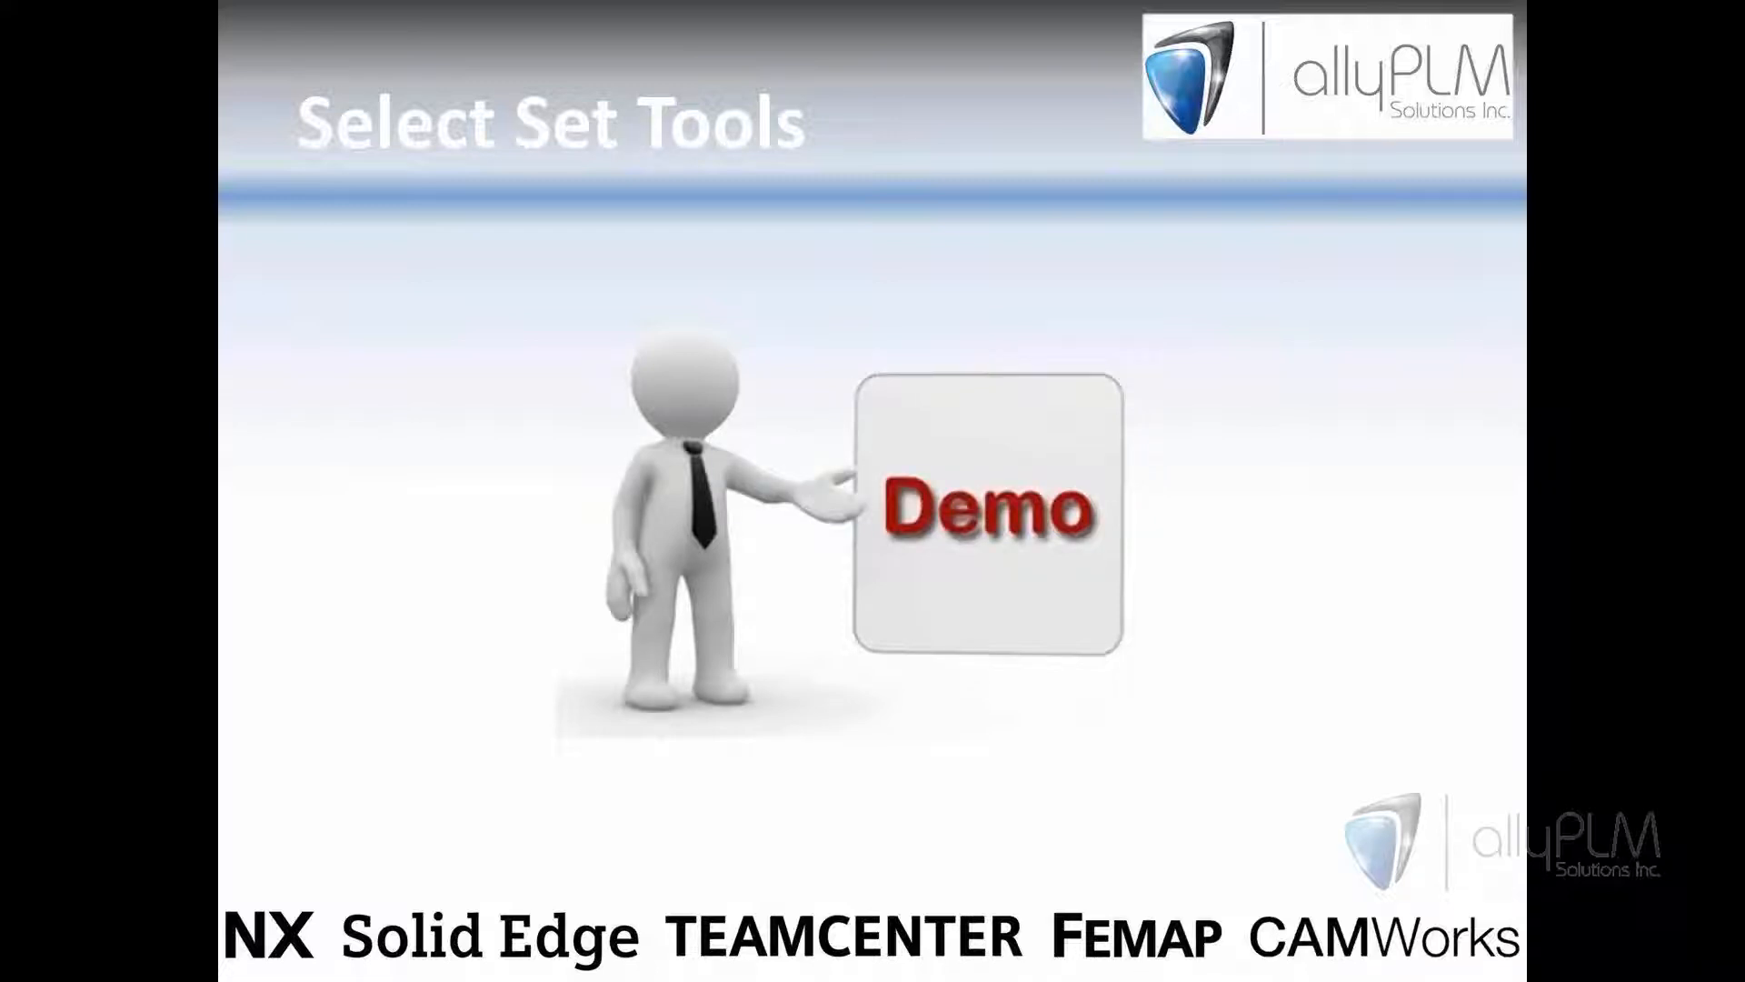
- Switch to the Solid Edge draft LunchBytes.dft and review the Select command's element filters and fence selection modes
{"action": "key", "text": "alt+Tab"}
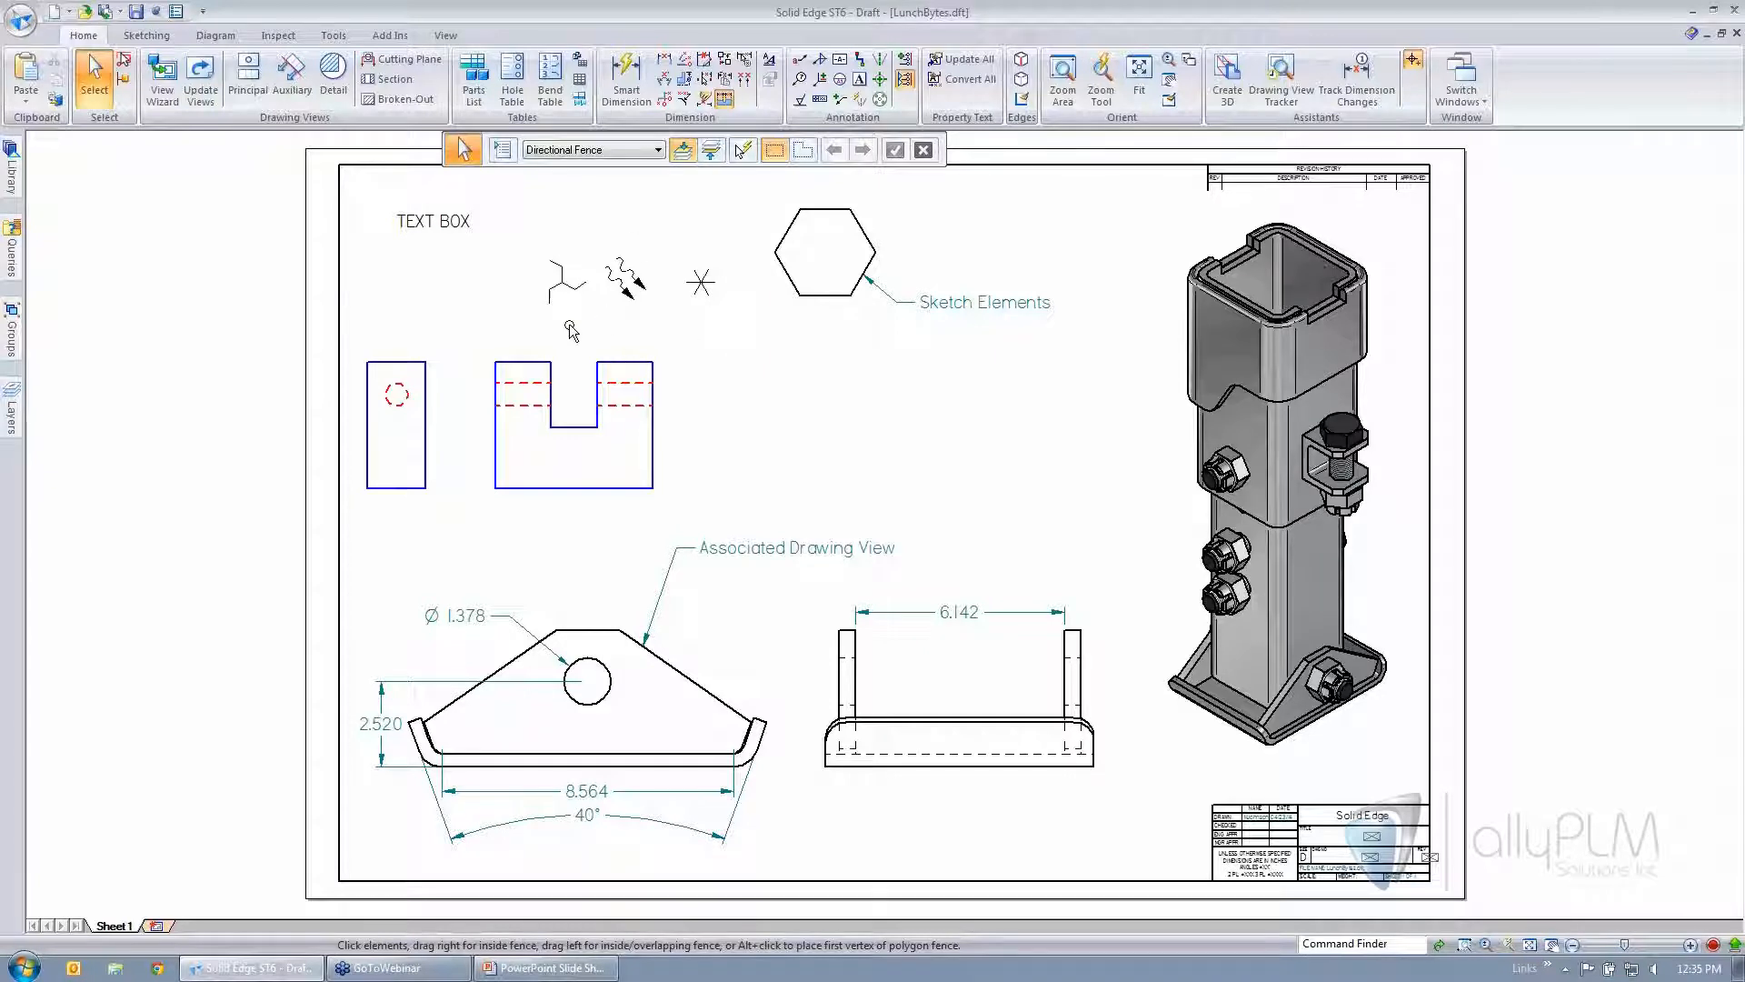
{"action": "left_click", "coordinate": [94, 72]}
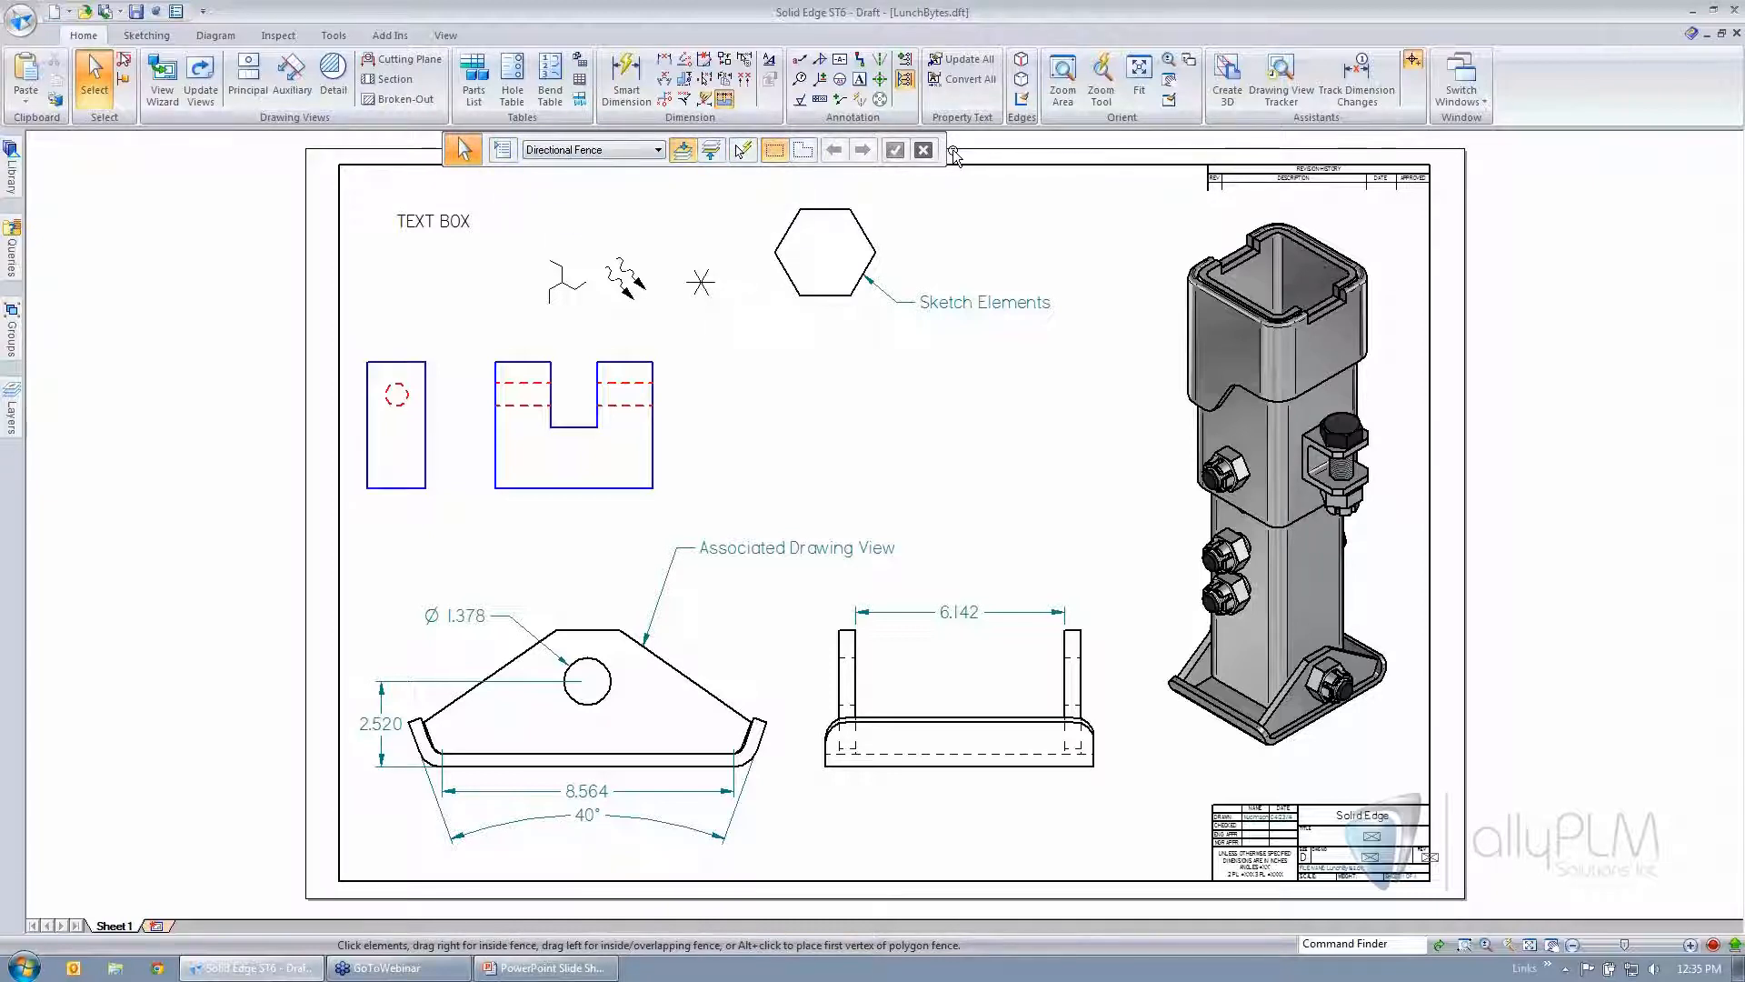
{"action": "left_click", "coordinate": [502, 151]}
{"action": "left_click_drag", "start_coordinate": [661, 73], "coordinate": [573, 178]}
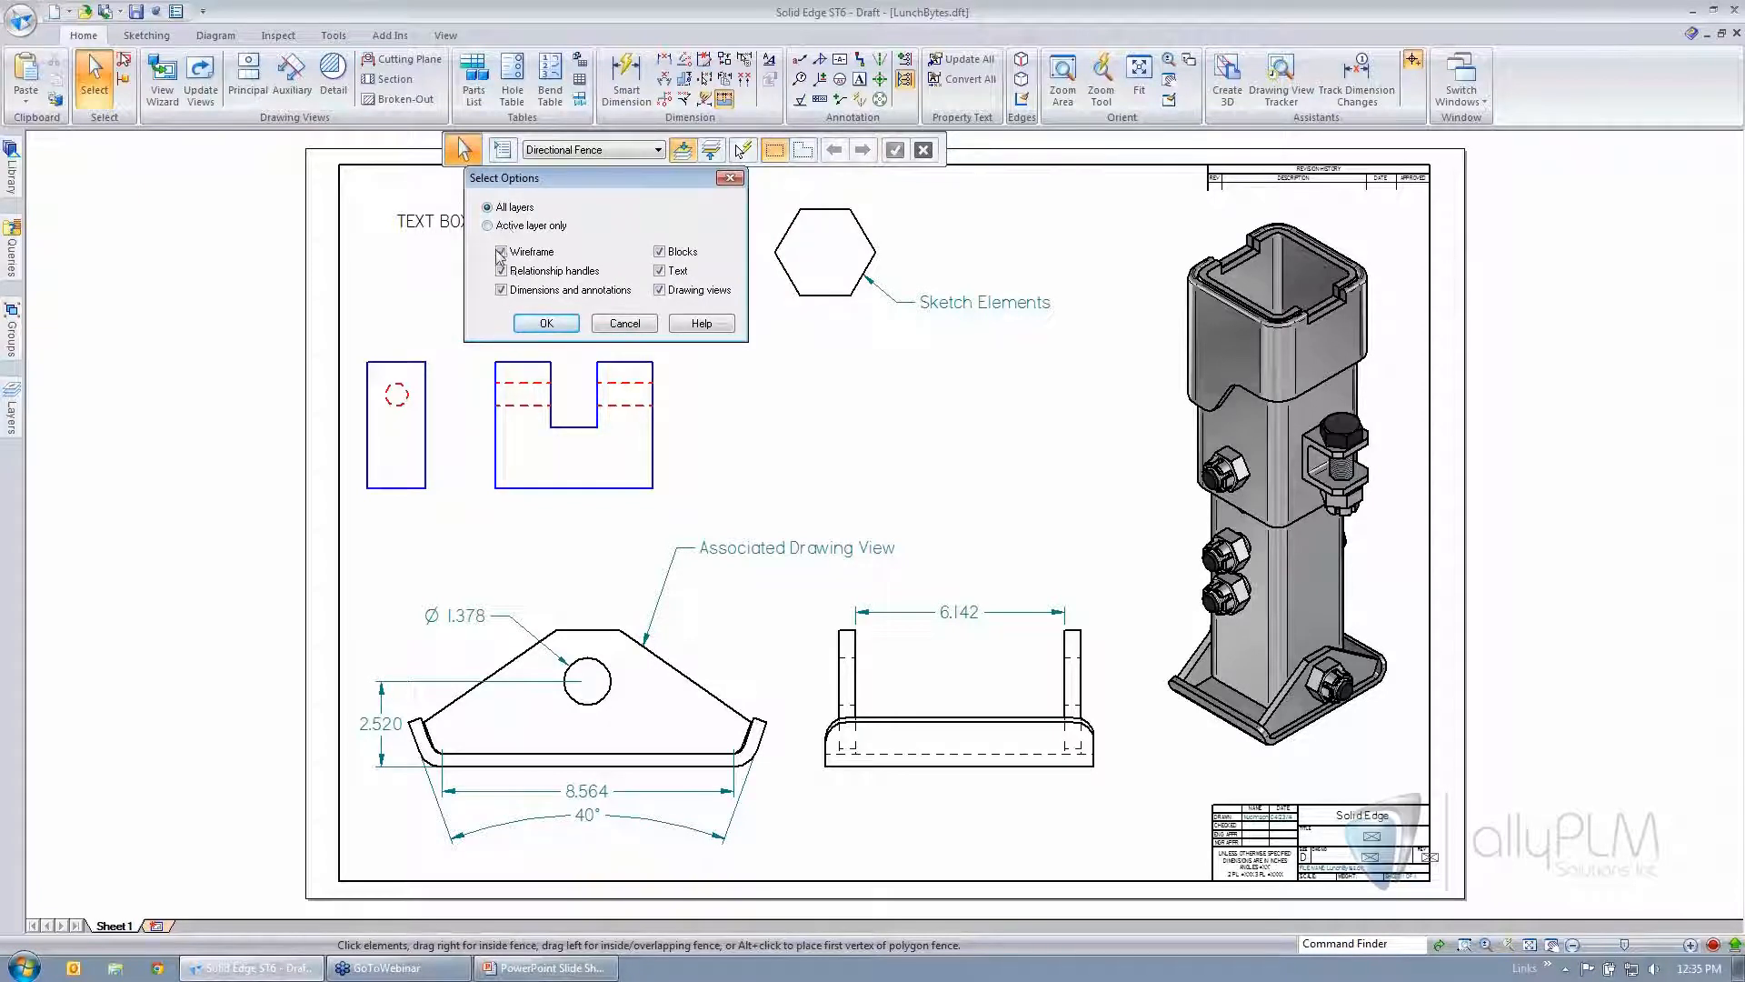
{"action": "left_click", "coordinate": [624, 328]}
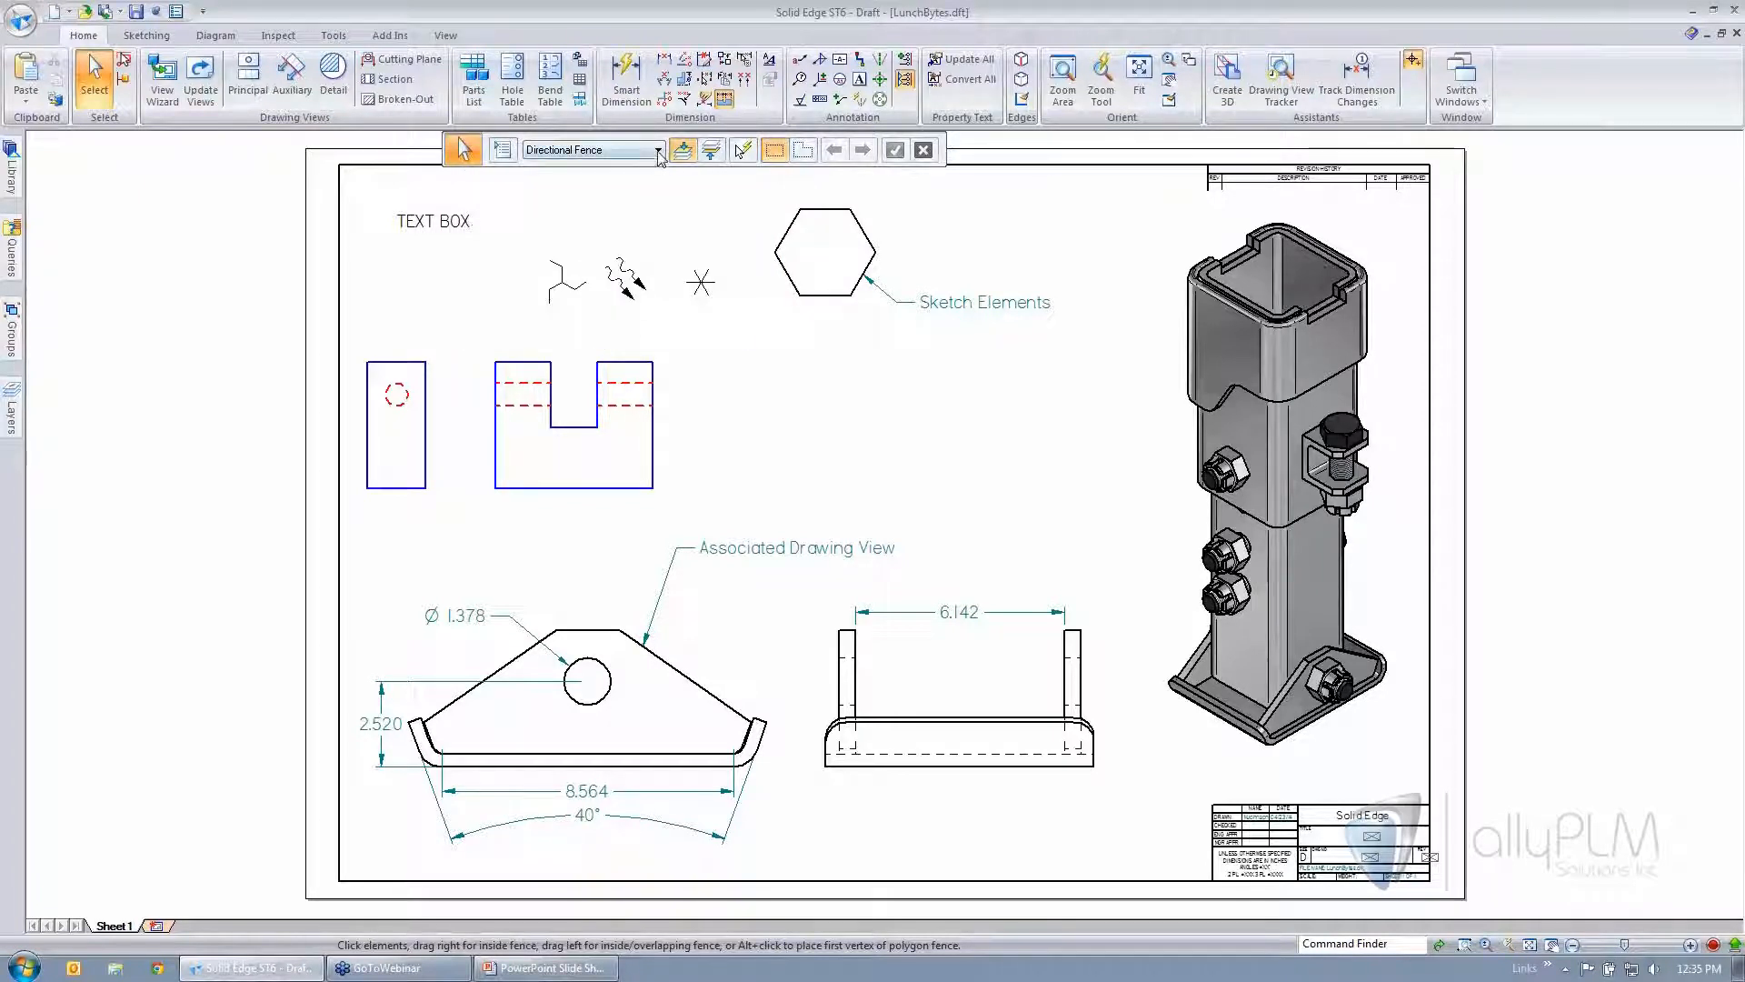
{"action": "left_click", "coordinate": [657, 150]}
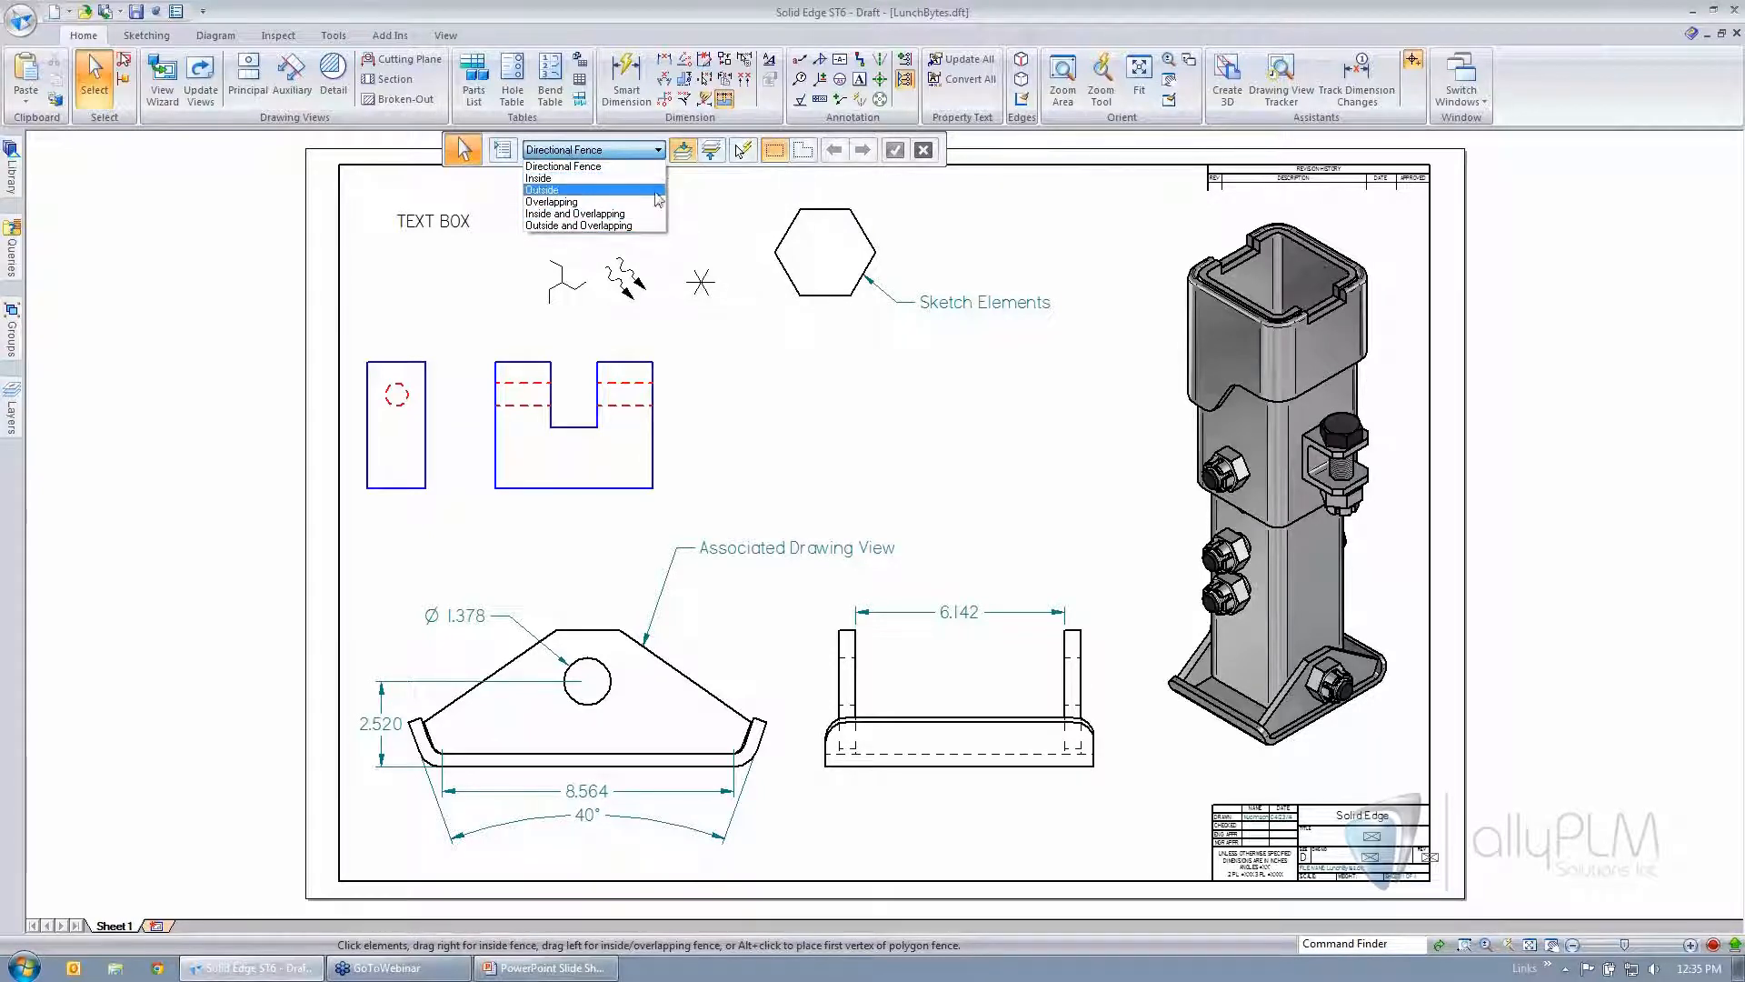
{"action": "left_click", "coordinate": [688, 196]}
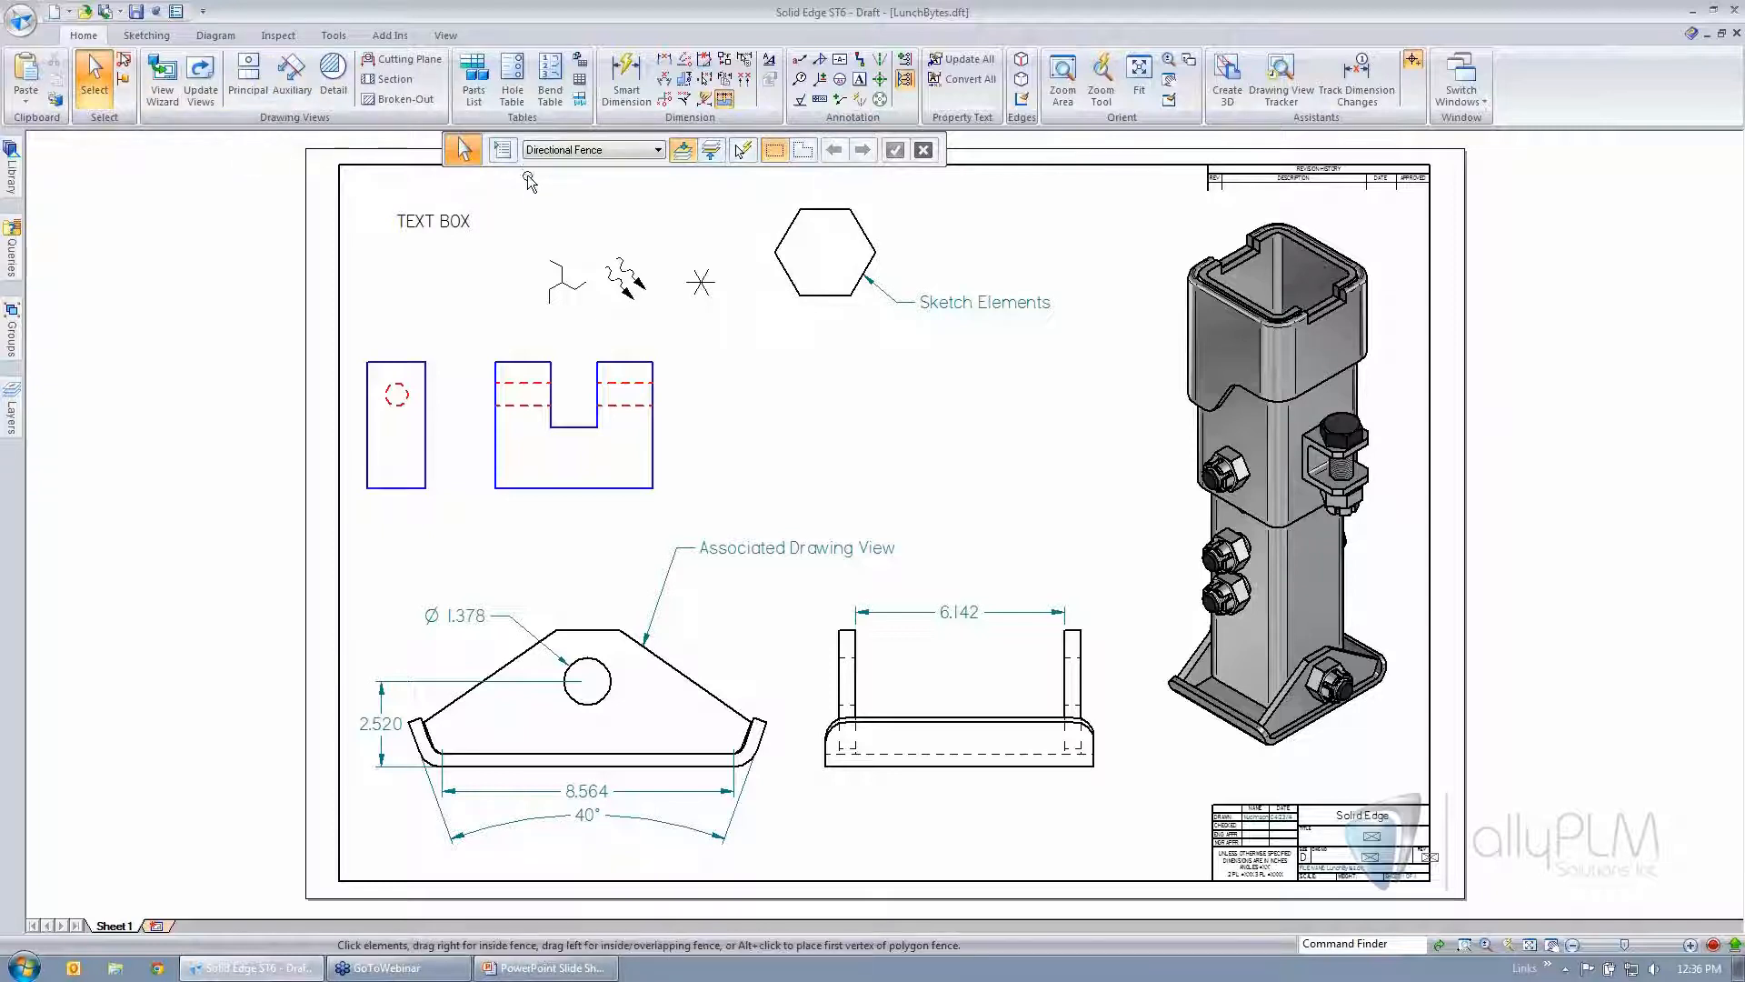
- Limit the selection filter to wireframe by excluding relationship handles, dimensions and annotations, blocks, text and drawing views
{"action": "left_click", "coordinate": [503, 150]}
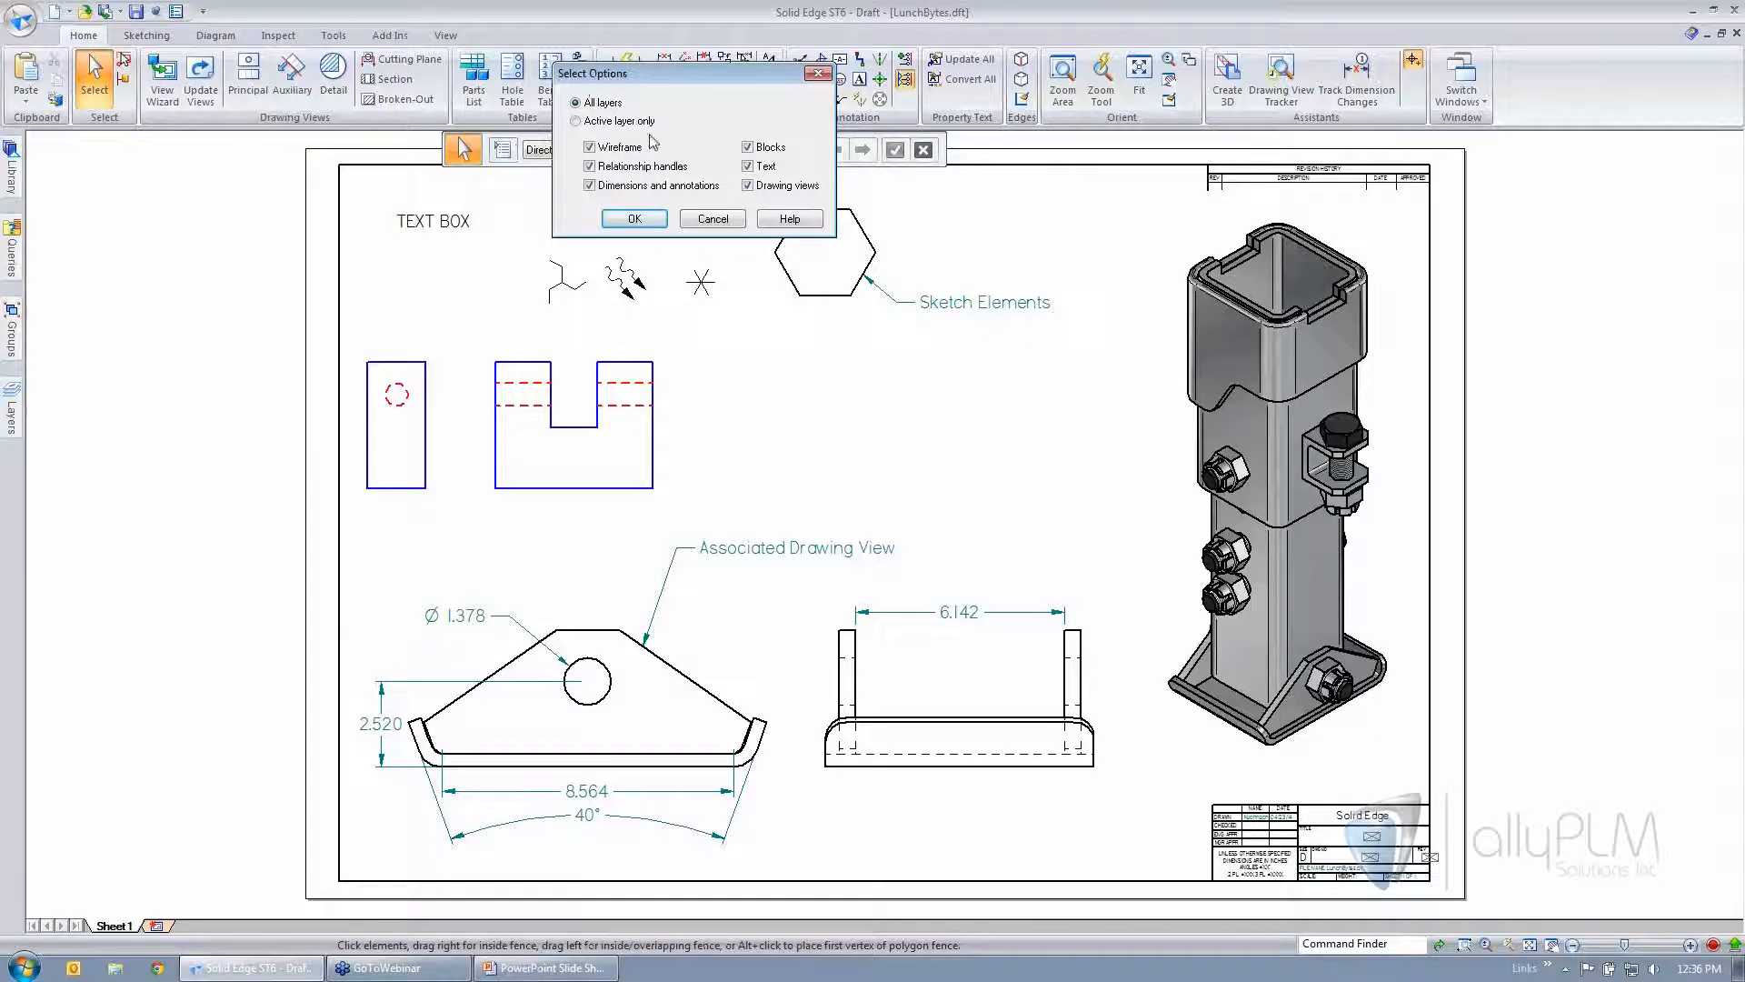
{"action": "mouse_move", "coordinate": [679, 85]}
{"action": "left_mouse_down"}
{"action": "mouse_move", "coordinate": [586, 86]}
{"action": "mouse_move", "coordinate": [212, 176]}
{"action": "mouse_move", "coordinate": [226, 179]}
{"action": "left_mouse_up"}
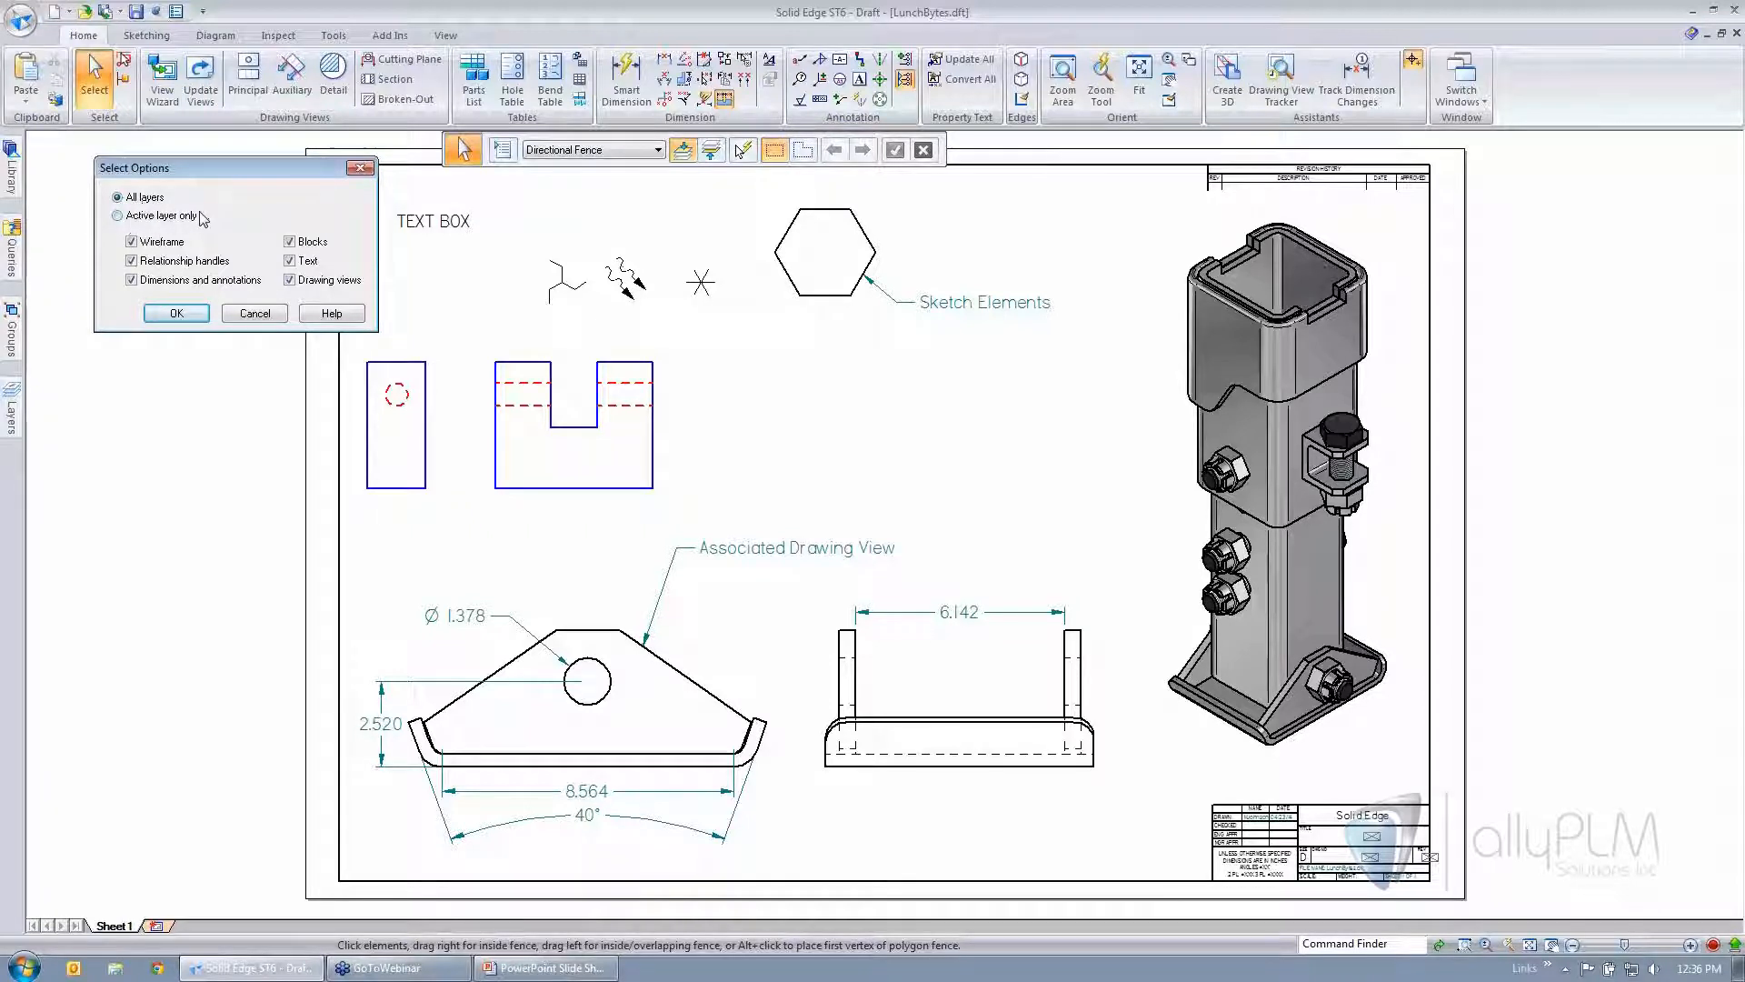
{"action": "left_click", "coordinate": [132, 261]}
{"action": "left_click", "coordinate": [290, 280]}
{"action": "left_click", "coordinate": [289, 261]}
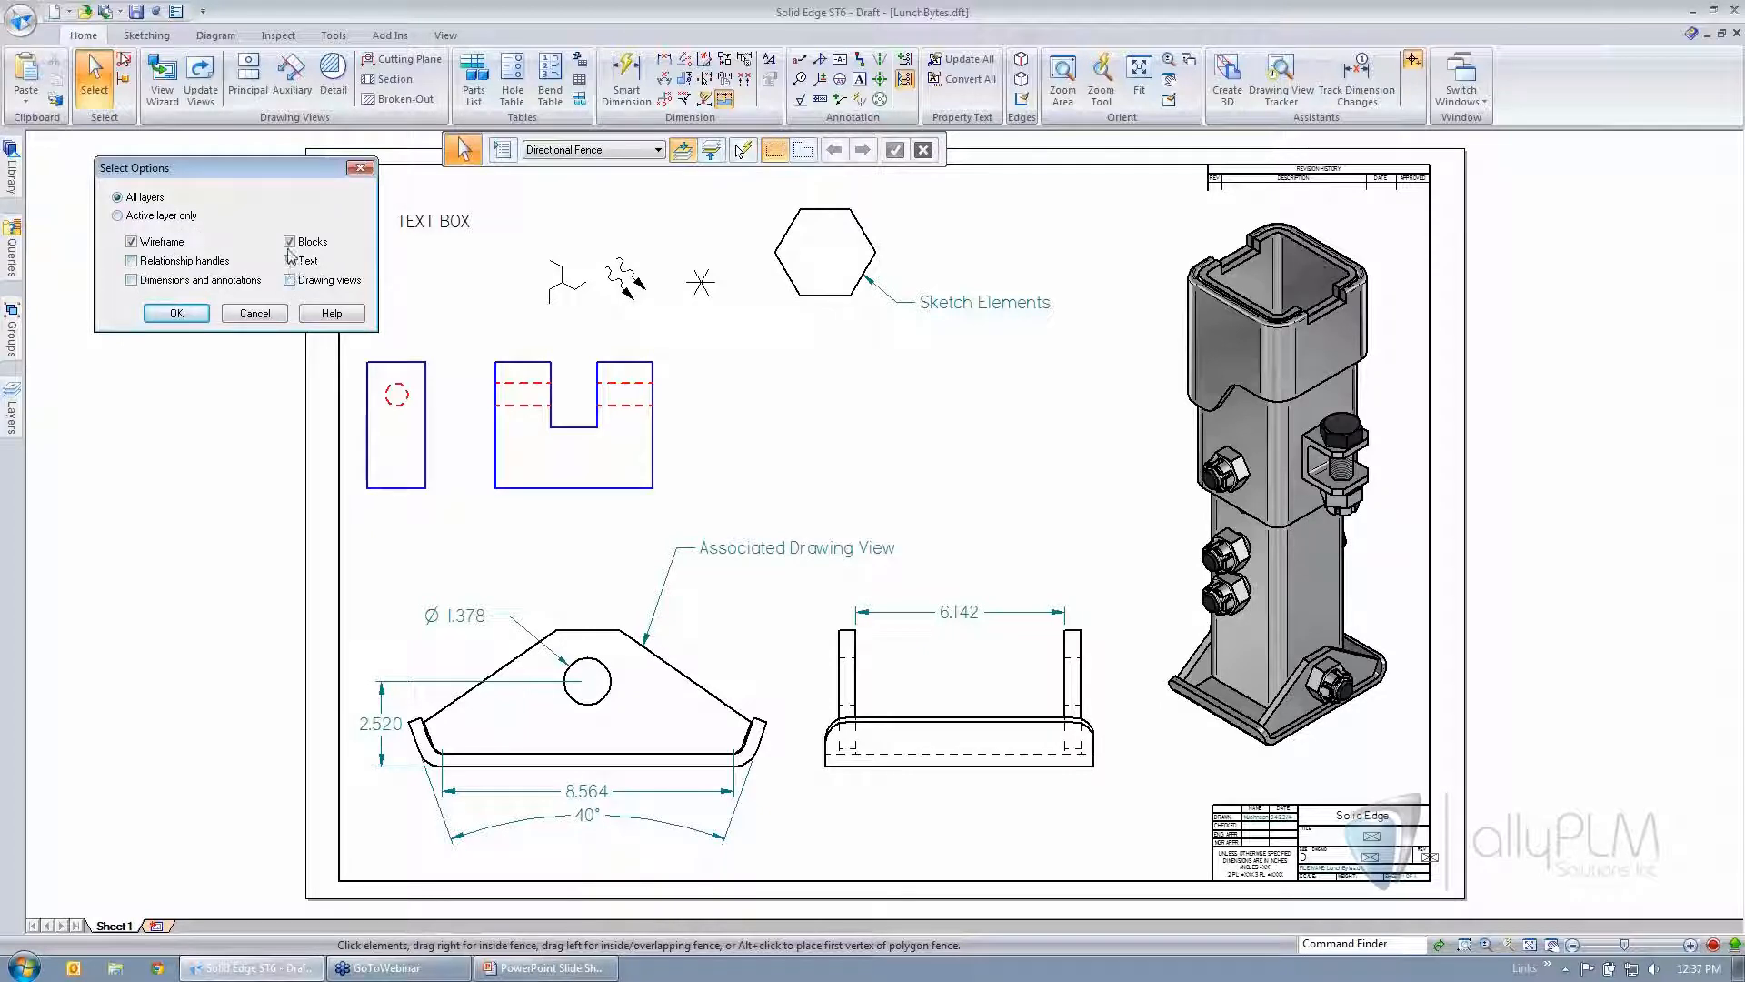
{"action": "left_click", "coordinate": [289, 241]}
{"action": "left_click", "coordinate": [182, 314]}
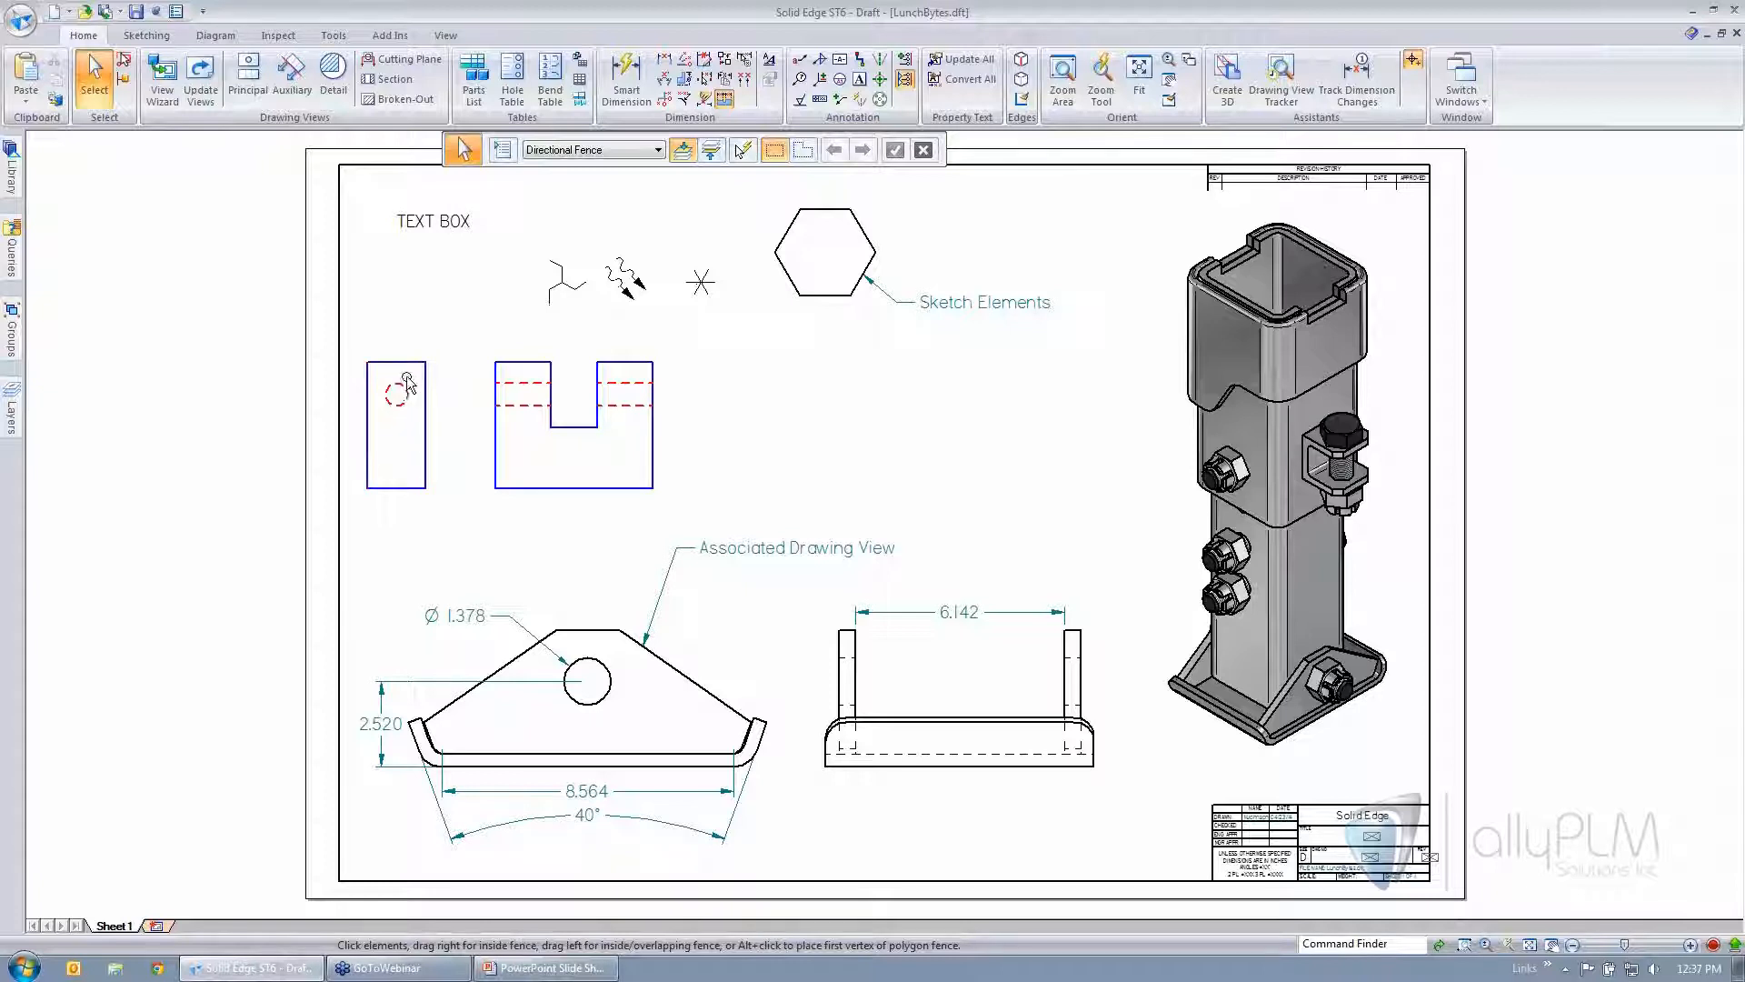
- Test the wireframe-only filter by selecting the U-shaped profile's bottom line and fencing the whole sheet, clearing each selection
{"action": "left_click", "coordinate": [606, 489]}
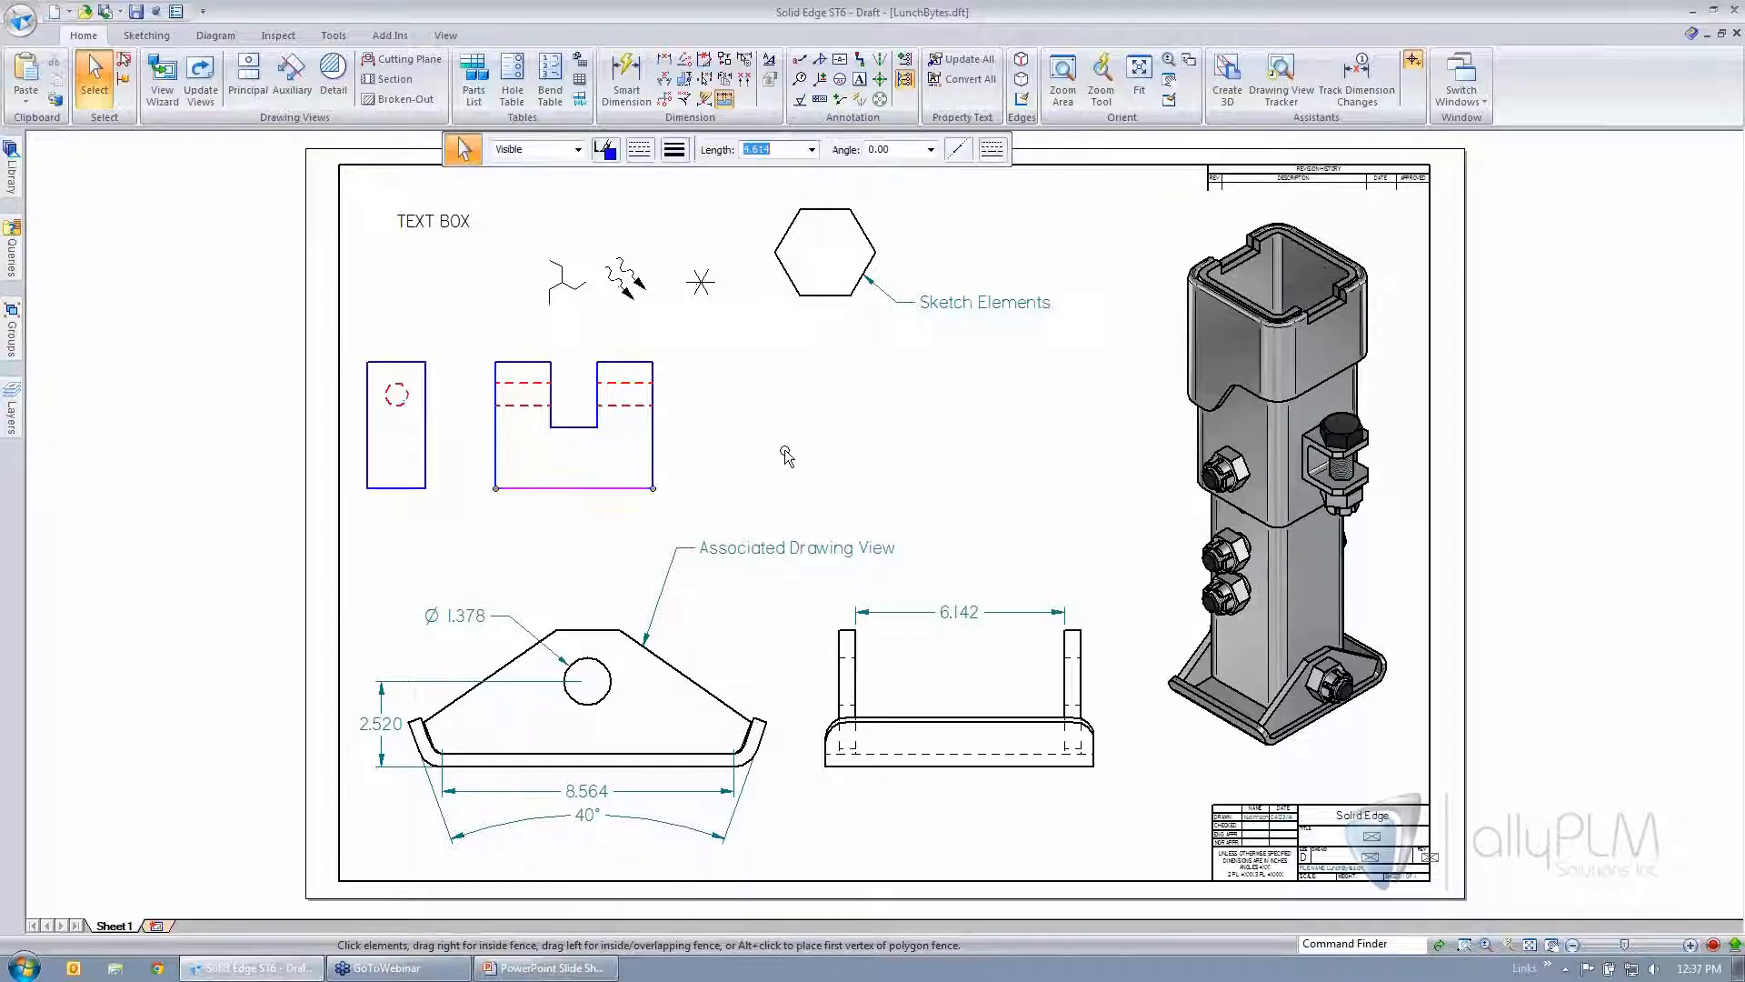
{"action": "left_click", "coordinate": [786, 452]}
{"action": "mouse_move", "coordinate": [187, 172]}
{"action": "left_mouse_down"}
{"action": "mouse_move", "coordinate": [470, 272]}
{"action": "mouse_move", "coordinate": [1123, 724]}
{"action": "mouse_move", "coordinate": [1298, 811]}
{"action": "mouse_move", "coordinate": [1354, 878]}
{"action": "left_mouse_up"}
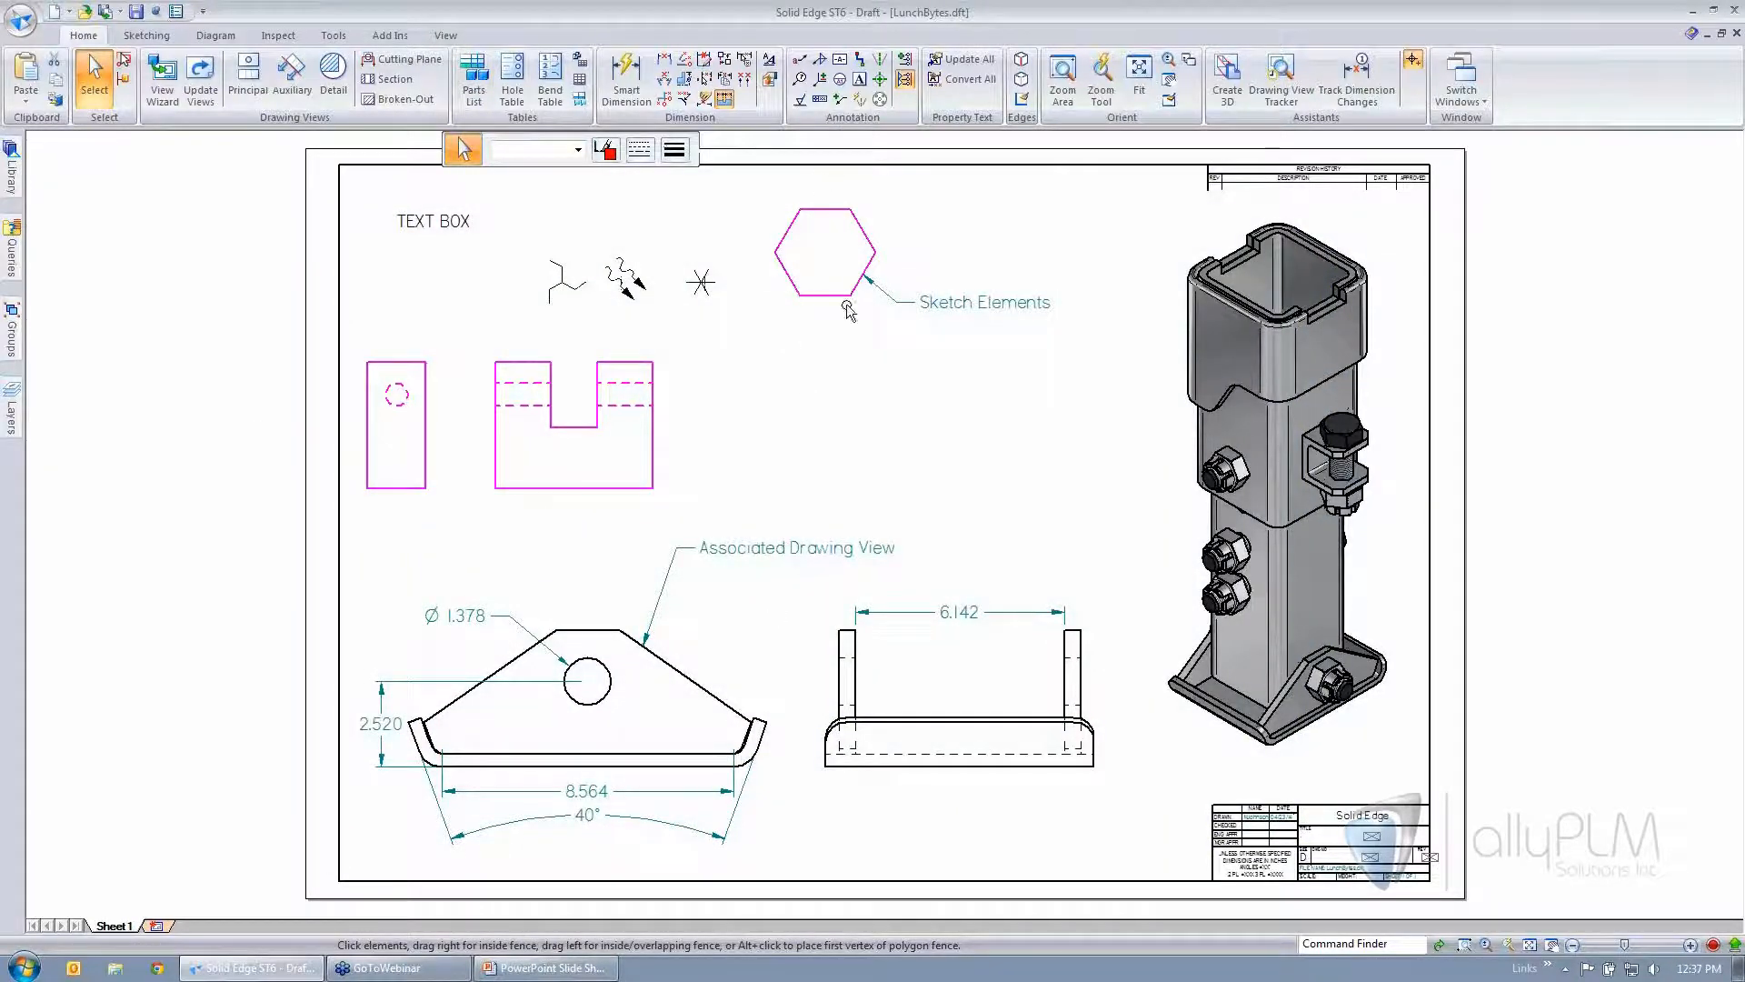
{"action": "left_click", "coordinate": [777, 432]}
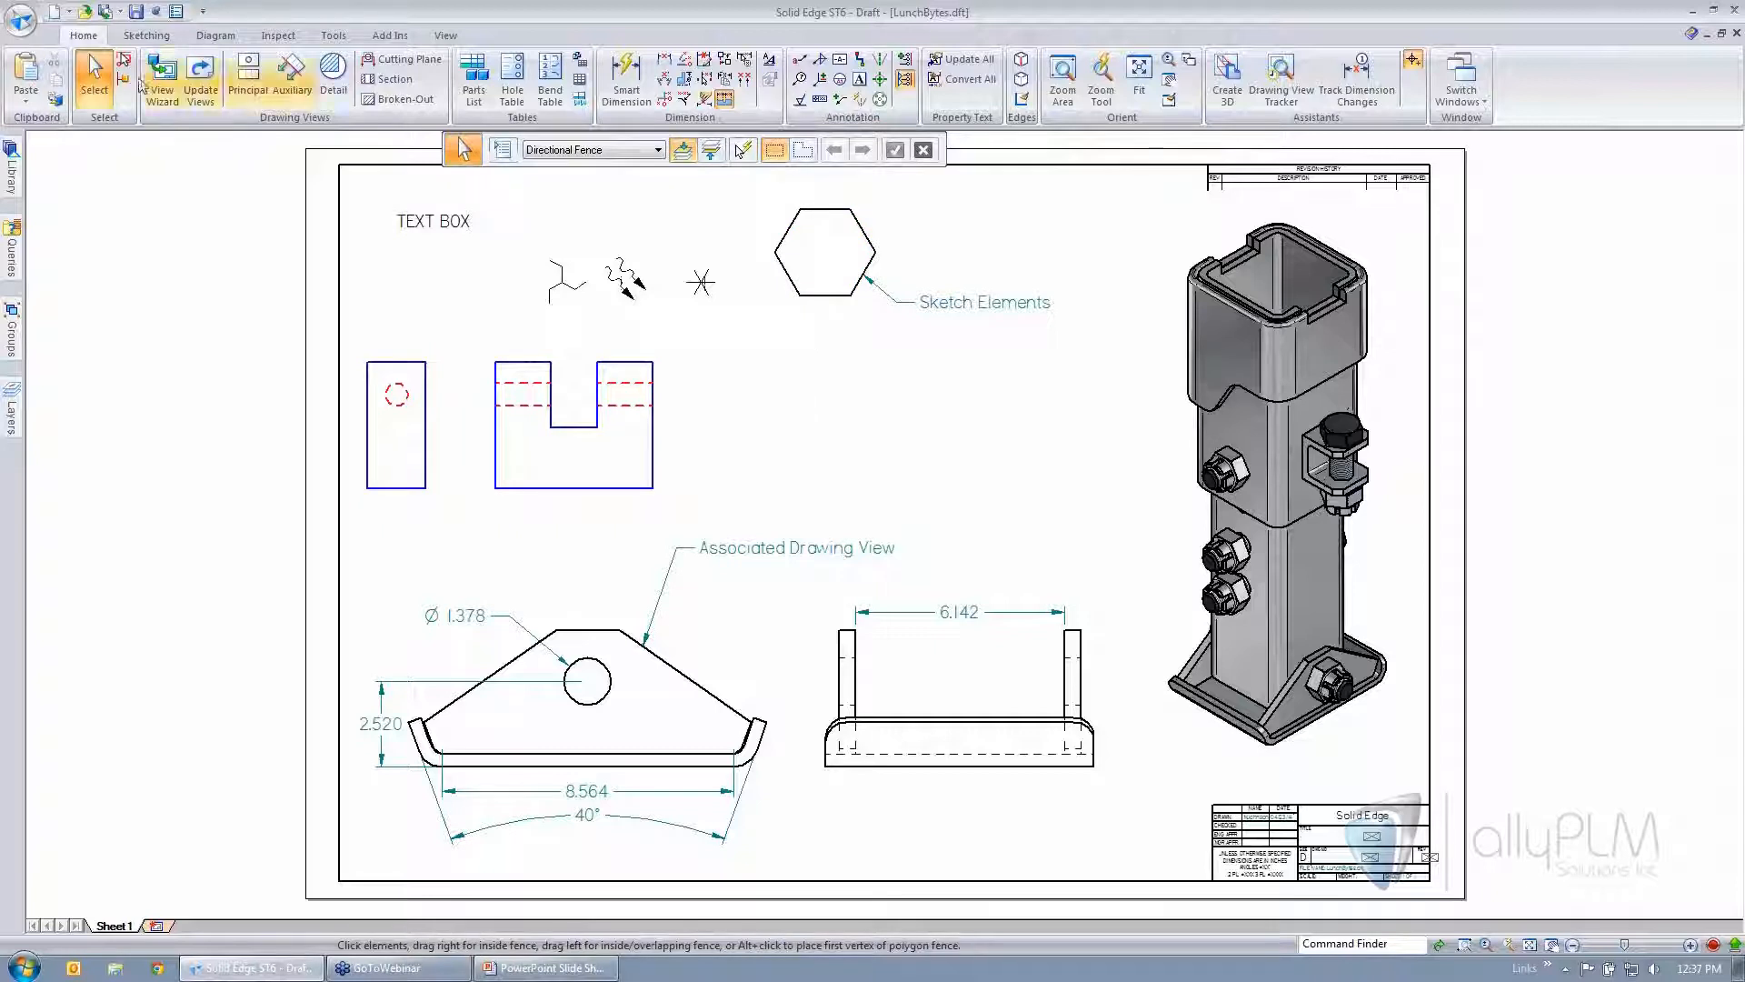
- Set the selection filter to include relationship handles, dimensions and annotations, blocks, text and drawing views, but exclude wireframe
{"action": "left_click", "coordinate": [502, 149]}
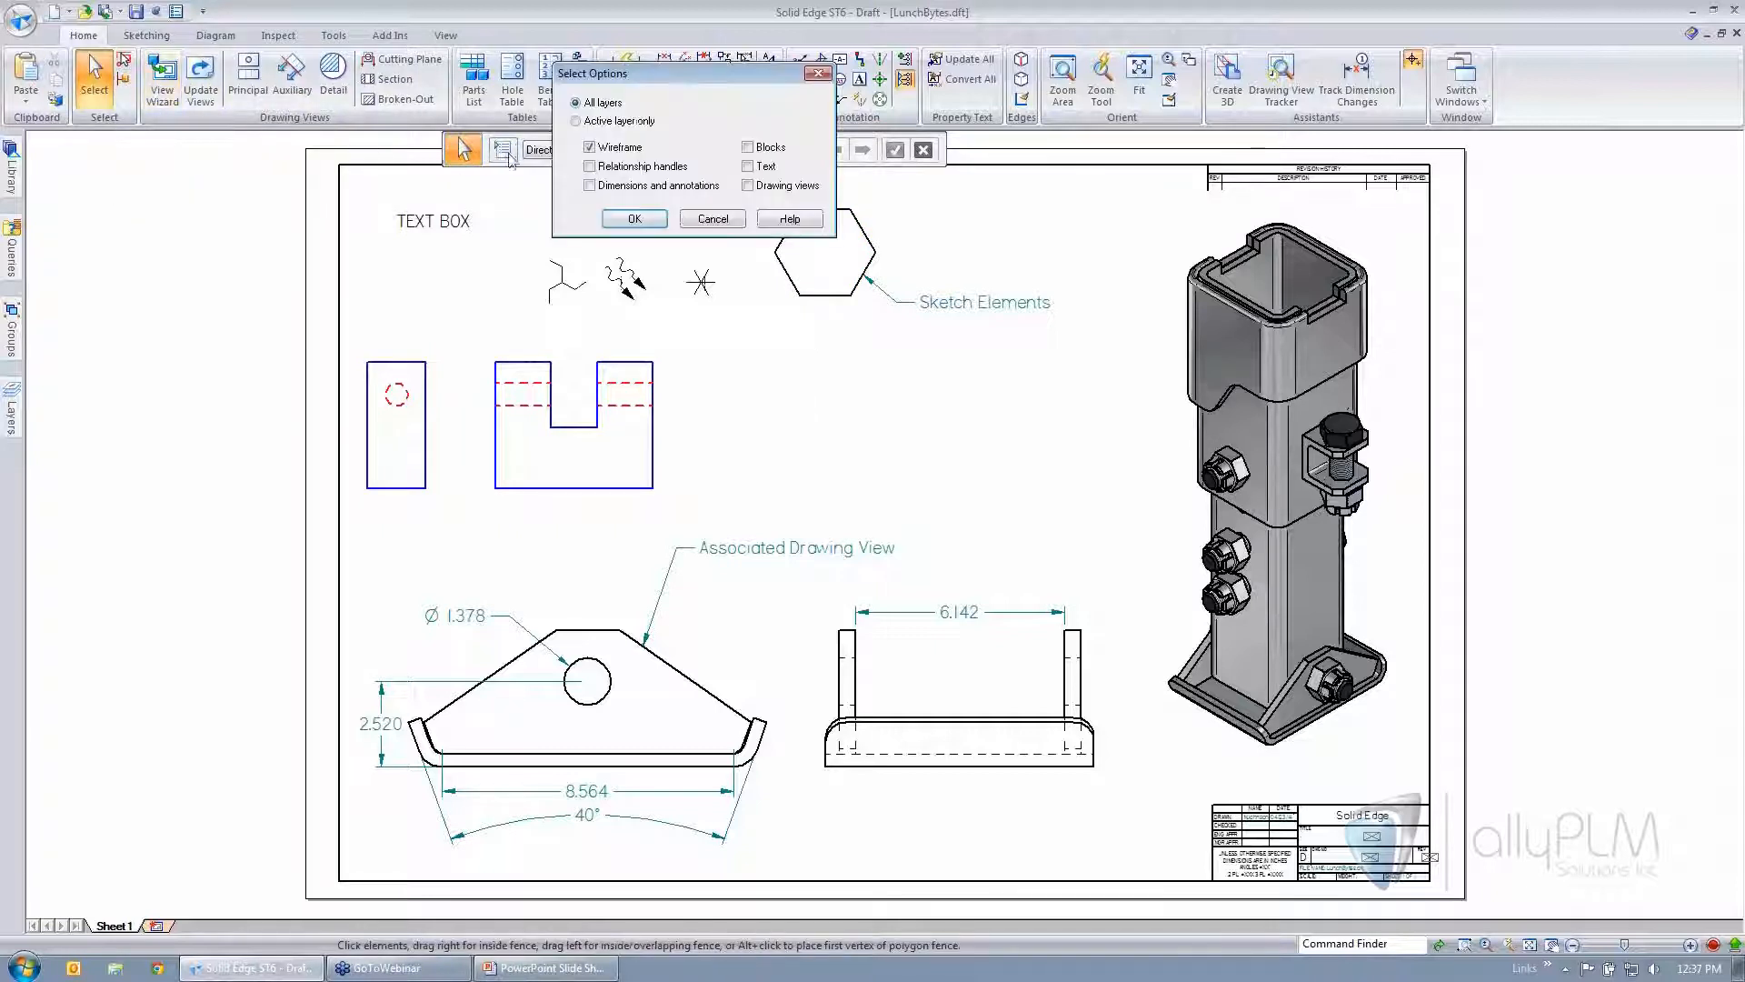
{"action": "left_click", "coordinate": [589, 186]}
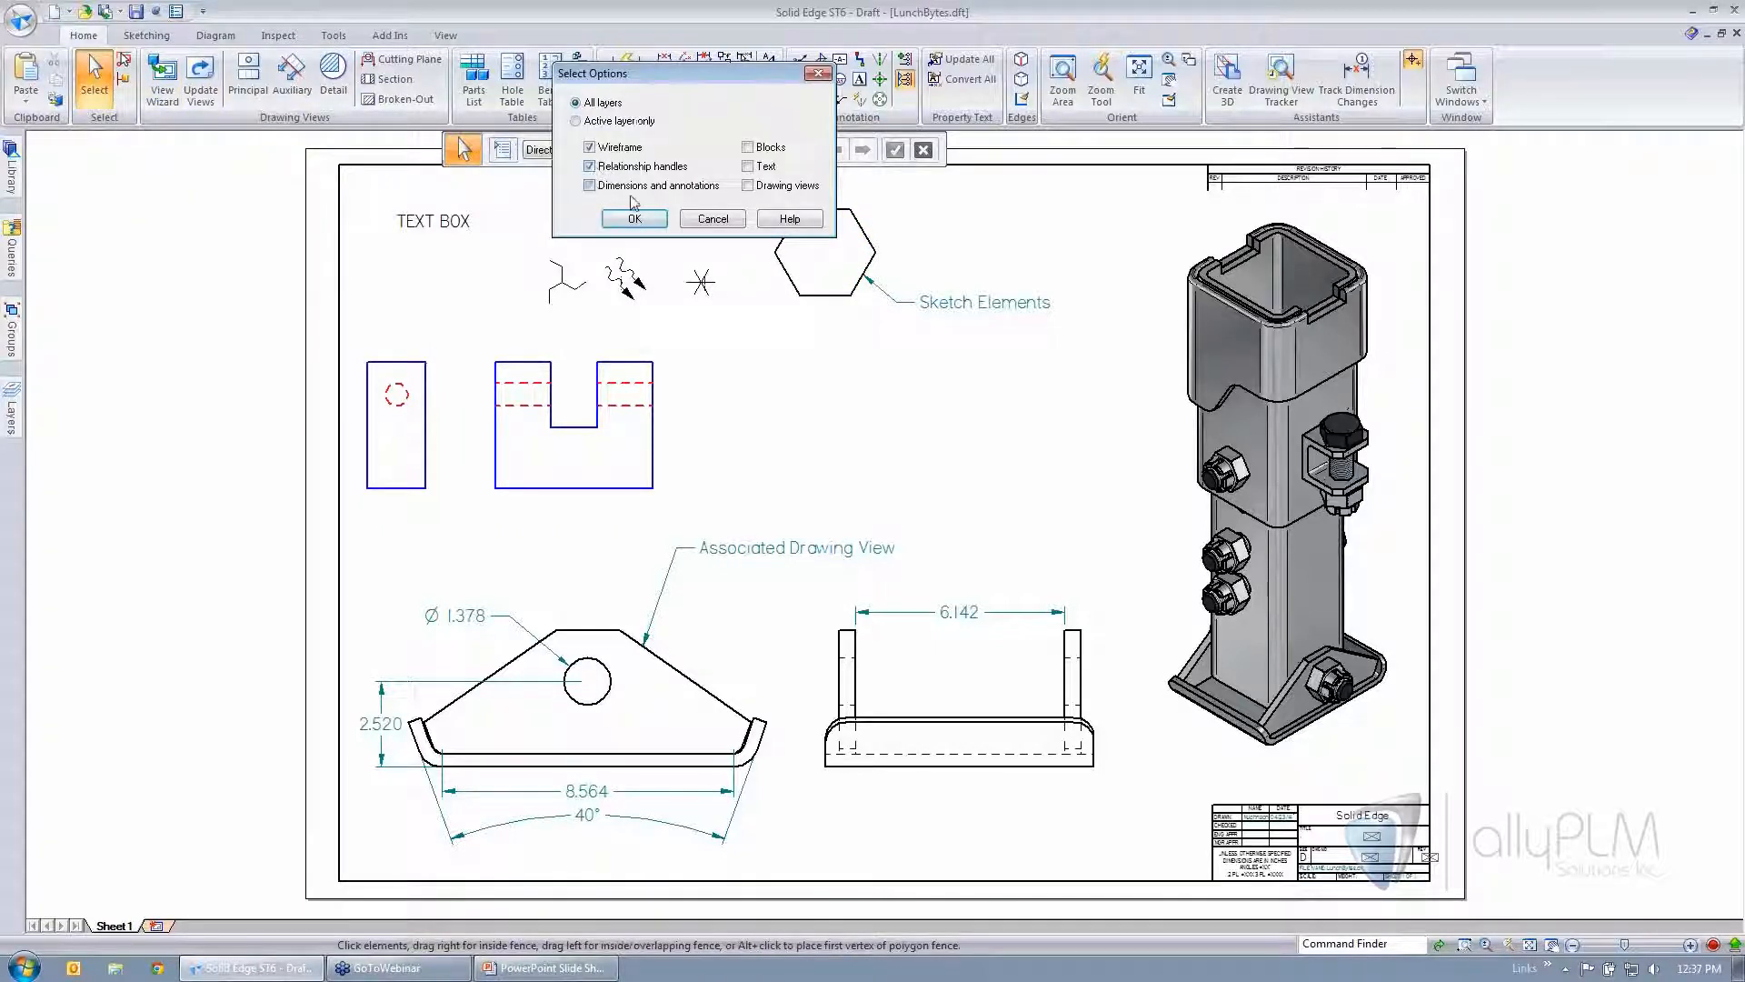
{"action": "left_click", "coordinate": [747, 185]}
{"action": "left_click", "coordinate": [747, 147]}
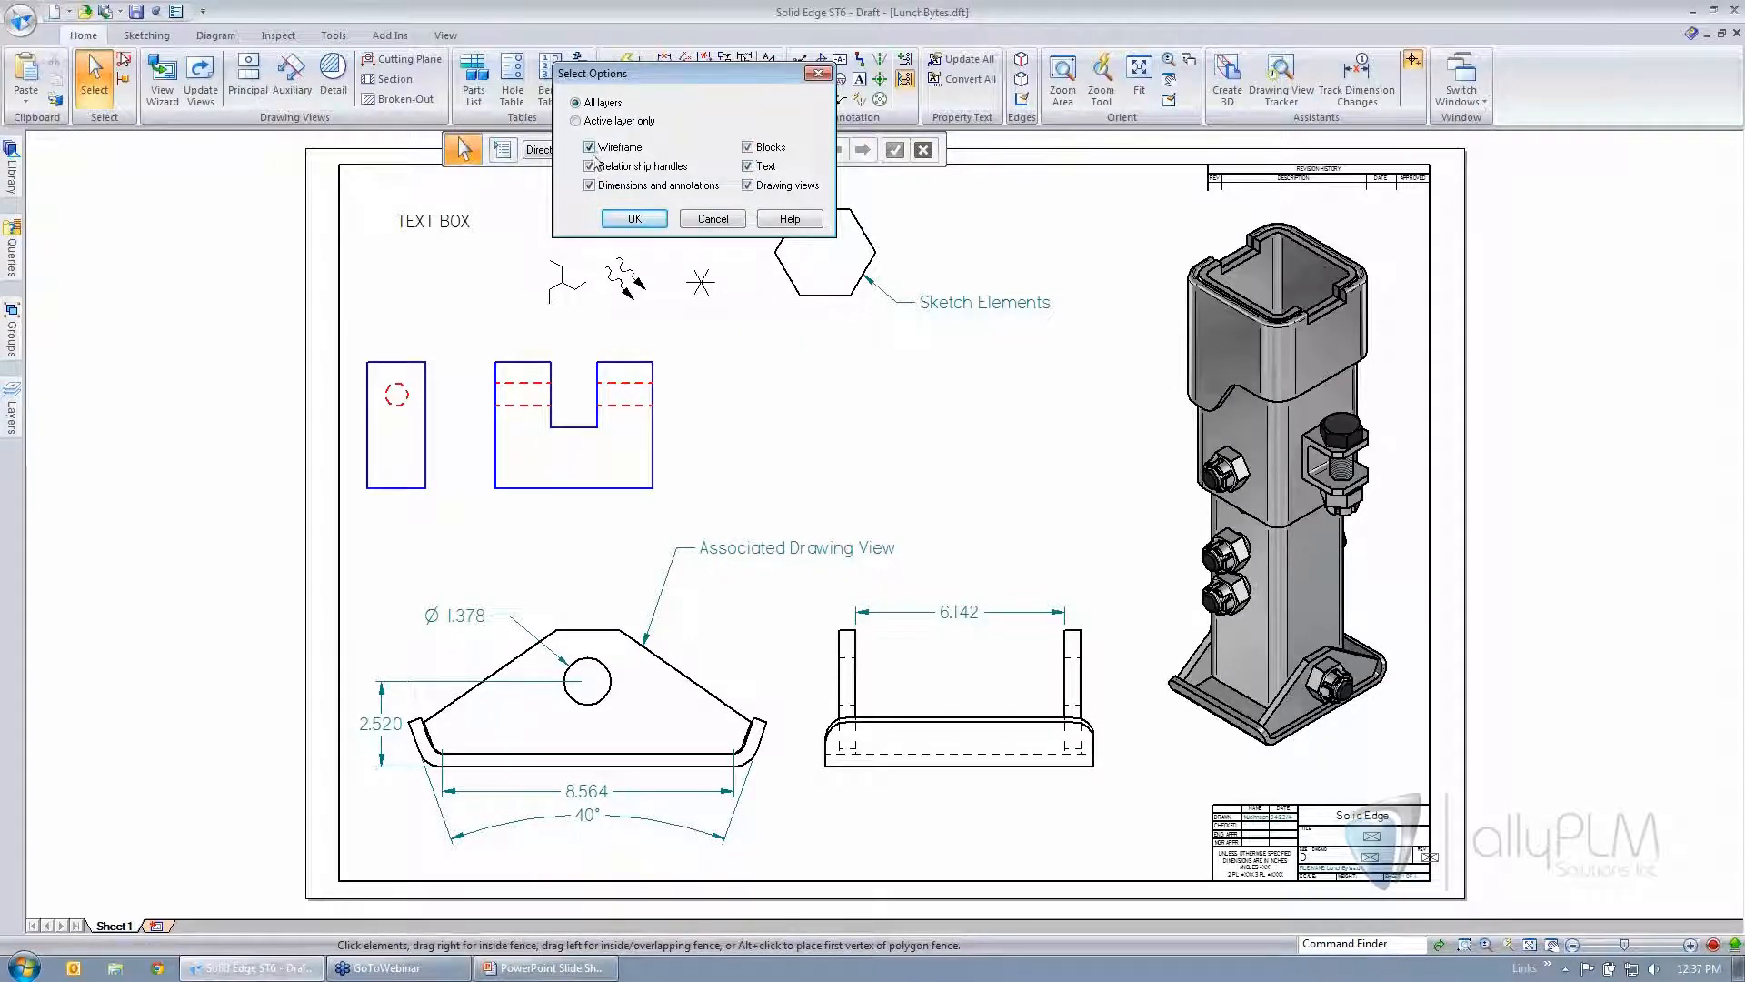
{"action": "left_click", "coordinate": [644, 219]}
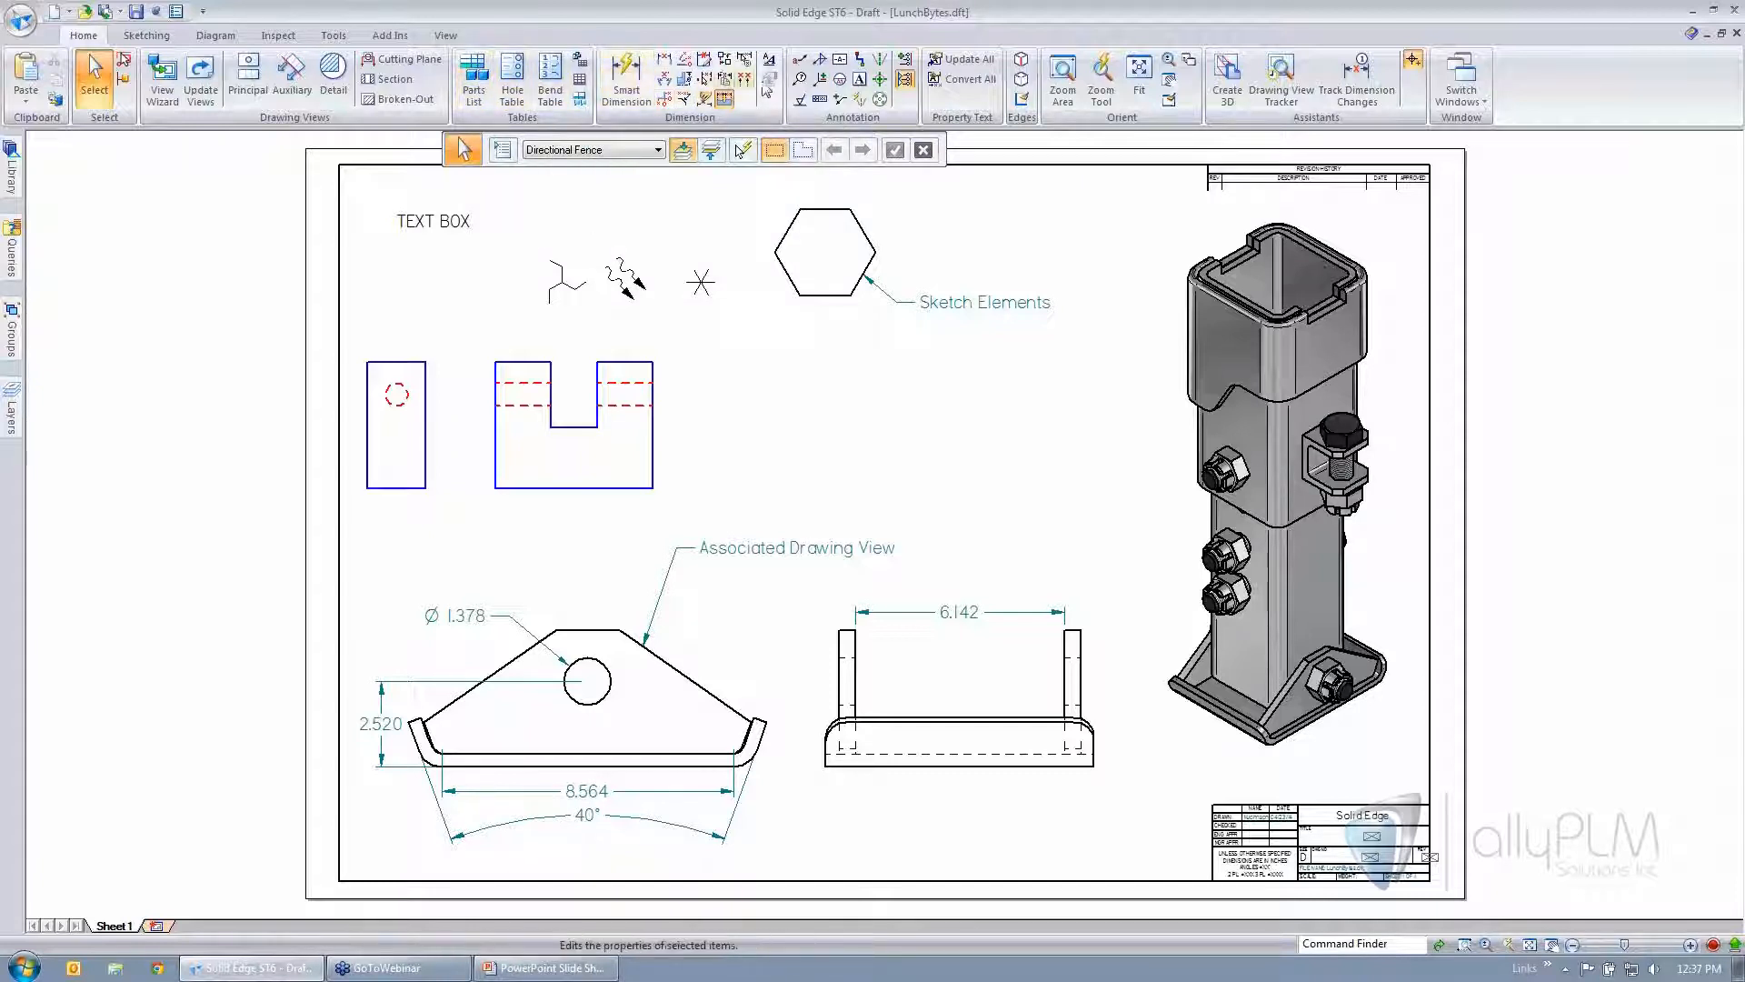
- Display the sketch relationship handles and check that the selection filter excludes wireframe
{"action": "left_click", "coordinate": [146, 35]}
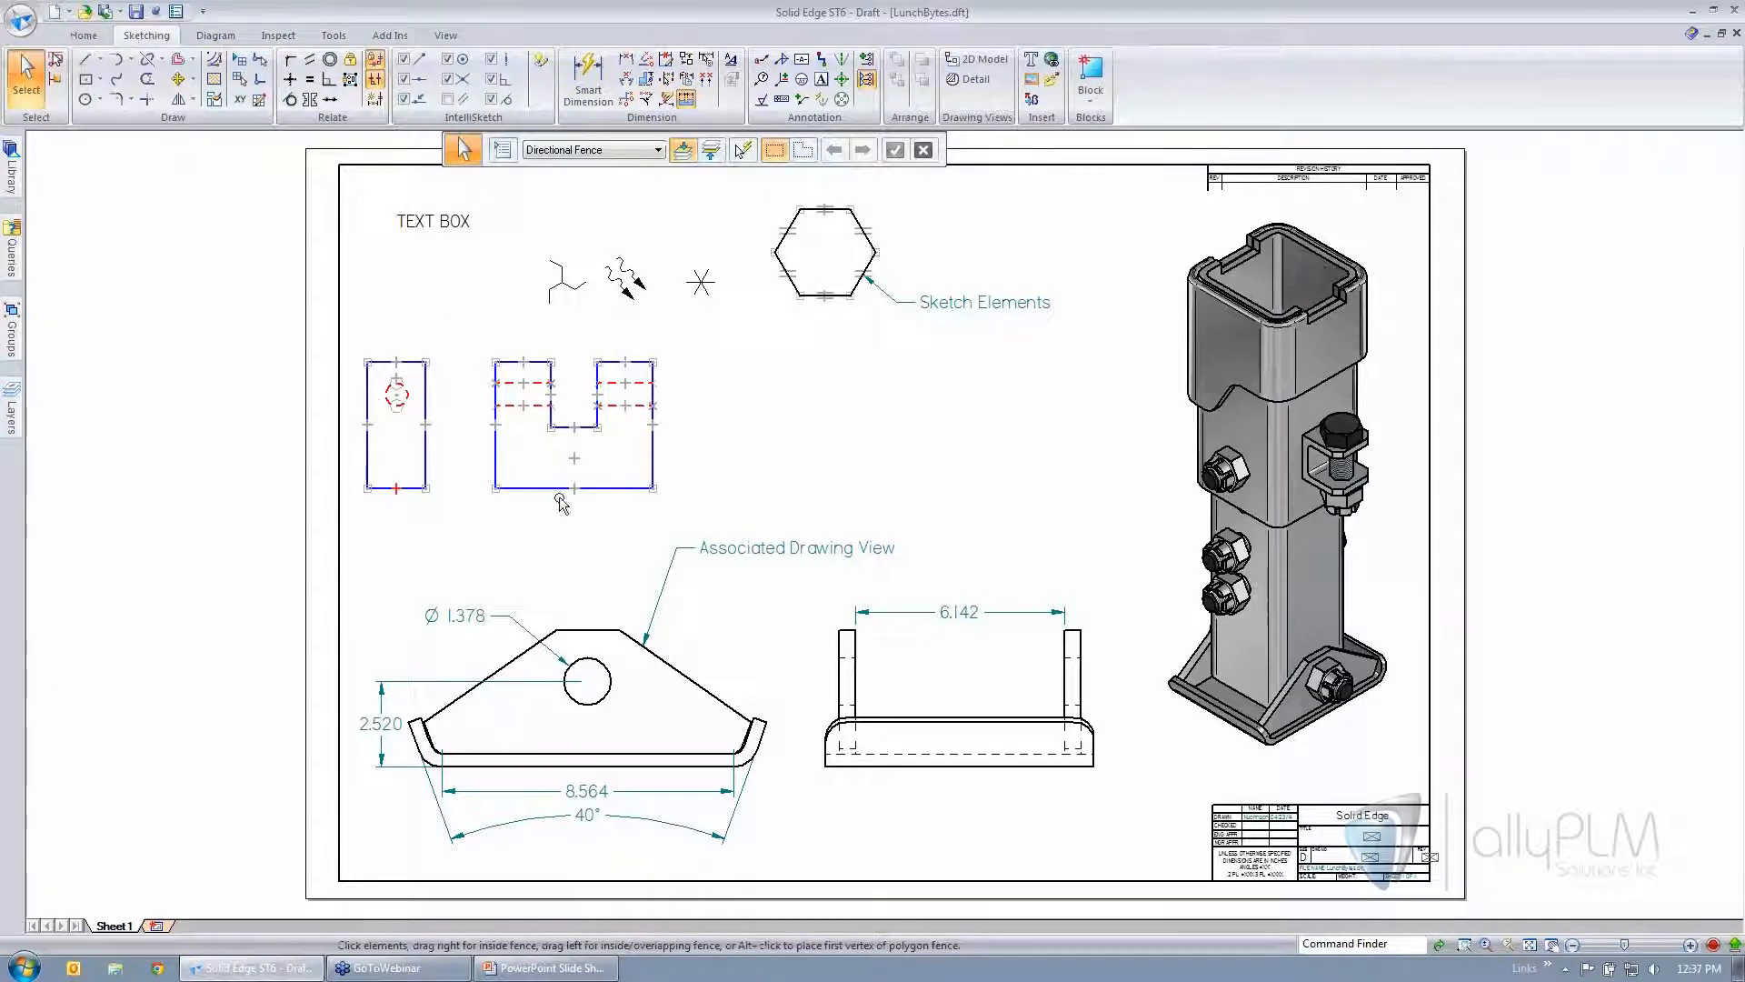
{"action": "left_click_drag", "start_coordinate": [454, 327], "coordinate": [576, 455]}
{"action": "left_click", "coordinate": [502, 149]}
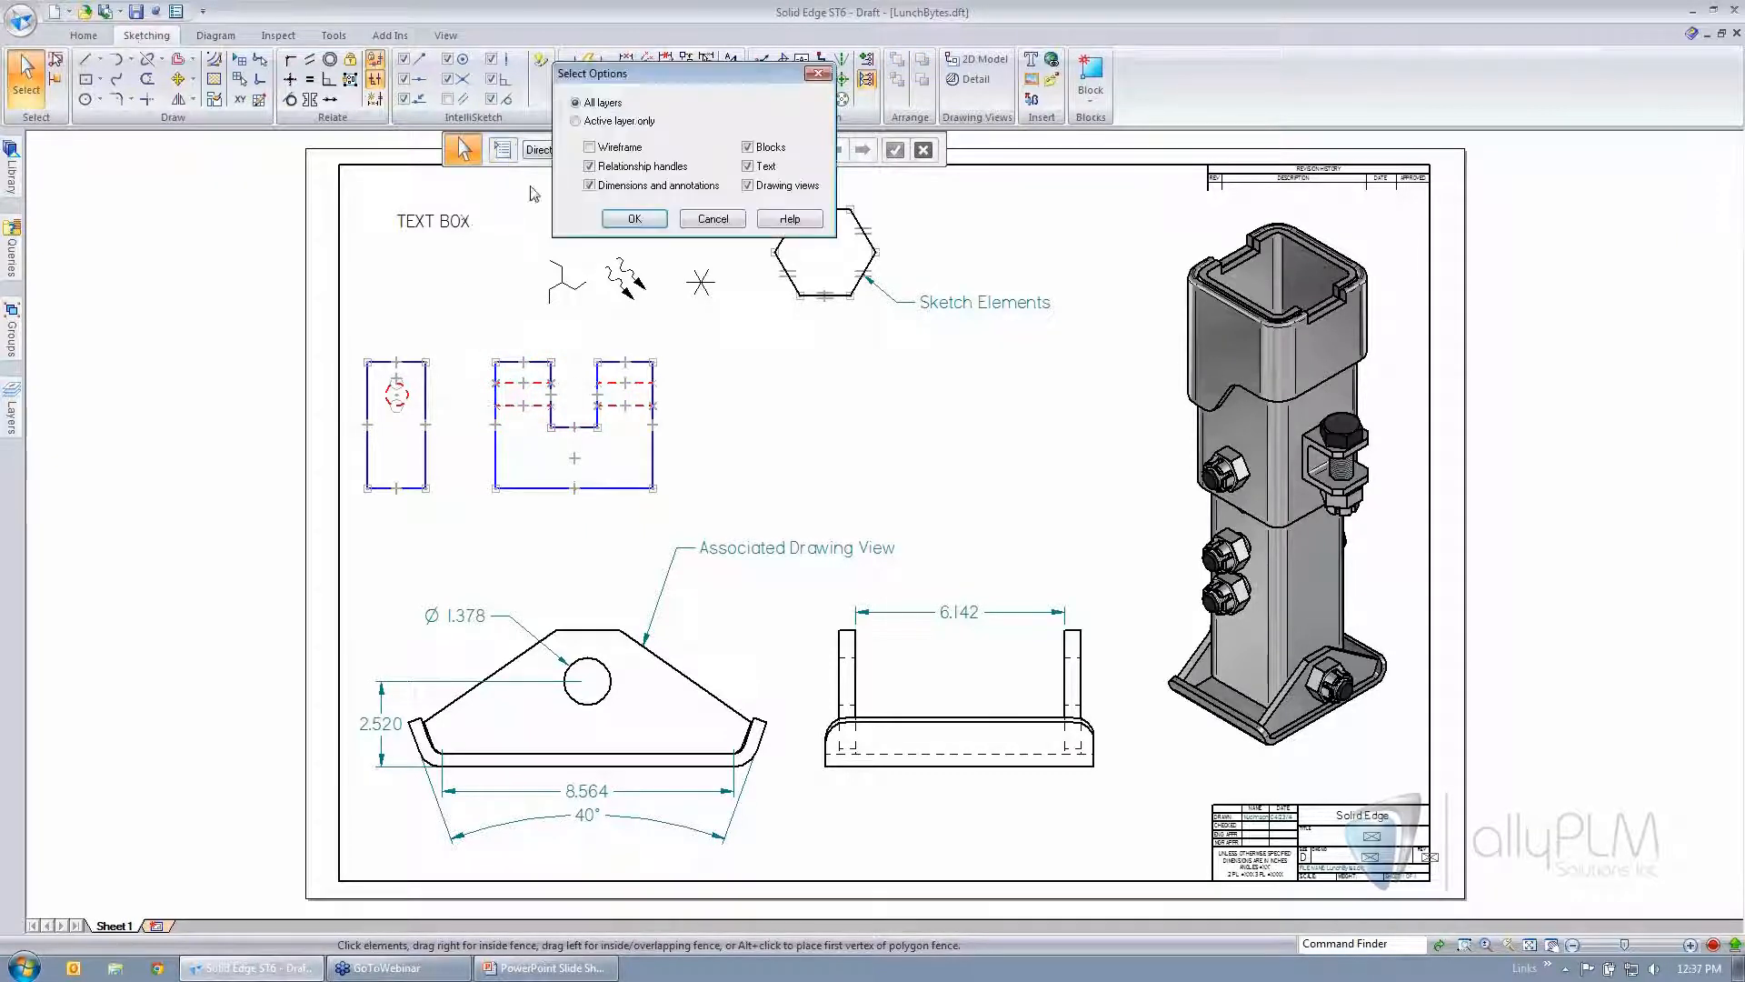
{"action": "left_click", "coordinate": [627, 218]}
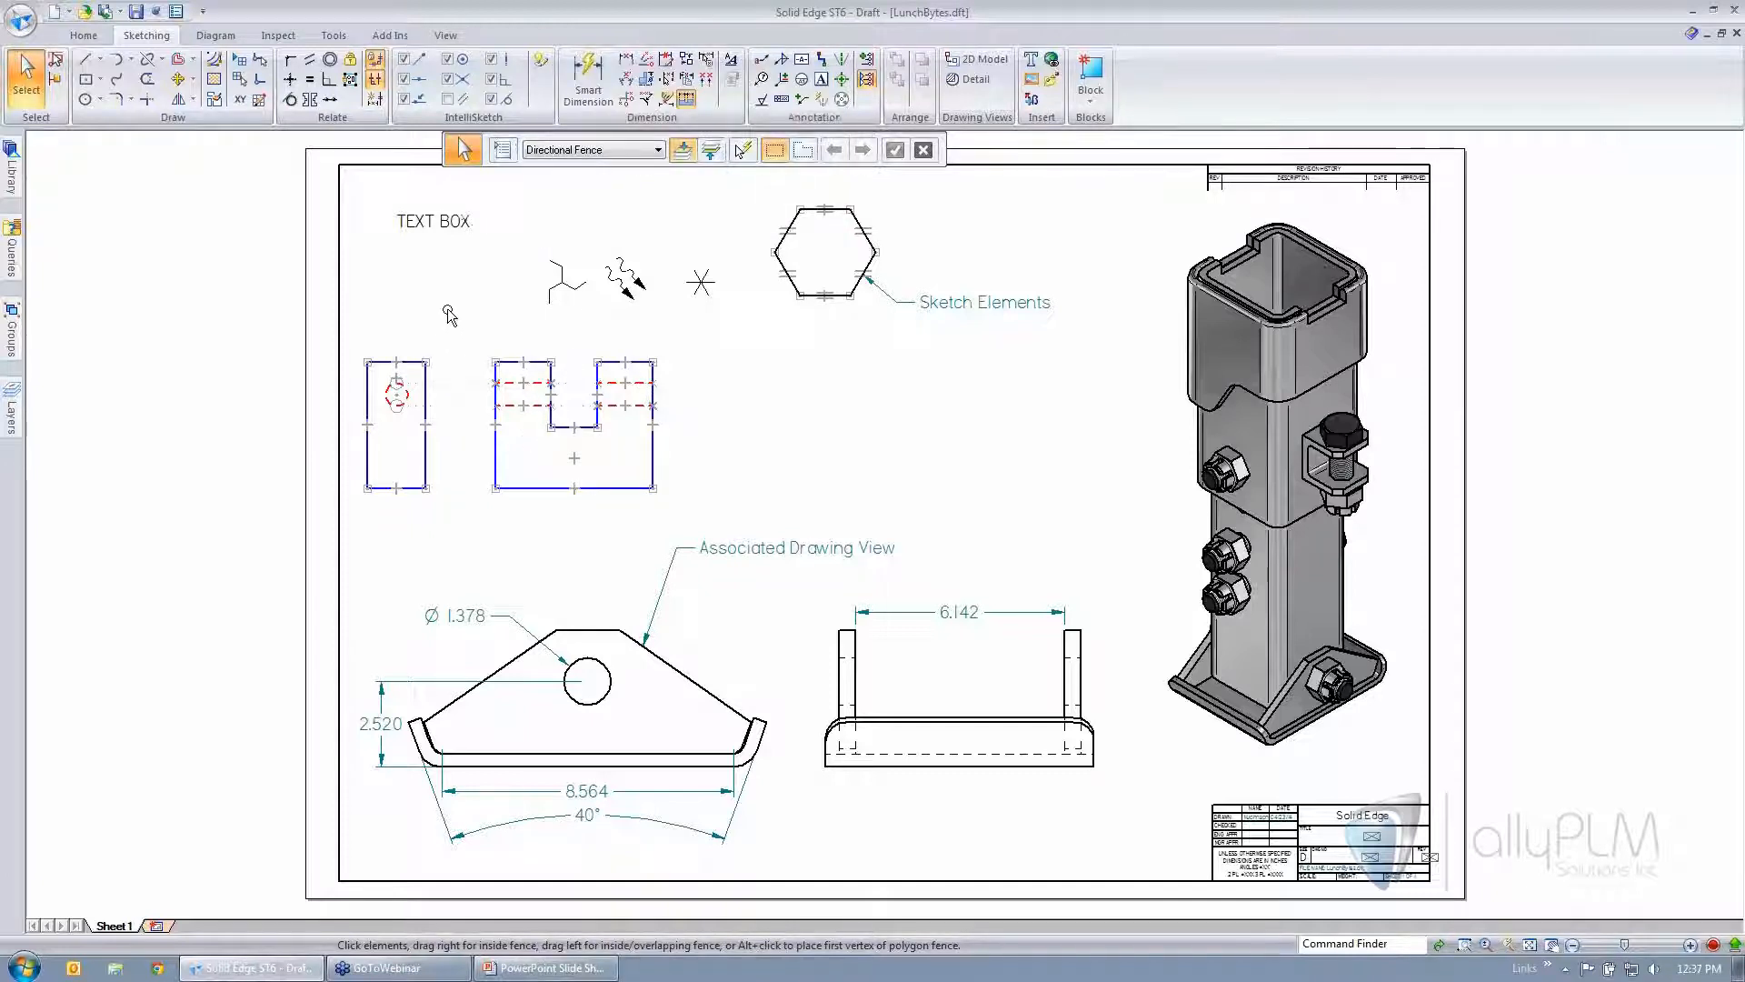
- Fence and delete the relationship handles on the U-shaped profile, and undo the deletions
{"action": "mouse_move", "coordinate": [451, 316]}
{"action": "left_mouse_down"}
{"action": "mouse_move", "coordinate": [607, 483]}
{"action": "mouse_move", "coordinate": [691, 479]}
{"action": "left_mouse_up"}
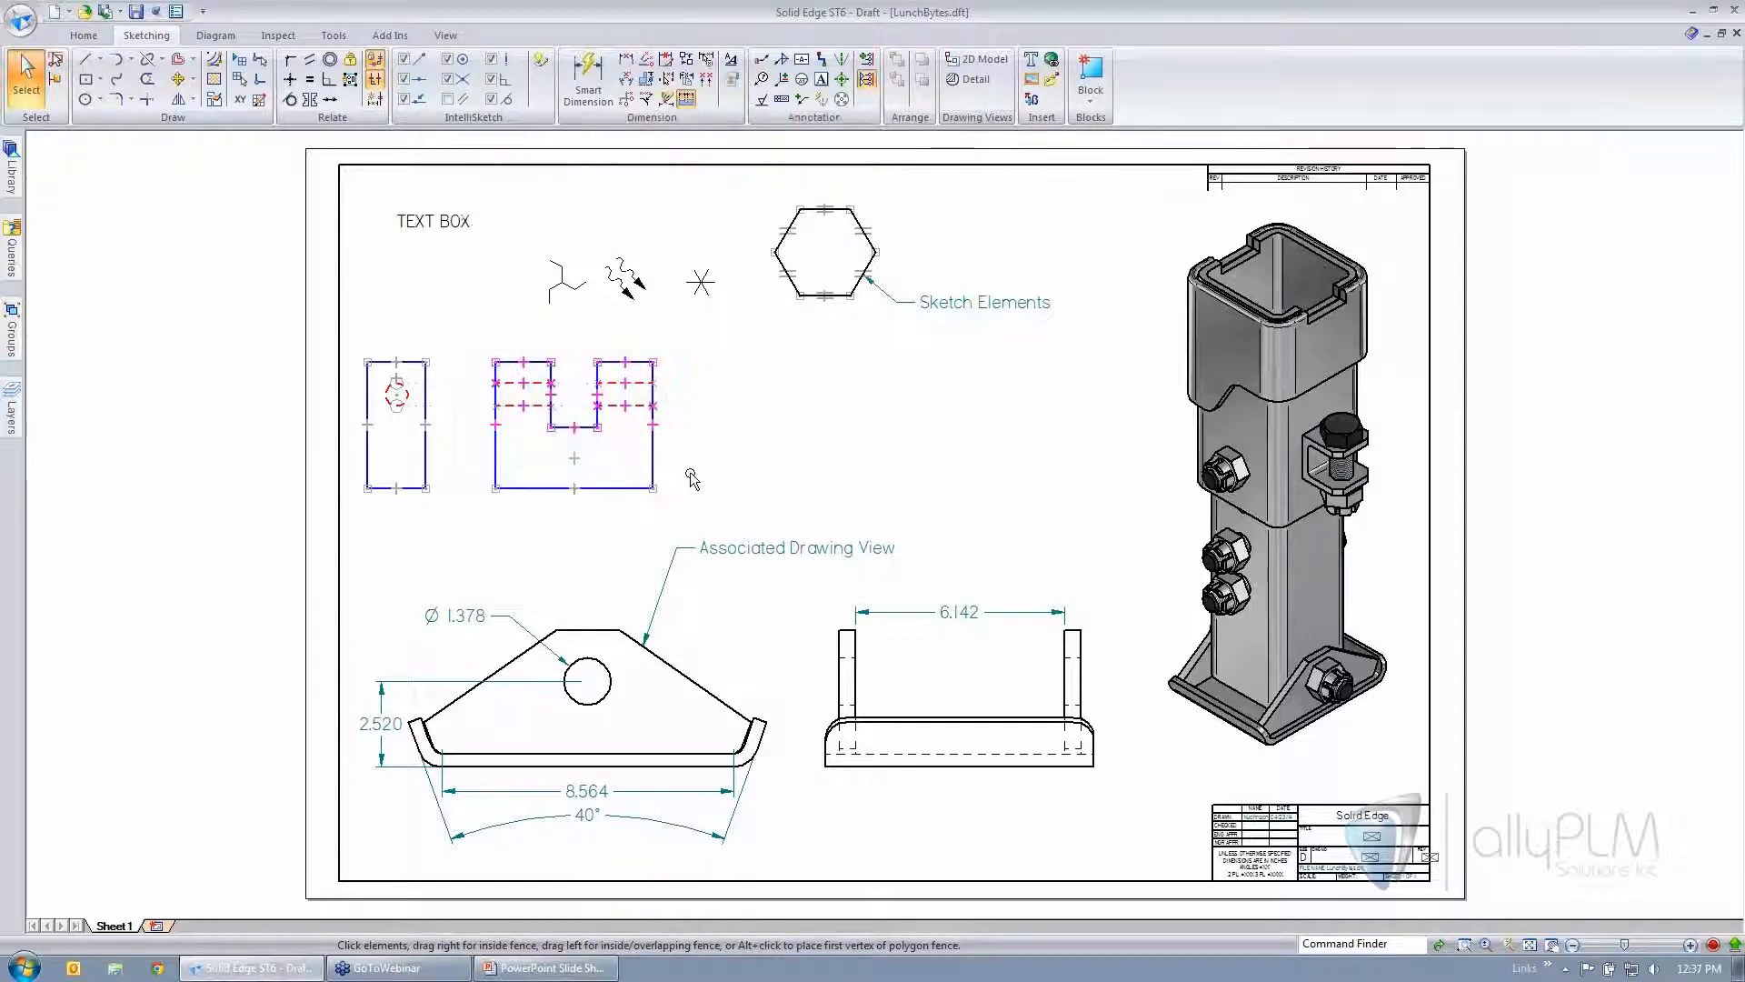
{"action": "left_click", "coordinate": [689, 473]}
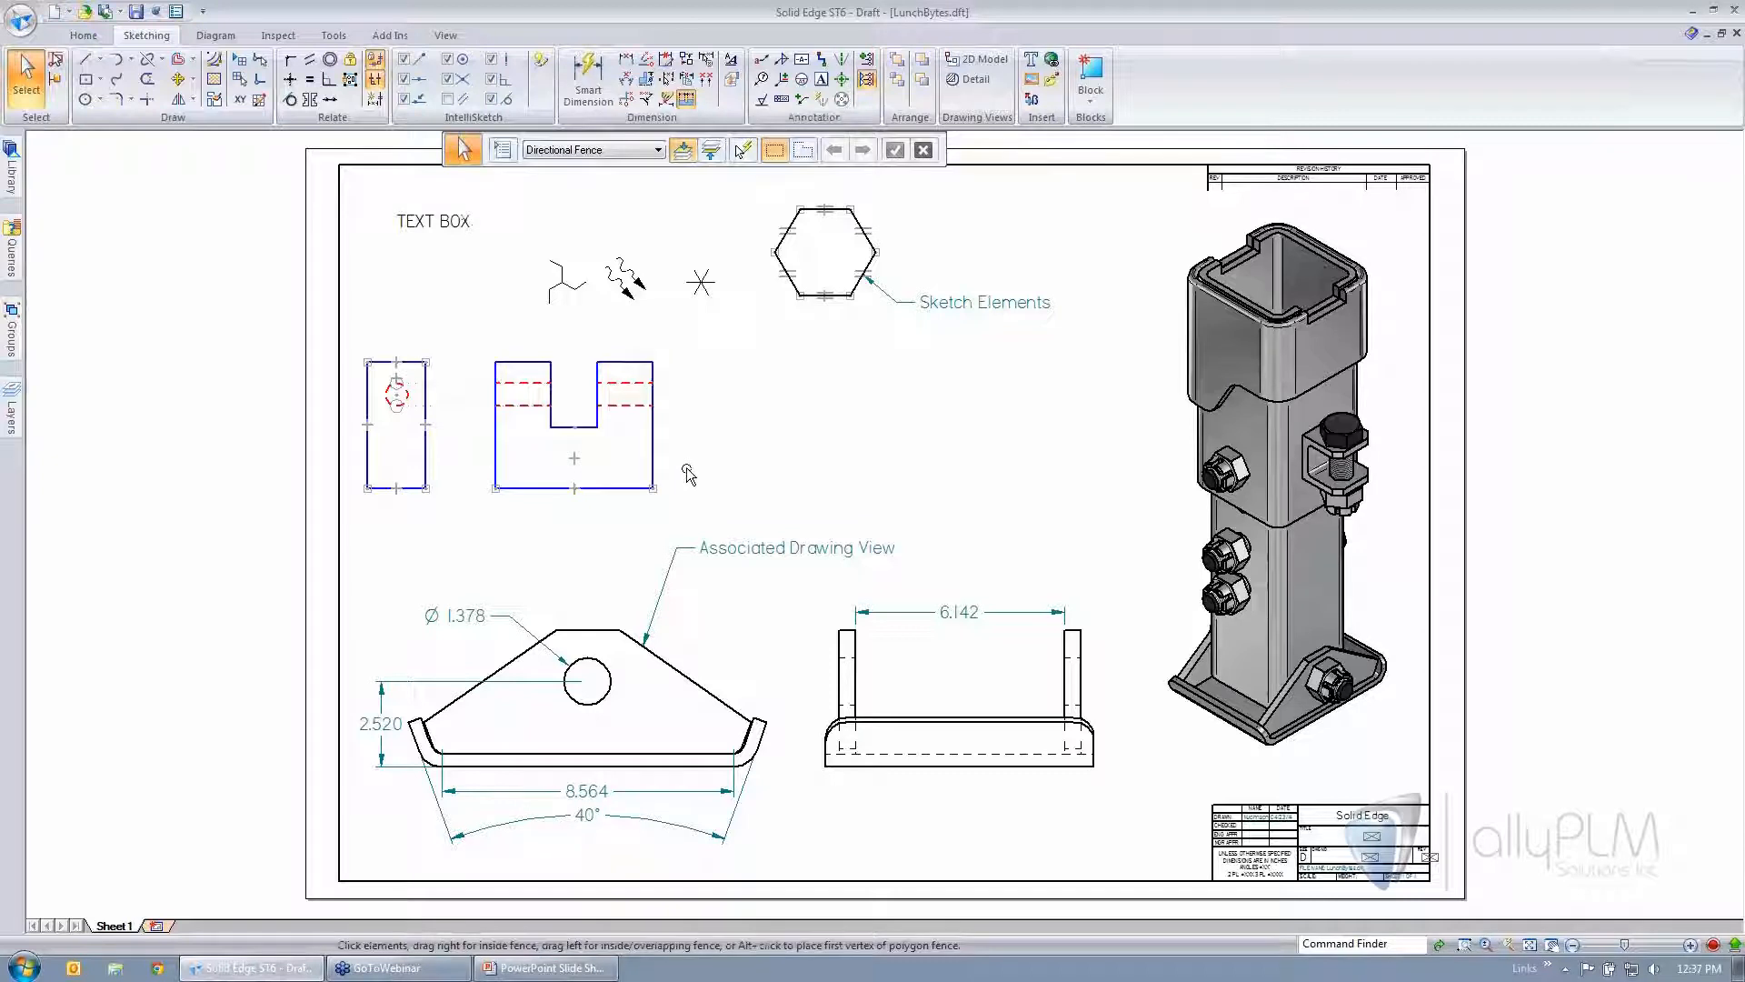
{"action": "mouse_move", "coordinate": [461, 330]}
{"action": "left_mouse_down"}
{"action": "mouse_move", "coordinate": [702, 466]}
{"action": "mouse_move", "coordinate": [719, 506]}
{"action": "left_mouse_up"}
{"action": "left_click", "coordinate": [719, 506]}
{"action": "key", "text": "ctrl+z"}
- Include wireframe in the selection filter again
{"action": "left_click", "coordinate": [505, 154]}
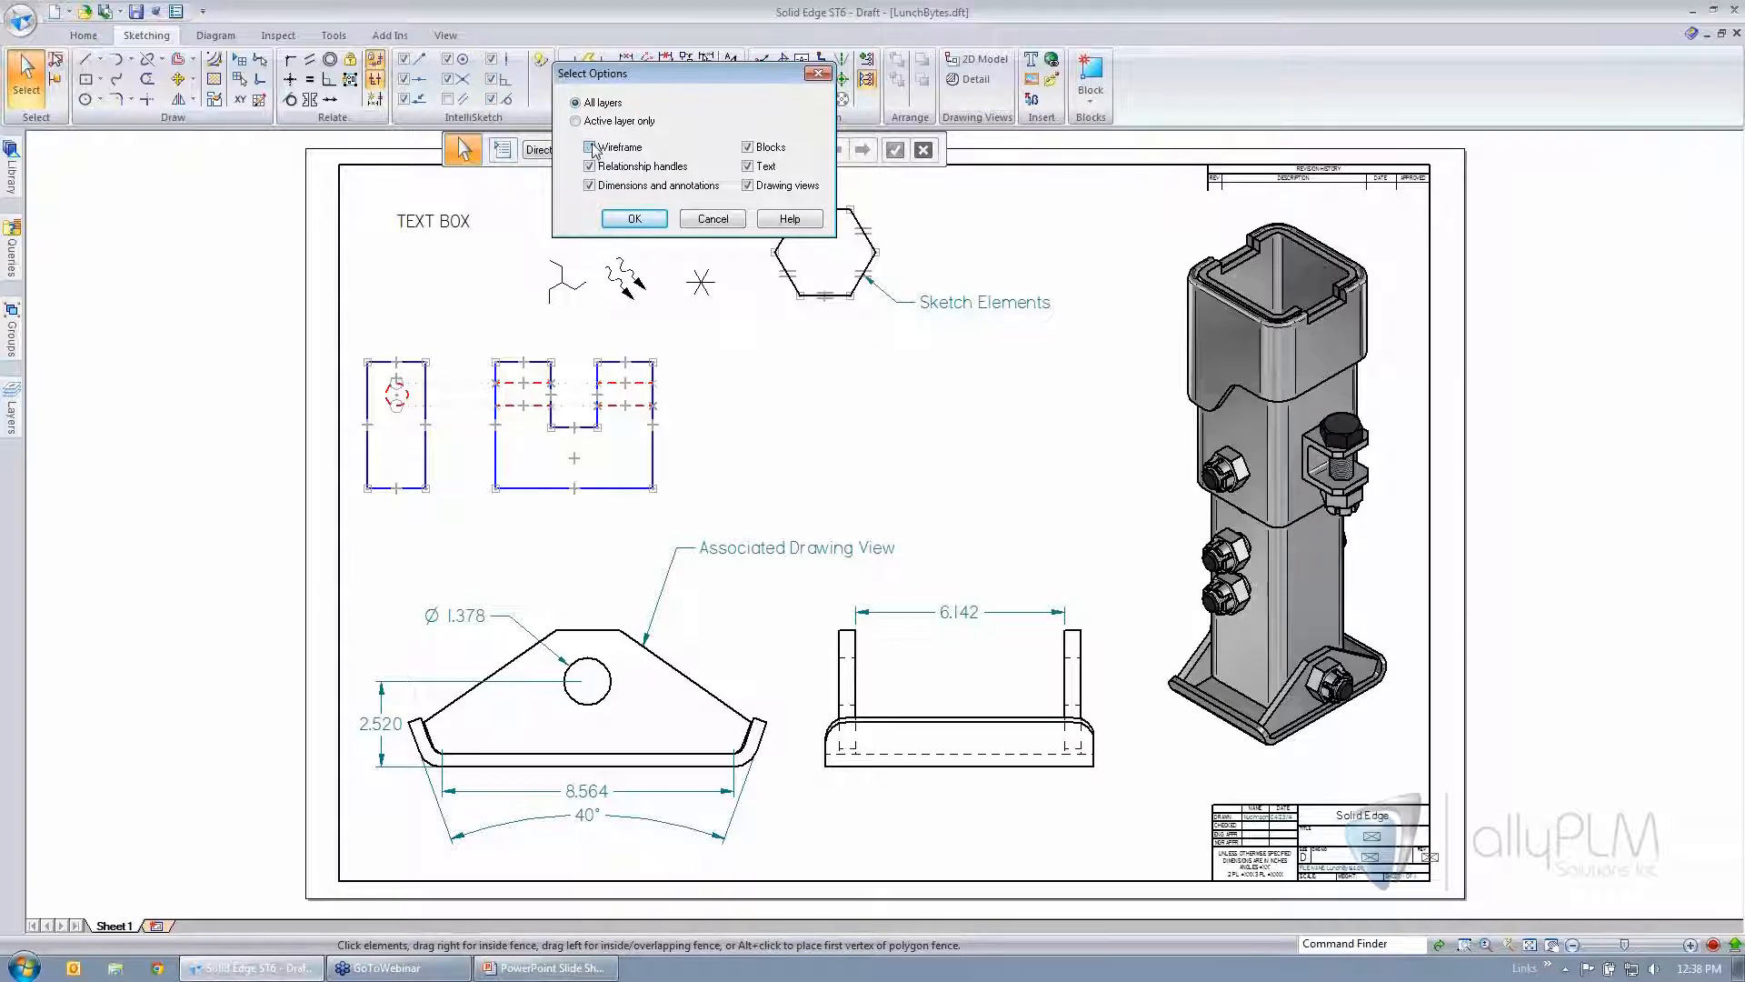
{"action": "left_click", "coordinate": [636, 220]}
- Examine the overlapping elements at the U-shaped profile's upper corners with QuickPick and review the QuickPick options
{"action": "scroll", "coordinate": [472, 373], "scroll_direction": "up", "scroll_amount": 10}
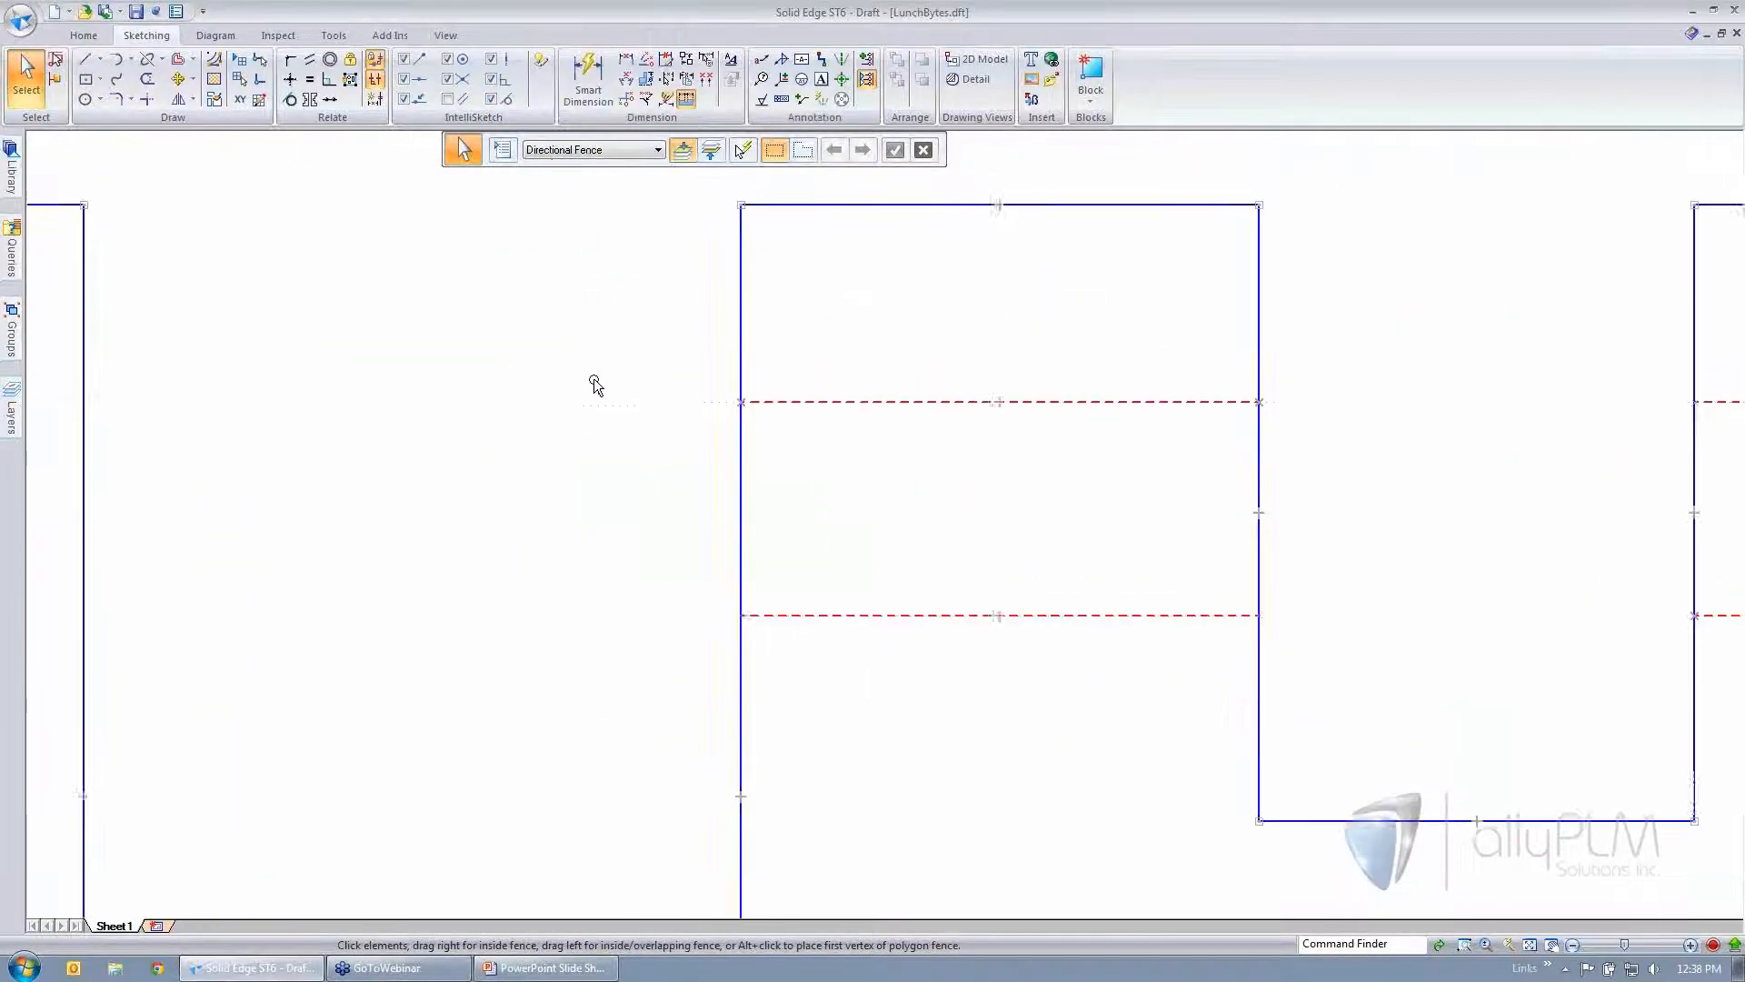
{"action": "scroll", "coordinate": [593, 380], "scroll_direction": "up", "scroll_amount": 1}
{"action": "middle_click_drag", "start_coordinate": [593, 380], "coordinate": [595, 602]}
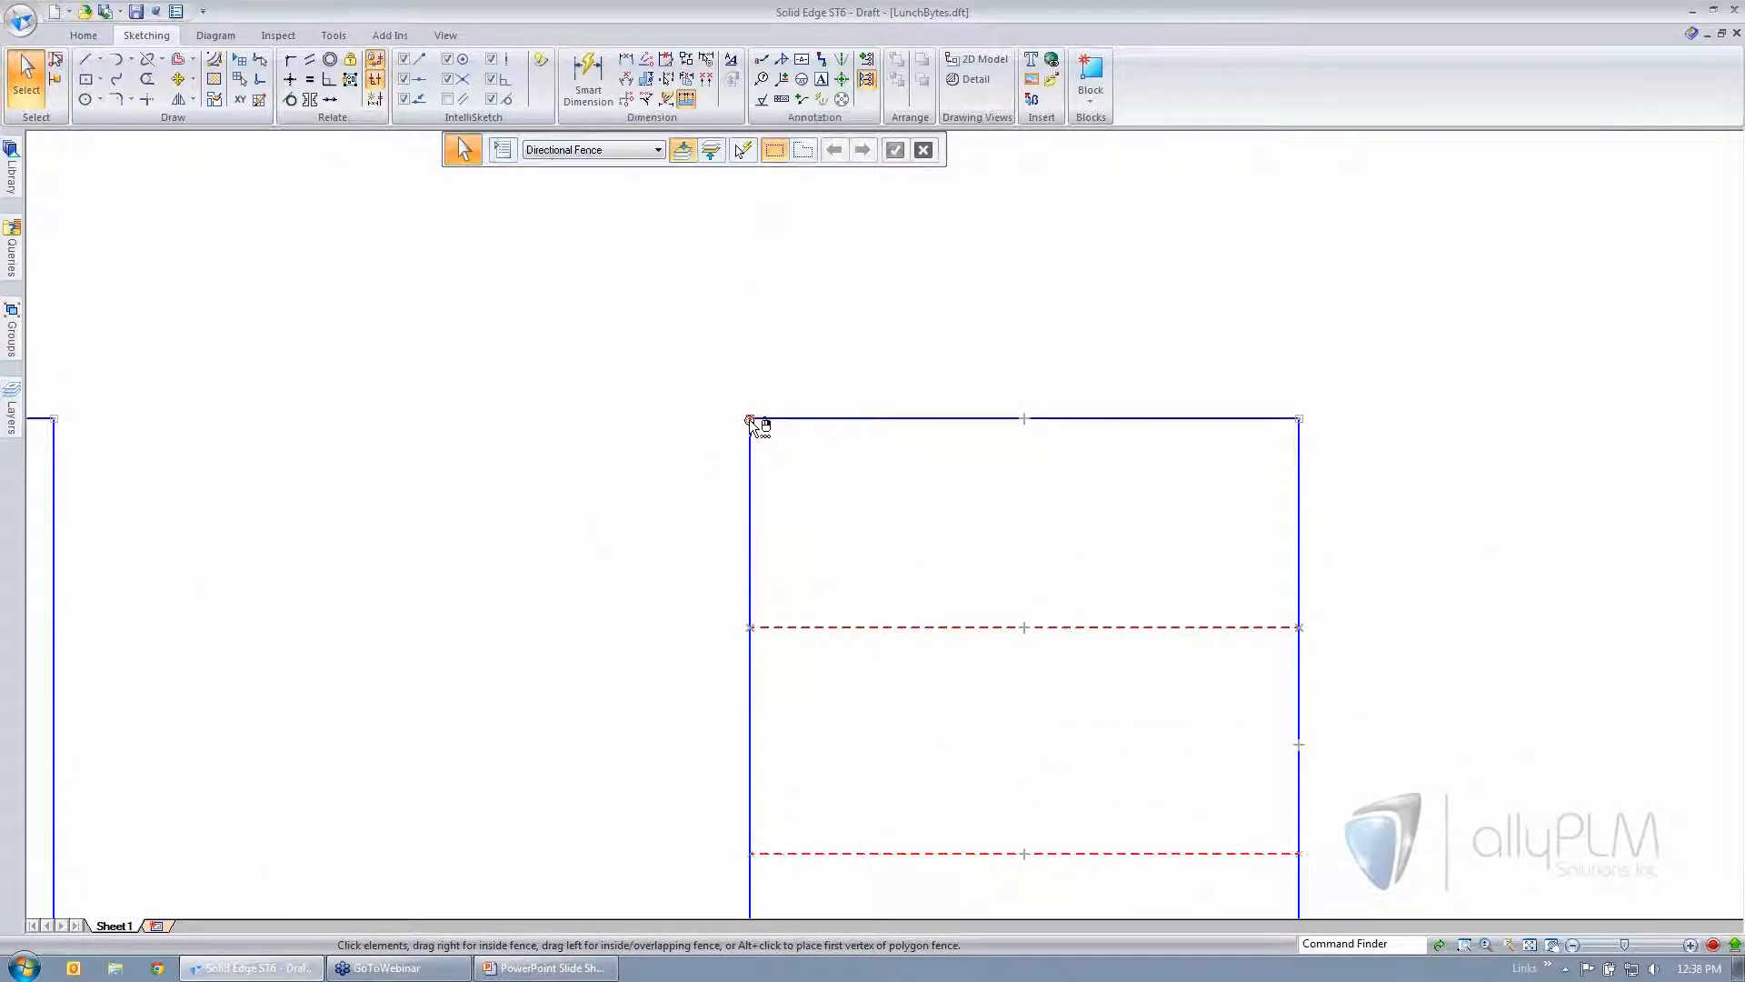
{"action": "scroll", "coordinate": [678, 396], "scroll_direction": "down", "scroll_amount": 8}
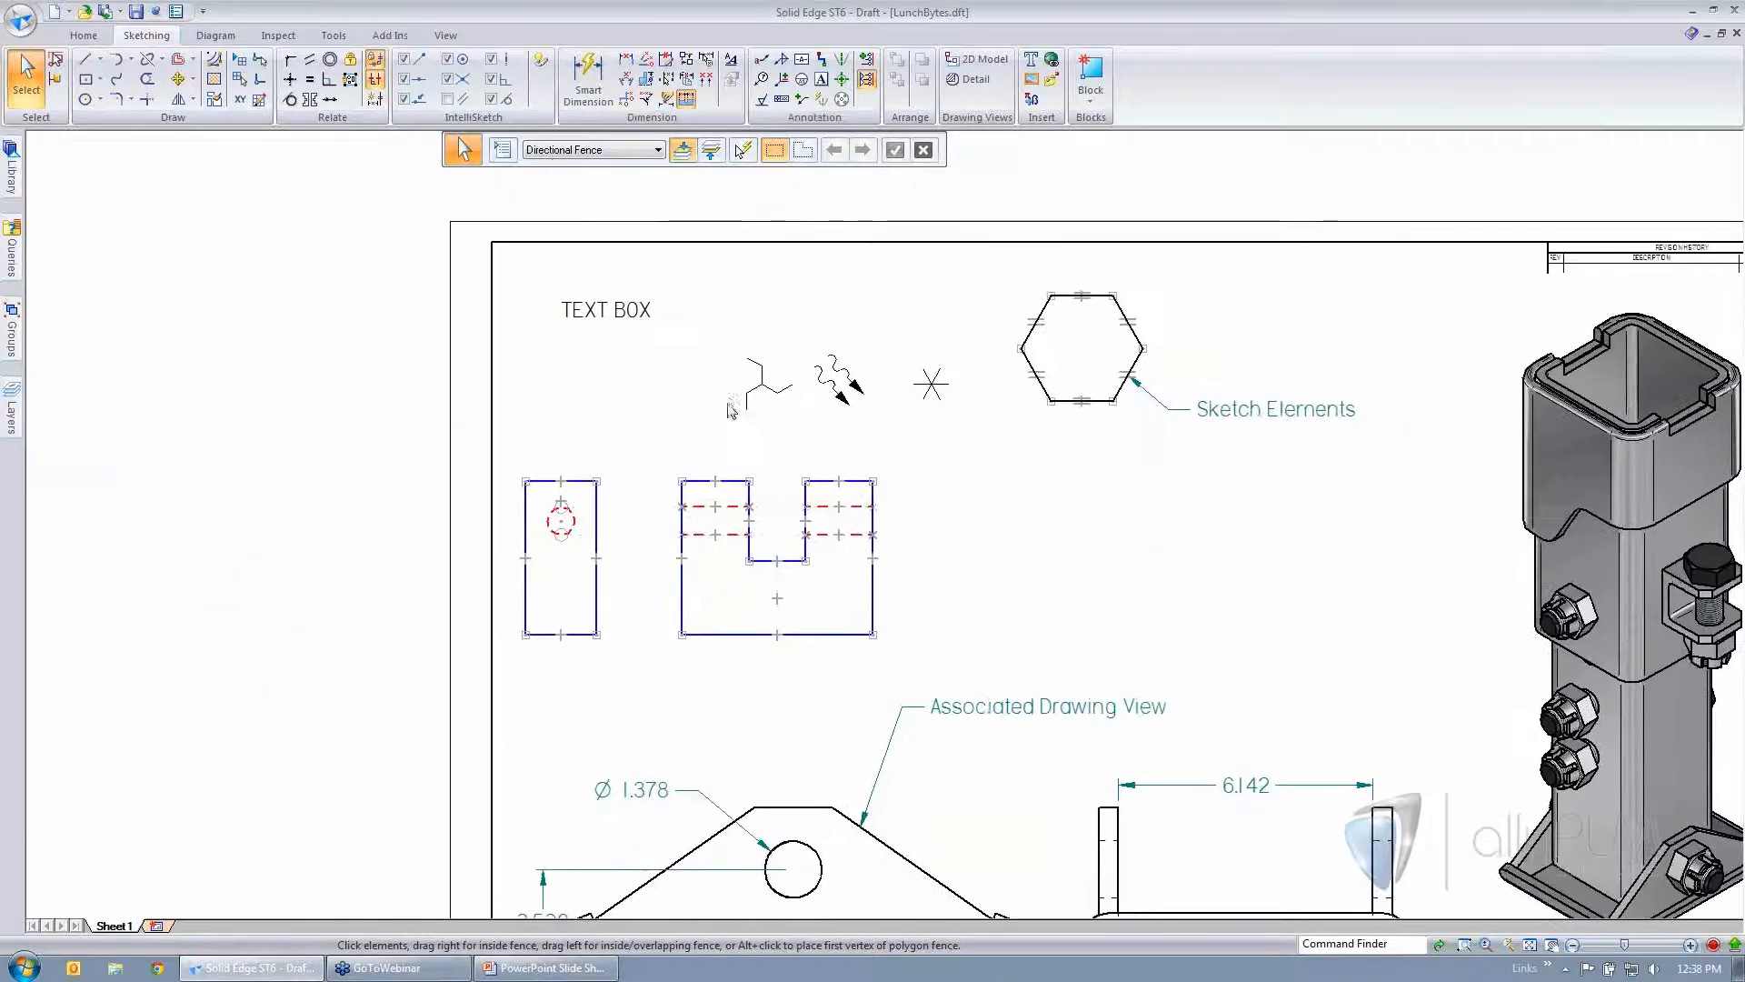
{"action": "right_click", "coordinate": [755, 484]}
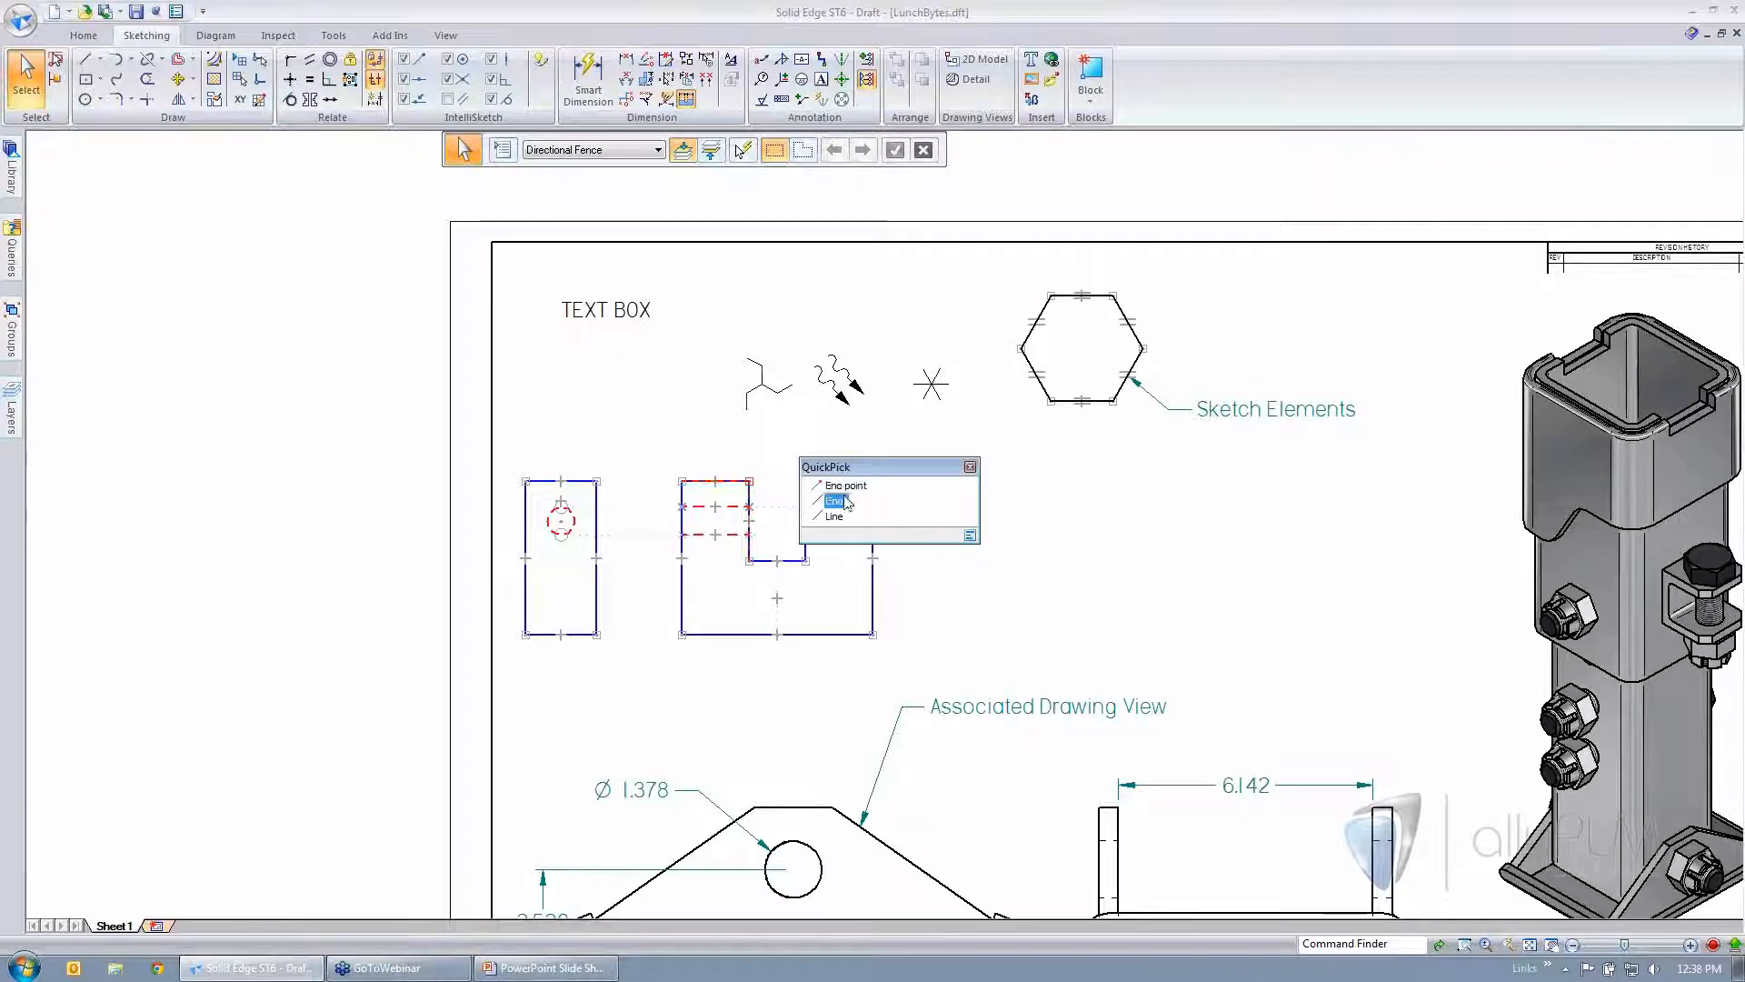
{"action": "left_click", "coordinate": [970, 536]}
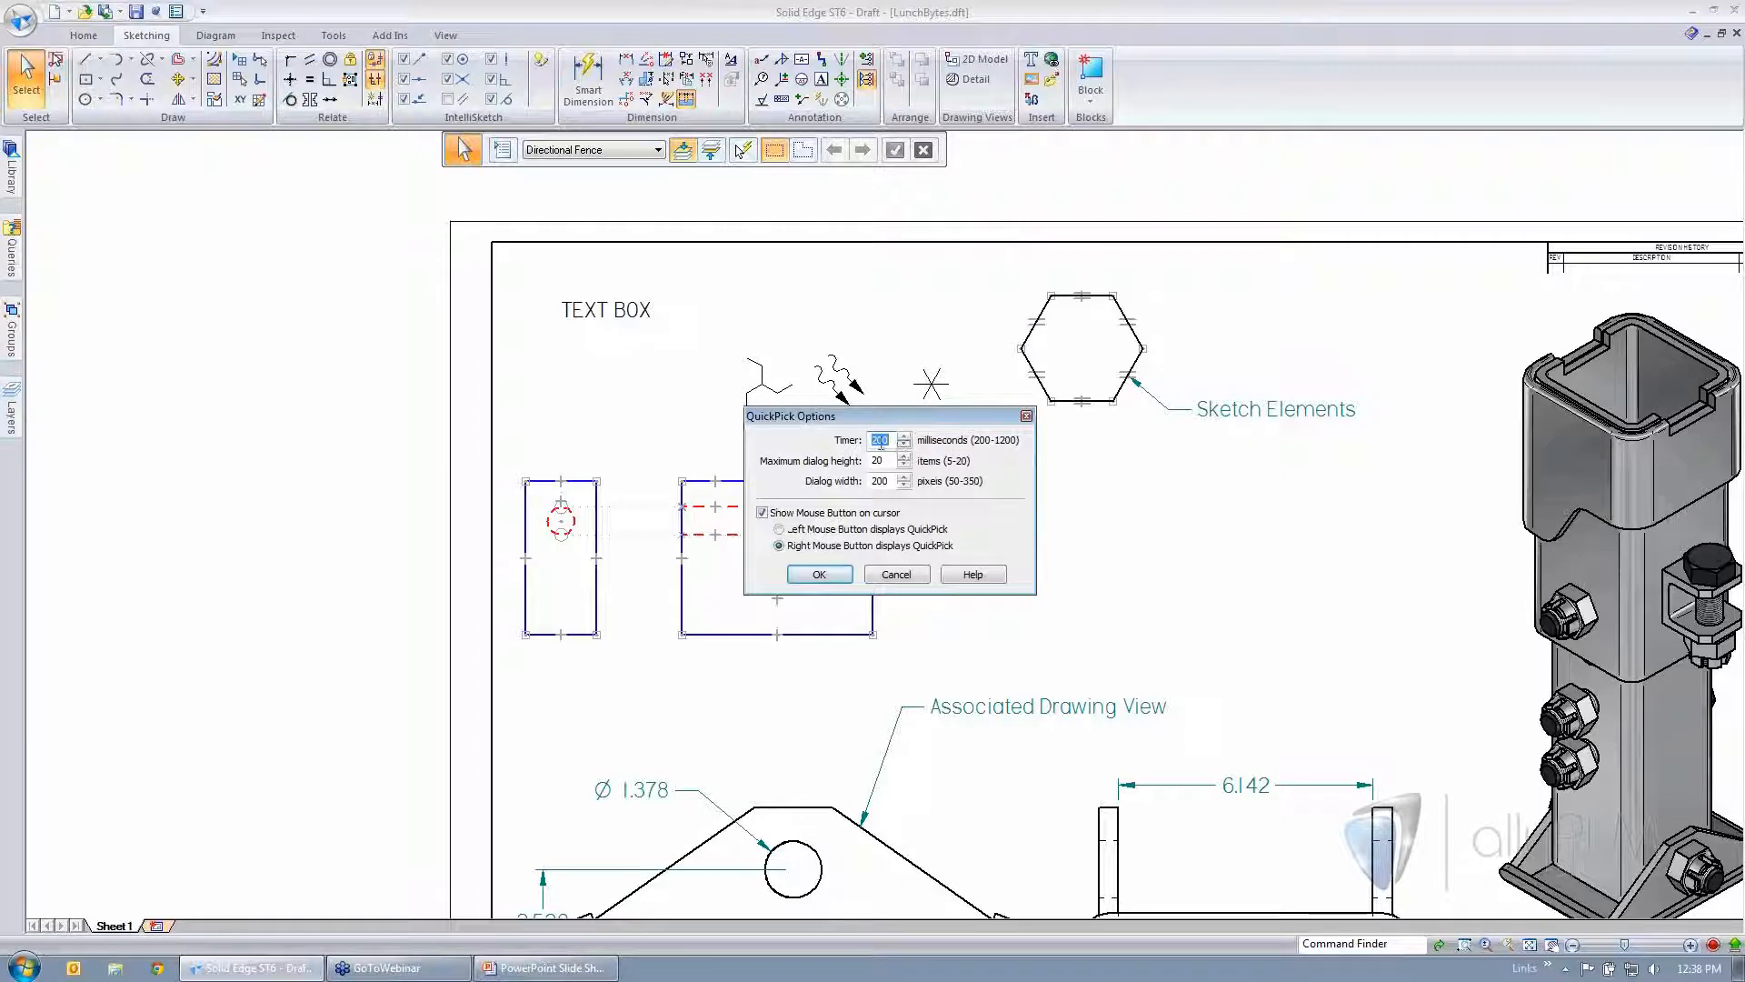
{"action": "left_click", "coordinate": [863, 440]}
{"action": "left_click", "coordinate": [896, 574]}
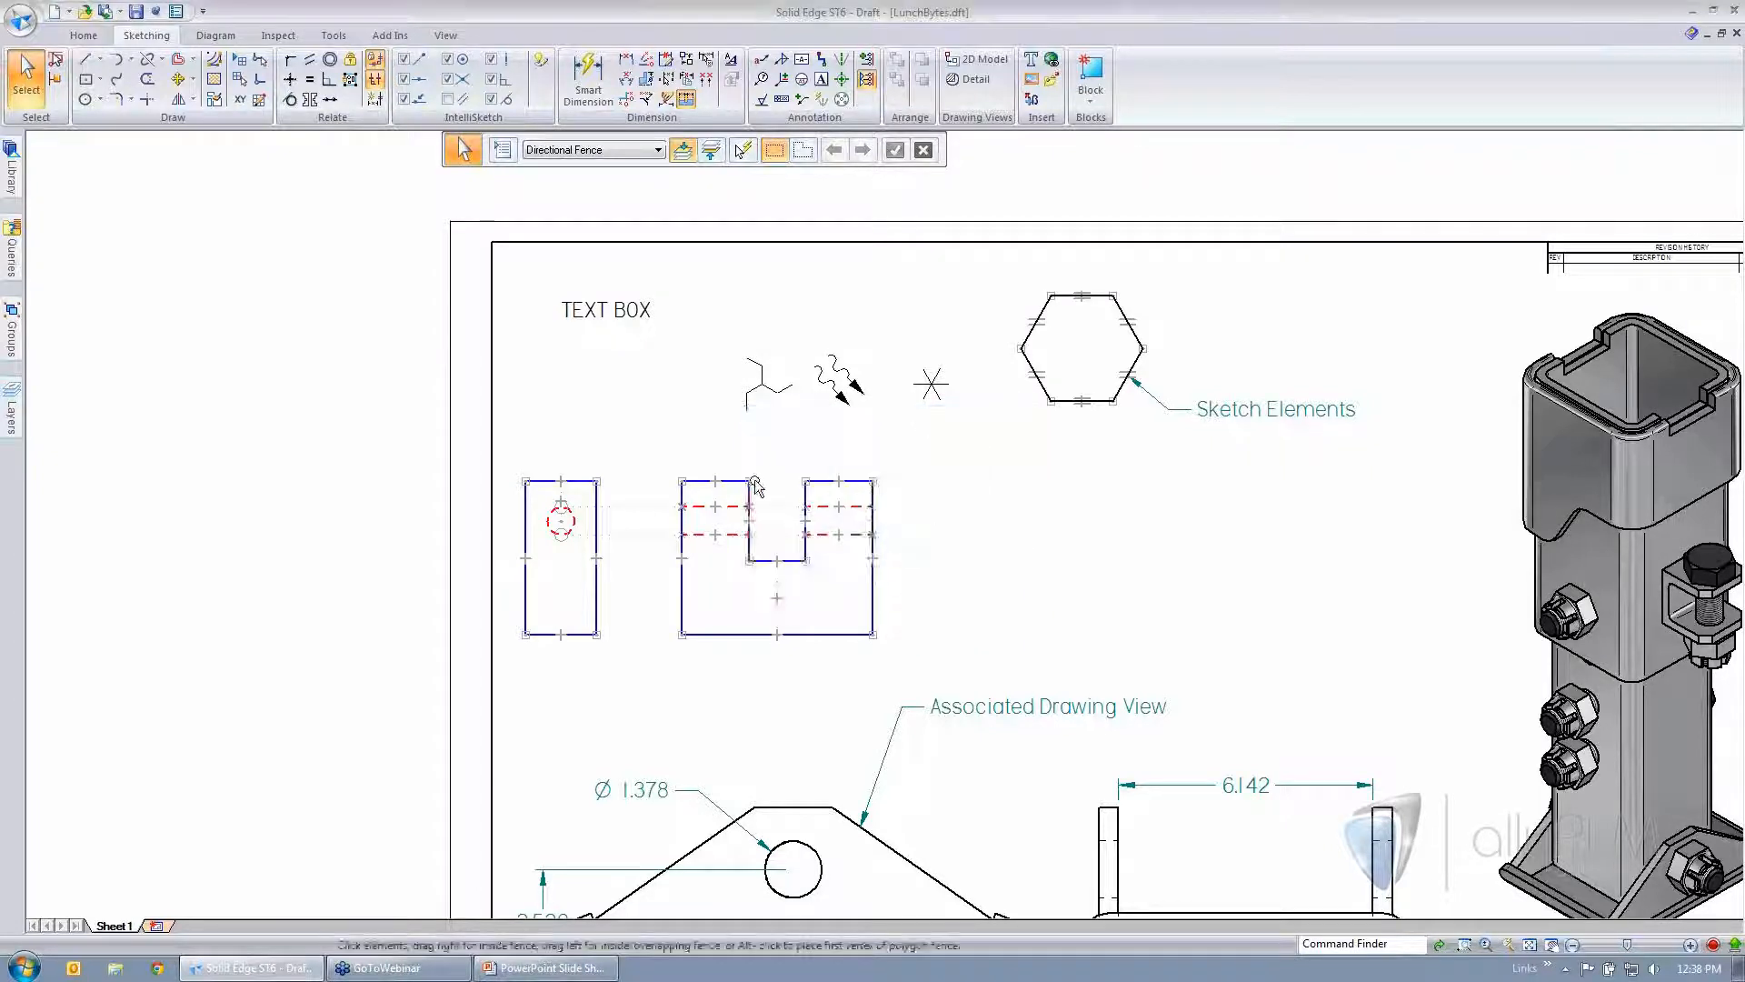
{"action": "left_click", "coordinate": [782, 455]}
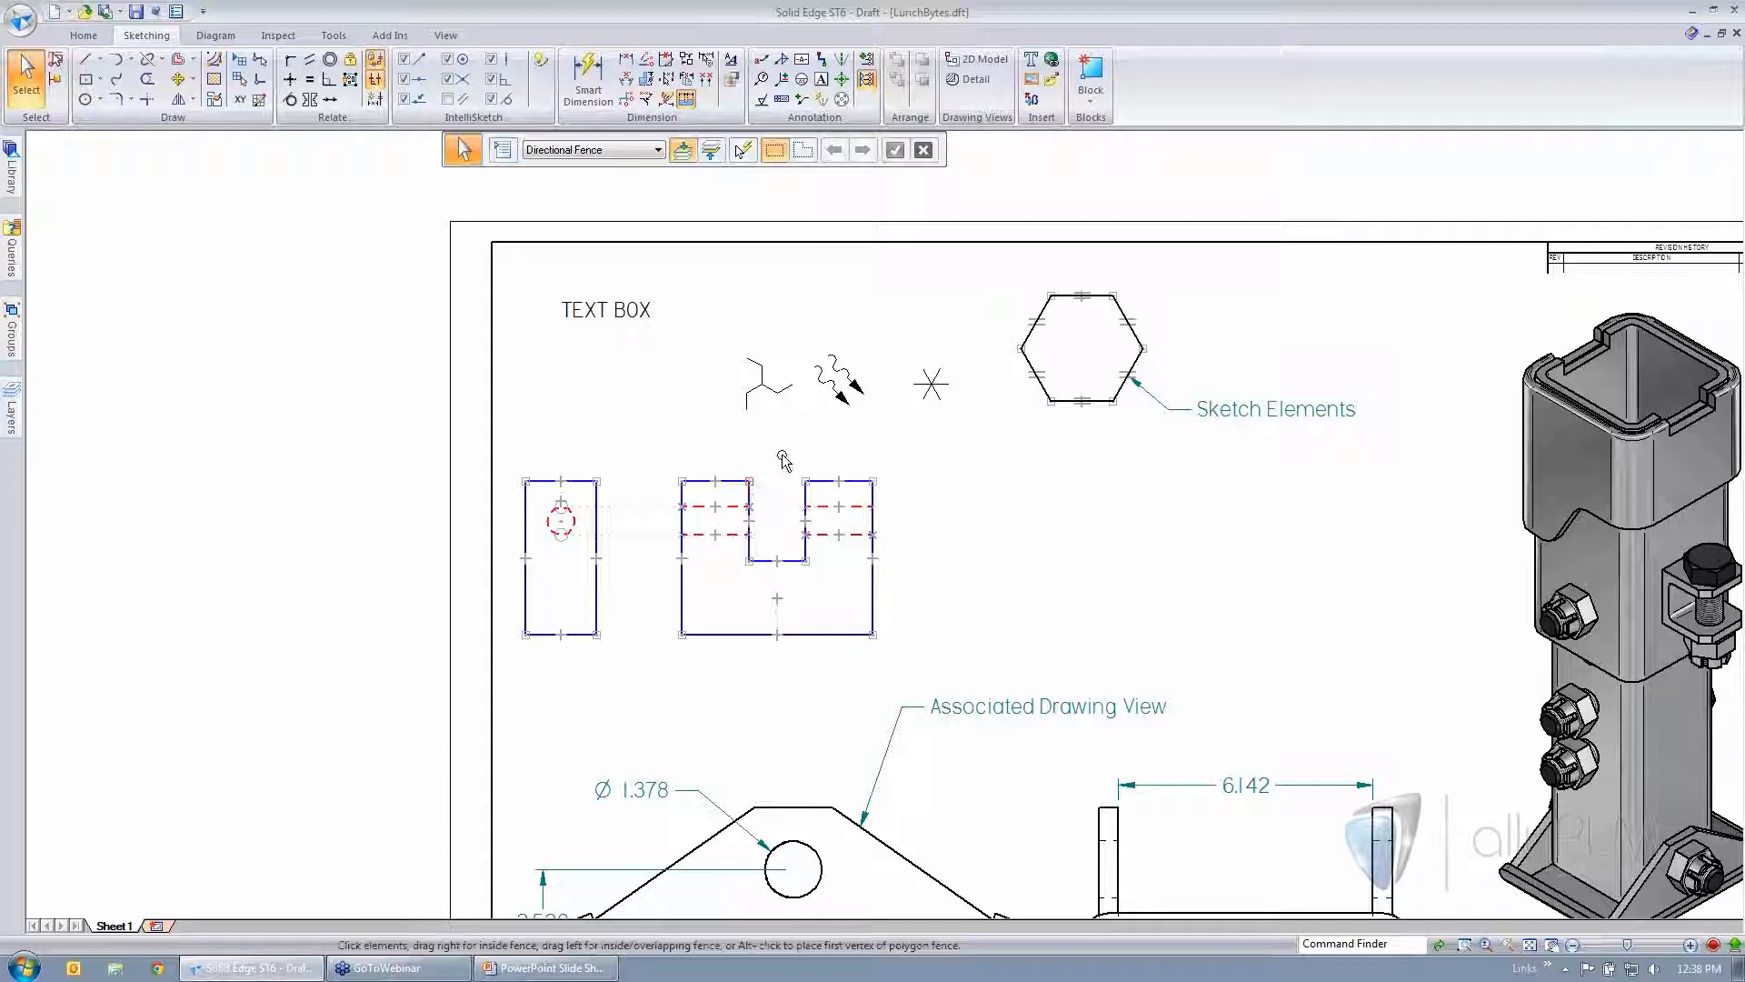
{"action": "right_click", "coordinate": [688, 479]}
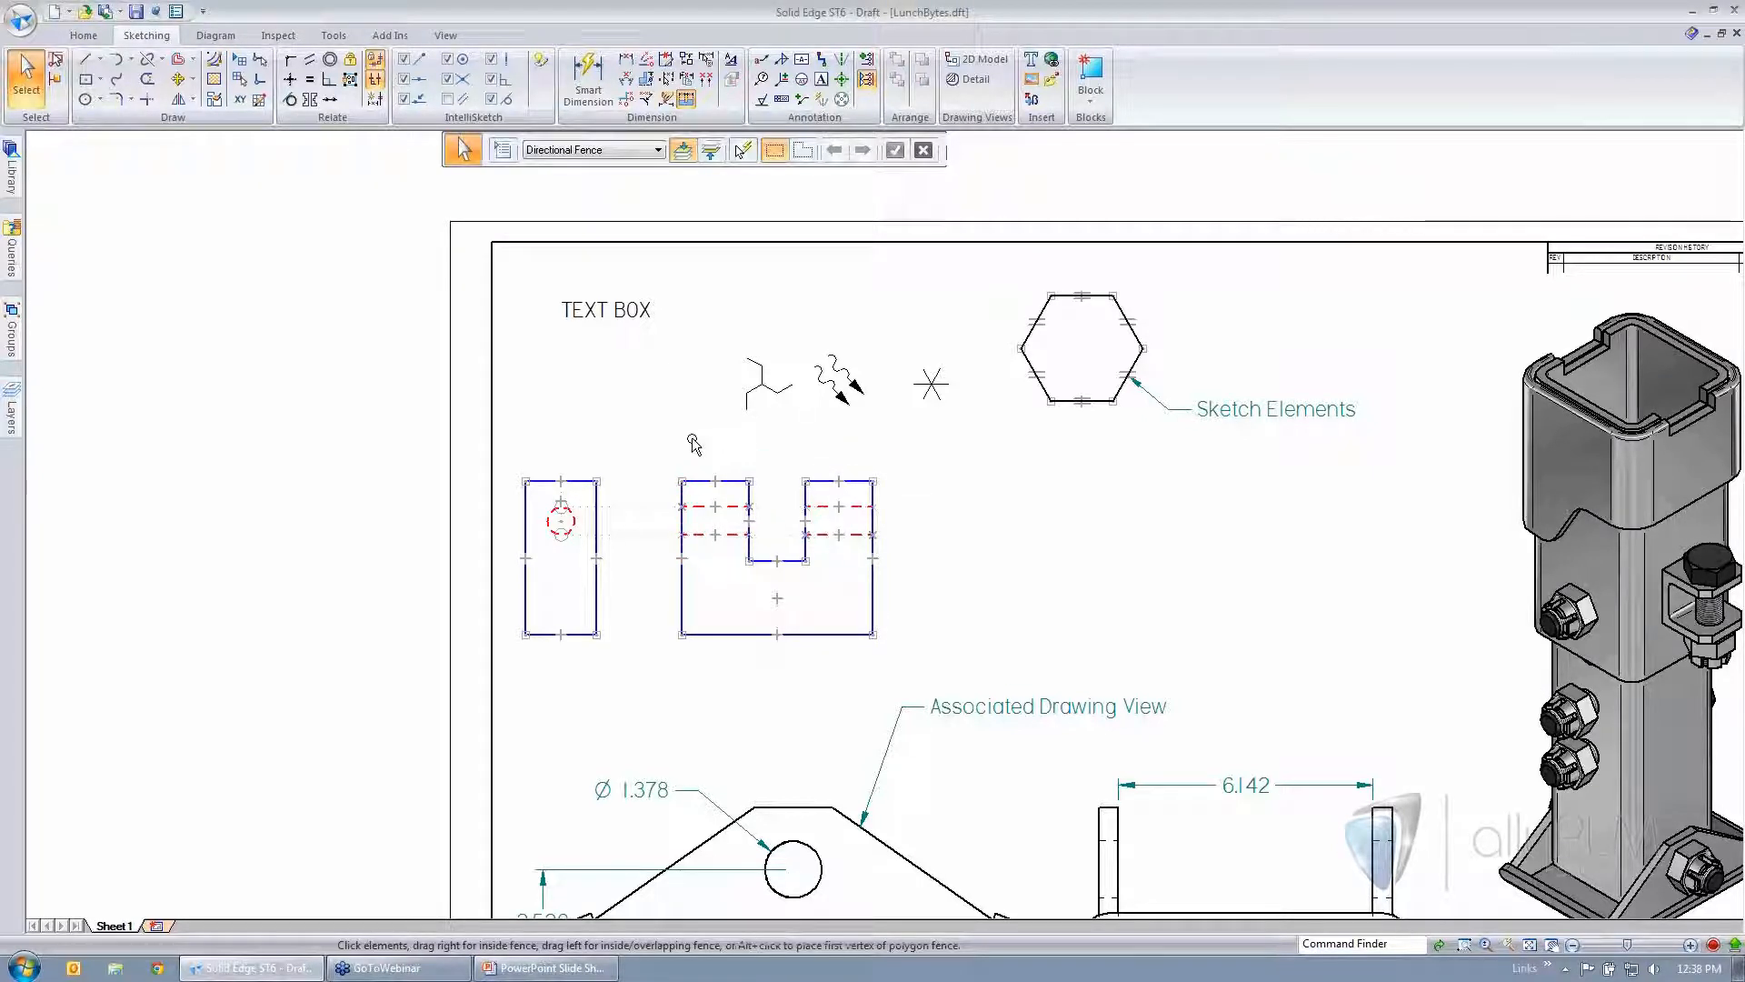
- Exclude dimensions and annotations from the selection filter
{"action": "scroll", "coordinate": [677, 442], "scroll_direction": "down", "scroll_amount": 3}
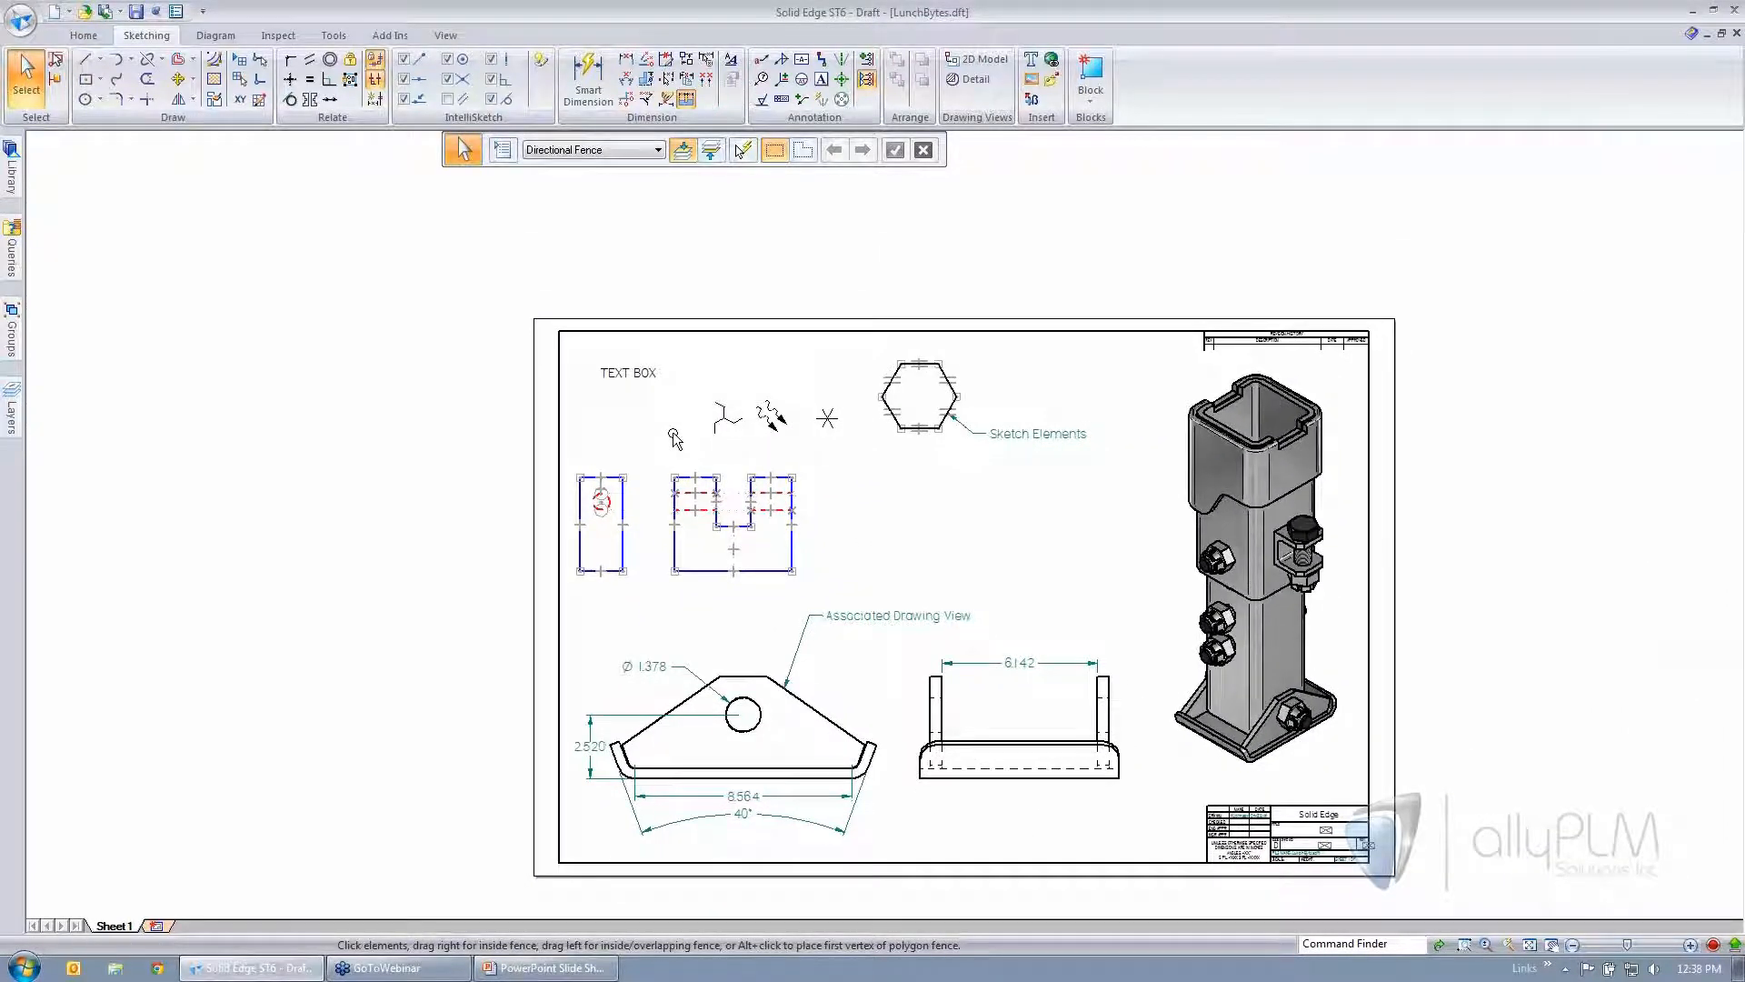
{"action": "scroll", "coordinate": [673, 439], "scroll_direction": "up", "scroll_amount": 3}
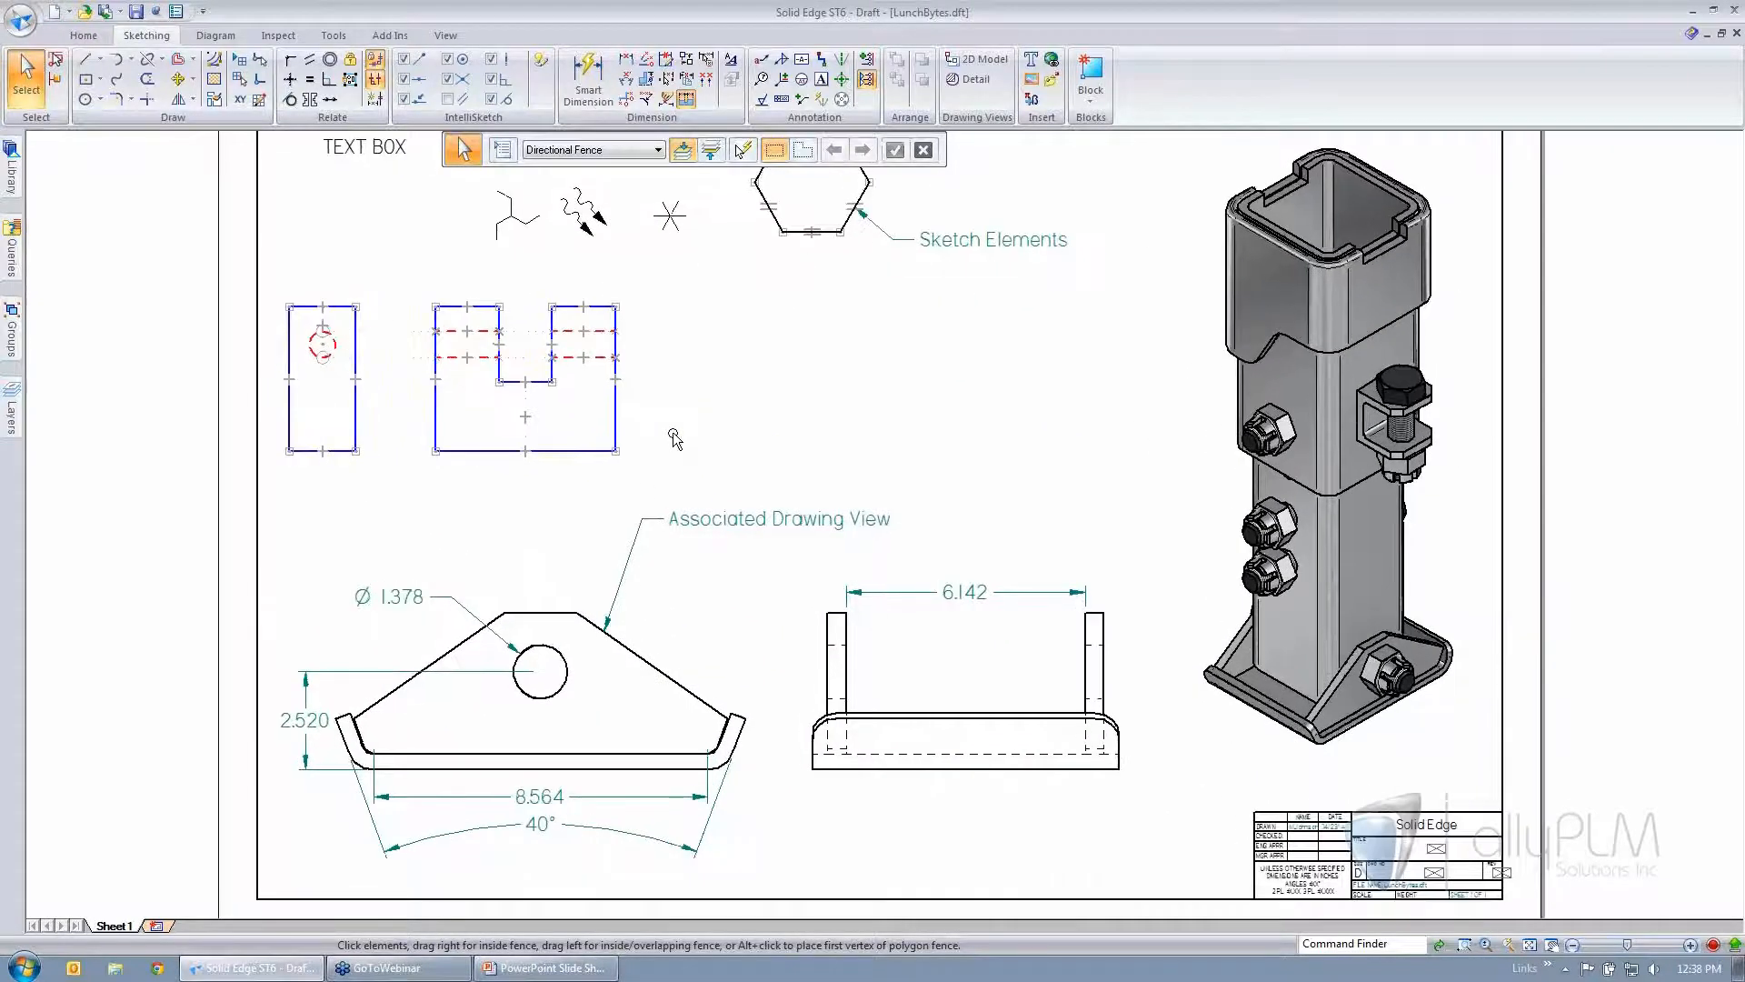
{"action": "scroll", "coordinate": [673, 439], "scroll_direction": "down", "scroll_amount": 2}
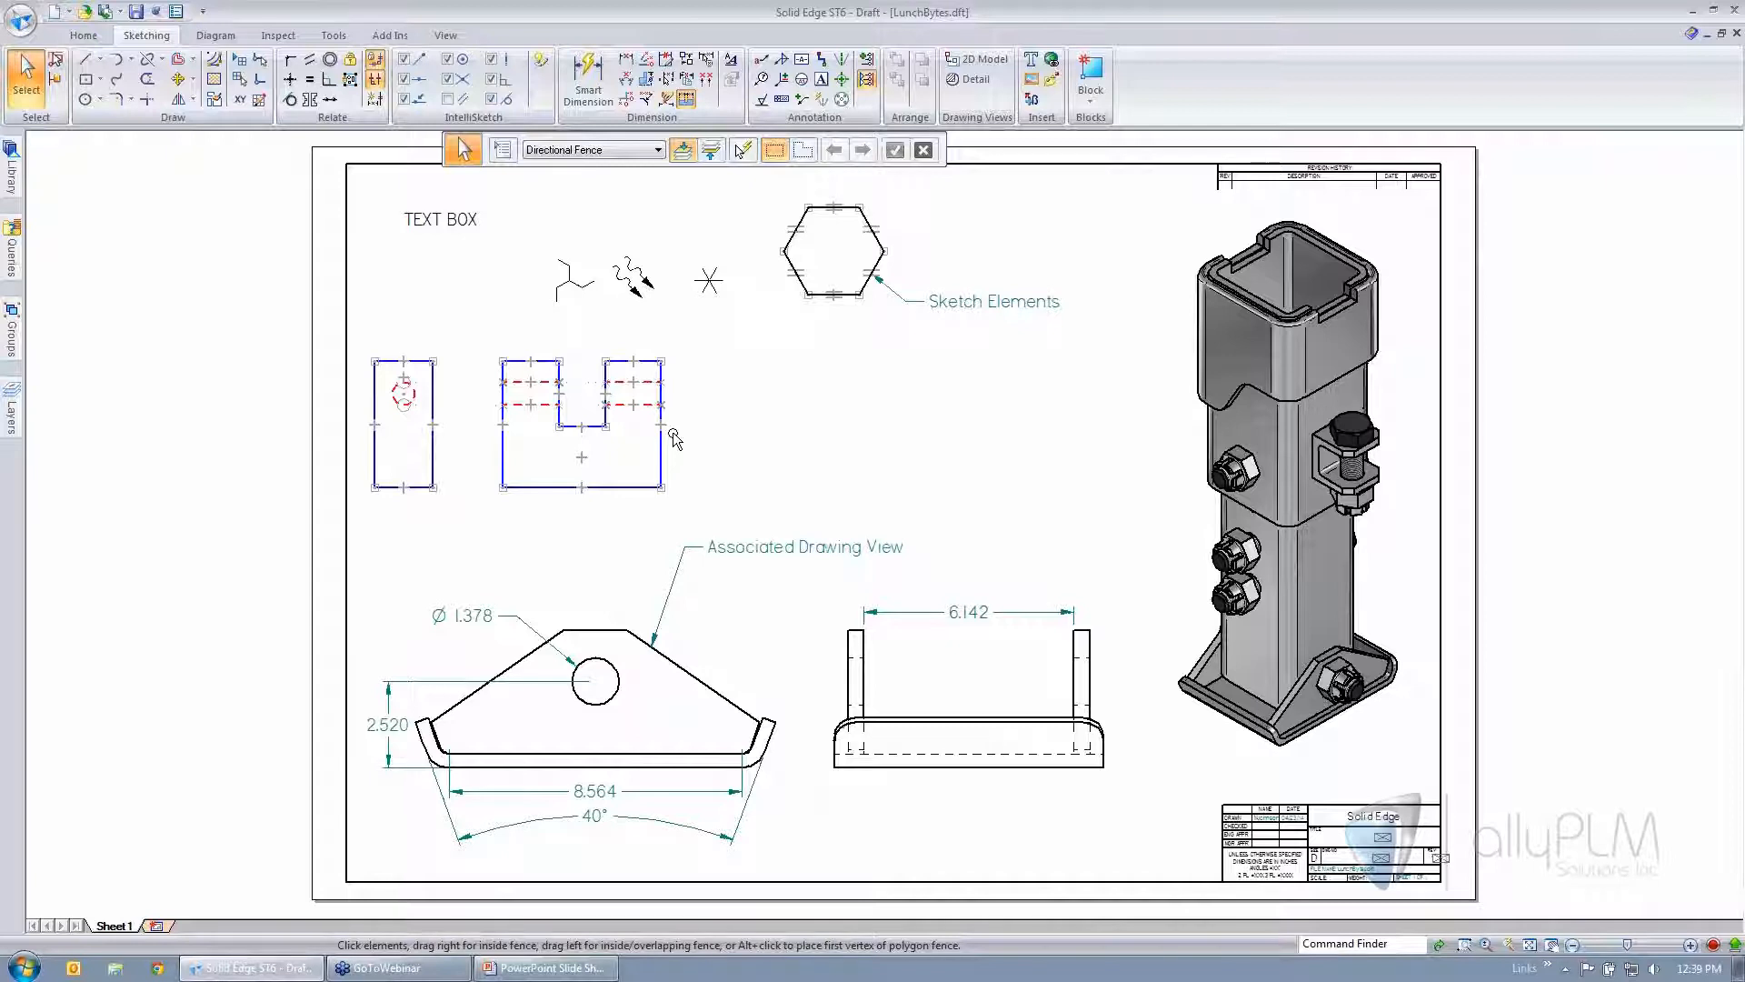
{"action": "left_click", "coordinate": [502, 149]}
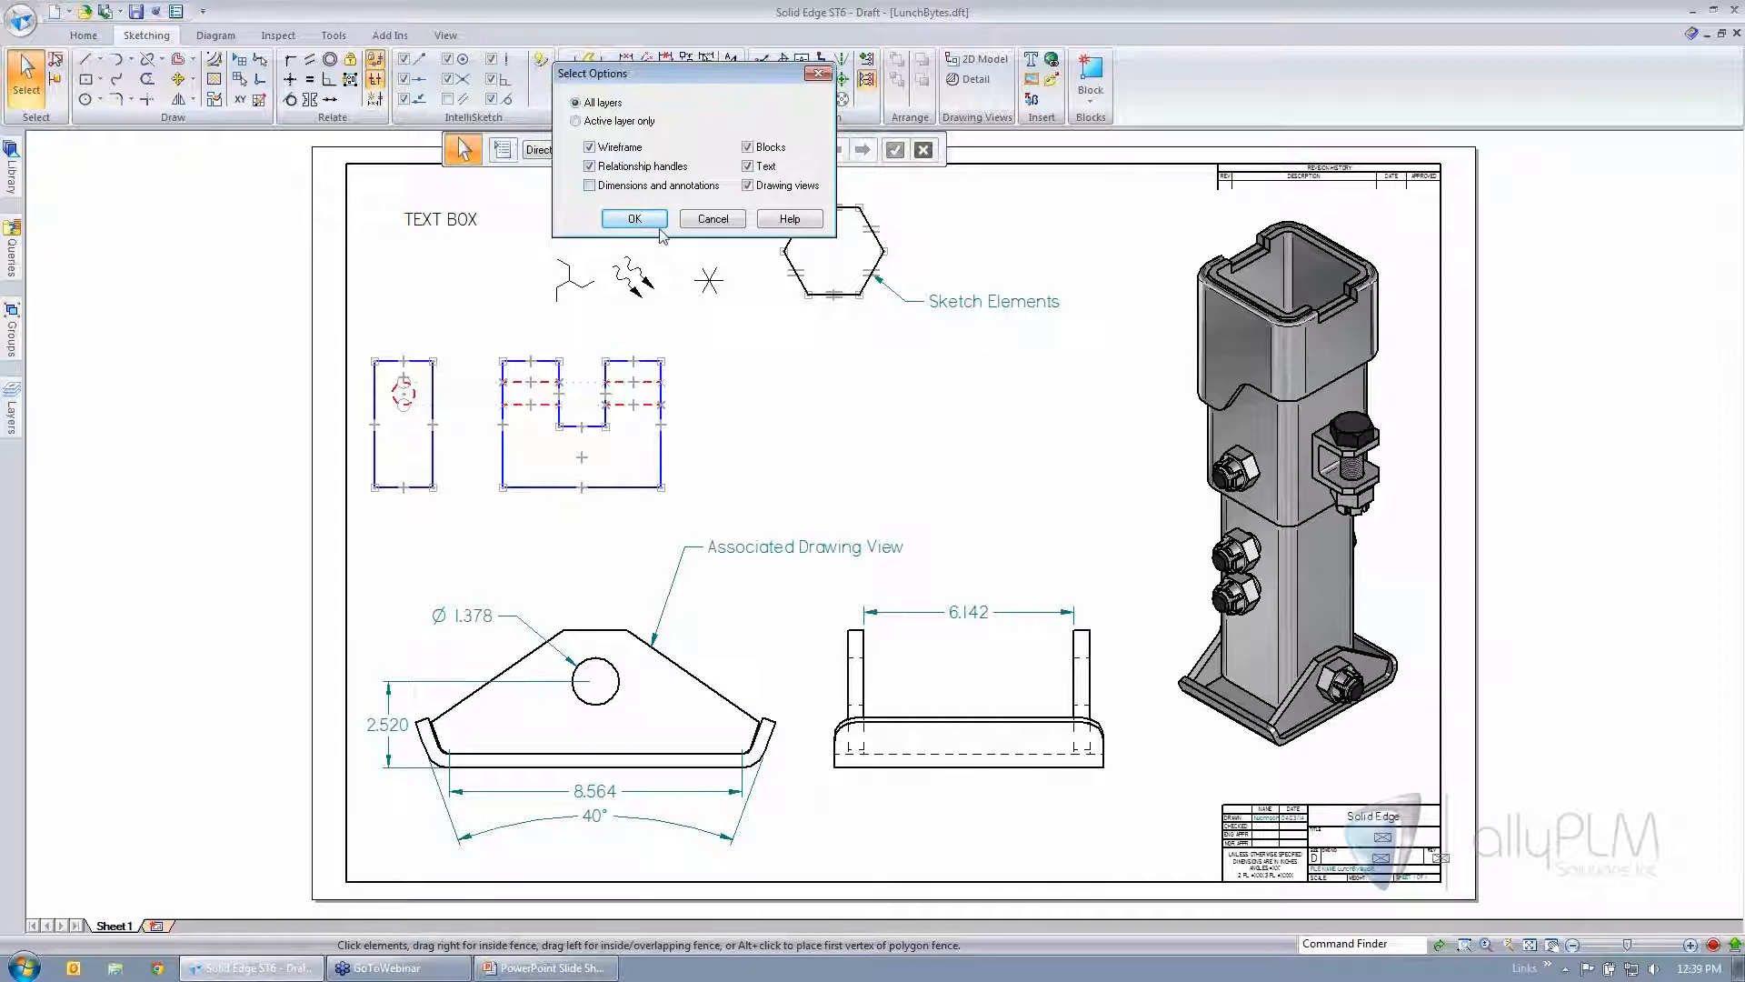
{"action": "left_click", "coordinate": [635, 218]}
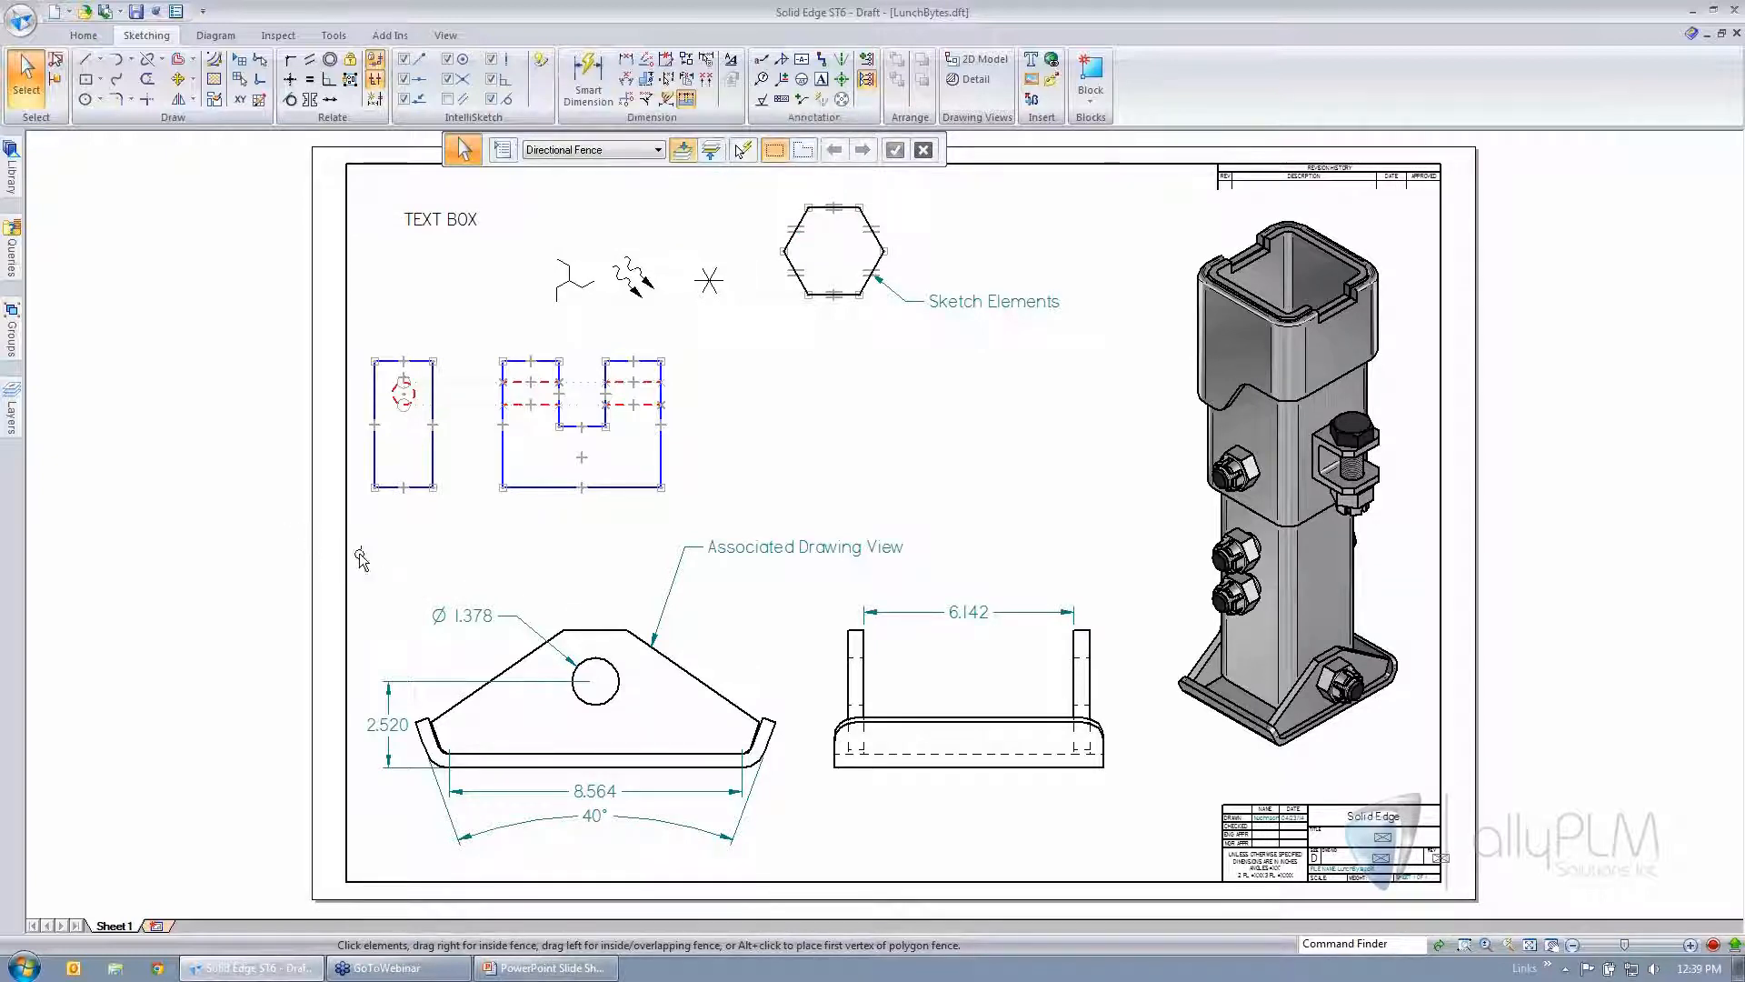
- Fence the associated drawing view with the central hole, and test picking its edges, dimensions and the text box
{"action": "left_click_drag", "start_coordinate": [315, 531], "coordinate": [823, 932]}
{"action": "left_click", "coordinate": [348, 772]}
{"action": "left_click", "coordinate": [425, 671]}
{"action": "left_click", "coordinate": [393, 695]}
{"action": "left_click", "coordinate": [434, 227]}
{"action": "left_click", "coordinate": [446, 254]}
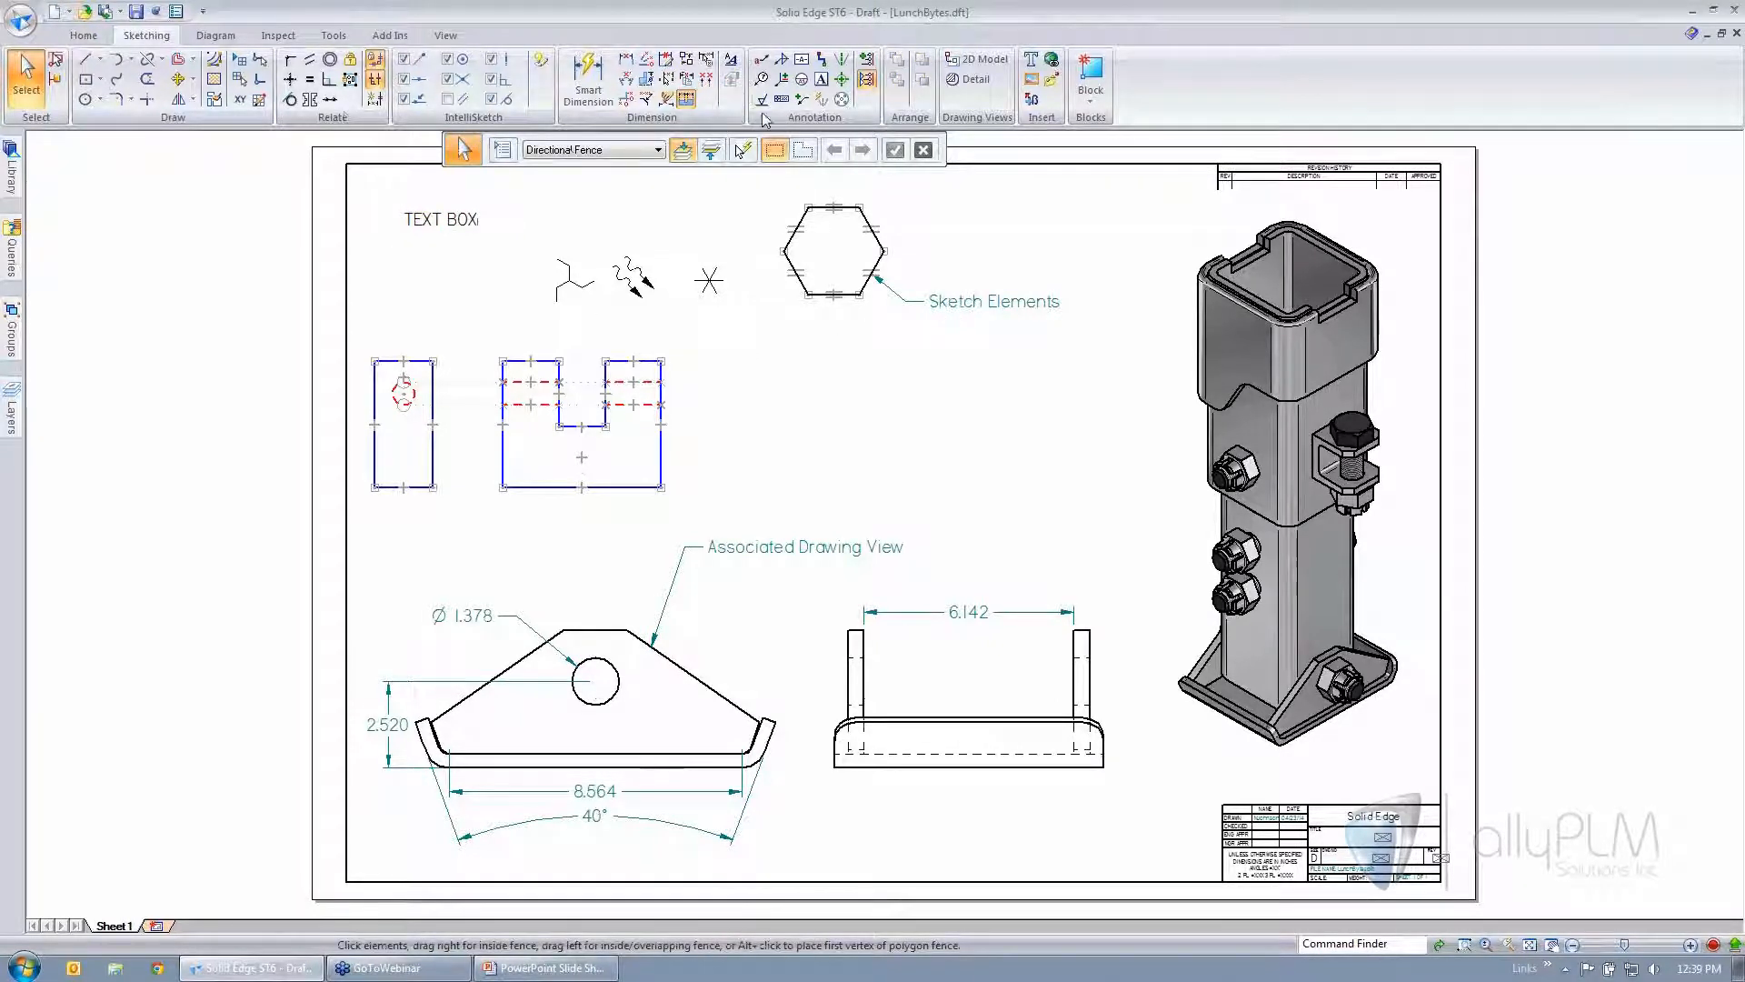
- Exclude drawing views from the selection filter
{"action": "left_click", "coordinate": [507, 156]}
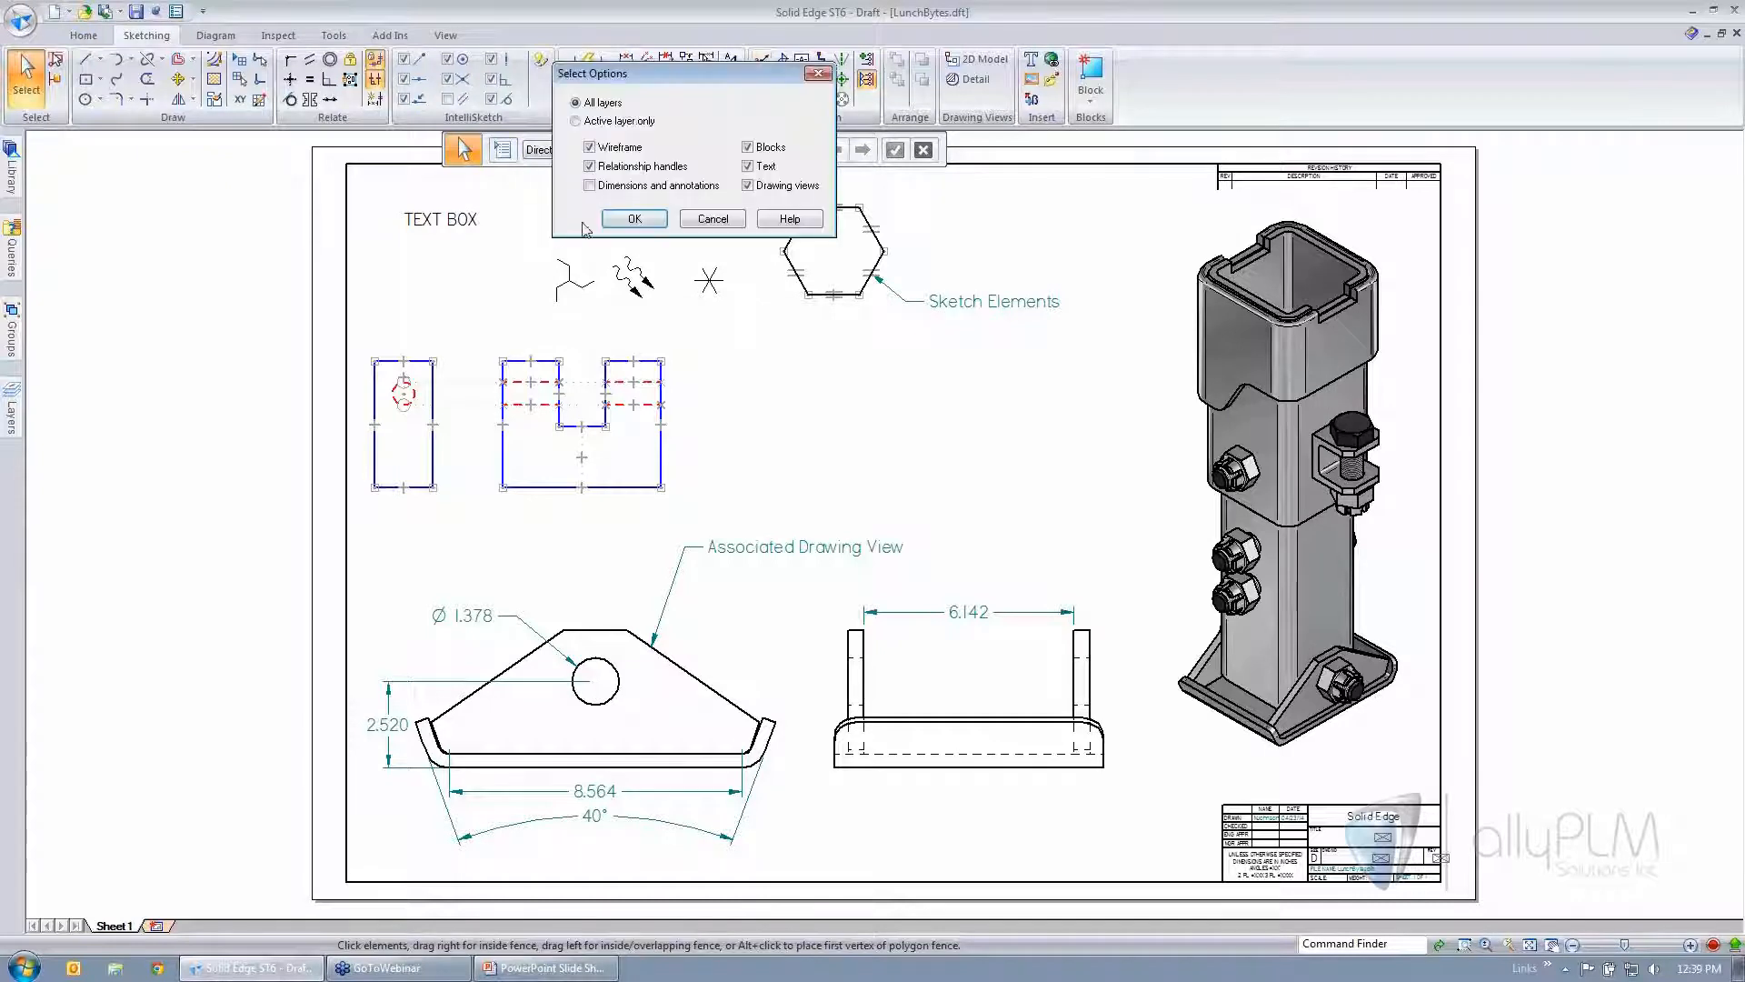
{"action": "left_click", "coordinate": [589, 186]}
{"action": "left_click", "coordinate": [713, 219]}
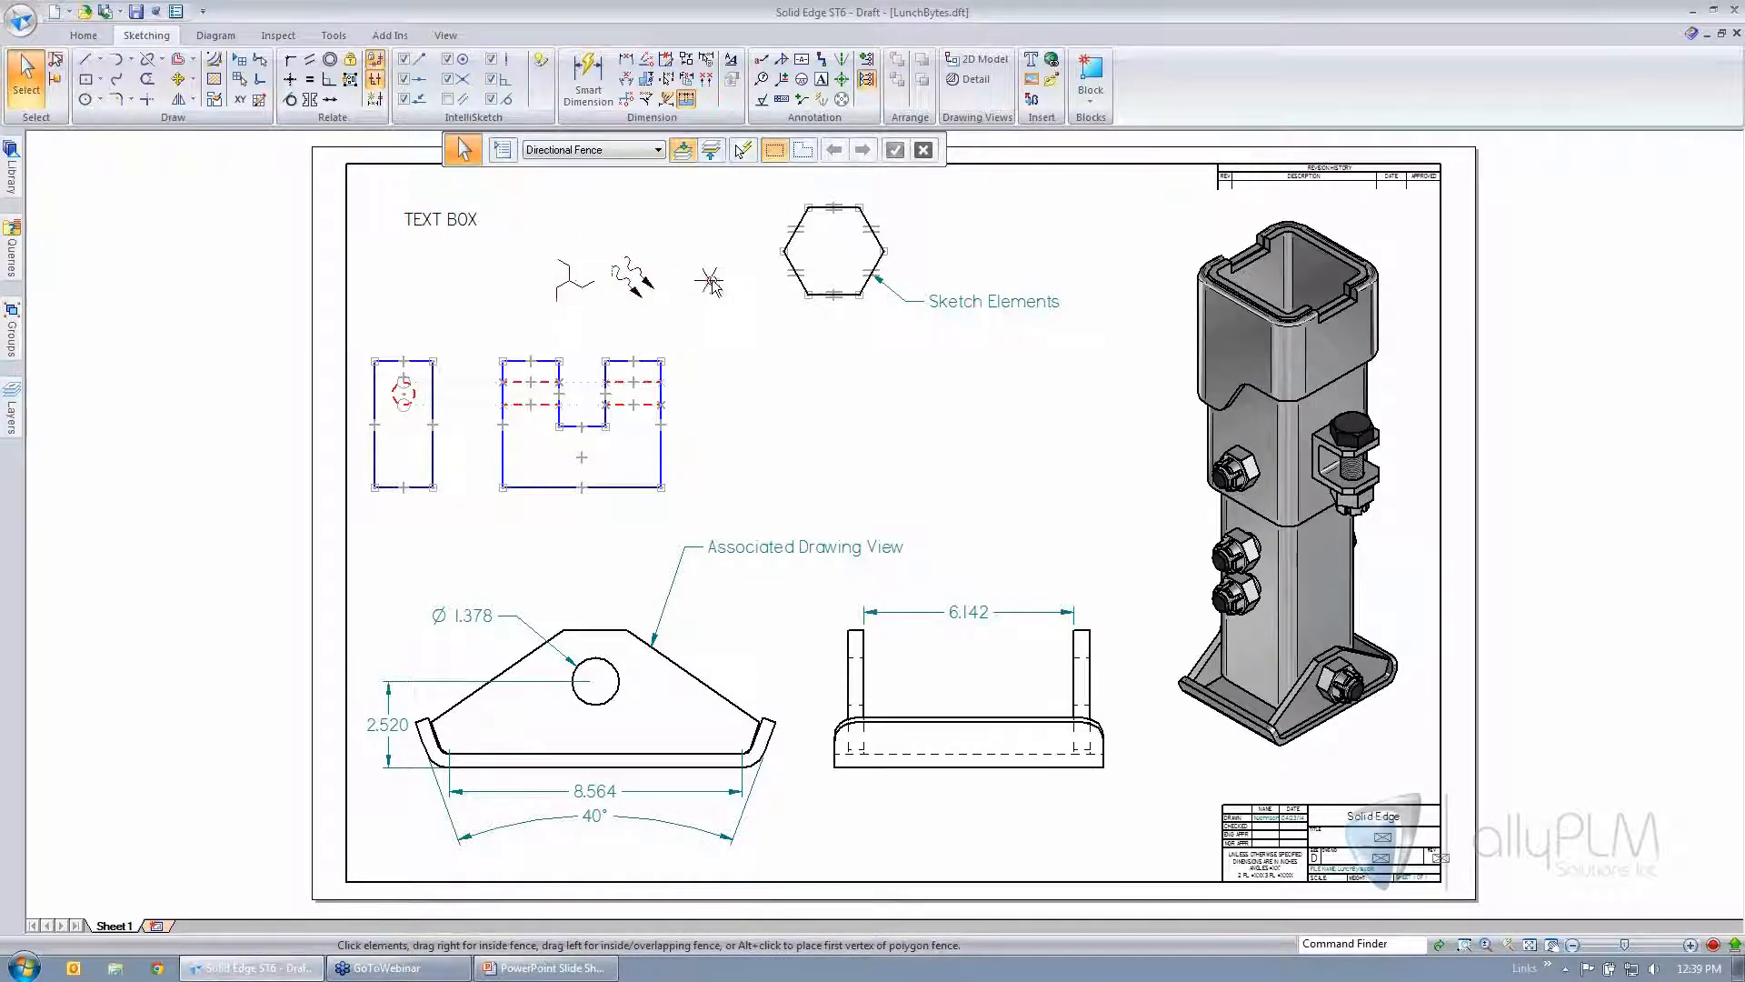
{"action": "left_click", "coordinate": [502, 149]}
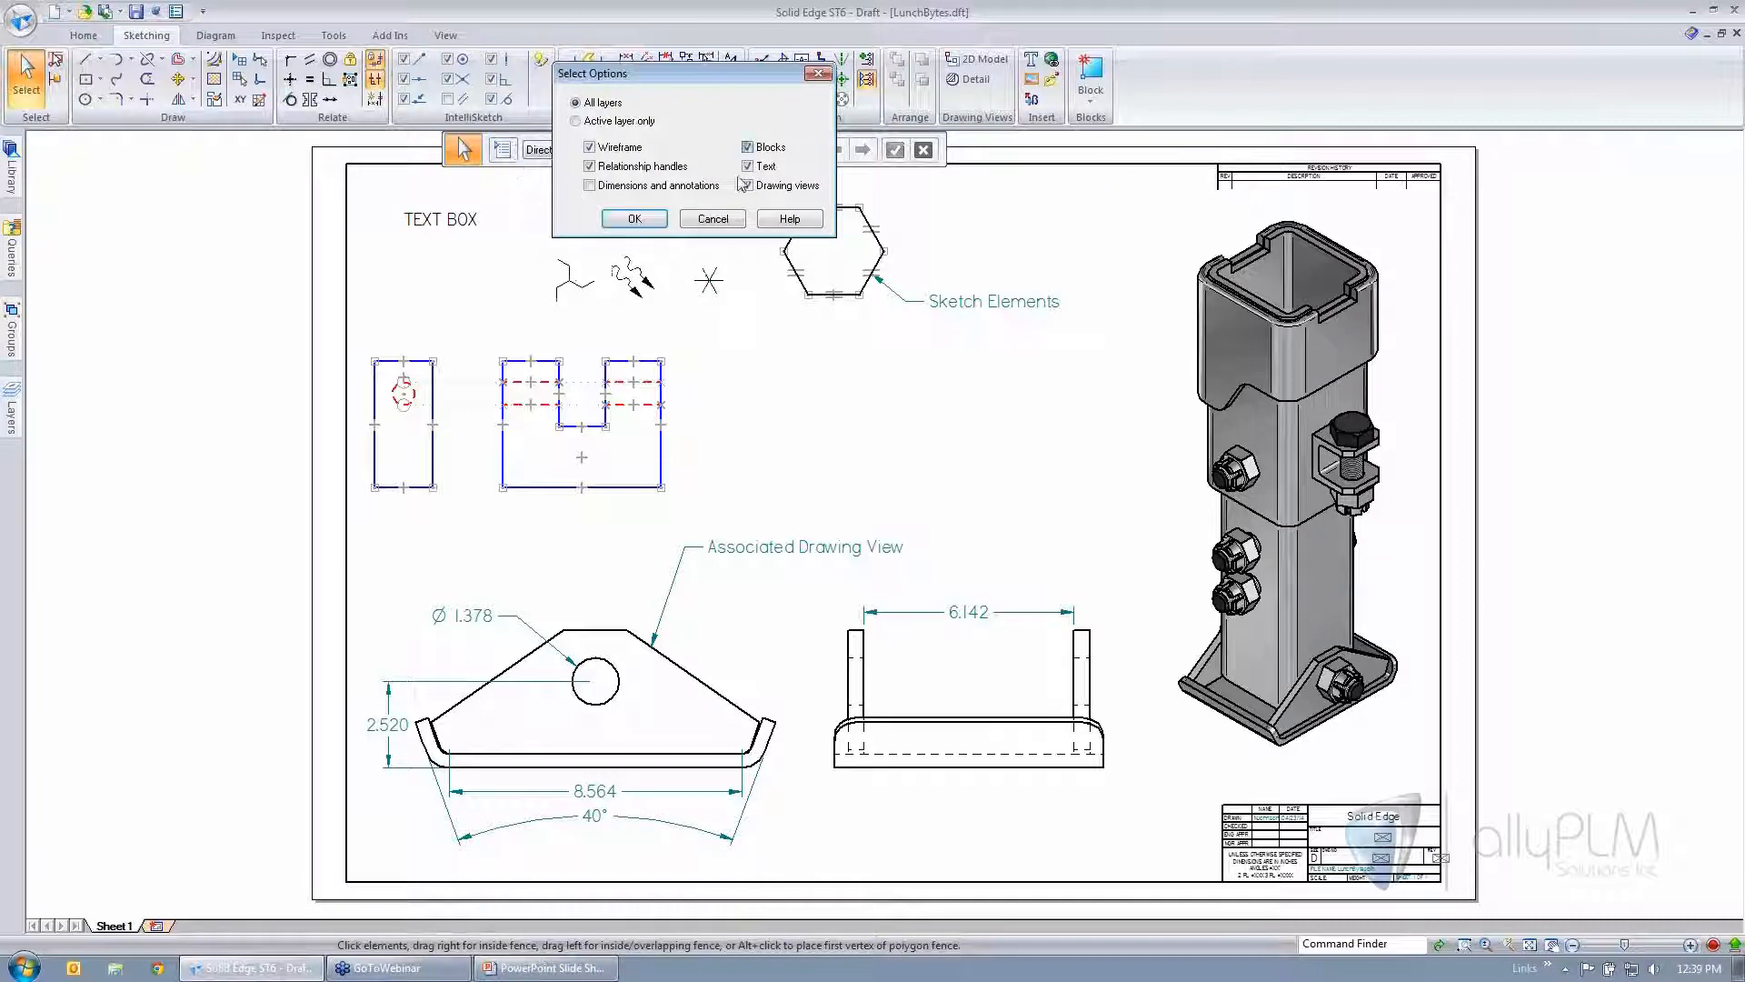
{"action": "left_click", "coordinate": [633, 220]}
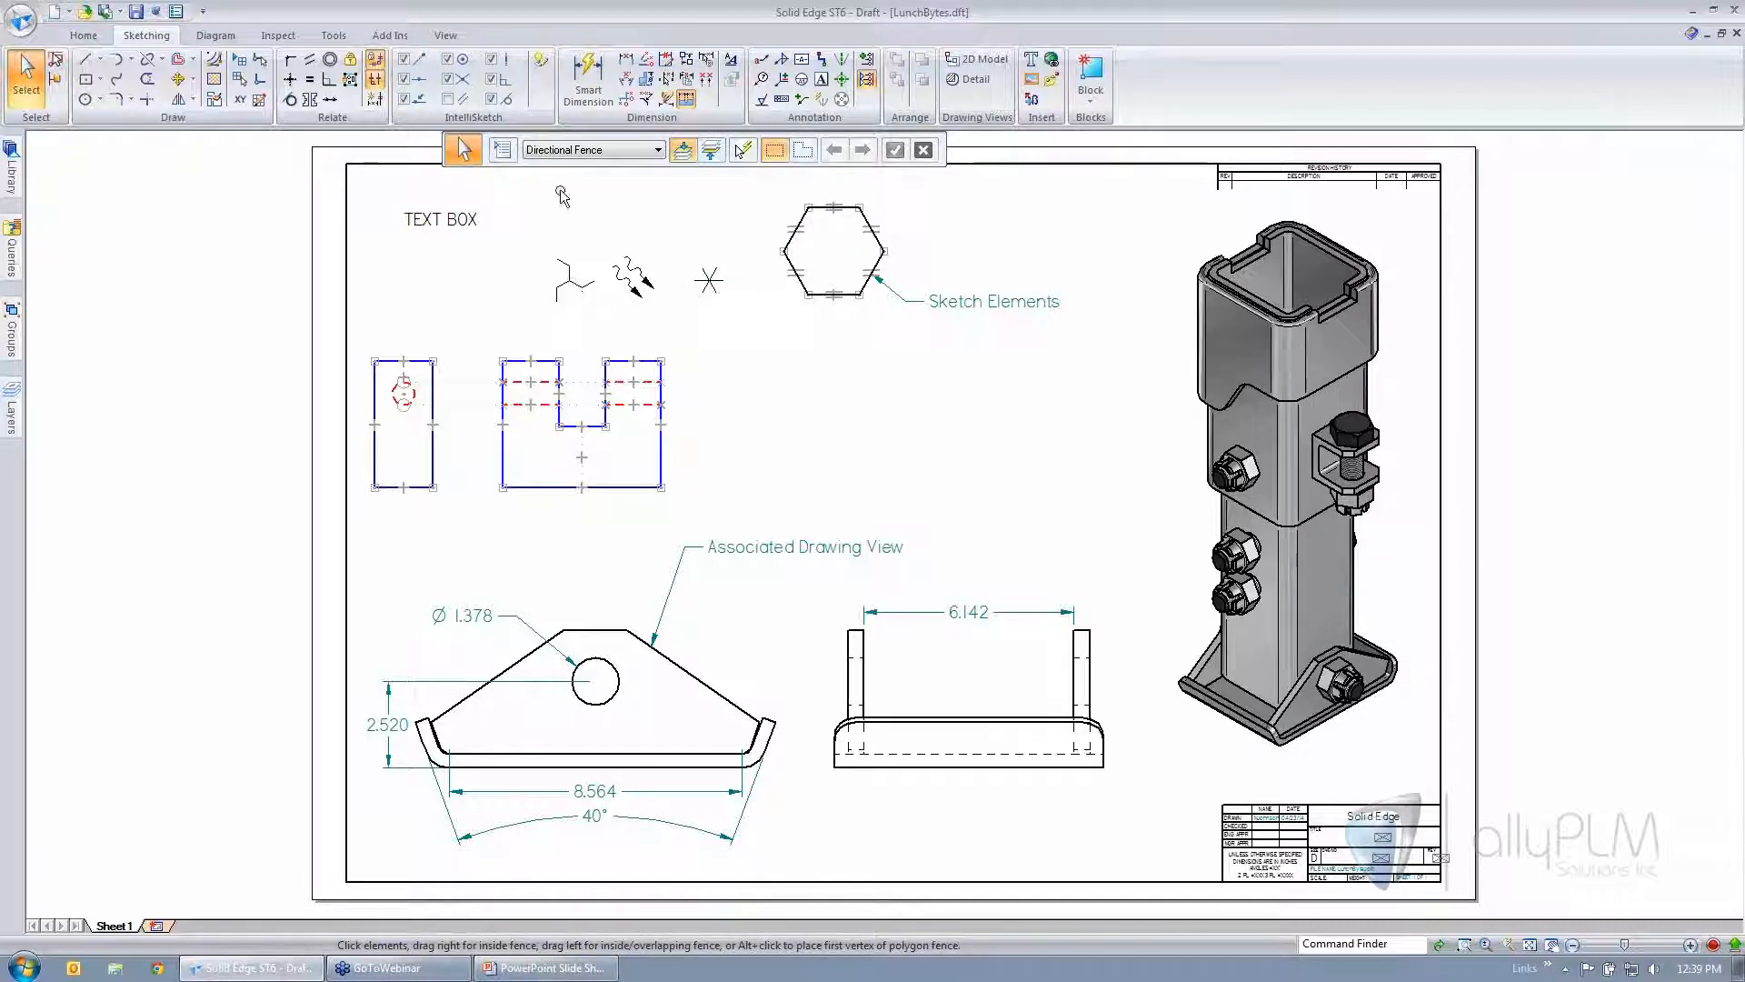
- Include drawing views and dimensions and annotations in the selection filter again, with all layers selectable
{"action": "left_click", "coordinate": [501, 150]}
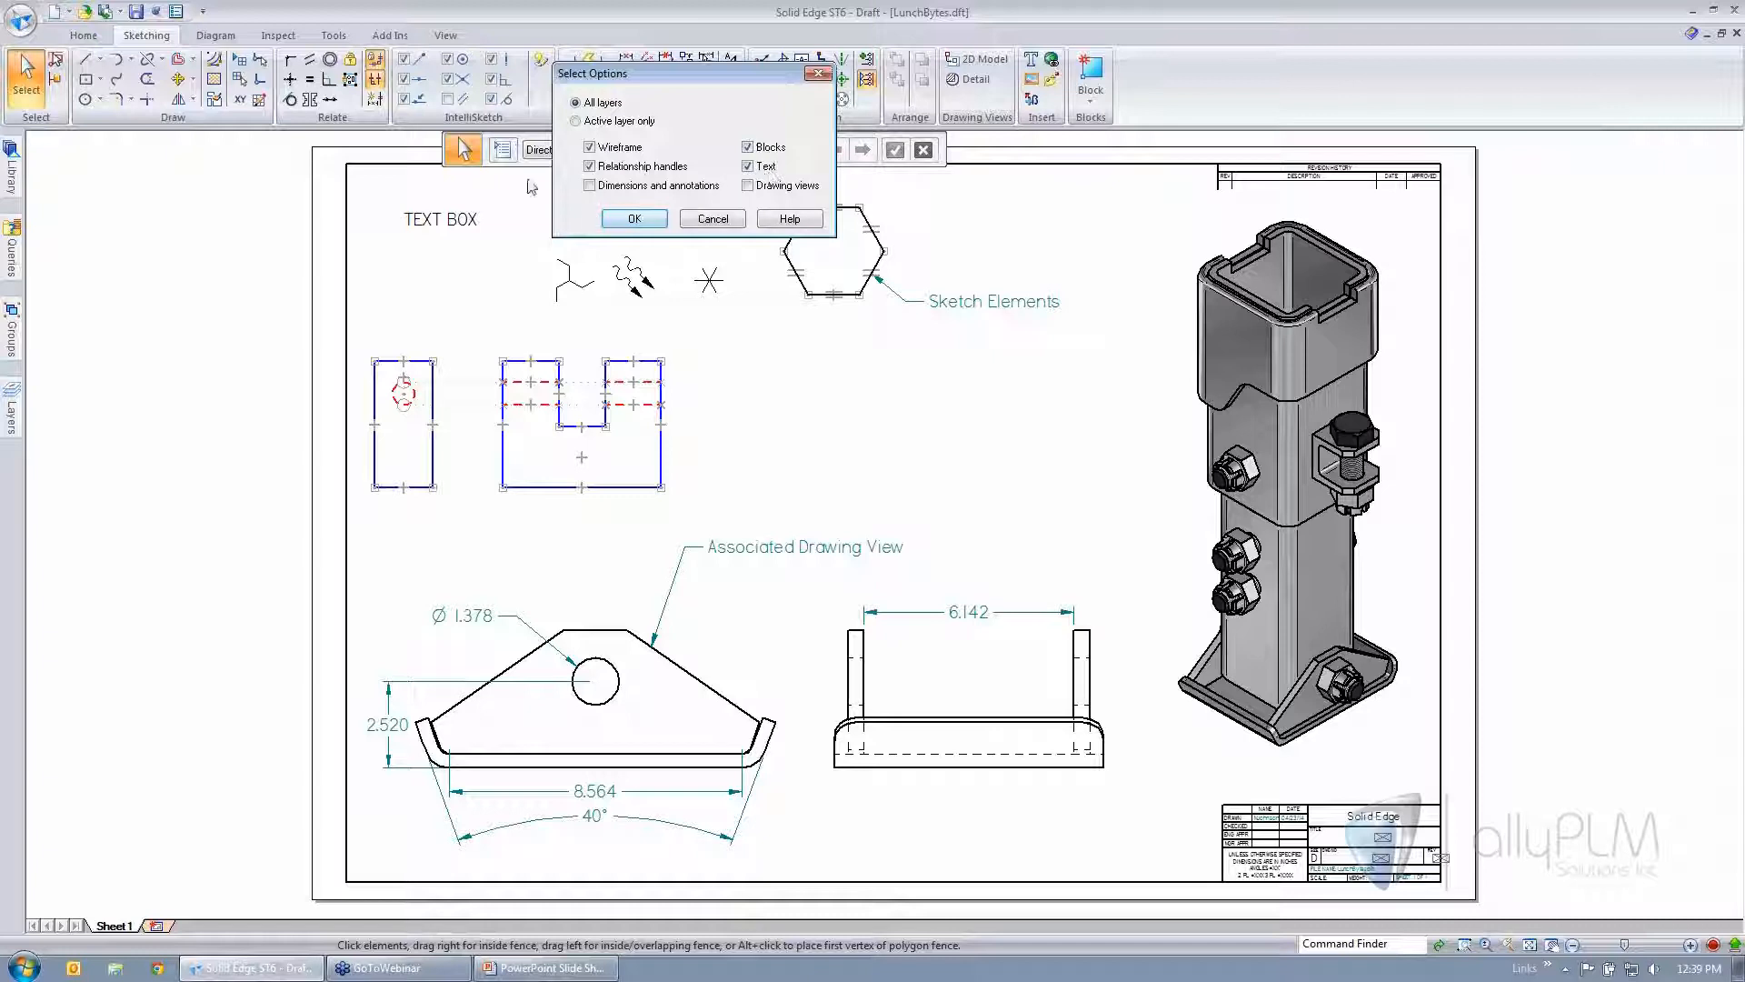
{"action": "left_click", "coordinate": [634, 219]}
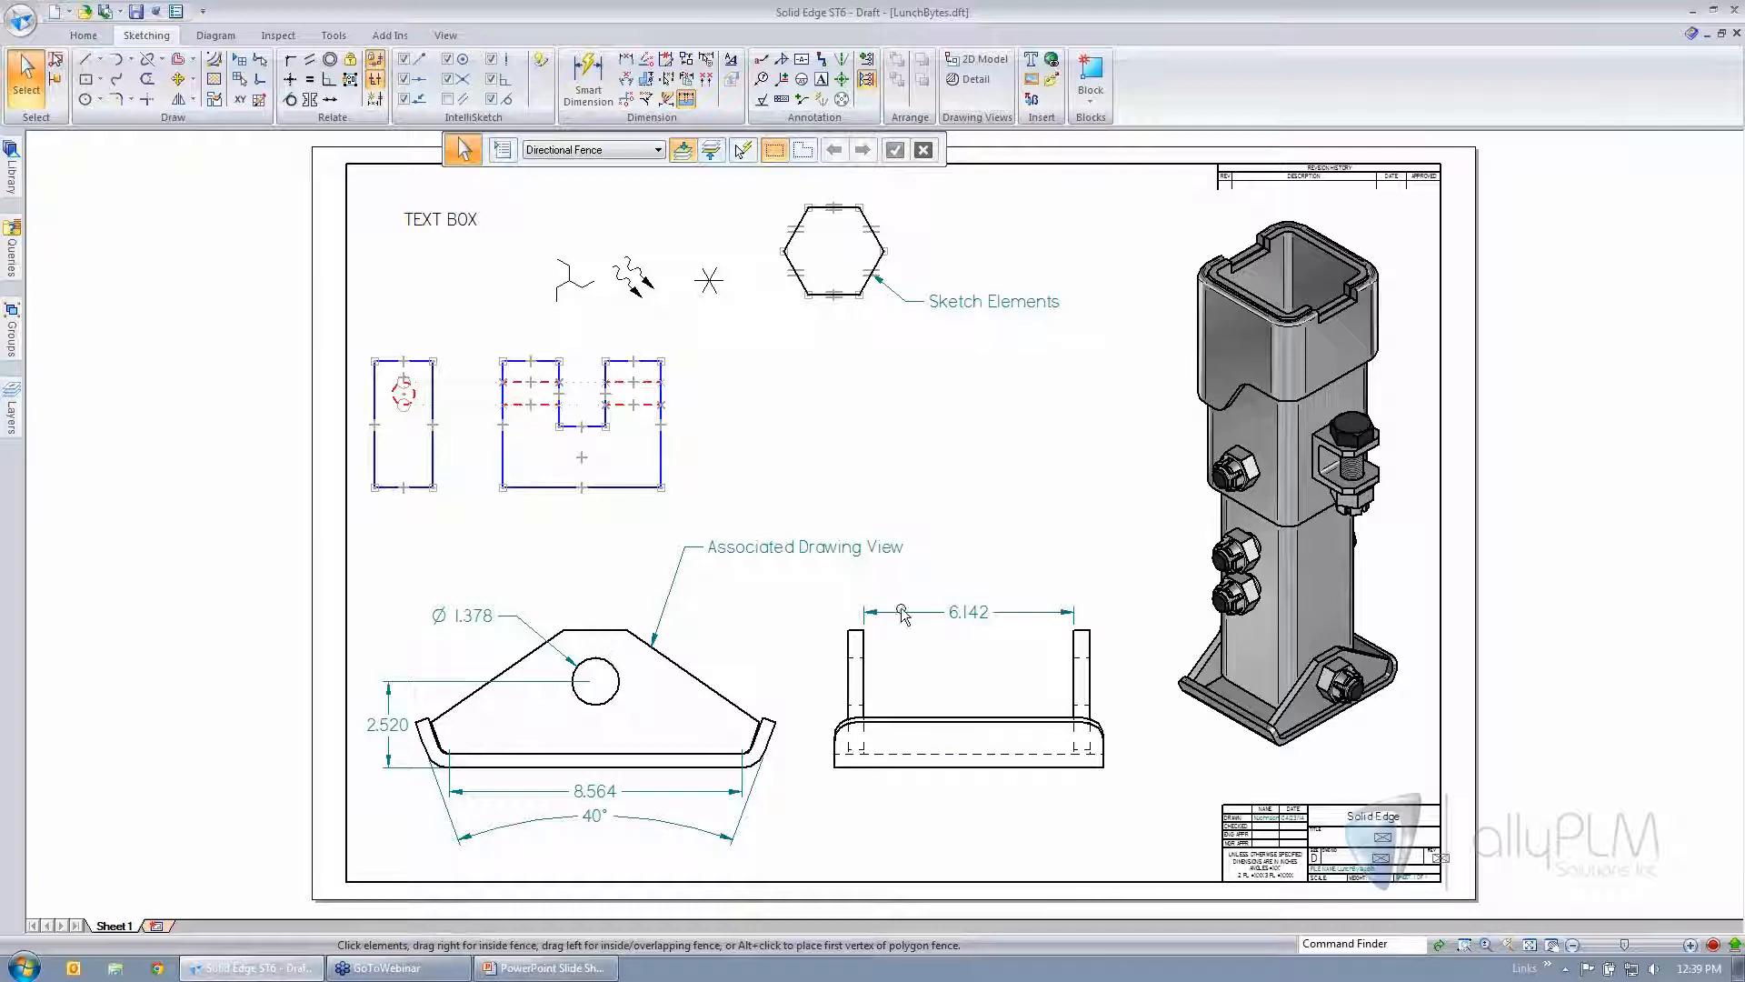
{"action": "left_click", "coordinate": [503, 151]}
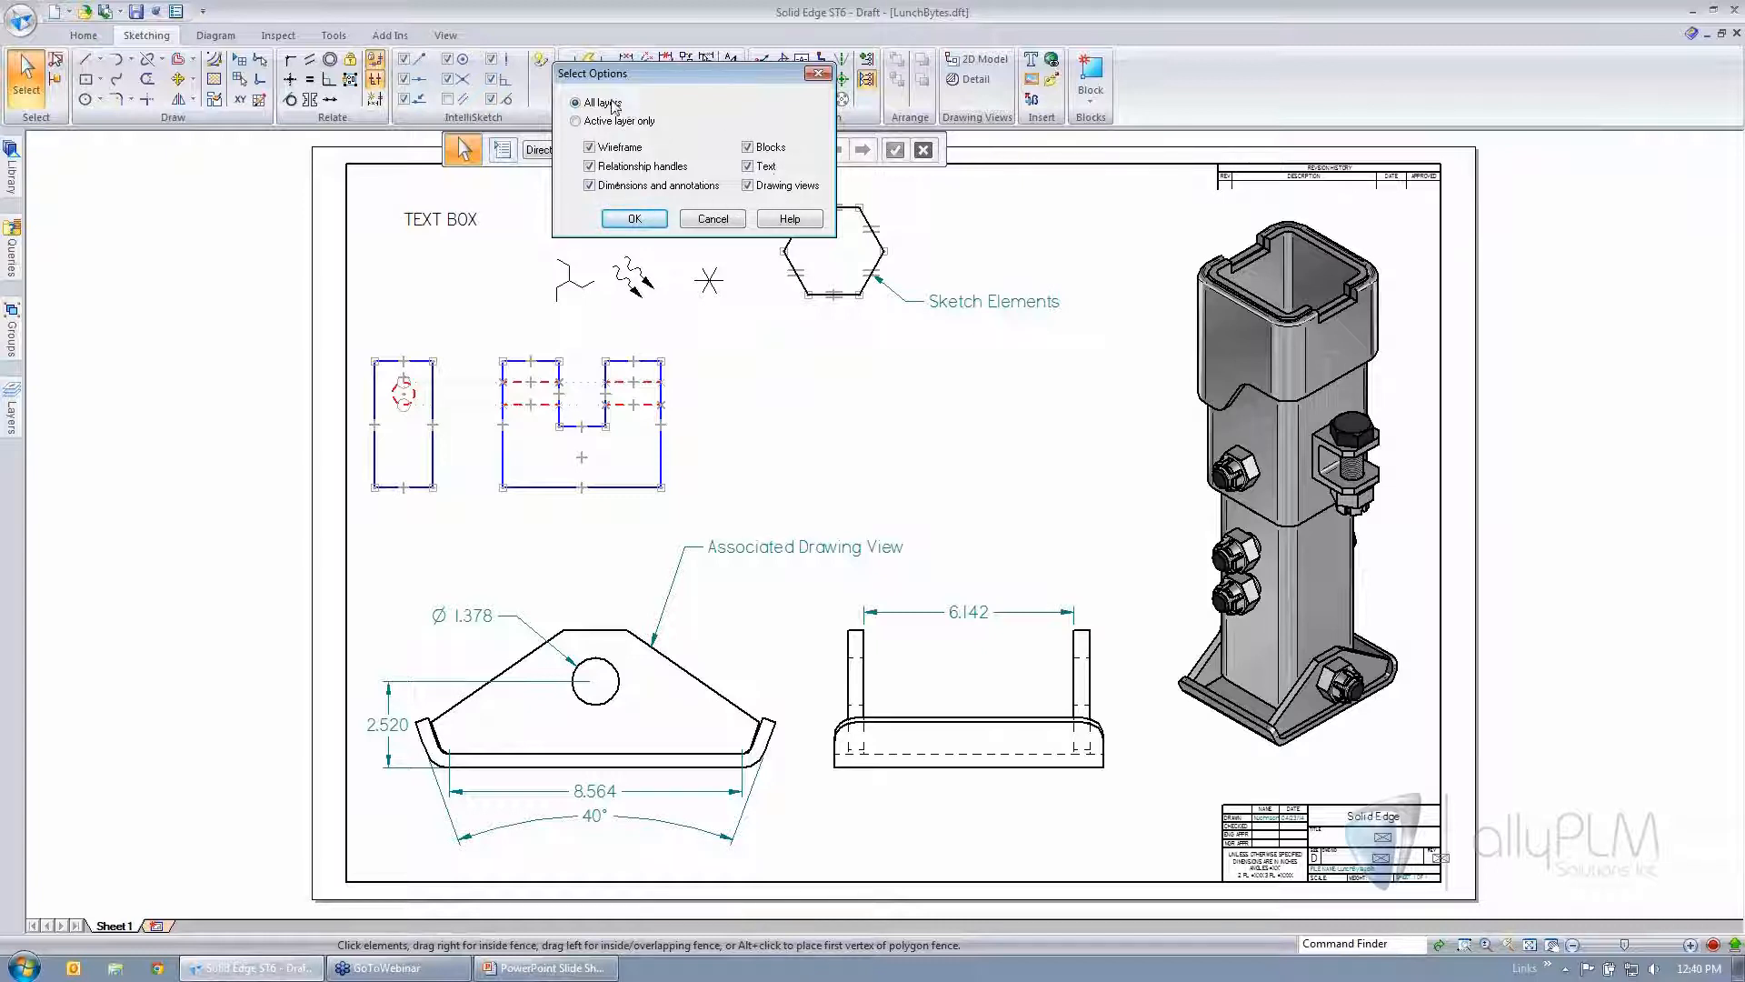
{"action": "left_click", "coordinate": [642, 218]}
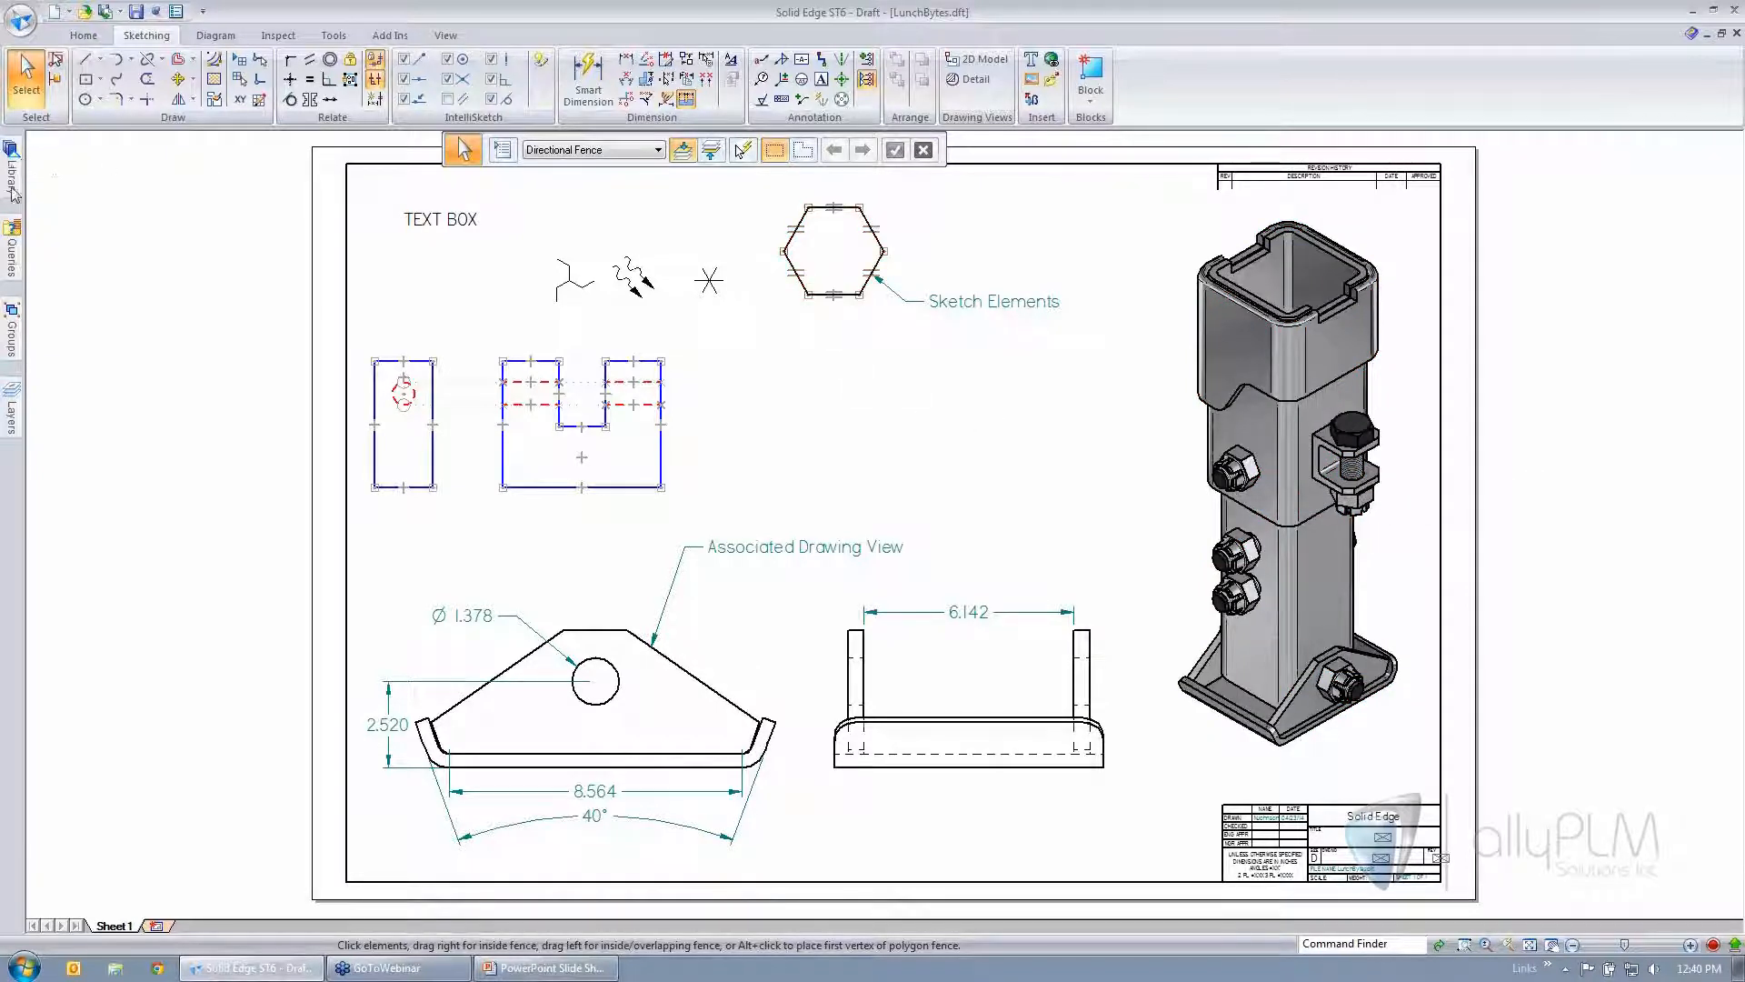
- Select the hexagon's group from the groups of Sheet1 and clear the selection
{"action": "left_click", "coordinate": [11, 329]}
{"action": "left_click", "coordinate": [75, 175]}
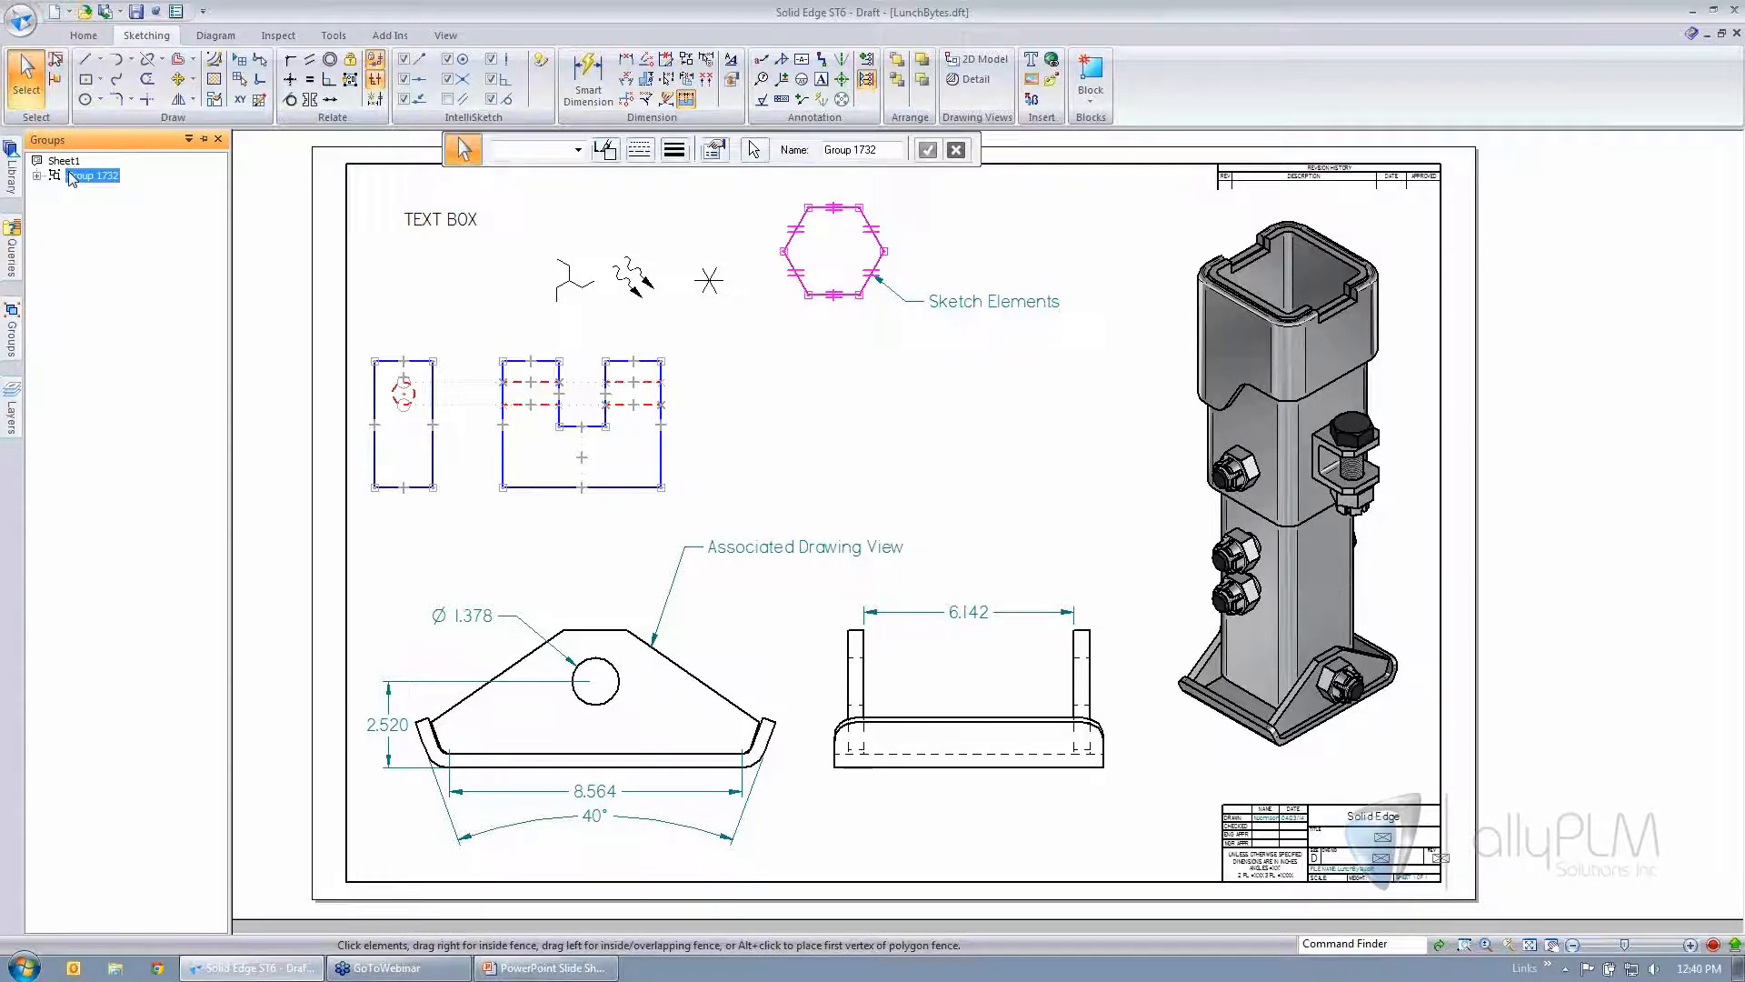
{"action": "left_click", "coordinate": [854, 357]}
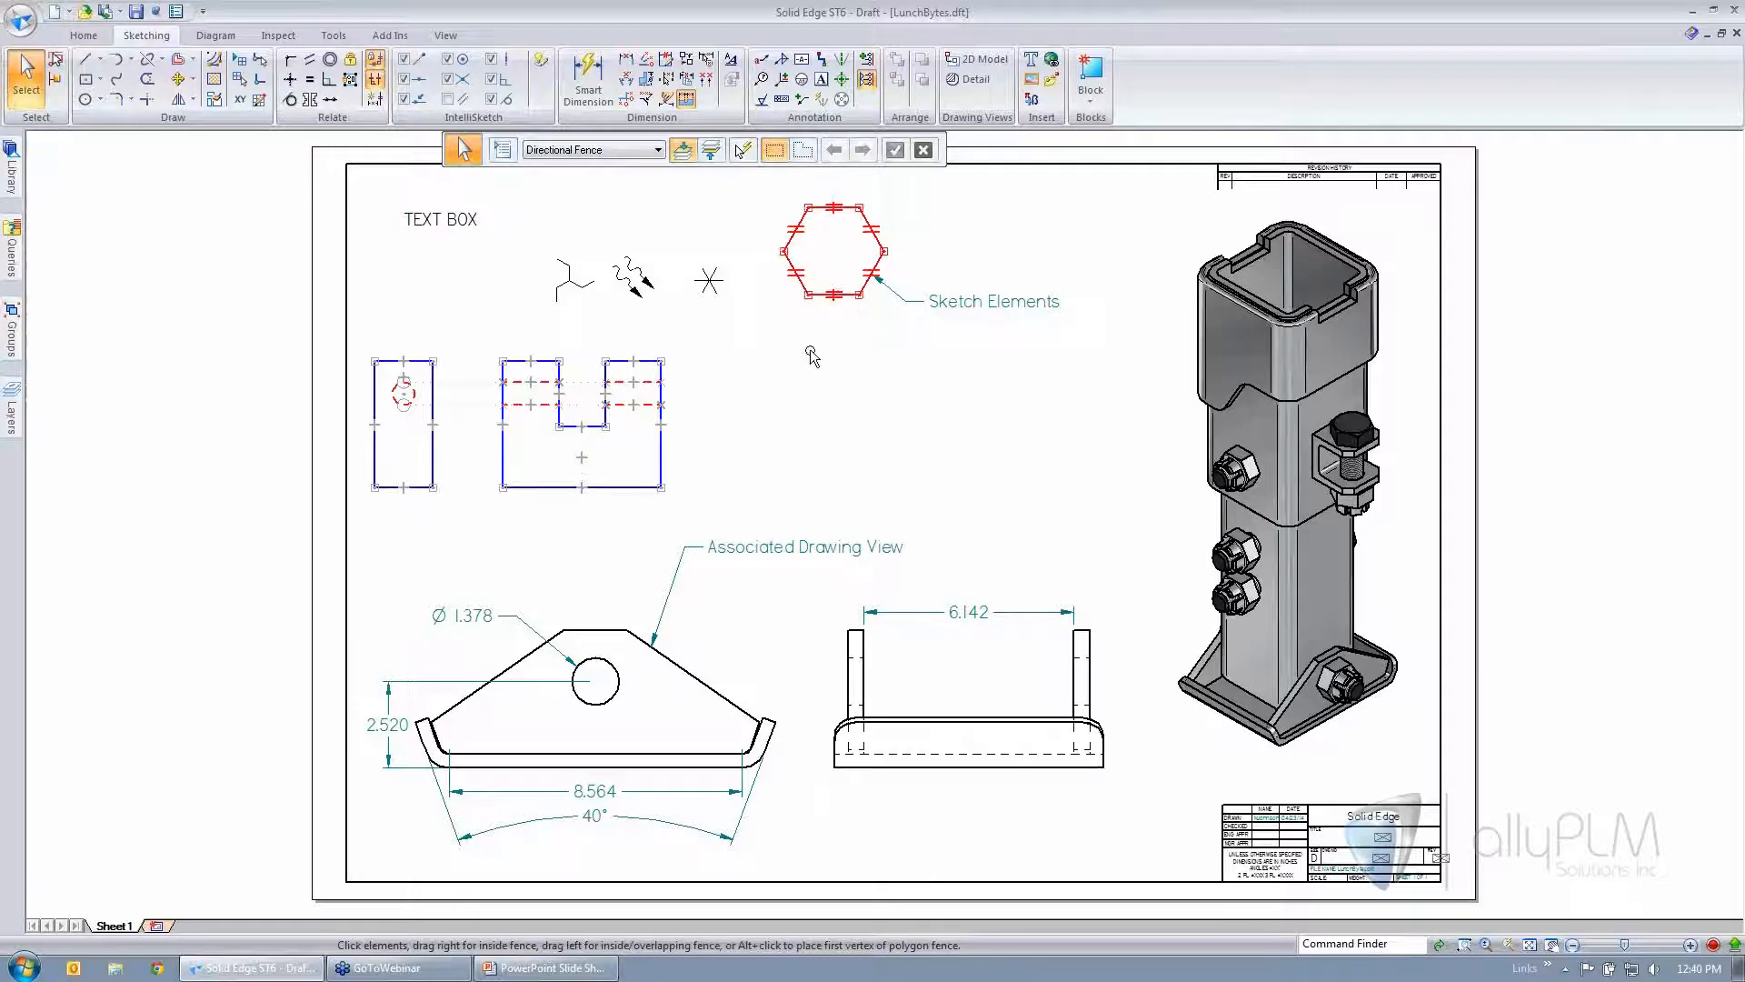
- Set selection to Bottom Up, select only the hexagon's bottom edge and clear the selection
{"action": "left_click", "coordinate": [712, 151]}
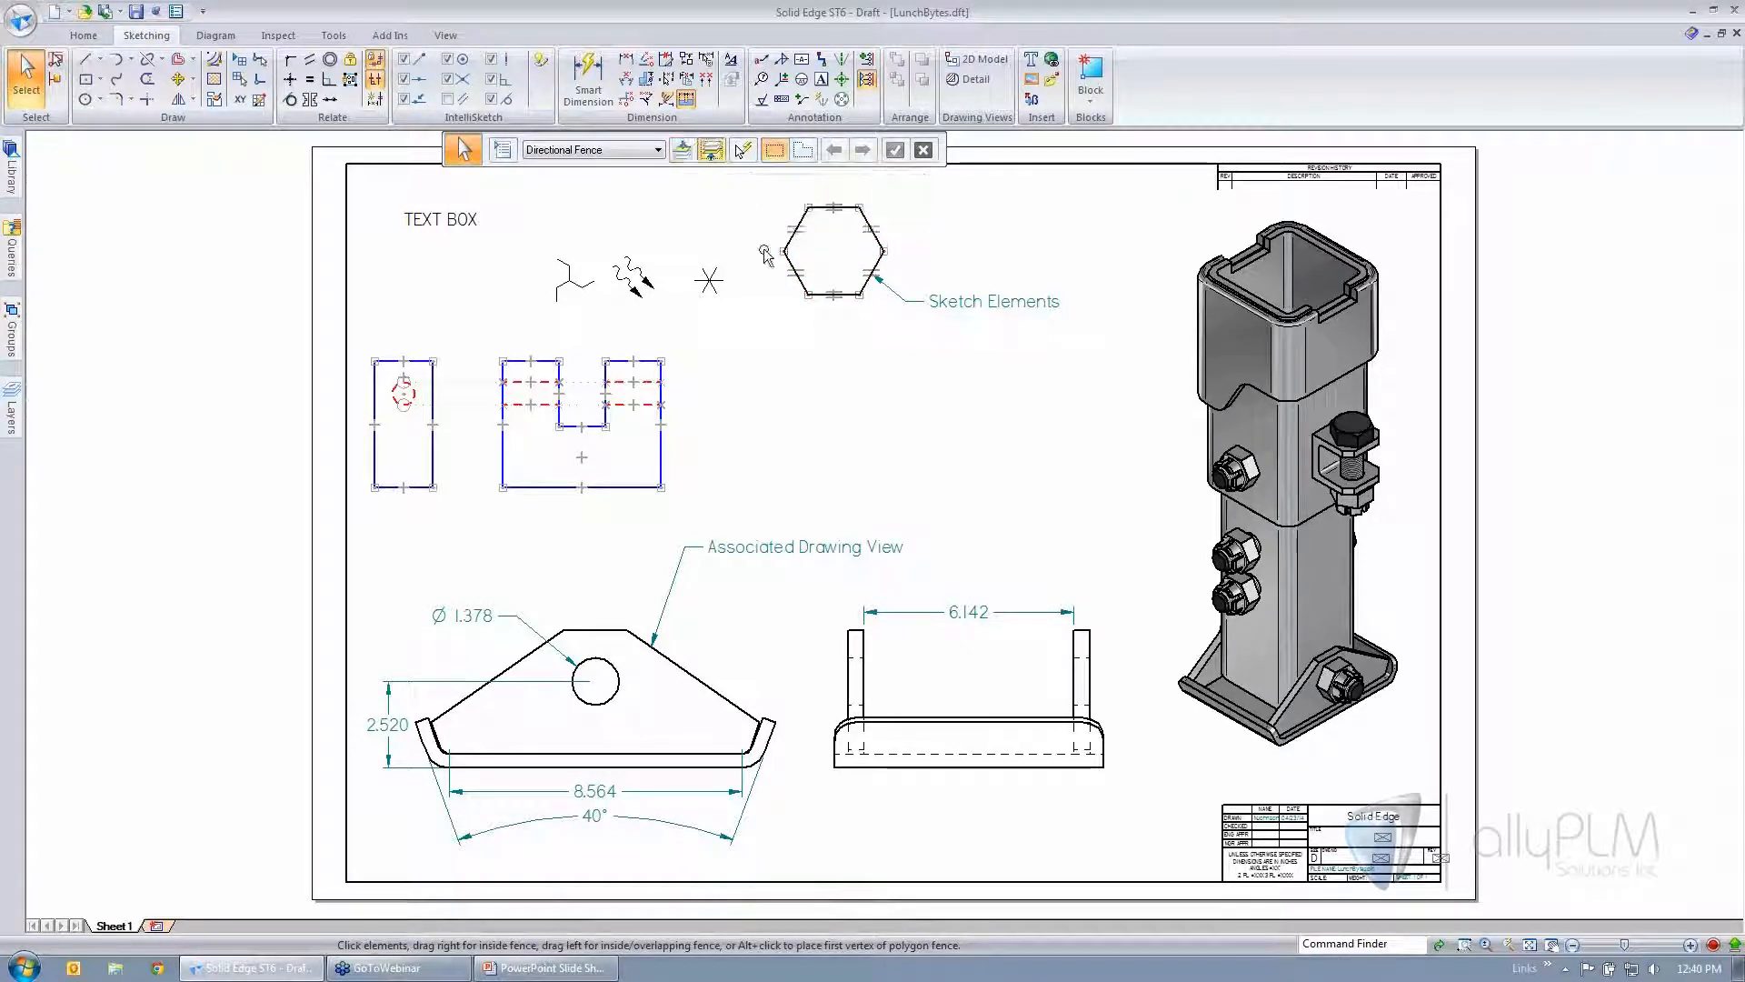
{"action": "left_click", "coordinate": [807, 296]}
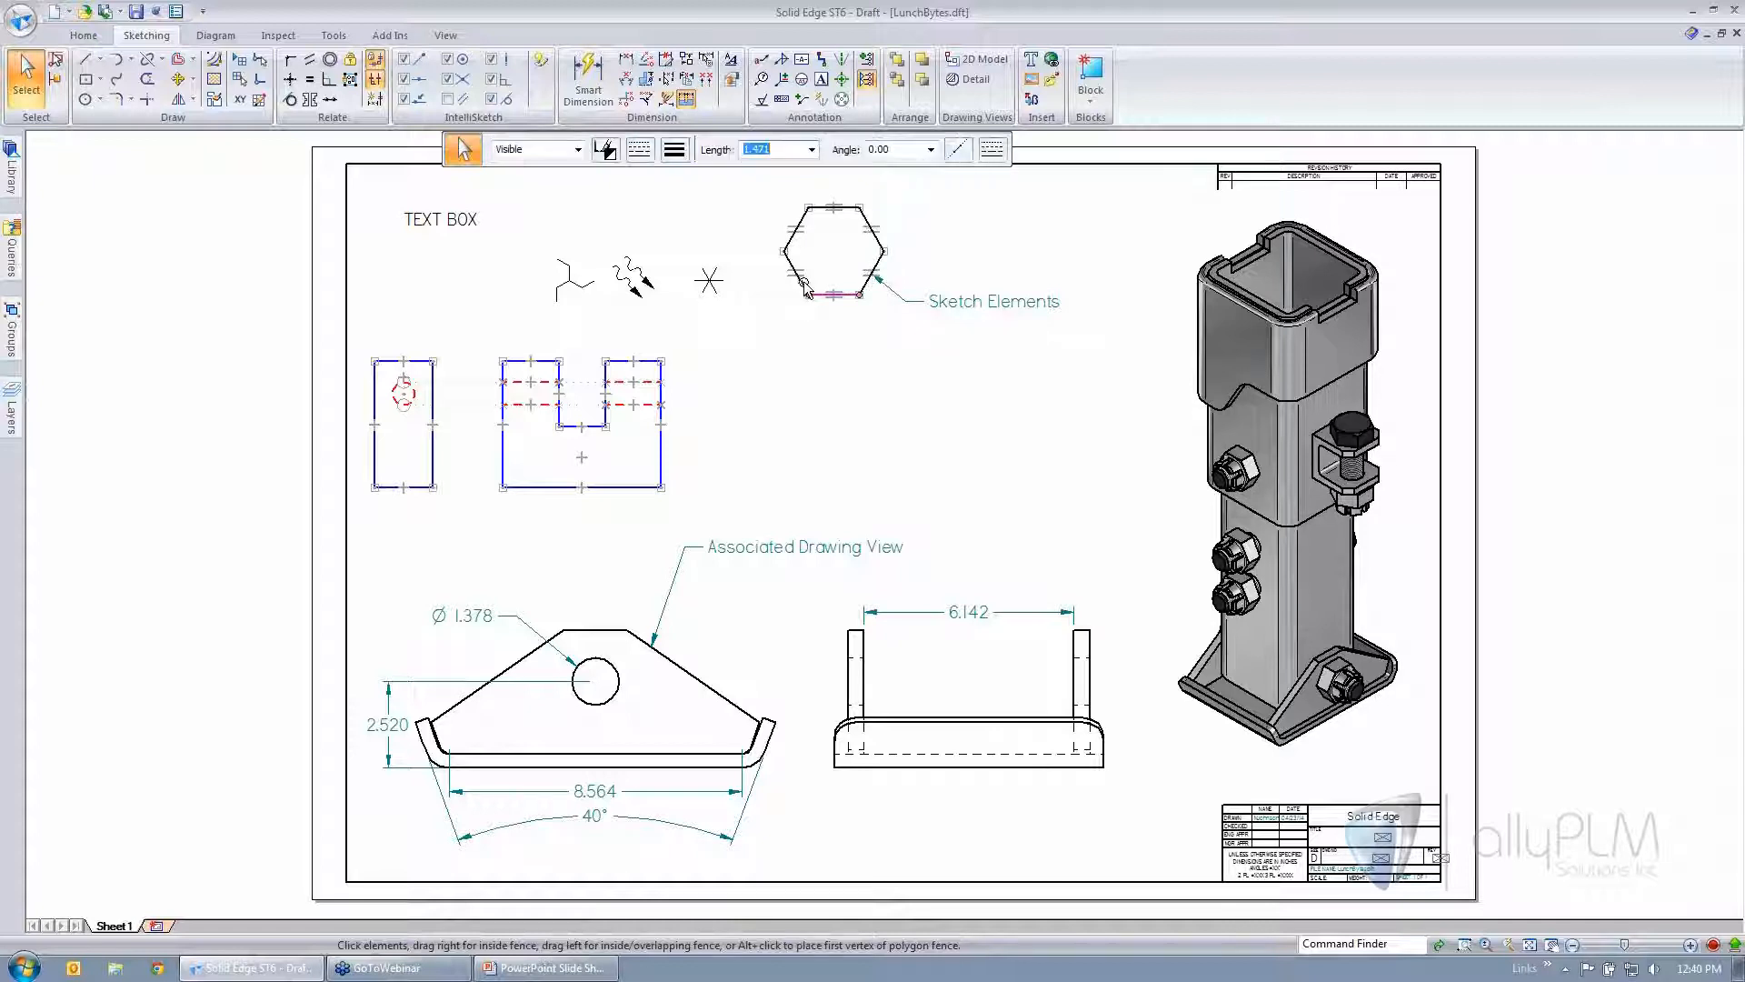
{"action": "left_click", "coordinate": [782, 354]}
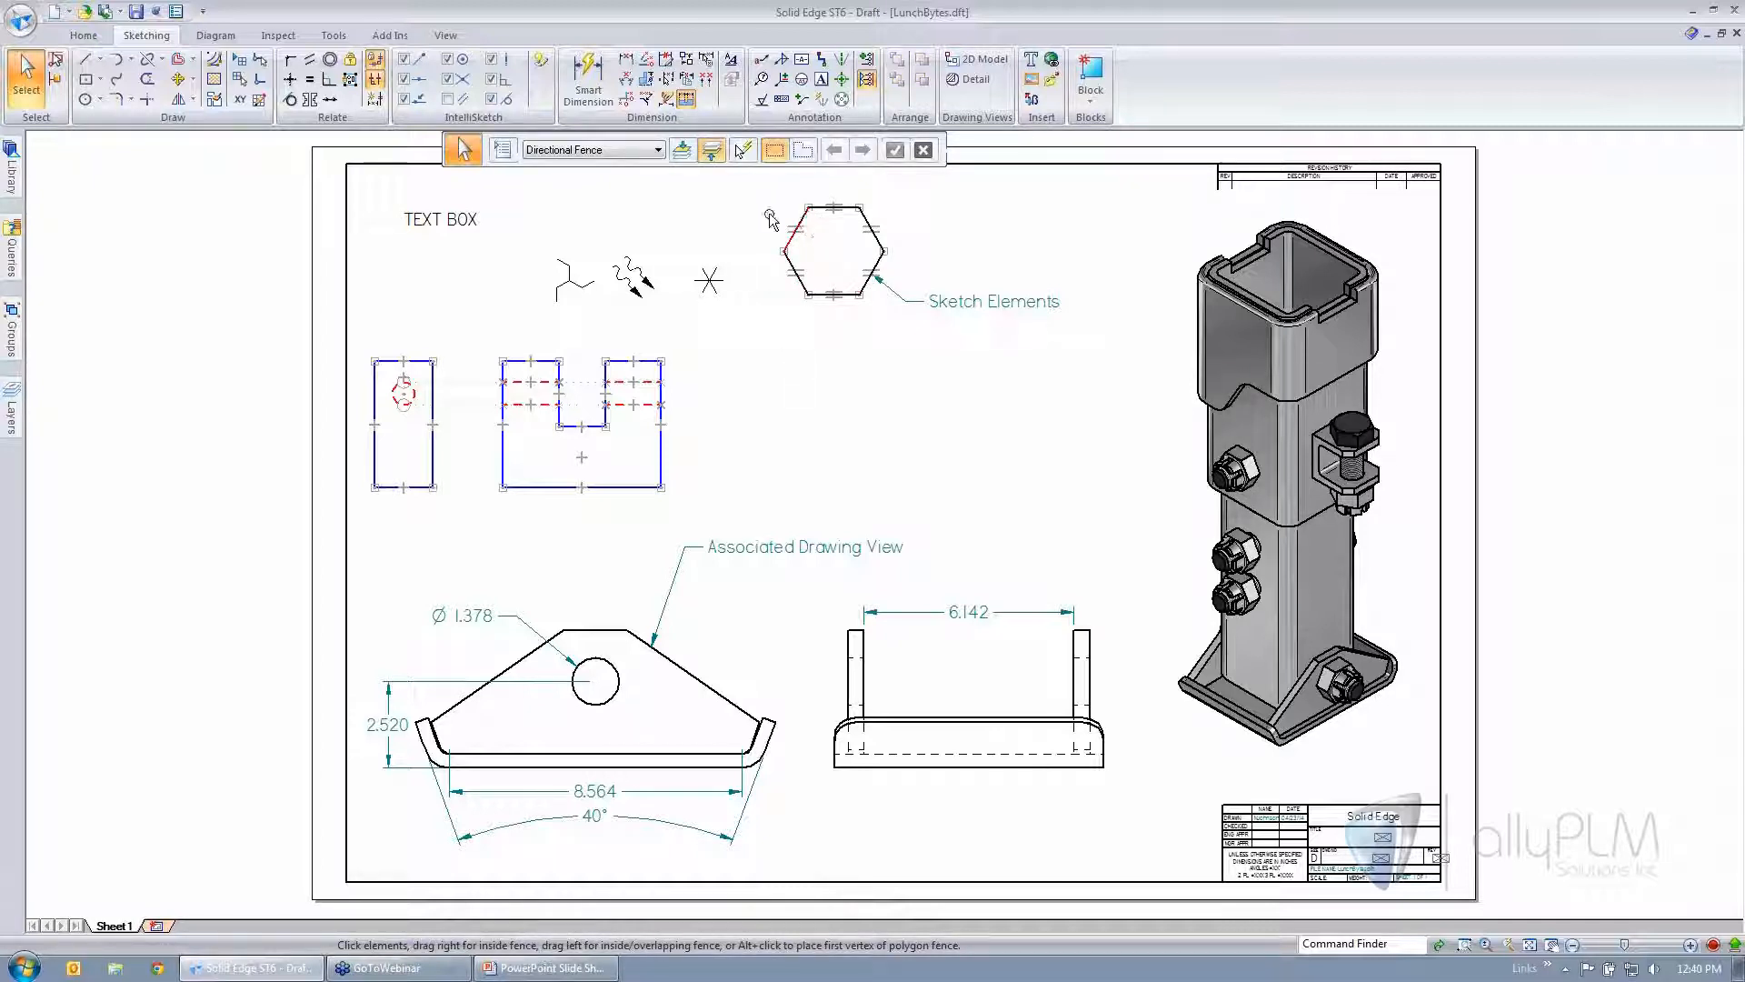
- Compare Top Down and Bottom Up selection on the hexagon group, ending with Top Down
{"action": "left_click", "coordinate": [682, 151]}
{"action": "left_click", "coordinate": [806, 227]}
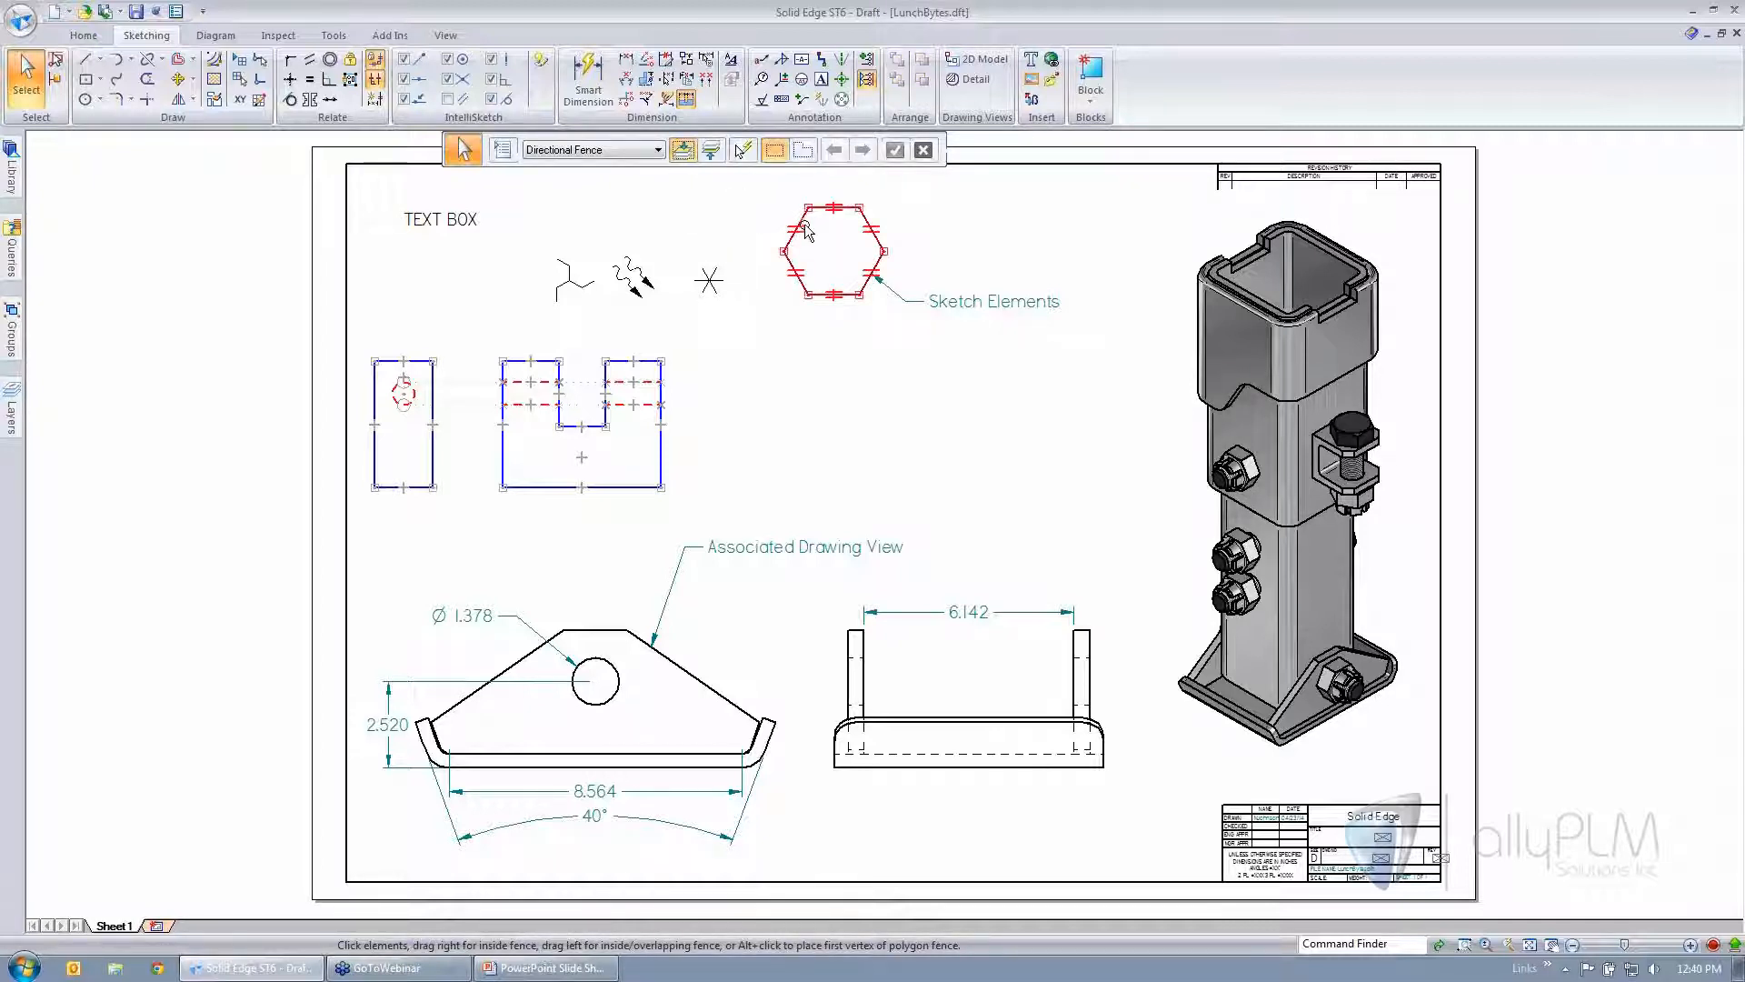
{"action": "left_click", "coordinate": [712, 150]}
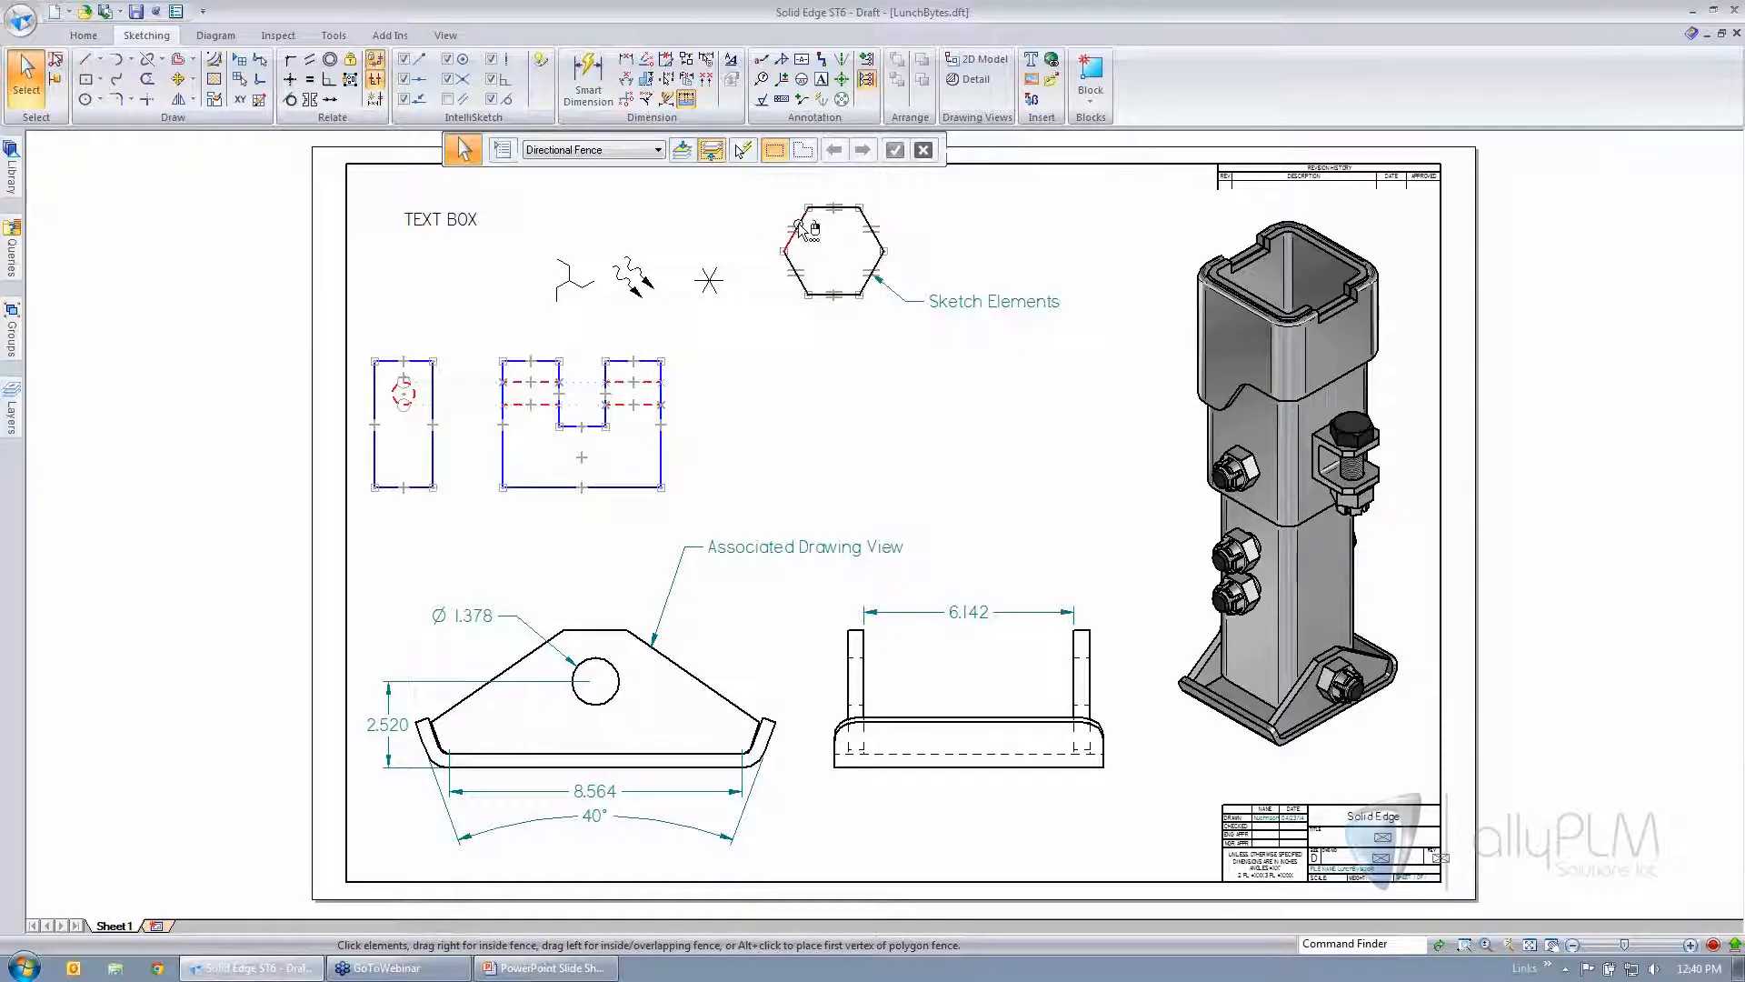
{"action": "left_click", "coordinate": [684, 152]}
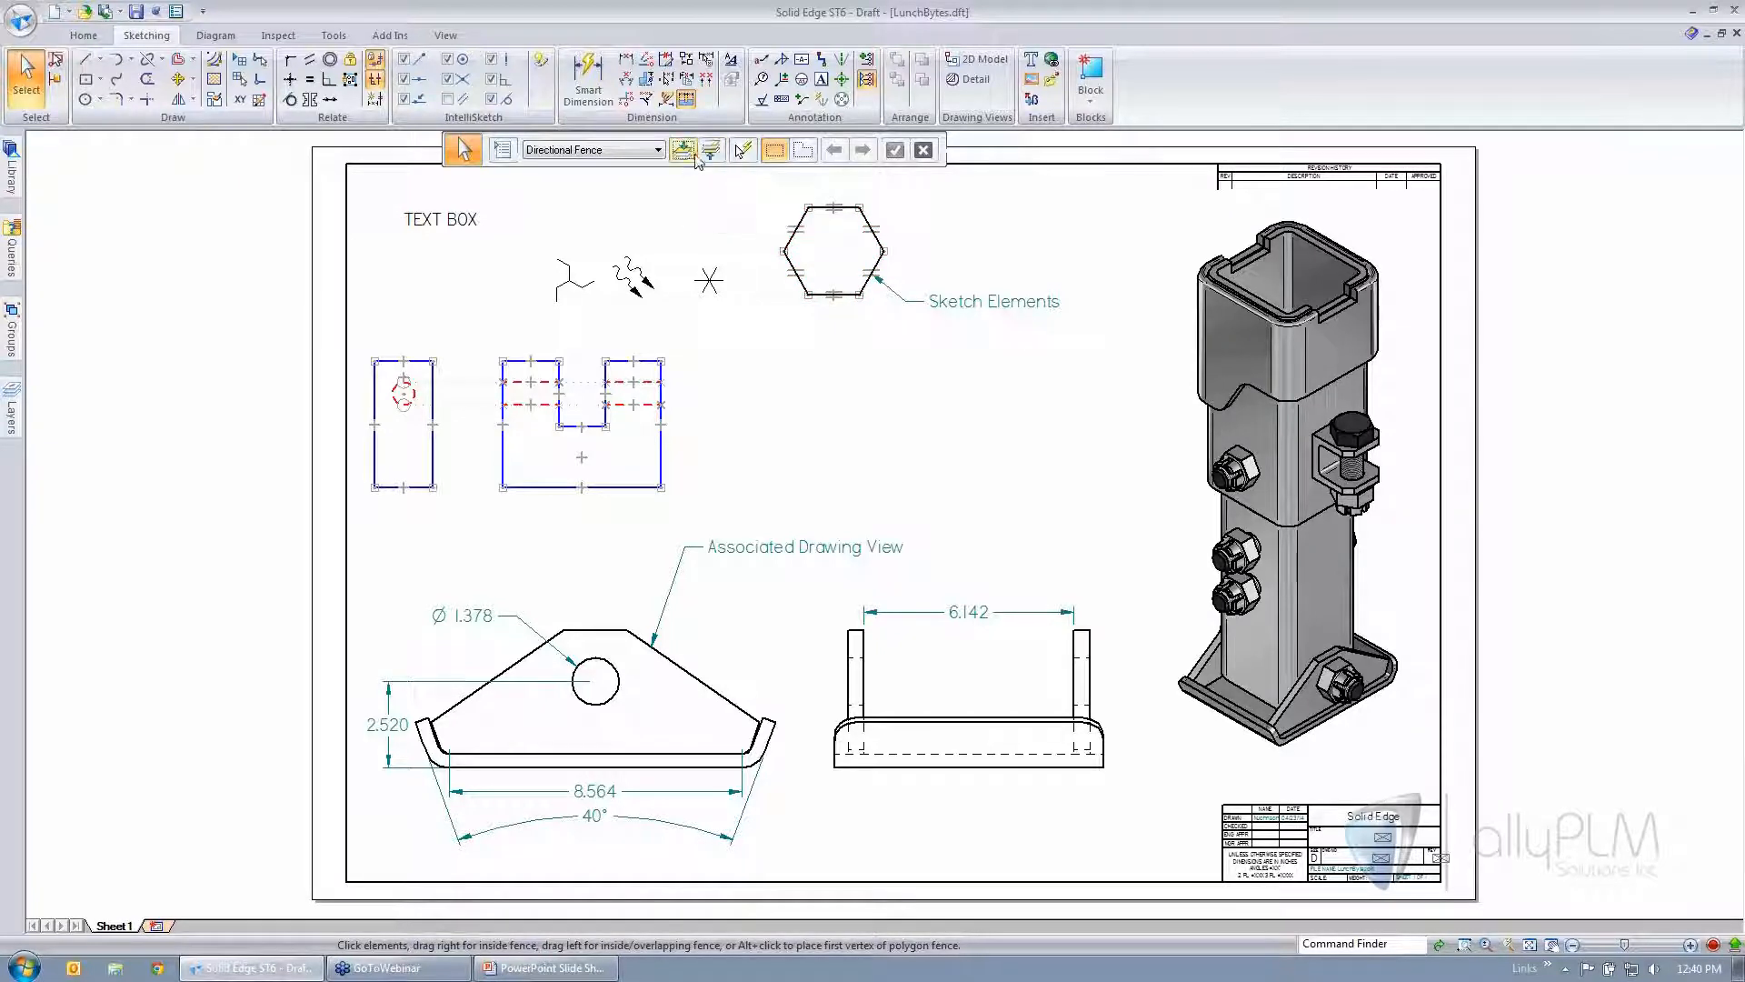
{"action": "left_click", "coordinate": [712, 150]}
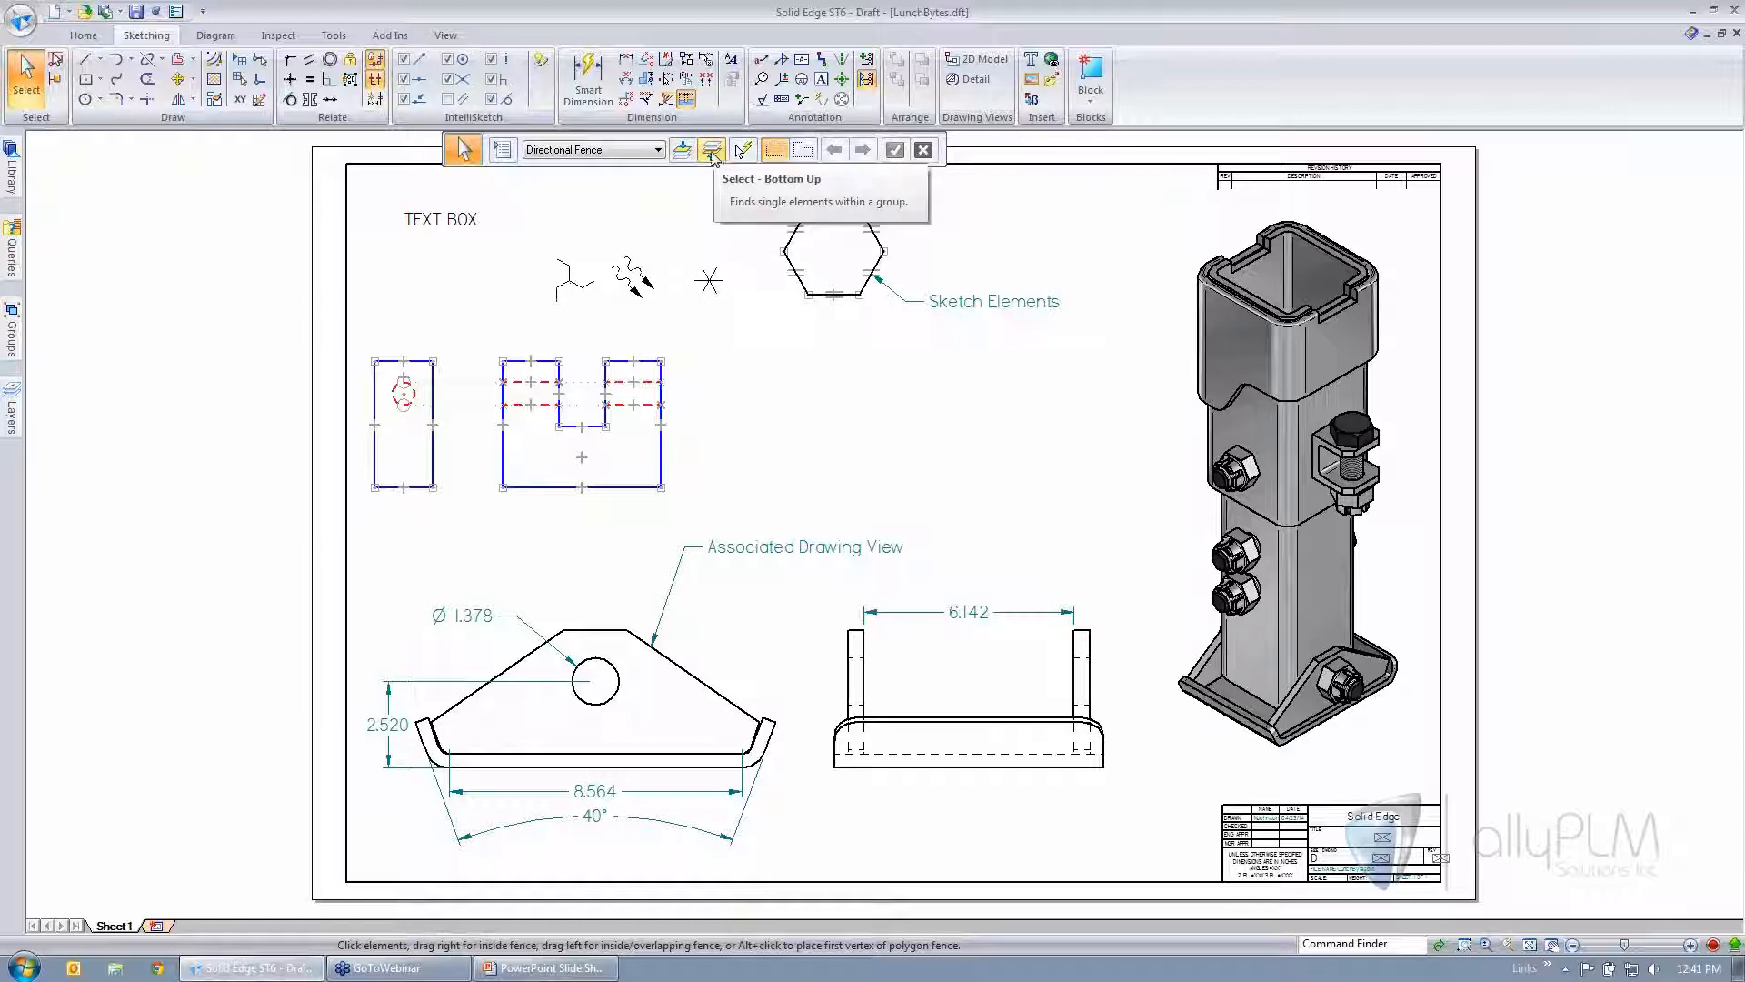
{"action": "left_click", "coordinate": [682, 151]}
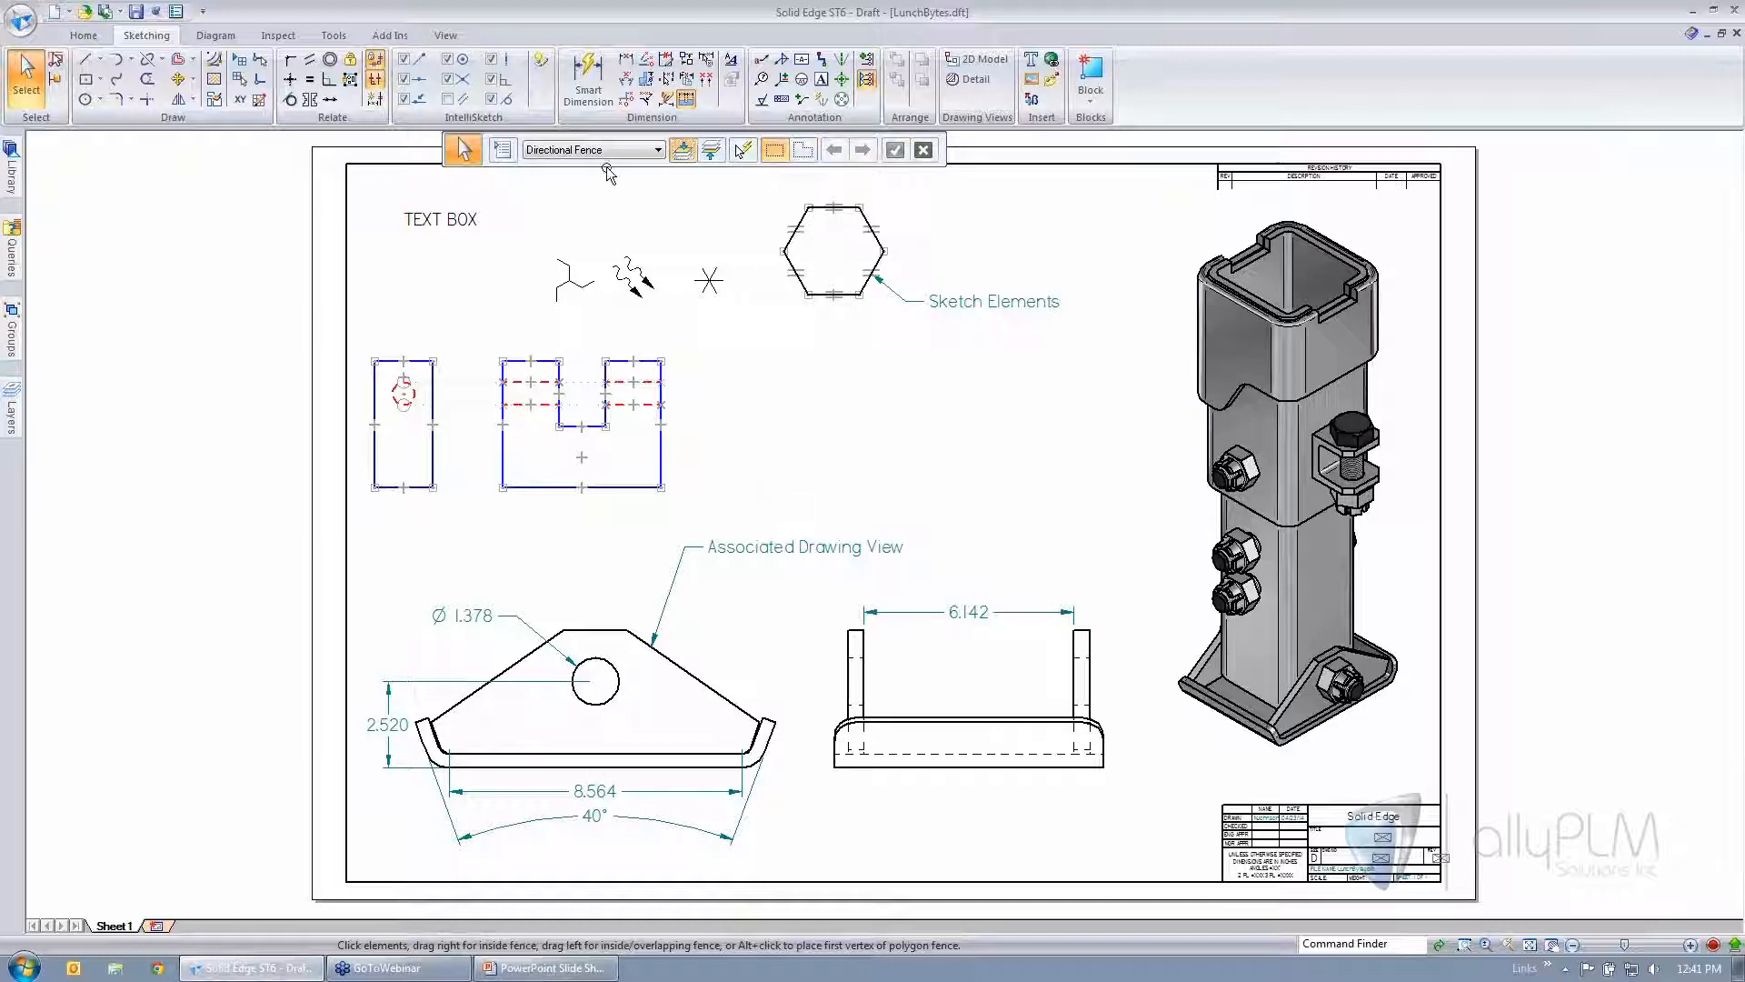
- Fence the rectangular and U-shaped profiles together with a rectangular fence and clear the selection
{"action": "left_click_drag", "start_coordinate": [313, 322], "coordinate": [764, 527]}
{"action": "left_click", "coordinate": [312, 329]}
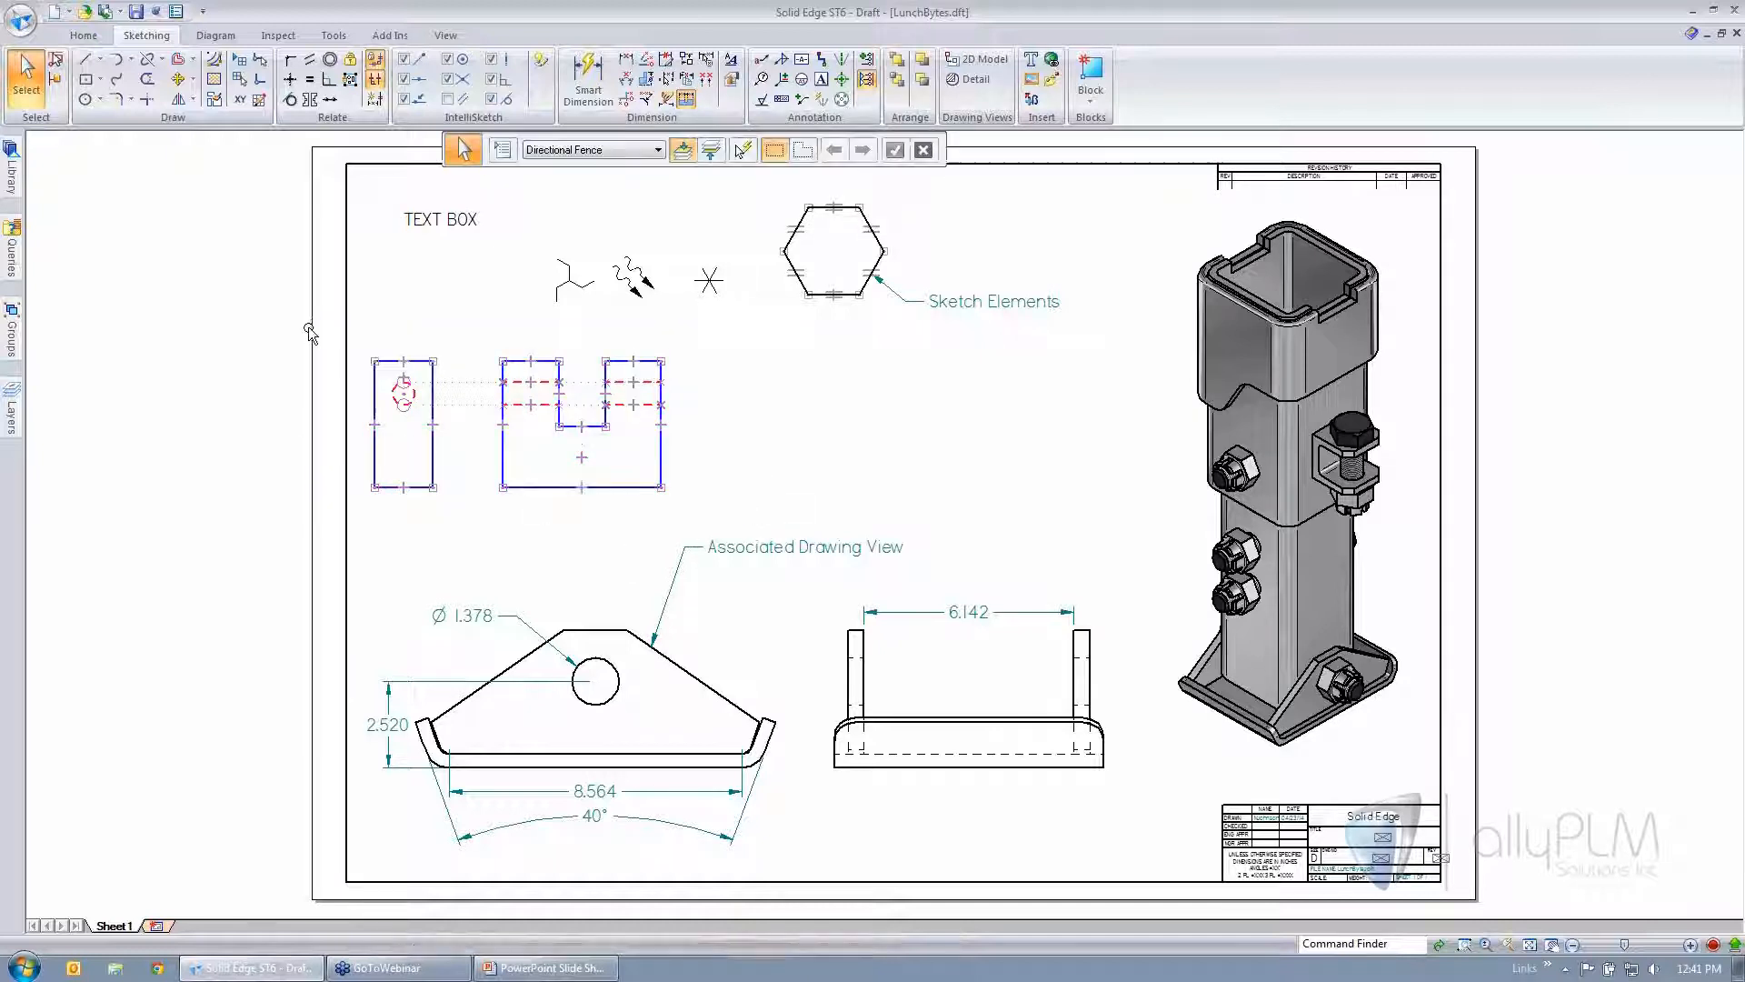
- Select the associated drawing view with its dimensions and callout using a polygon fence, and clear the selection
{"action": "left_click", "coordinate": [804, 153]}
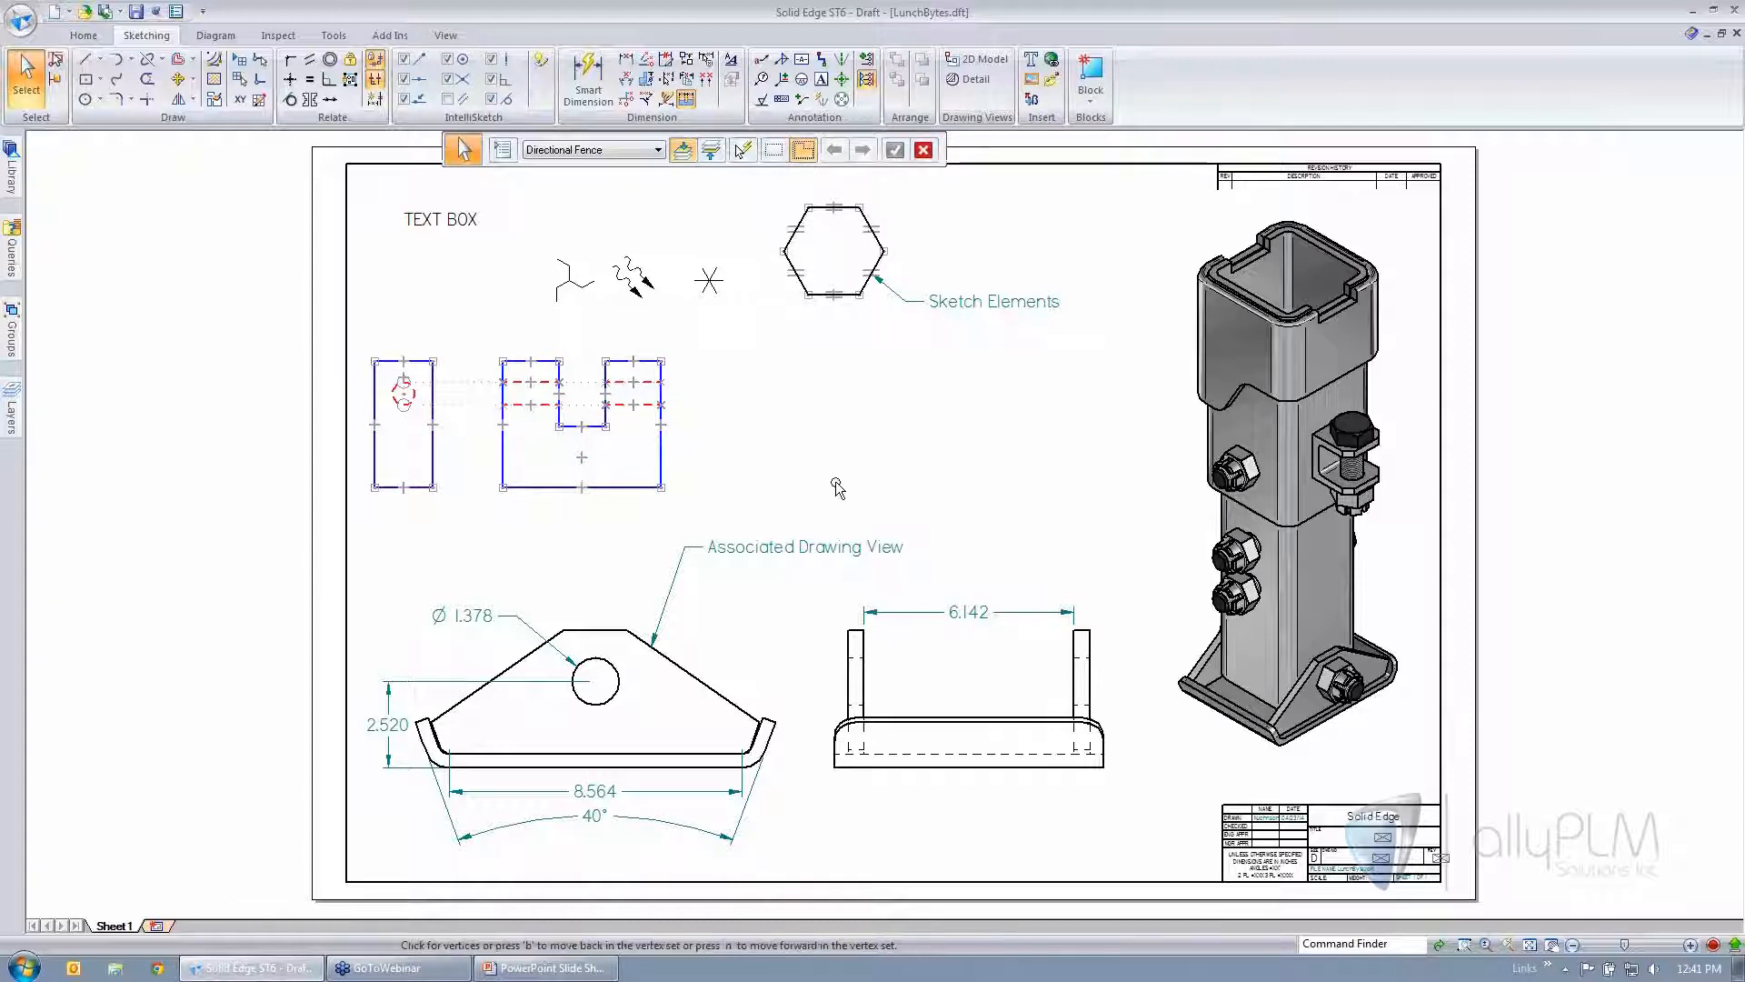
{"action": "left_click", "coordinate": [946, 503]}
{"action": "left_click", "coordinate": [946, 578]}
{"action": "left_click", "coordinate": [812, 600]}
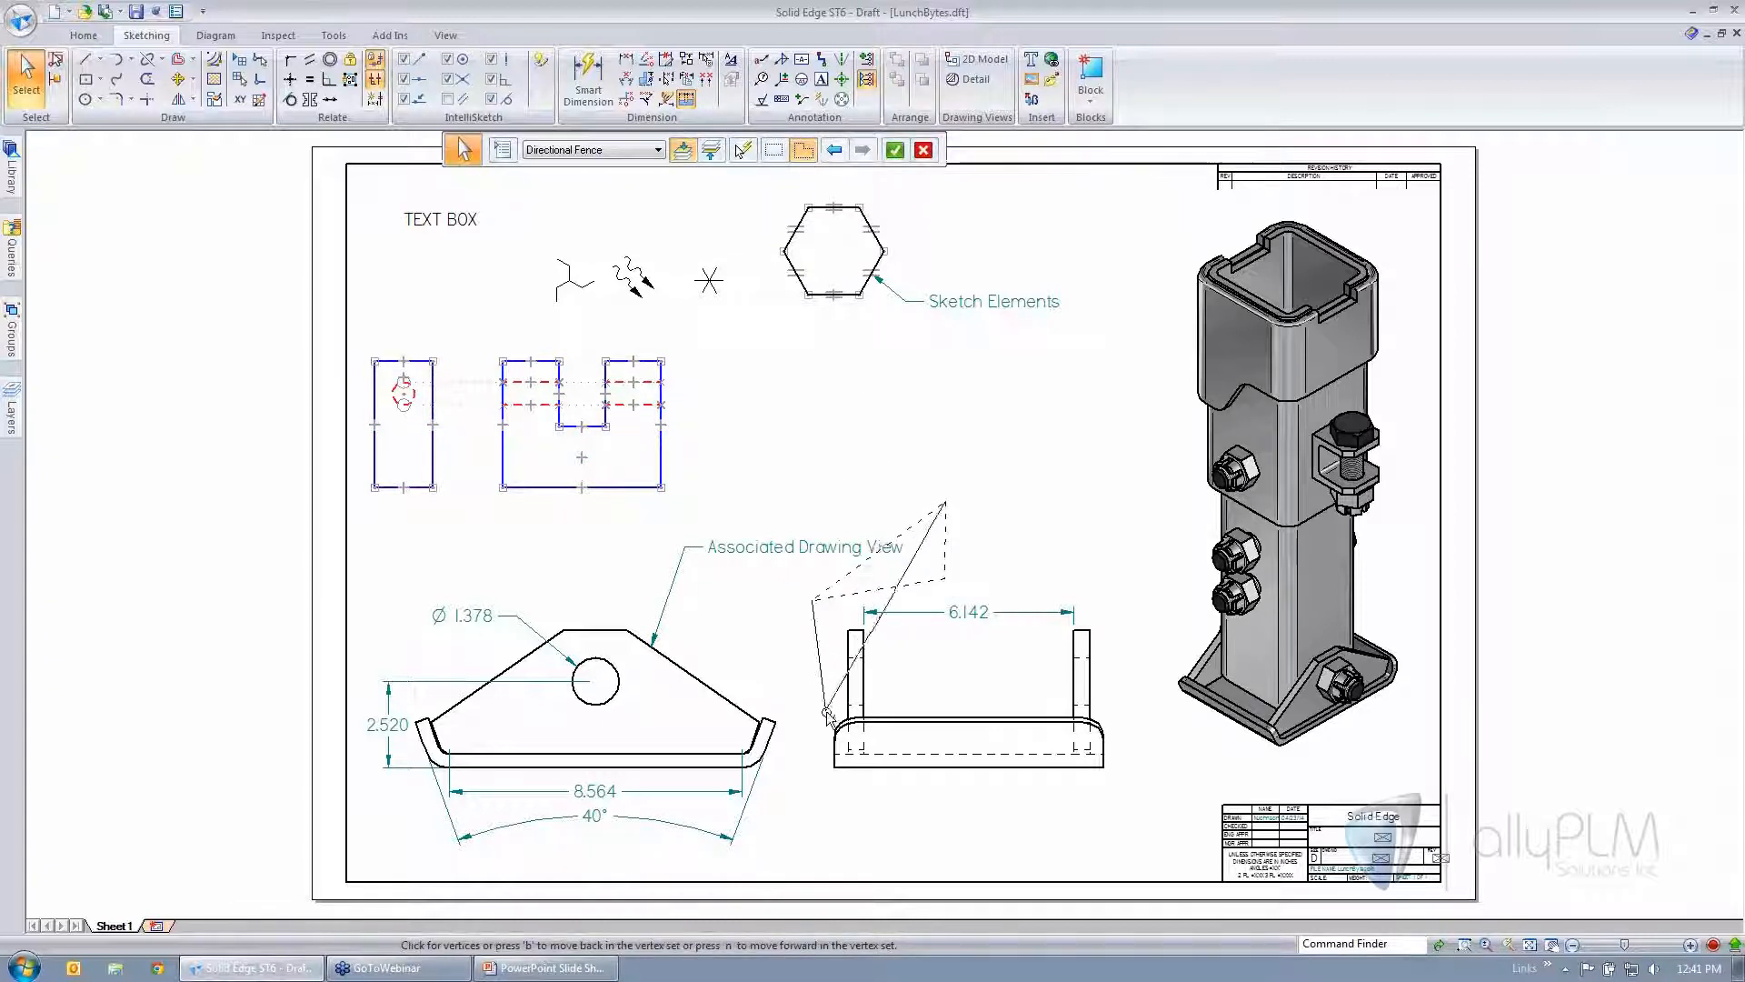
{"action": "left_click", "coordinate": [809, 859]}
{"action": "left_click", "coordinate": [618, 889]}
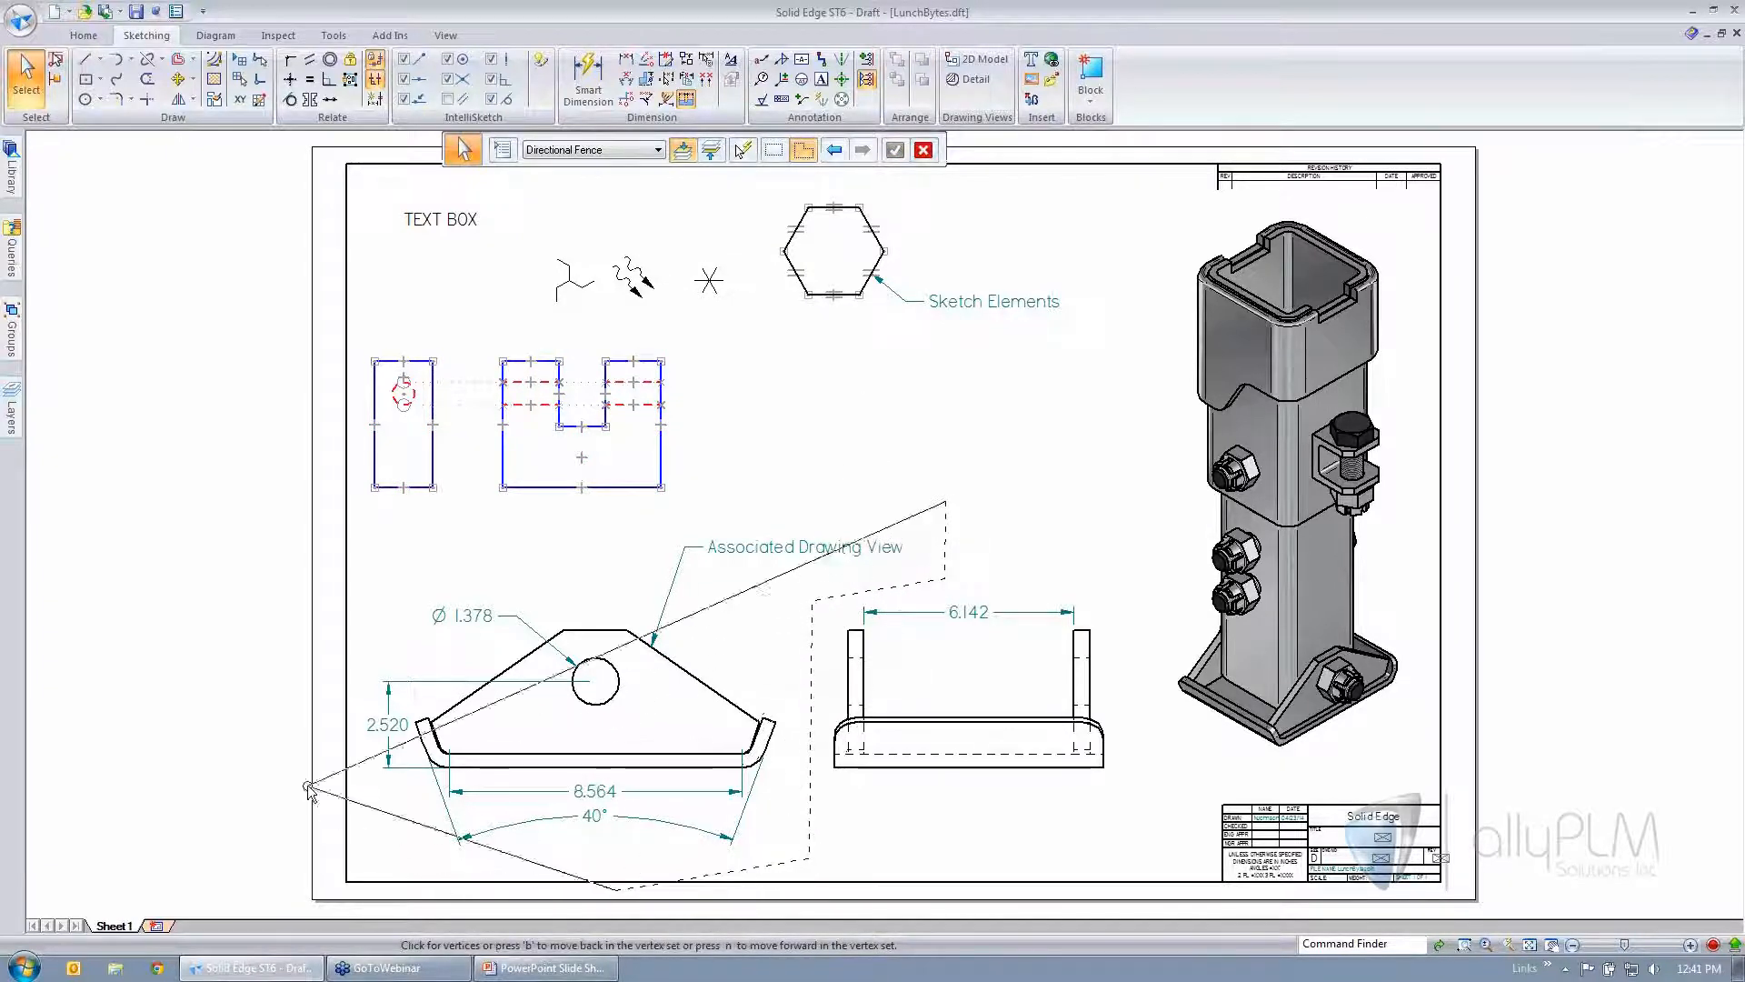
{"action": "left_click", "coordinate": [314, 859]}
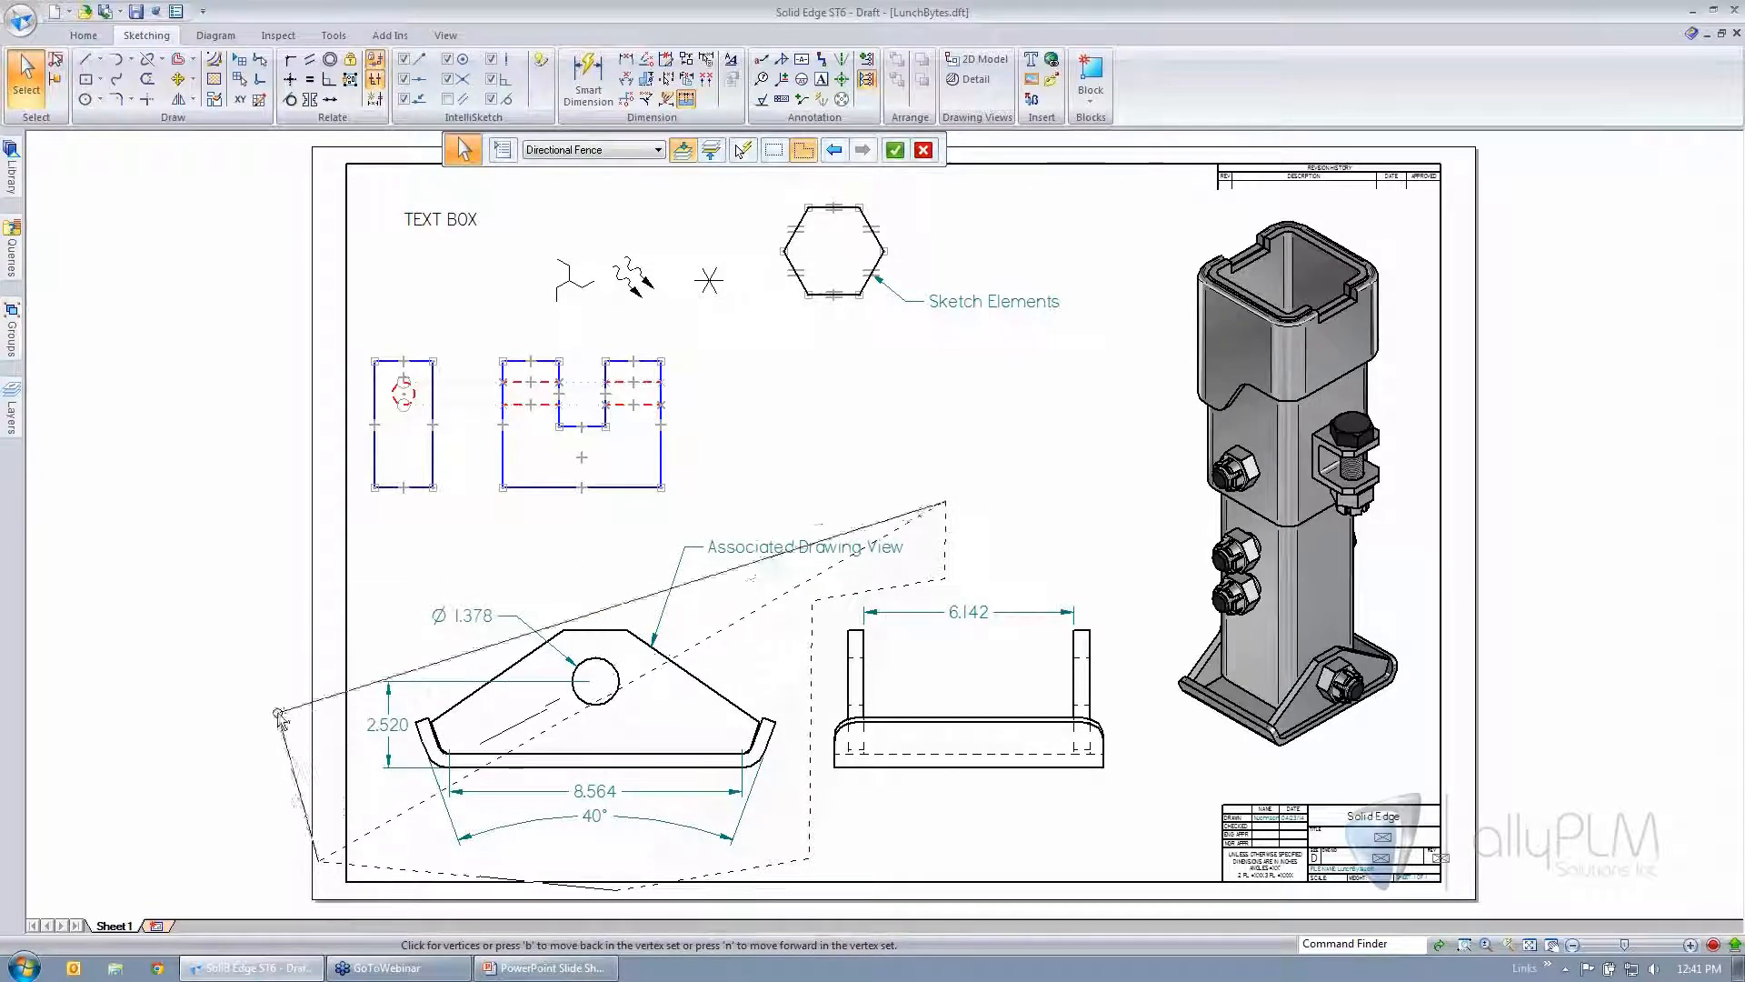
{"action": "left_click", "coordinate": [289, 595]}
{"action": "left_click", "coordinate": [841, 475]}
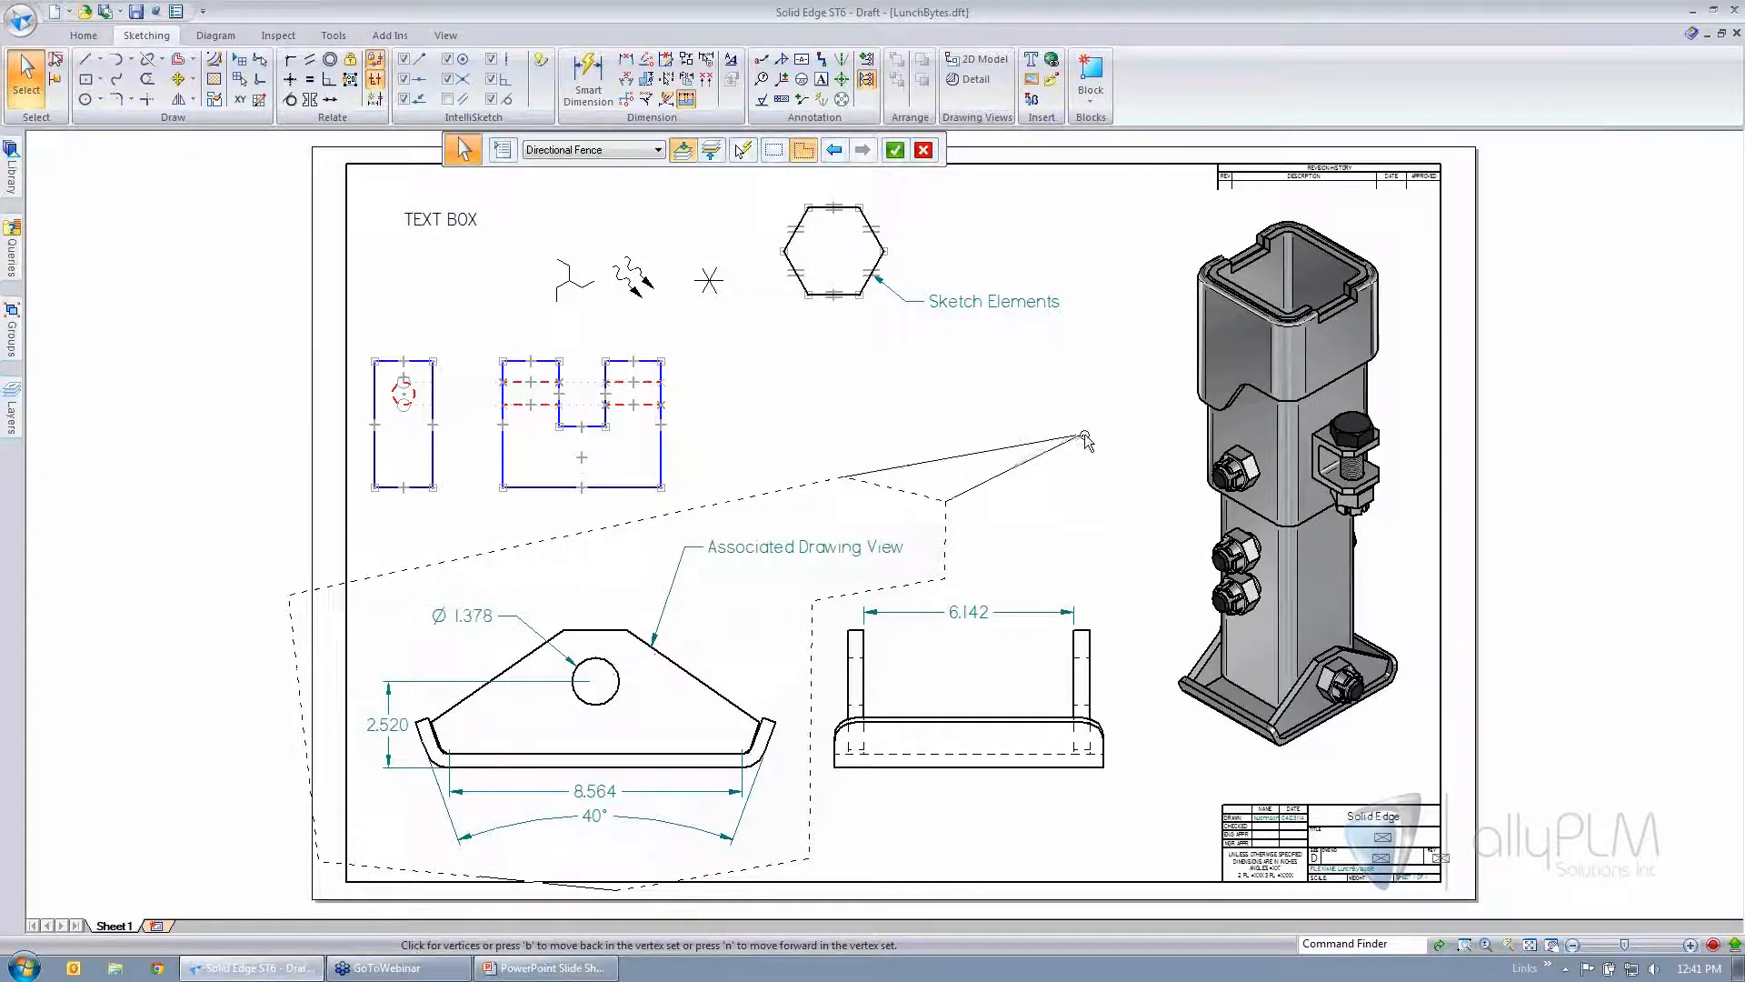
{"action": "left_click", "coordinate": [1085, 438]}
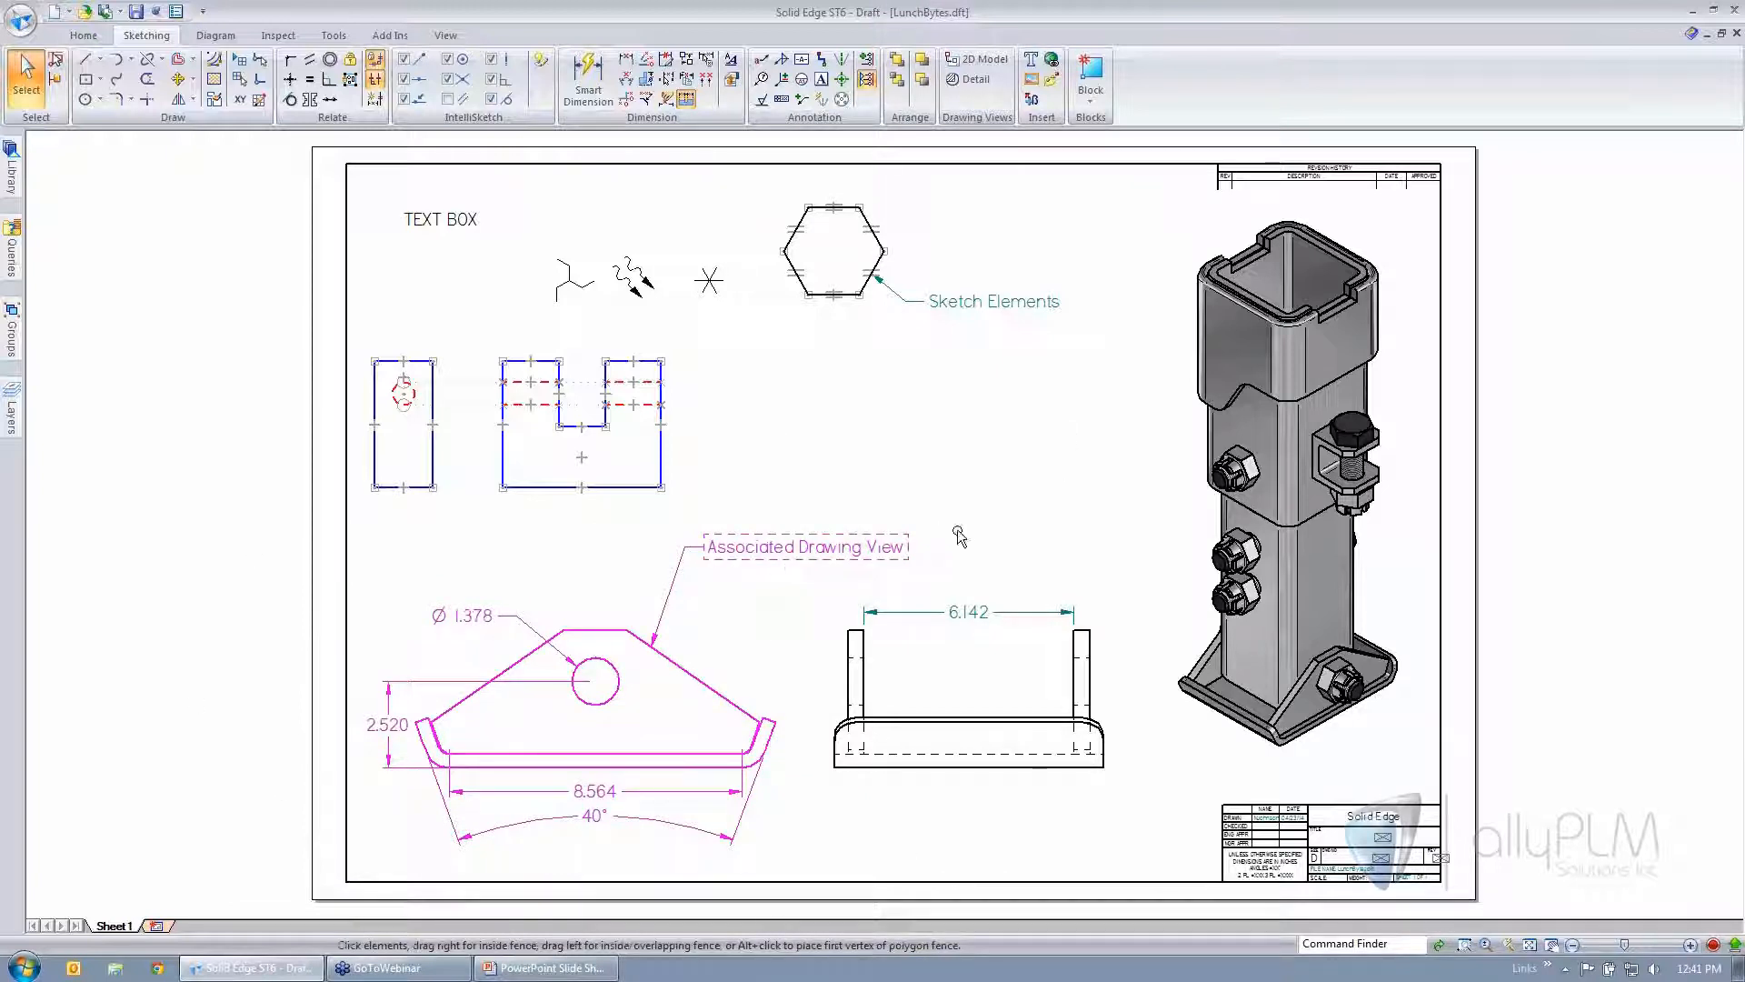
{"action": "left_click", "coordinate": [898, 444]}
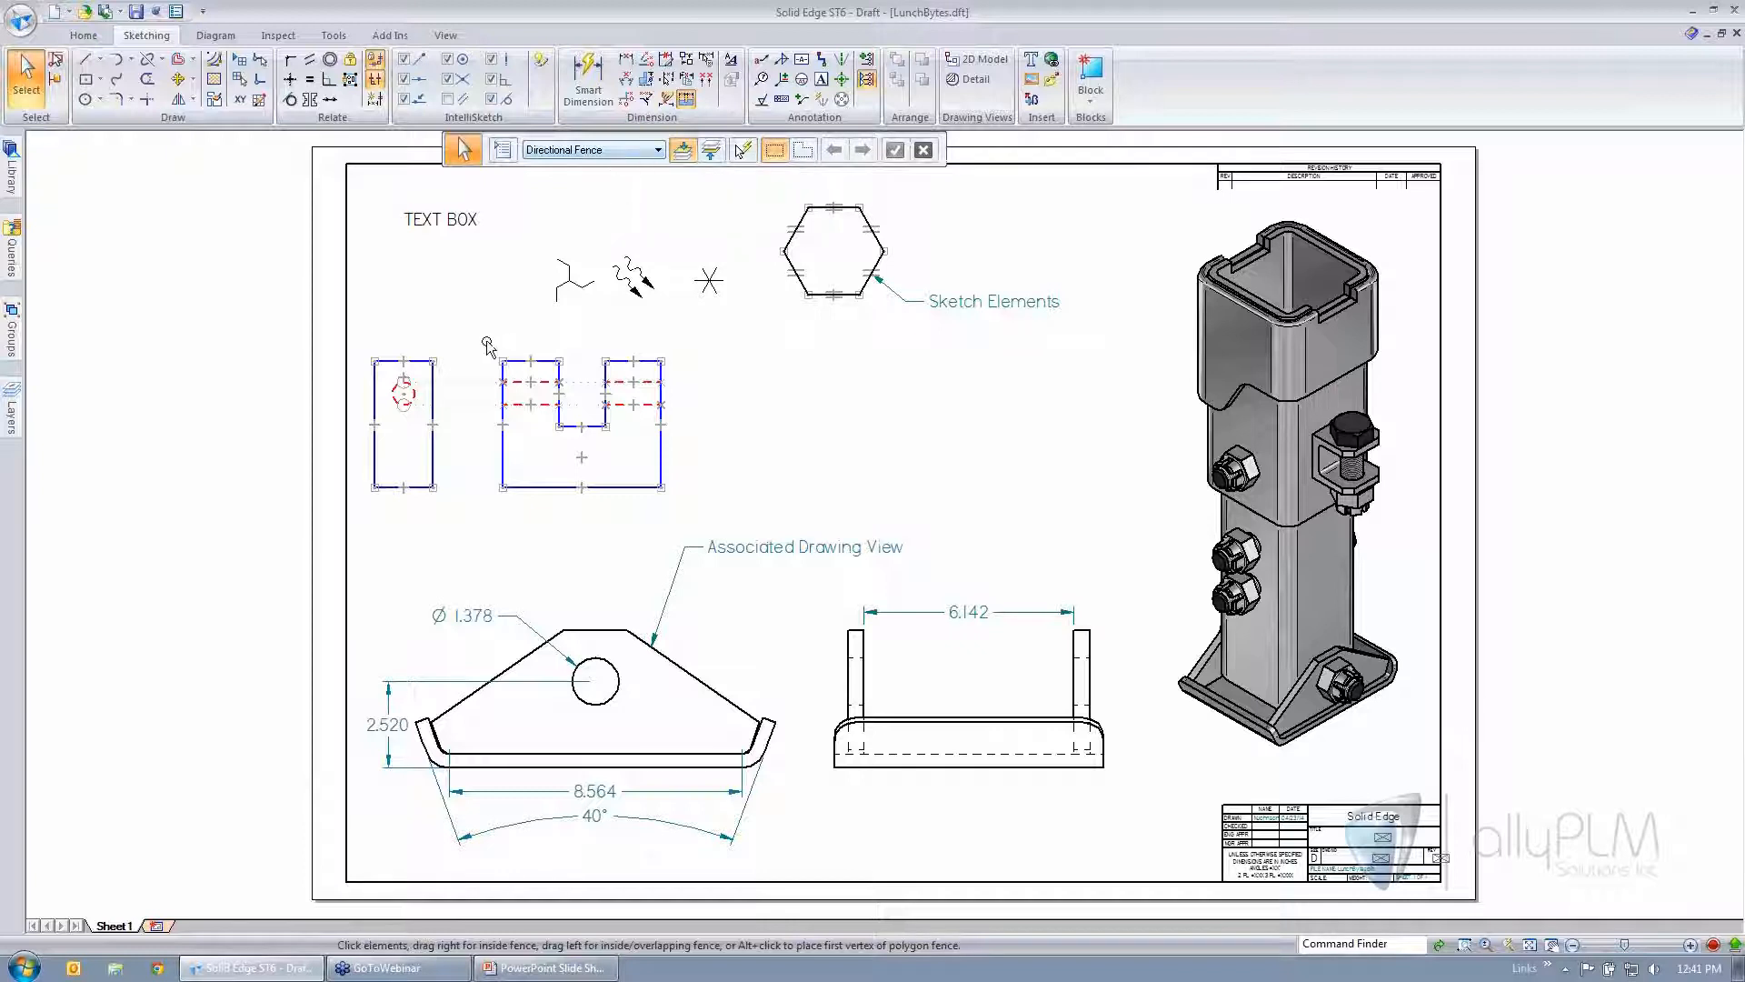
- Compare inside and overlapping directional fences across half of the U-shaped profile, clearing the selection after each
{"action": "mouse_move", "coordinate": [442, 293]}
{"action": "left_mouse_down"}
{"action": "mouse_move", "coordinate": [608, 523]}
{"action": "mouse_move", "coordinate": [589, 505]}
{"action": "left_mouse_up"}
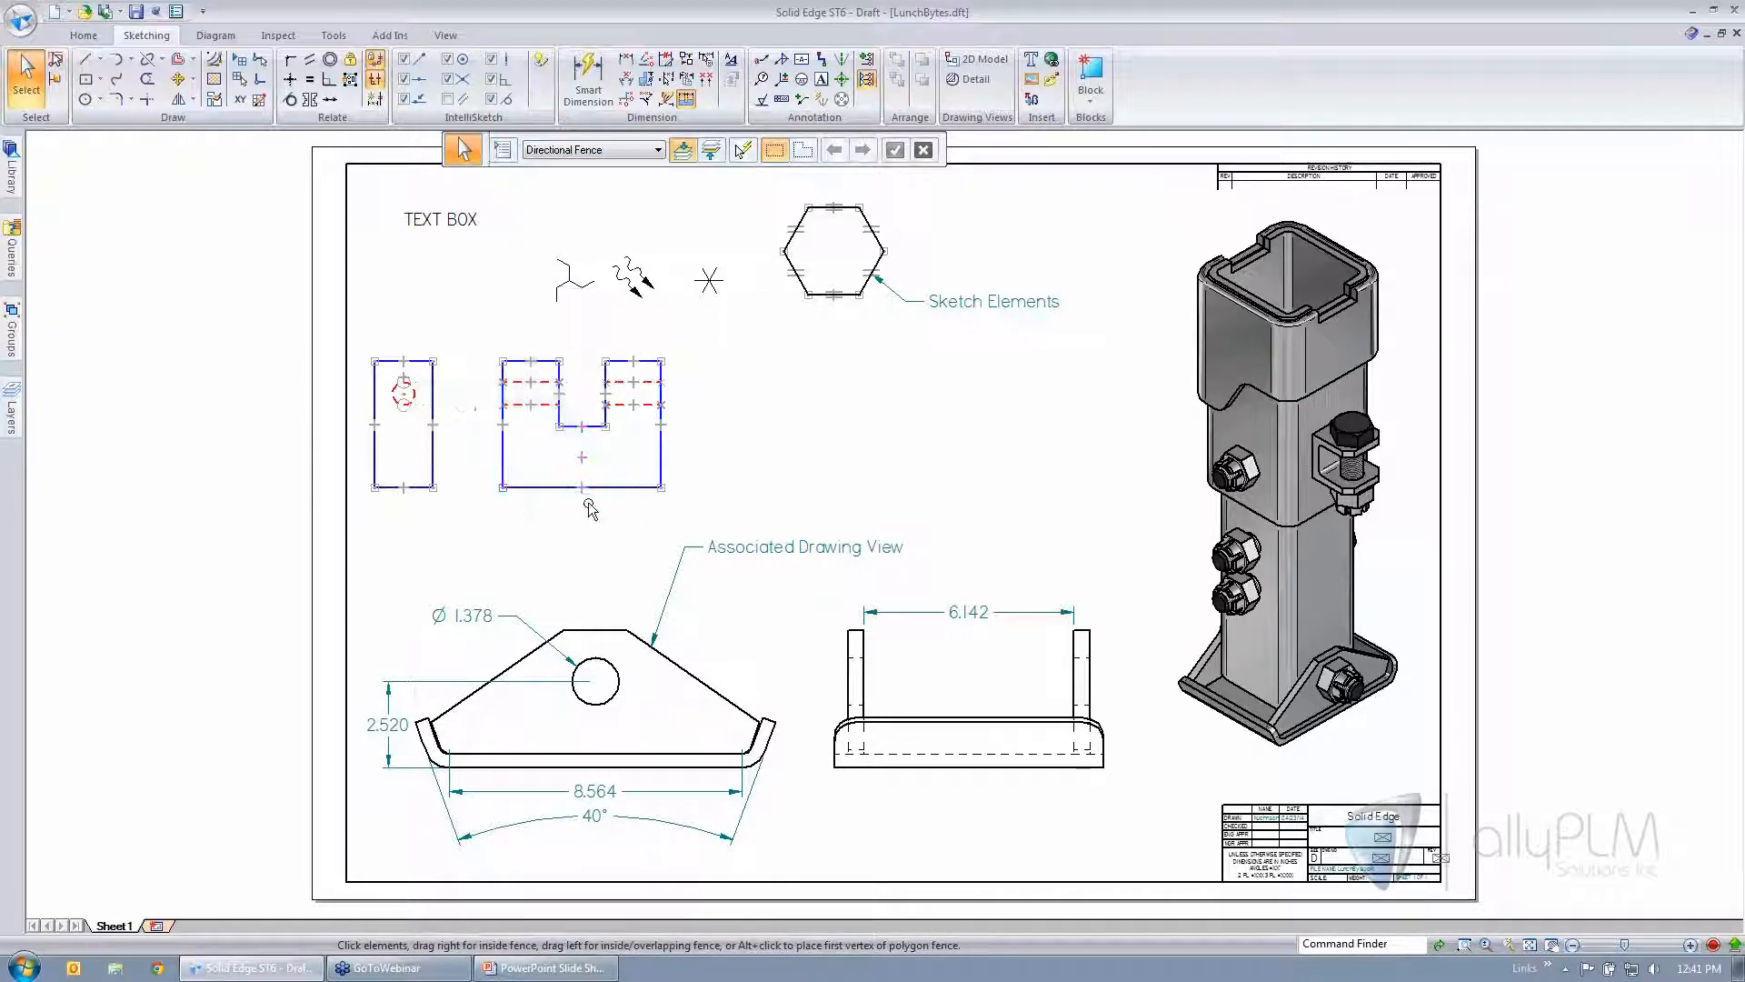
{"action": "left_click", "coordinate": [736, 445]}
{"action": "left_click_drag", "start_coordinate": [595, 324], "coordinate": [487, 518]}
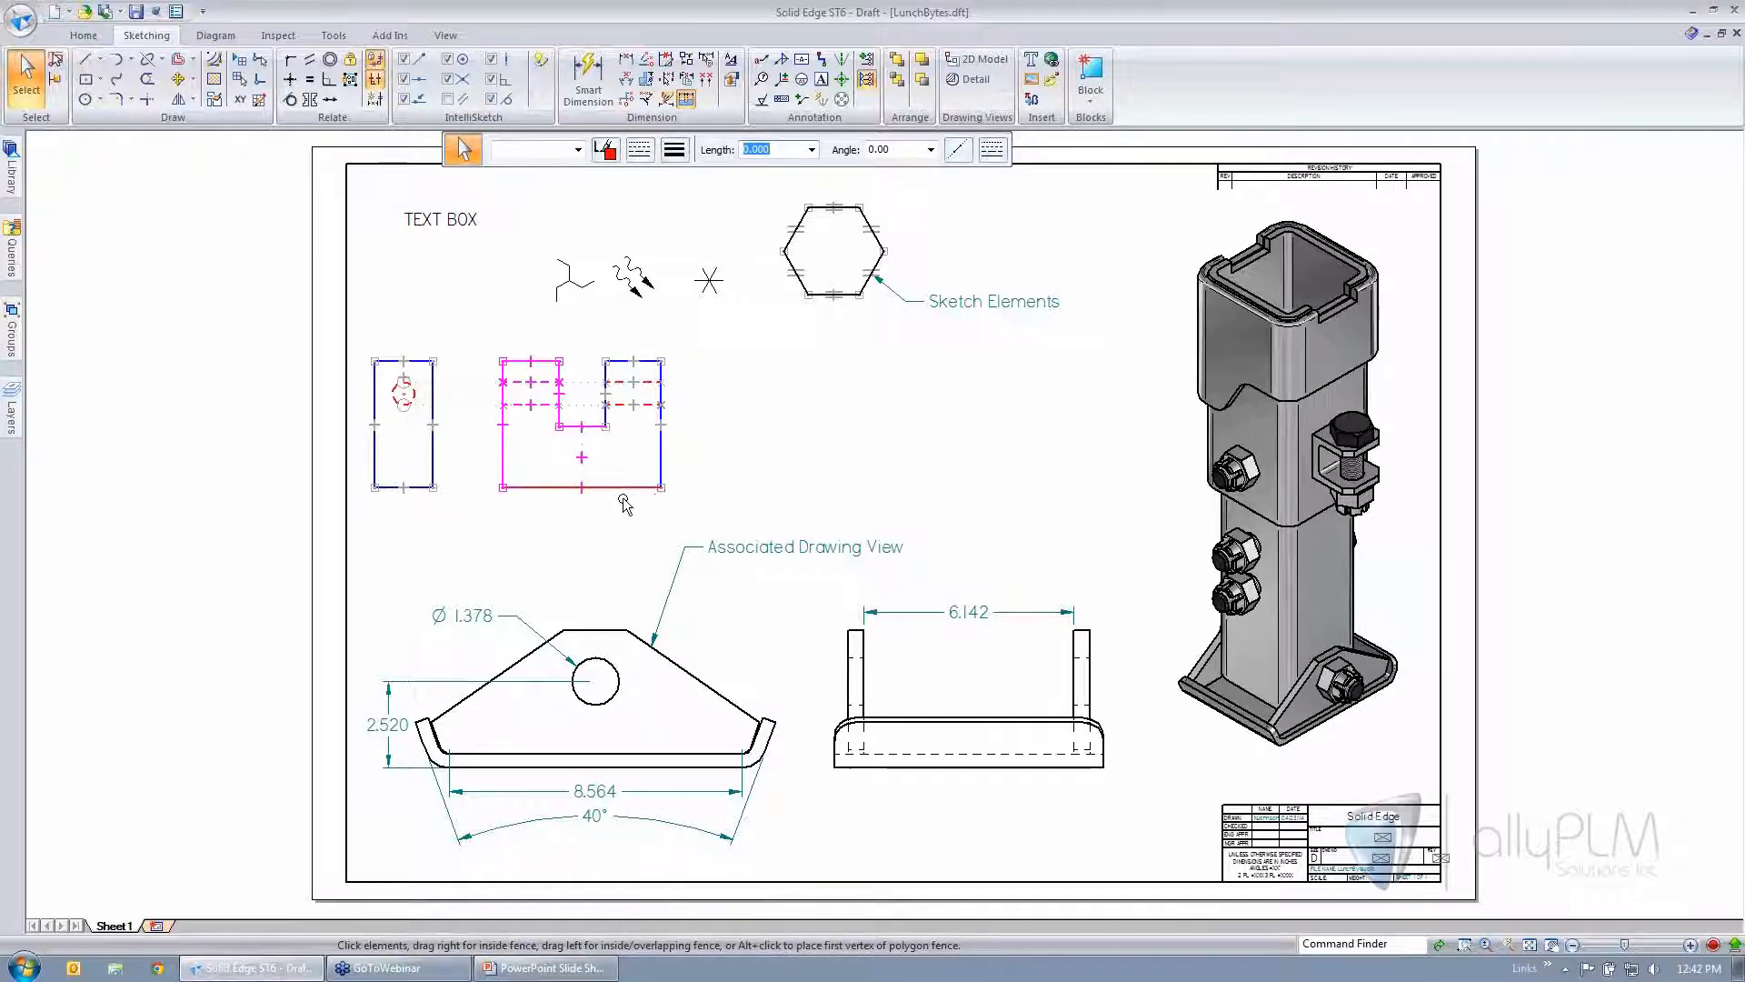
{"action": "key", "text": "Escape"}
{"action": "left_click_drag", "start_coordinate": [480, 333], "coordinate": [591, 523]}
{"action": "key", "text": "Escape"}
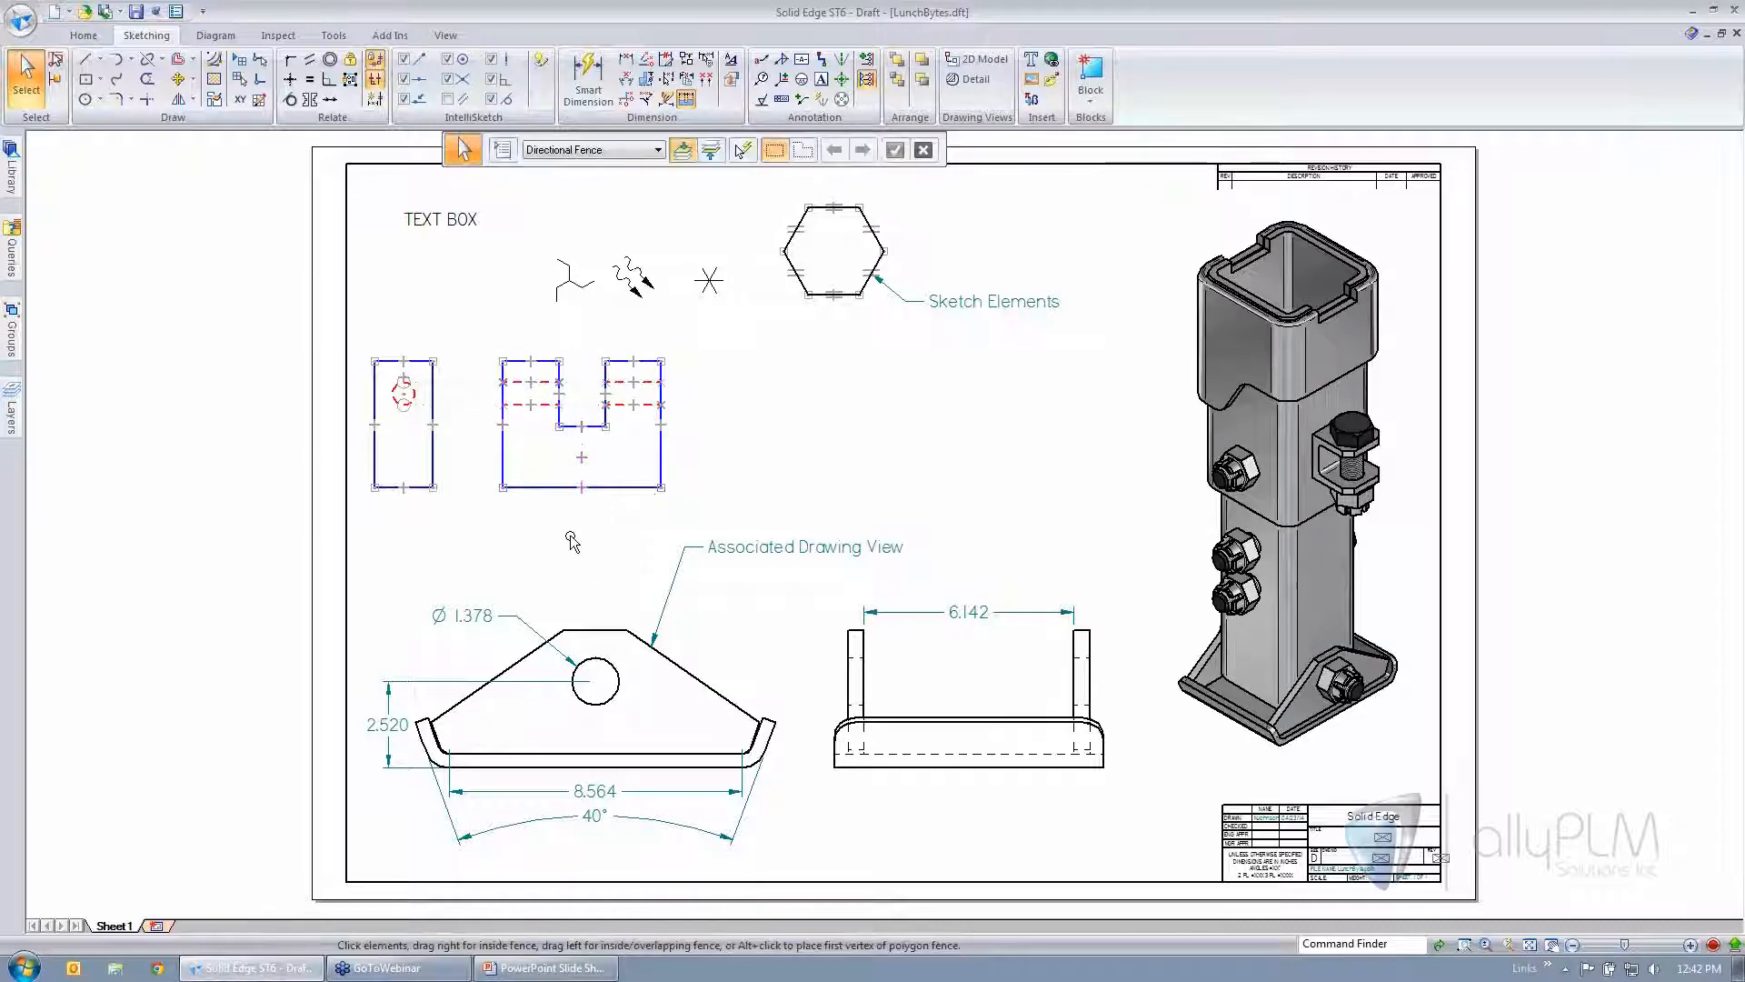
- Select part of the U-shaped profile with an overlapping directional fence across its left half, and clear the selection
{"action": "left_click_drag", "start_coordinate": [591, 325], "coordinate": [483, 536]}
{"action": "left_click", "coordinate": [757, 475]}
- Select matching lines with SmartSelect from the U-shaped profile using the Element type criterion, and clear the selection after each of two passes
{"action": "left_click", "coordinate": [744, 151]}
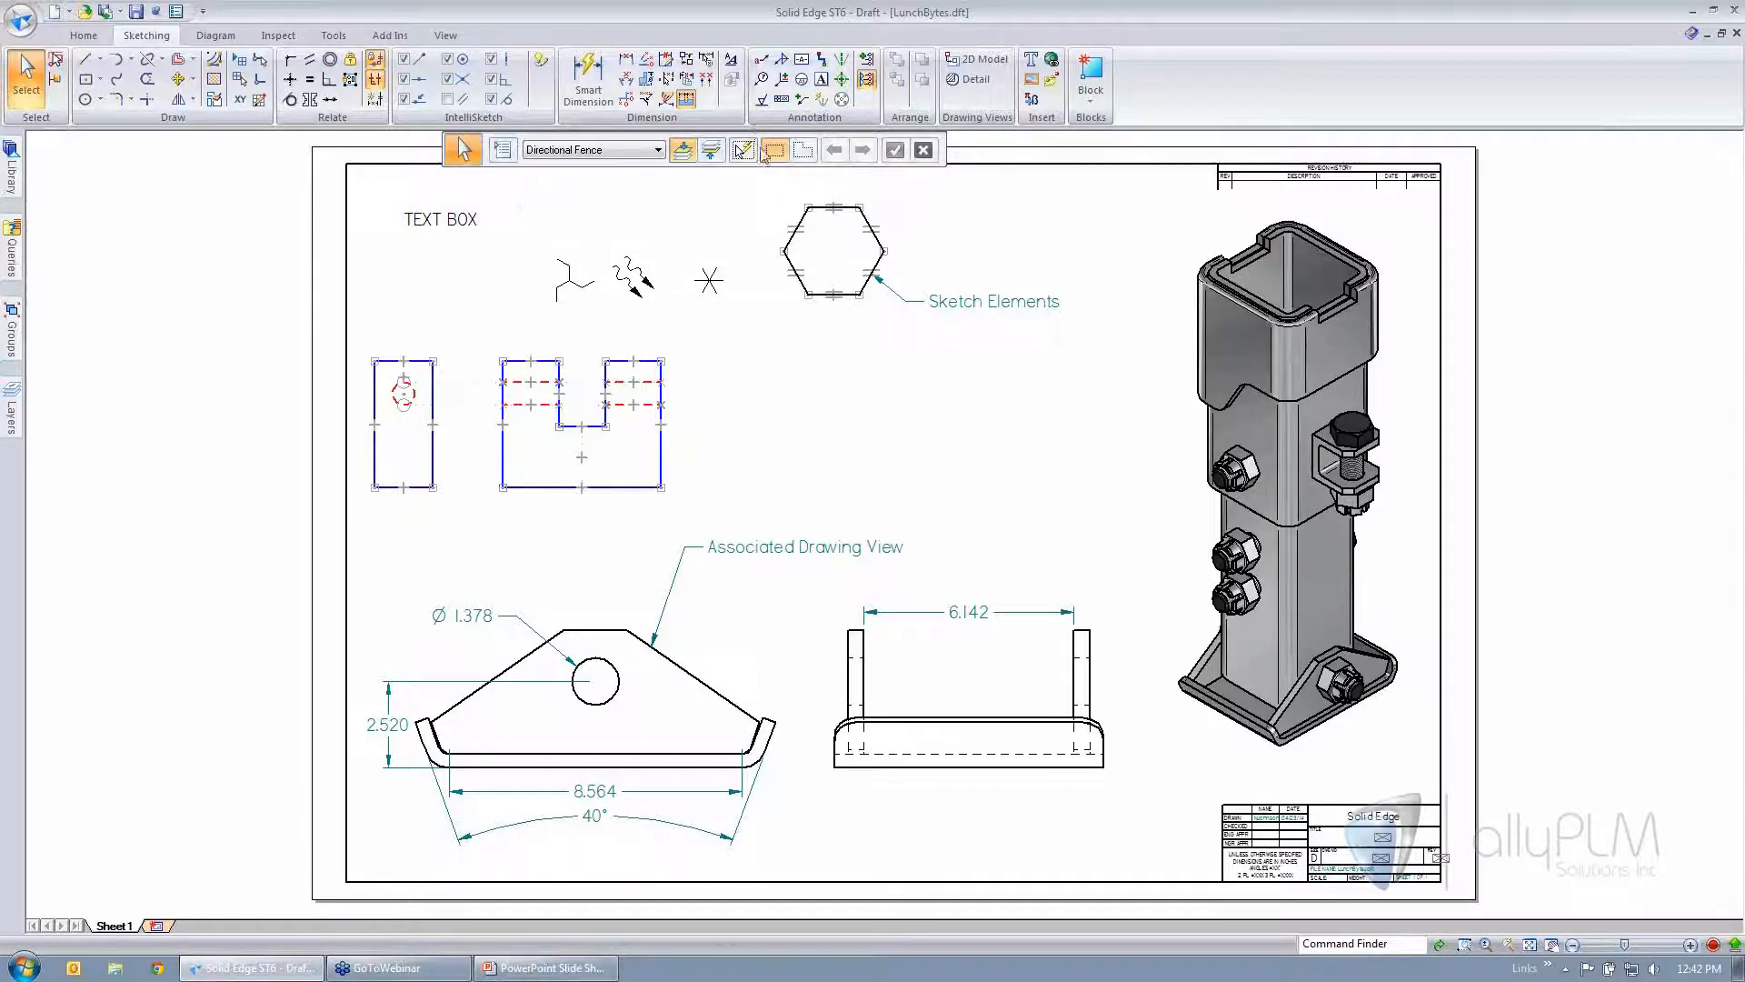
{"action": "left_click", "coordinate": [742, 150]}
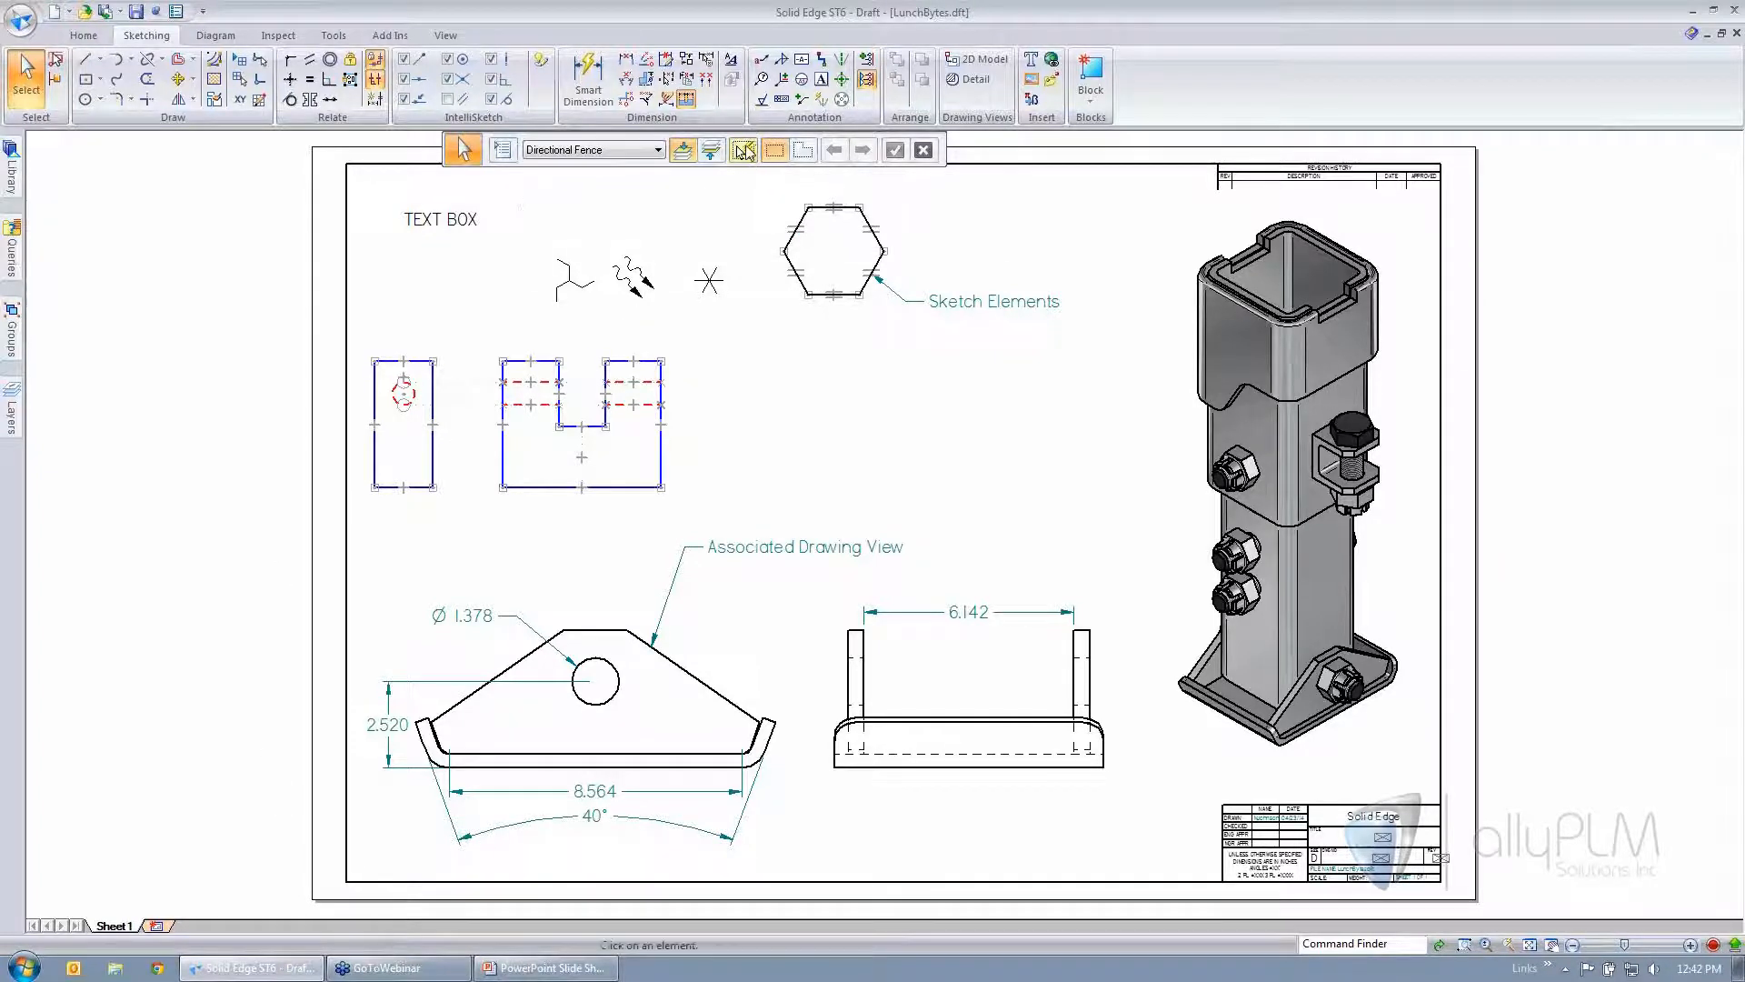
{"action": "left_click", "coordinate": [661, 461]}
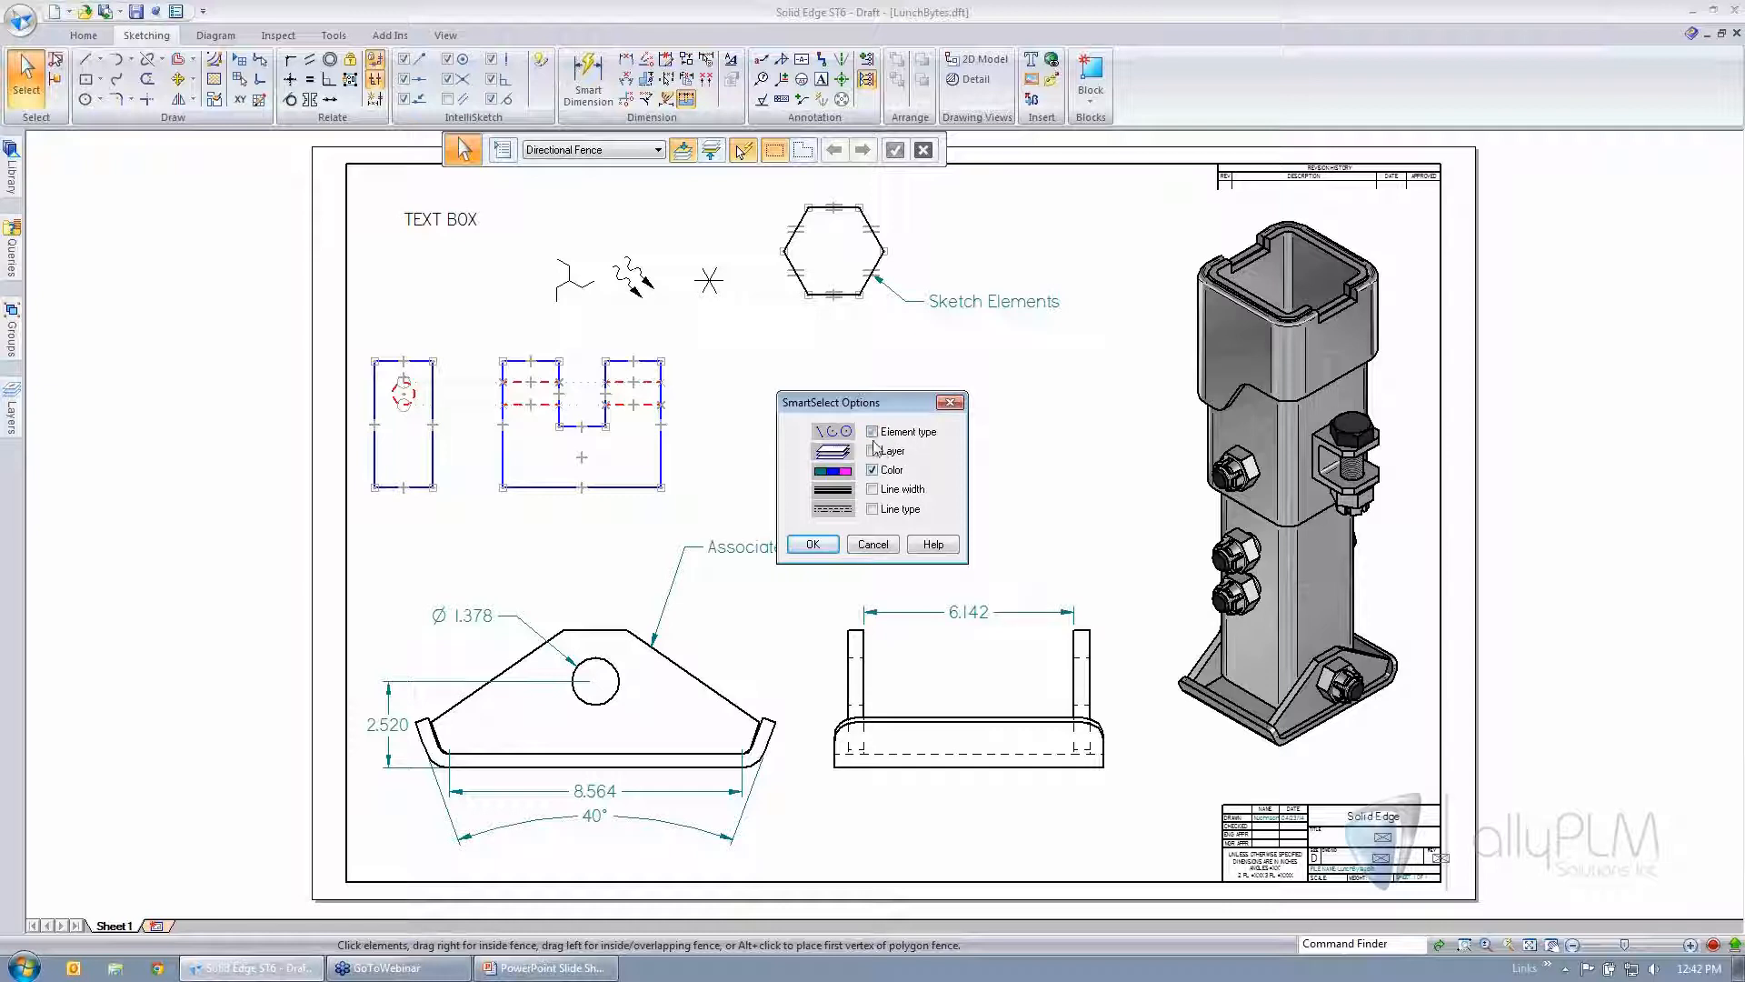
{"action": "left_click", "coordinate": [813, 545]}
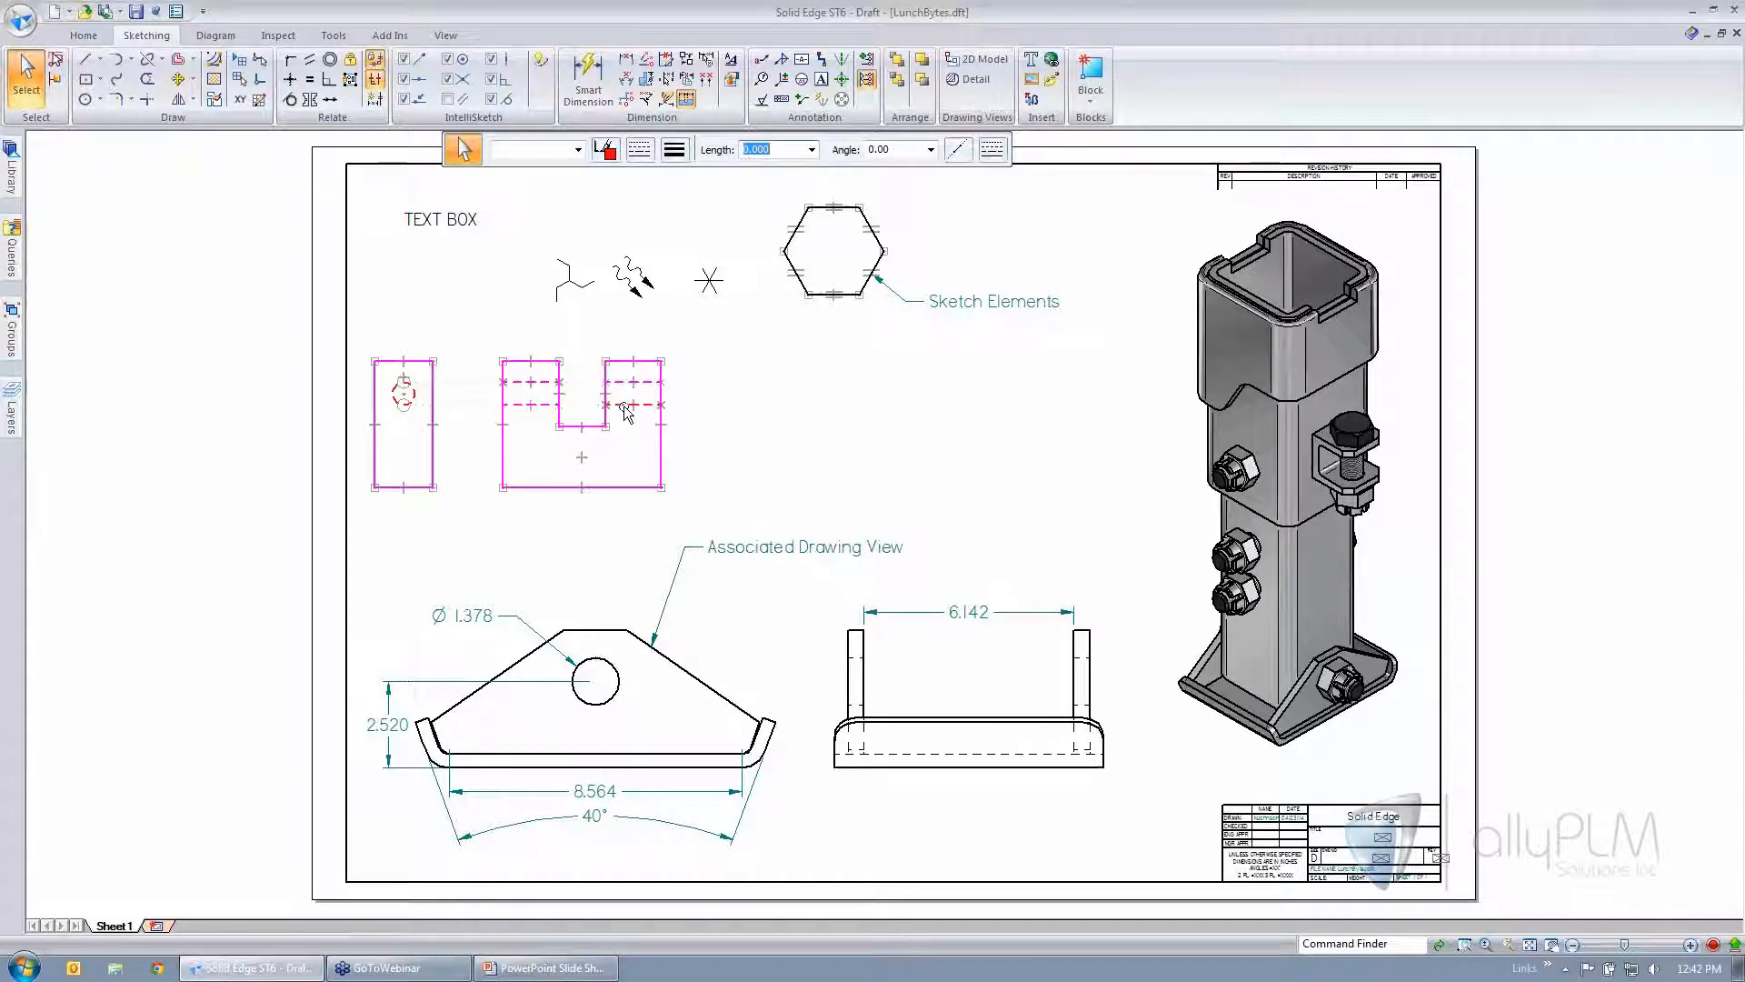
{"action": "left_click", "coordinate": [784, 407]}
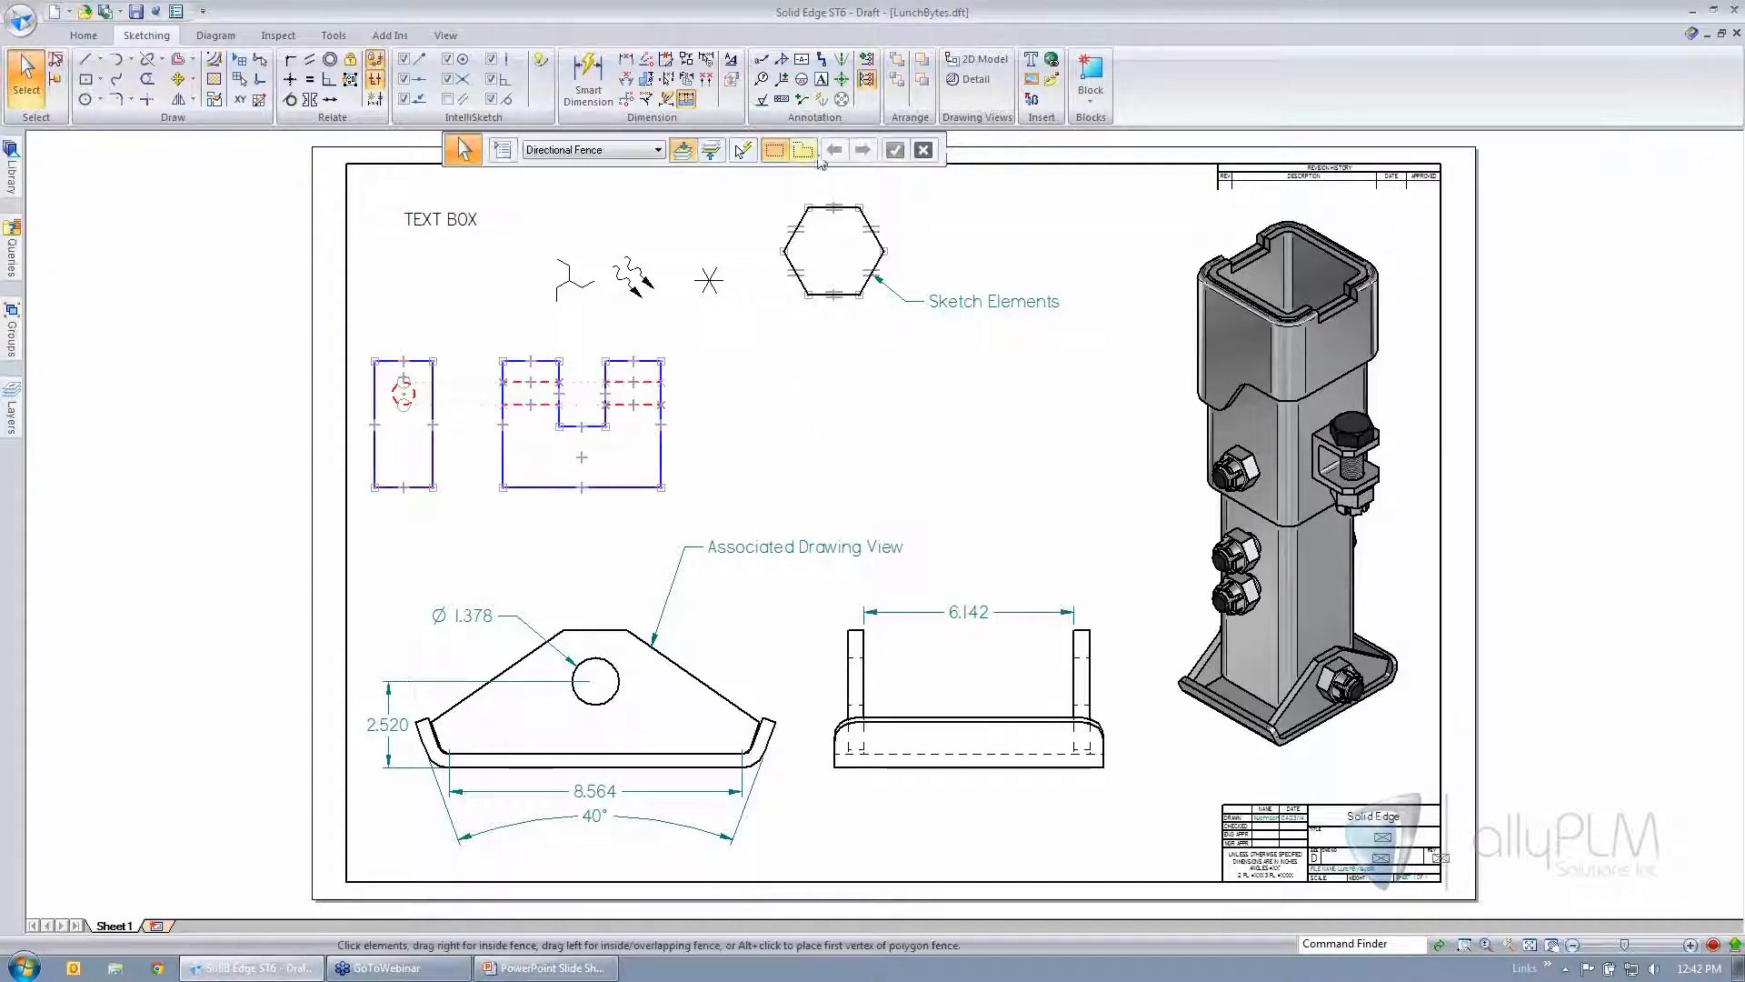
{"action": "left_click", "coordinate": [742, 153]}
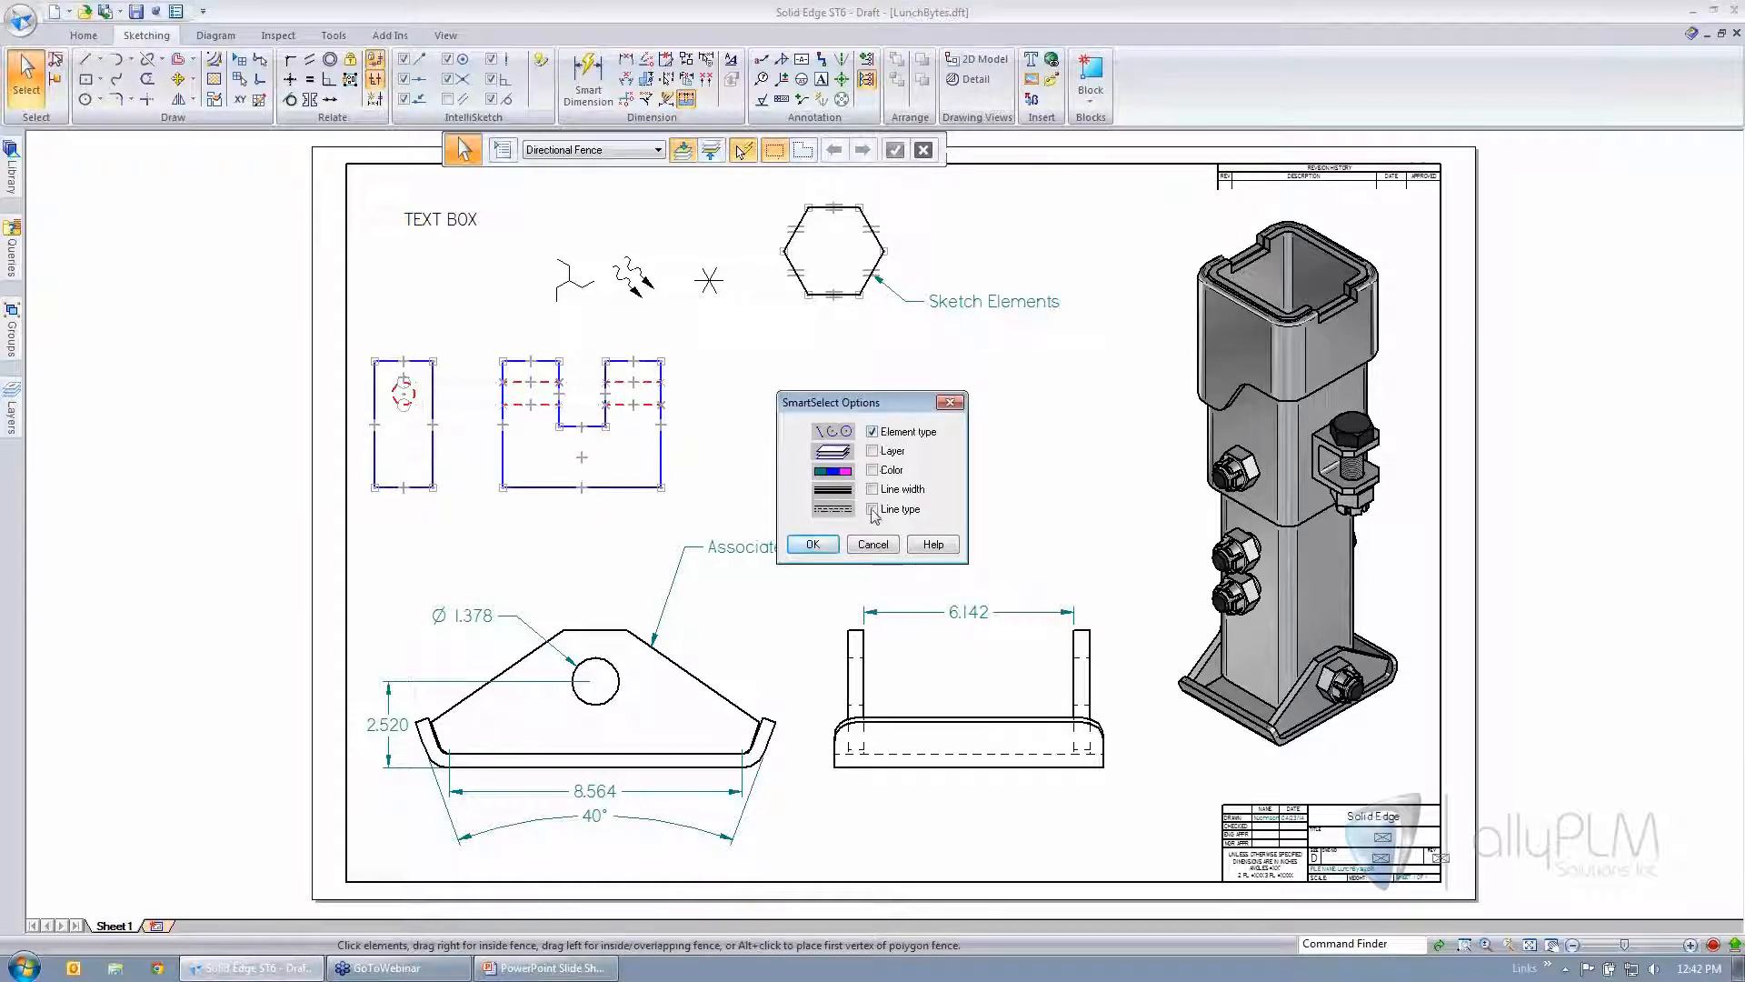
{"action": "left_click", "coordinate": [813, 543]}
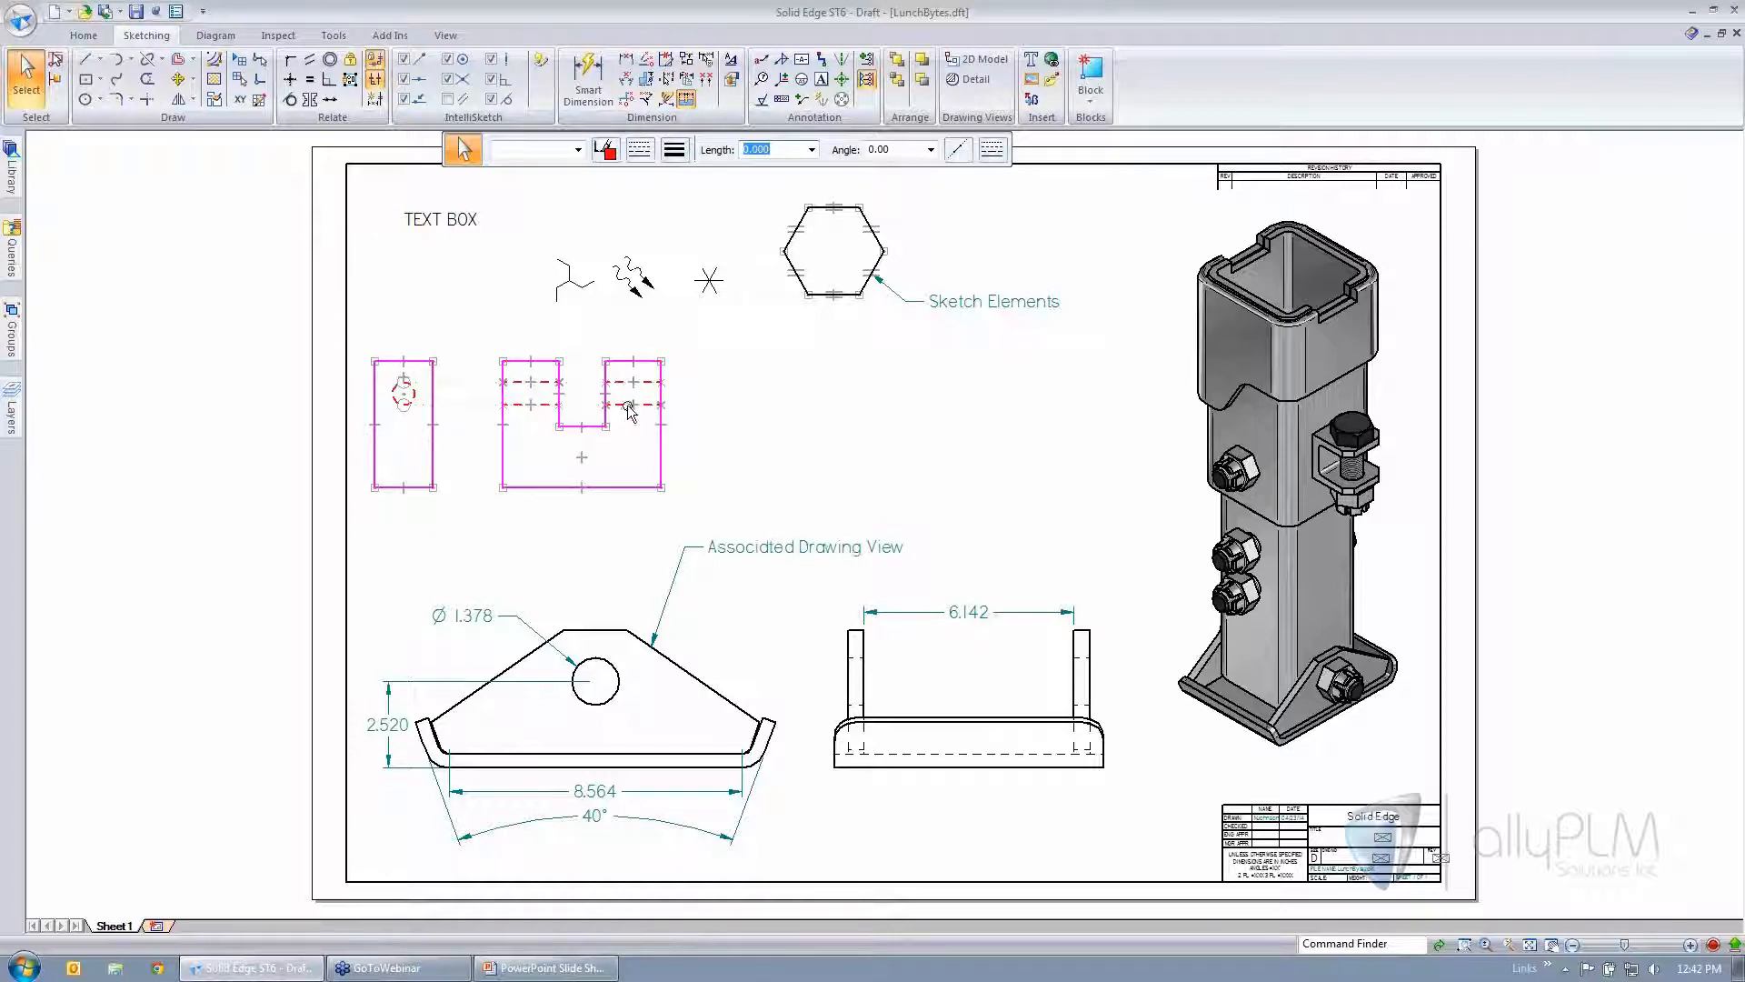
{"action": "left_click", "coordinate": [788, 398]}
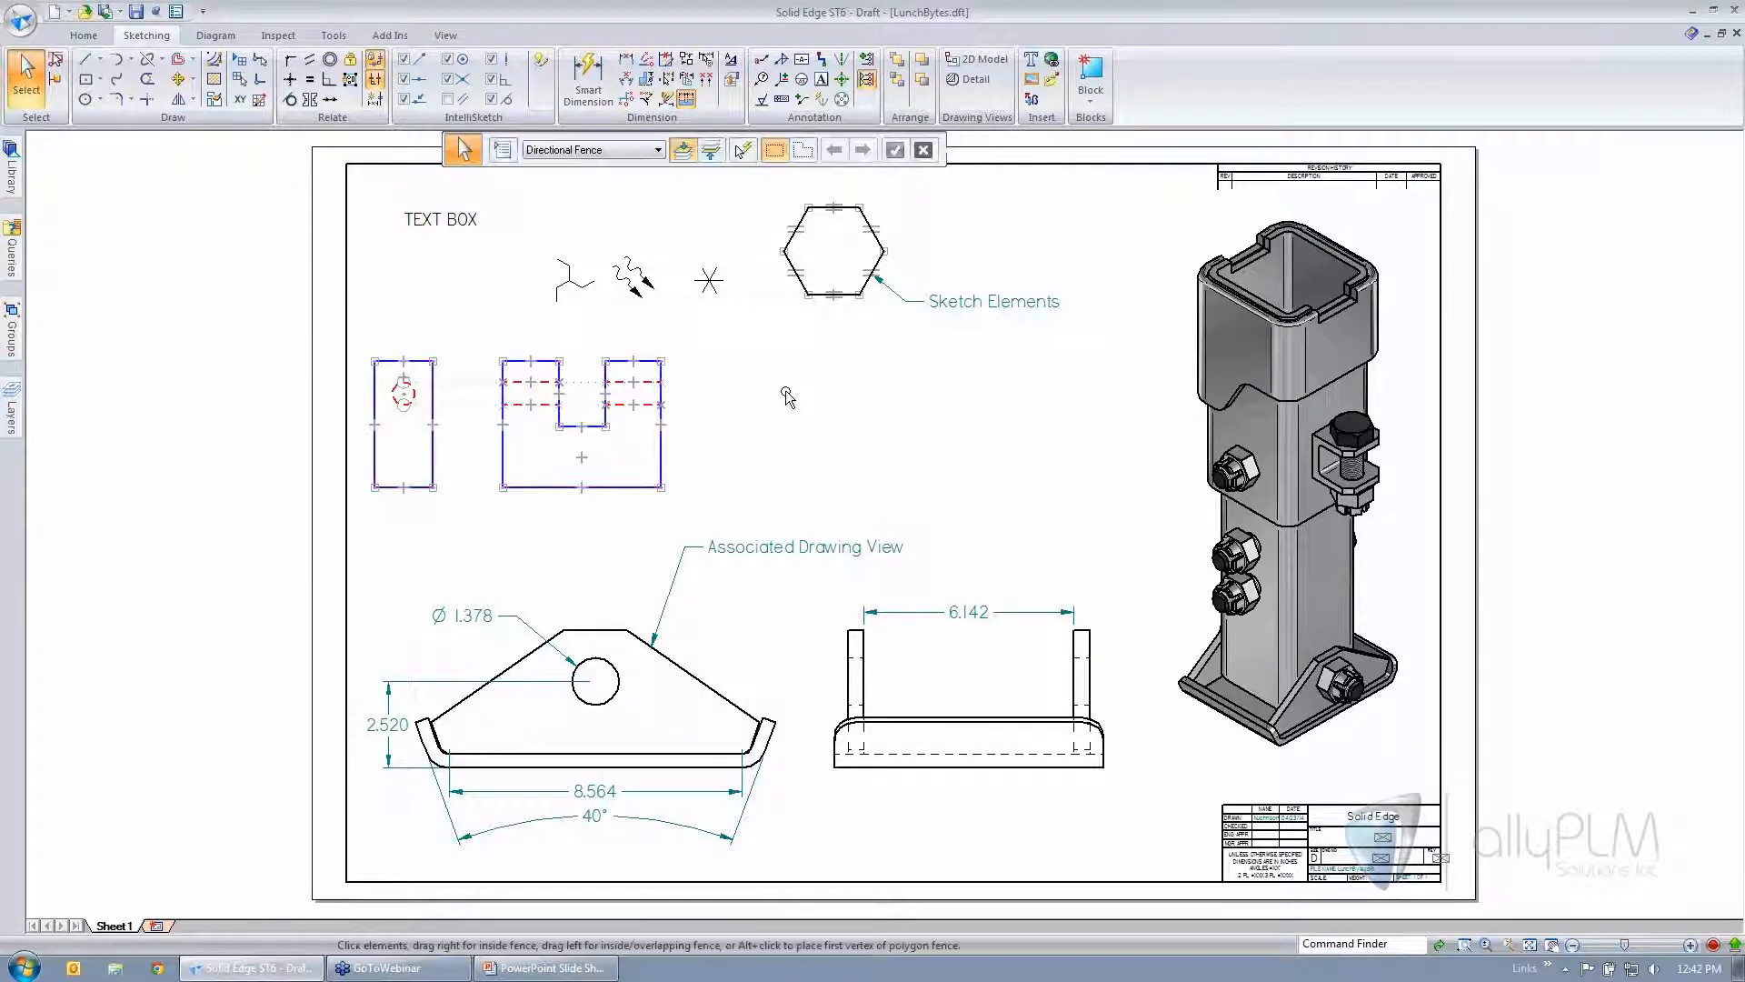
- Select all elements matching the red dashed line with SmartSelect using only the Color criterion, and clear the selection
{"action": "left_click", "coordinate": [742, 150]}
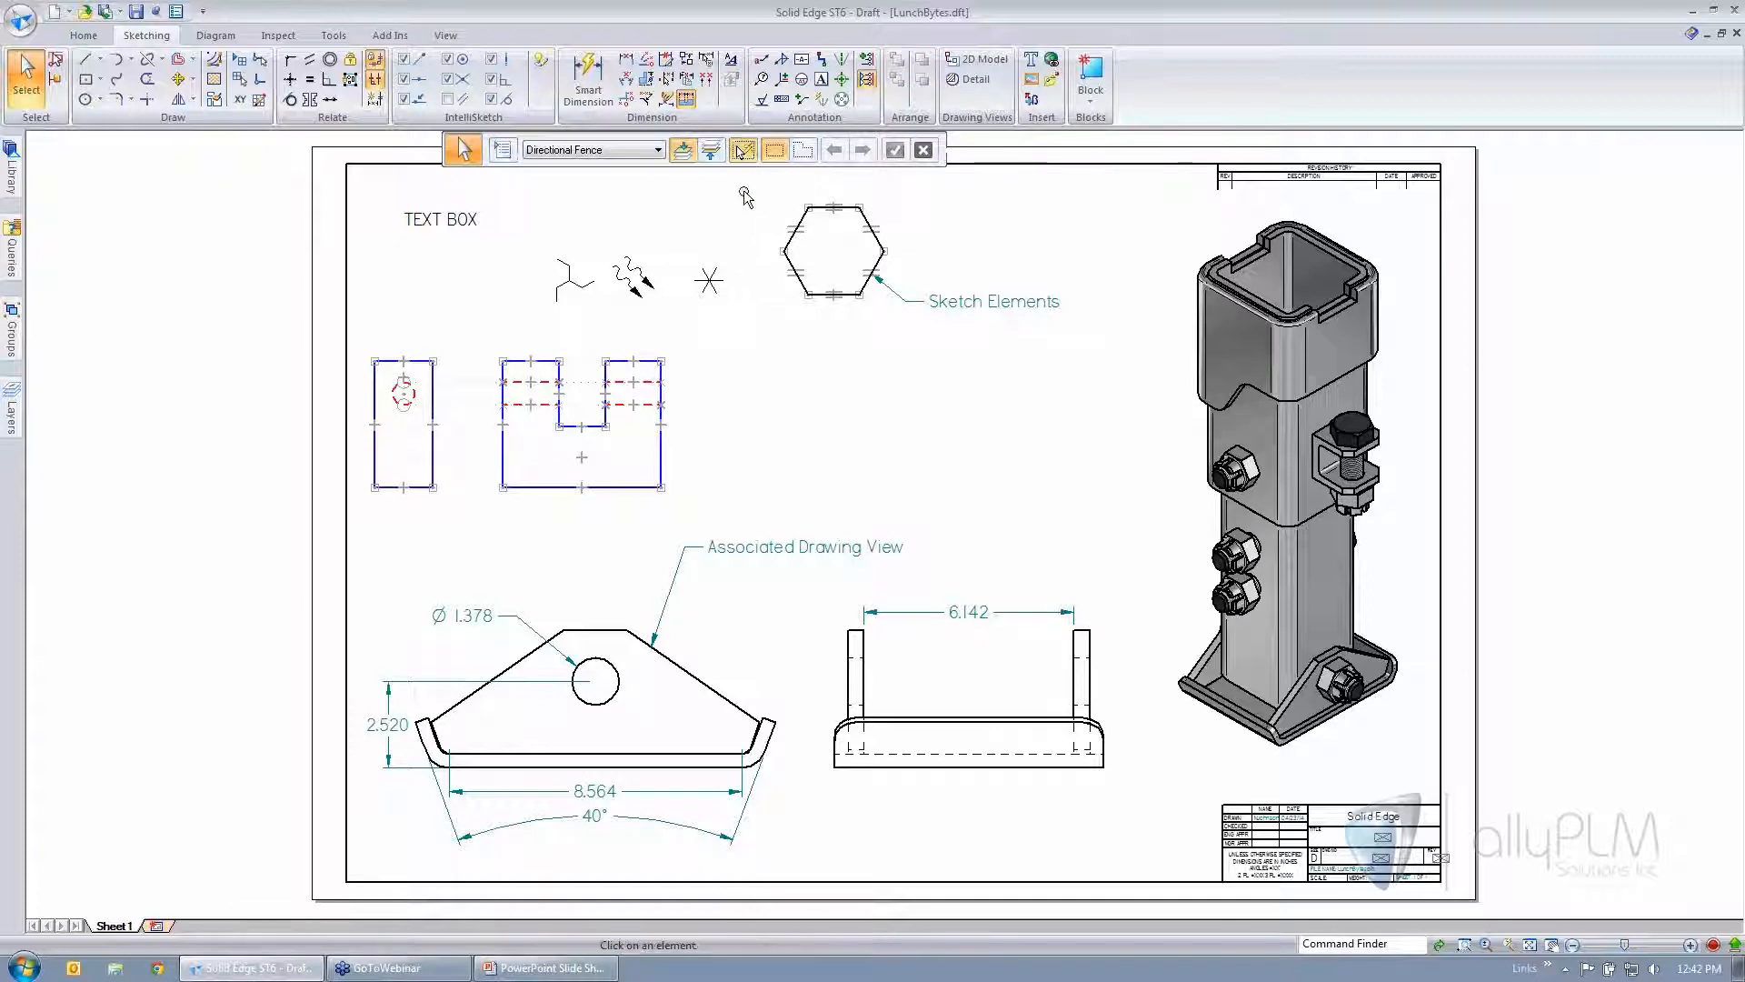
{"action": "left_click", "coordinate": [619, 403]}
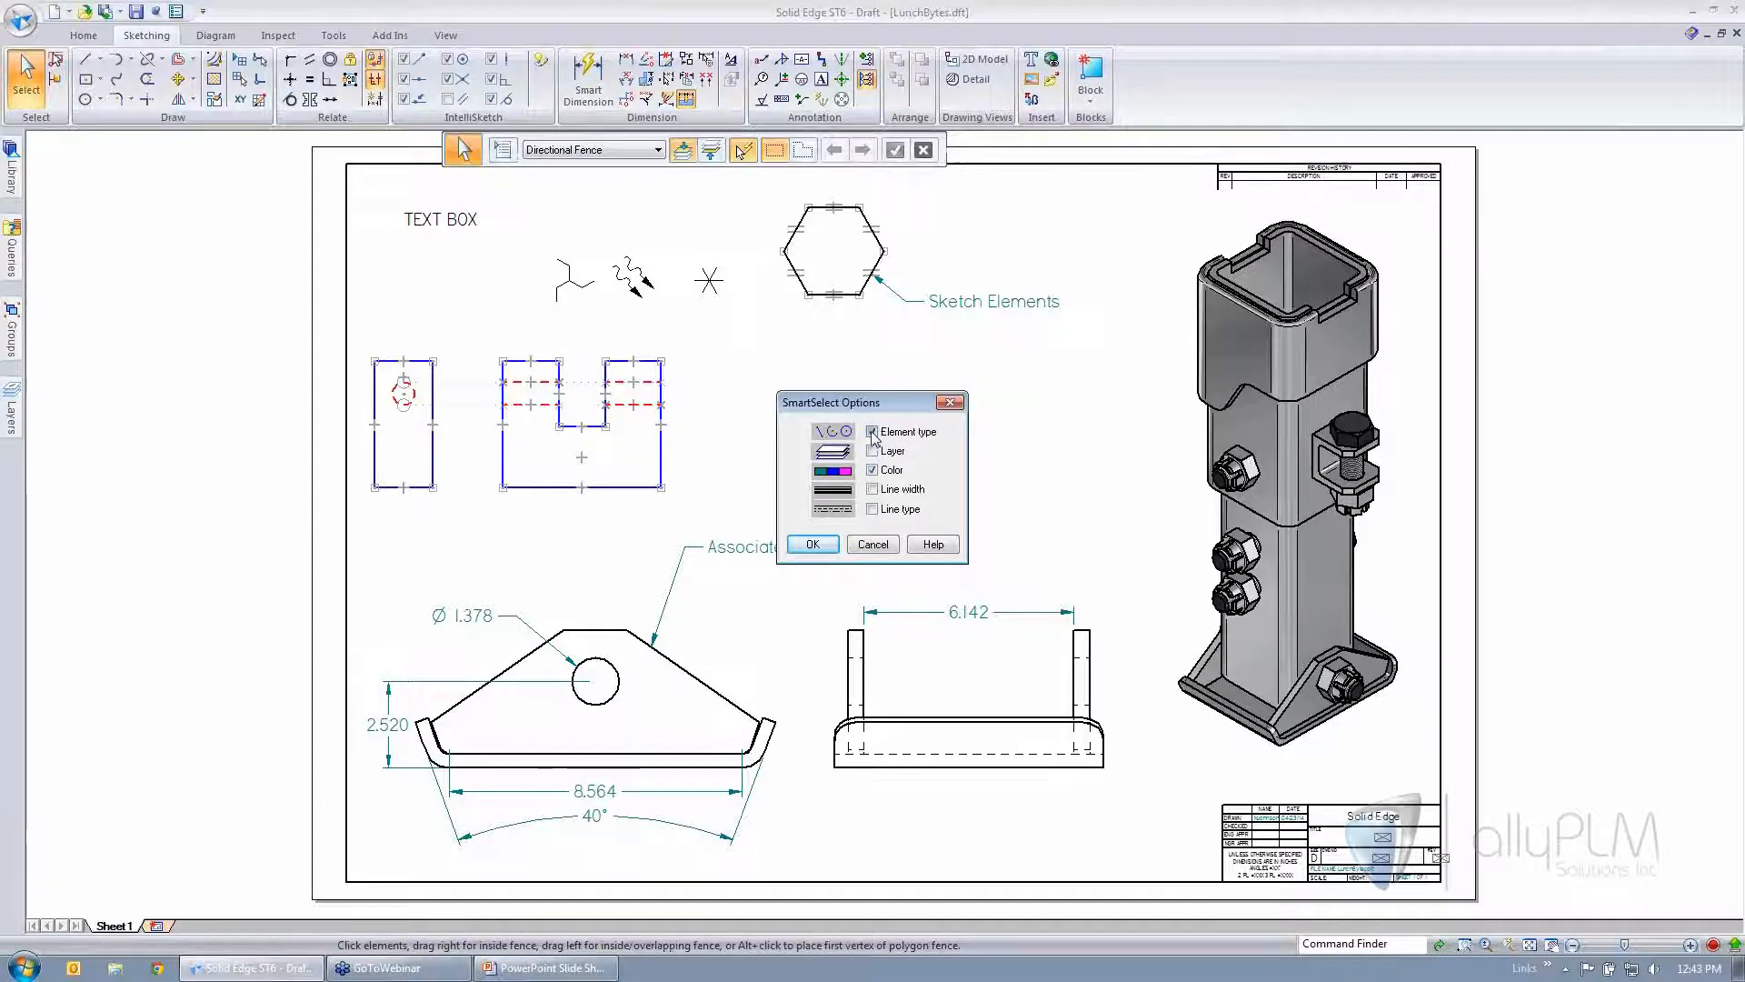
{"action": "left_click", "coordinate": [813, 543]}
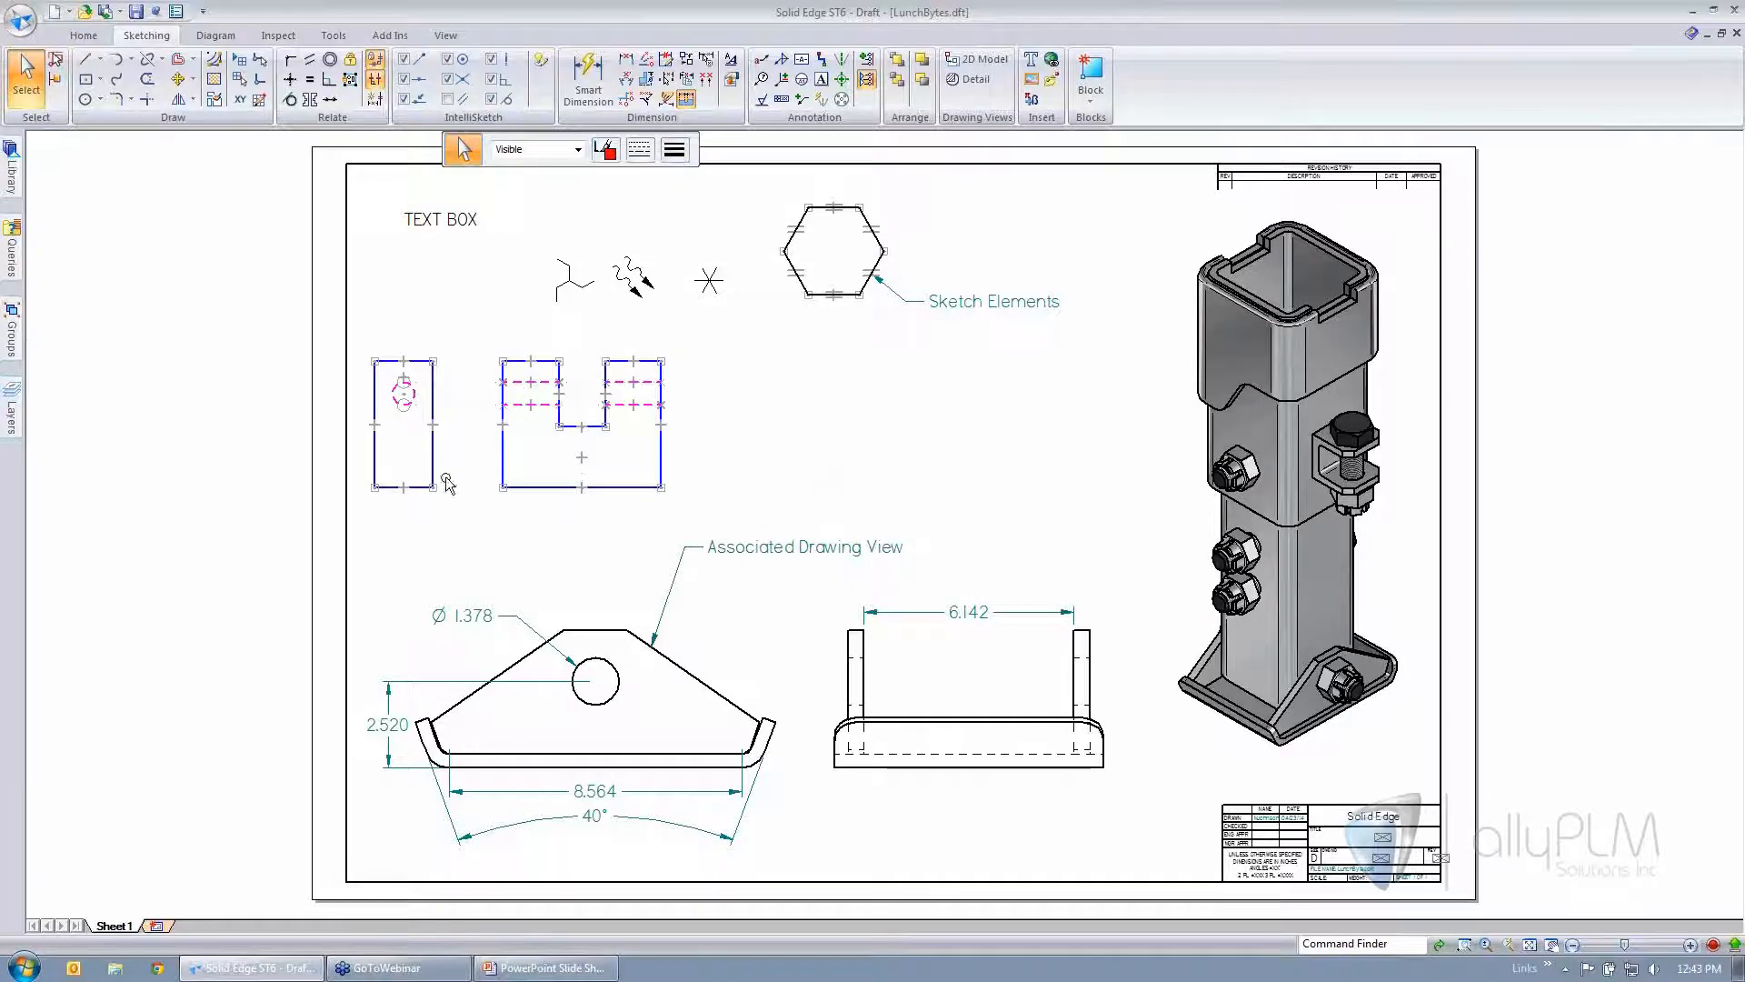
{"action": "left_click", "coordinate": [785, 399]}
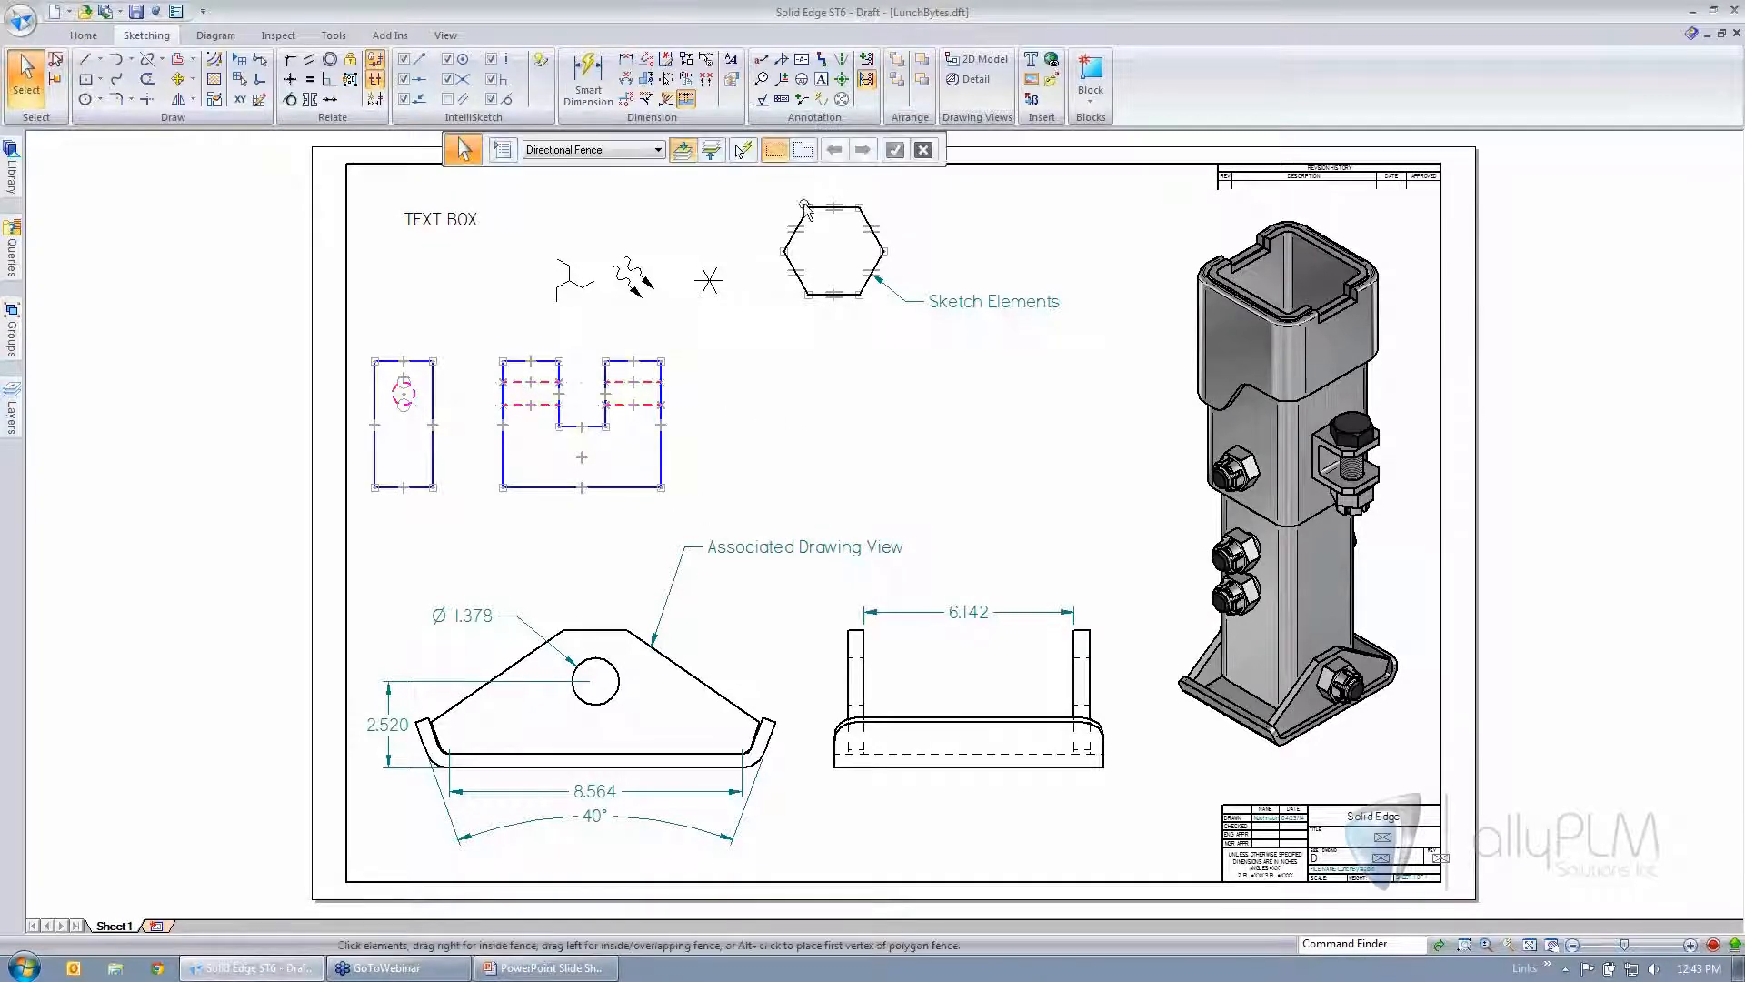
- Select all dimensions with SmartSelect by Element type from the hole diameter dimension, and set their driven dimension color to Dk Gray
{"action": "left_click", "coordinate": [742, 150]}
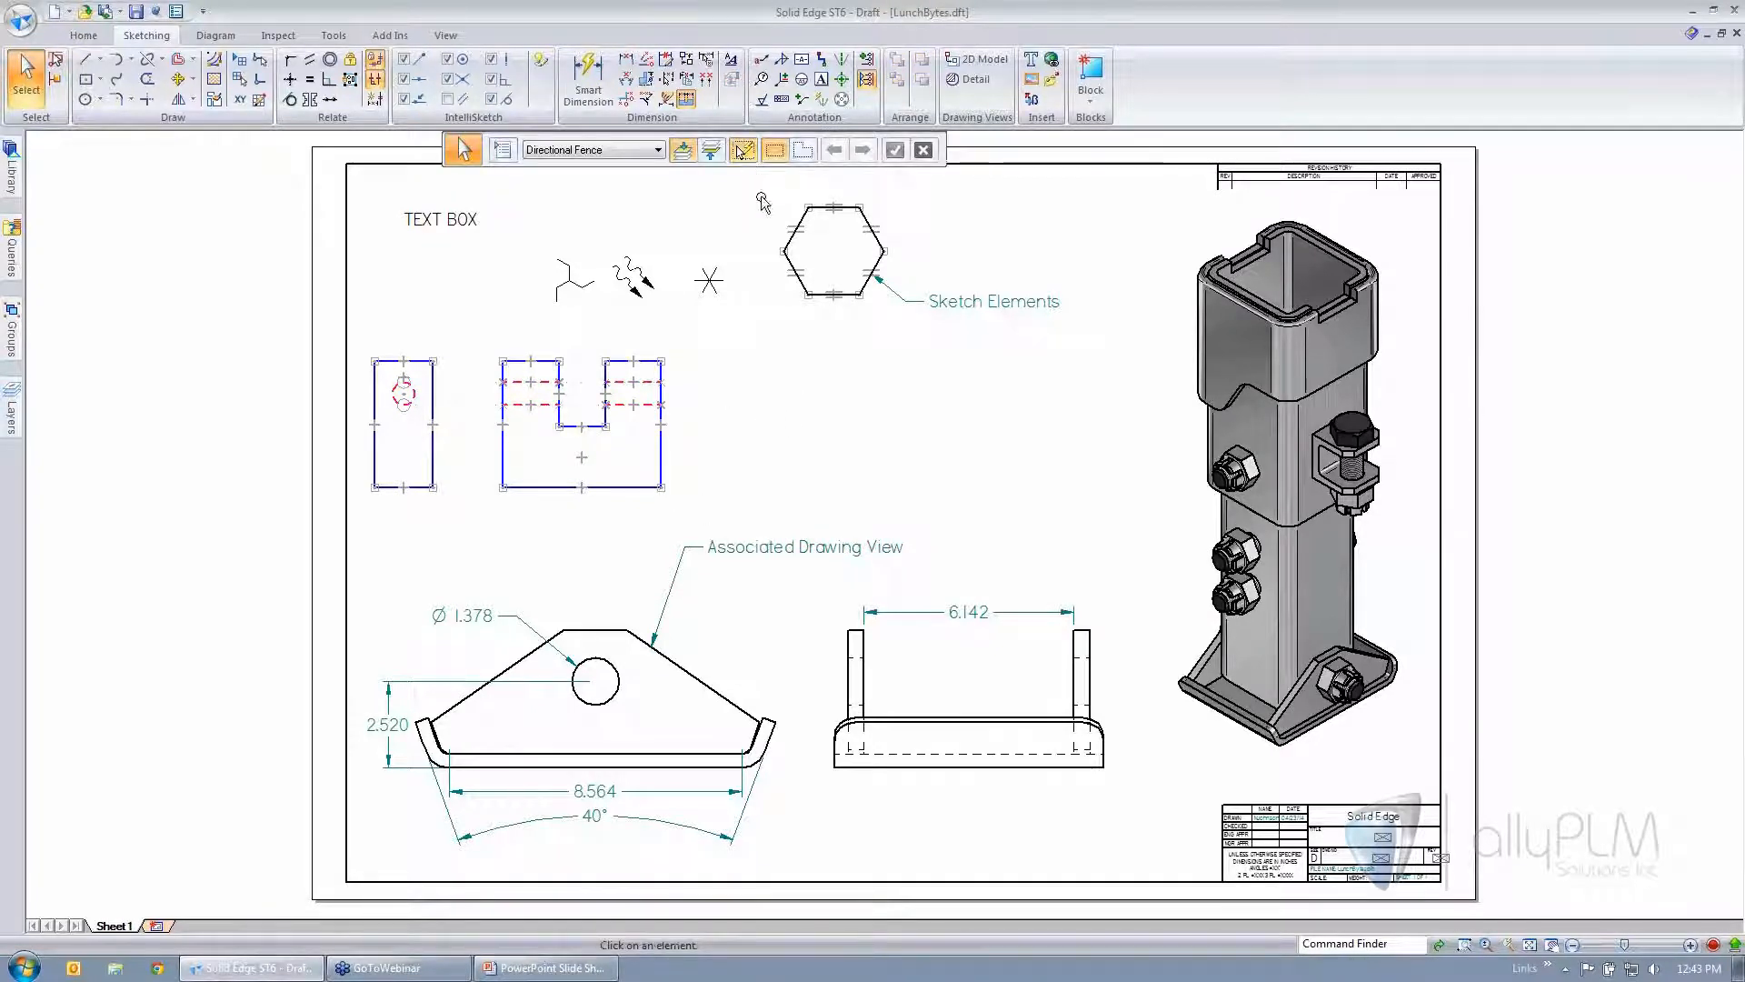
{"action": "left_click", "coordinate": [465, 614]}
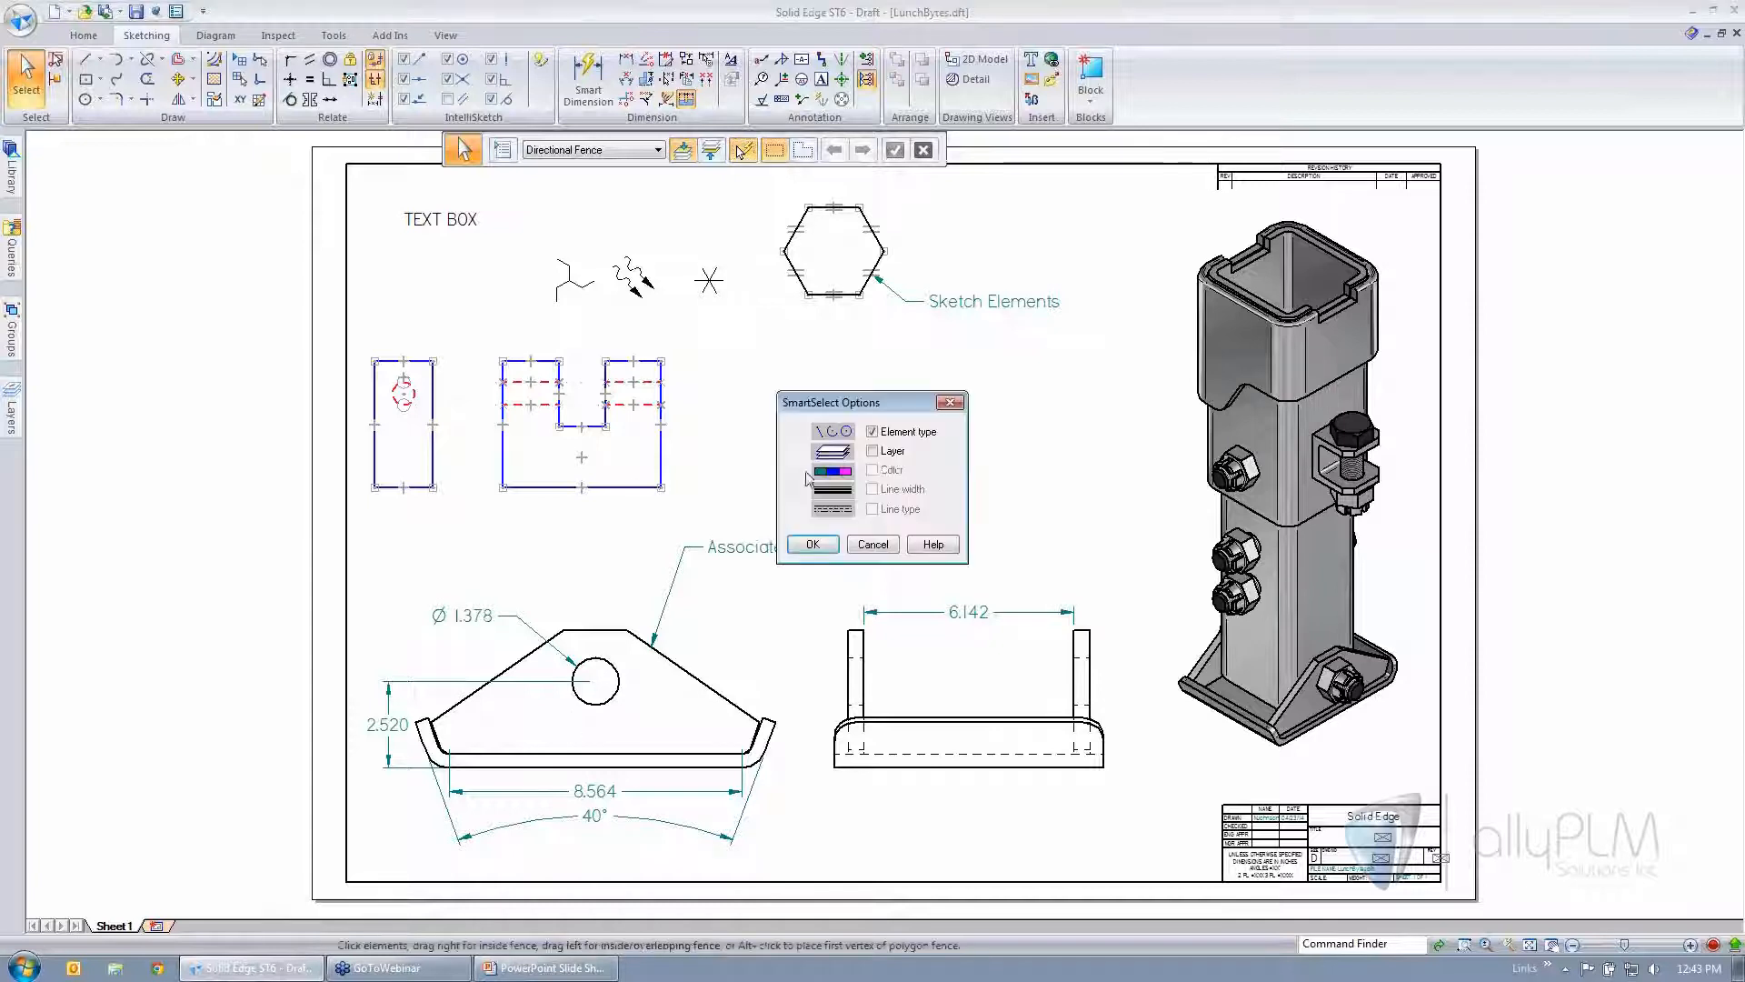
{"action": "left_click", "coordinate": [829, 546]}
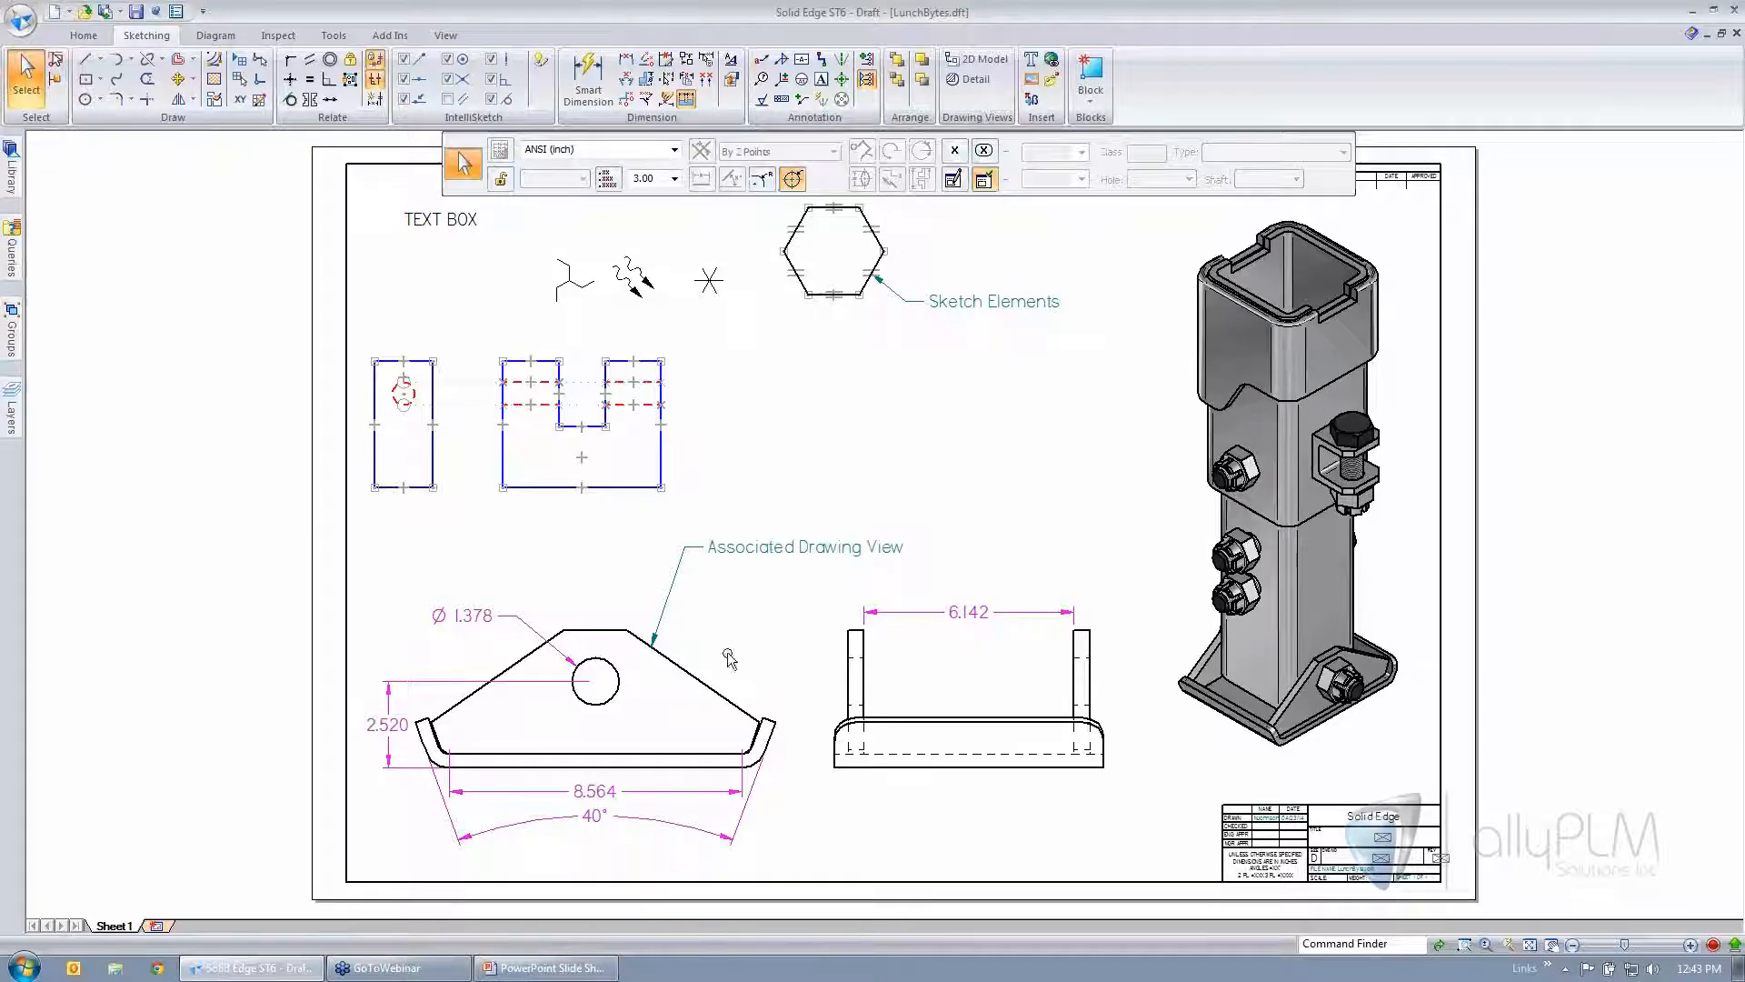
{"action": "left_click", "coordinate": [732, 82]}
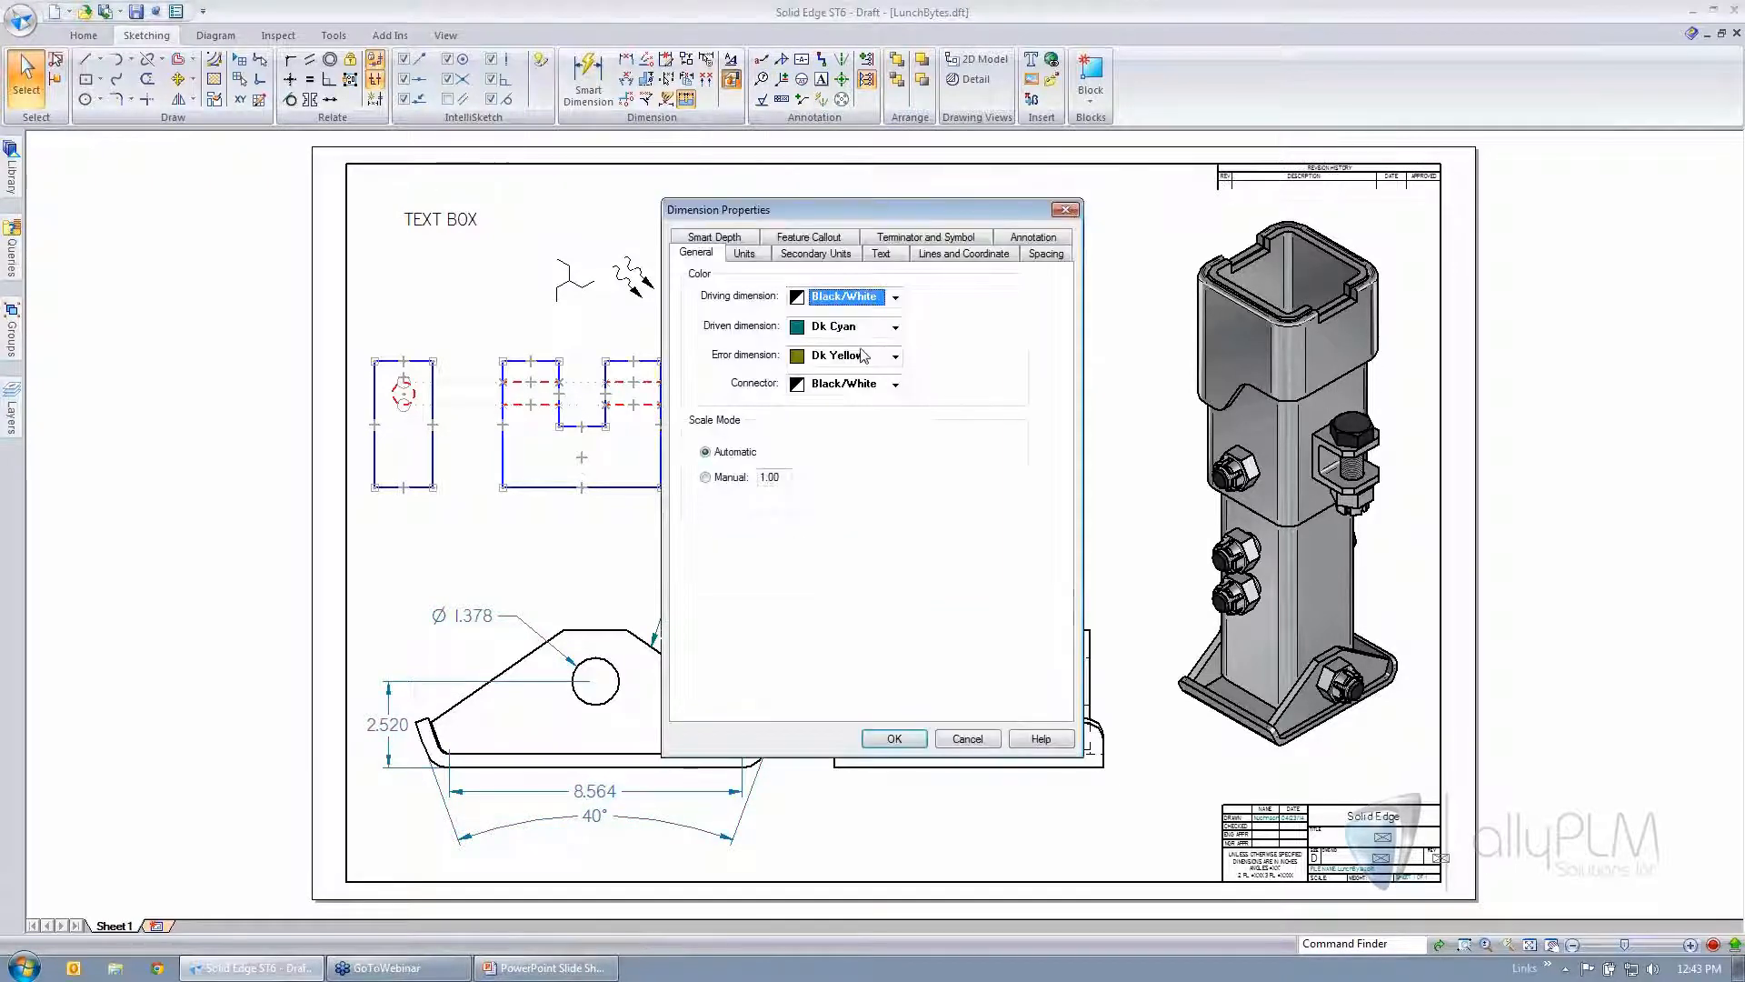
{"action": "left_click", "coordinate": [896, 327]}
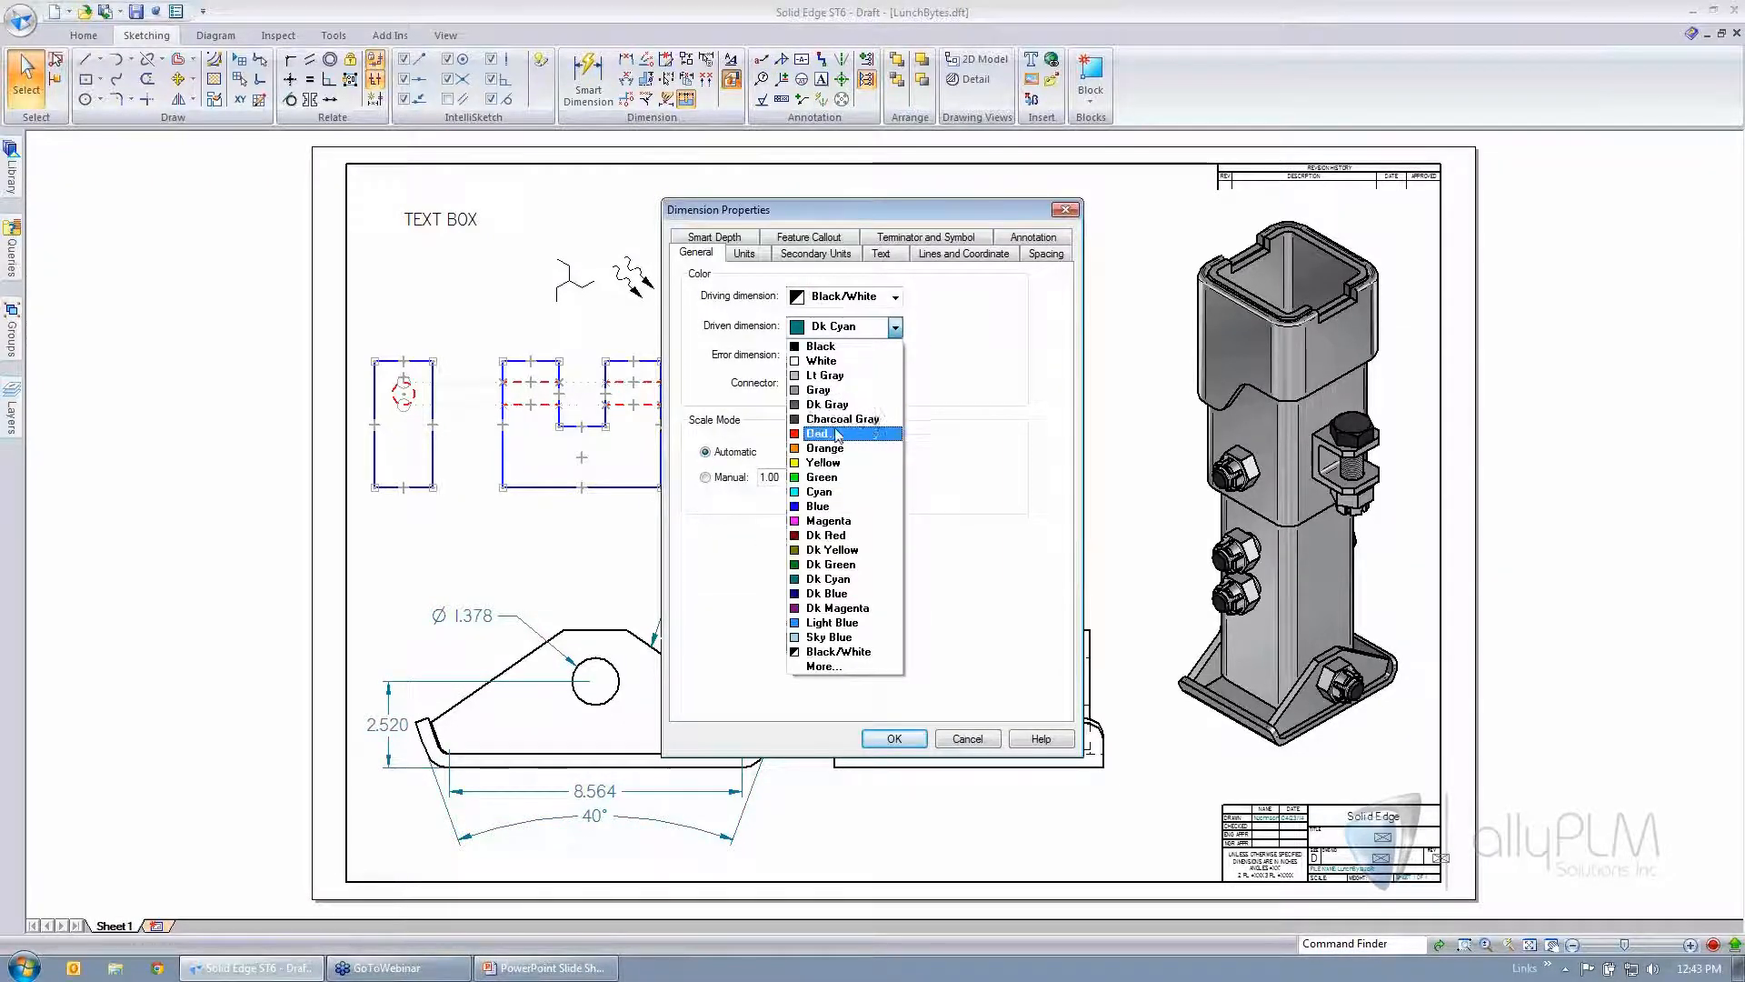
{"action": "left_click", "coordinate": [872, 404]}
{"action": "left_click", "coordinate": [896, 738]}
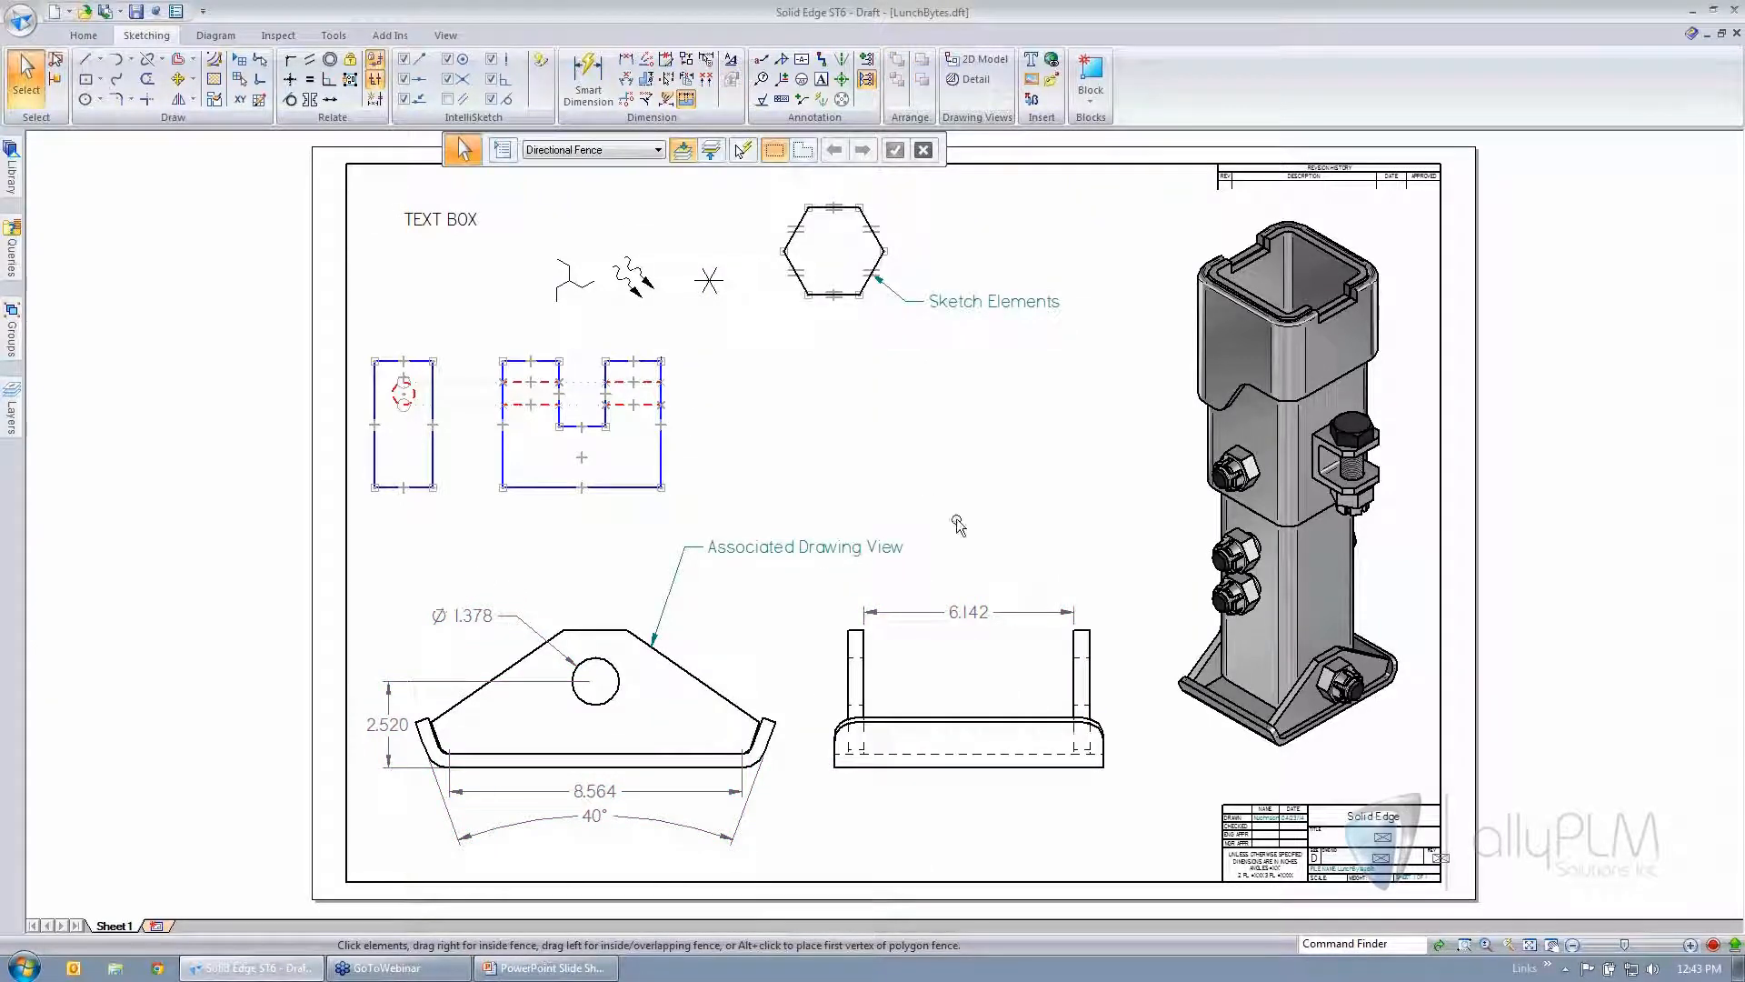
- Select all text callouts with SmartSelect using the Element type criterion, and clear the selection
{"action": "left_click", "coordinate": [744, 151]}
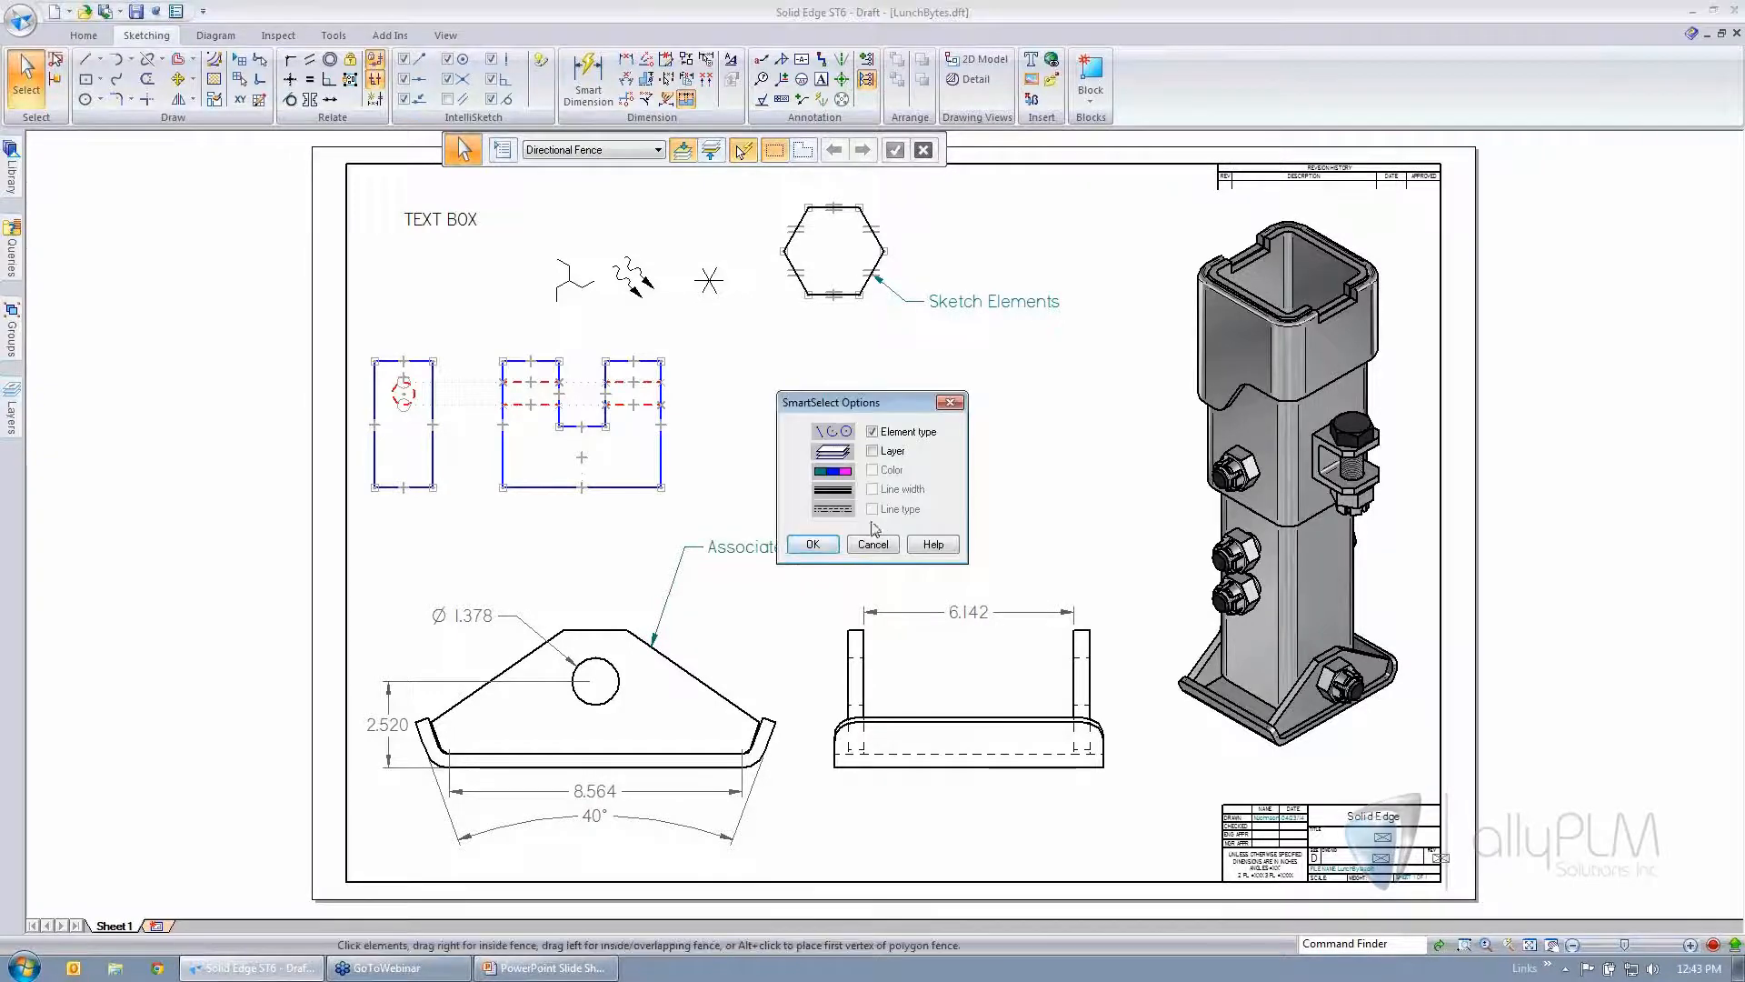
{"action": "left_click", "coordinate": [824, 549]}
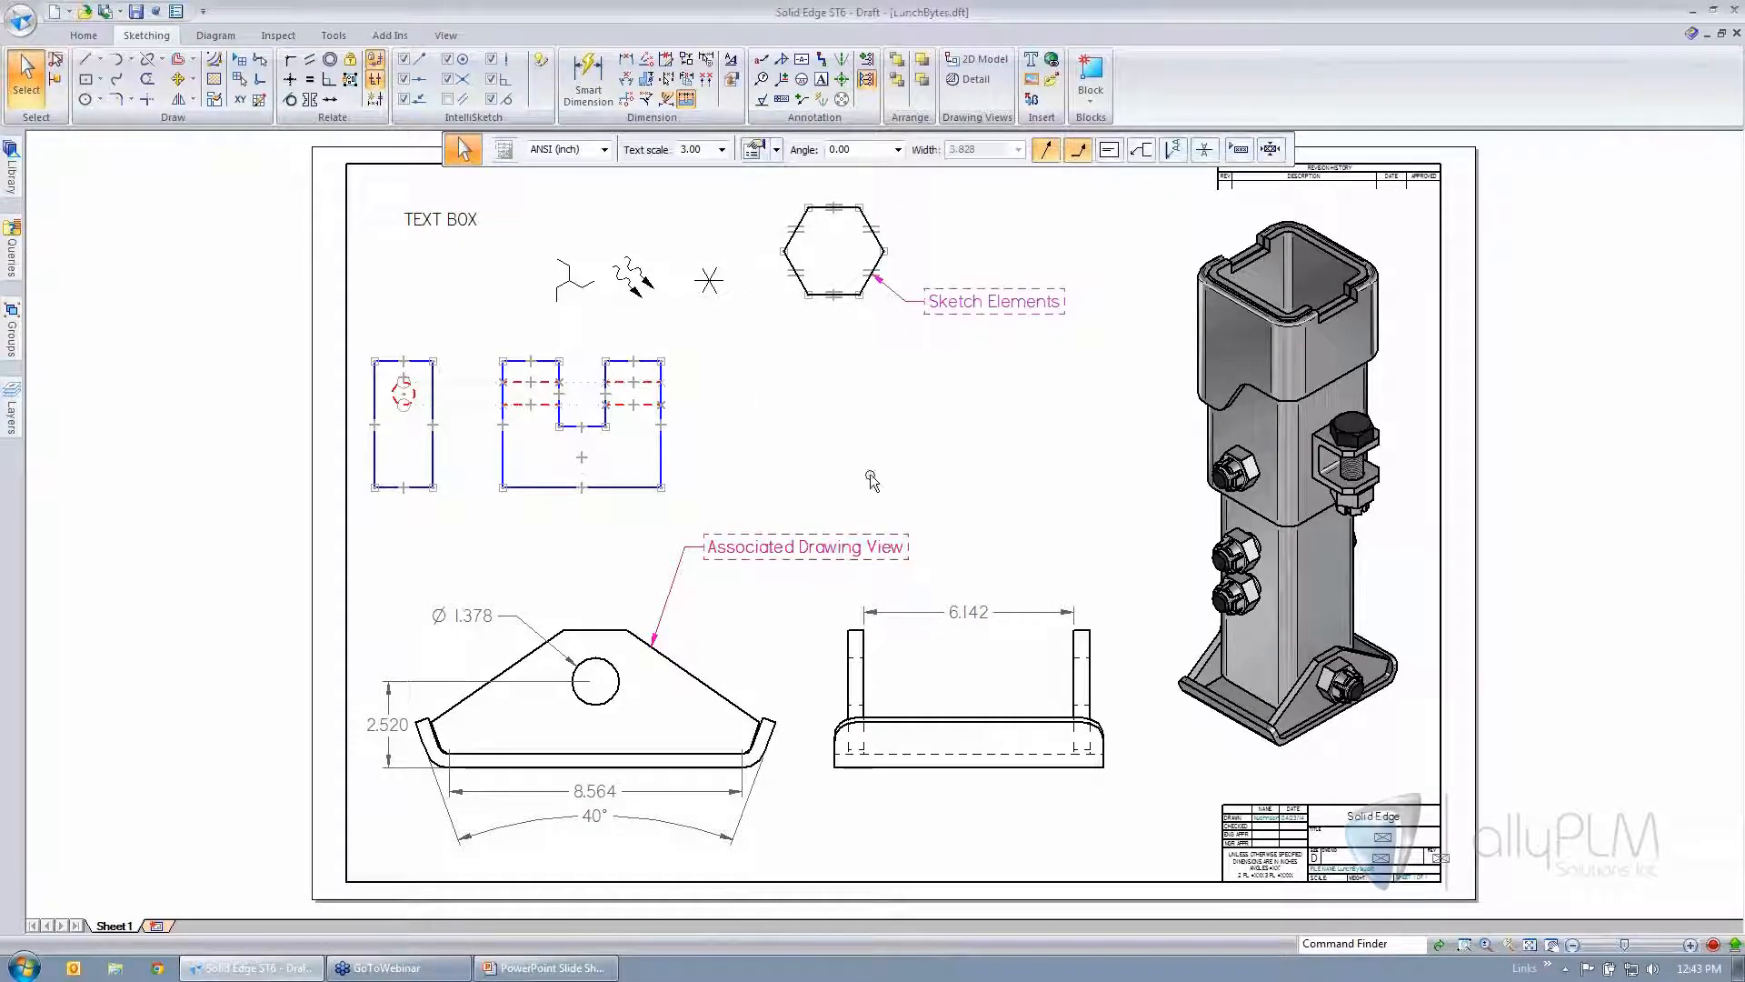
{"action": "left_click", "coordinate": [727, 372]}
- Select all objects on the sheet, delete them while declining to delete the drawing views, and restore the sheet's original contents and dimension color
{"action": "scroll", "coordinate": [727, 373], "scroll_direction": "down", "scroll_amount": 4}
{"action": "scroll", "coordinate": [727, 373], "scroll_direction": "up", "scroll_amount": 2}
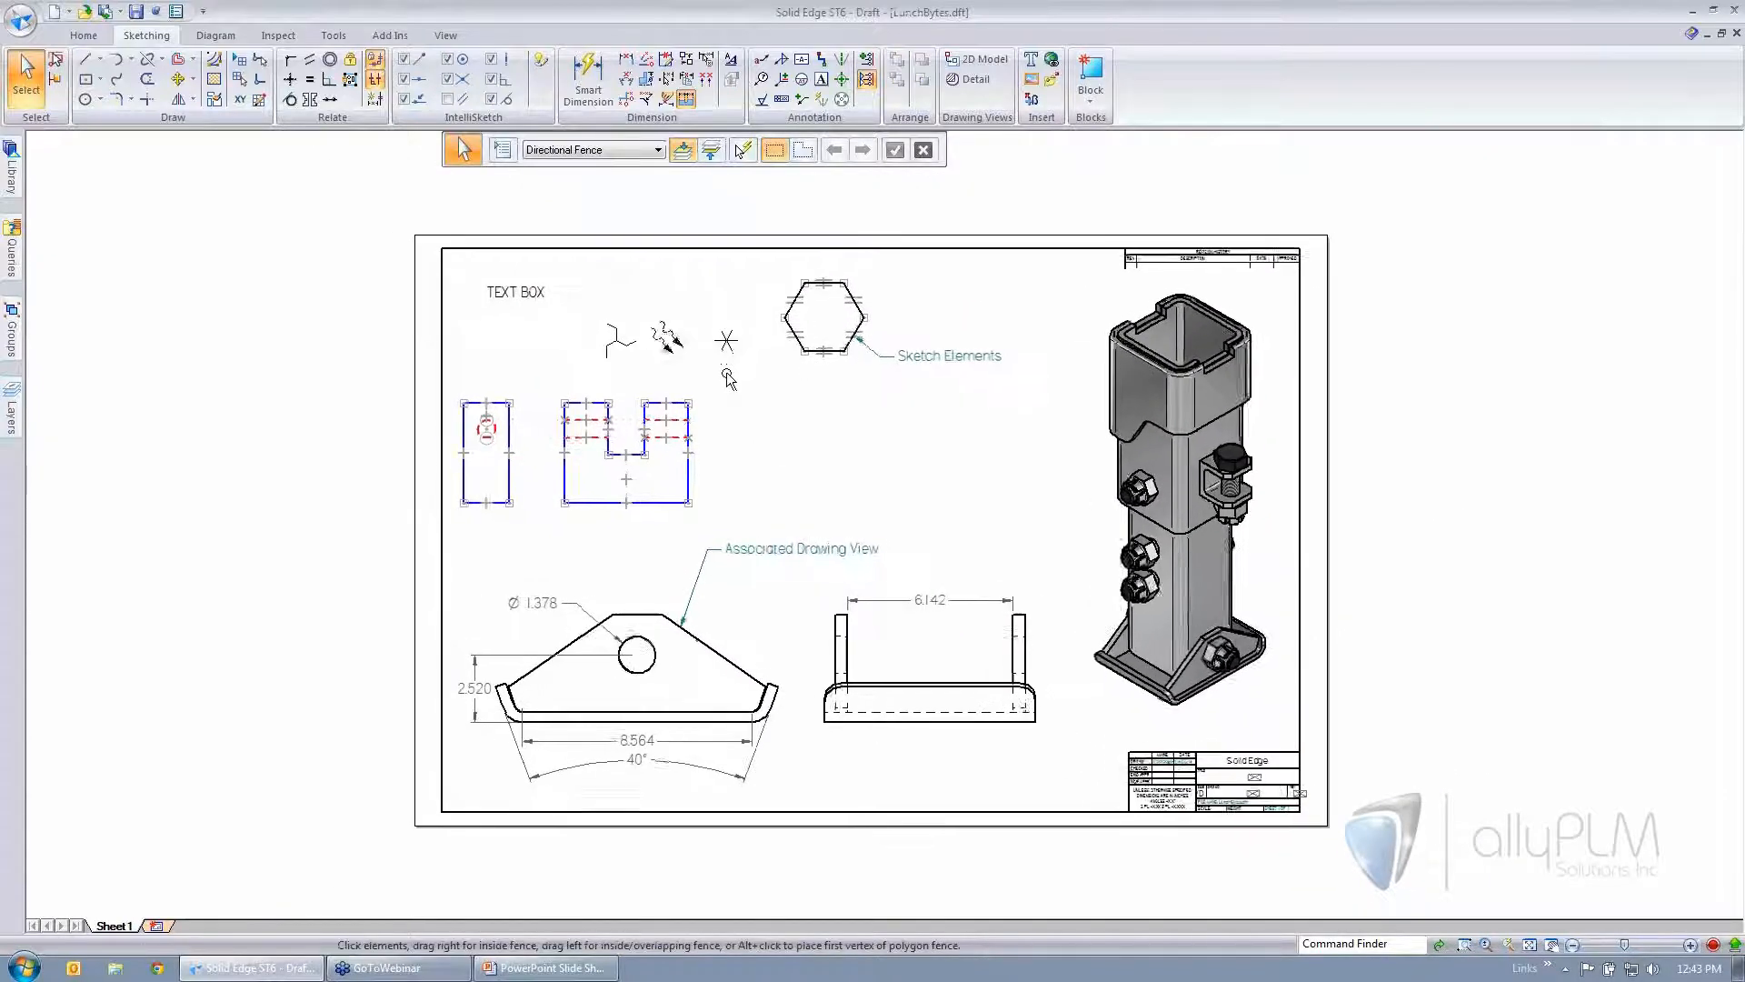
{"action": "scroll", "coordinate": [887, 446], "scroll_direction": "up", "scroll_amount": 1}
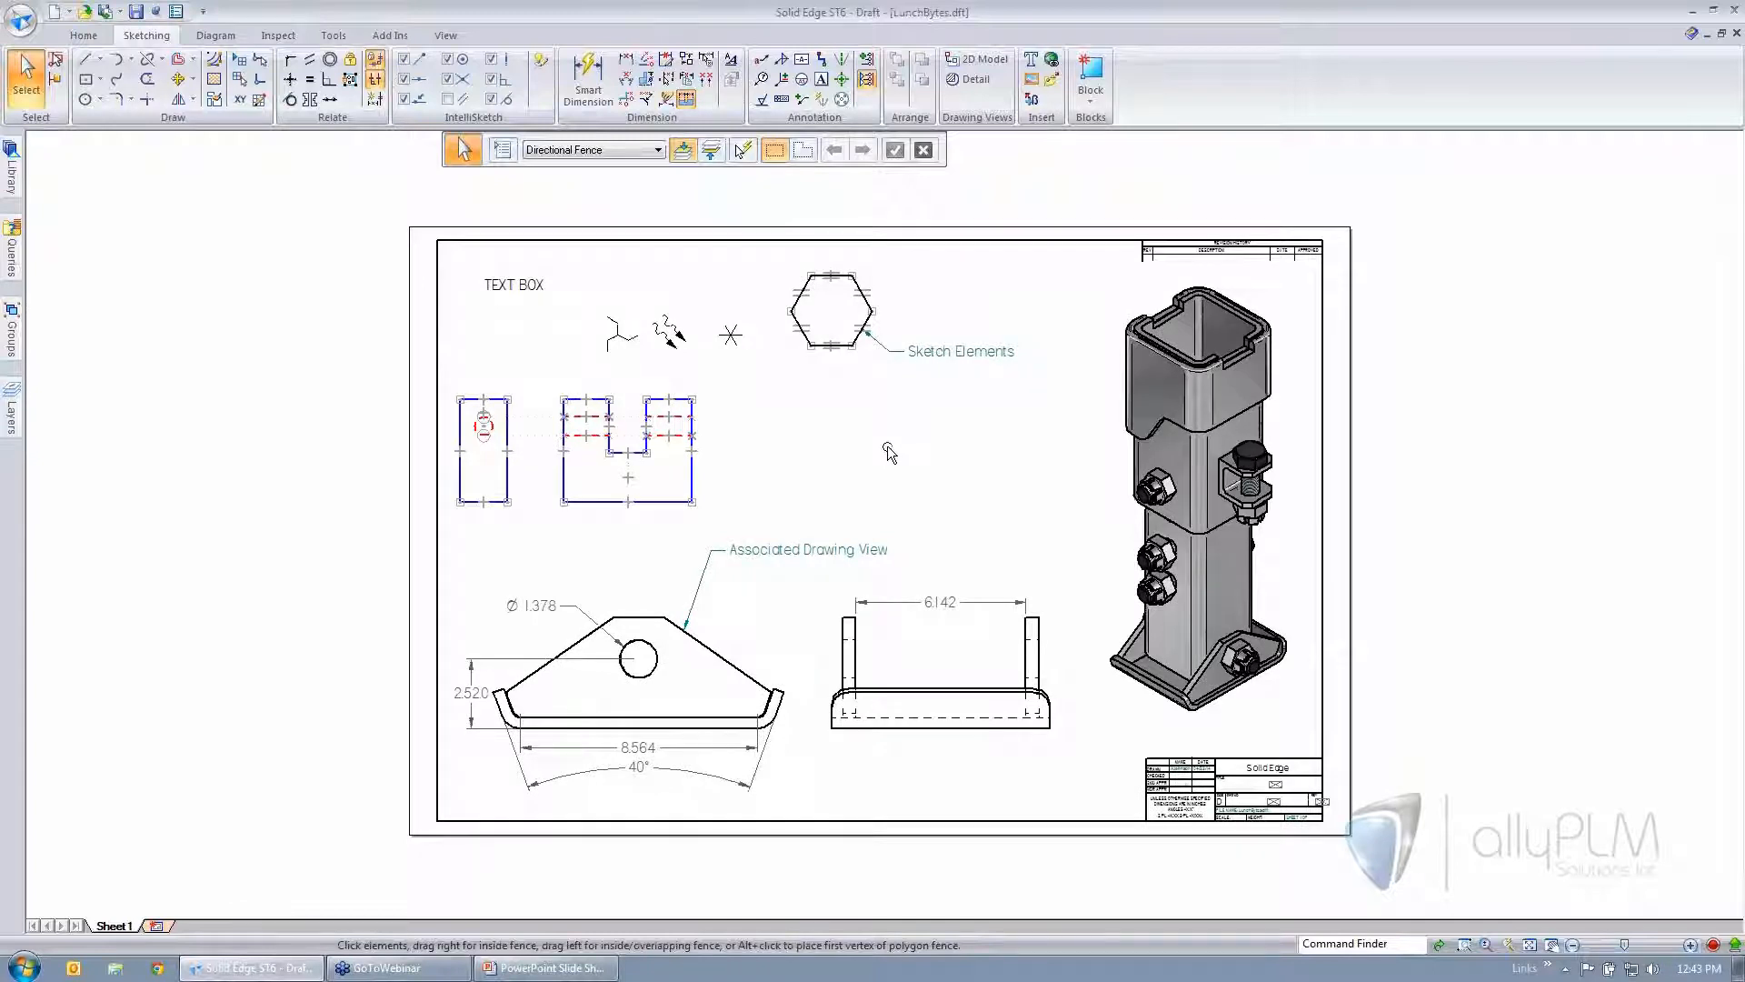
{"action": "scroll", "coordinate": [893, 455], "scroll_direction": "up", "scroll_amount": 2}
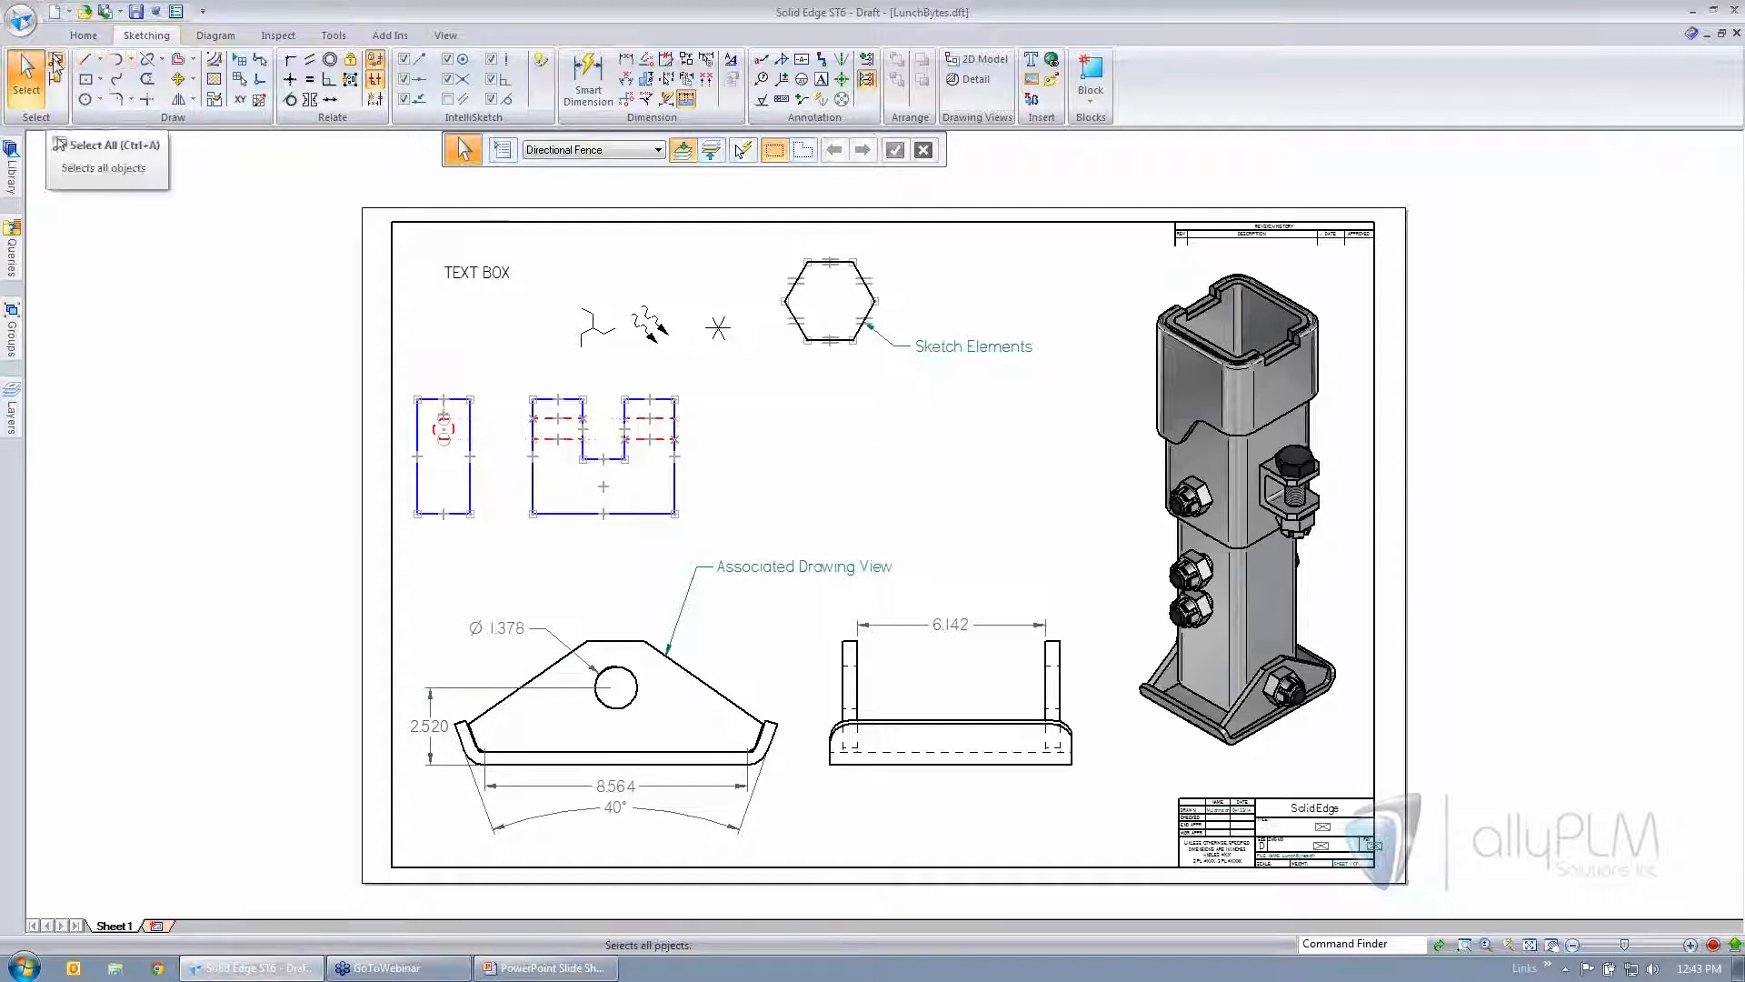
{"action": "left_click", "coordinate": [55, 61]}
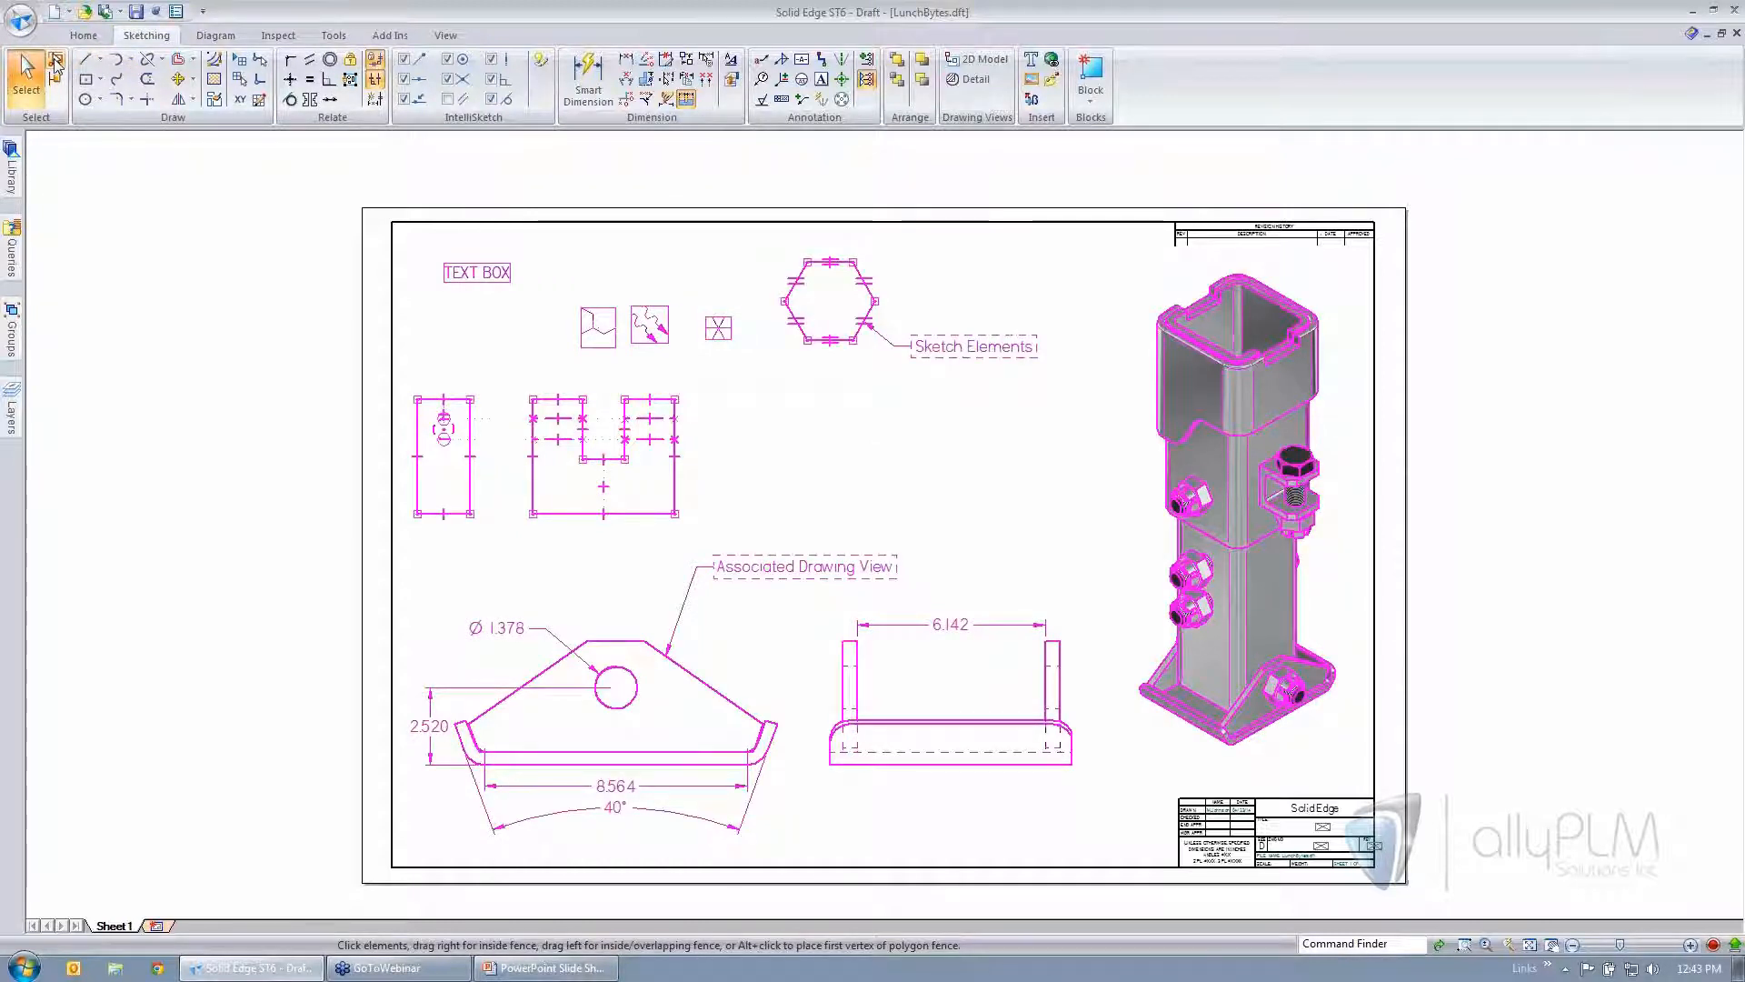
{"action": "scroll", "coordinate": [382, 273], "scroll_direction": "down", "scroll_amount": 1}
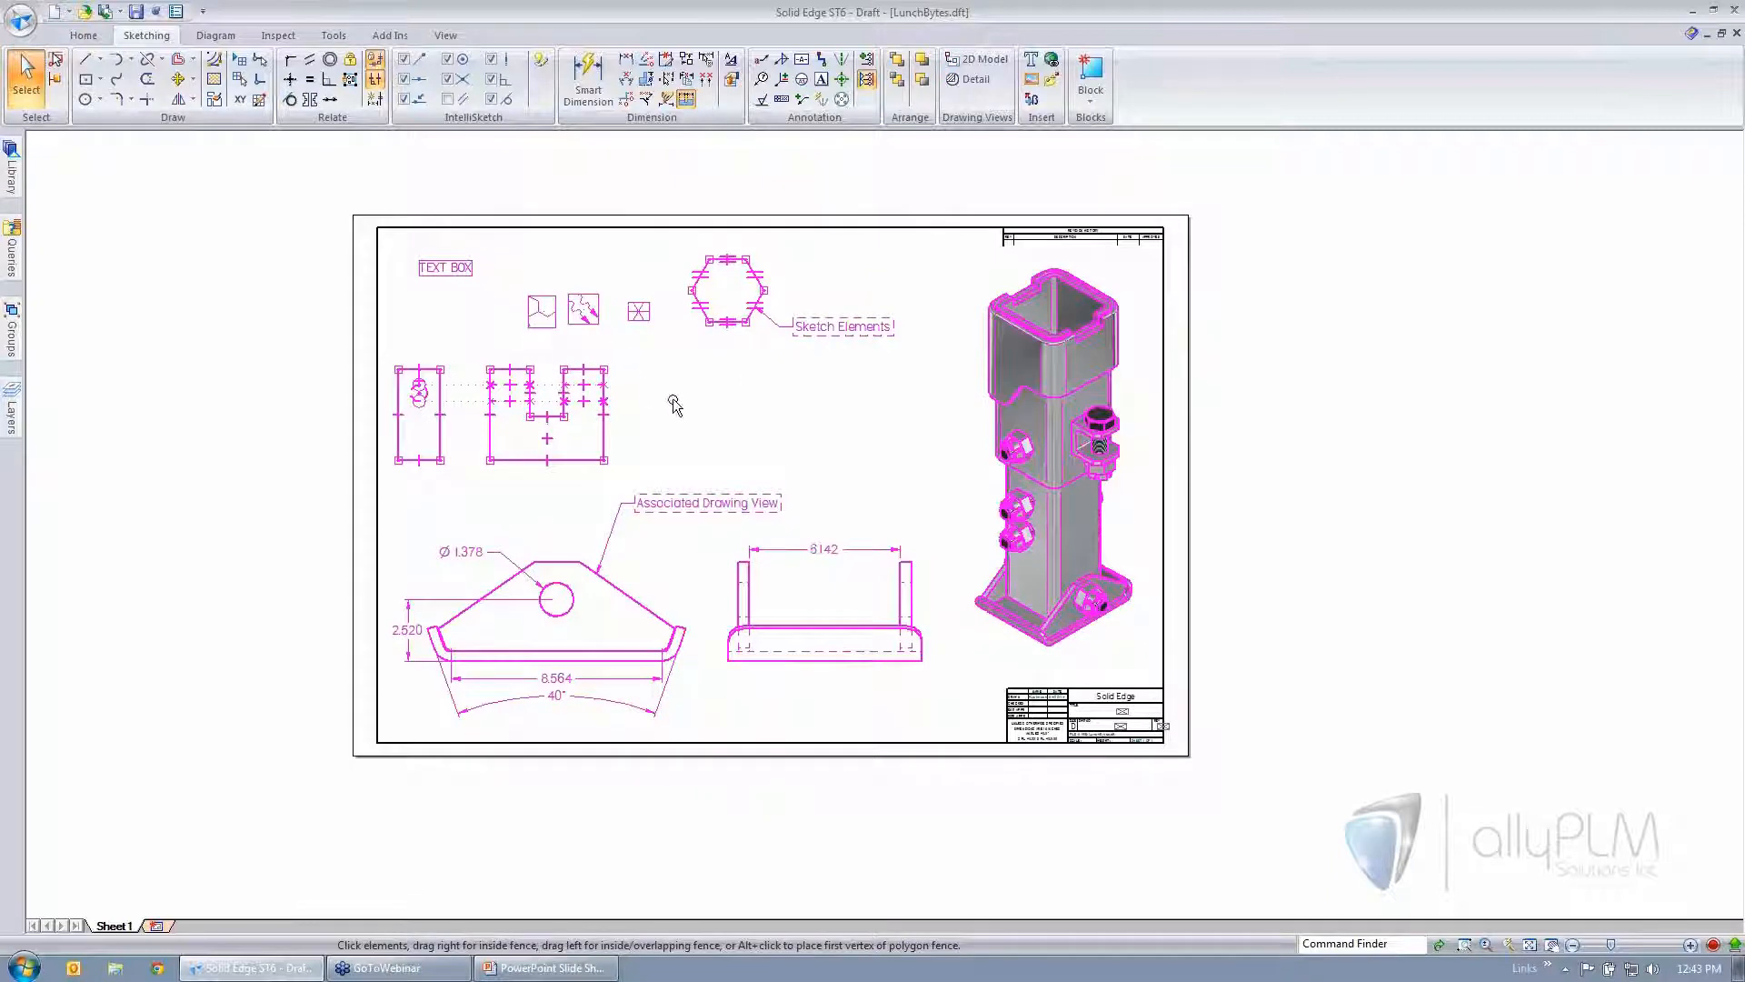
{"action": "key", "text": "Delete"}
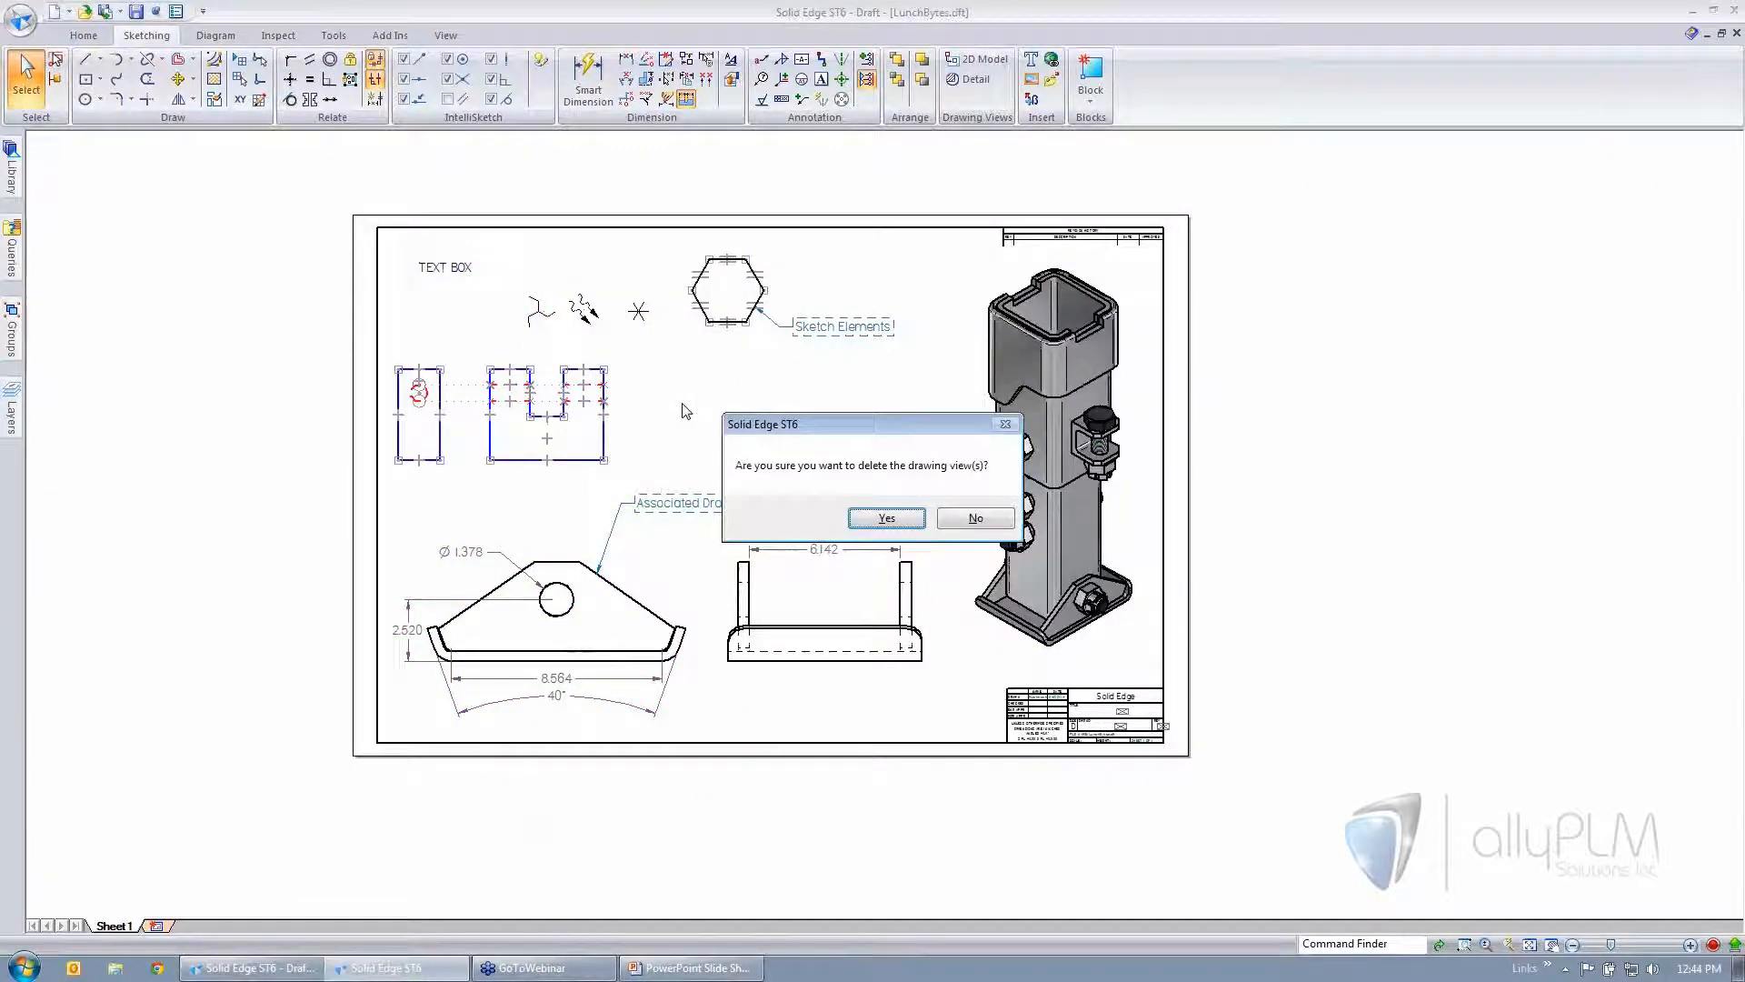
{"action": "left_click_drag", "start_coordinate": [892, 424], "coordinate": [804, 370]}
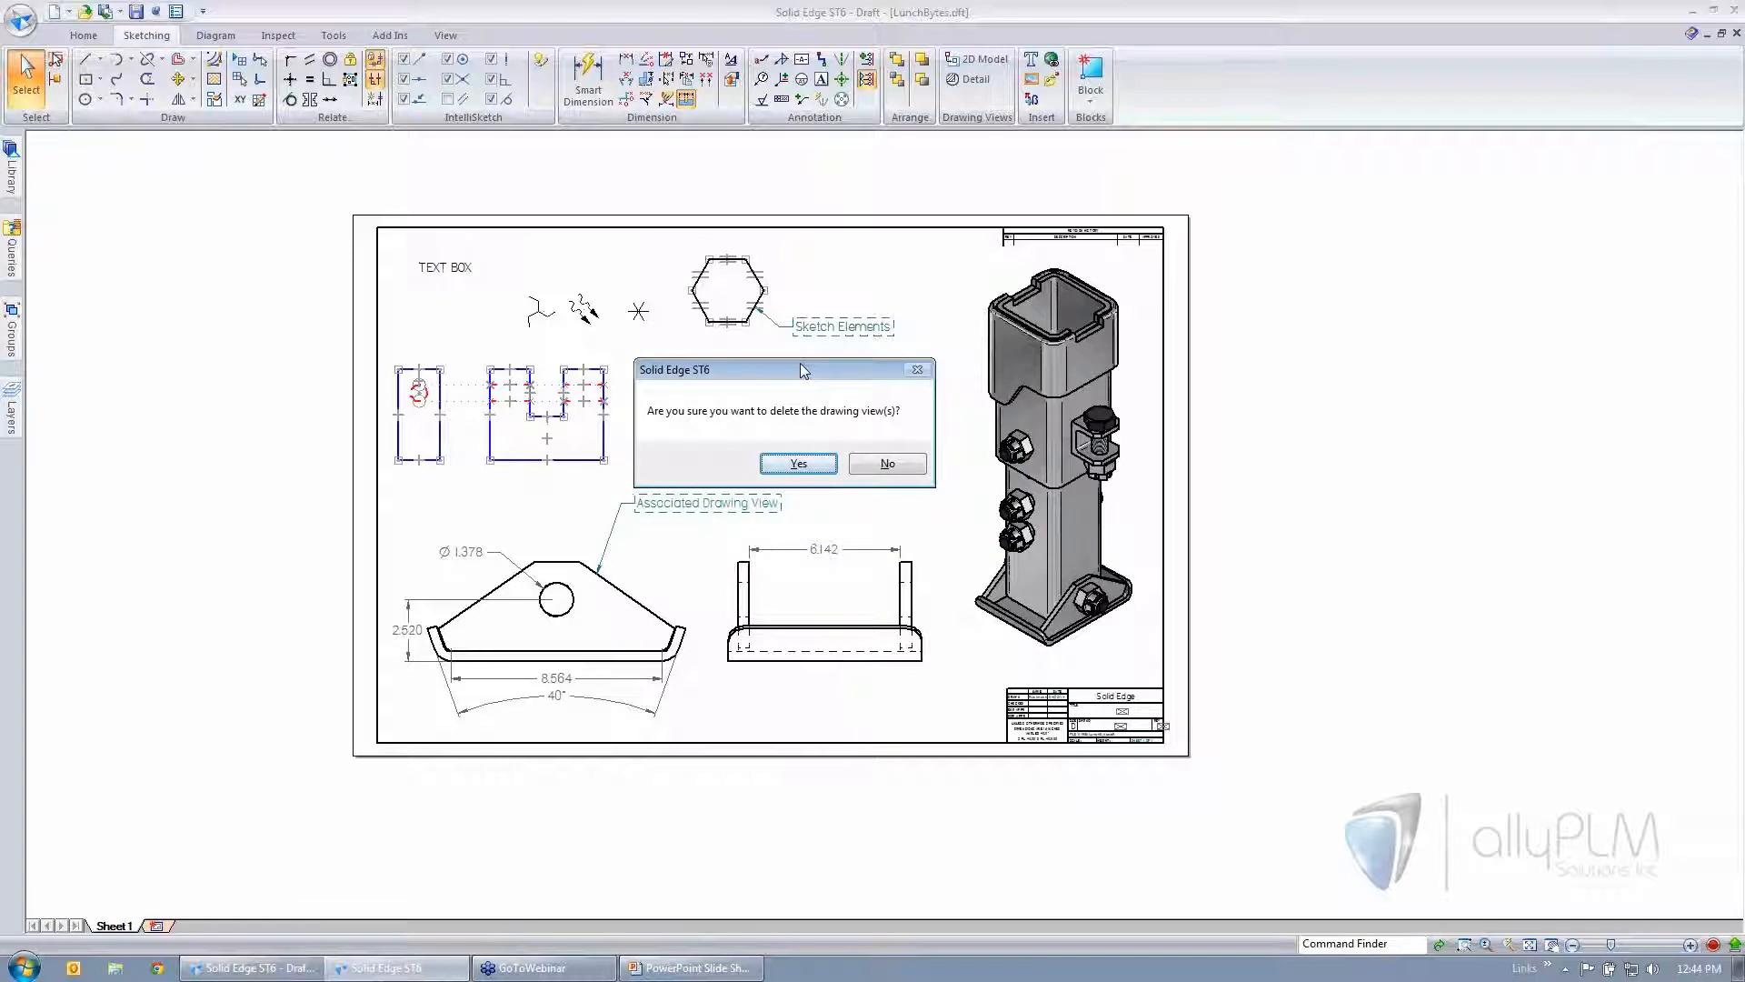
{"action": "left_click", "coordinate": [882, 462]}
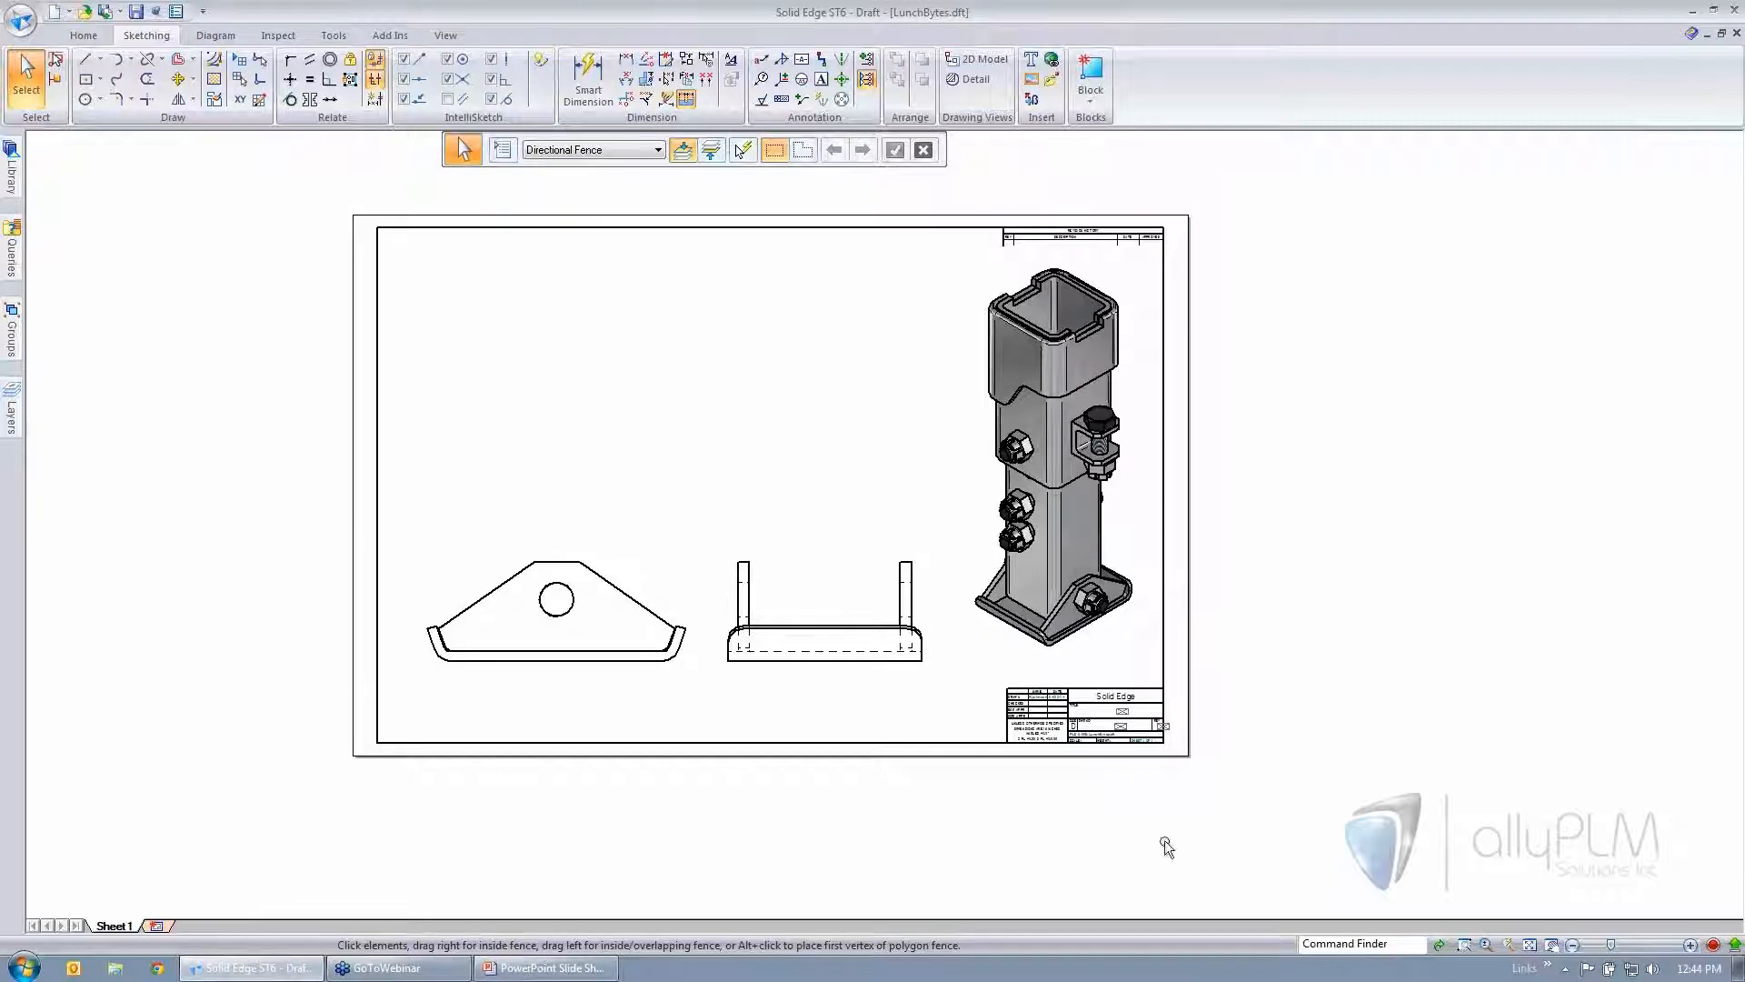
{"action": "left_click", "coordinate": [375, 80]}
{"action": "scroll", "coordinate": [805, 472], "scroll_direction": "up", "scroll_amount": 2}
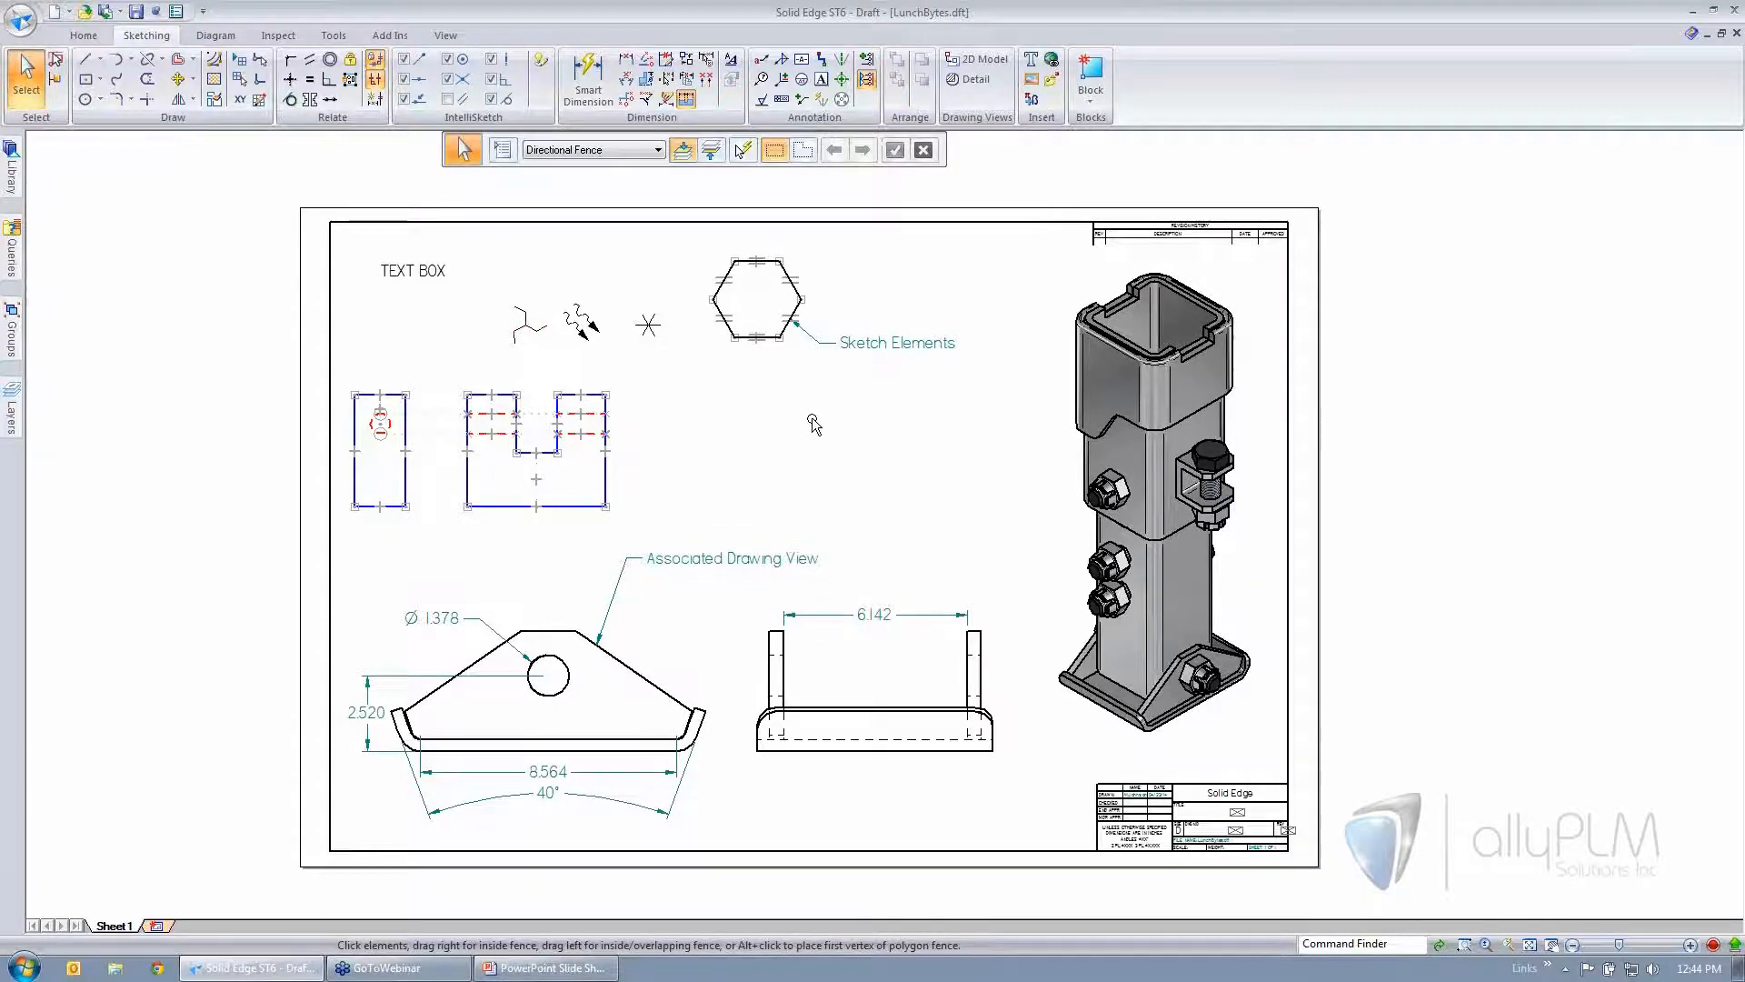
- Open the LunchBytes assembly from the shaded isometric drawing view, and open its upper mount part Mount1.par
{"action": "double_click", "coordinate": [1158, 362]}
{"action": "left_click", "coordinate": [888, 324]}
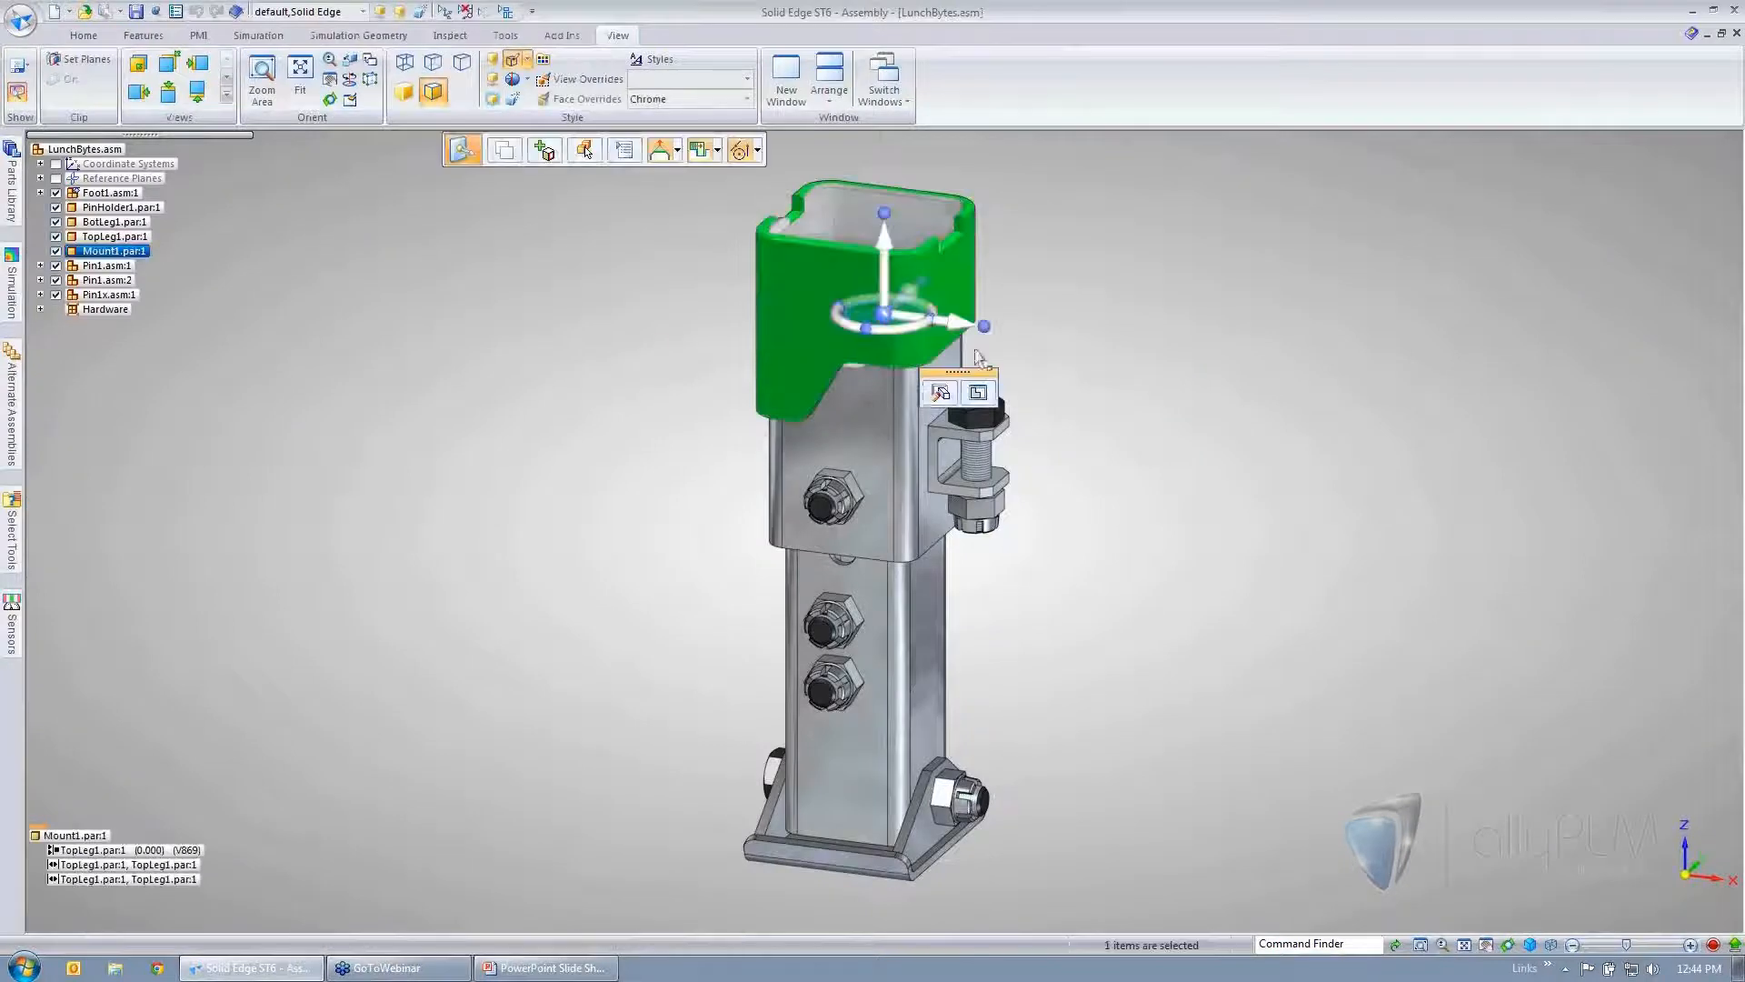
{"action": "right_click", "coordinate": [500, 336]}
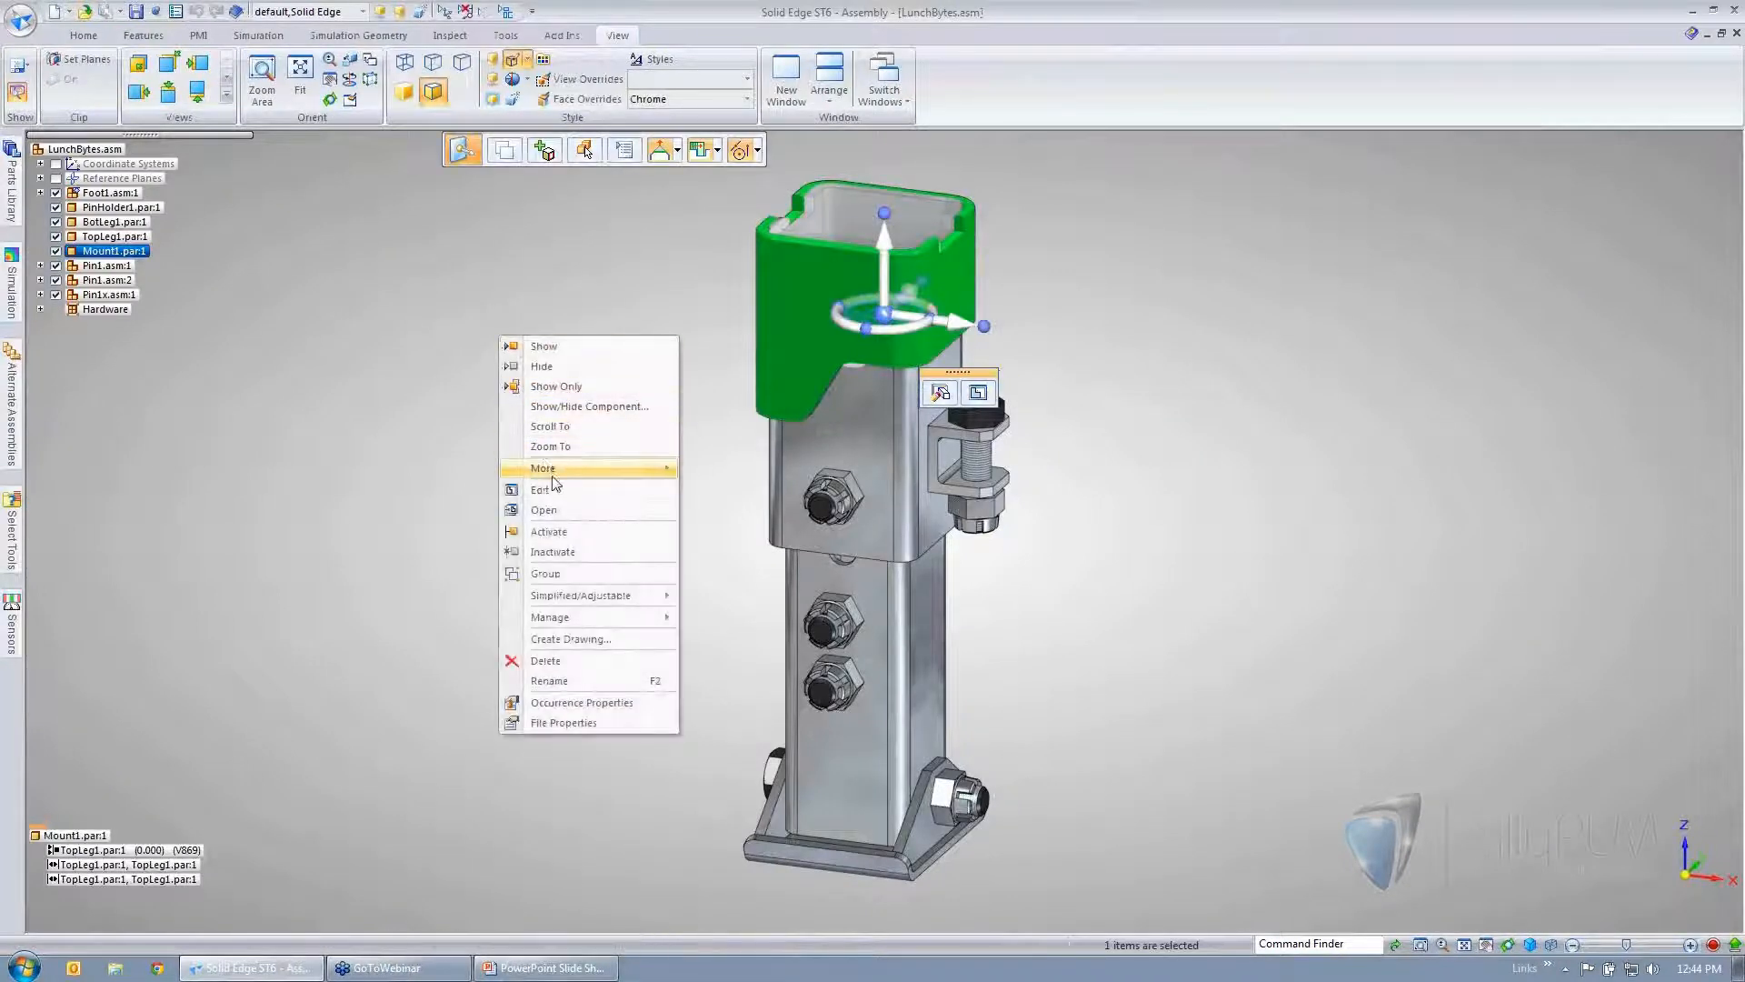
{"action": "left_click", "coordinate": [569, 512]}
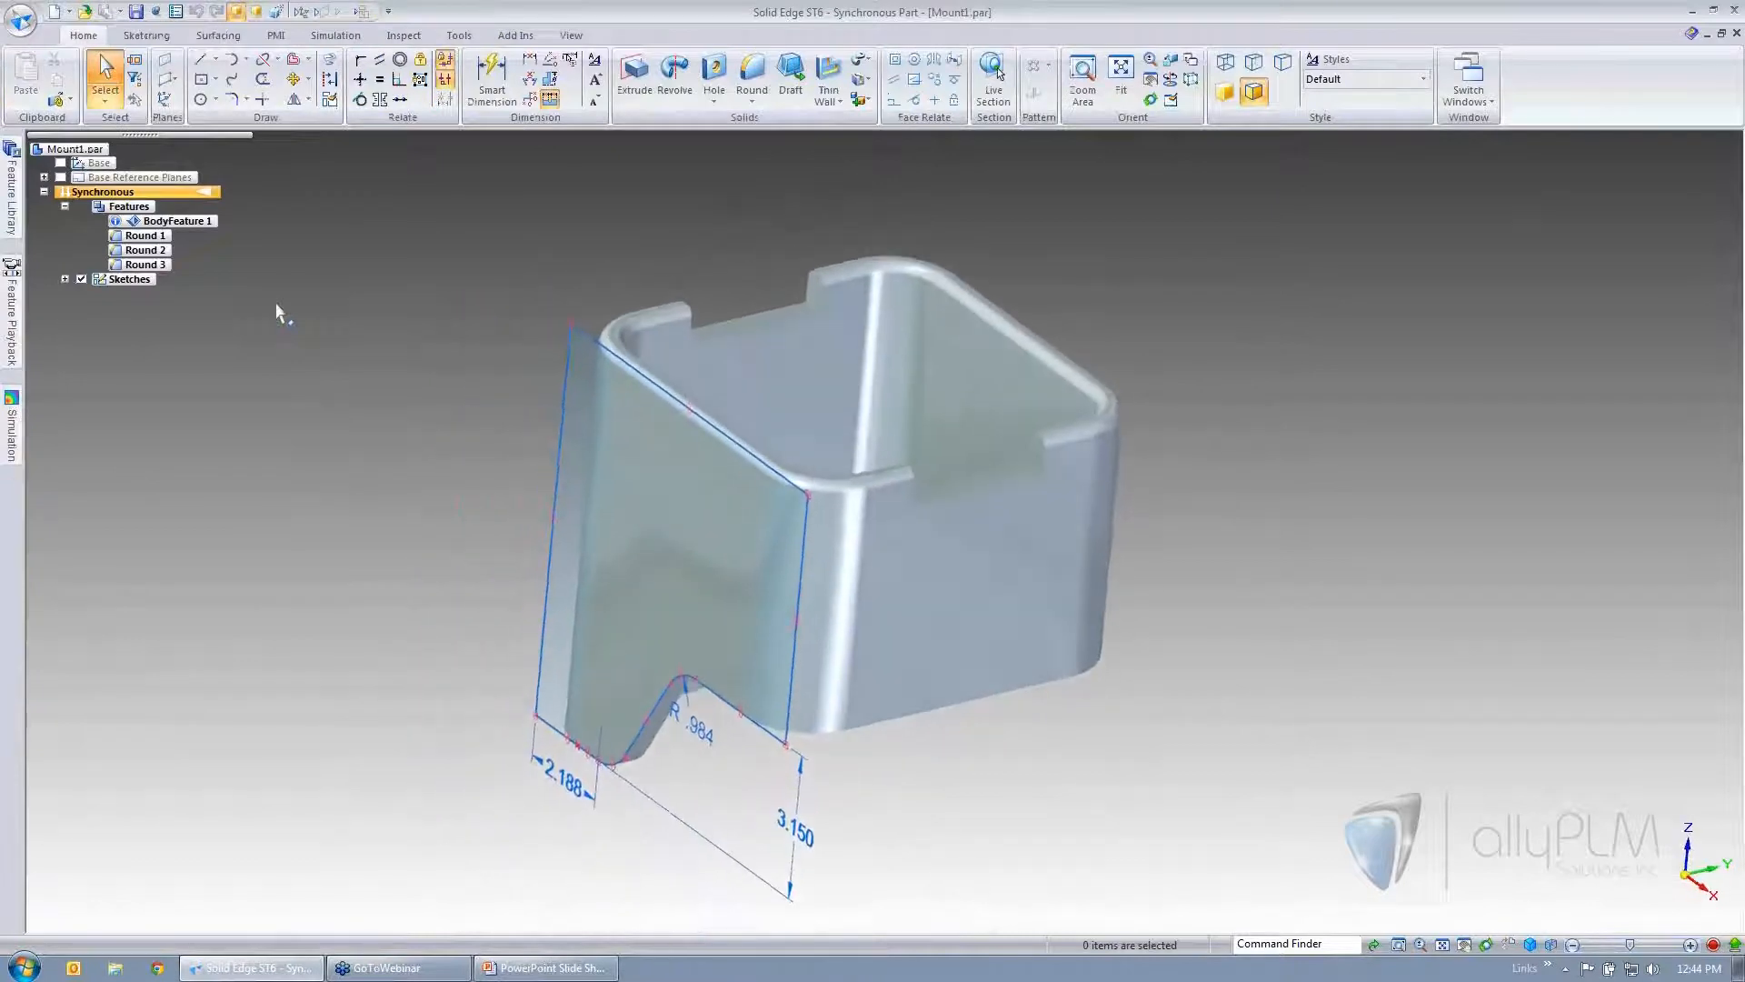
- In Selection Manager Mode, select the mount's inner cavity faces by recognizing the cutout from an inner wall face, and clear the selection
{"action": "left_click", "coordinate": [106, 100]}
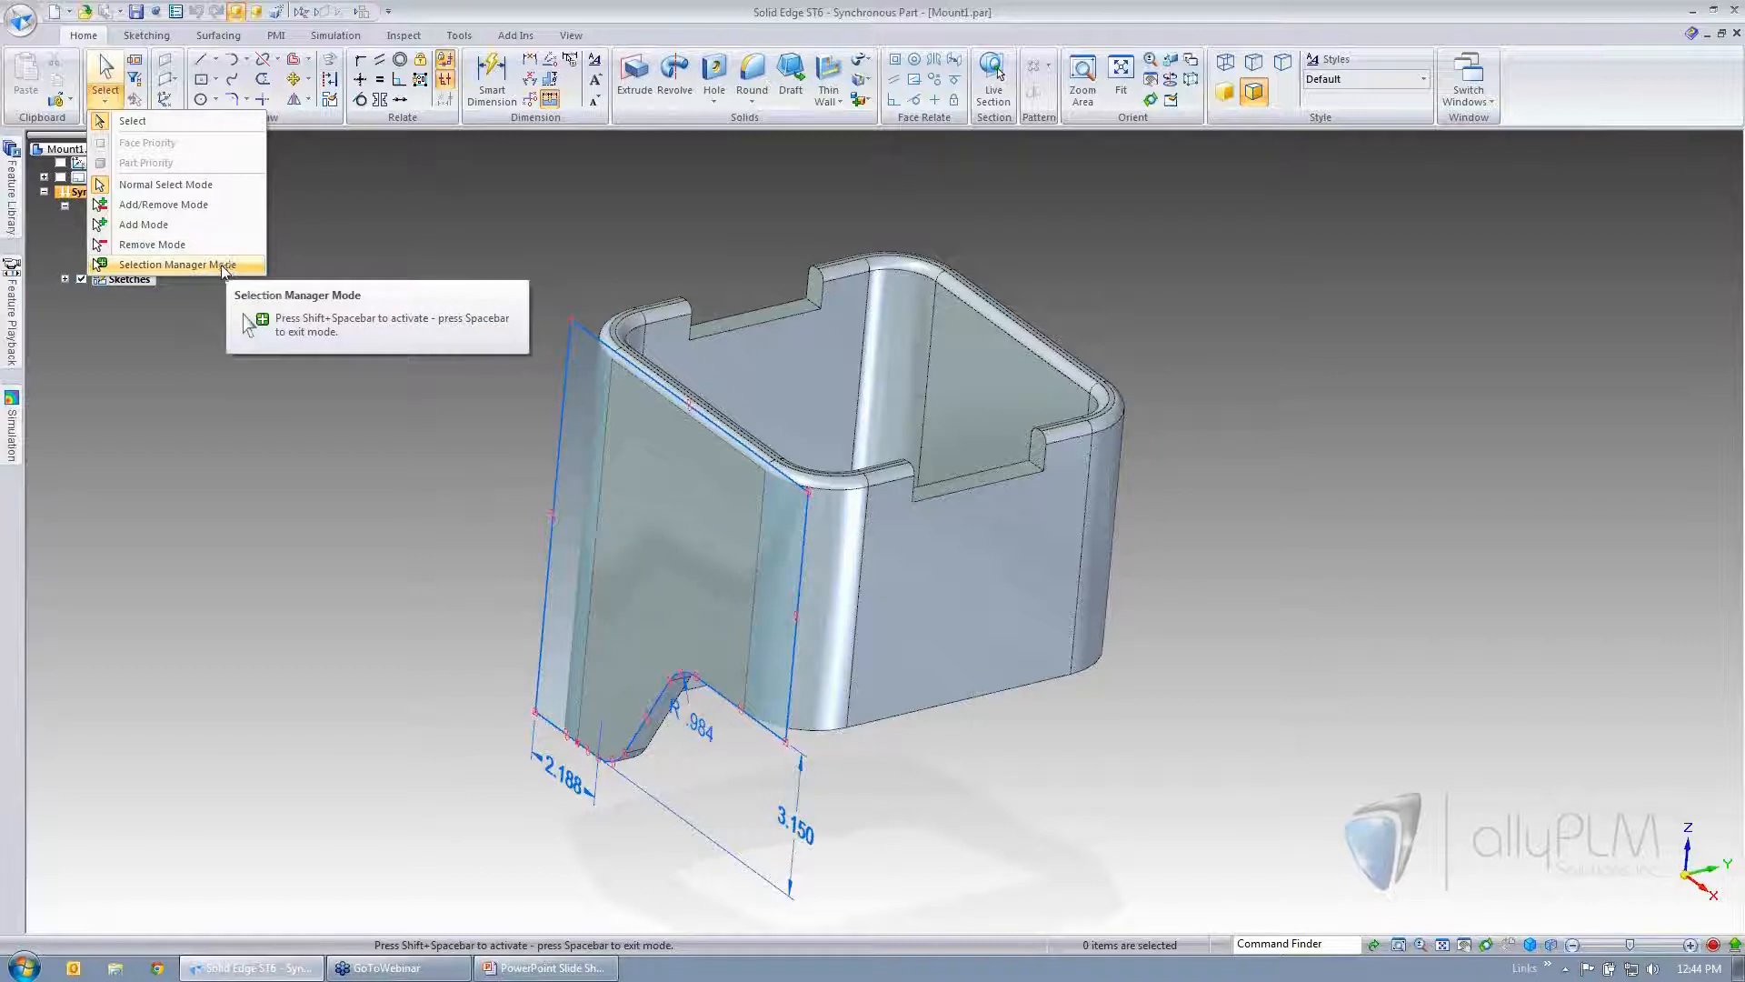
{"action": "left_click", "coordinate": [170, 270]}
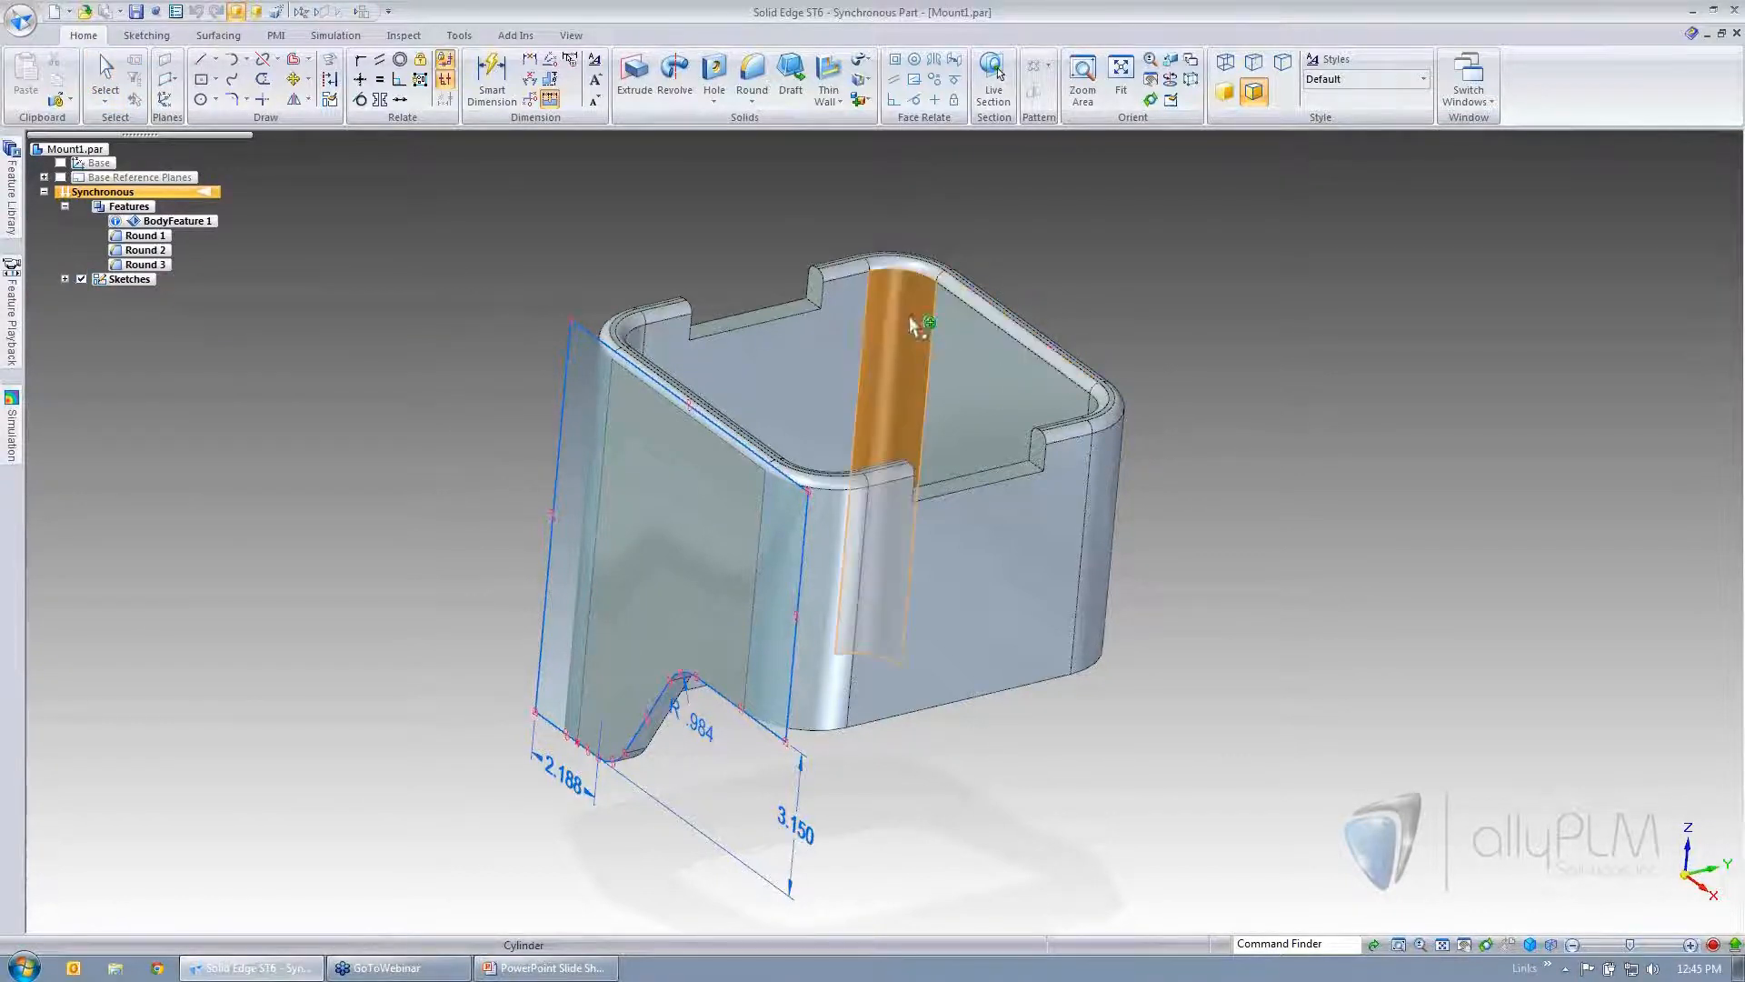
{"action": "left_click", "coordinate": [834, 332]}
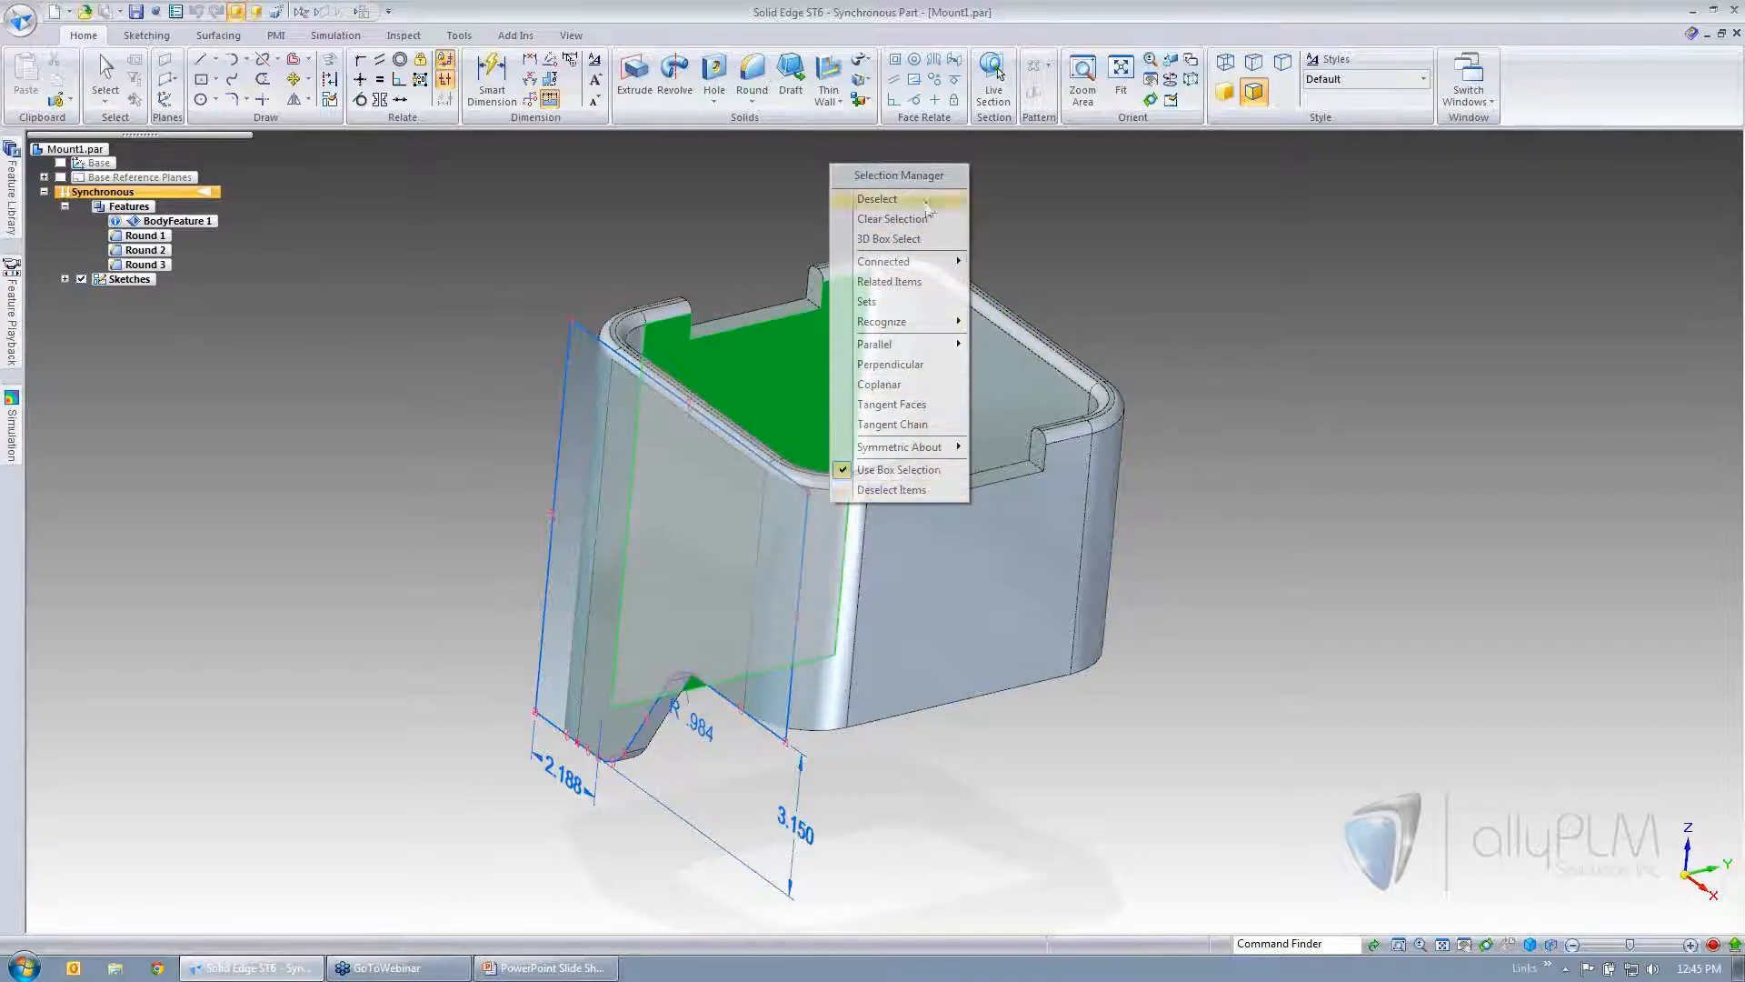
{"action": "mouse_move", "coordinate": [912, 322]}
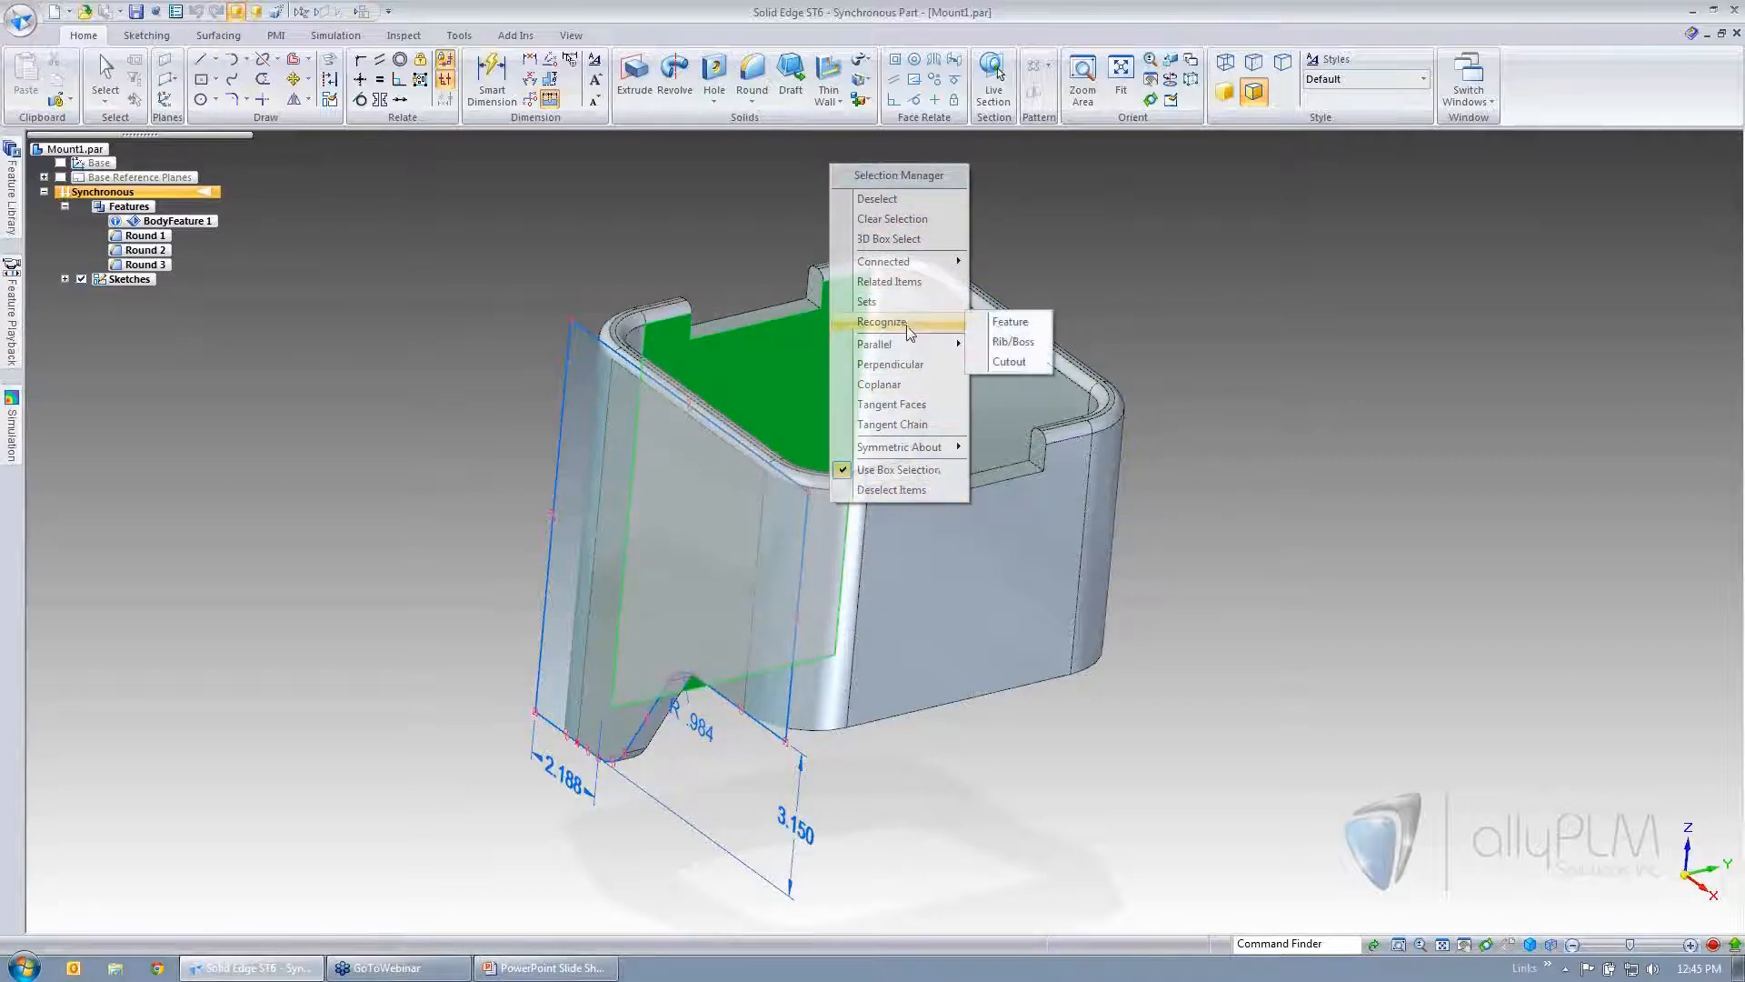
{"action": "left_click", "coordinate": [1008, 363]}
{"action": "middle_click_drag", "start_coordinate": [1130, 304], "coordinate": [953, 583]}
{"action": "key", "text": "space"}
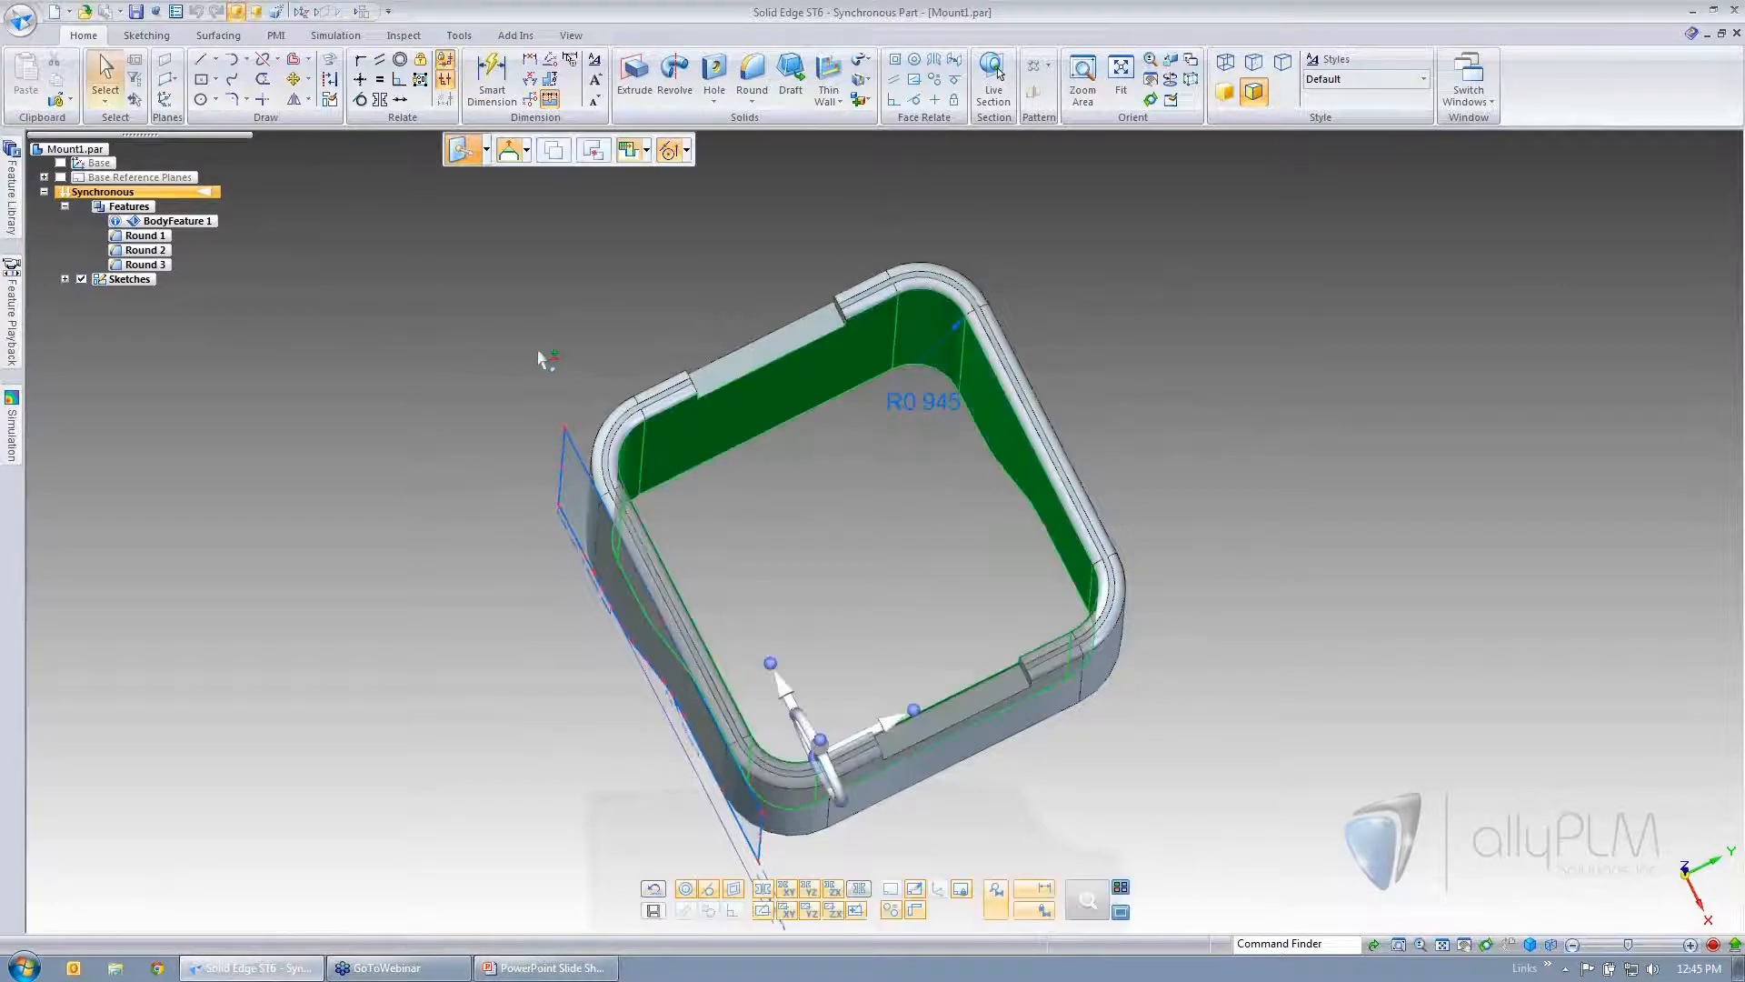
{"action": "middle_click_drag", "start_coordinate": [543, 355], "coordinate": [465, 345]}
{"action": "key", "text": "Escape"}
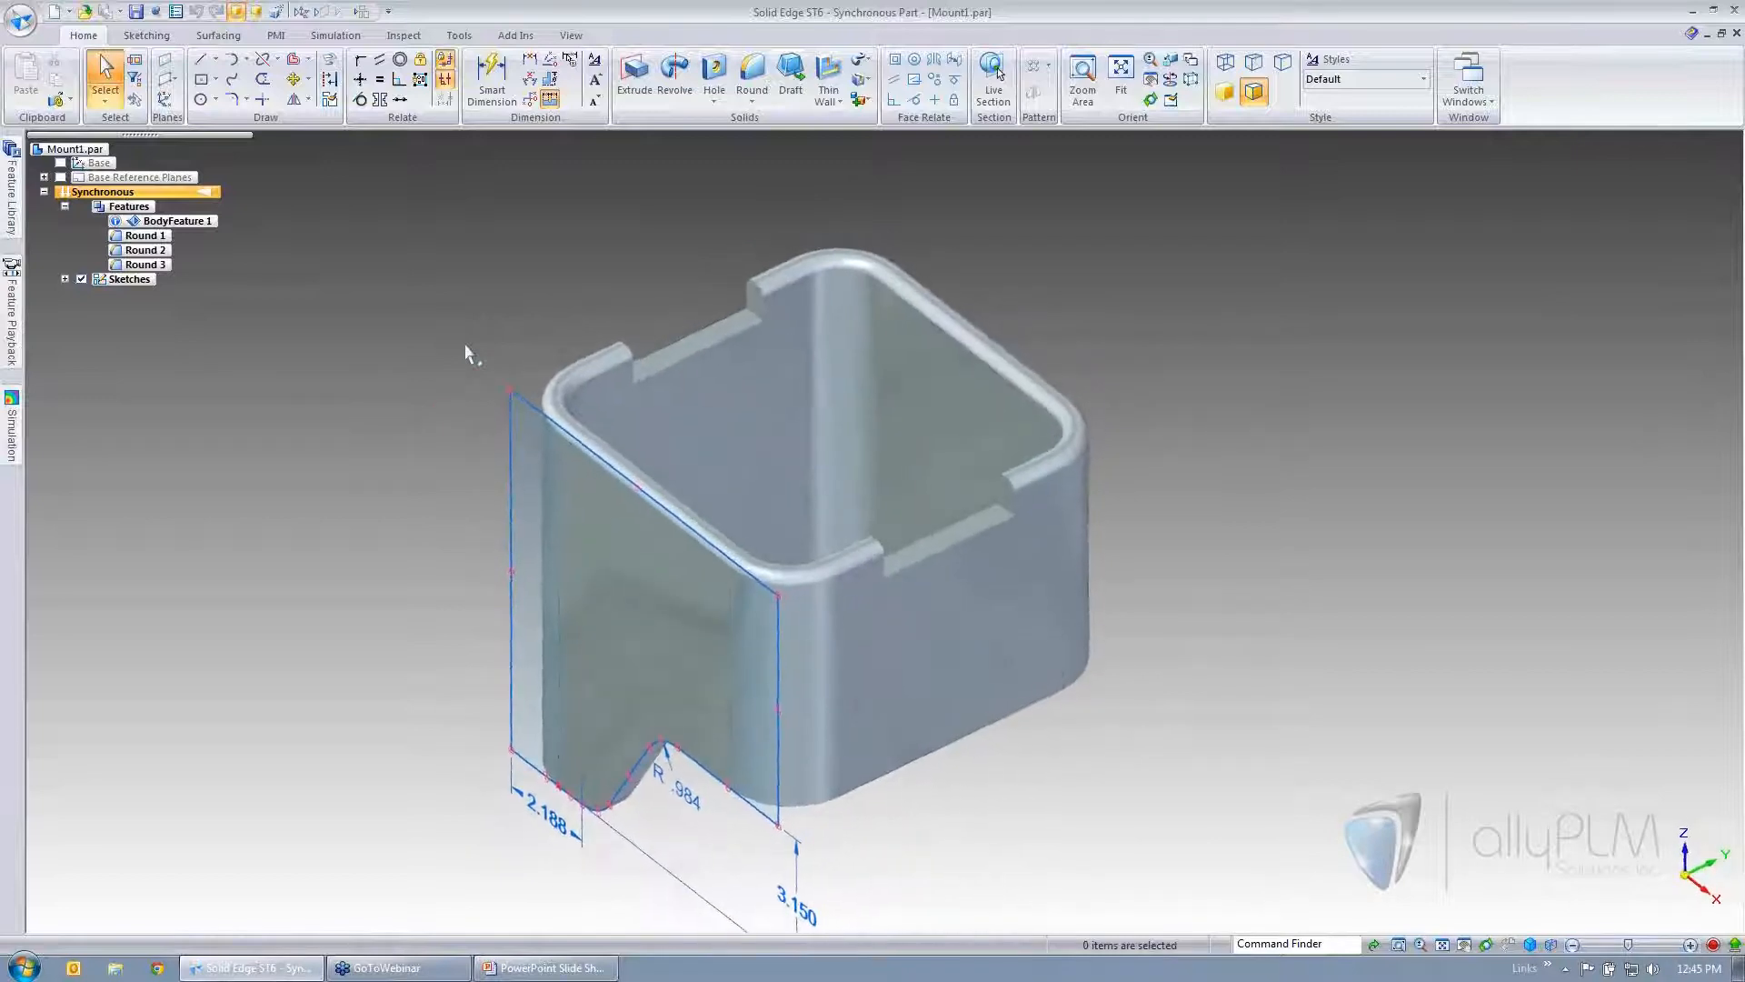
- Use Selection Manager Mode to select the short round face on the rim beside the notch, and clear the selection
{"action": "key", "text": "space"}
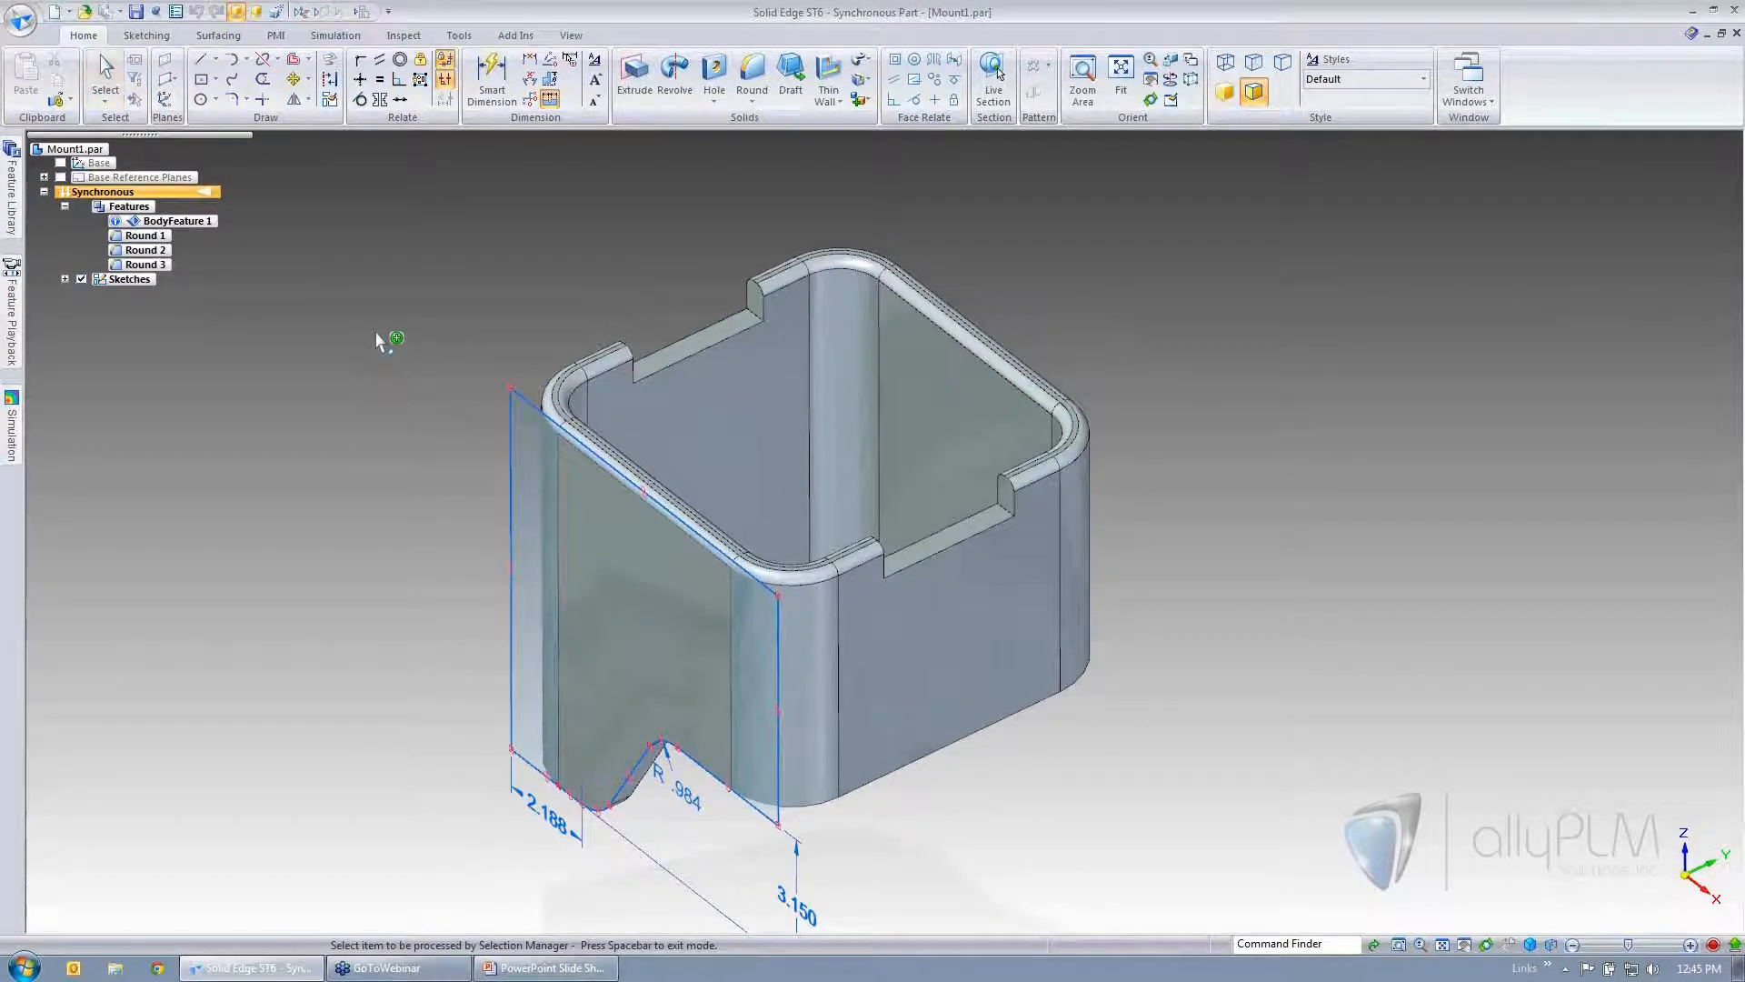
{"action": "left_click", "coordinate": [598, 365]}
{"action": "left_click", "coordinate": [564, 287]}
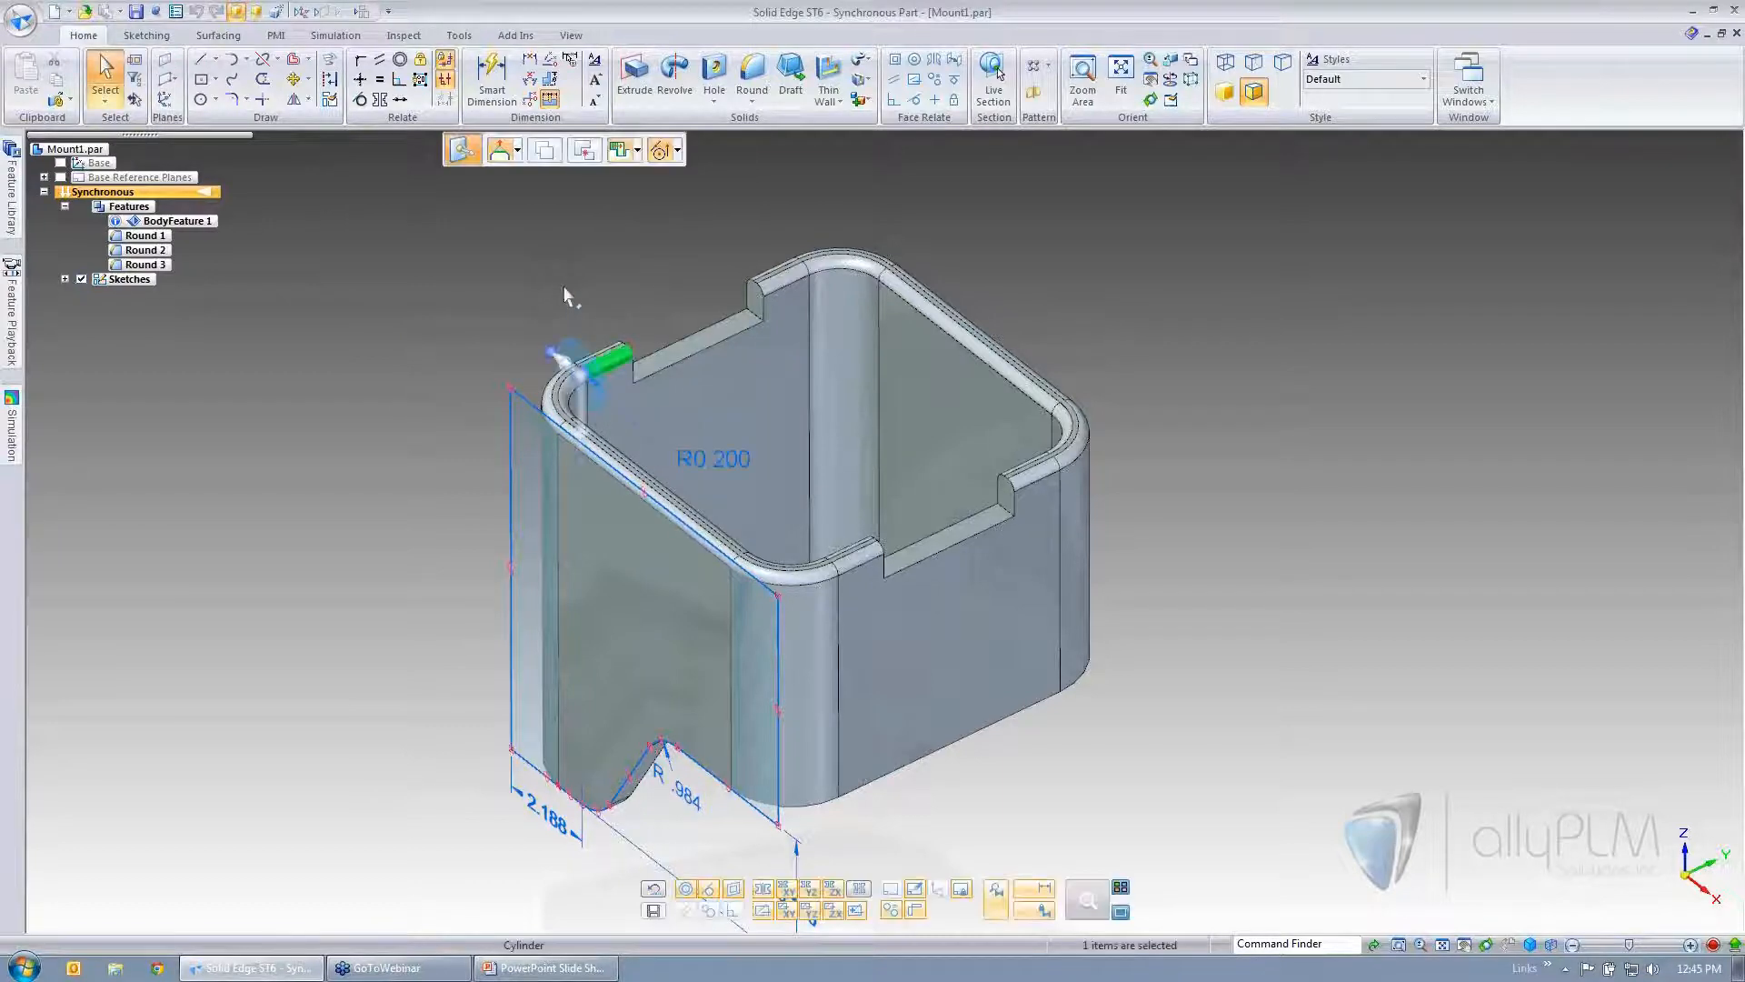
{"action": "key", "text": "Escape"}
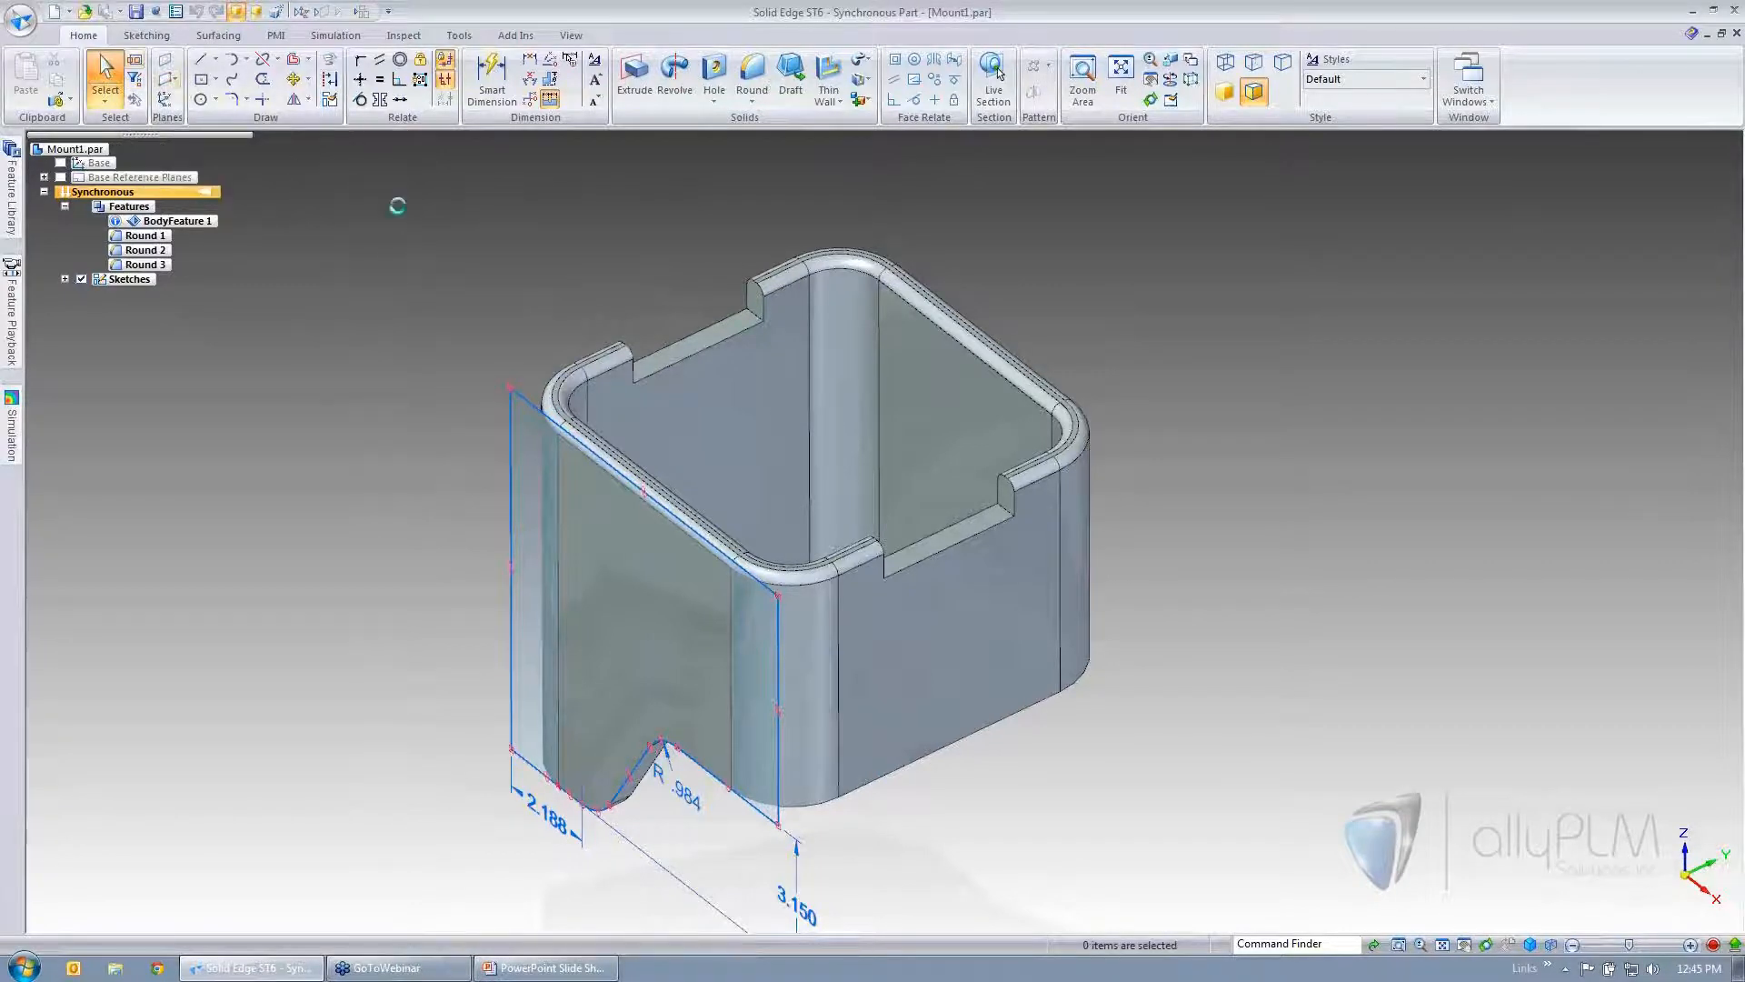
- Fence-select the upper corner of the part for enclosed items, repeat the fence including overlapping items, and clear each selection
{"action": "left_click_drag", "start_coordinate": [483, 278], "coordinate": [682, 572]}
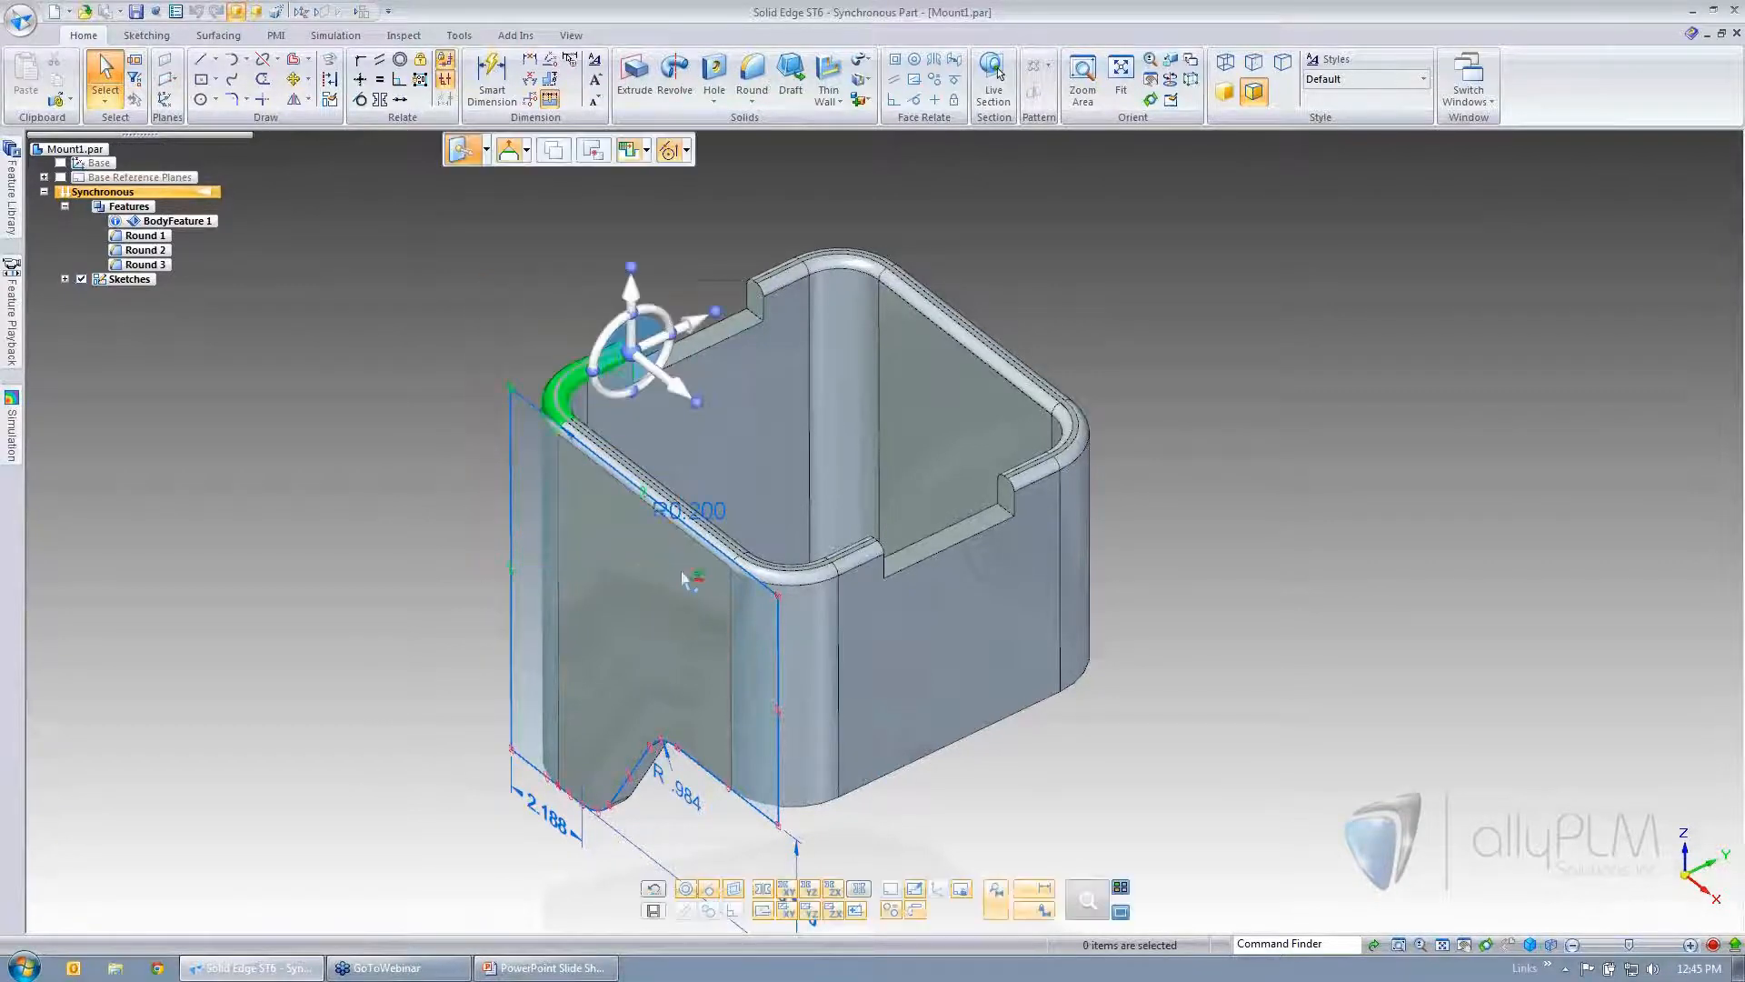
{"action": "left_click", "coordinate": [494, 295]}
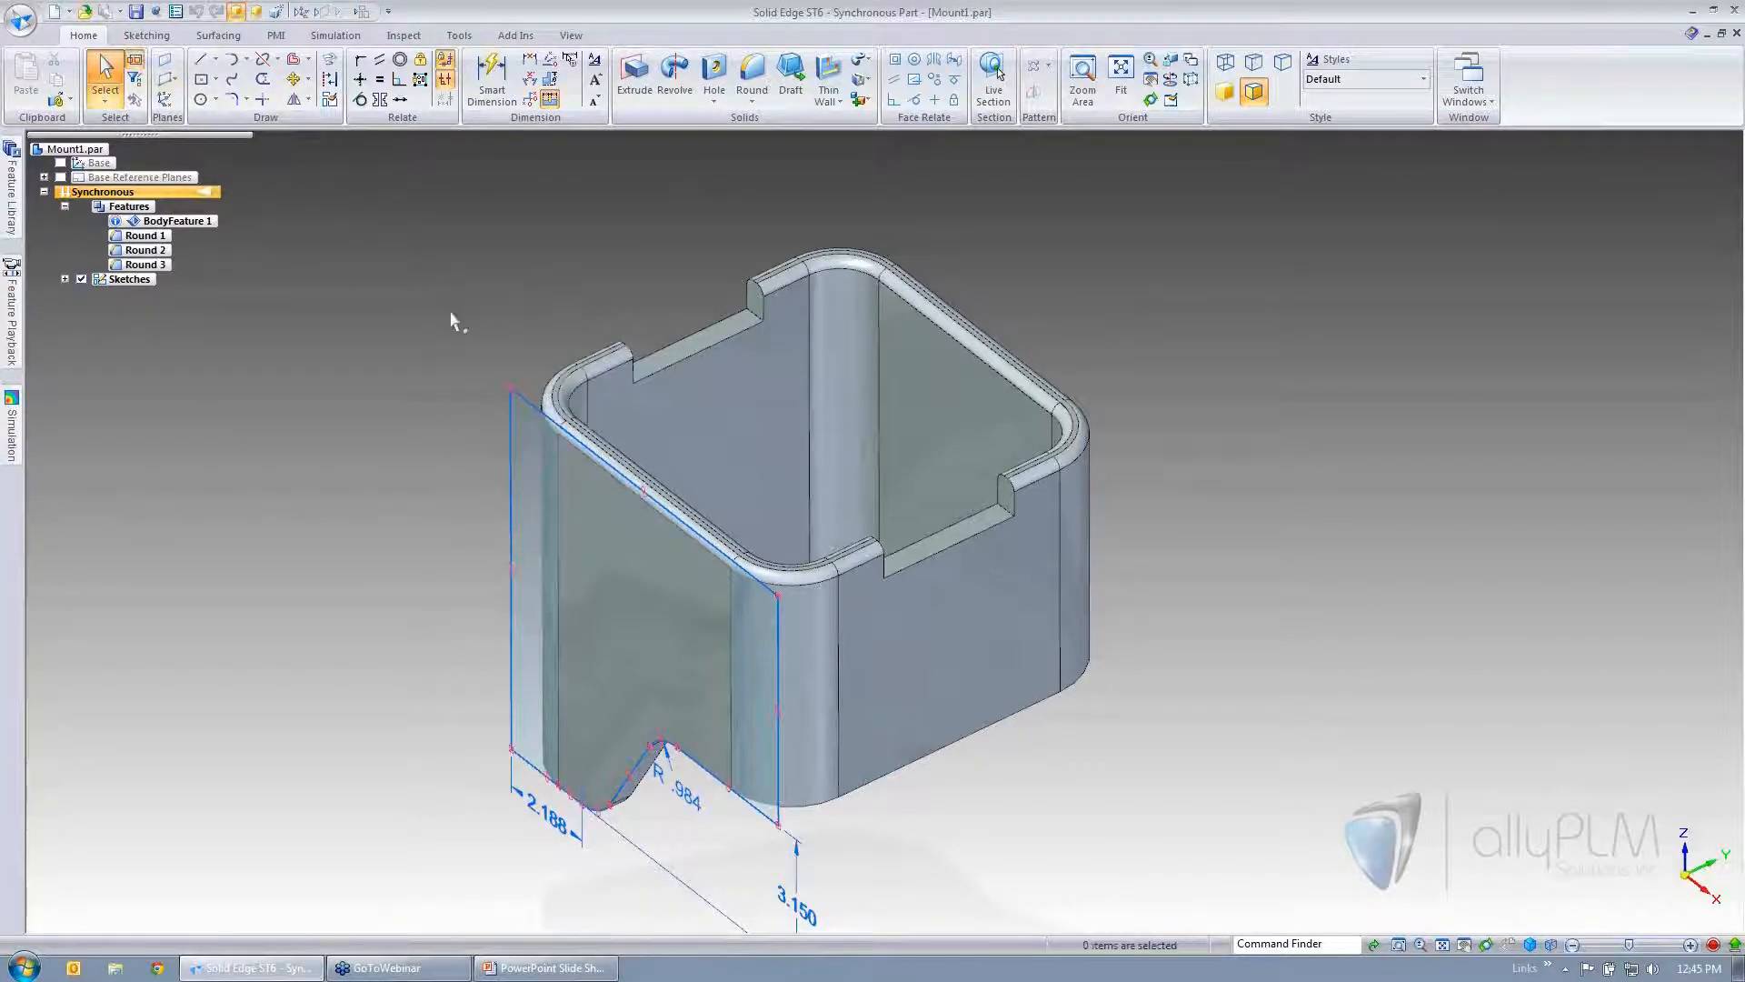
{"action": "left_click_drag", "start_coordinate": [455, 266], "coordinate": [659, 556]}
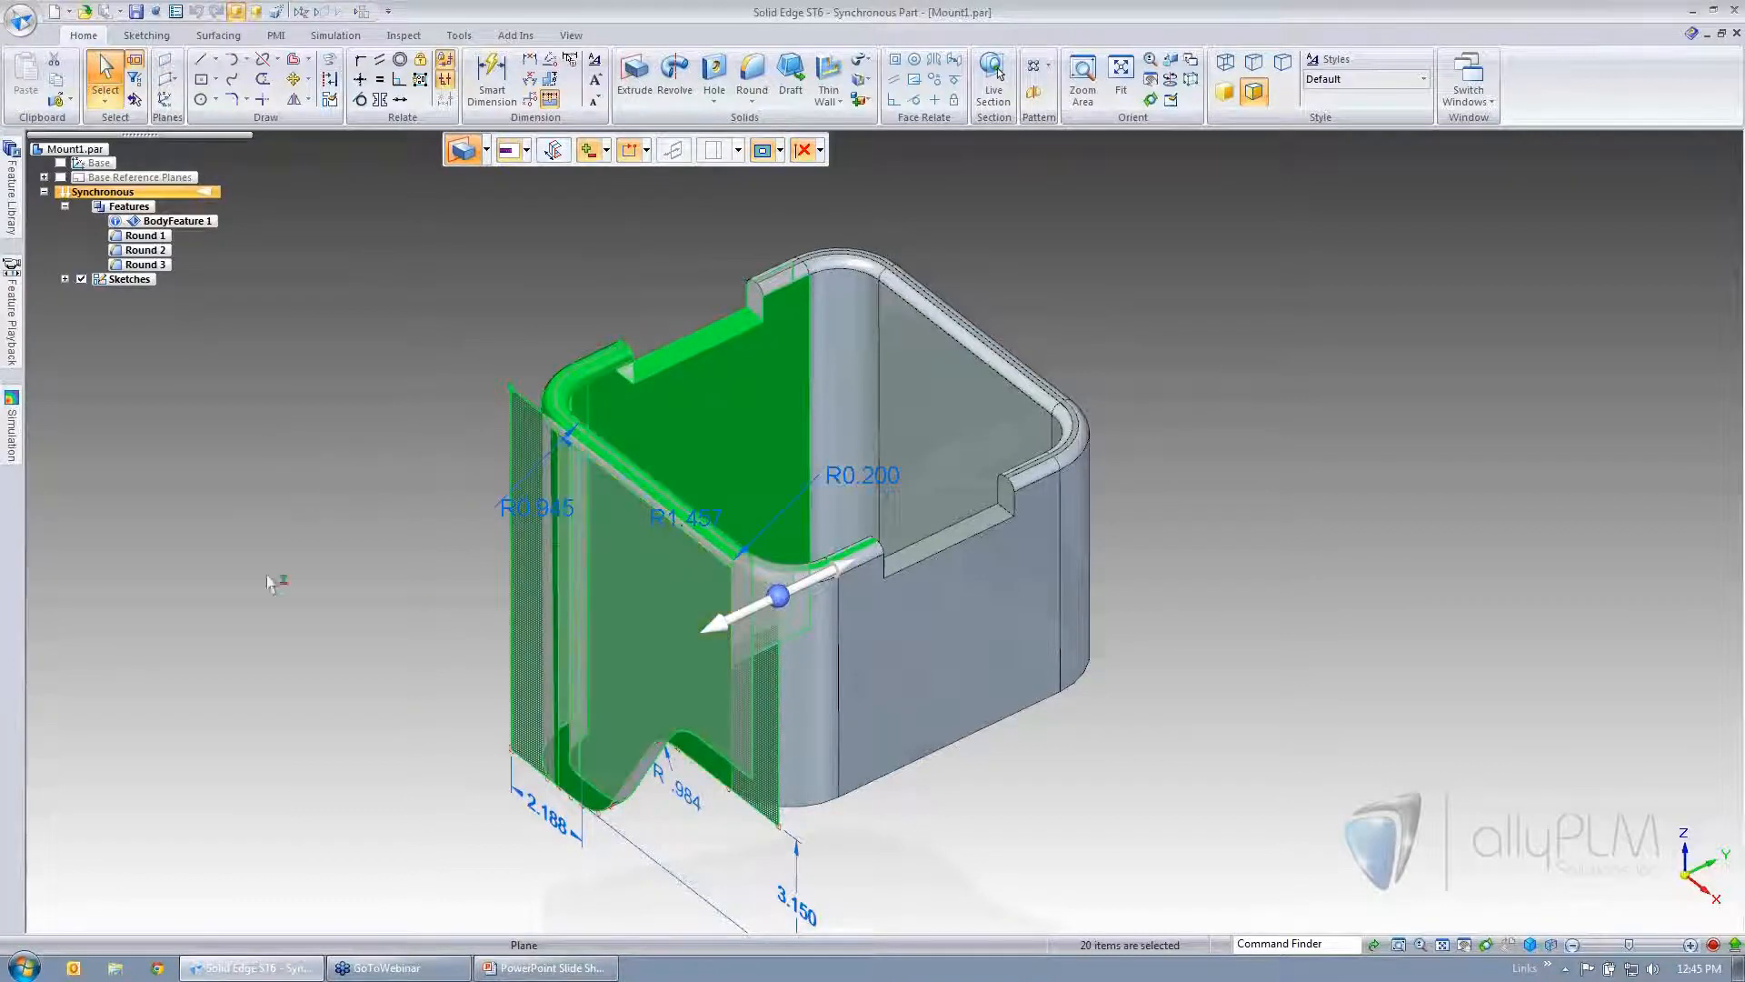
{"action": "left_click", "coordinate": [73, 405]}
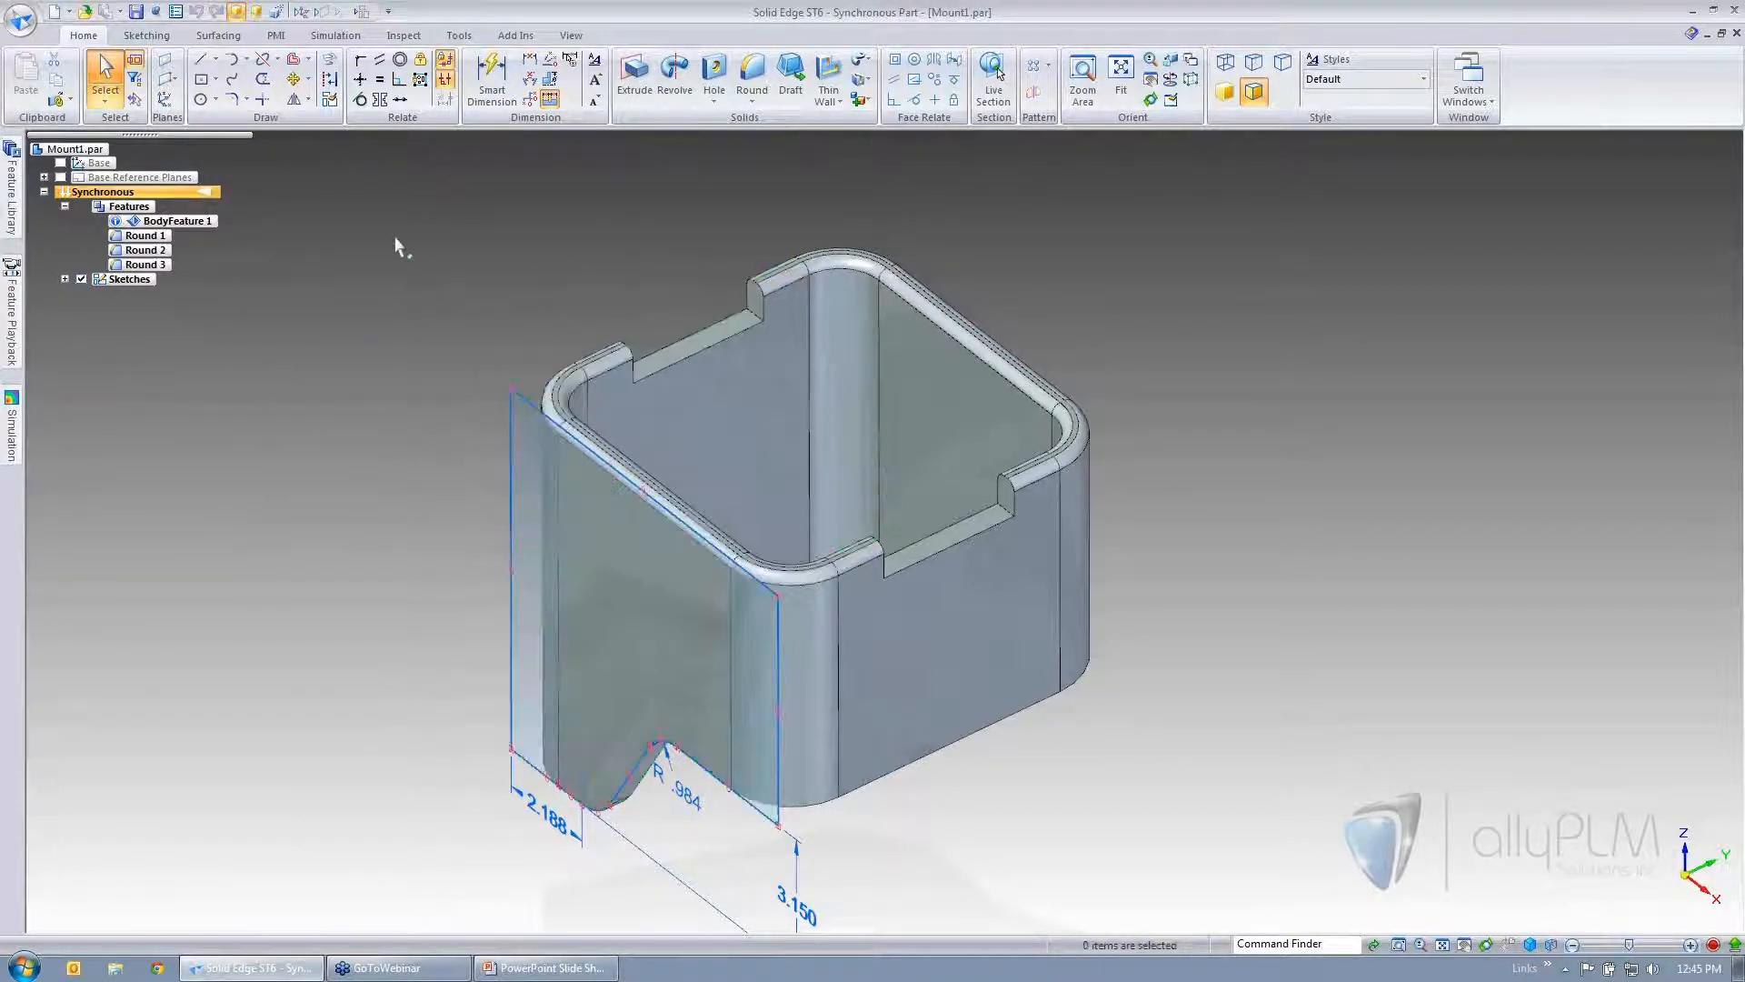
- Restrict the selection filter to dimensions, fence-select the whole part to pick the sketch dimensions, and clear the selection
{"action": "left_click", "coordinate": [136, 81]}
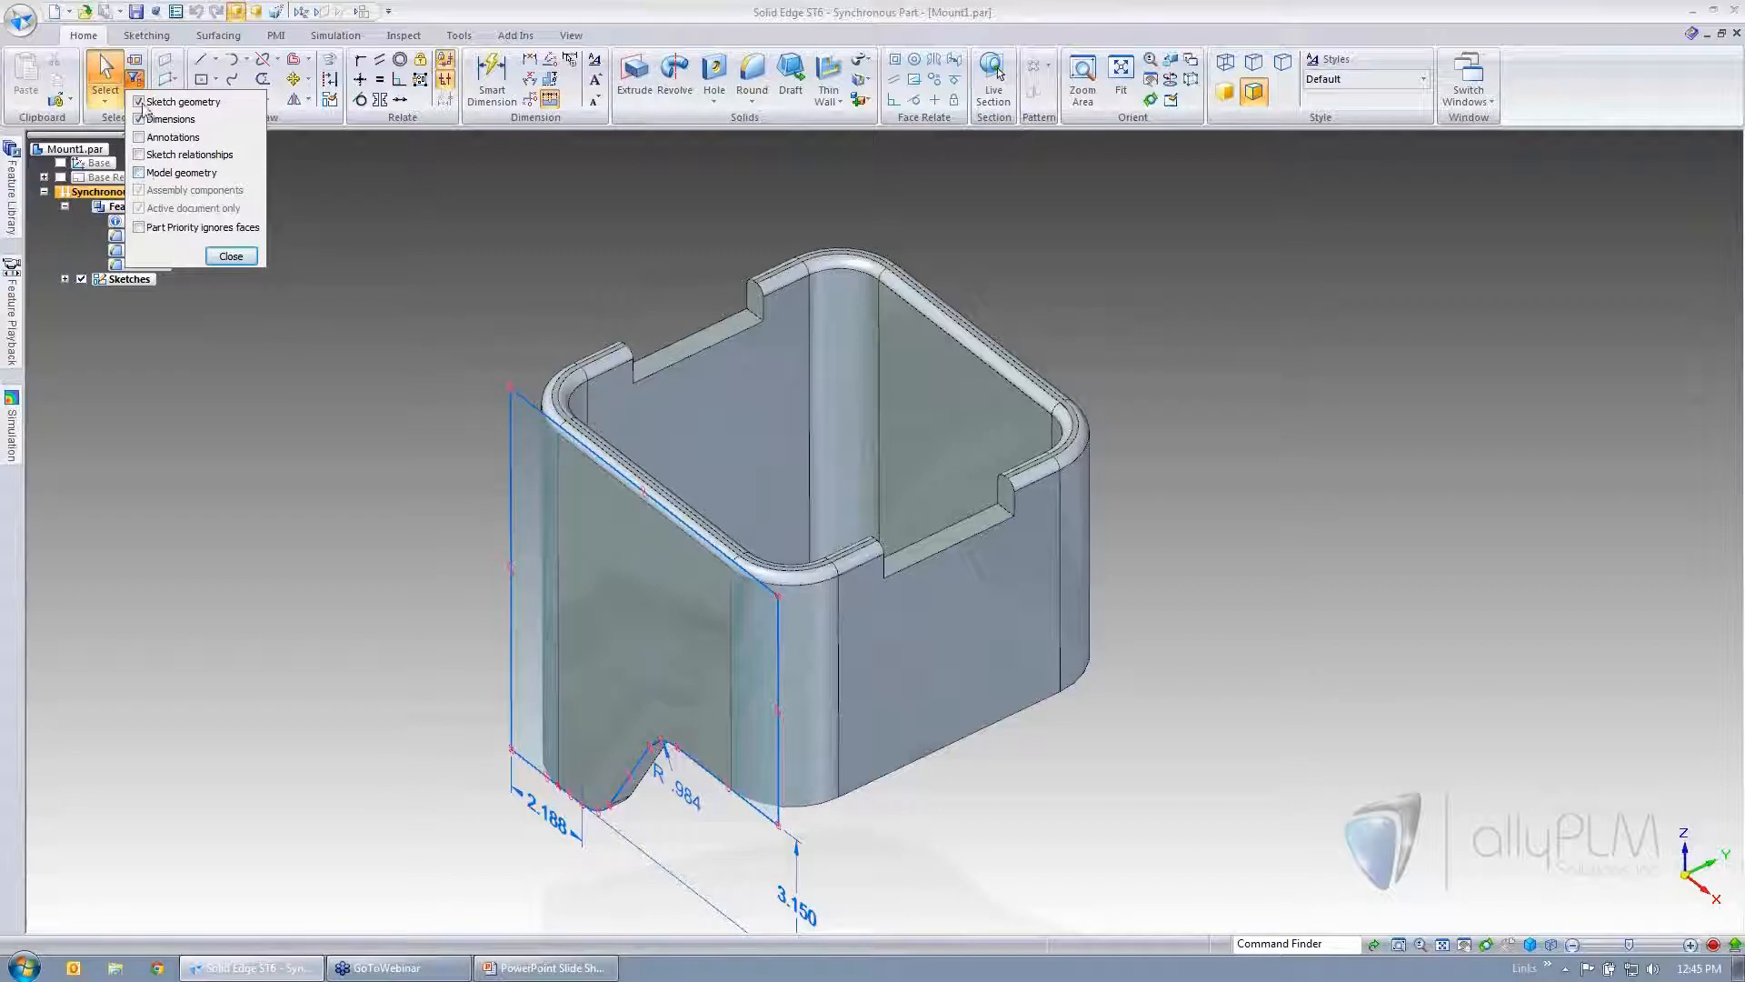
{"action": "left_click", "coordinate": [237, 259]}
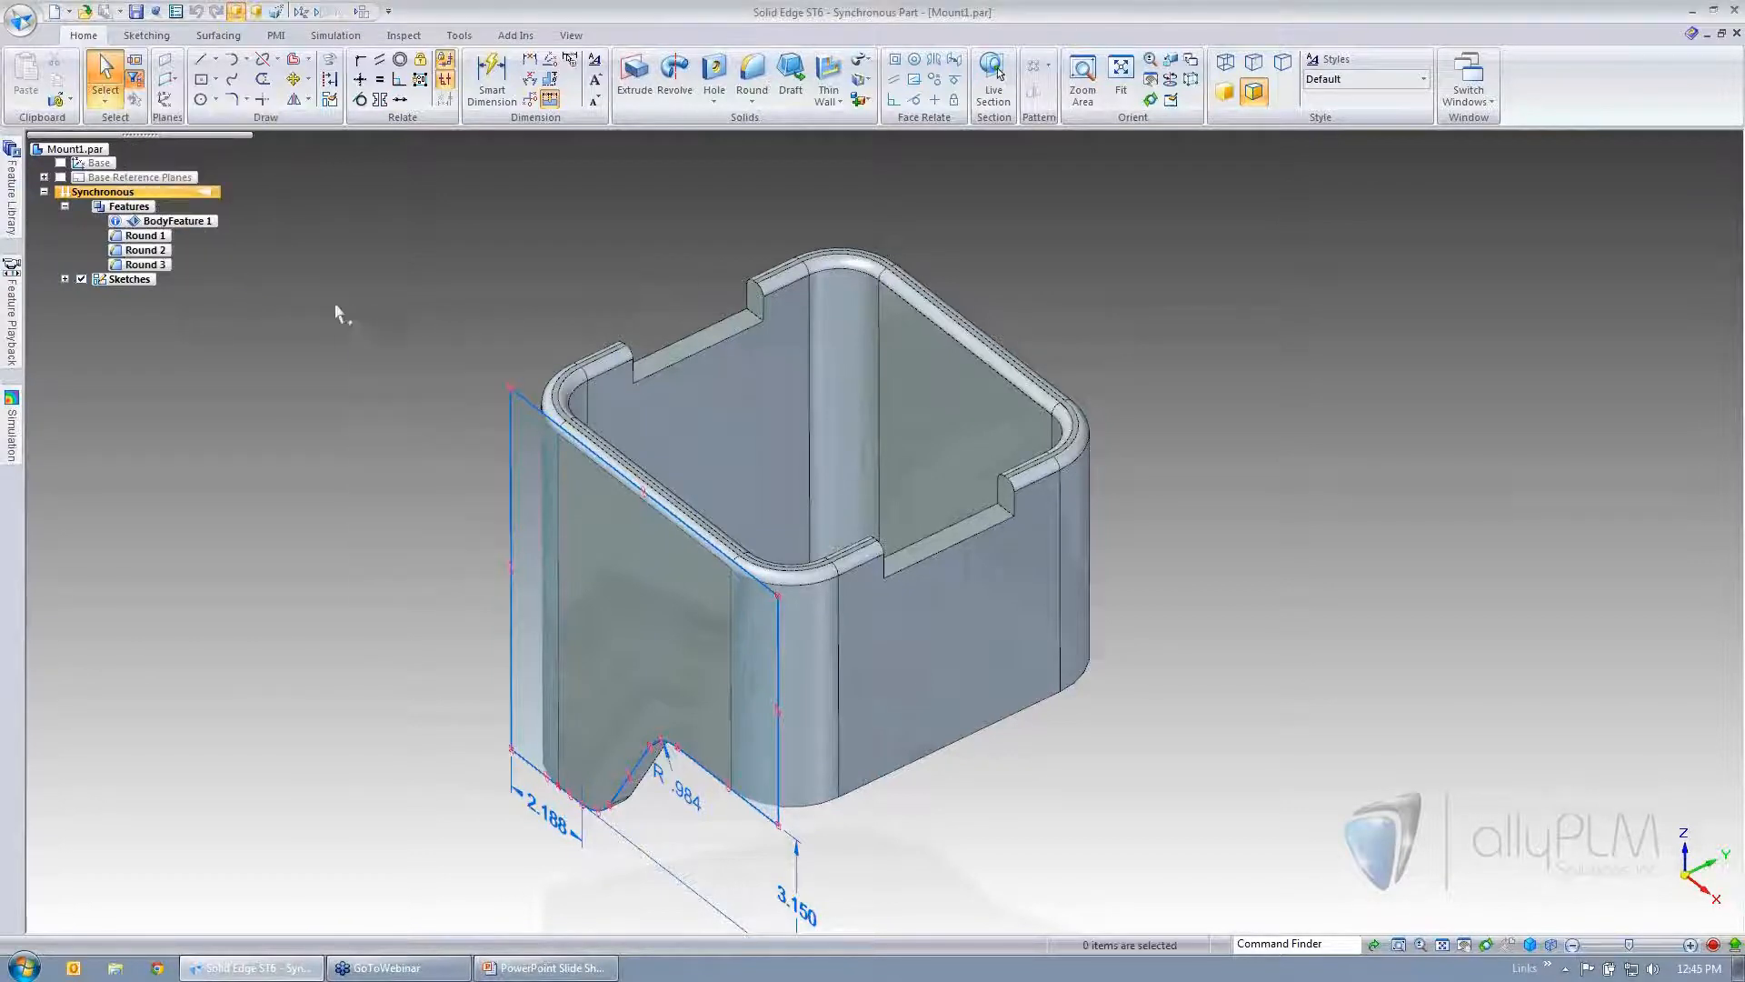
{"action": "scroll", "coordinate": [424, 554], "scroll_direction": "down", "scroll_amount": 2}
{"action": "middle_click_drag", "start_coordinate": [430, 584], "coordinate": [438, 539]}
{"action": "mouse_move", "coordinate": [440, 535]}
{"action": "left_mouse_down"}
{"action": "mouse_move", "coordinate": [822, 755]}
{"action": "mouse_move", "coordinate": [874, 838]}
{"action": "left_mouse_up"}
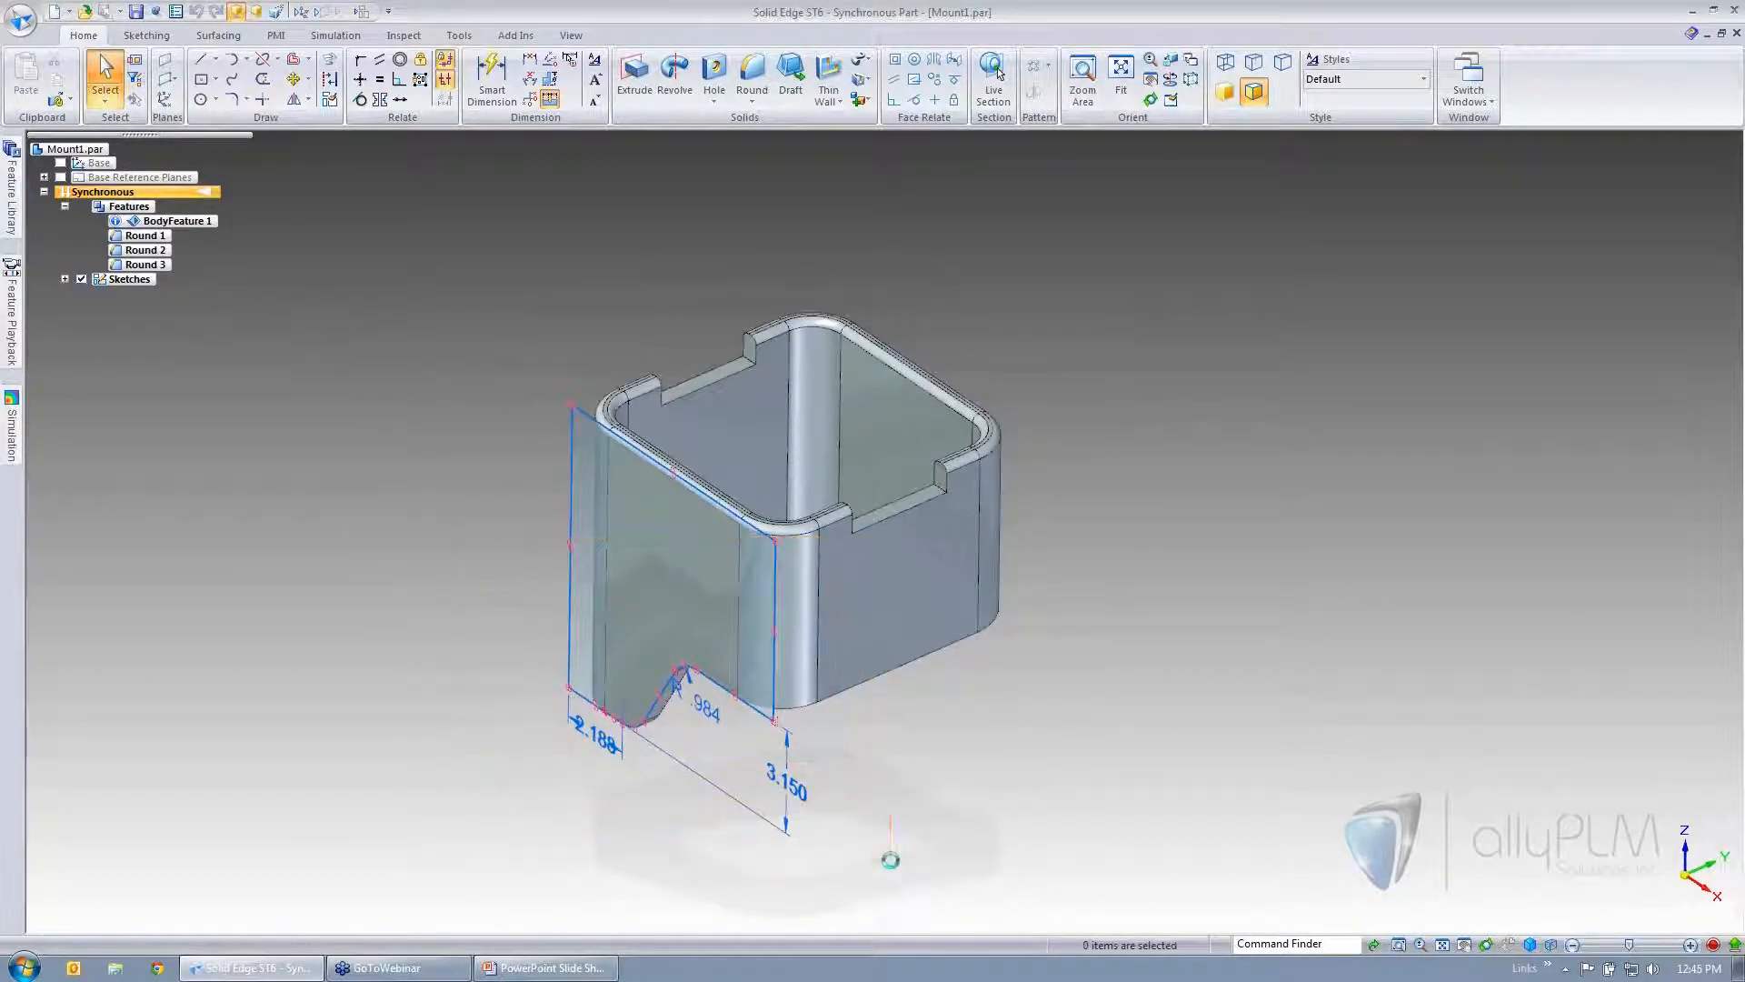
{"action": "mouse_move", "coordinate": [862, 850]}
{"action": "middle_mouse_down"}
{"action": "mouse_move", "coordinate": [1013, 686]}
{"action": "mouse_move", "coordinate": [623, 834]}
{"action": "mouse_move", "coordinate": [628, 791]}
{"action": "mouse_move", "coordinate": [961, 684]}
{"action": "middle_mouse_up"}
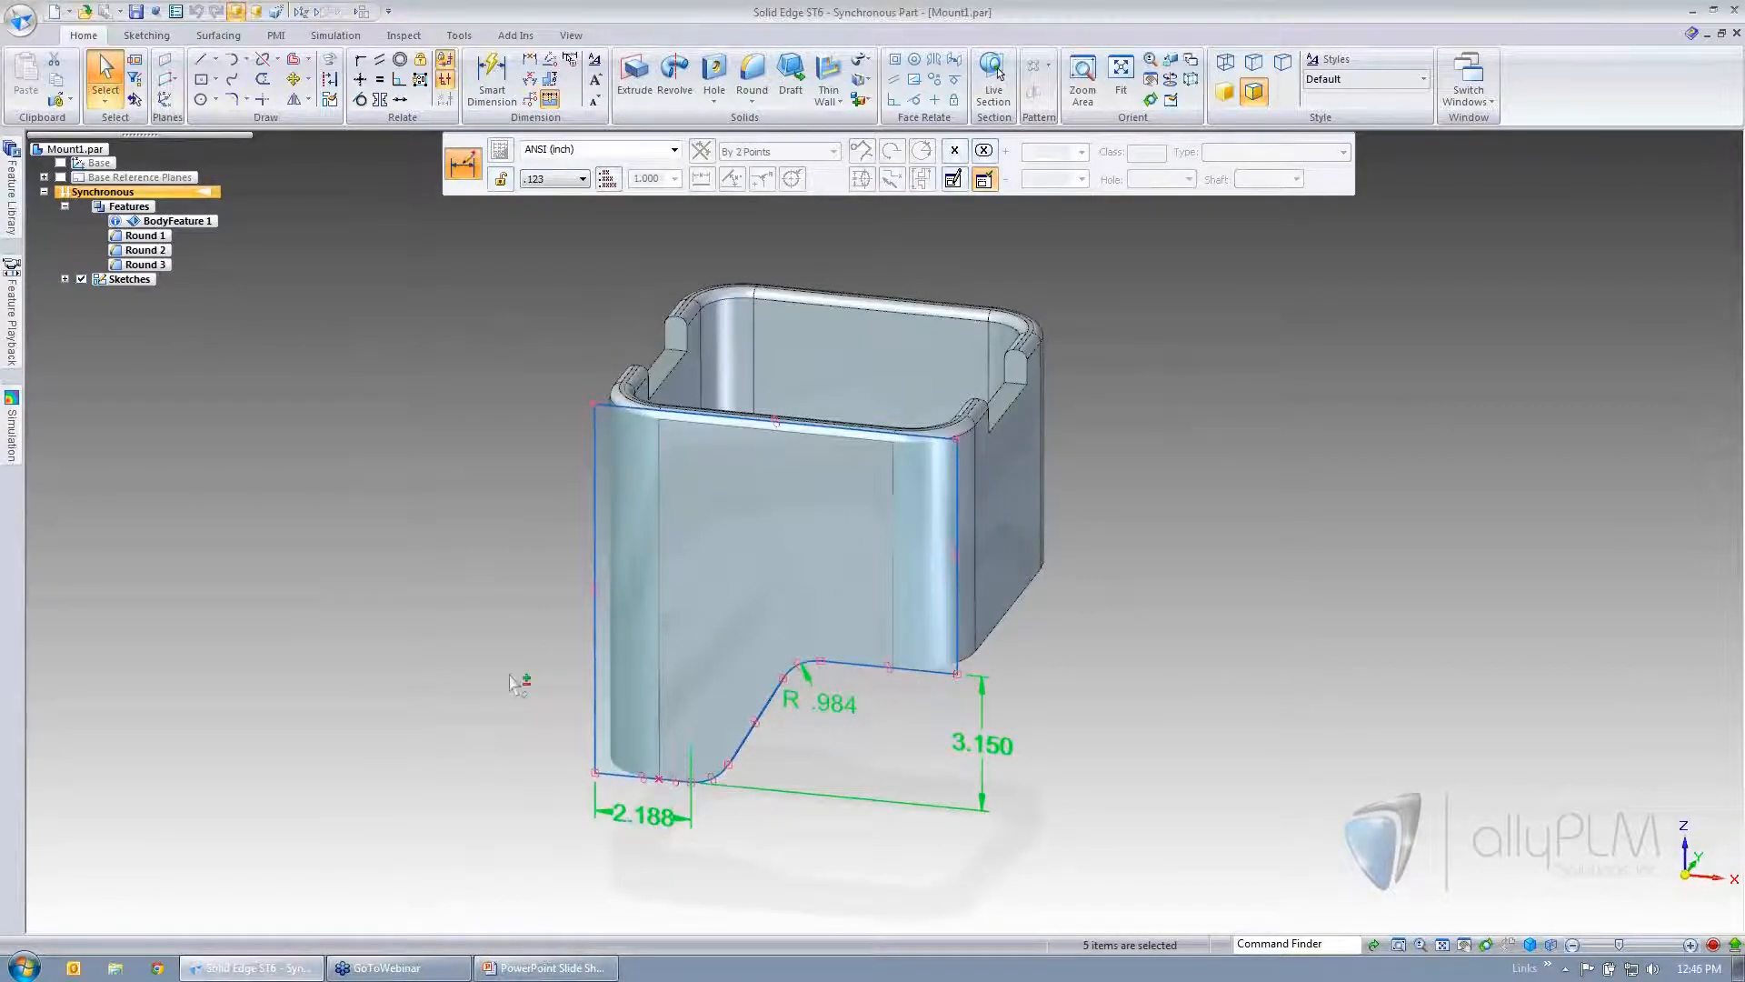
{"action": "key", "text": "Escape"}
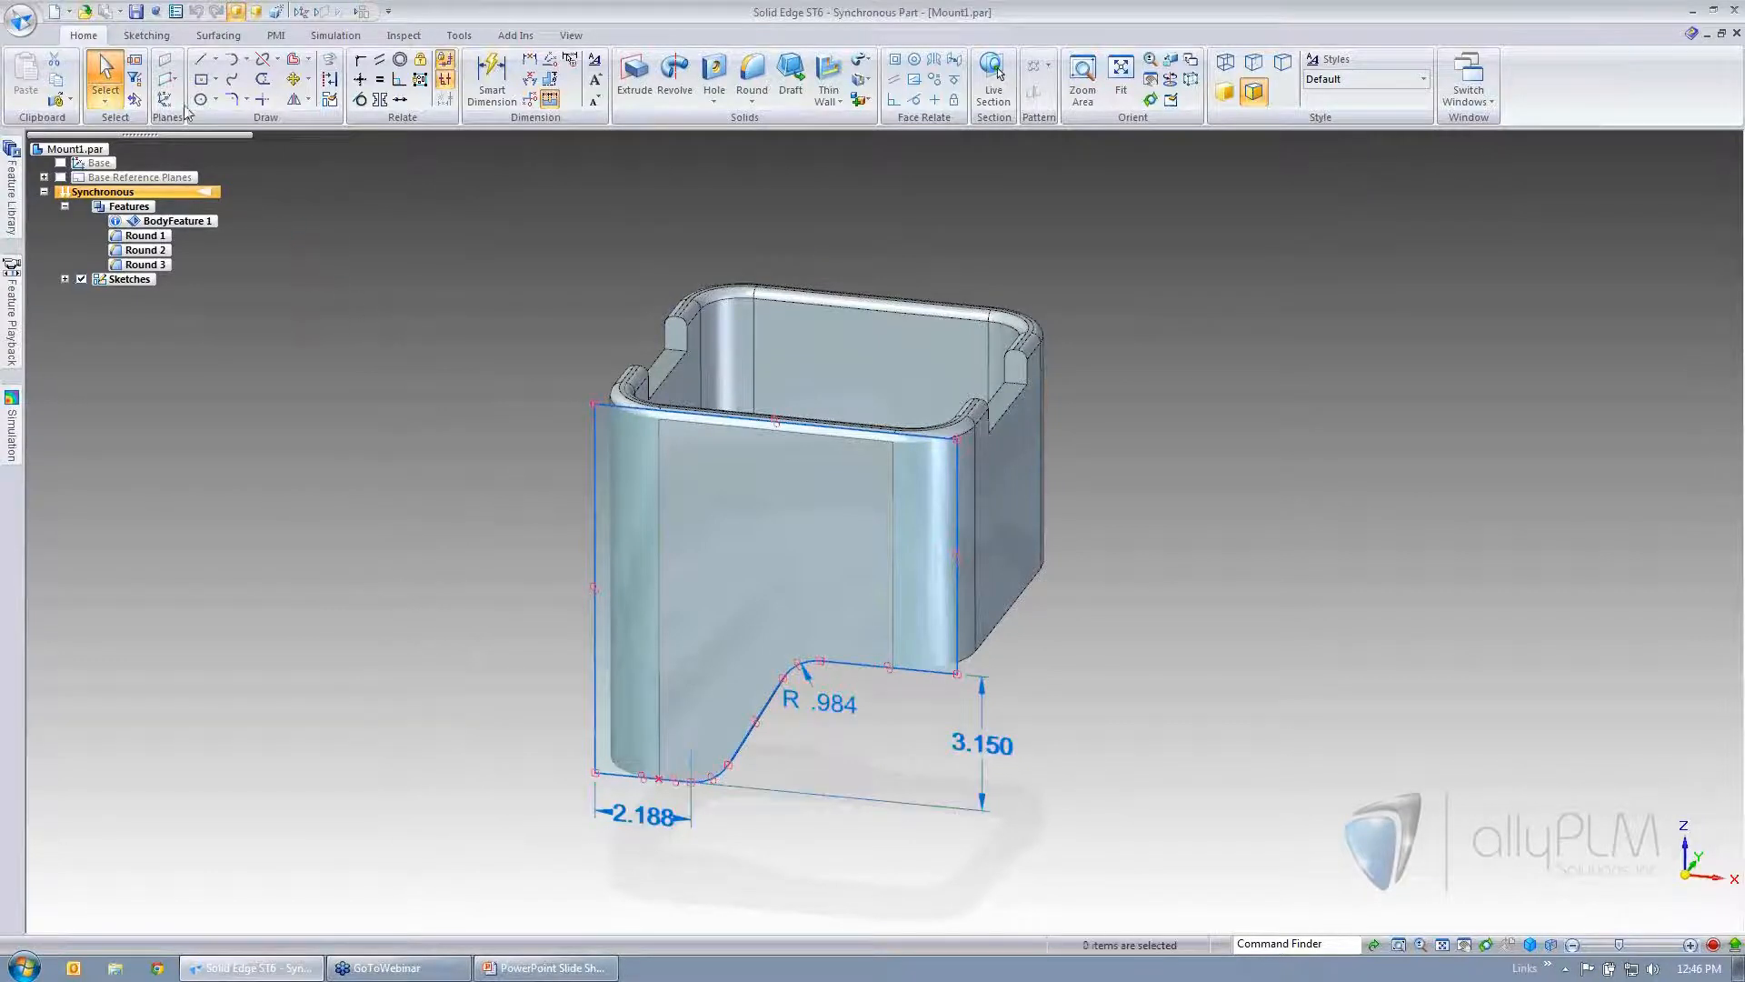
- Restrict the selection filter to sketch relationships, fence-select and delete all of the sketch's relationships, and undo the deletion
{"action": "left_click", "coordinate": [135, 82]}
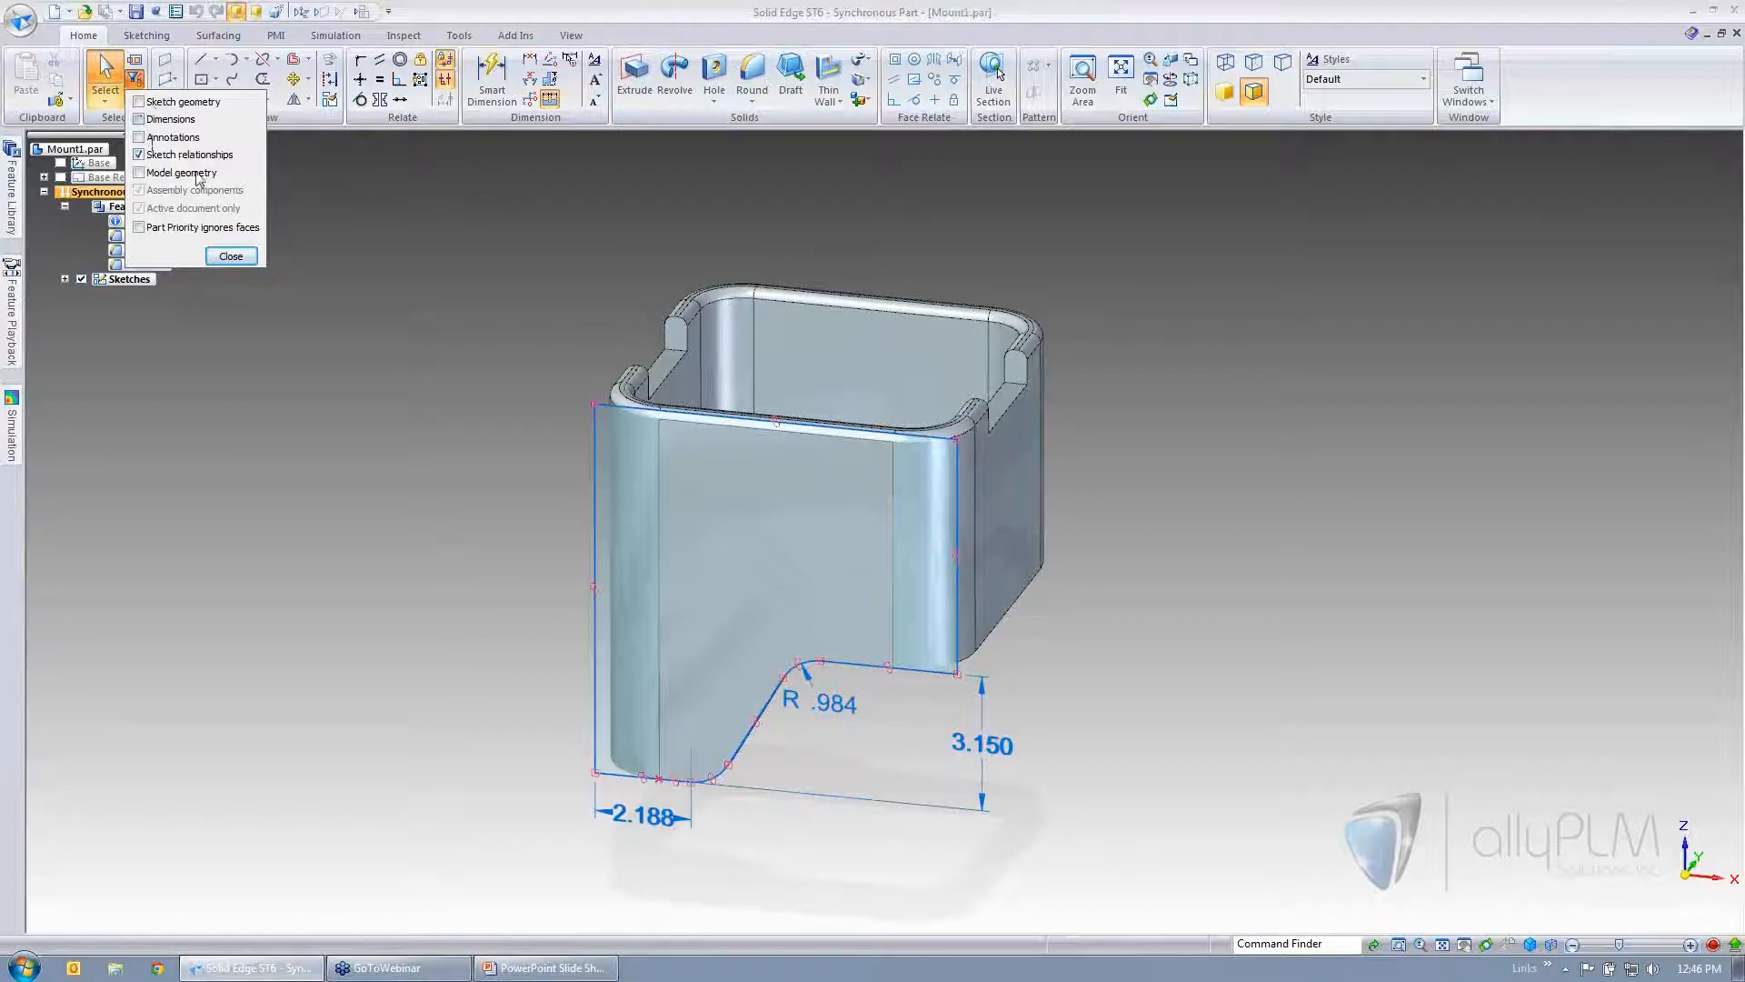
{"action": "left_click", "coordinate": [231, 256]}
{"action": "mouse_move", "coordinate": [448, 312]}
{"action": "left_mouse_down"}
{"action": "mouse_move", "coordinate": [879, 608]}
{"action": "mouse_move", "coordinate": [1157, 881]}
{"action": "left_mouse_up"}
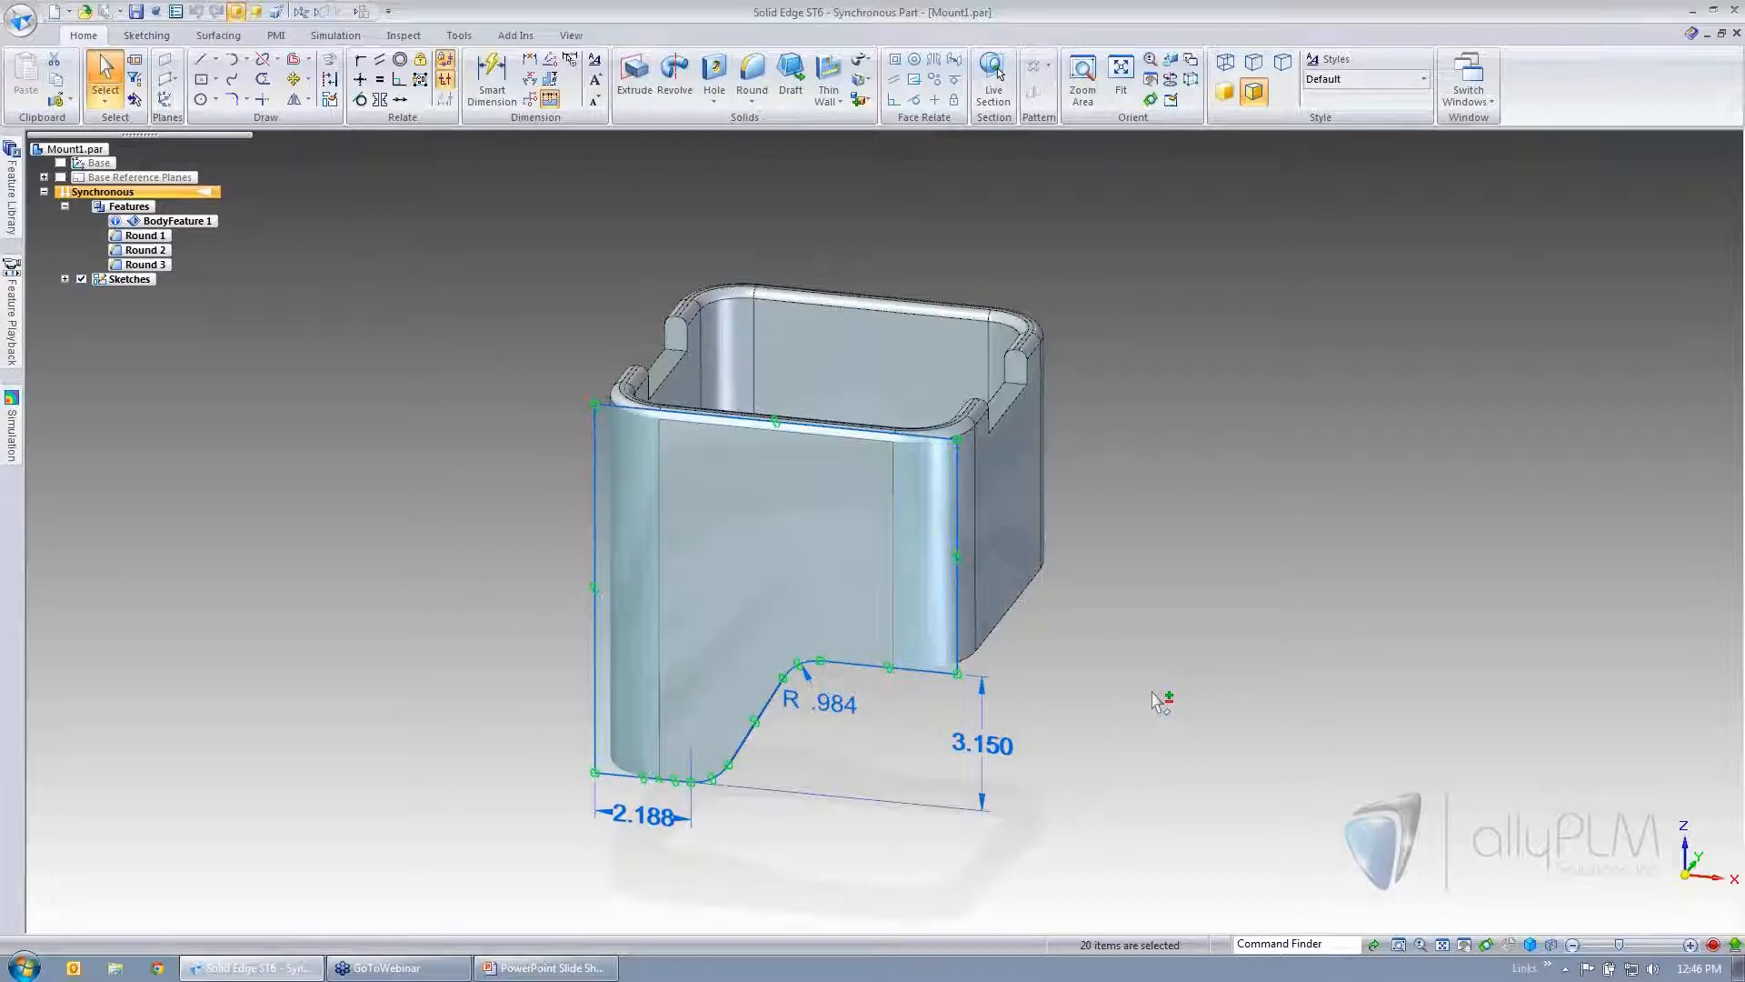
{"action": "key", "text": "Escape"}
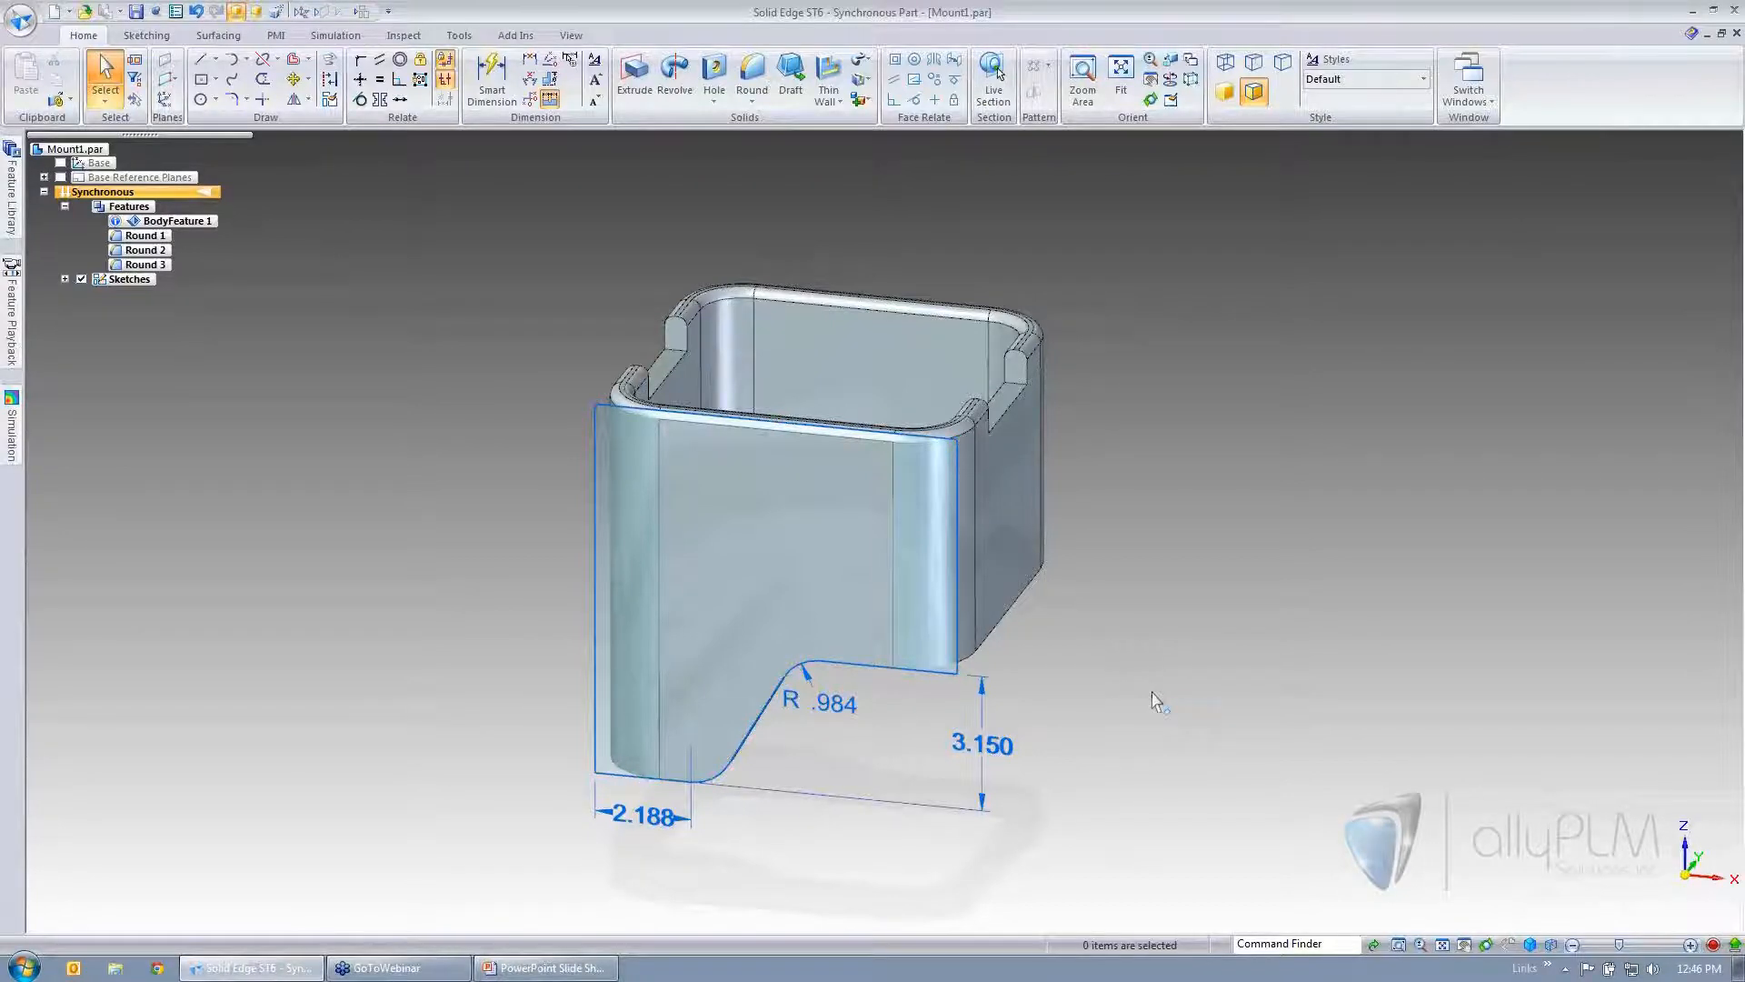
{"action": "key", "text": "ctrl+z"}
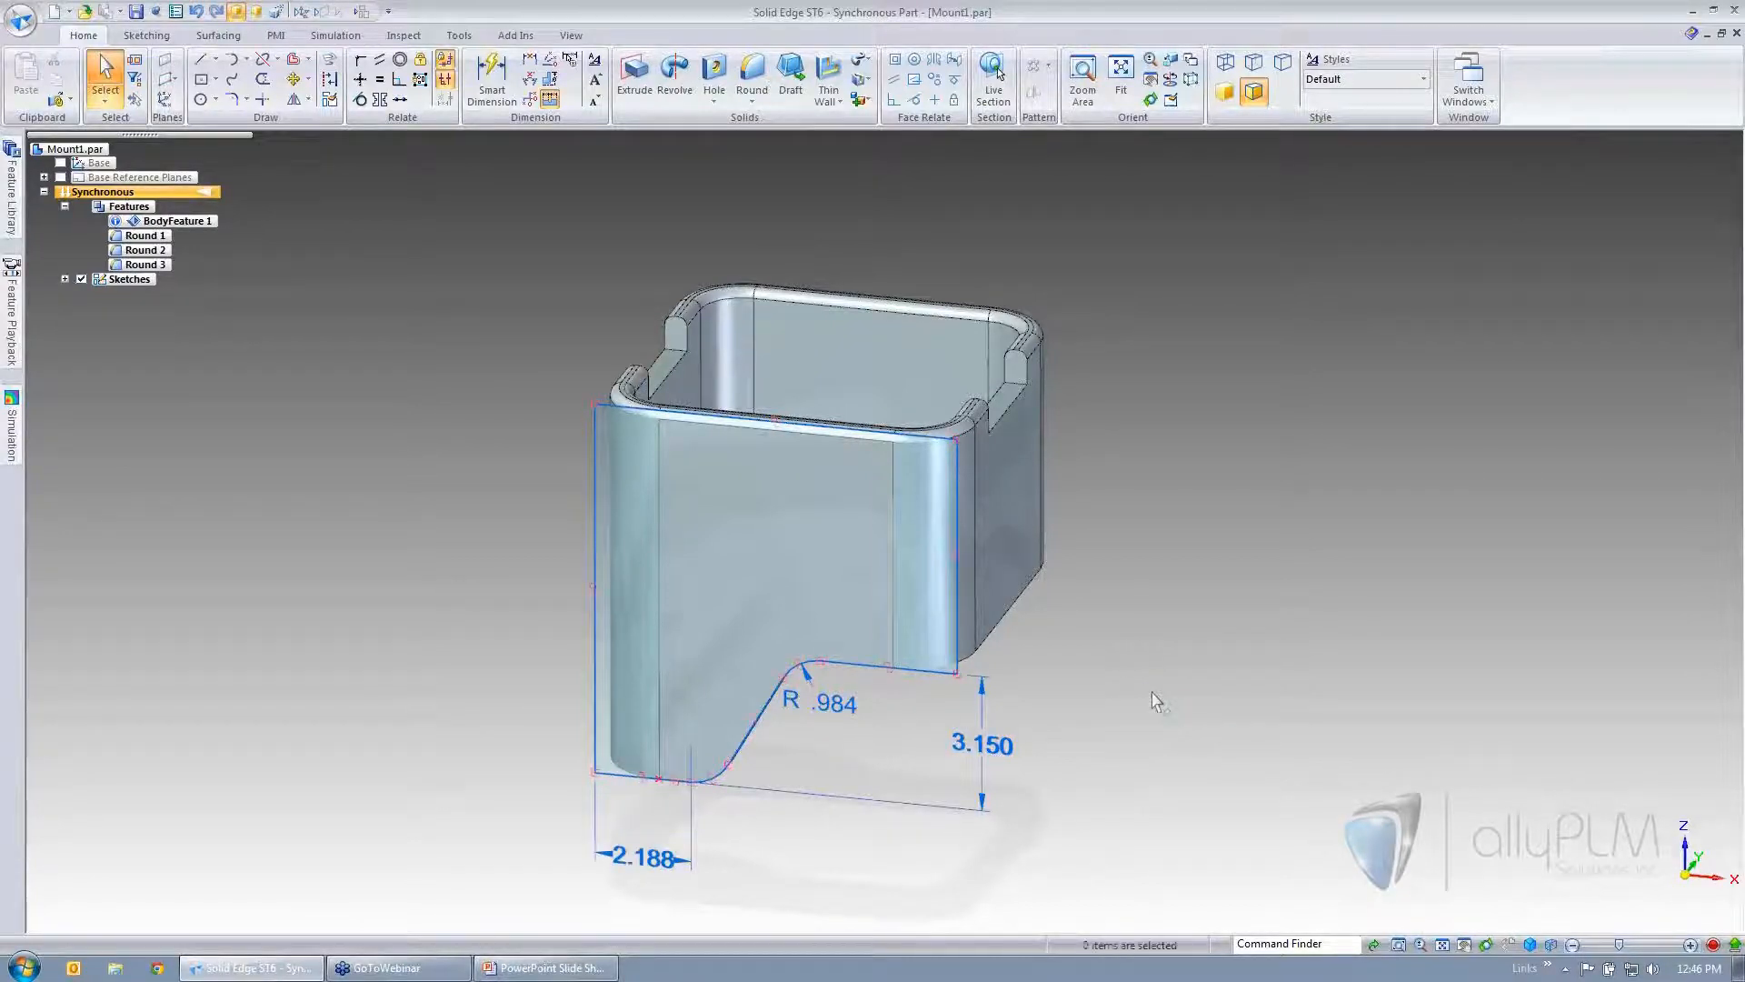
- Enable dimensions, annotations and model geometry in the selection filter alongside sketch relationships
{"action": "left_click", "coordinate": [135, 80]}
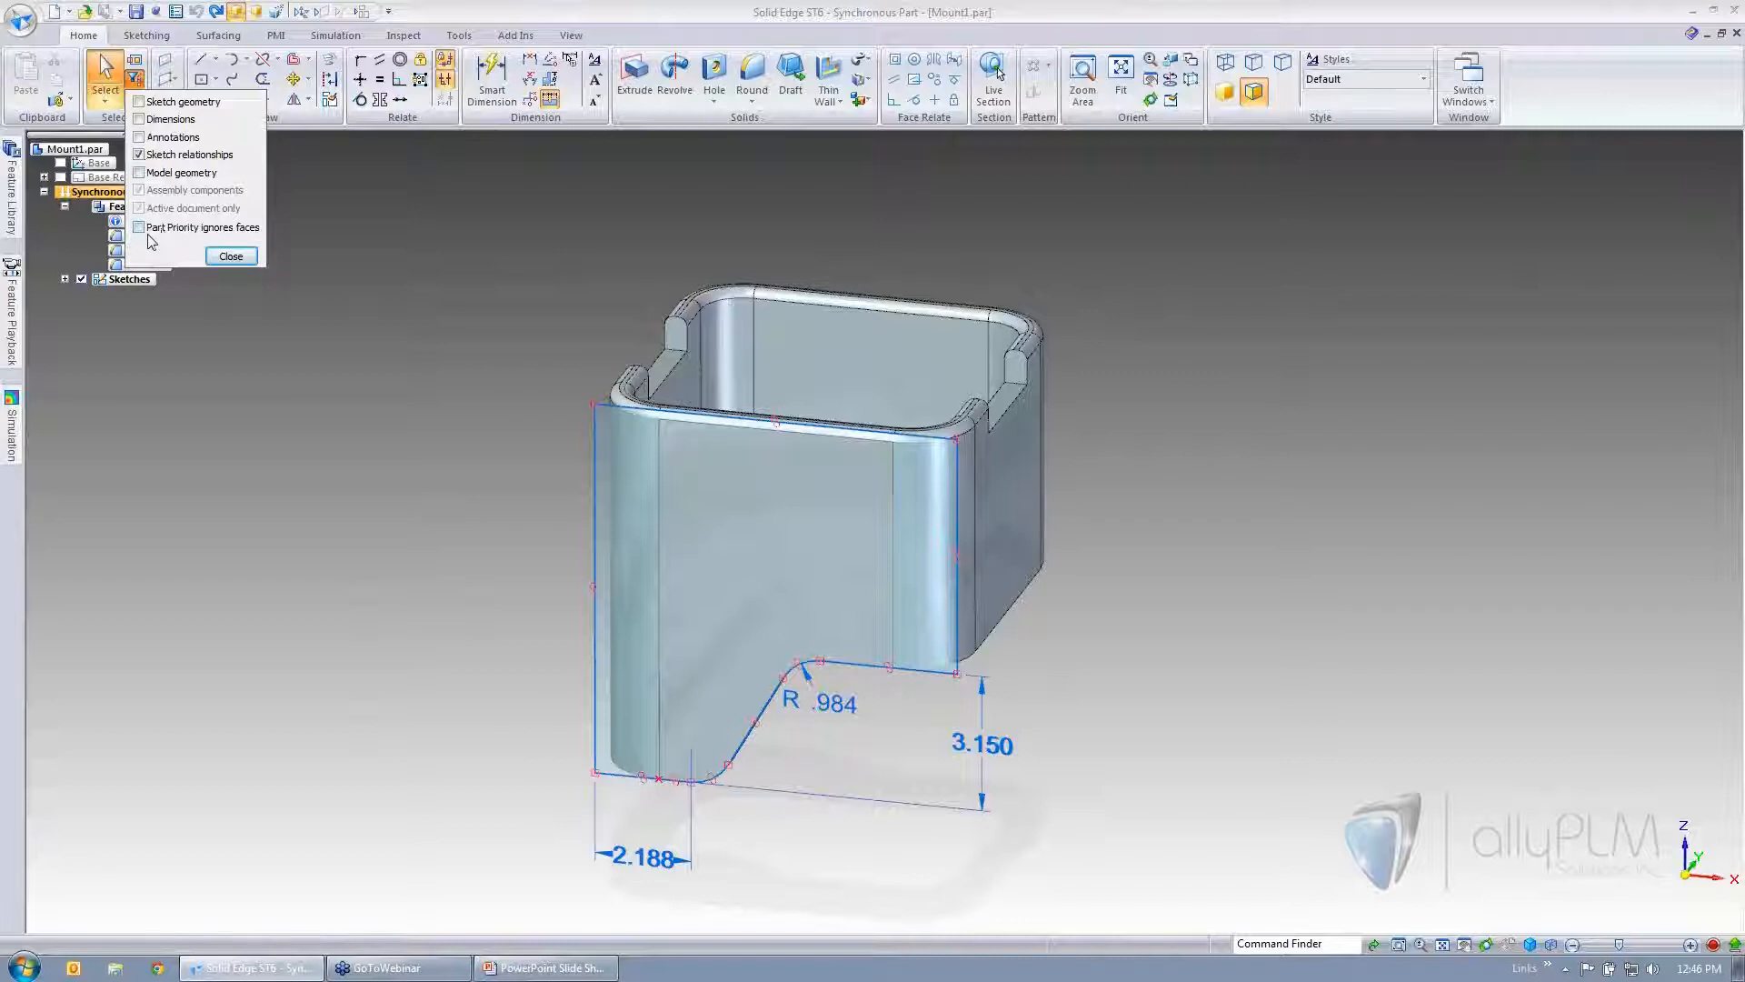
{"action": "left_click", "coordinate": [139, 138]}
{"action": "left_click", "coordinate": [139, 120]}
{"action": "middle_click_drag", "start_coordinate": [986, 705], "coordinate": [950, 754]}
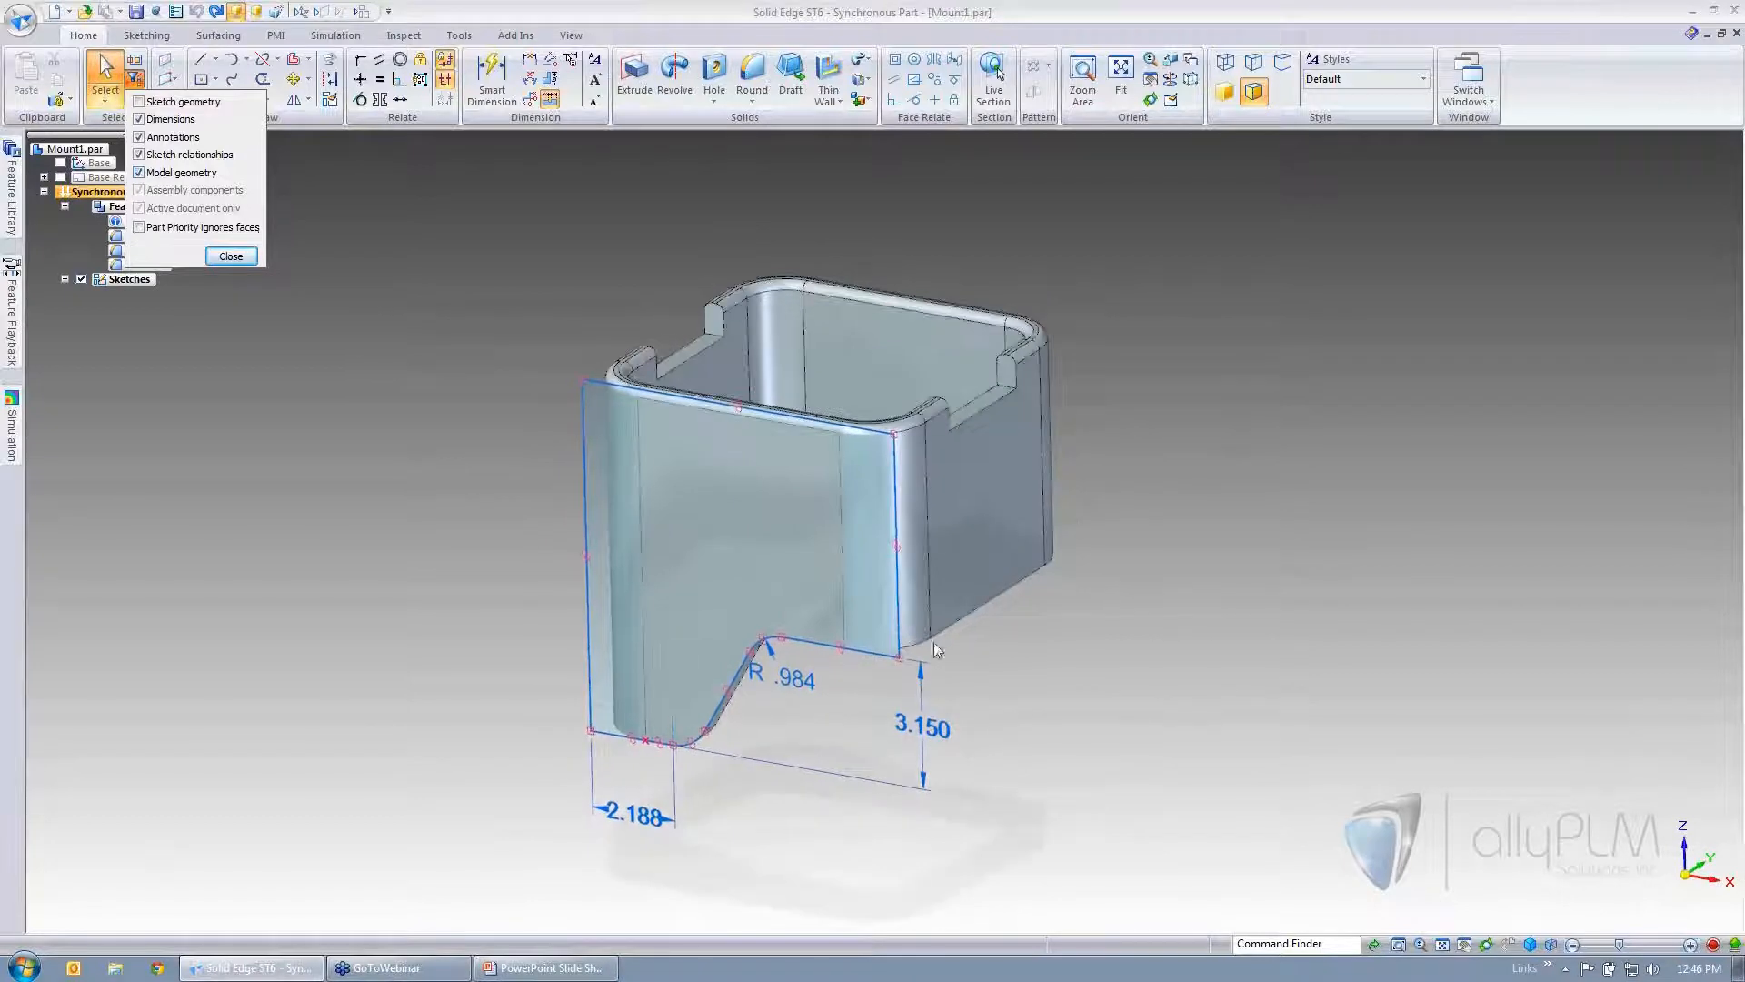
{"action": "middle_click_drag", "start_coordinate": [866, 627], "coordinate": [1068, 539]}
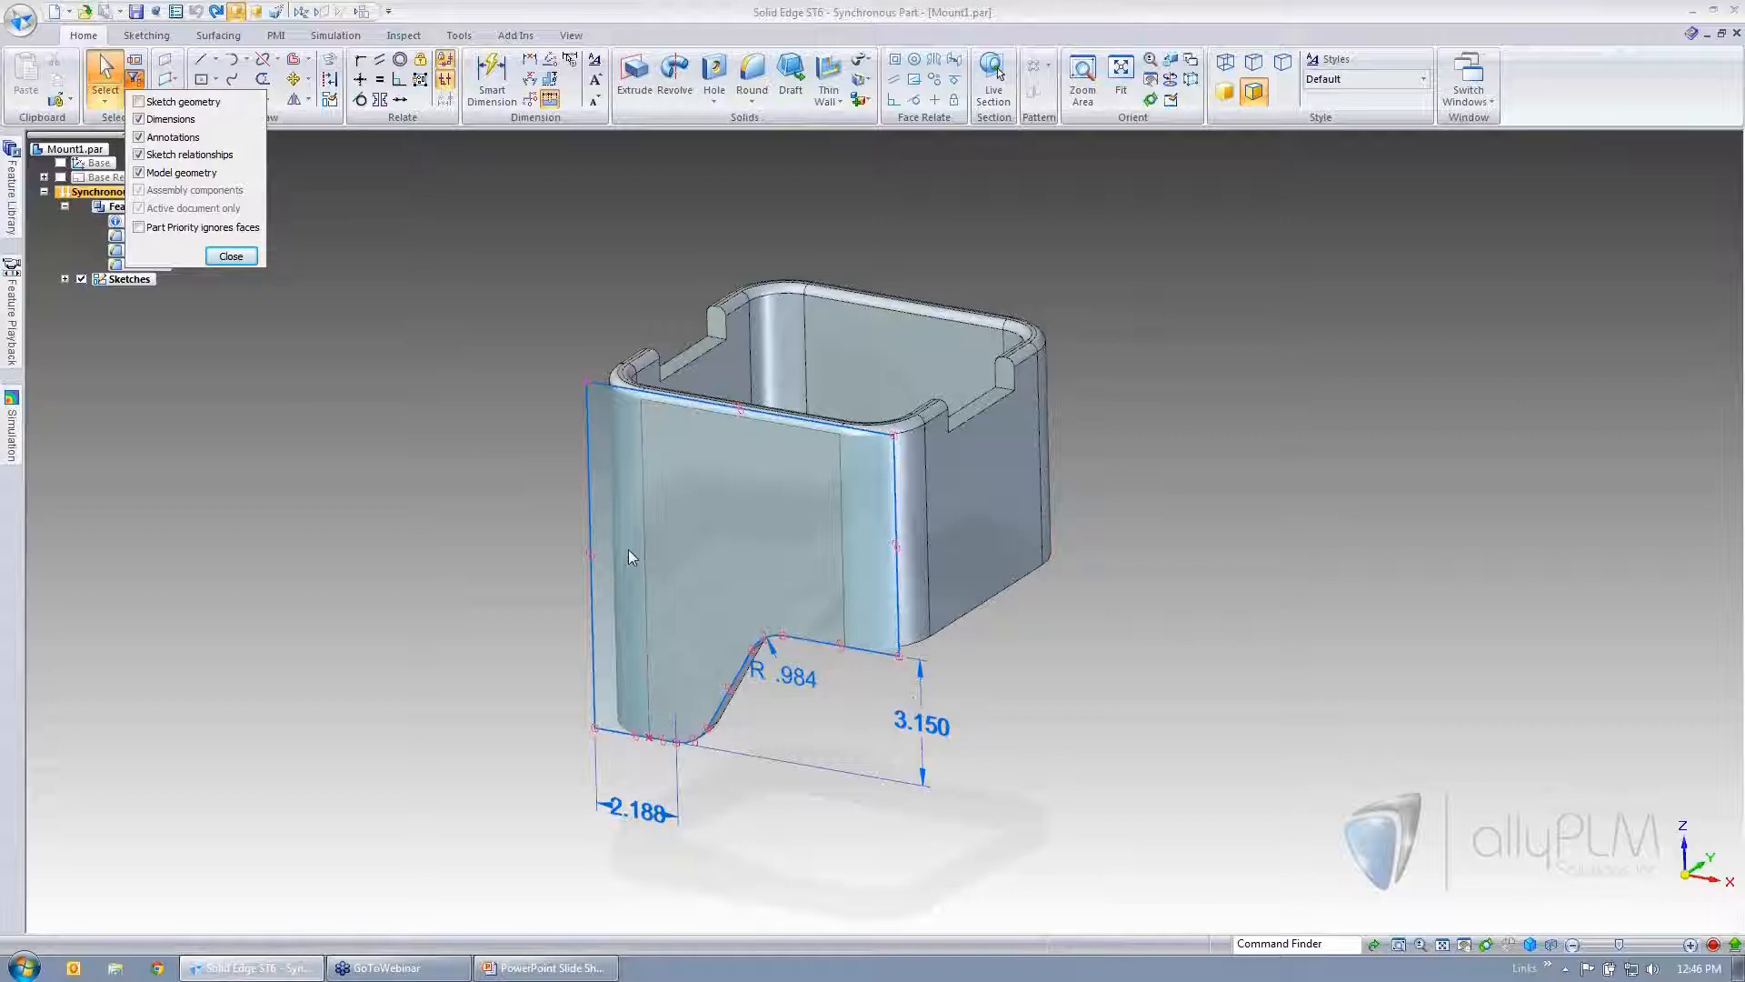
{"action": "left_click", "coordinate": [231, 255]}
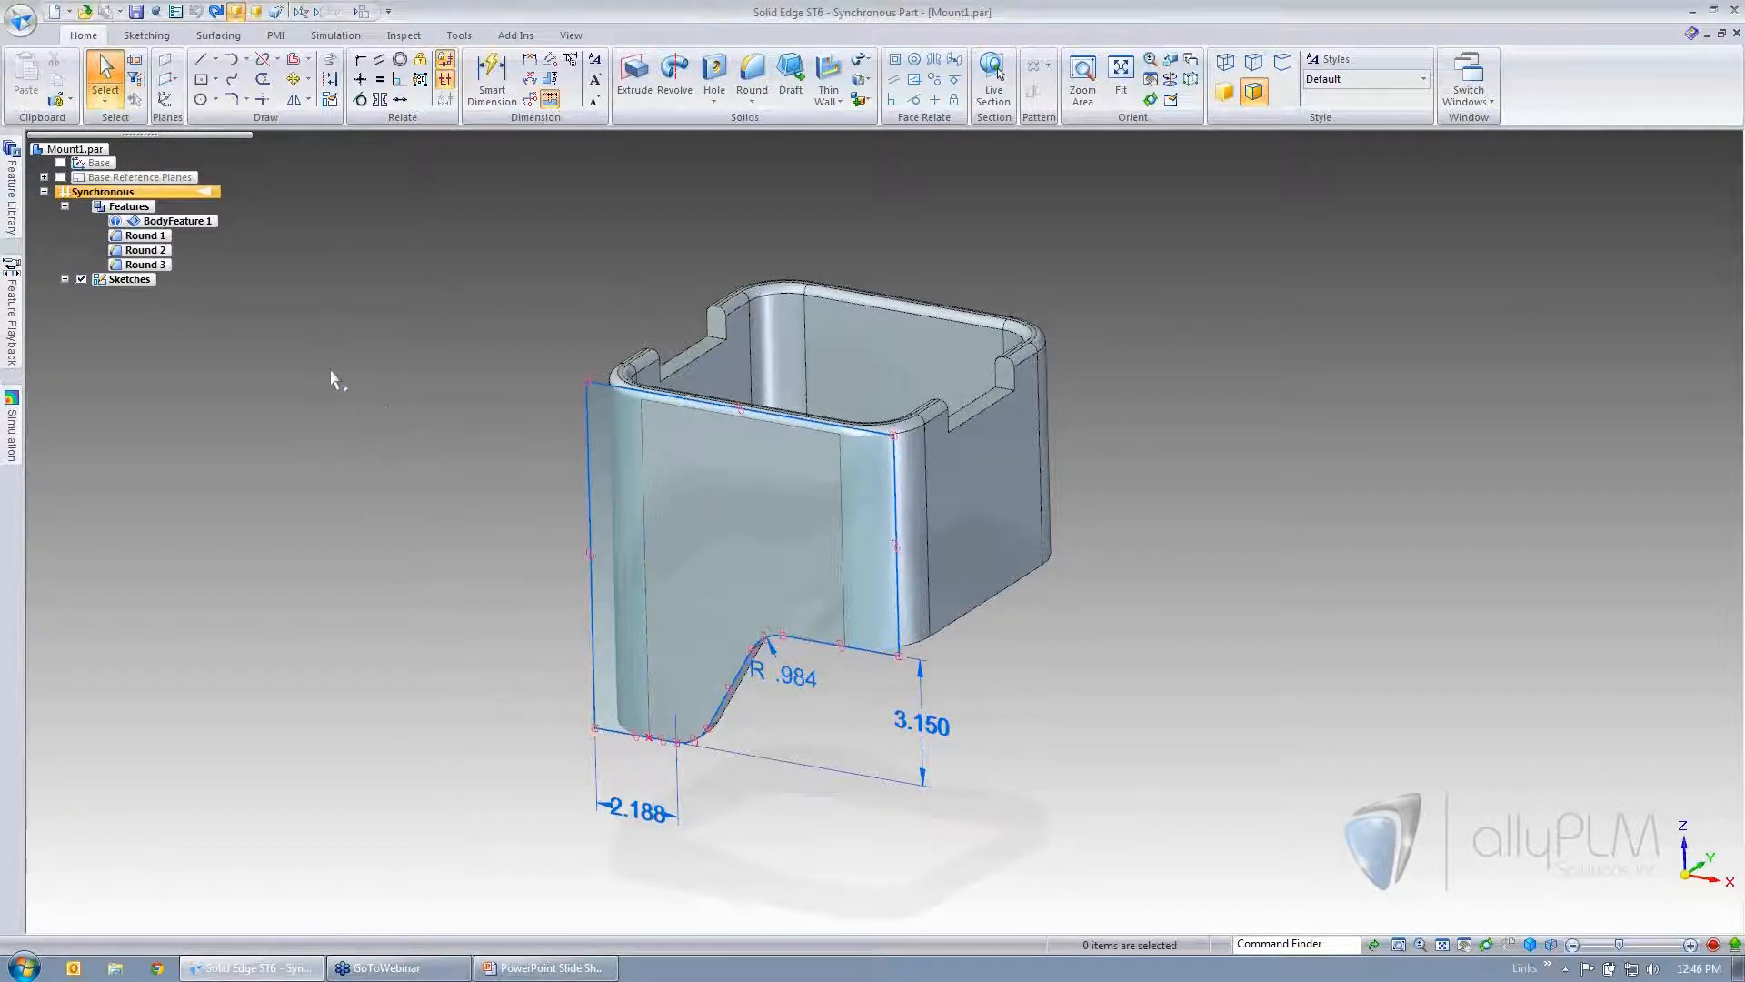
- Open the radius of the inner rim round for editing, try another option for which similar faces it affects, and cancel the edit
{"action": "middle_click_drag", "start_coordinate": [339, 379], "coordinate": [446, 357]}
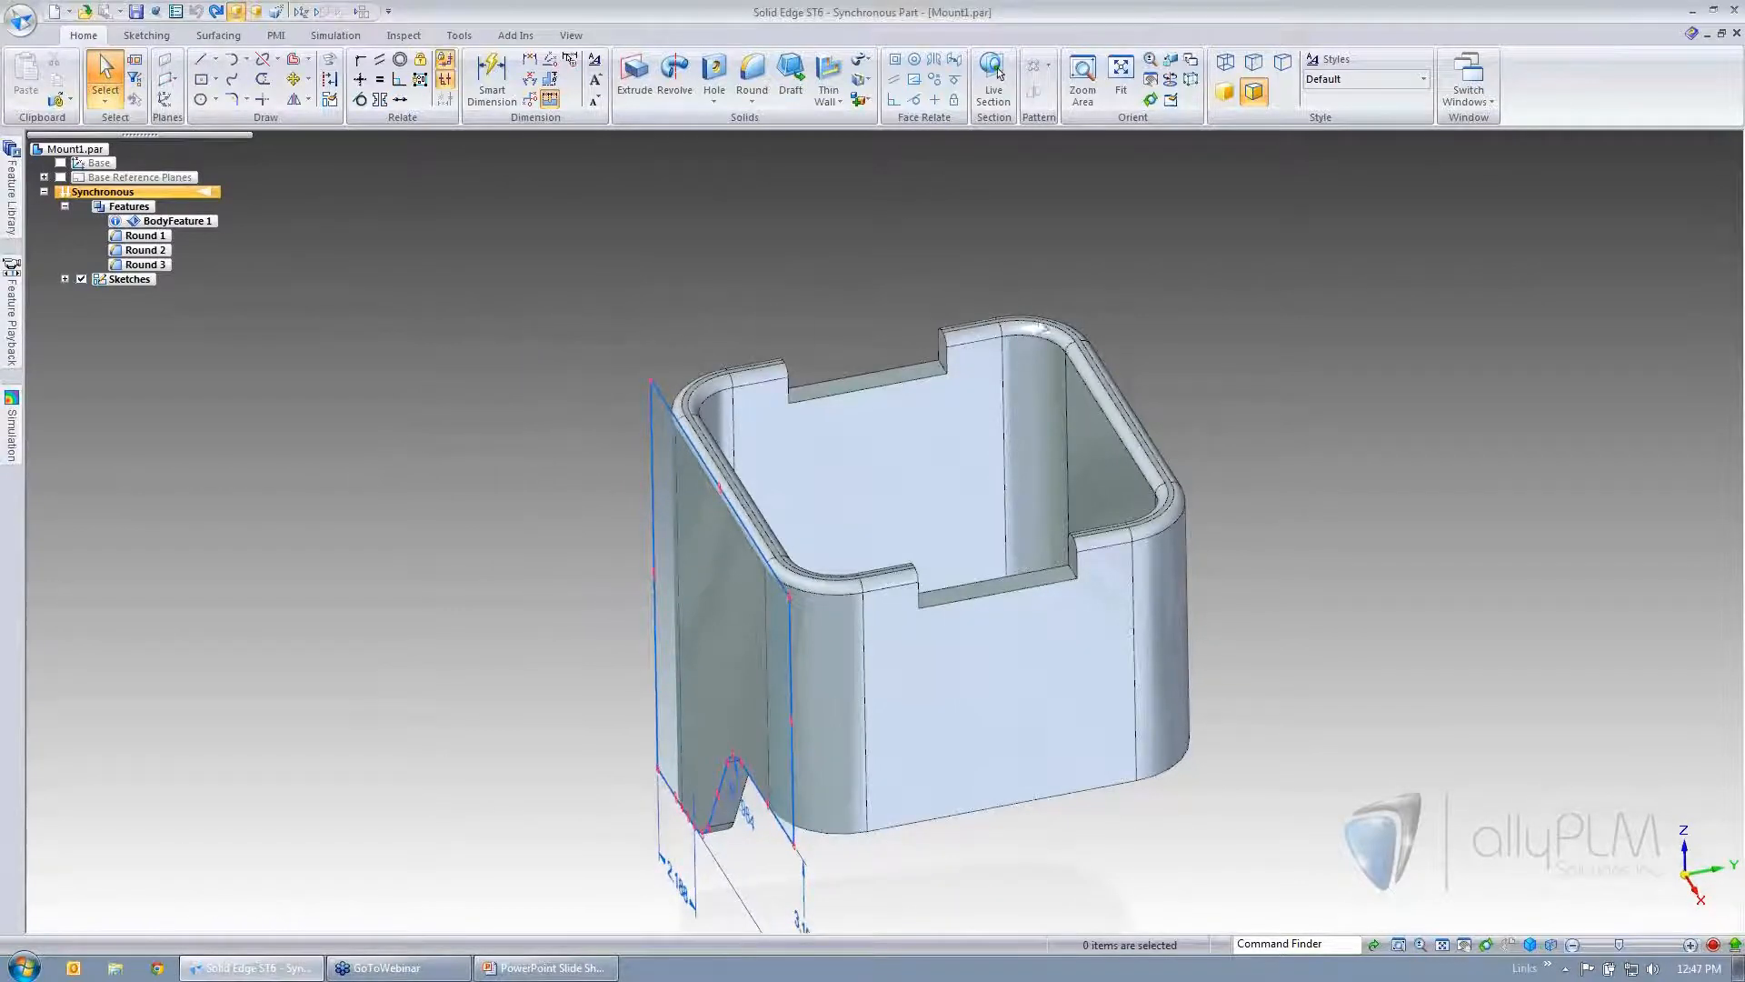
{"action": "left_click", "coordinate": [1111, 413]}
{"action": "left_click", "coordinate": [1302, 402]}
{"action": "left_click_drag", "start_coordinate": [1099, 585], "coordinate": [1229, 306]}
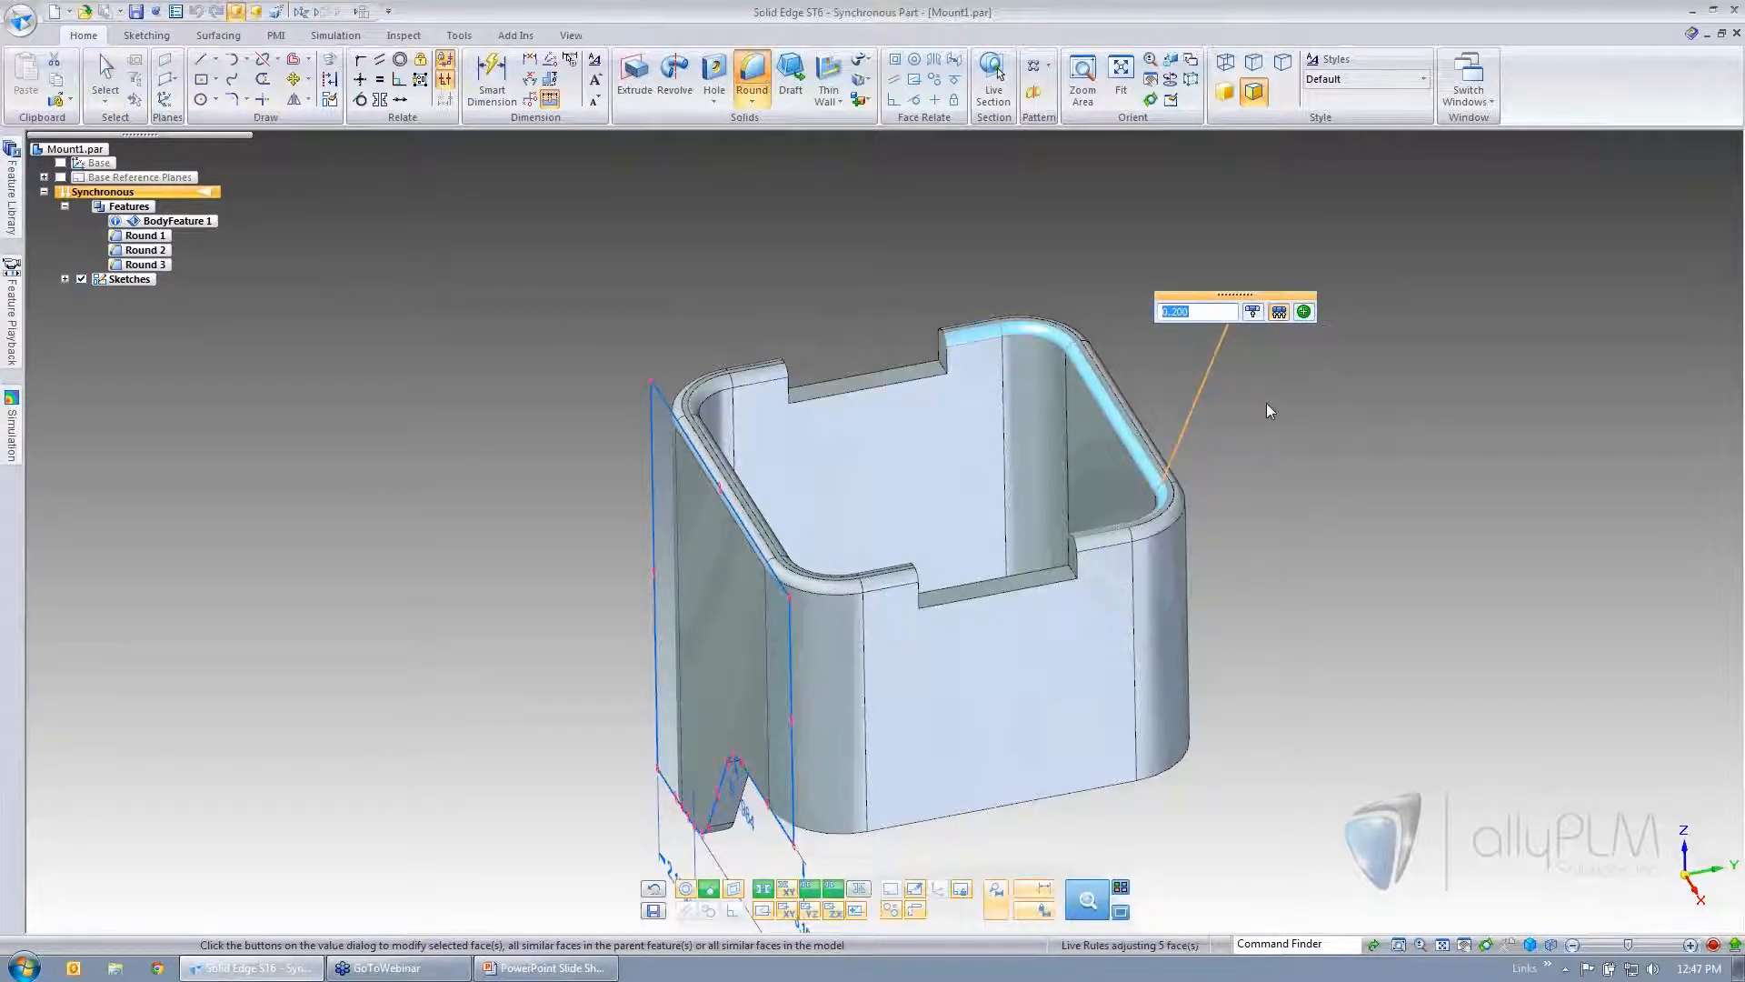
{"action": "left_click", "coordinate": [1252, 313]}
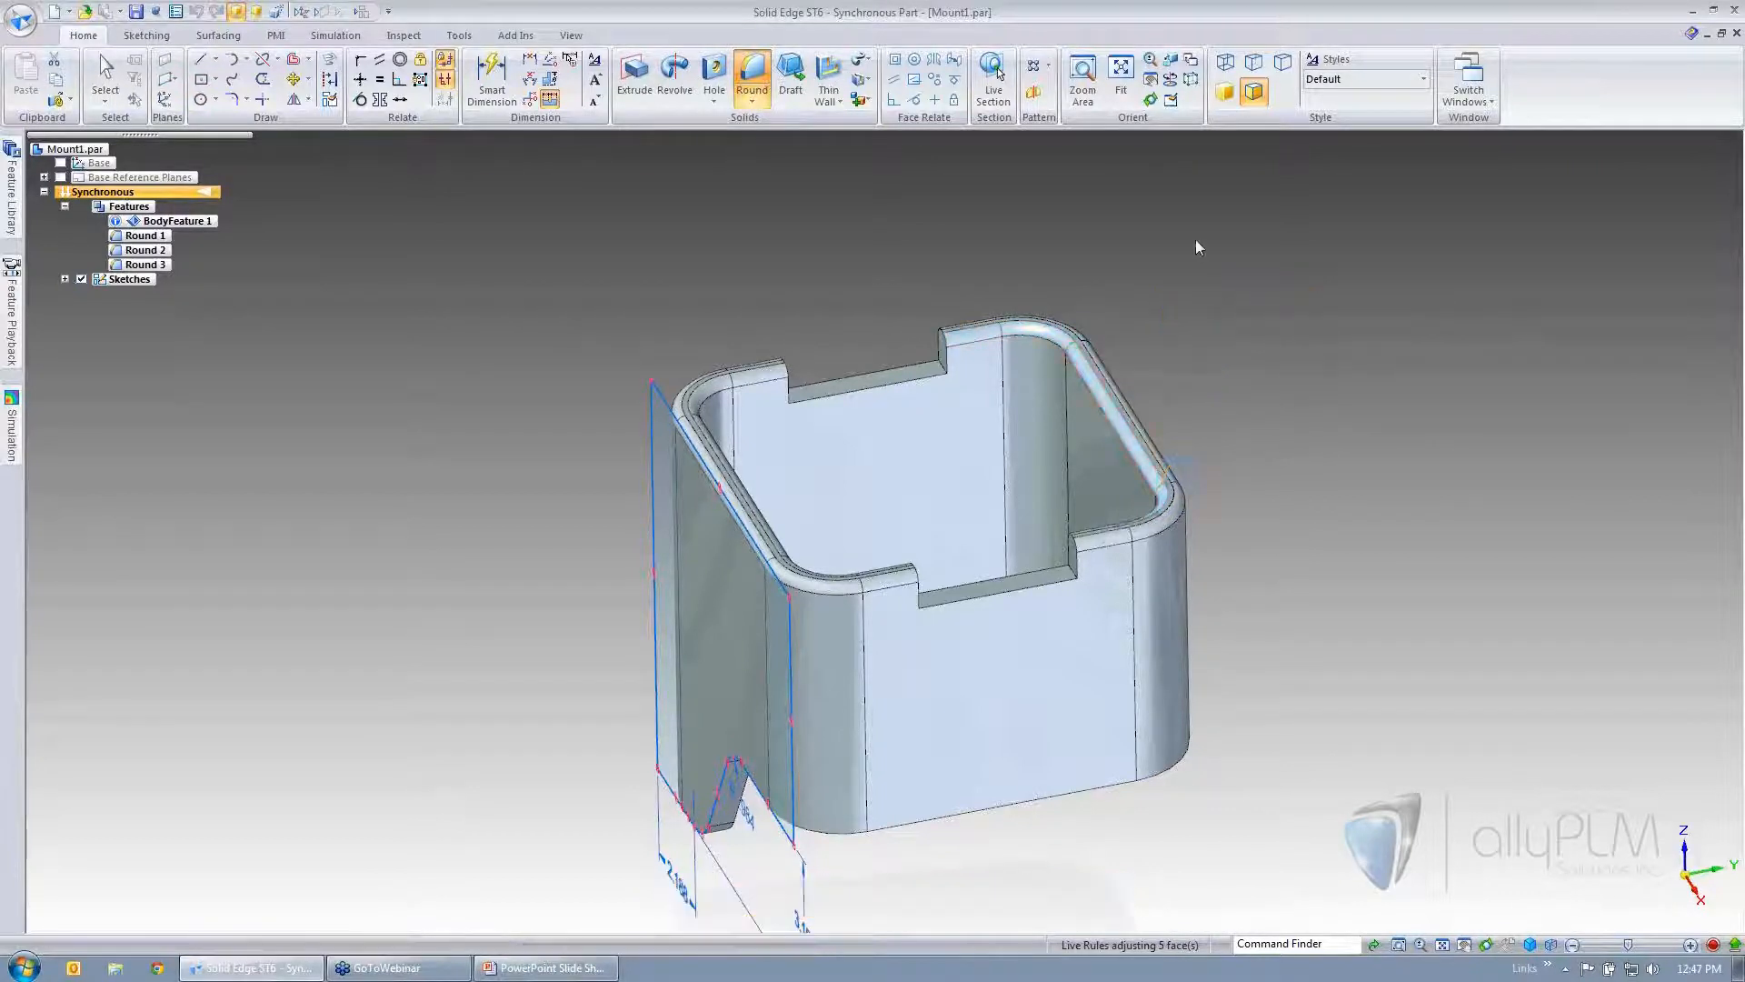
- Select Round 1, Round 2 and Round 3 in the feature tree to examine which rim edges each covers, and clear the selection
{"action": "left_click", "coordinate": [146, 236]}
{"action": "left_click", "coordinate": [148, 251]}
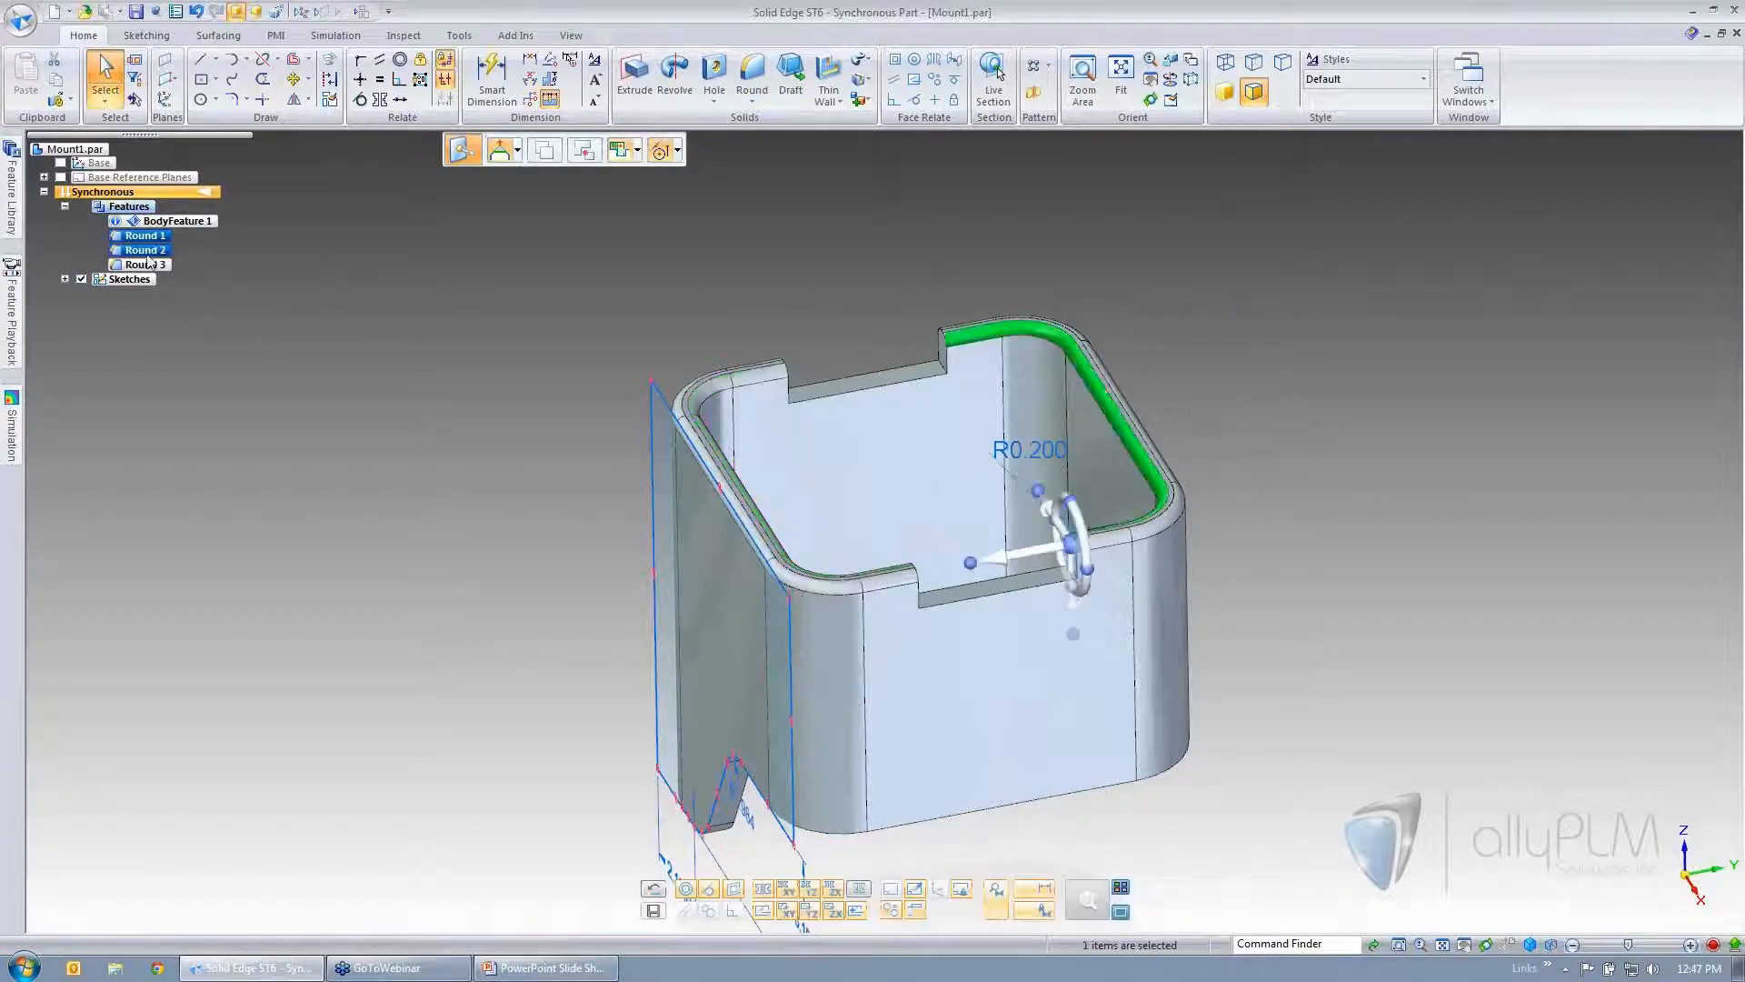
{"action": "left_click", "coordinate": [148, 238]}
{"action": "left_click", "coordinate": [149, 252]}
{"action": "left_click", "coordinate": [219, 296]}
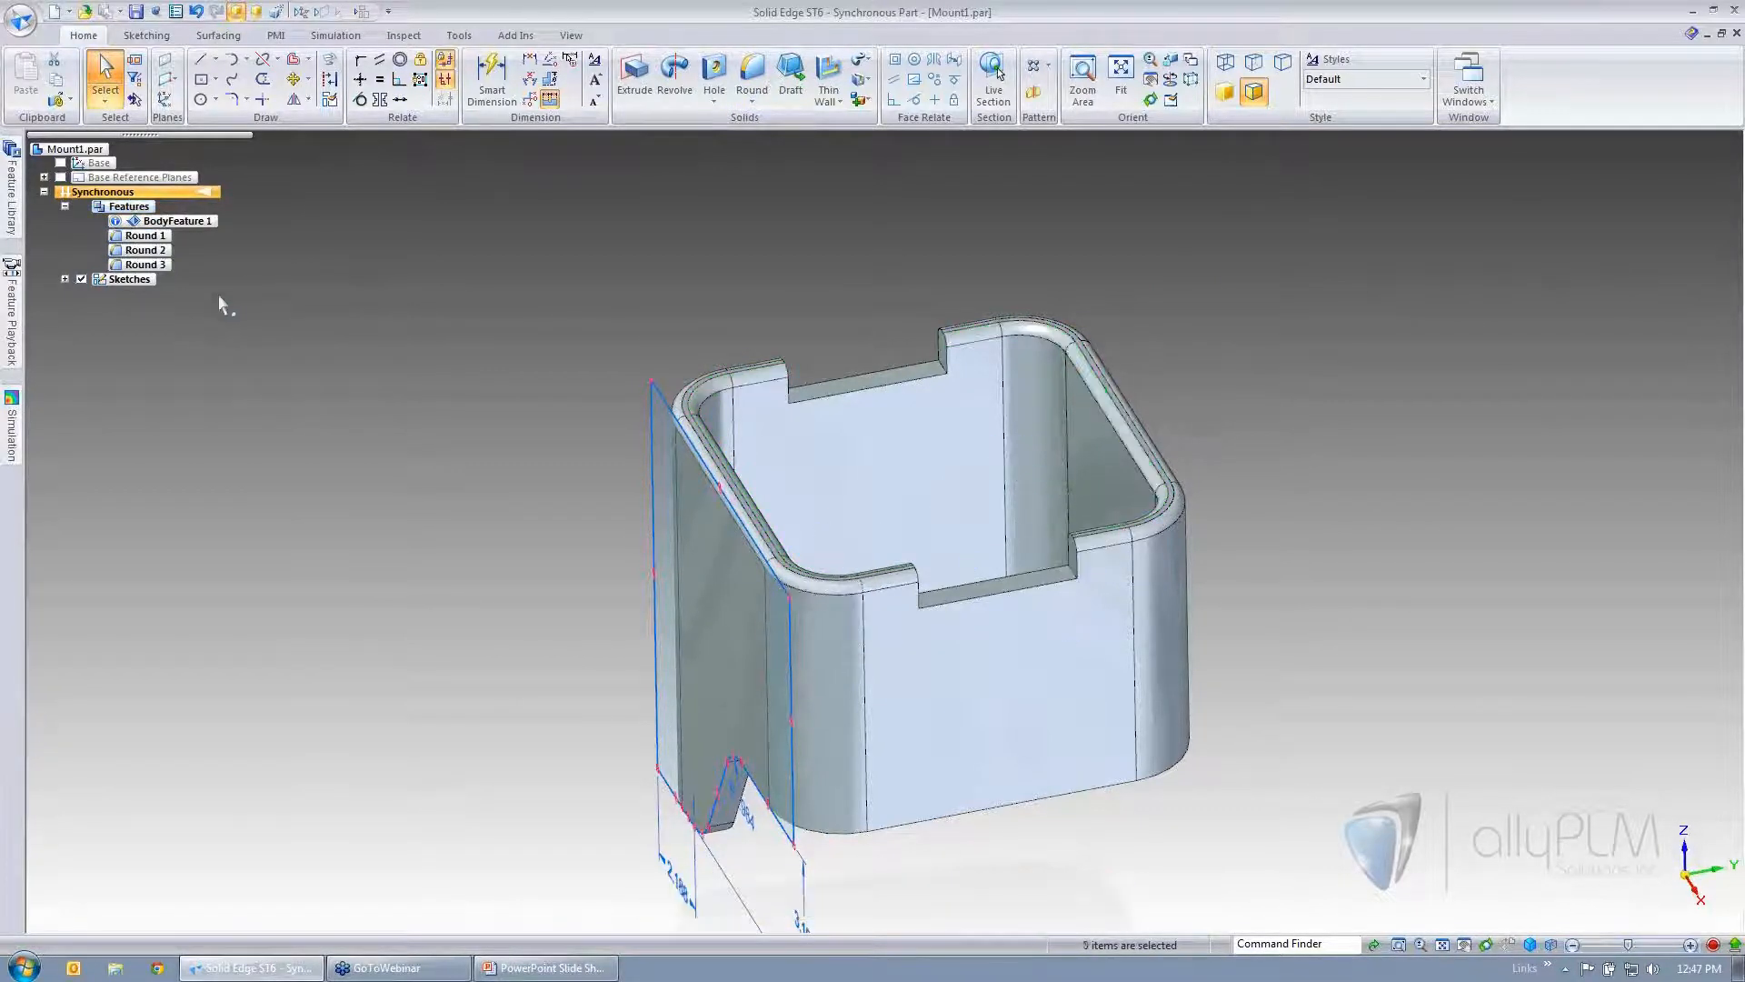
{"action": "left_click", "coordinate": [166, 266]}
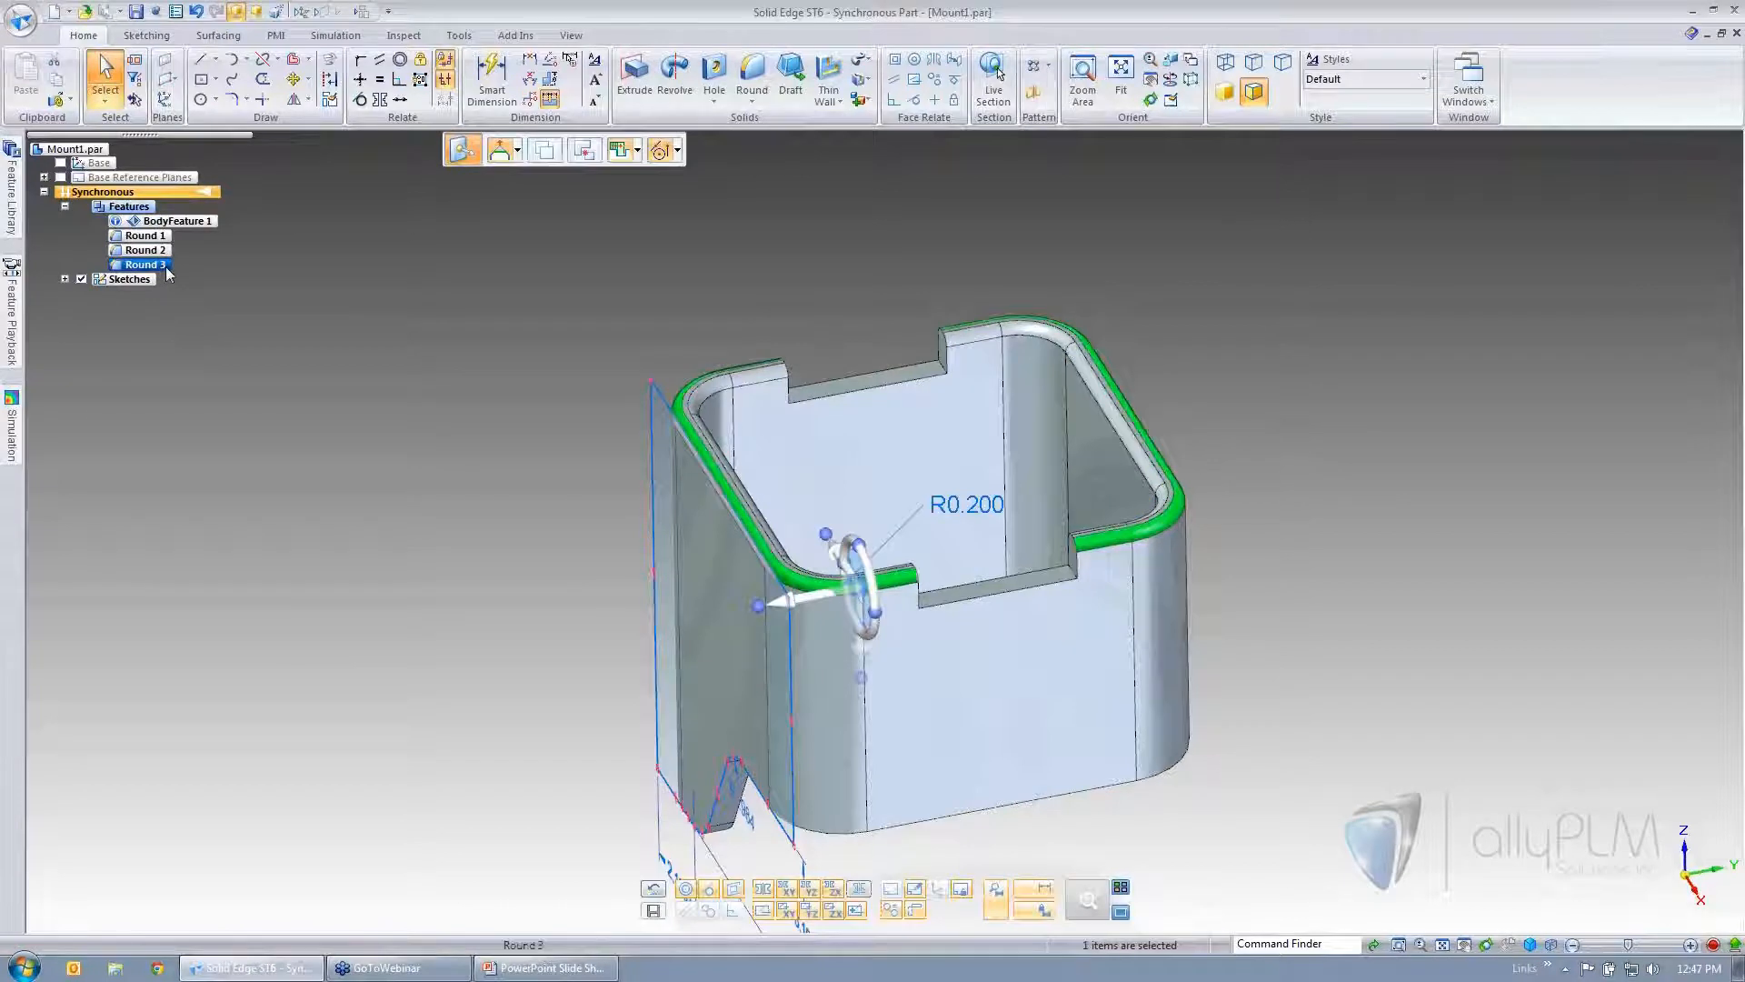
{"action": "left_click", "coordinate": [312, 252]}
- Open the outer rim round's radius for editing, compare the parent-feature and selected-face options for similar faces, and cancel the edit
{"action": "scroll", "coordinate": [558, 262], "scroll_direction": "up", "scroll_amount": 3}
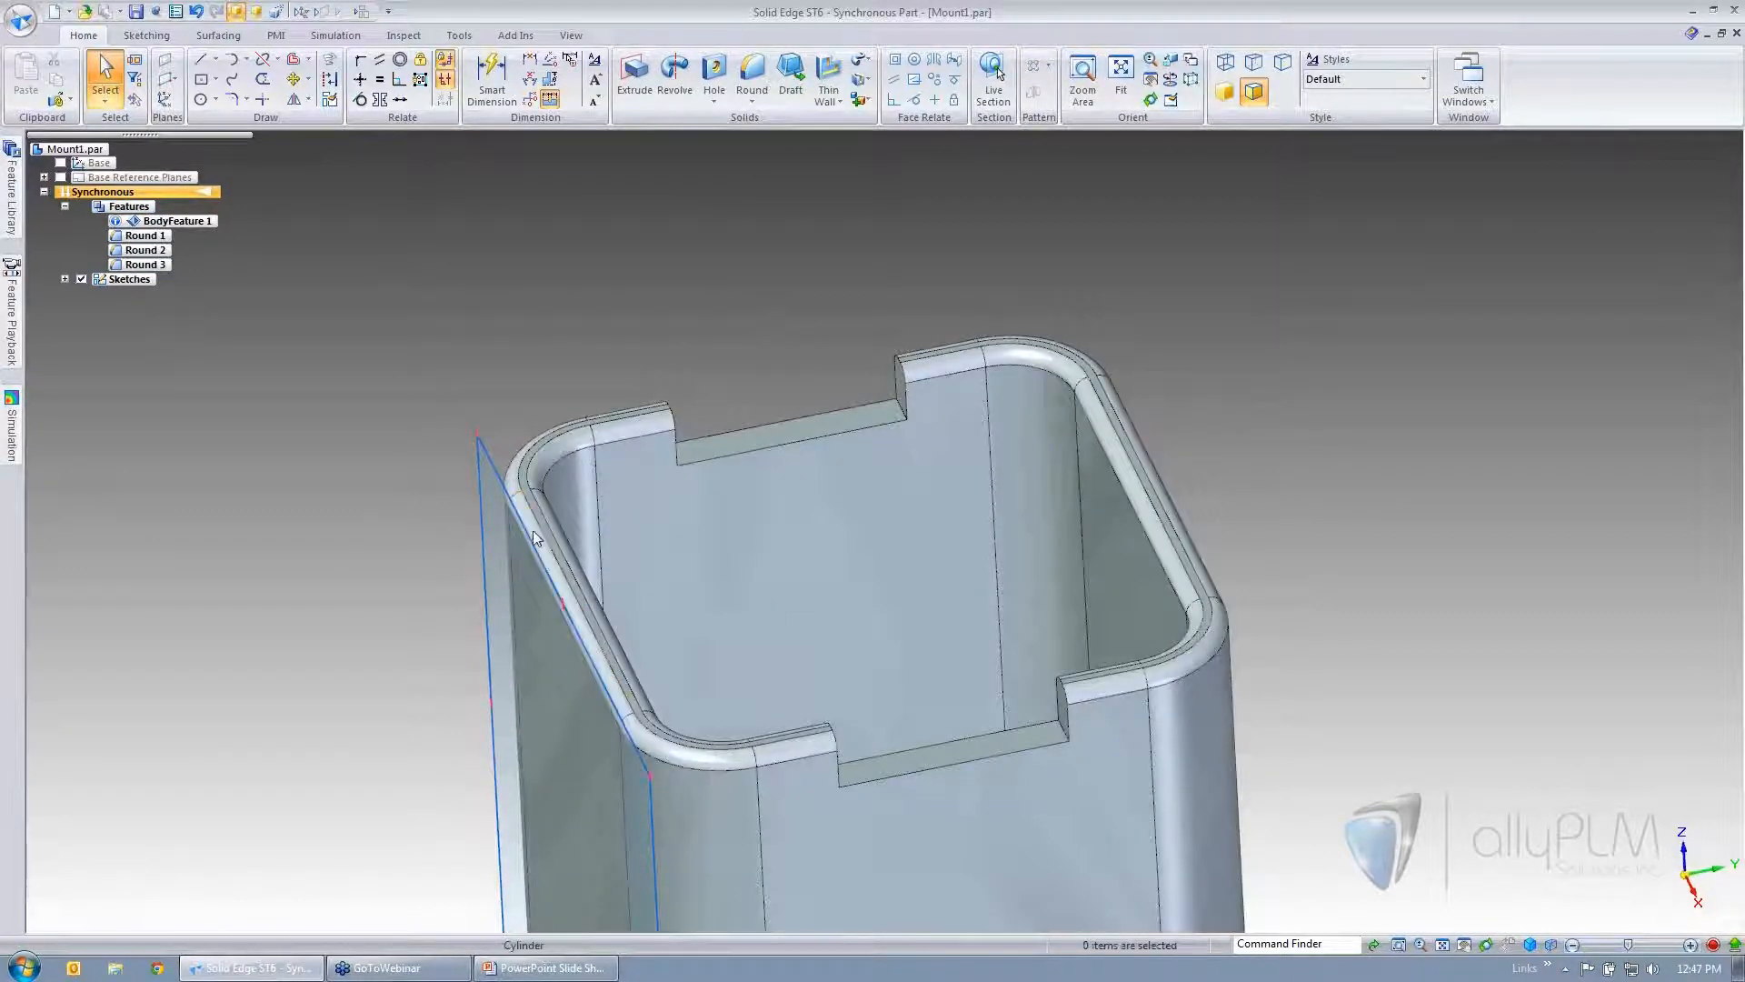
{"action": "left_click", "coordinate": [533, 531]}
{"action": "left_click", "coordinate": [756, 631]}
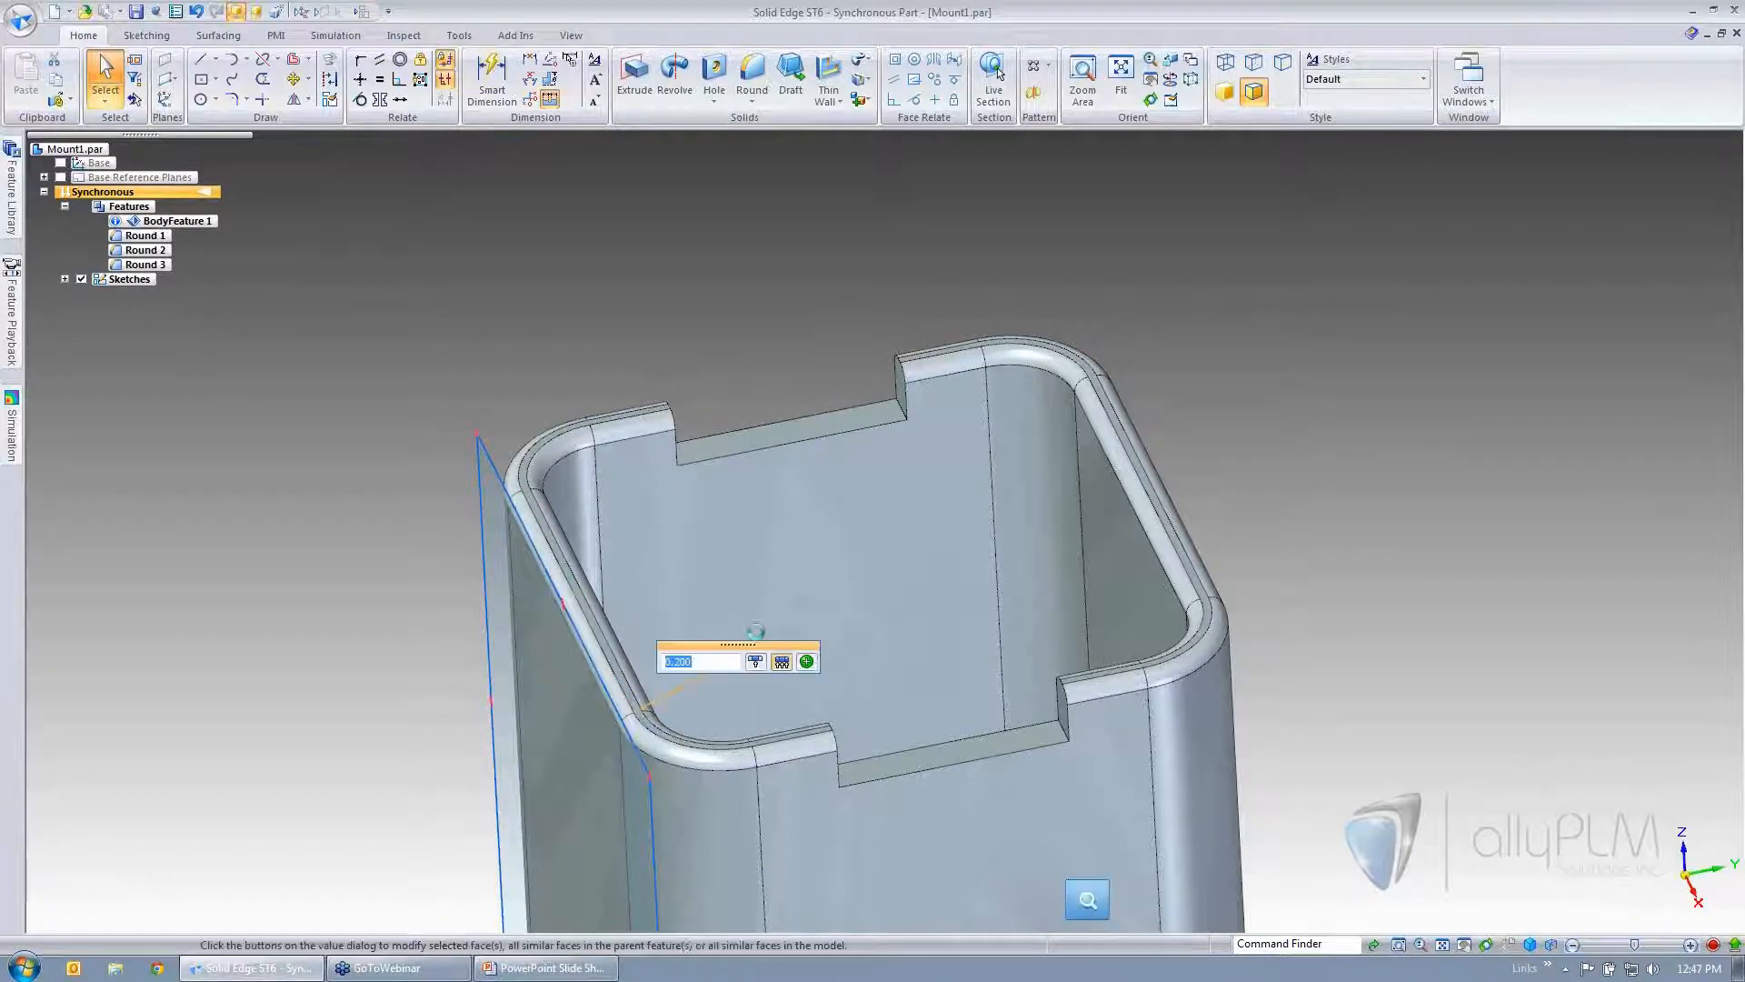
{"action": "left_click", "coordinate": [781, 662]}
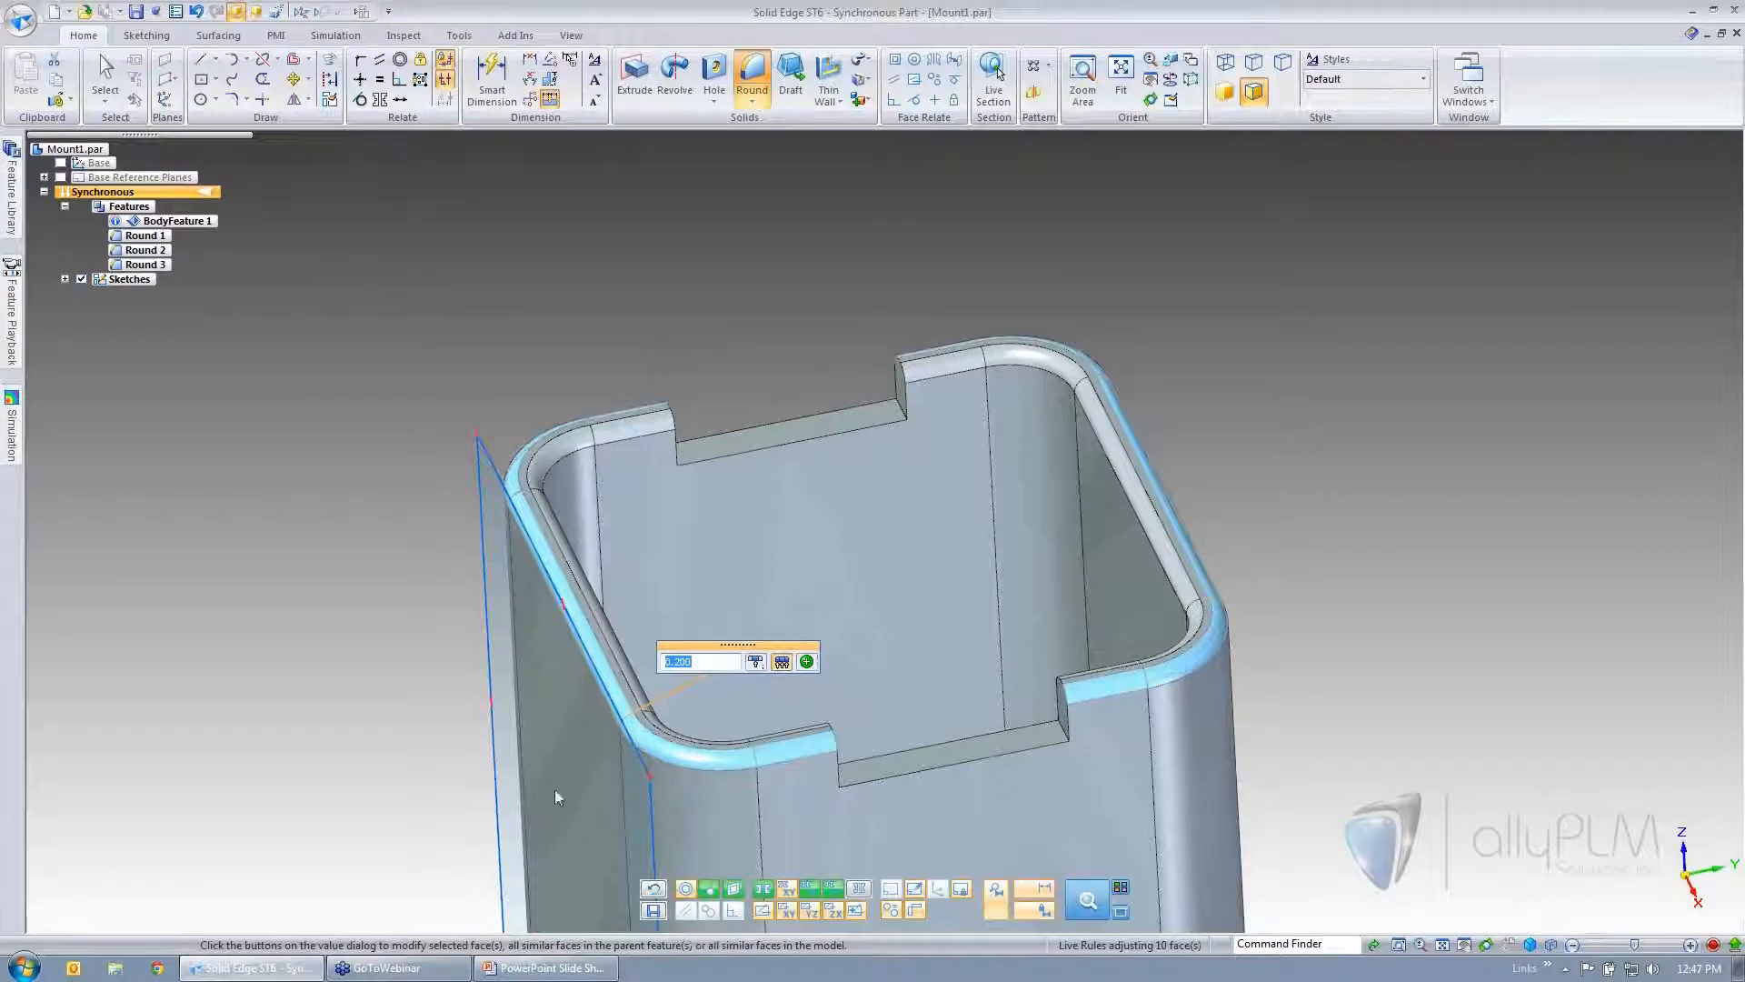
{"action": "left_click", "coordinate": [757, 662]}
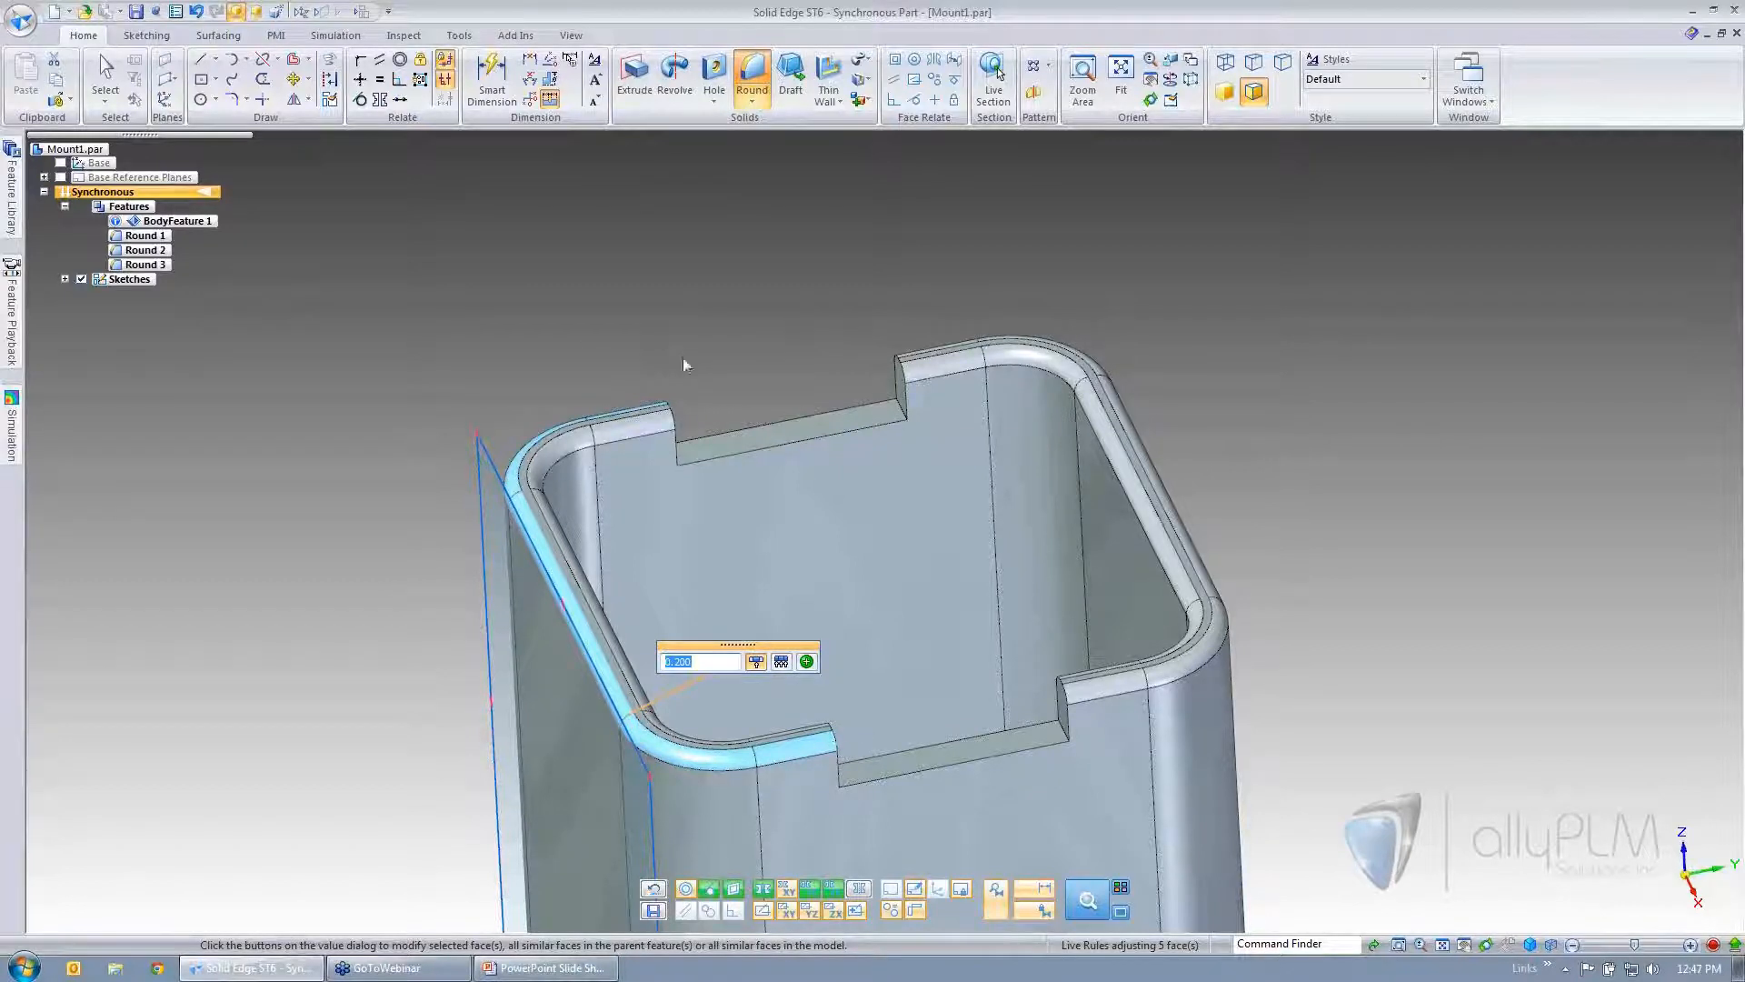
{"action": "key", "text": "Escape"}
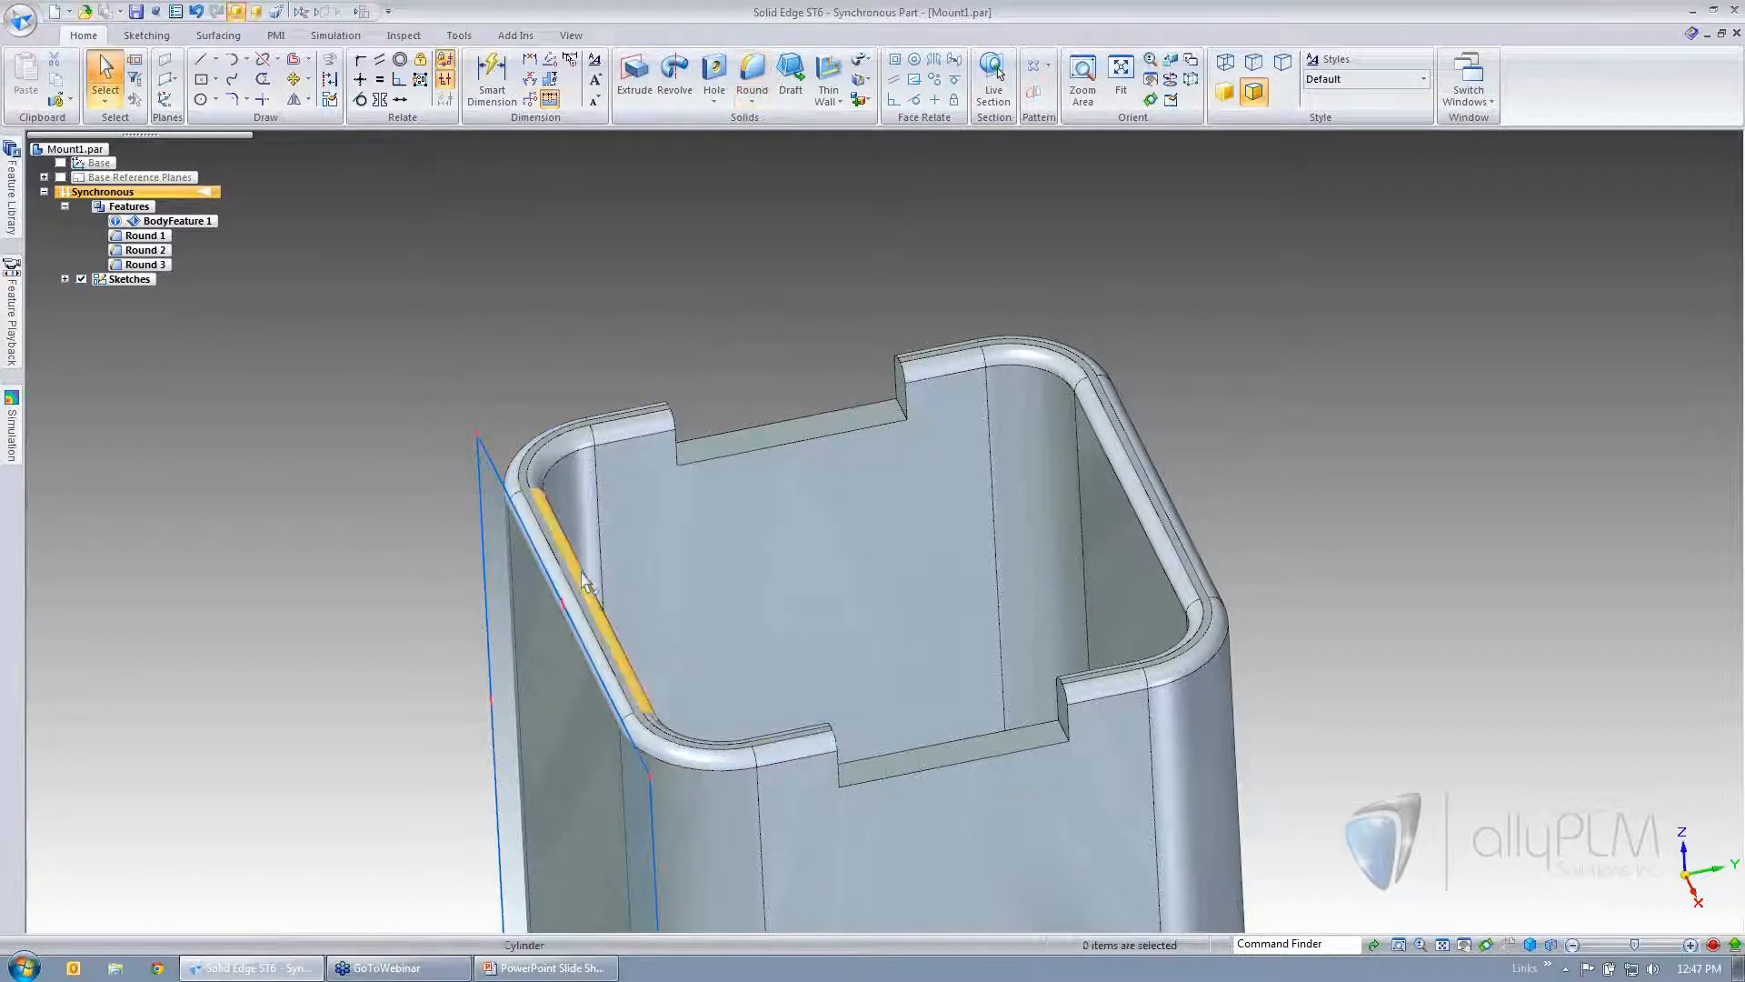
- Open the inner rim round's radius for editing, extend it to all similar faces in the model, and cancel the edit
{"action": "left_click", "coordinate": [616, 604]}
{"action": "left_click", "coordinate": [769, 626]}
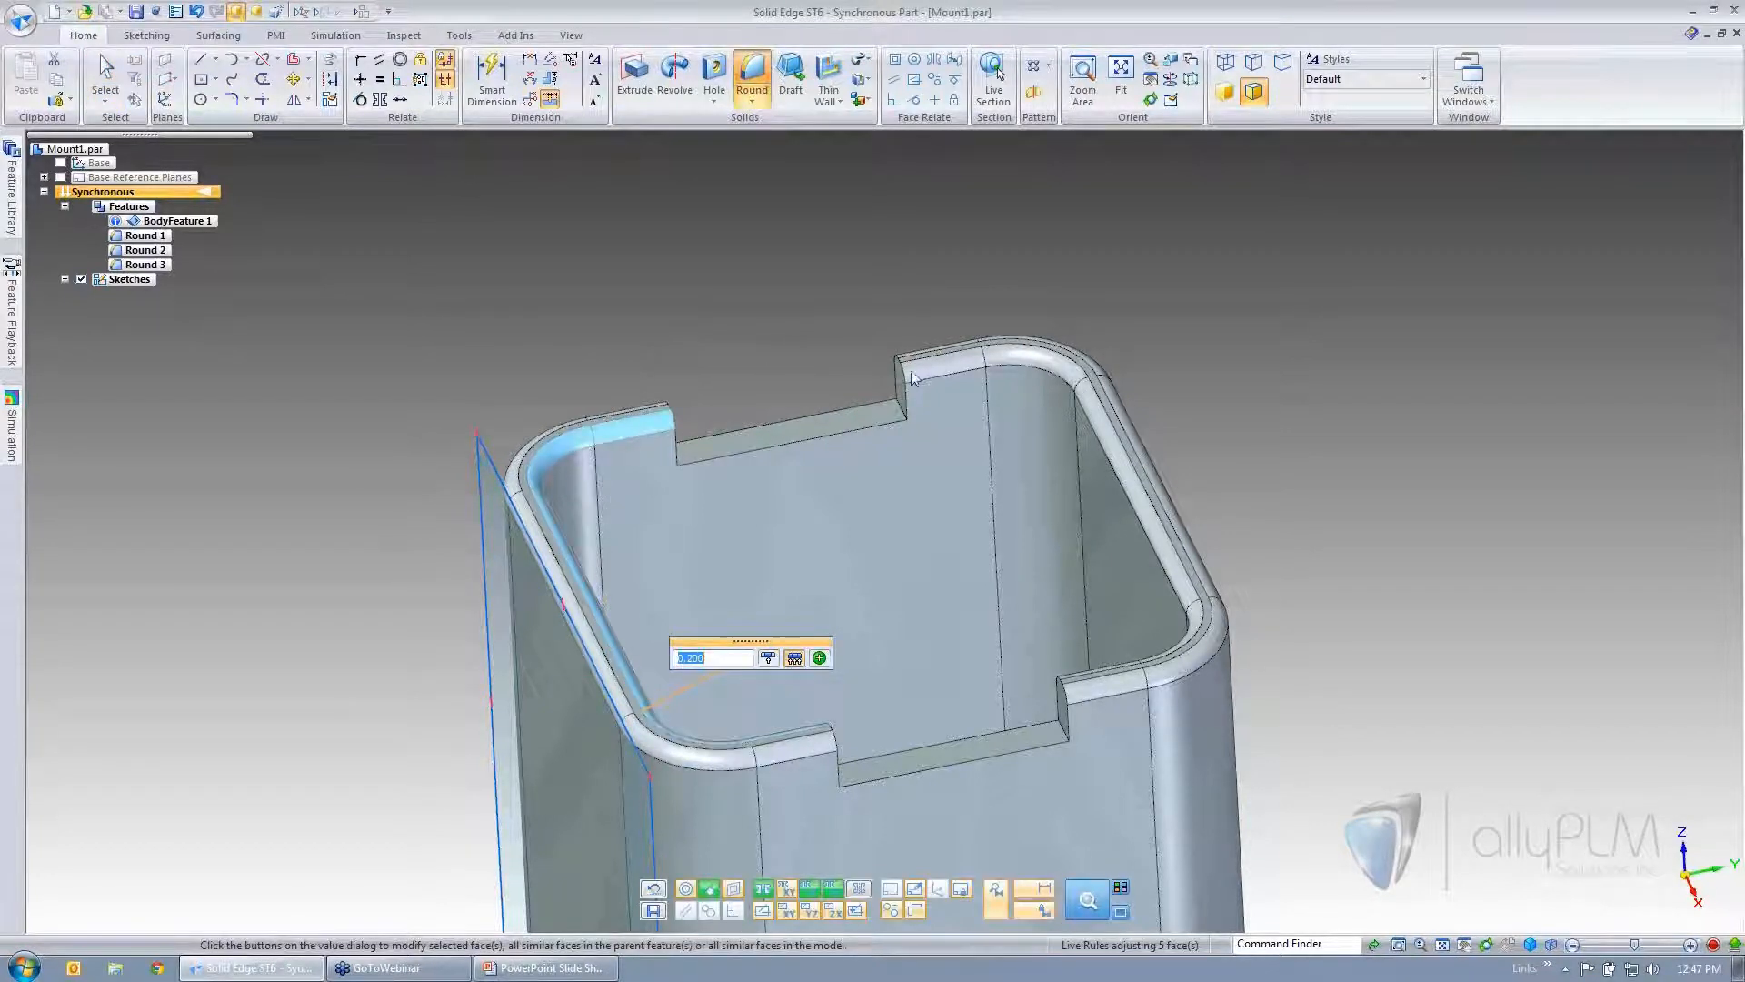
{"action": "middle_click_drag", "start_coordinate": [1194, 509], "coordinate": [984, 518]}
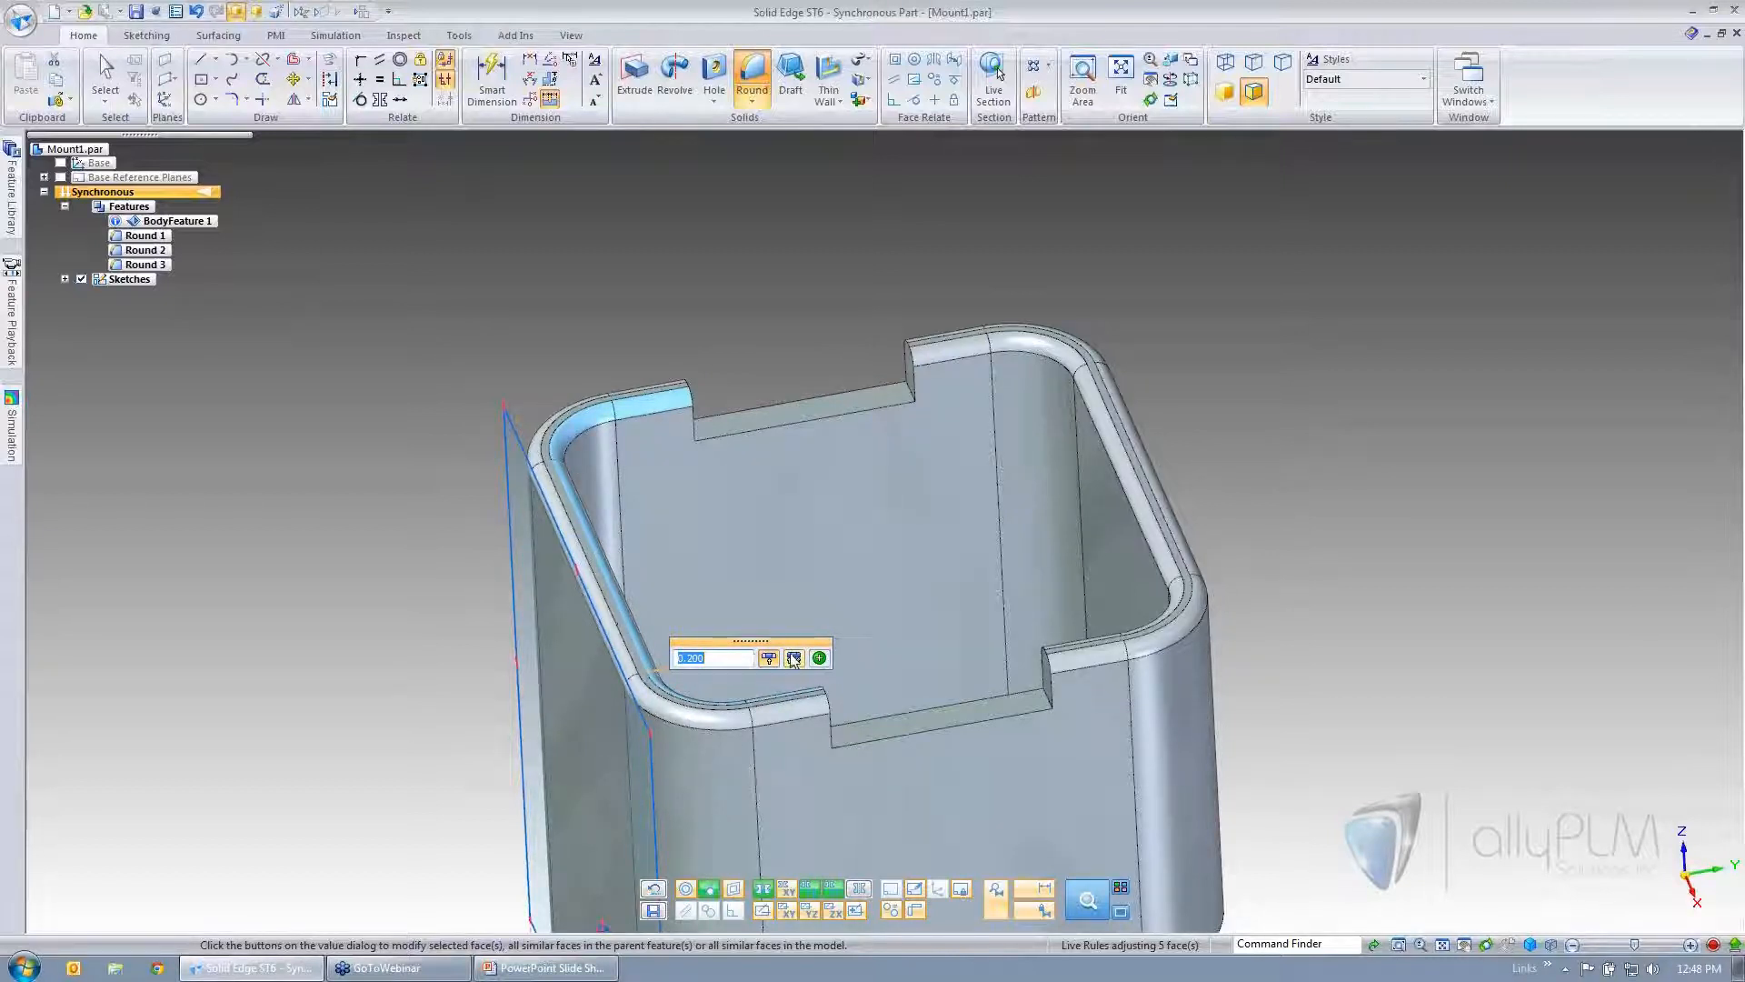
{"action": "middle_click_drag", "start_coordinate": [860, 402], "coordinate": [777, 439]}
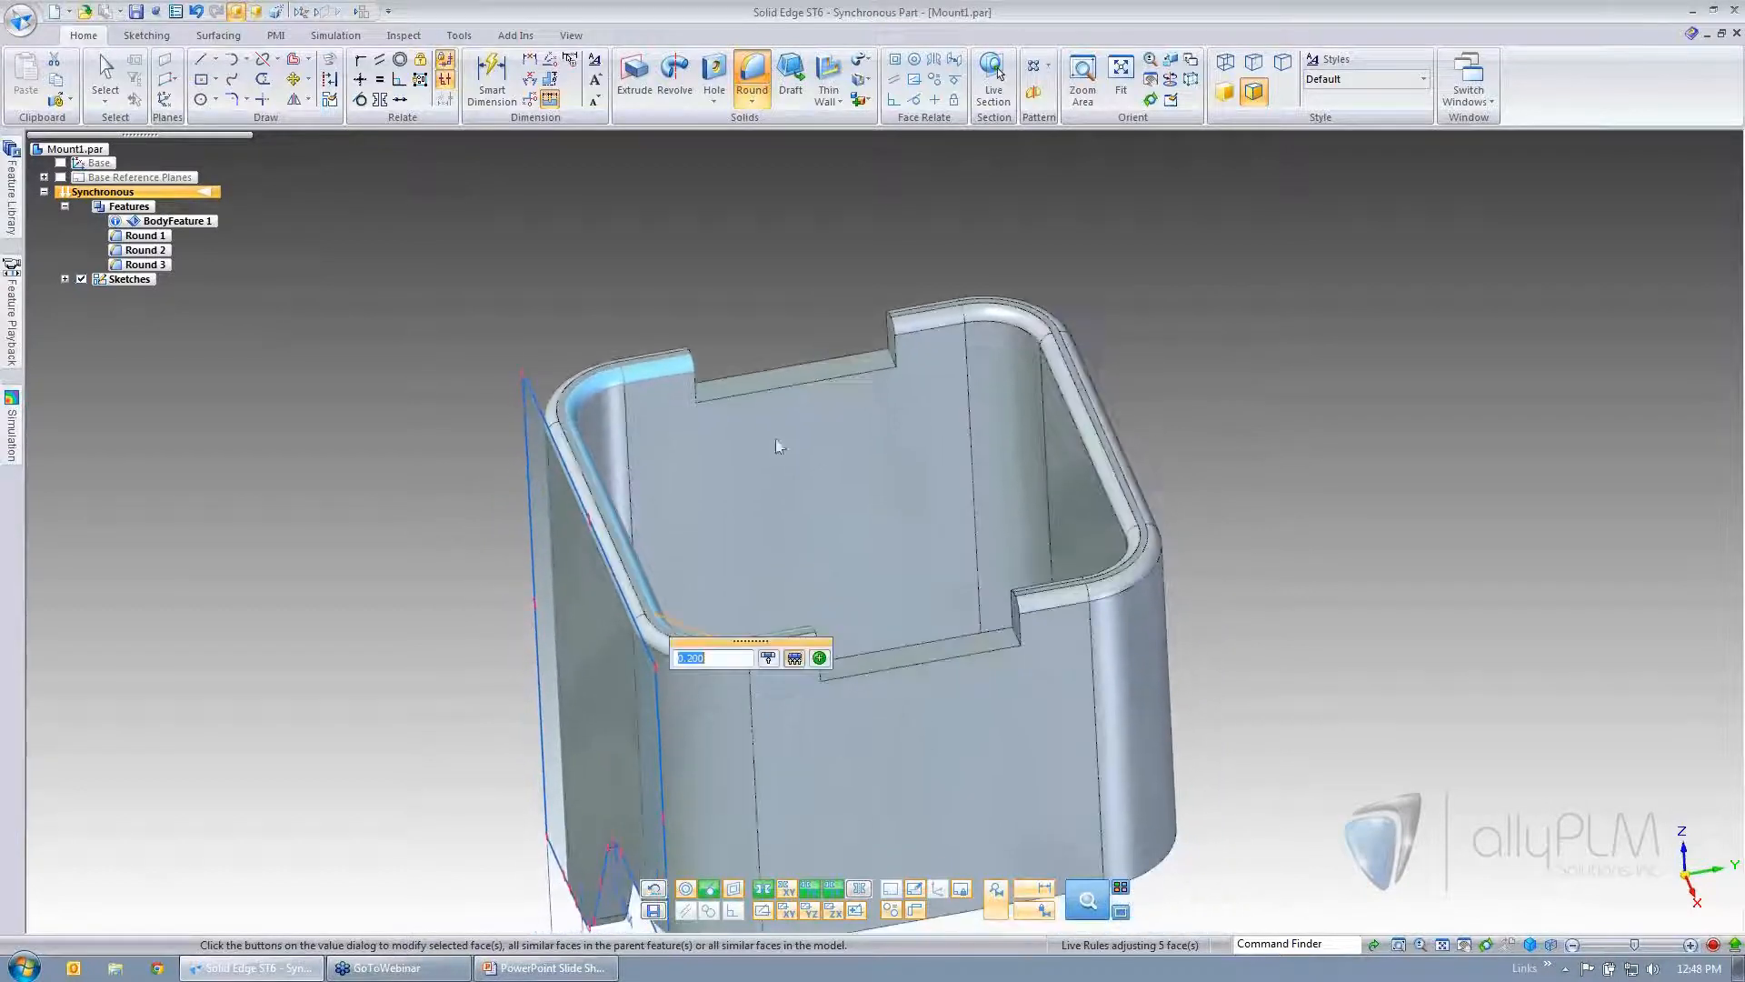
{"action": "left_click", "coordinate": [819, 659]}
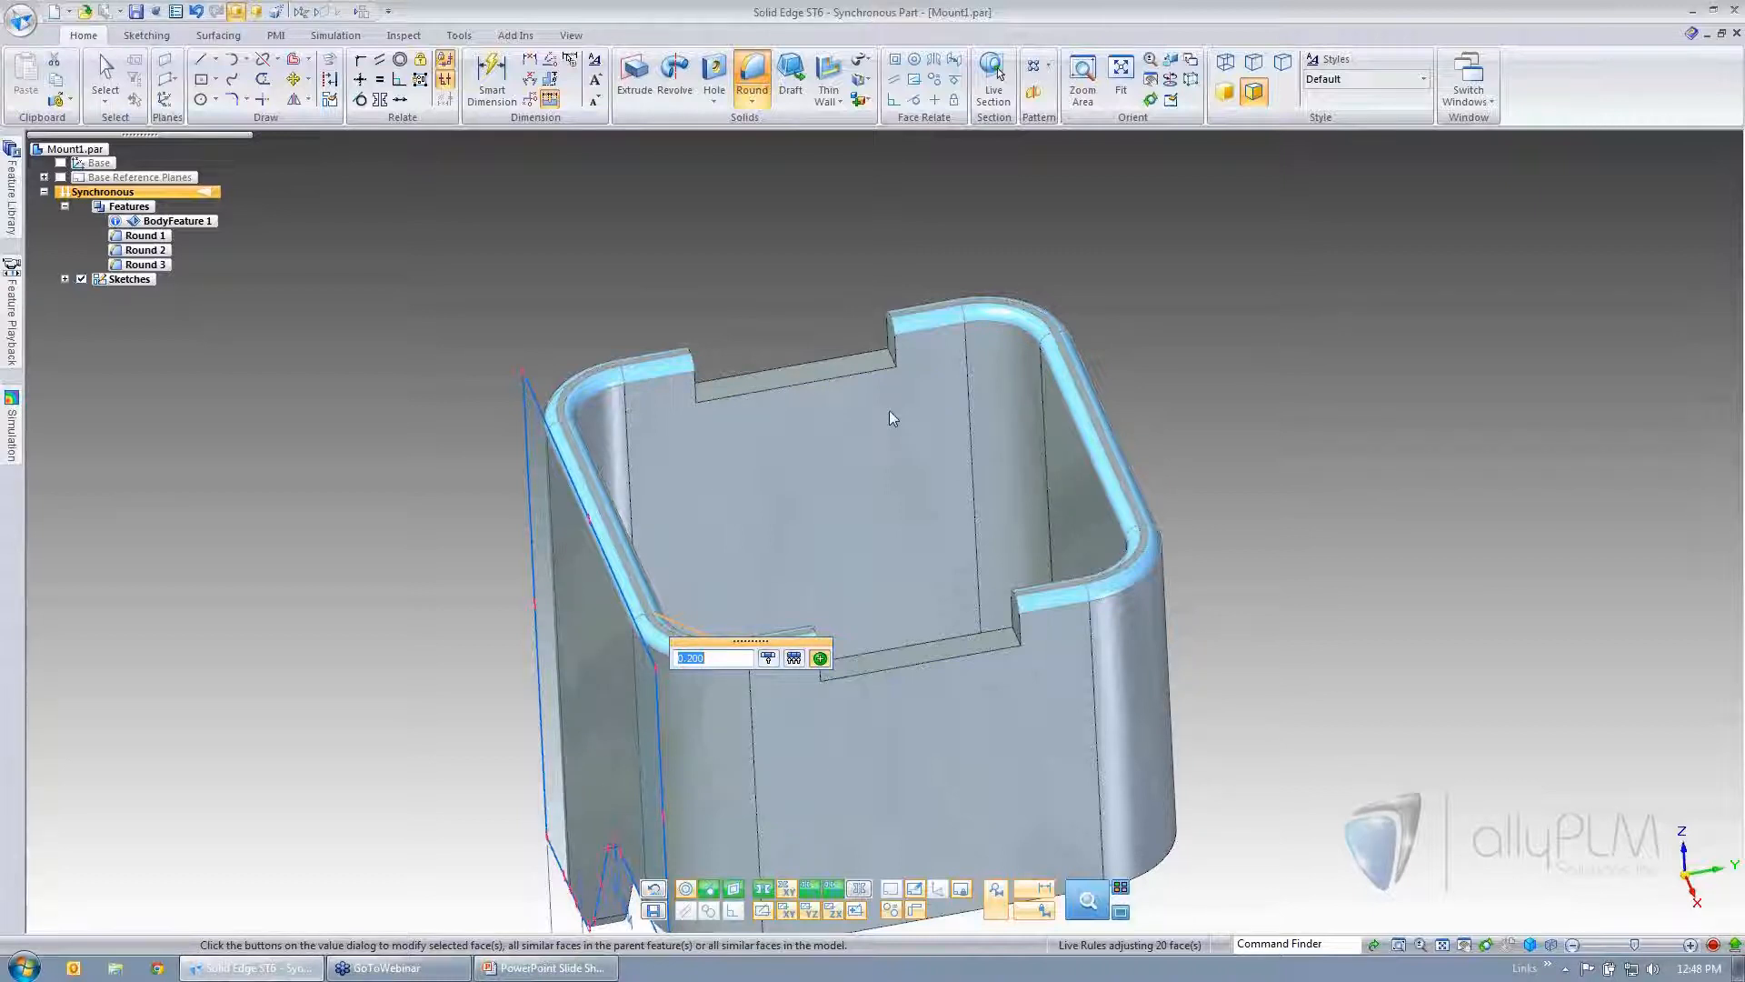
{"action": "left_click", "coordinate": [733, 261]}
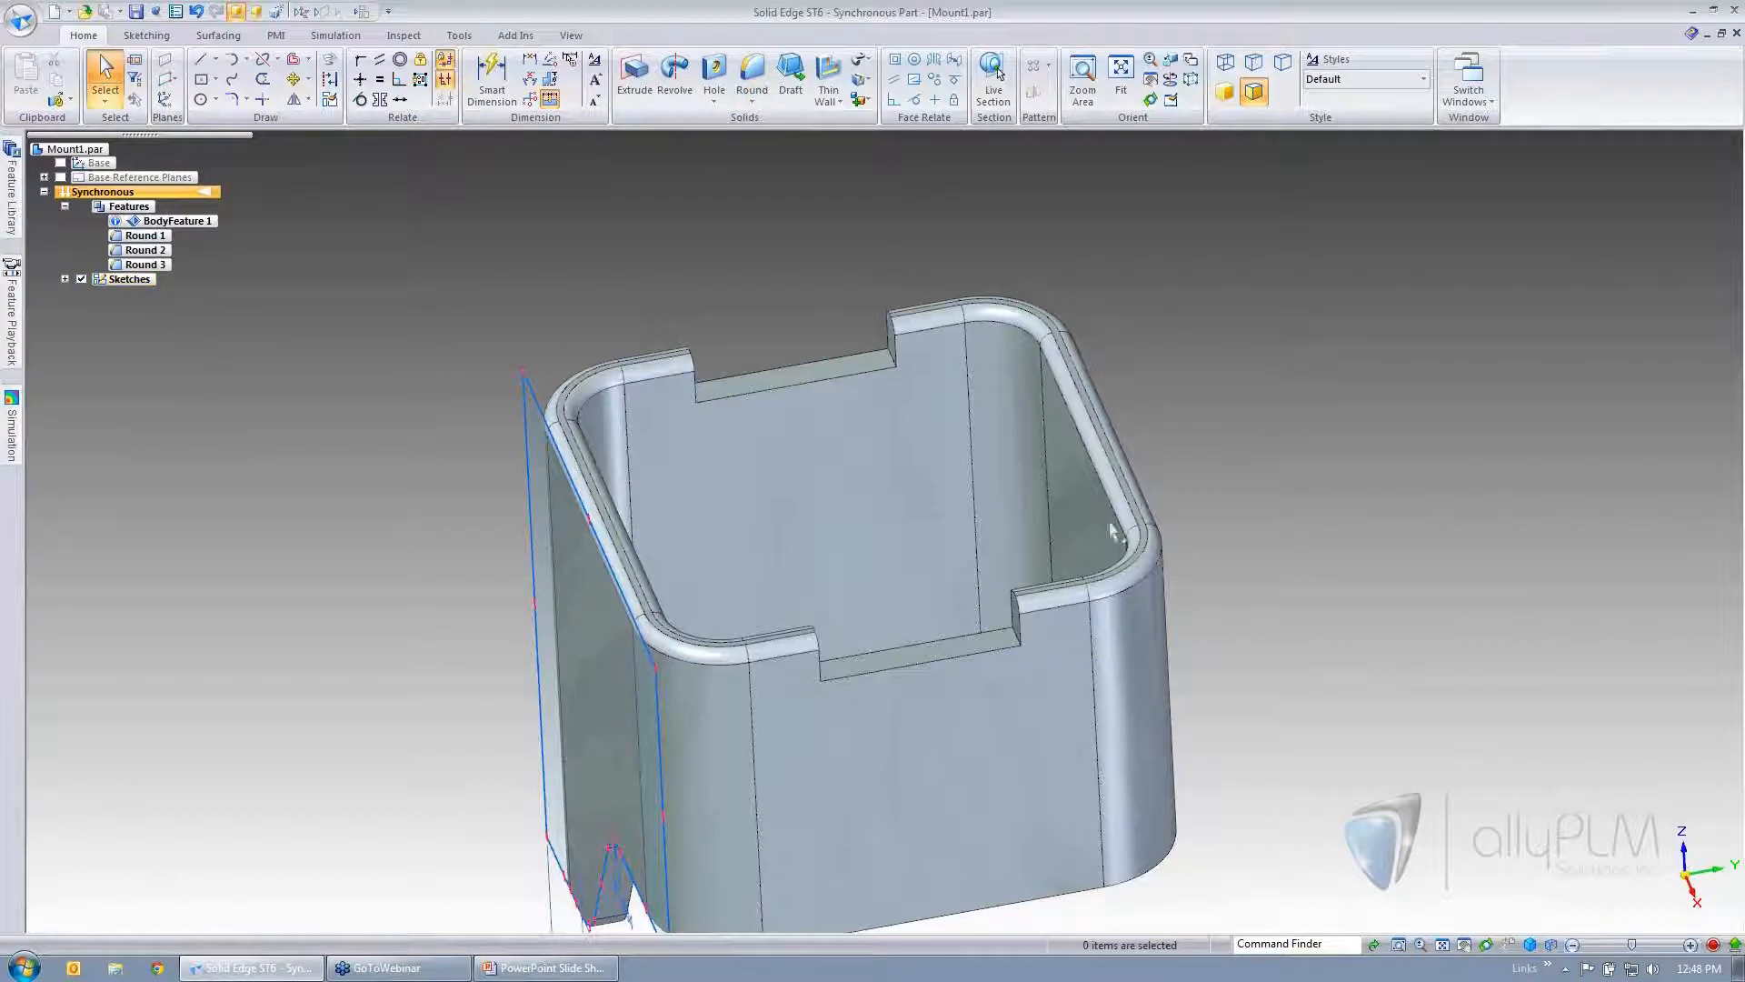
- Open the radius of the short outer round beside the front notch, examine its similar faces, and cancel the edit
{"action": "left_click", "coordinate": [1071, 611]}
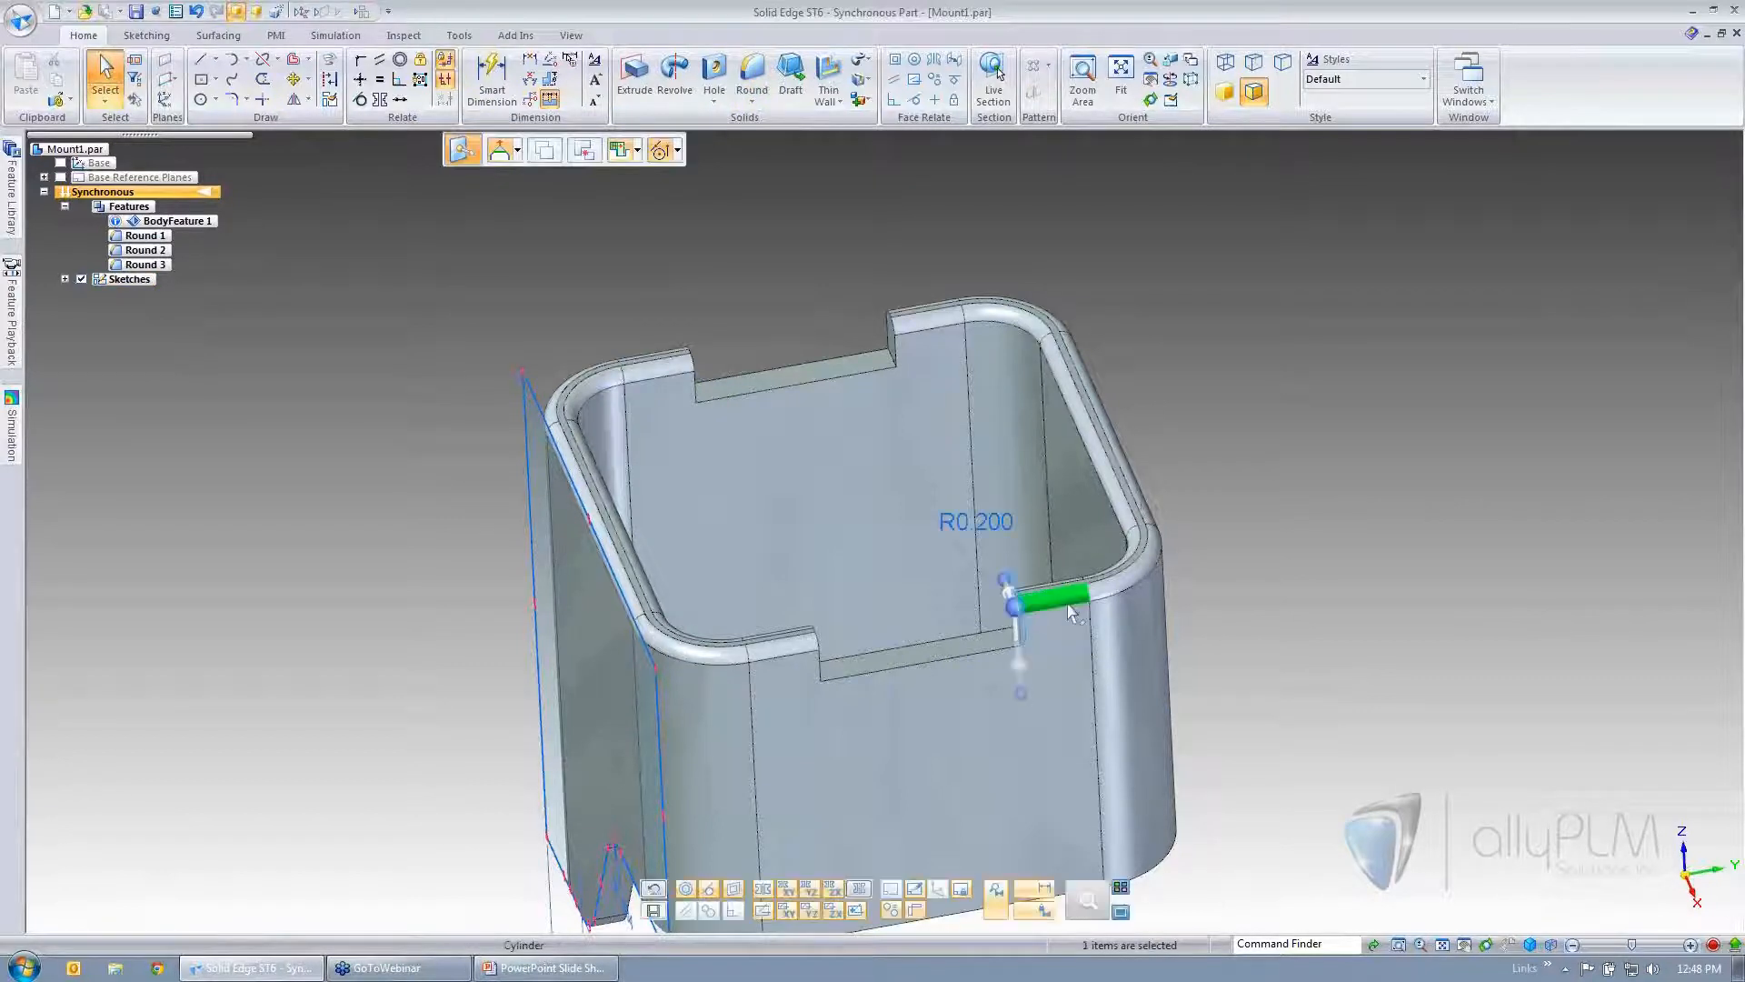
{"action": "left_click", "coordinate": [991, 535]}
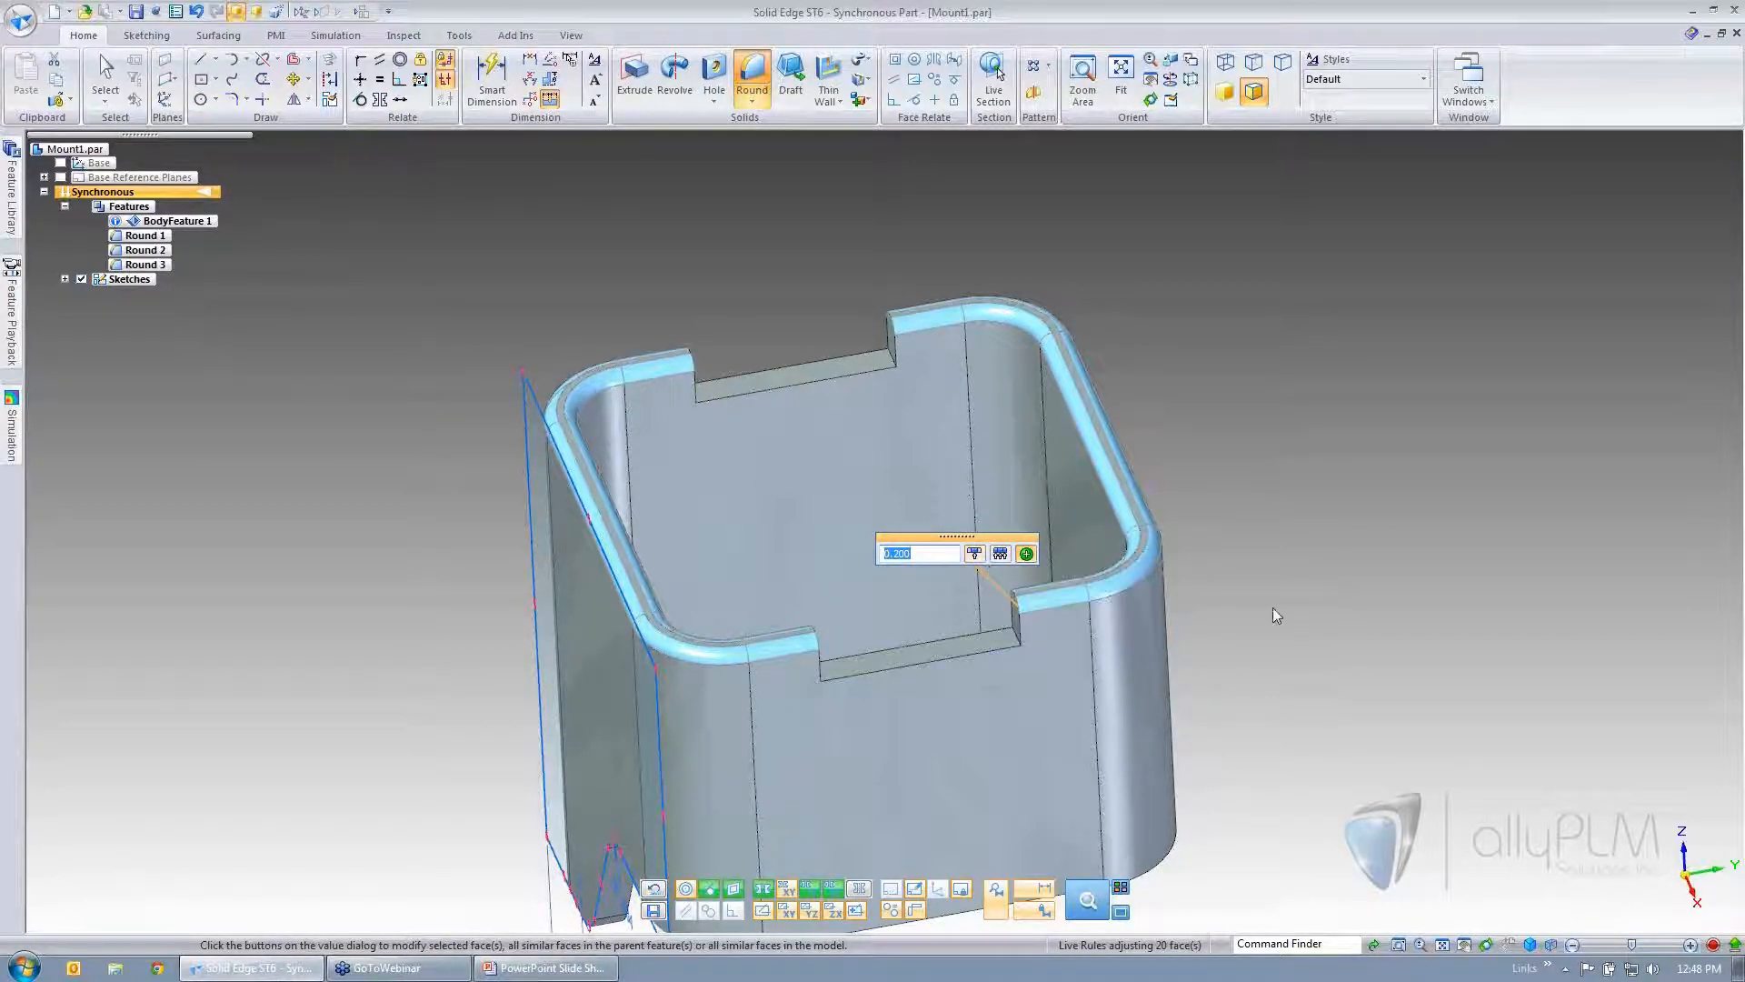
{"action": "key", "text": "Escape"}
{"action": "key", "text": "Escape"}
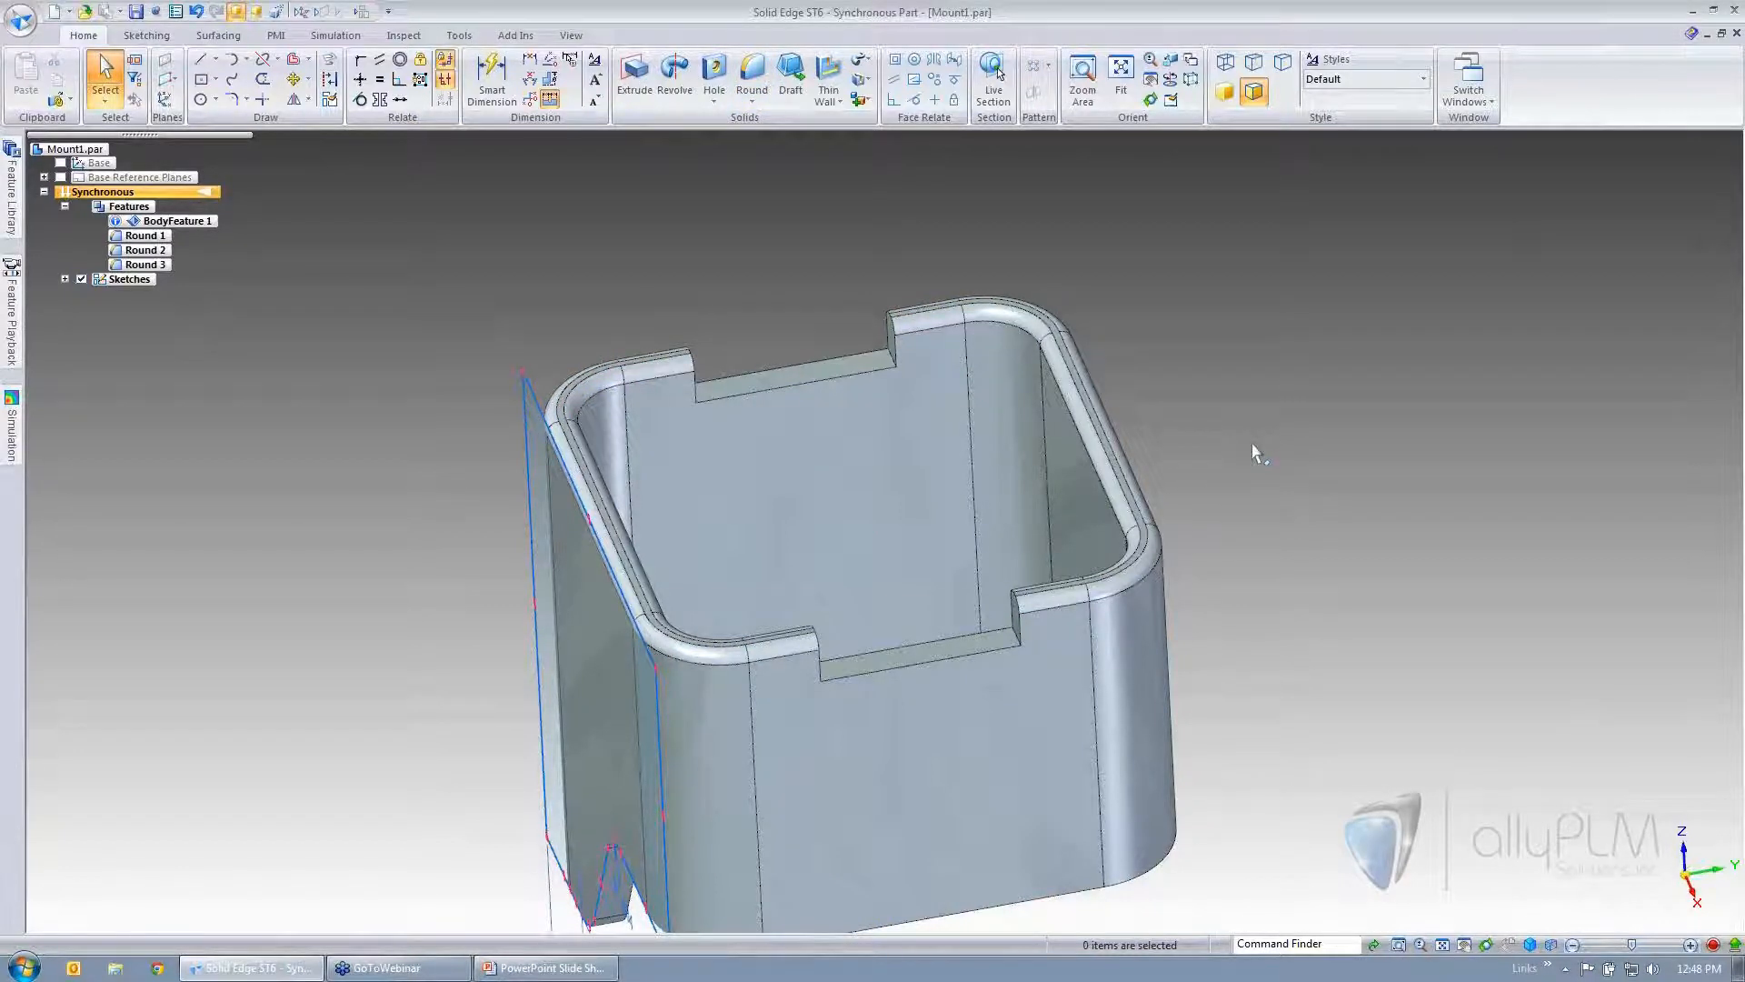
- Examine the QuickPick candidates at the front wall, review the QuickPick Options, and dismiss the list without picking anything
{"action": "middle_click_drag", "start_coordinate": [1229, 421], "coordinate": [1236, 436]}
{"action": "middle_click_drag", "start_coordinate": [1080, 625], "coordinate": [1118, 592]}
{"action": "middle_click_drag", "start_coordinate": [1391, 502], "coordinate": [1075, 608]}
{"action": "right_click", "coordinate": [1073, 605]}
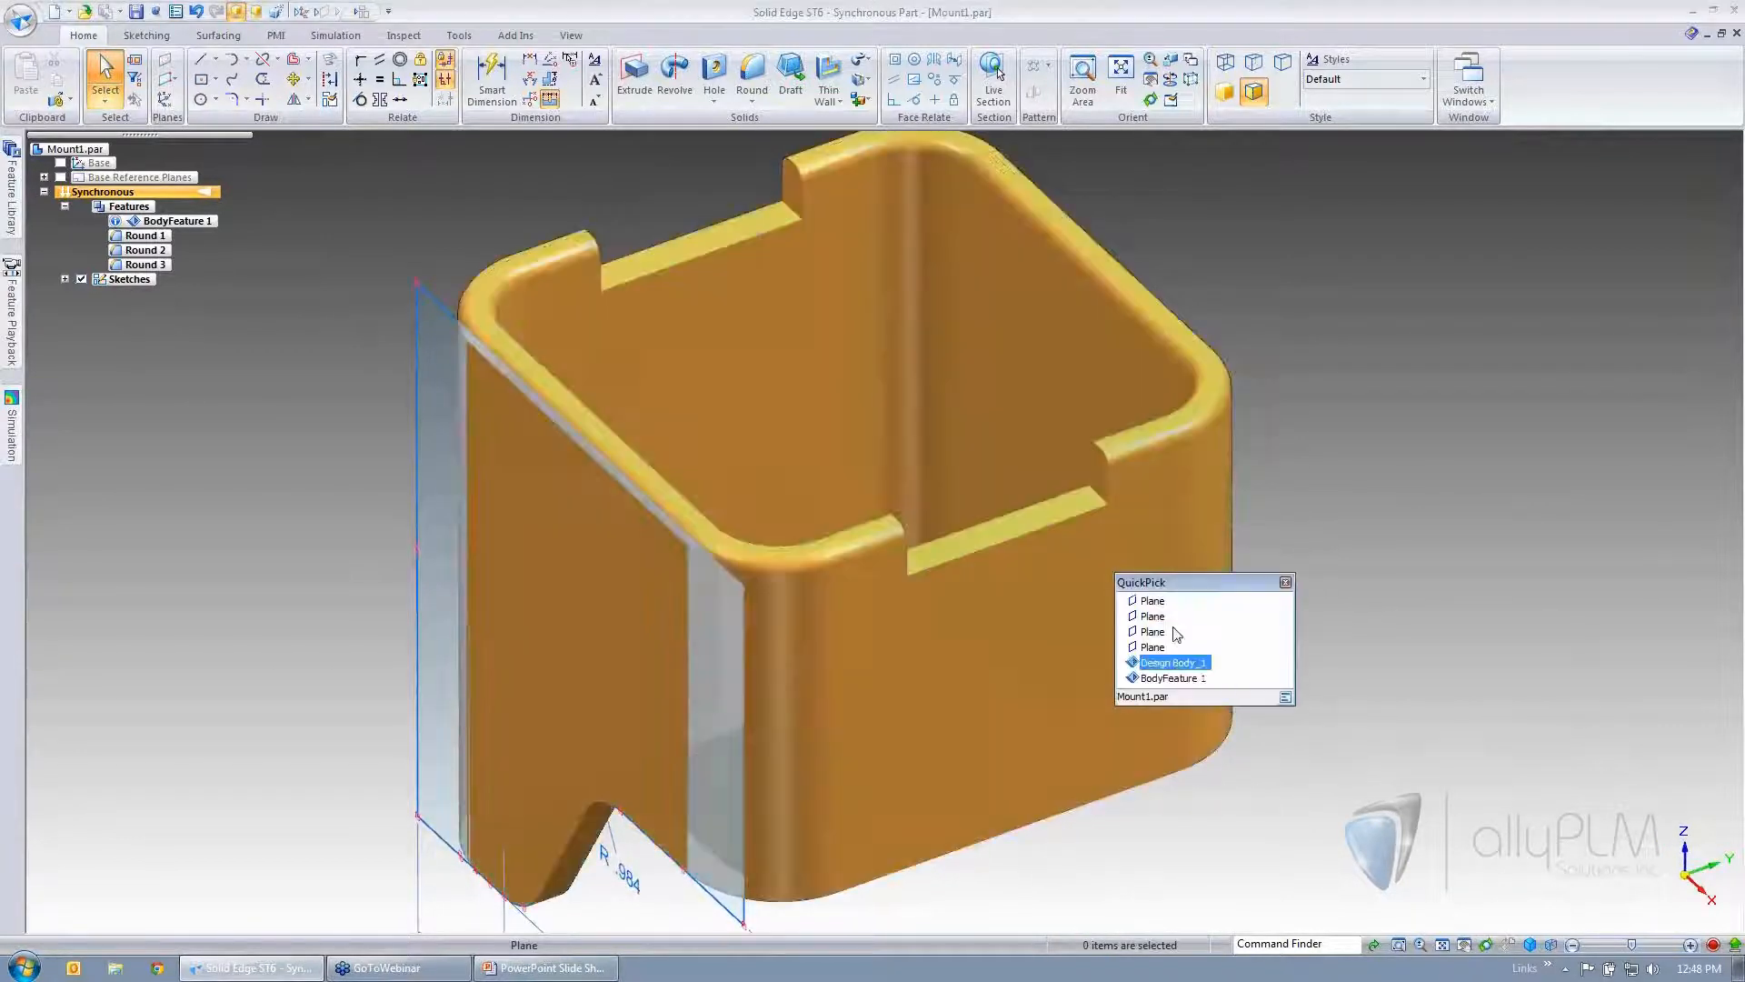
{"action": "left_click", "coordinate": [1348, 619]}
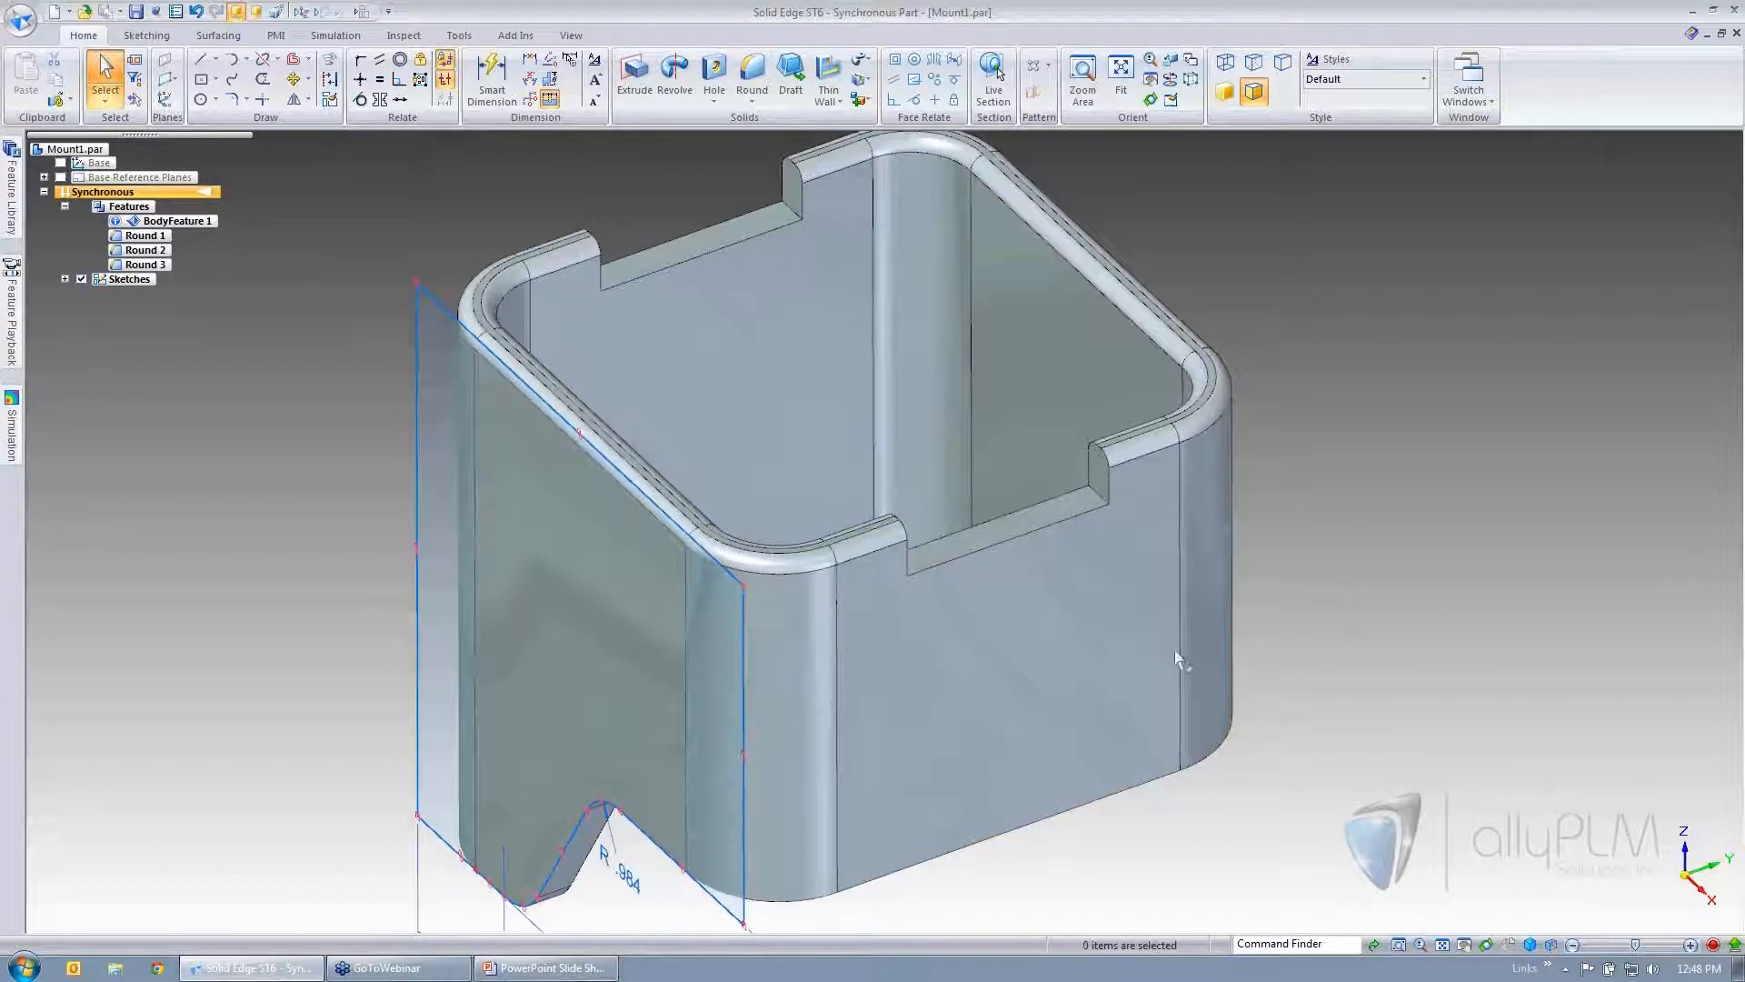
{"action": "right_click", "coordinate": [1130, 643]}
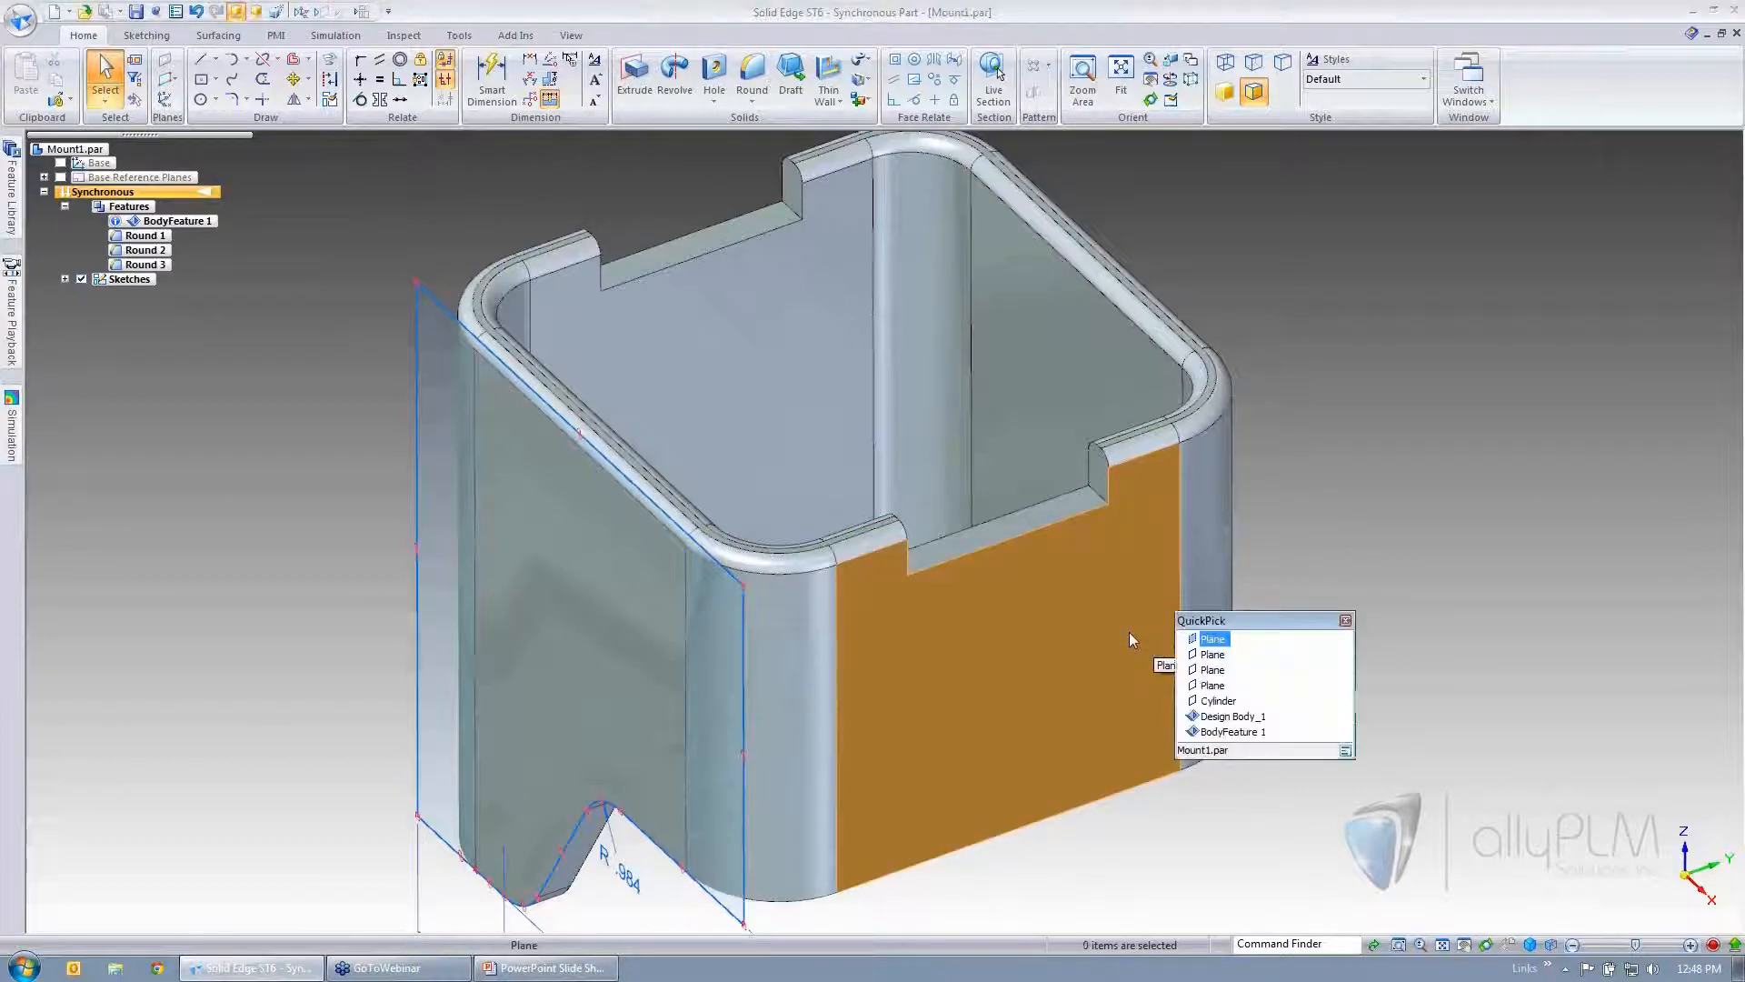
{"action": "left_click", "coordinate": [1346, 751]}
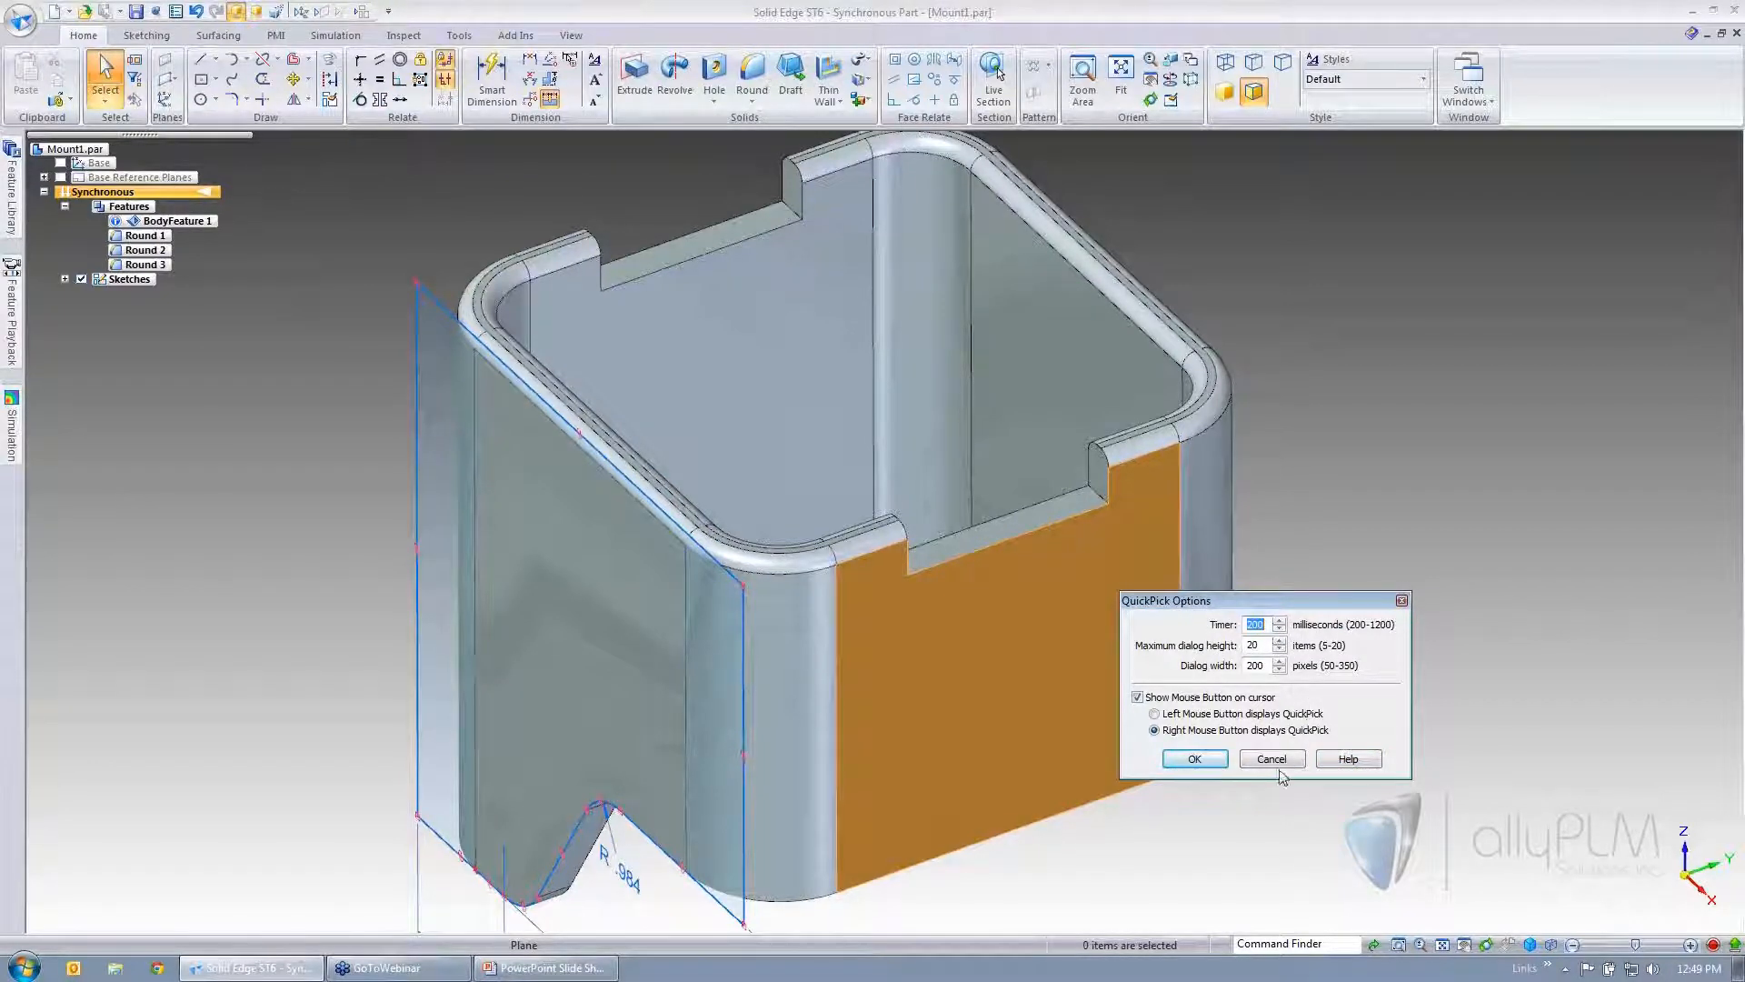
{"action": "left_click", "coordinate": [1195, 759]}
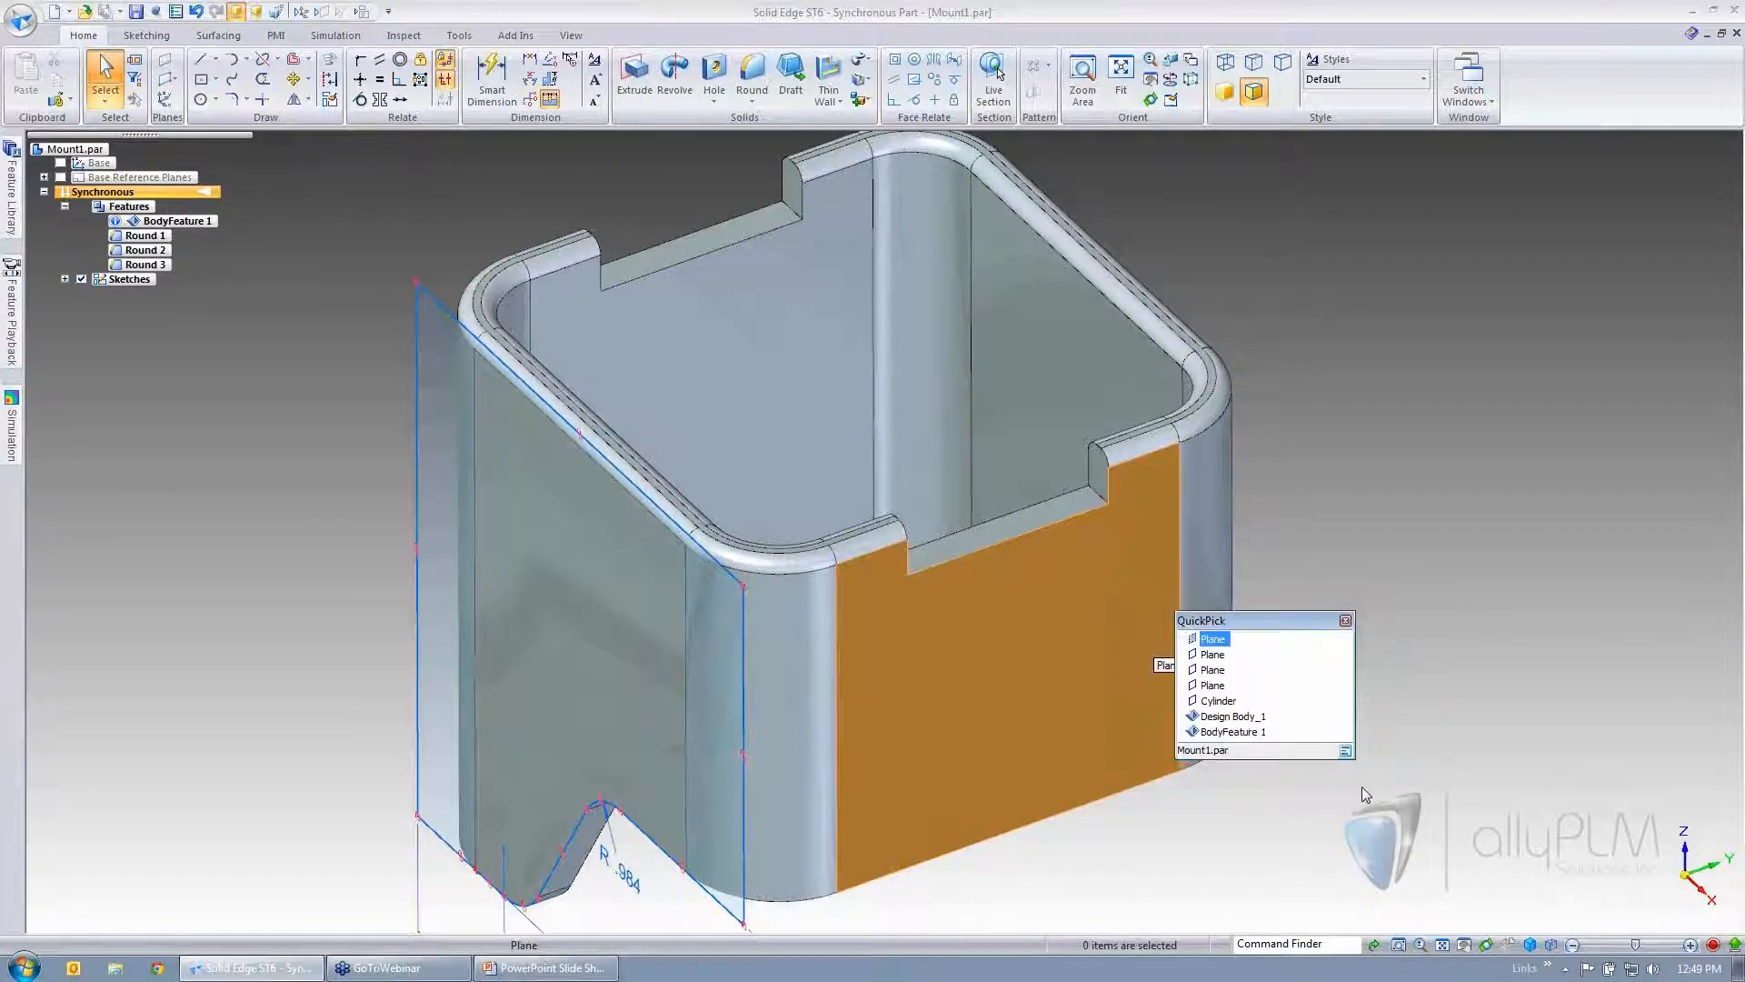
{"action": "left_click", "coordinate": [1402, 550]}
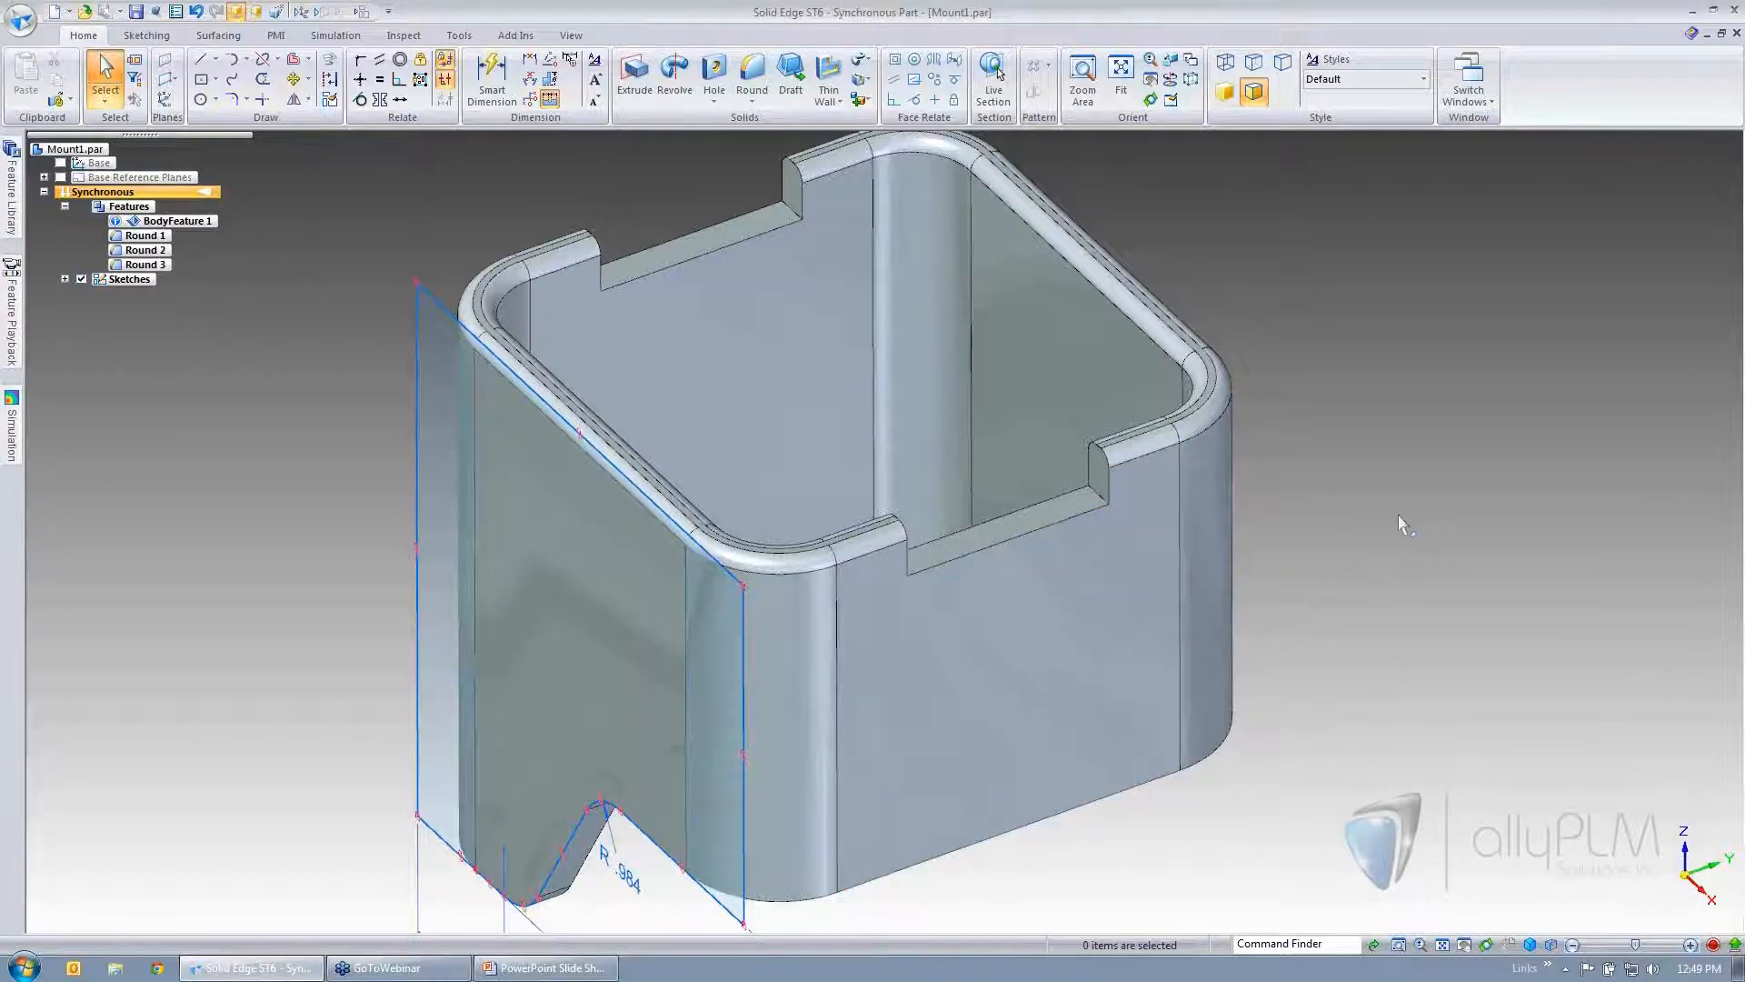
- Examine the commands on the radial menu beside the part, choose Select from it, and dismiss it
{"action": "middle_click_drag", "start_coordinate": [1454, 538], "coordinate": [472, 463]}
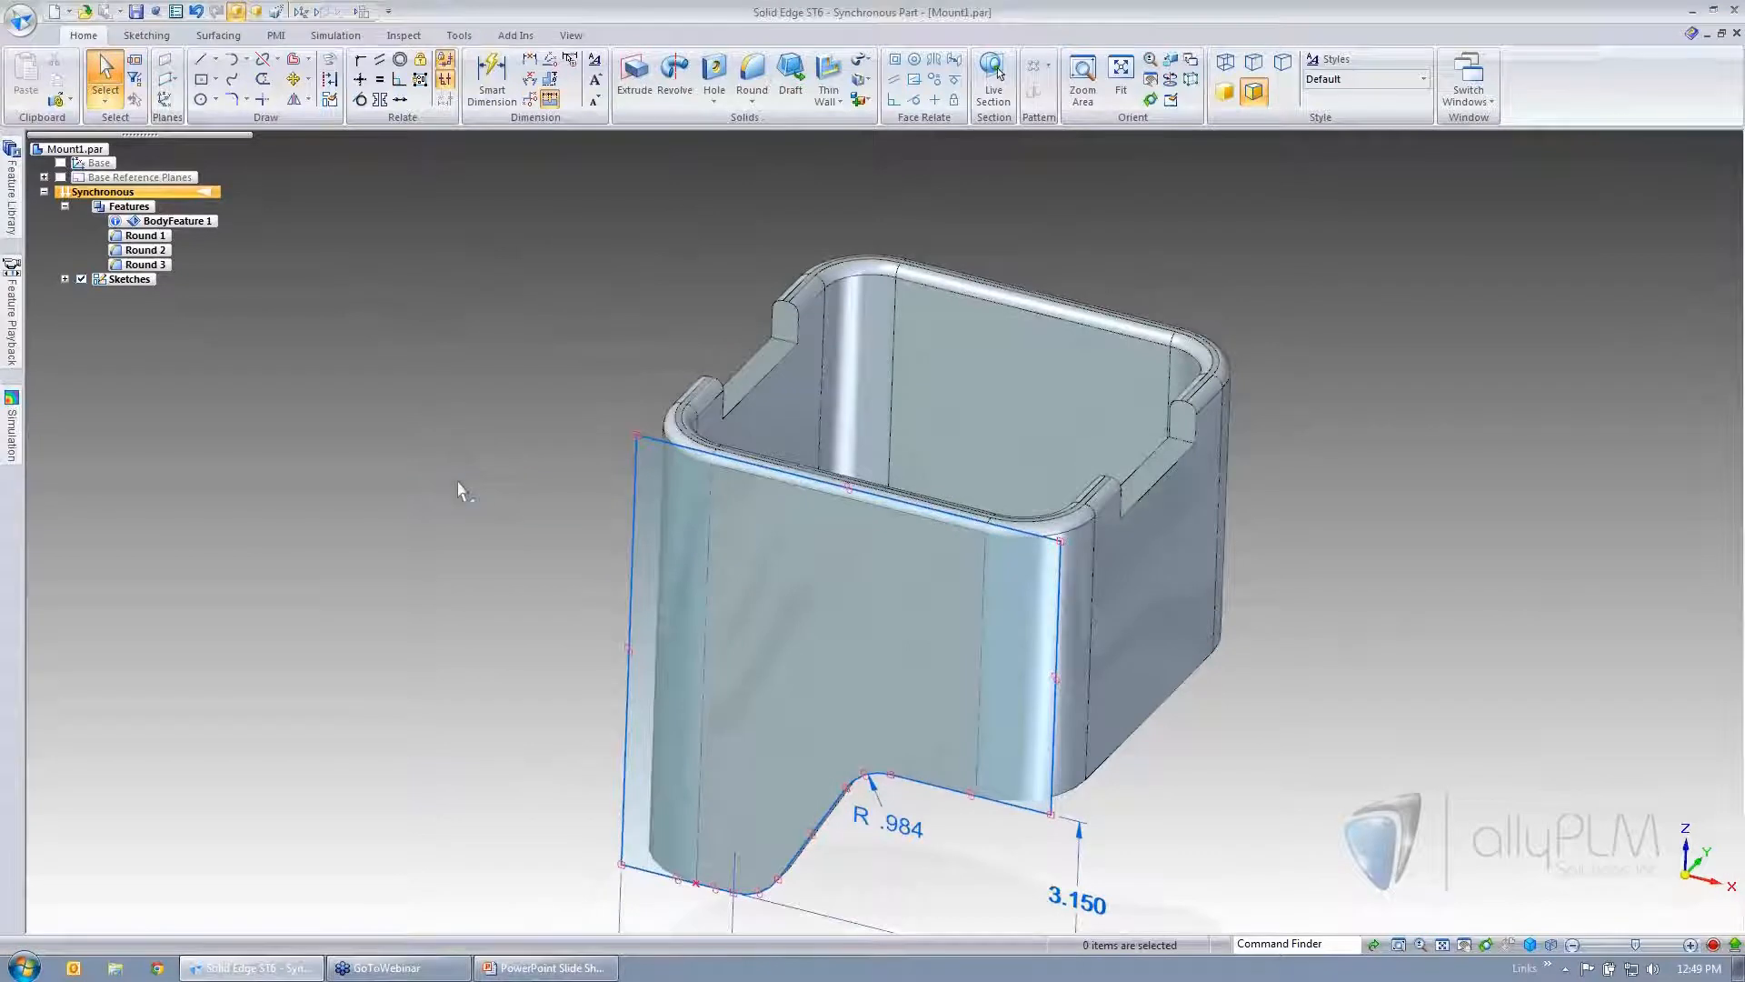
{"action": "right_click", "coordinate": [449, 458]}
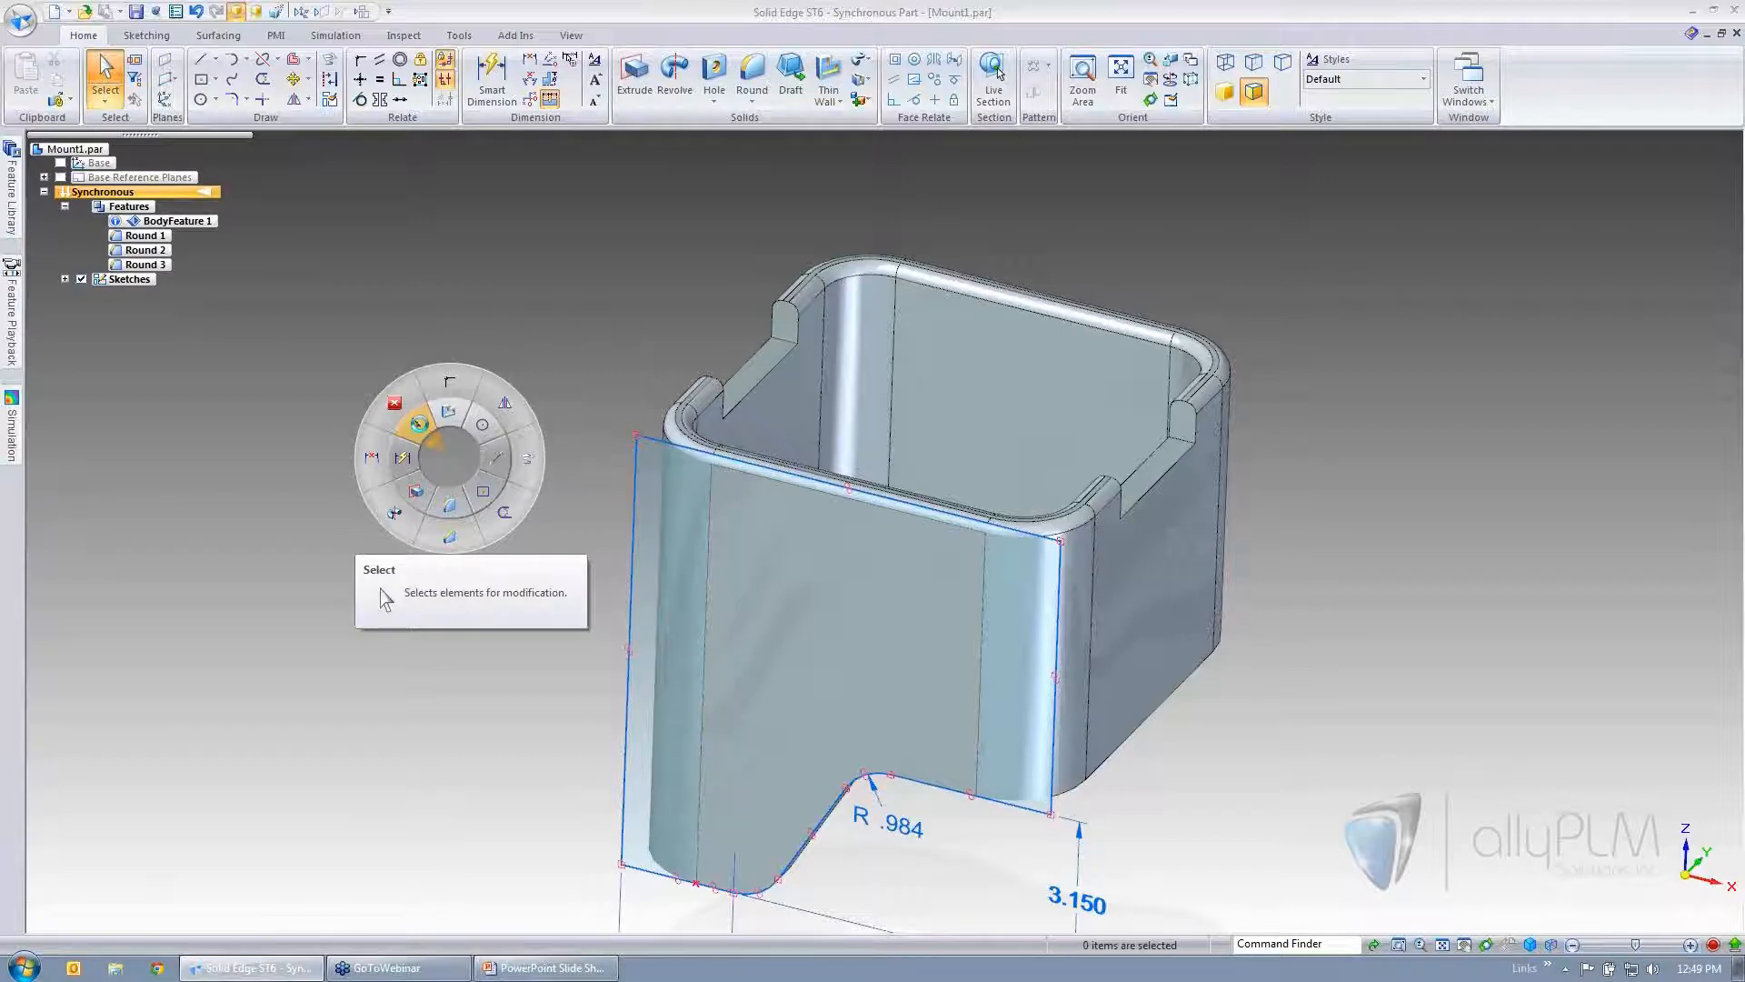
{"action": "left_click", "coordinate": [419, 426]}
{"action": "right_click", "coordinate": [419, 468]}
{"action": "left_click", "coordinate": [323, 449]}
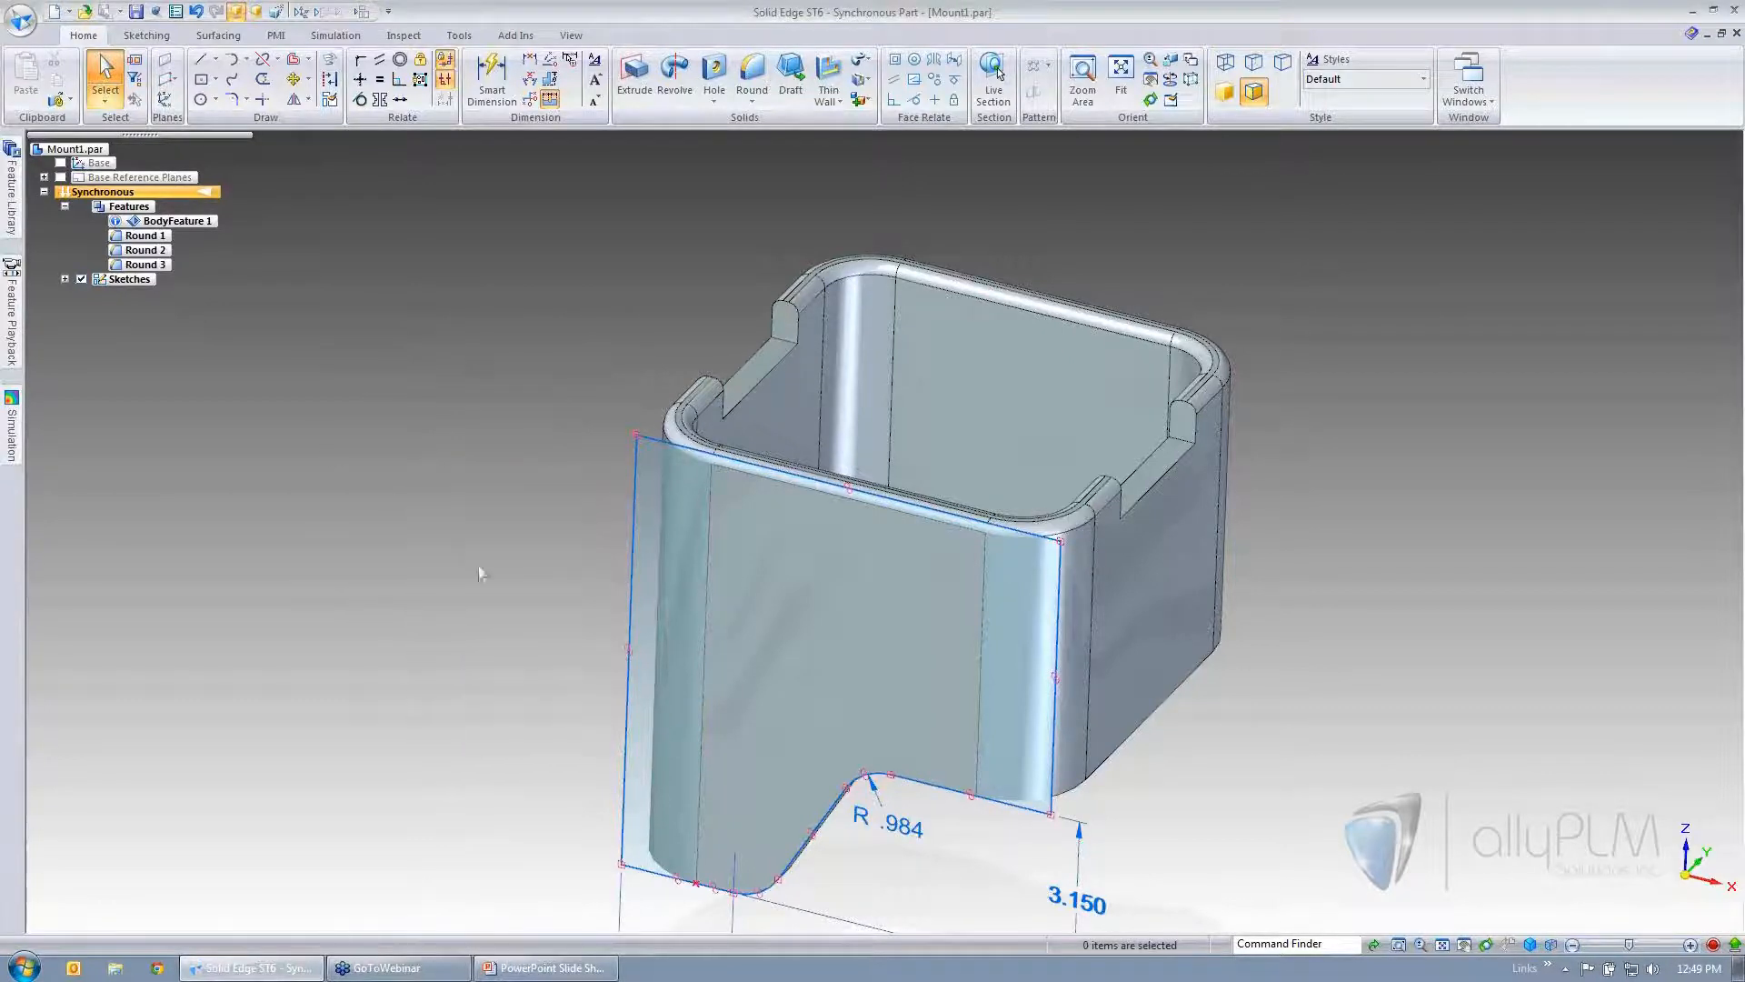
- Demonstrate quick radial command access by starting and leaving Hole, starting and leaving Draft, and dismissing the radial menu
{"action": "right_click", "coordinate": [506, 598]}
{"action": "right_click", "coordinate": [367, 423]}
{"action": "left_click", "coordinate": [716, 75]}
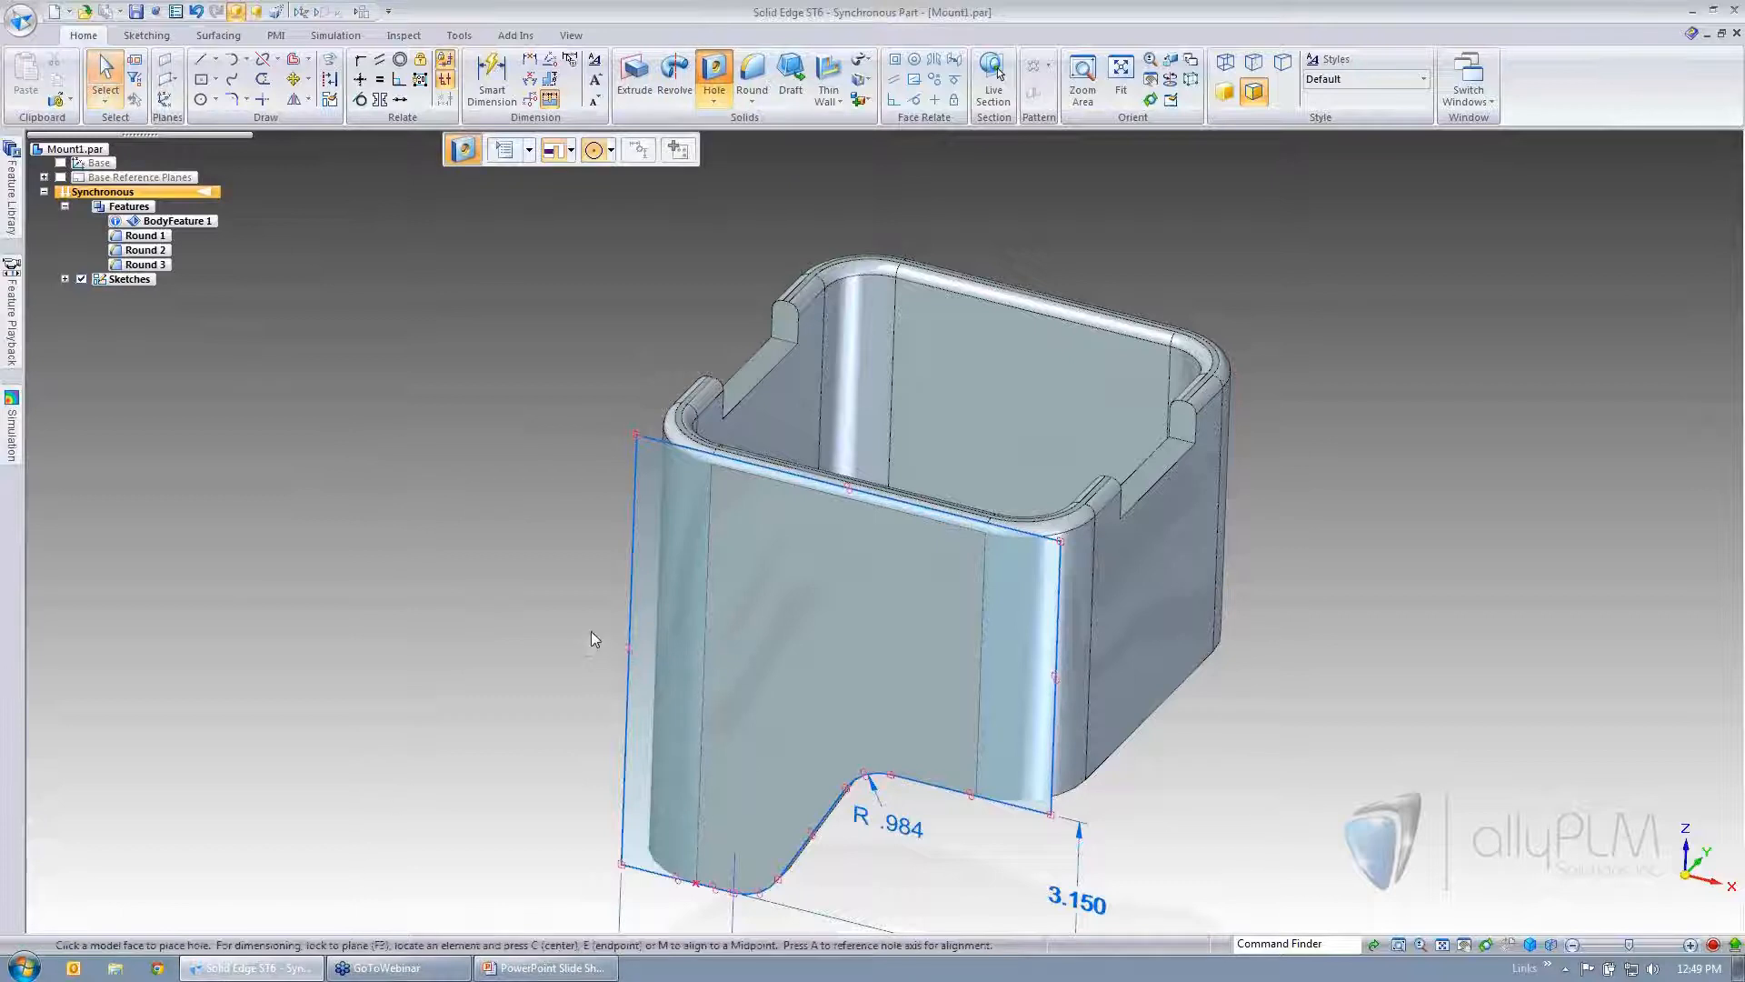
{"action": "key", "text": "Escape"}
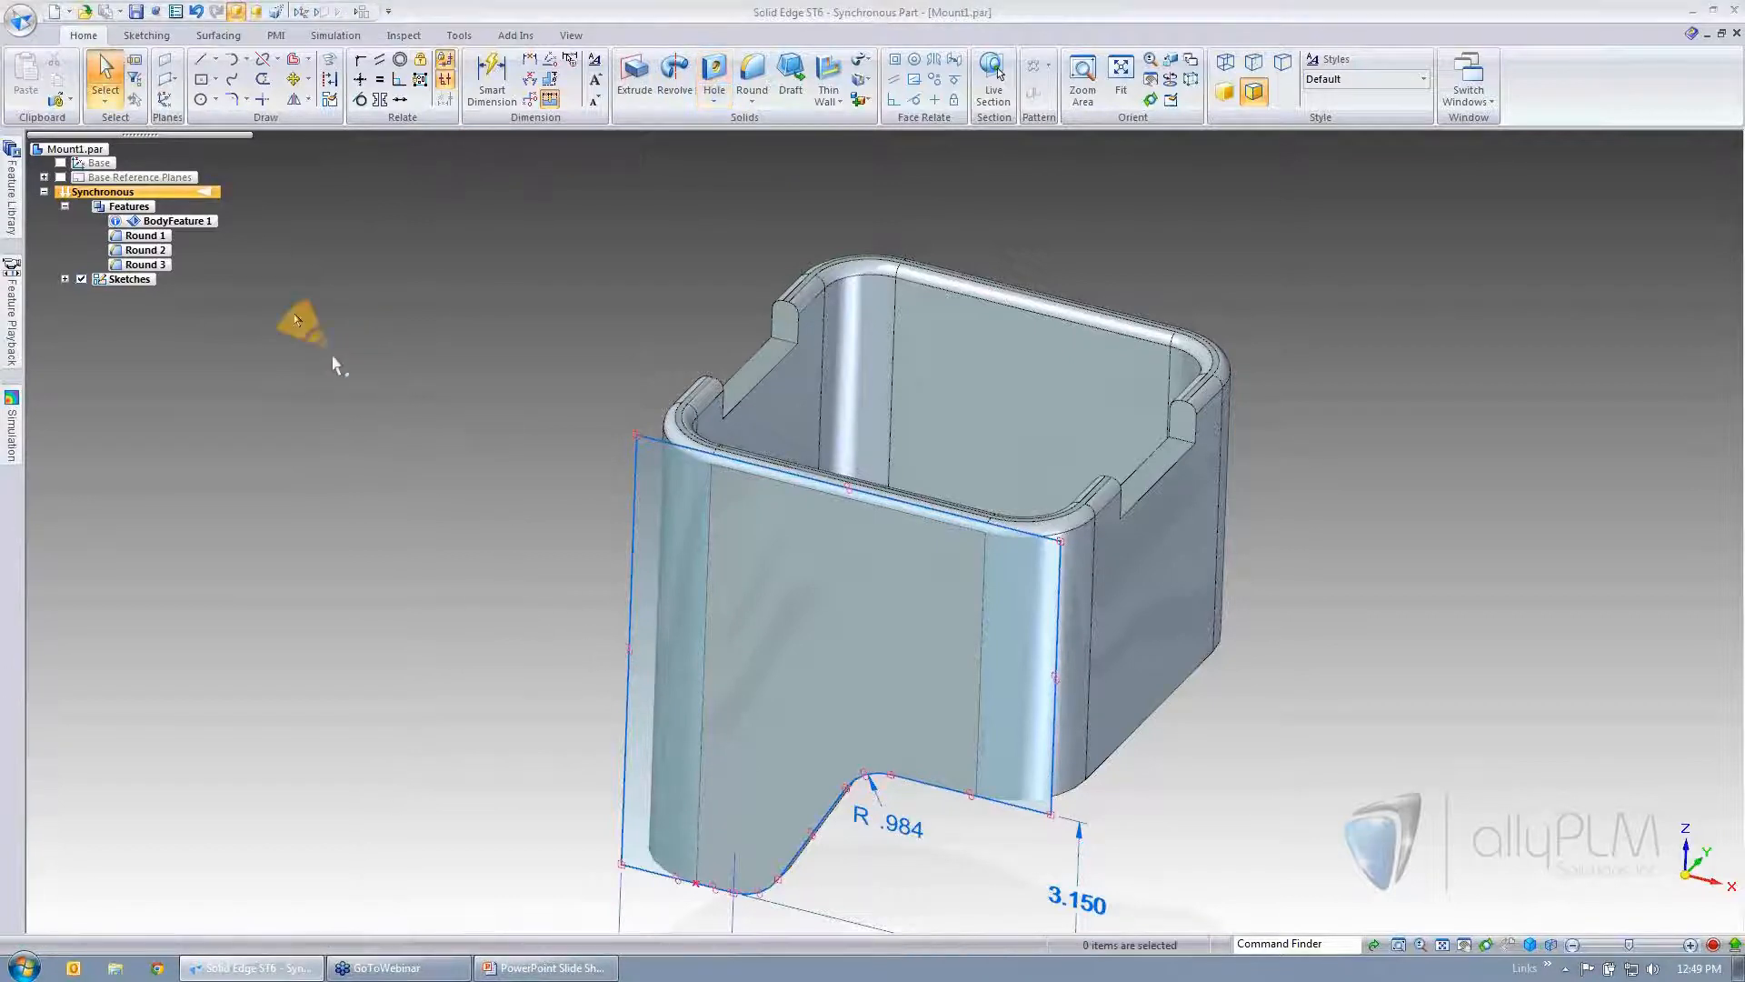
{"action": "left_click", "coordinate": [791, 80]}
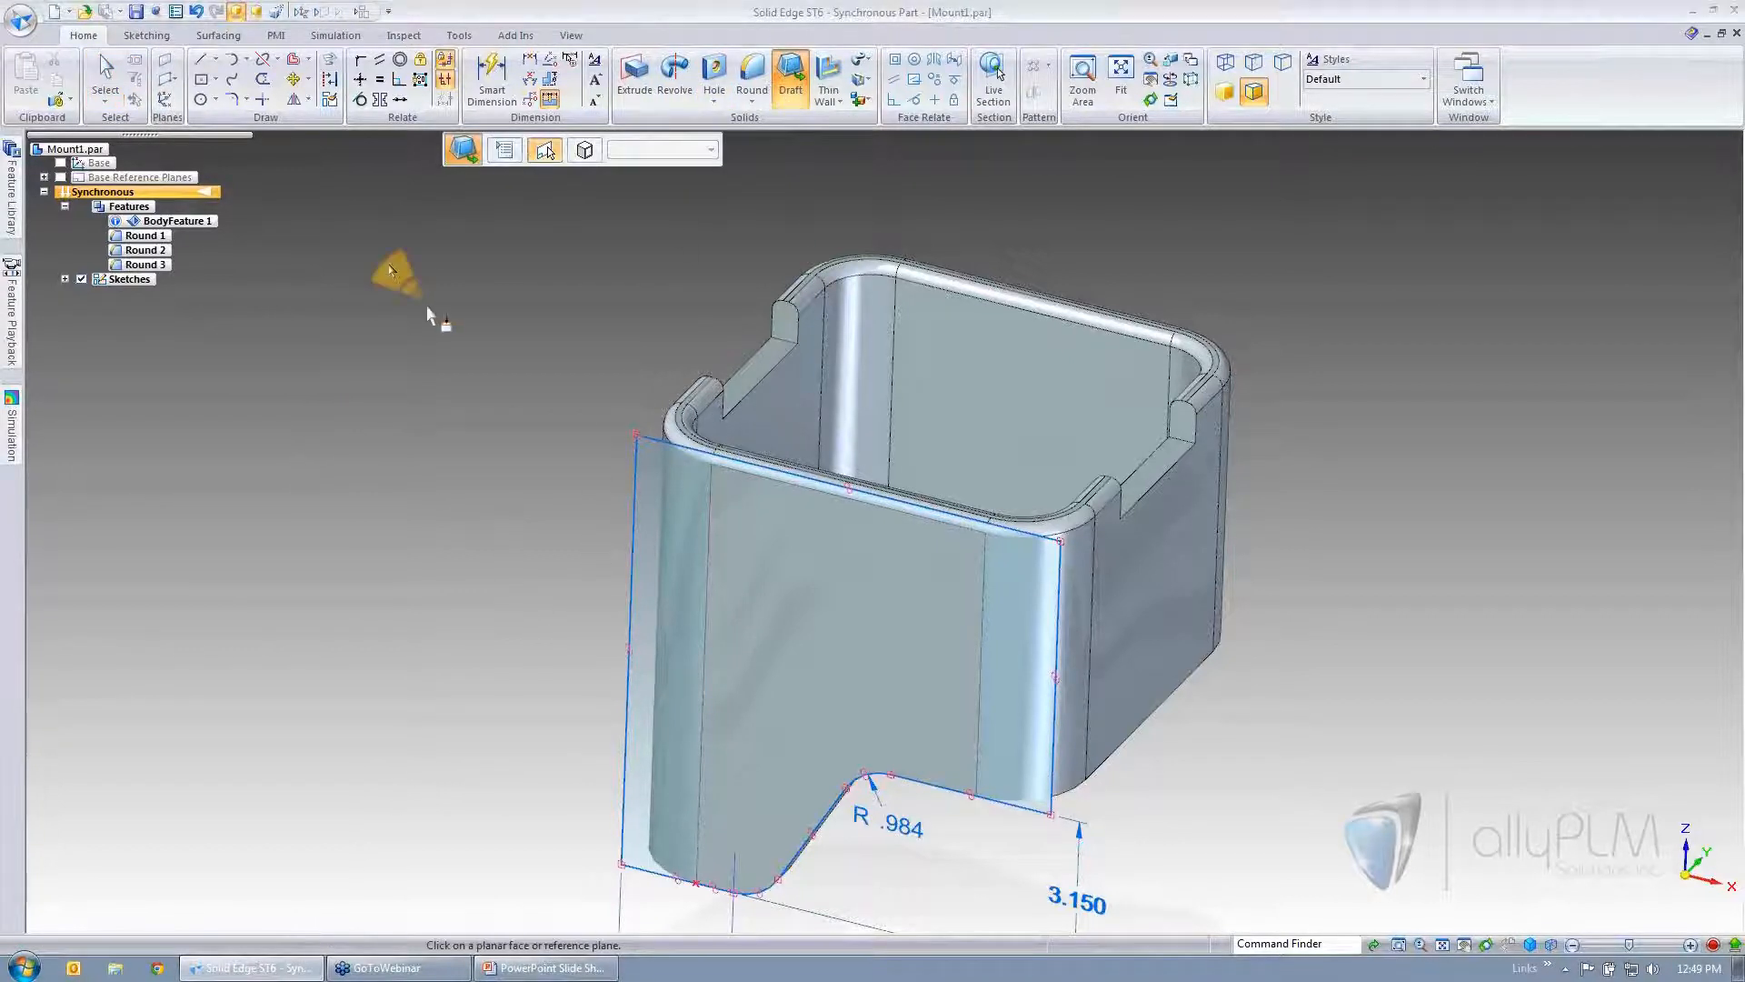
{"action": "key", "text": "Escape"}
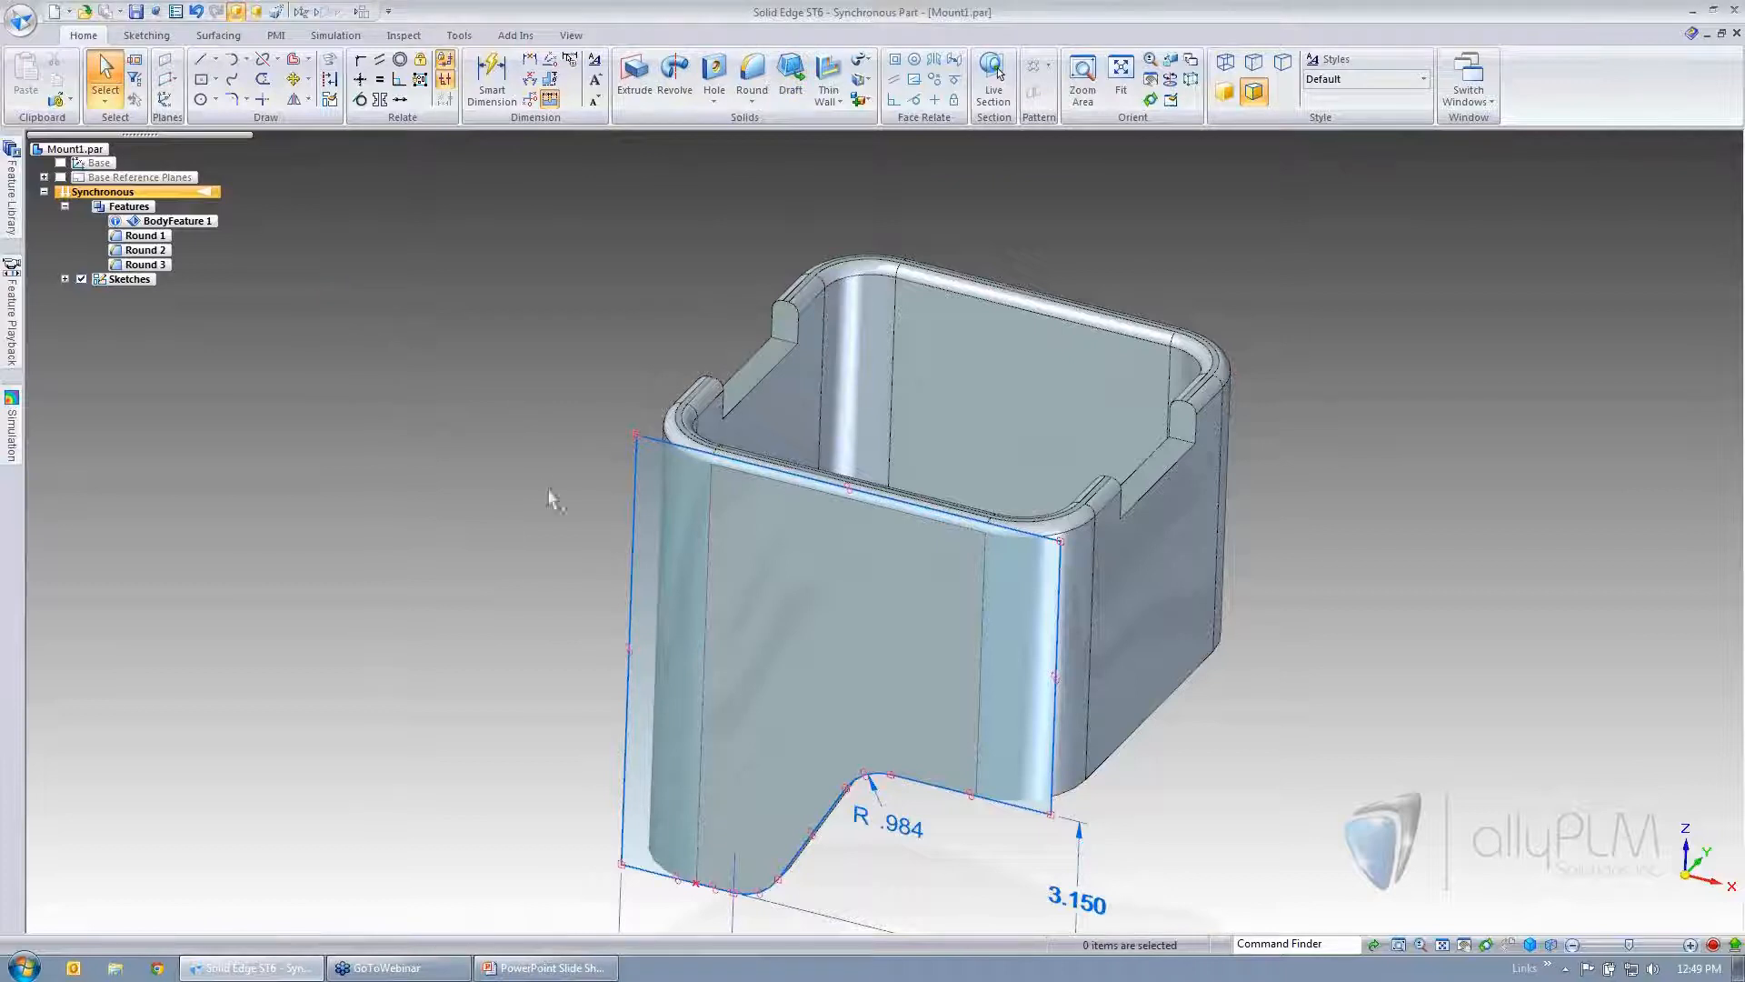
{"action": "right_click", "coordinate": [336, 293]}
{"action": "left_click", "coordinate": [575, 340]}
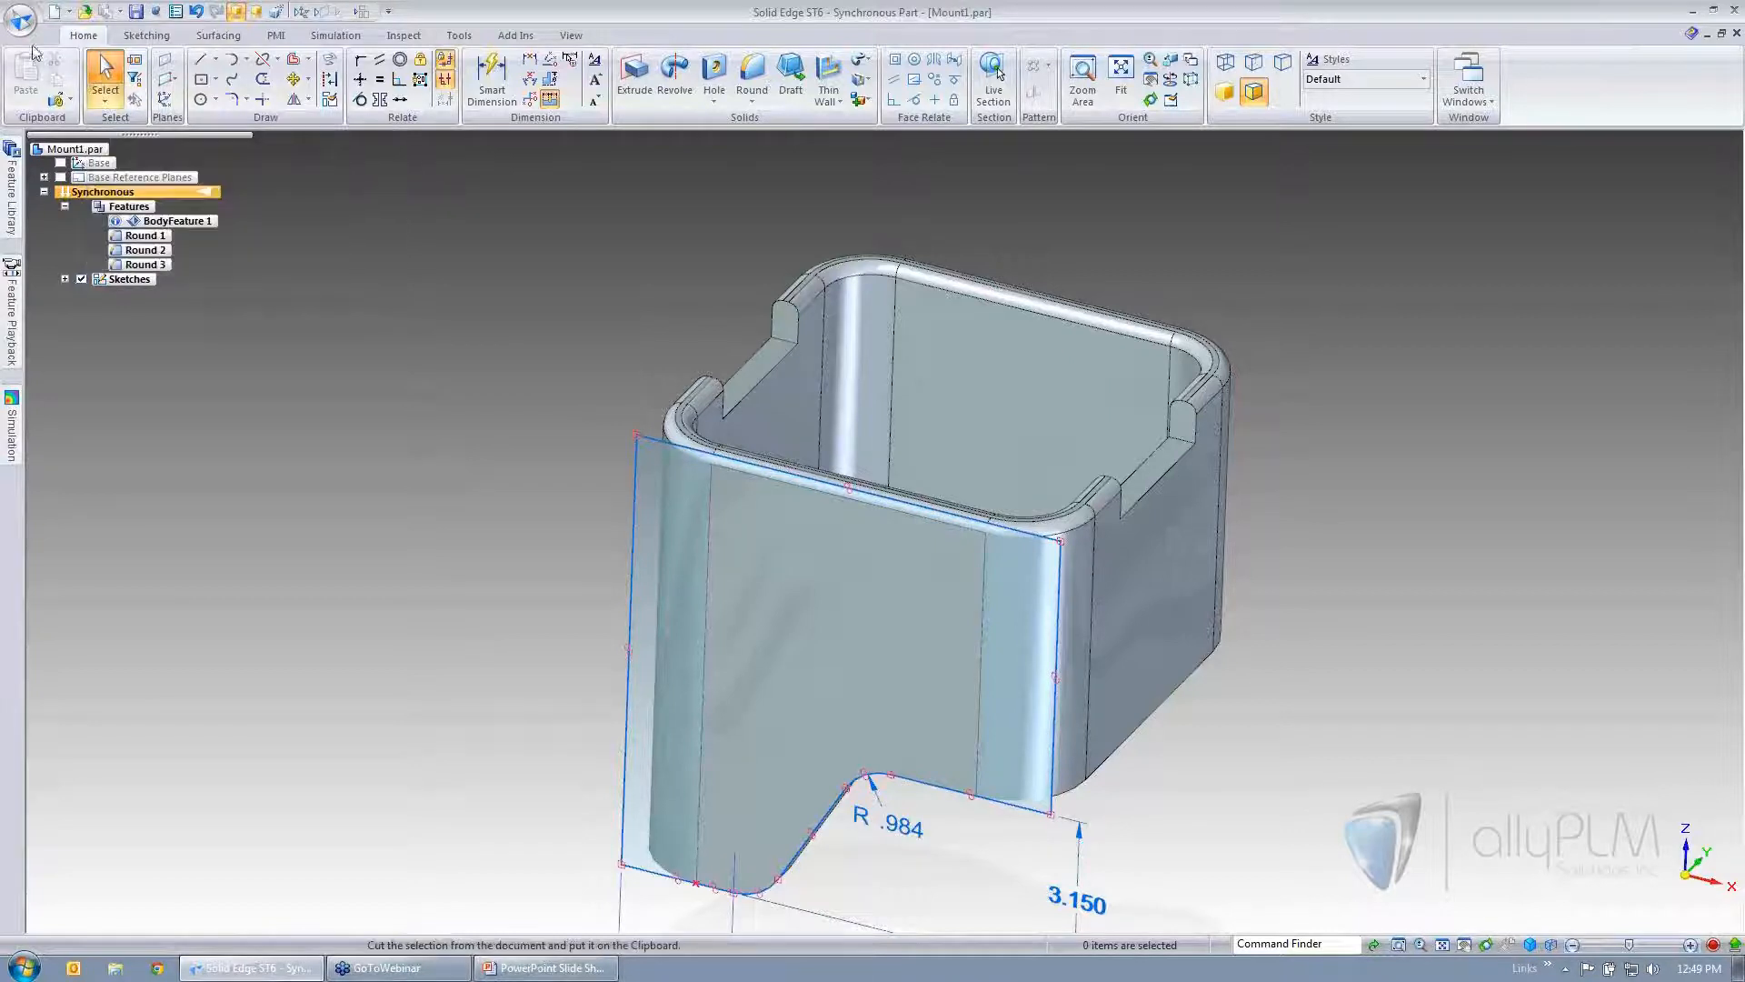
- Close the Mount1 part document and return to the LunchBytes assembly
{"action": "left_click", "coordinate": [20, 18]}
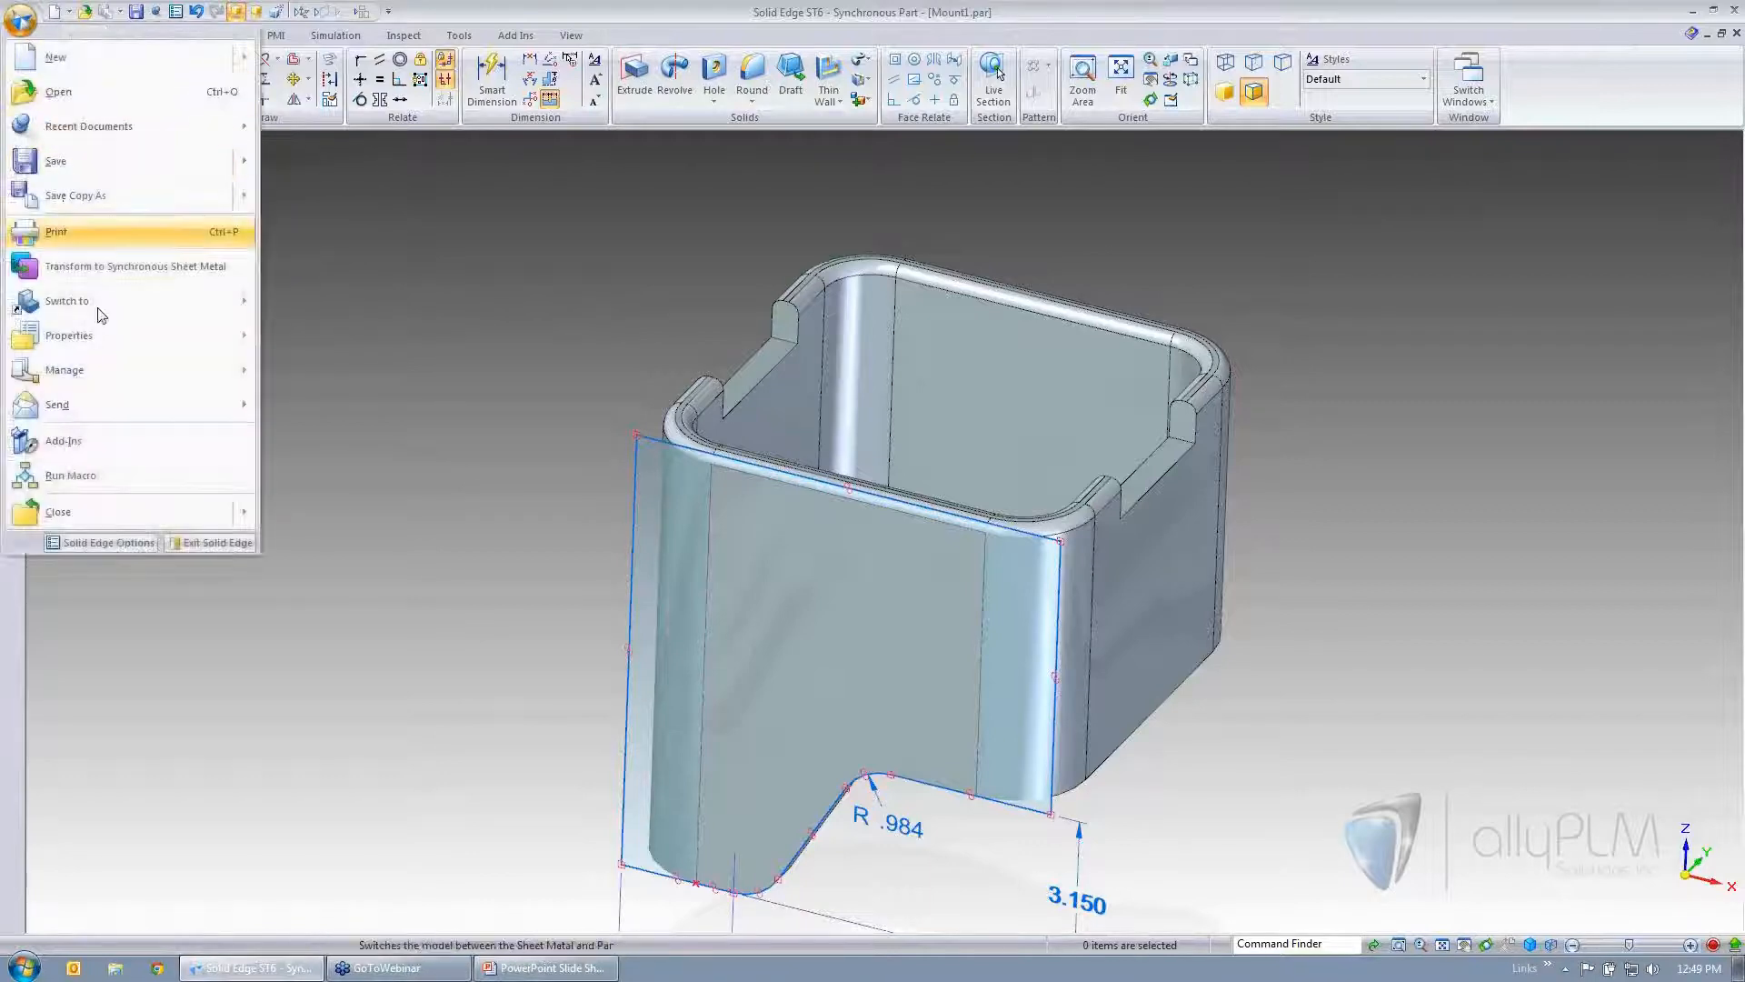
{"action": "left_click", "coordinate": [127, 513]}
{"action": "left_click", "coordinate": [901, 560]}
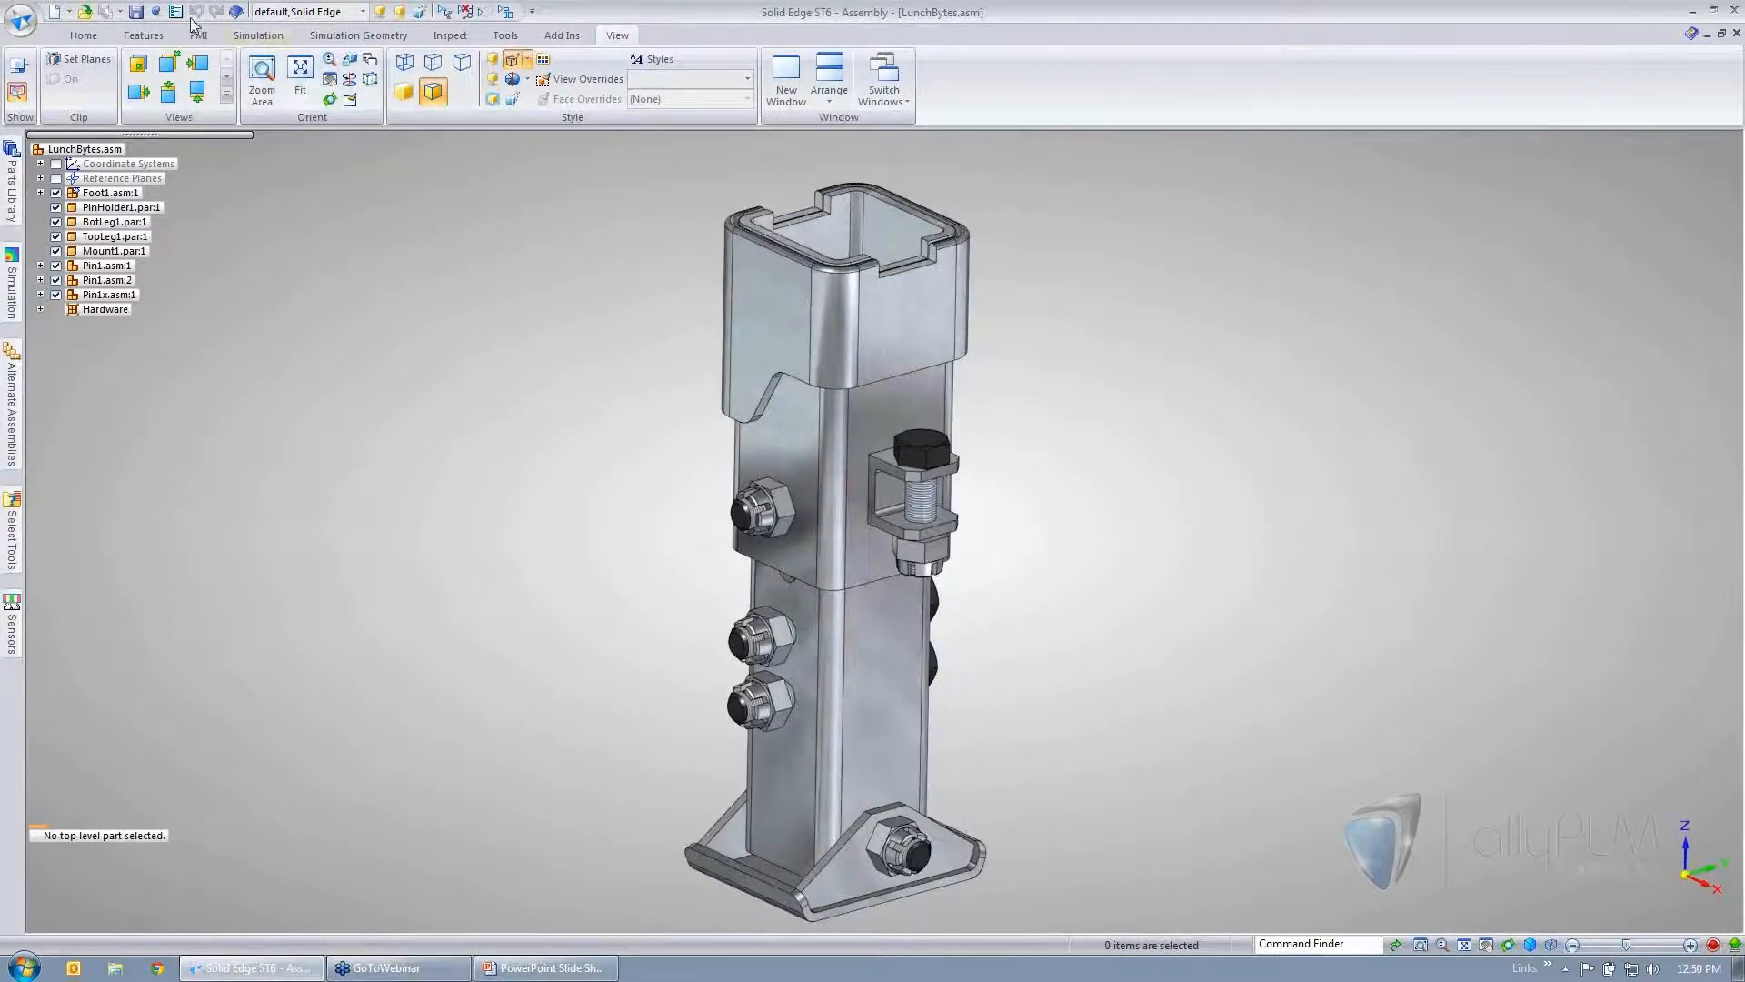
- Start an assembly sketch on the flat outer face of Mount1 that has the sloped lower edge
{"action": "left_click", "coordinate": [82, 36]}
{"action": "left_click", "coordinate": [212, 74]}
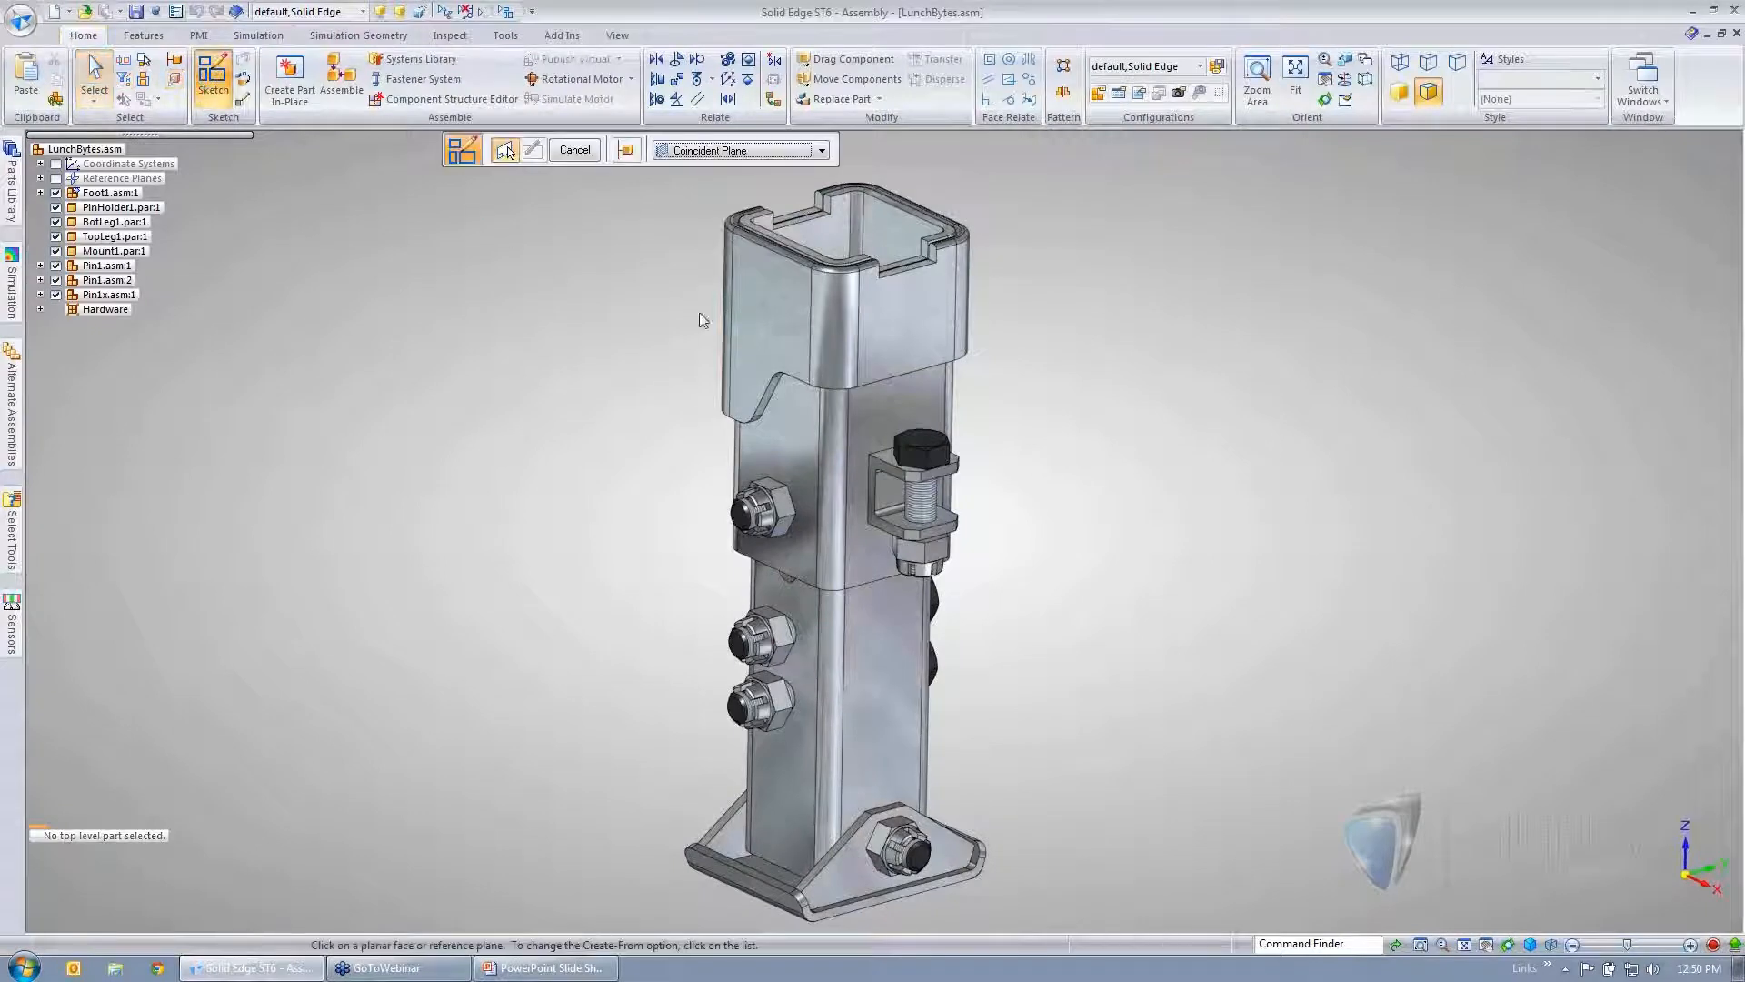
{"action": "left_click", "coordinate": [754, 307]}
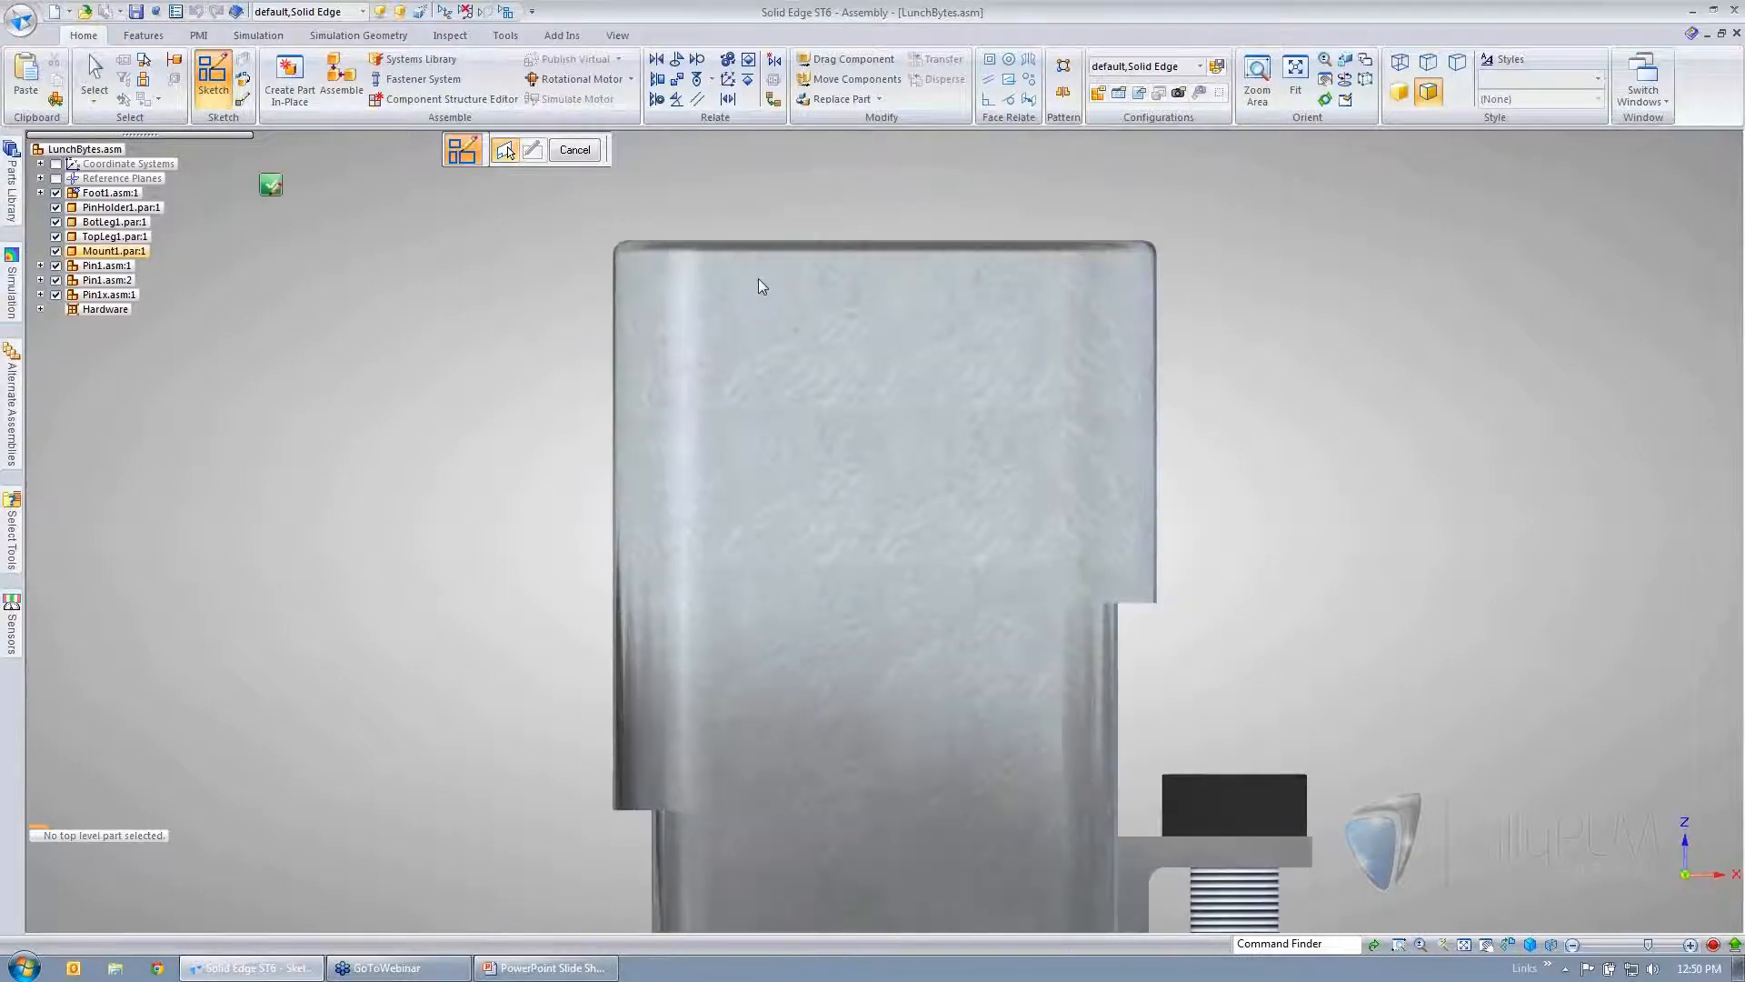
- Turn on Peers edge locating and try starting a line at Mount1's upper corner, cancelling it before the second point
{"action": "key", "text": "l"}
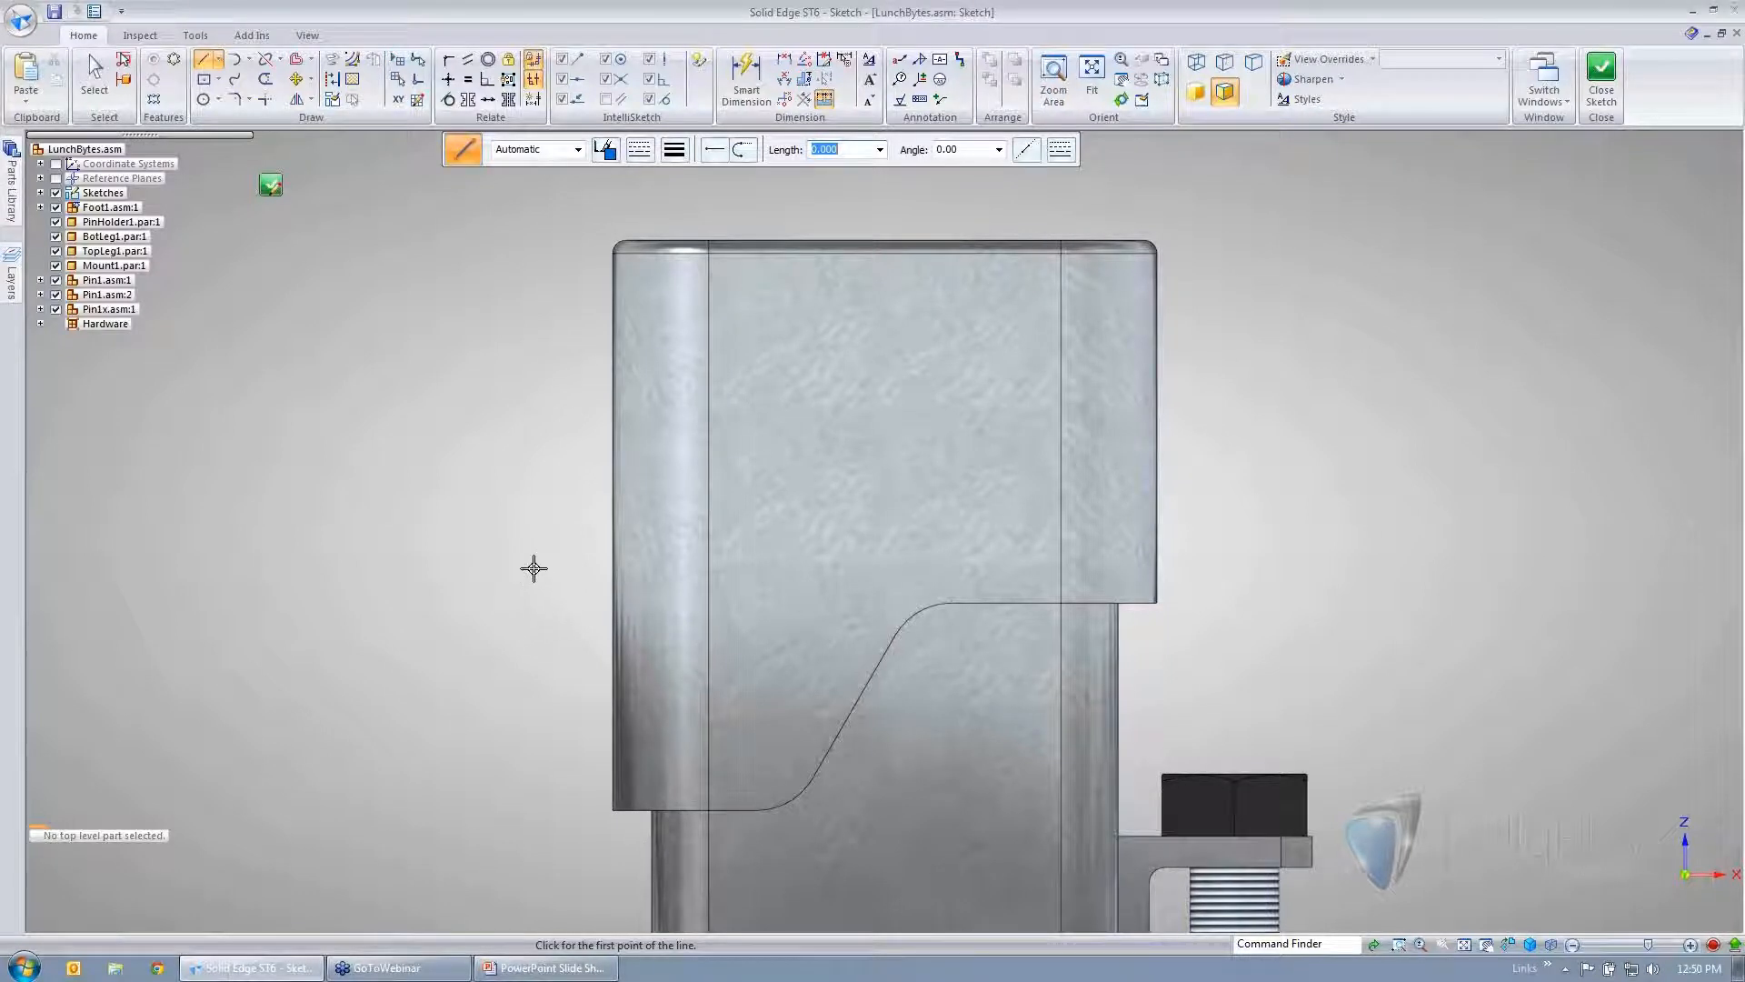
{"action": "left_click", "coordinate": [195, 35]}
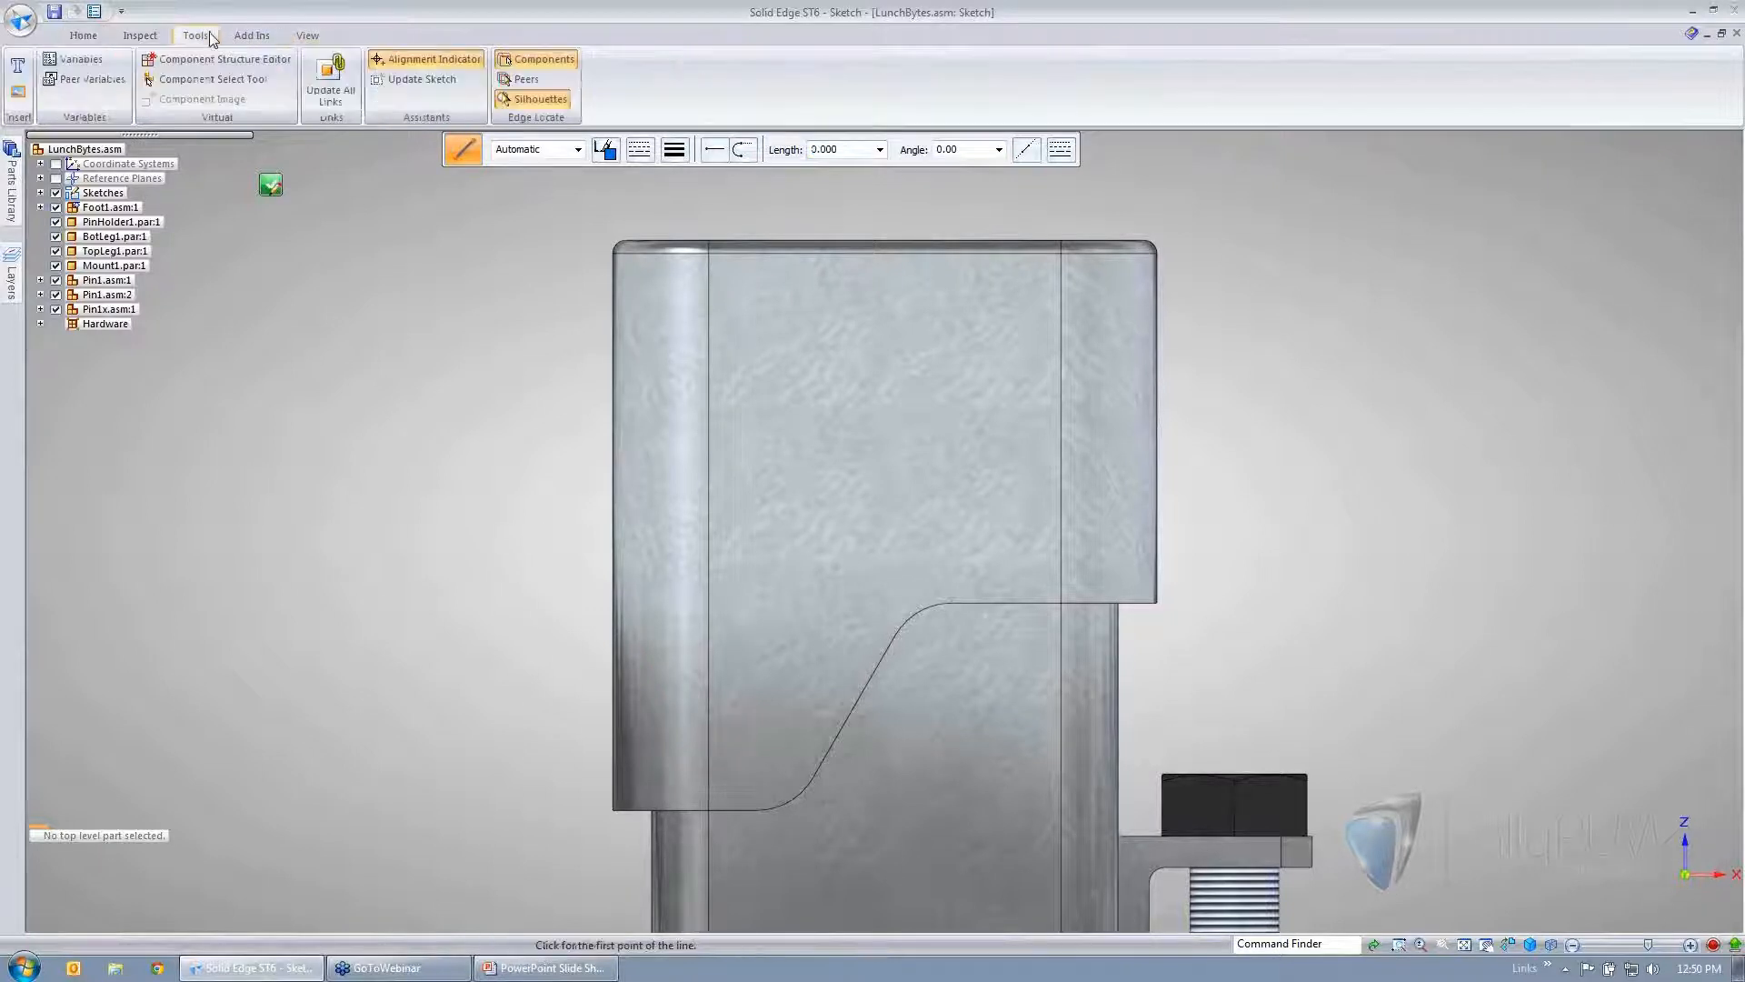
{"action": "left_click", "coordinate": [527, 84]}
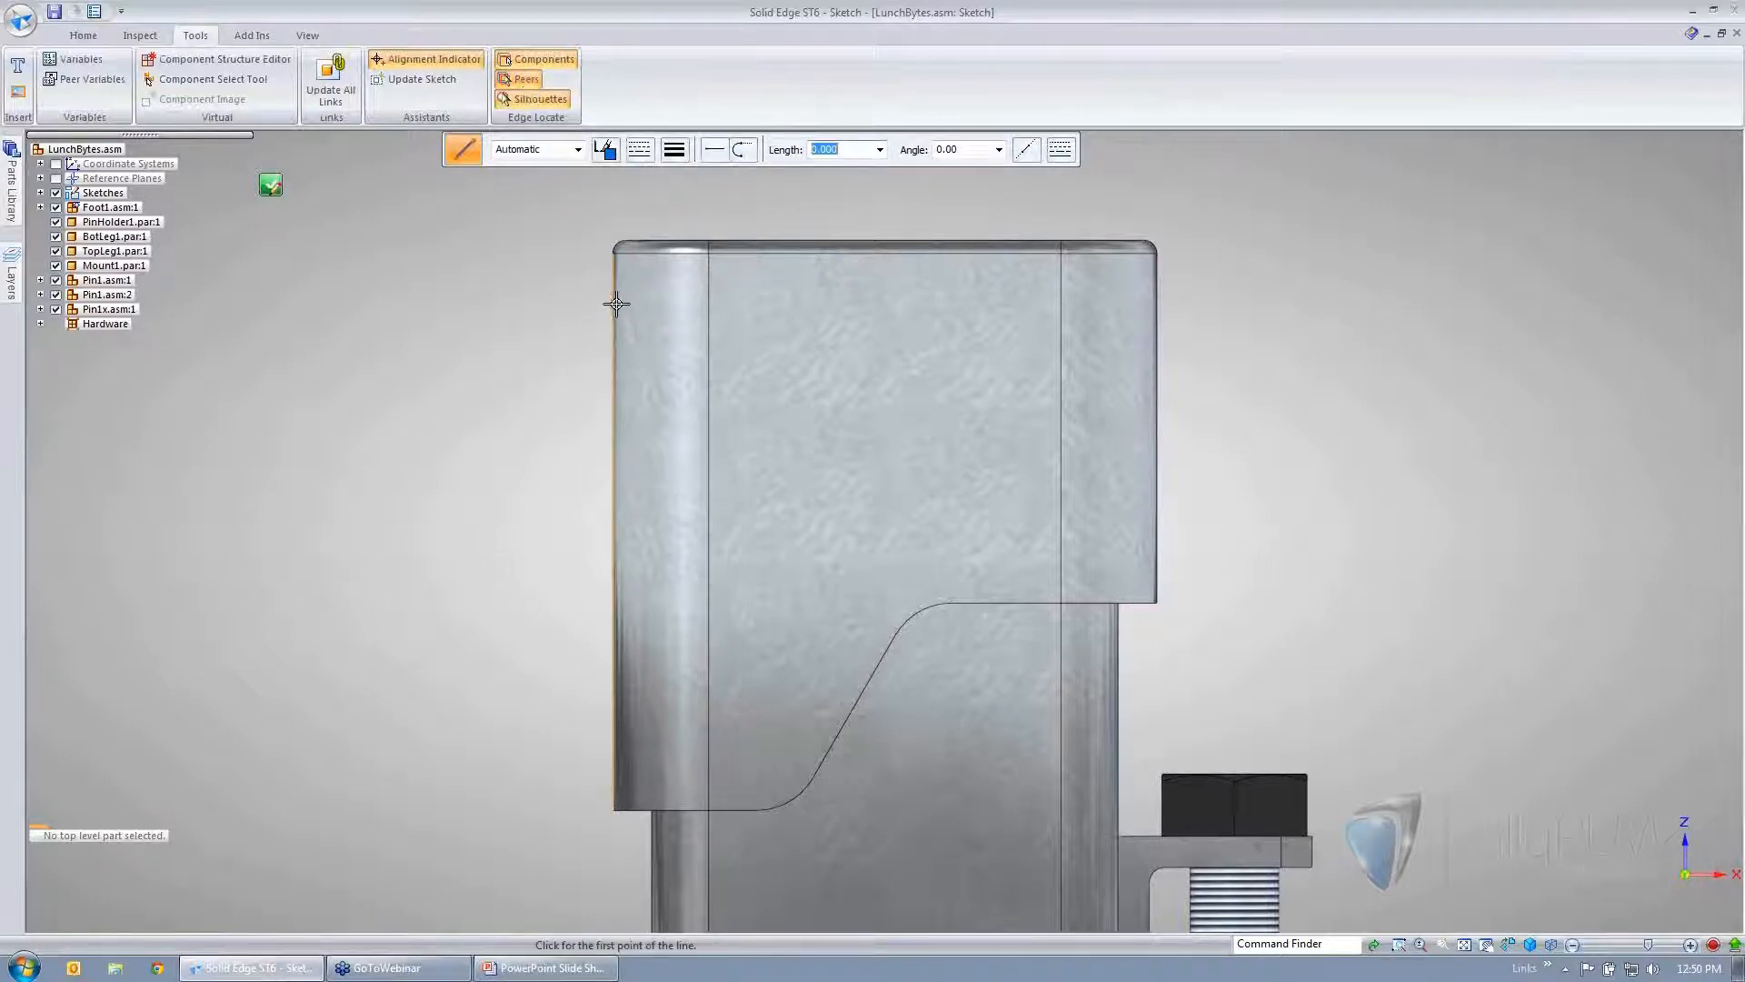
{"action": "left_click", "coordinate": [612, 254]}
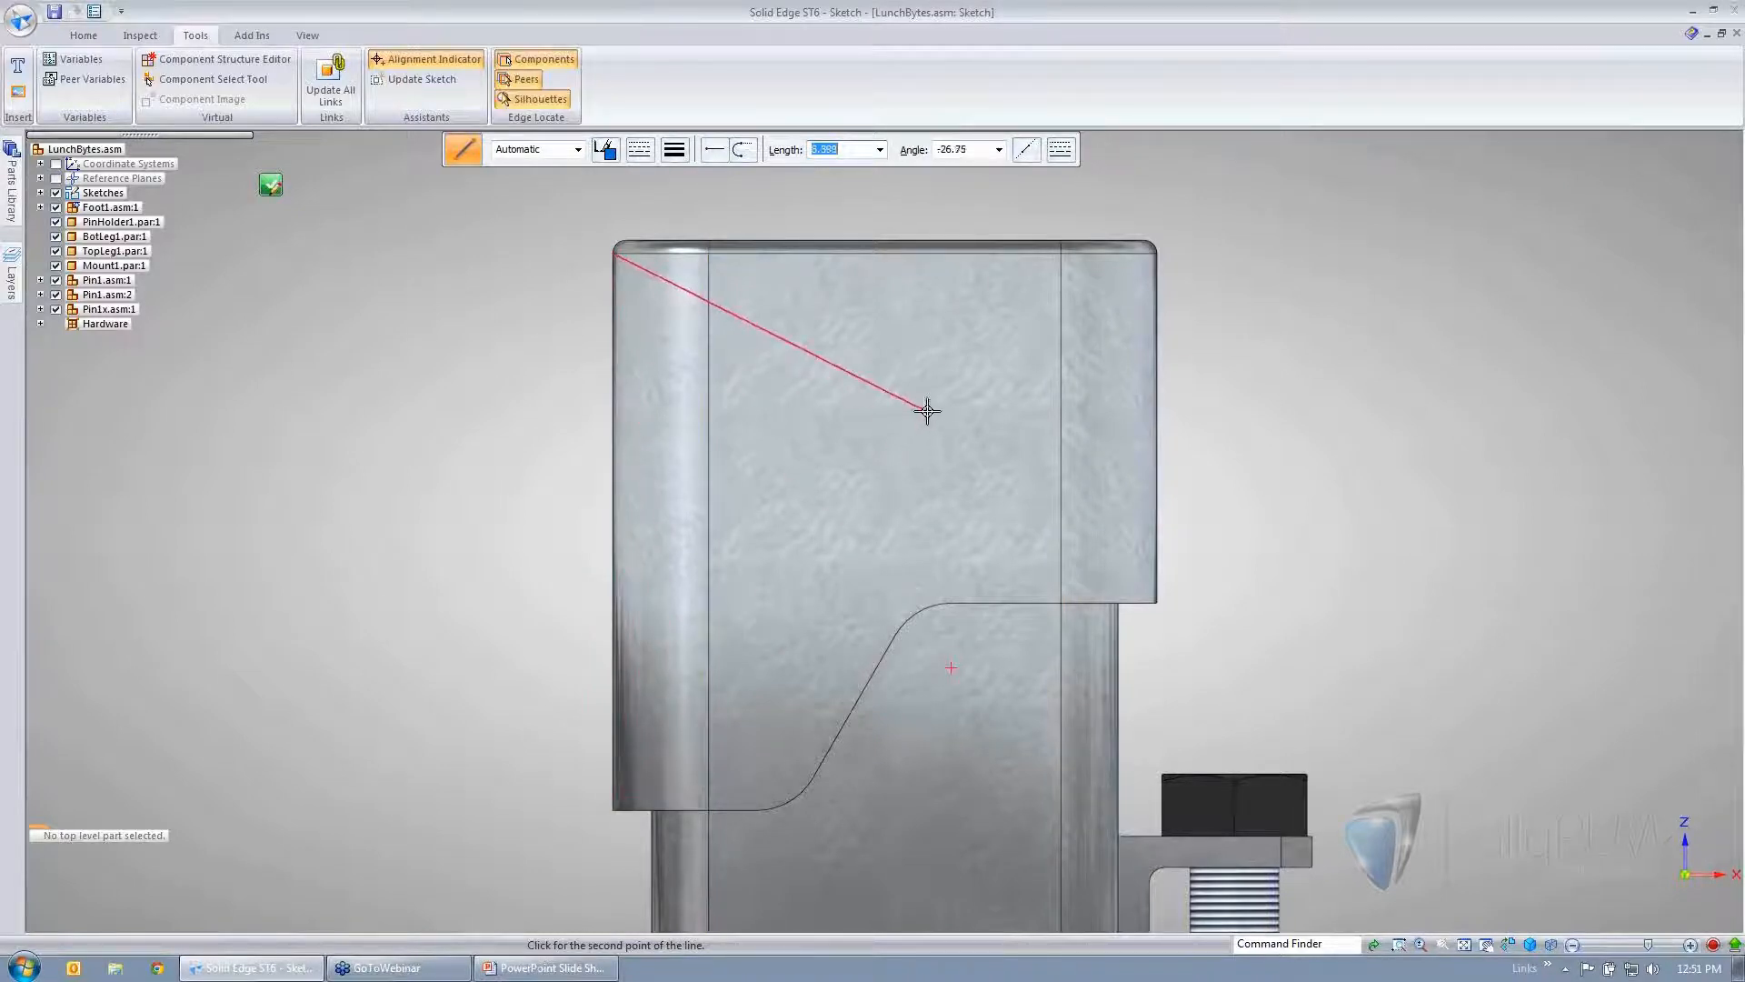
{"action": "key", "text": "Escape"}
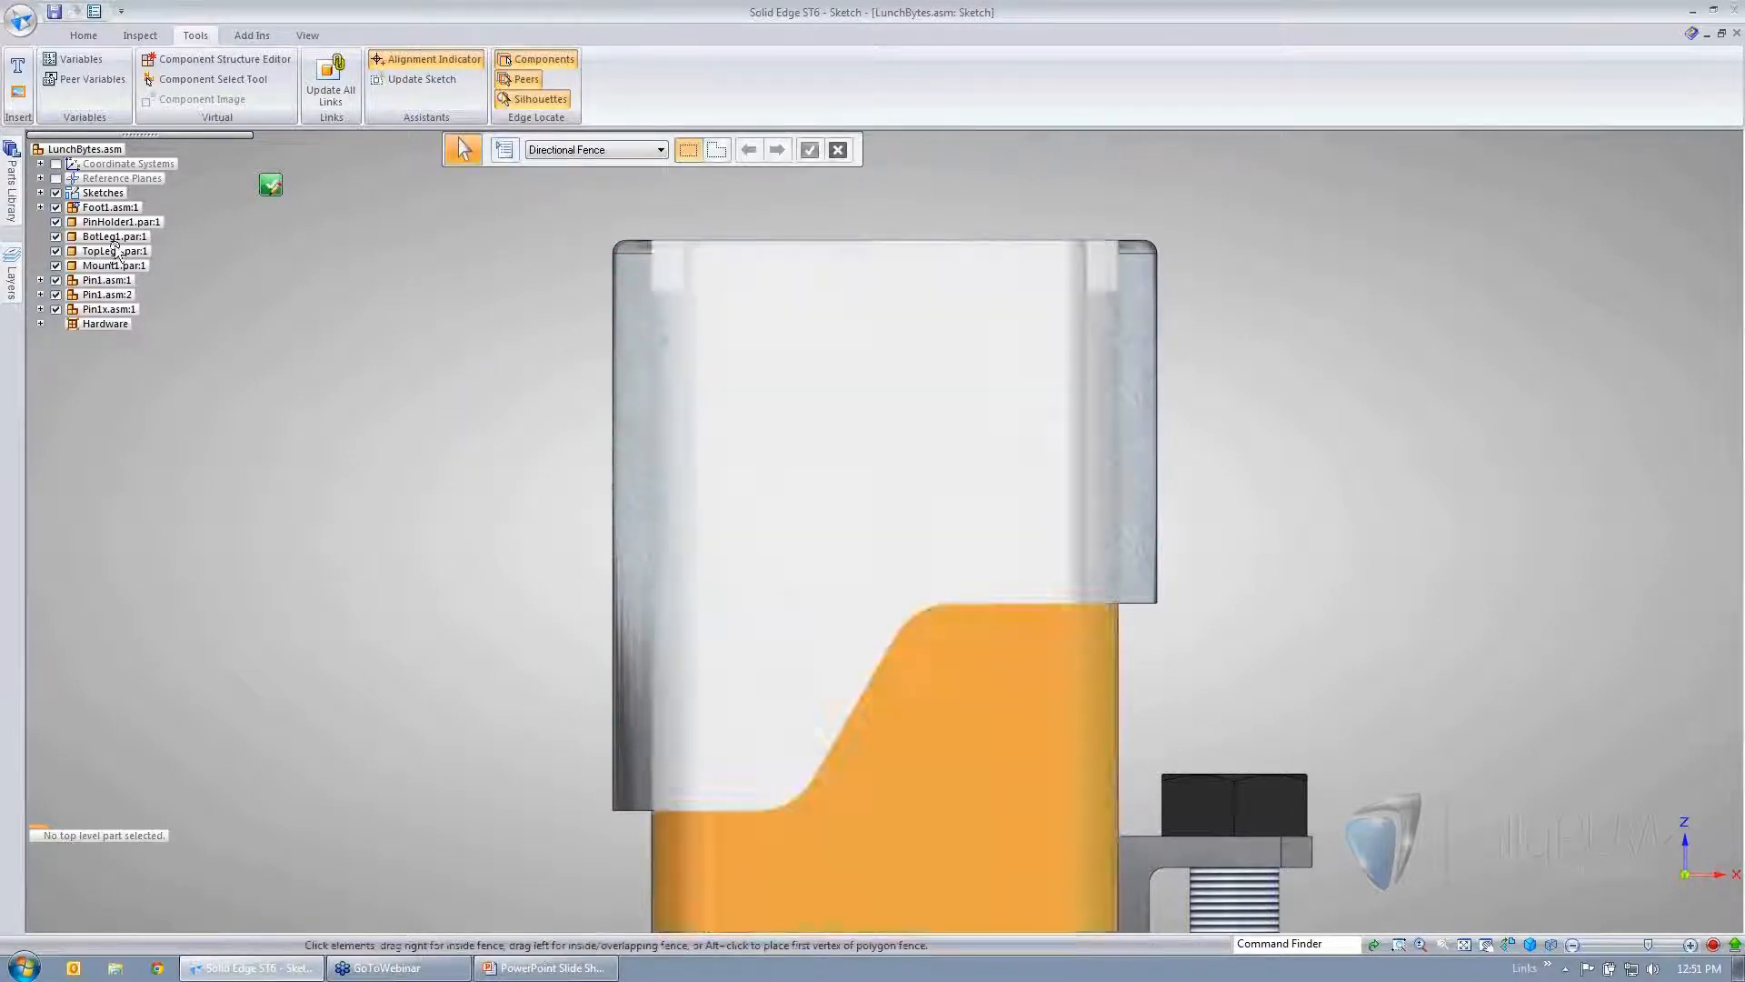
- Try to change the activation of Mount1 while still inside the assembly sketch
{"action": "left_click", "coordinate": [115, 250]}
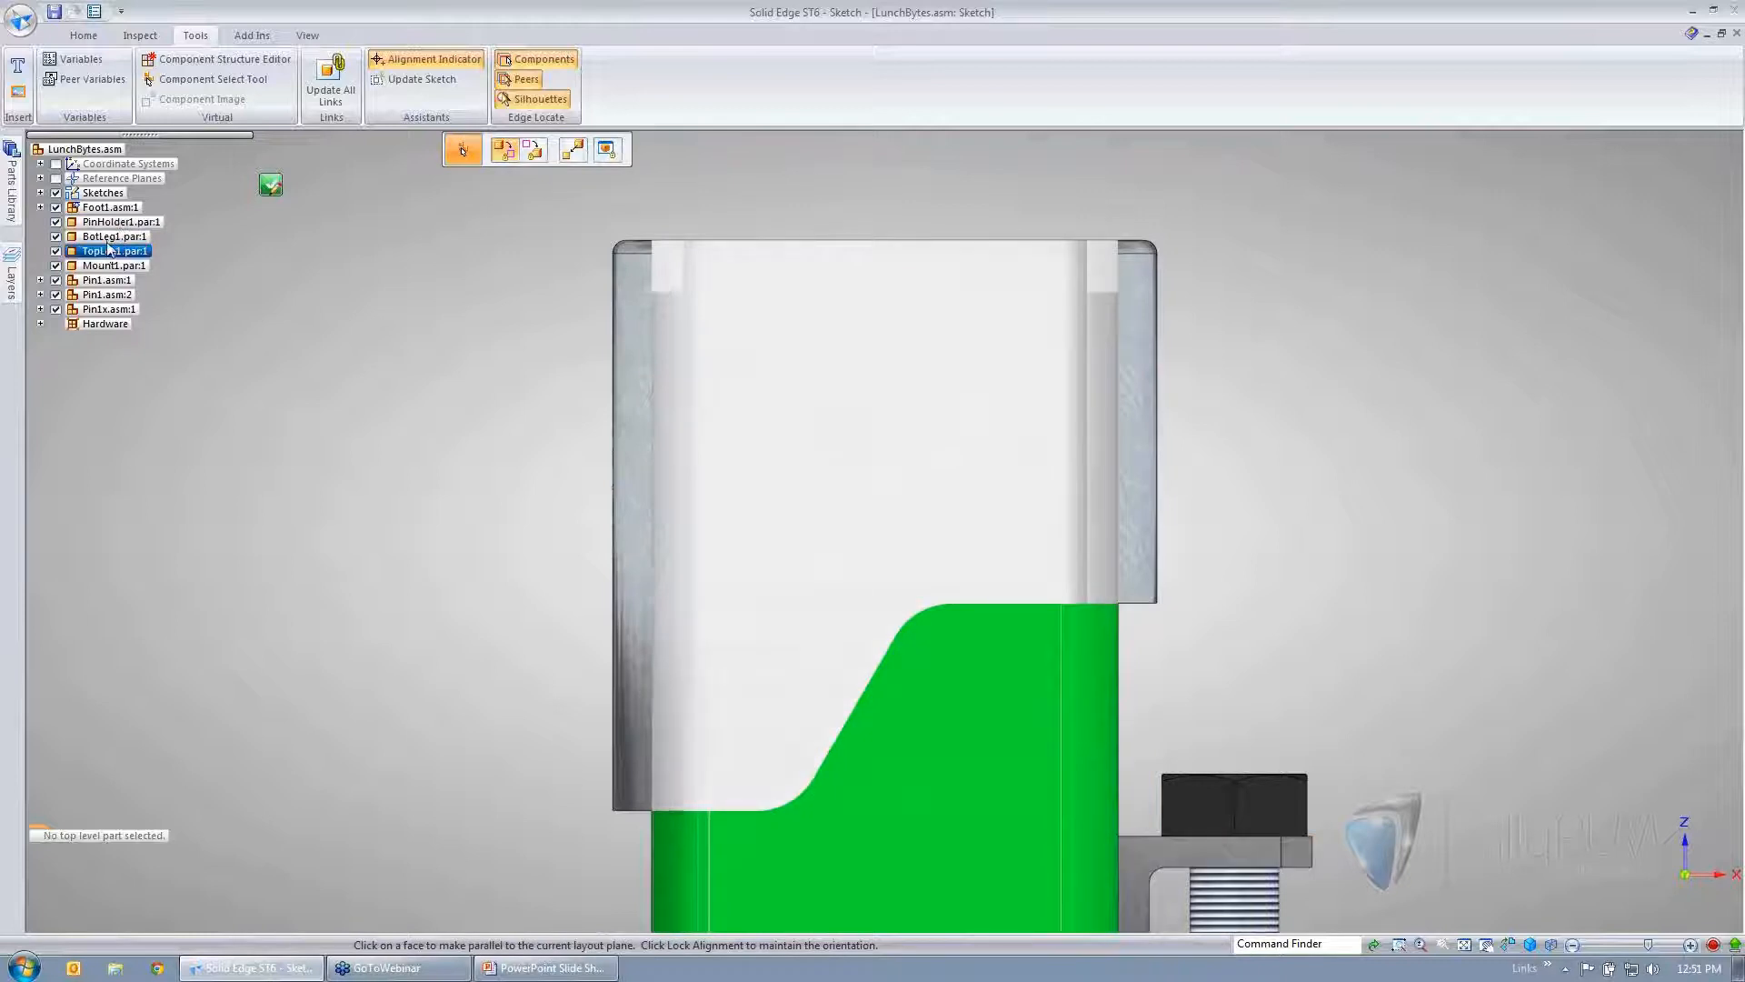
{"action": "key", "text": "Escape"}
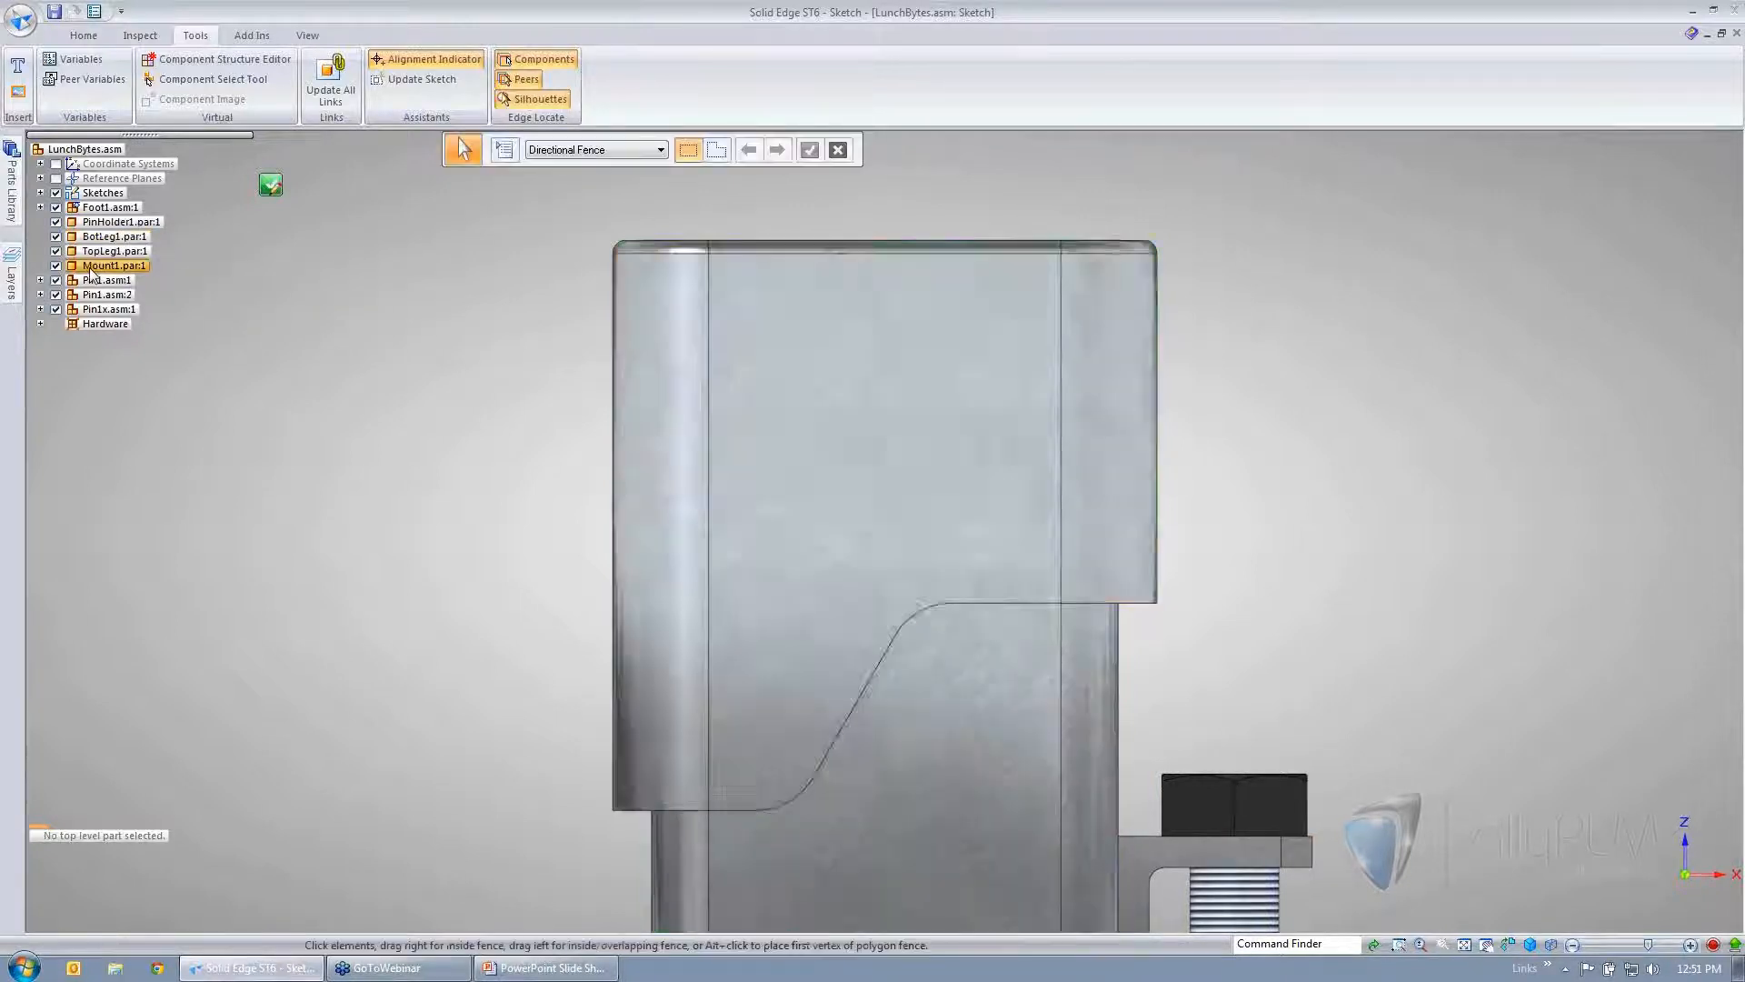
{"action": "right_click", "coordinate": [90, 271]}
{"action": "left_click", "coordinate": [171, 363]}
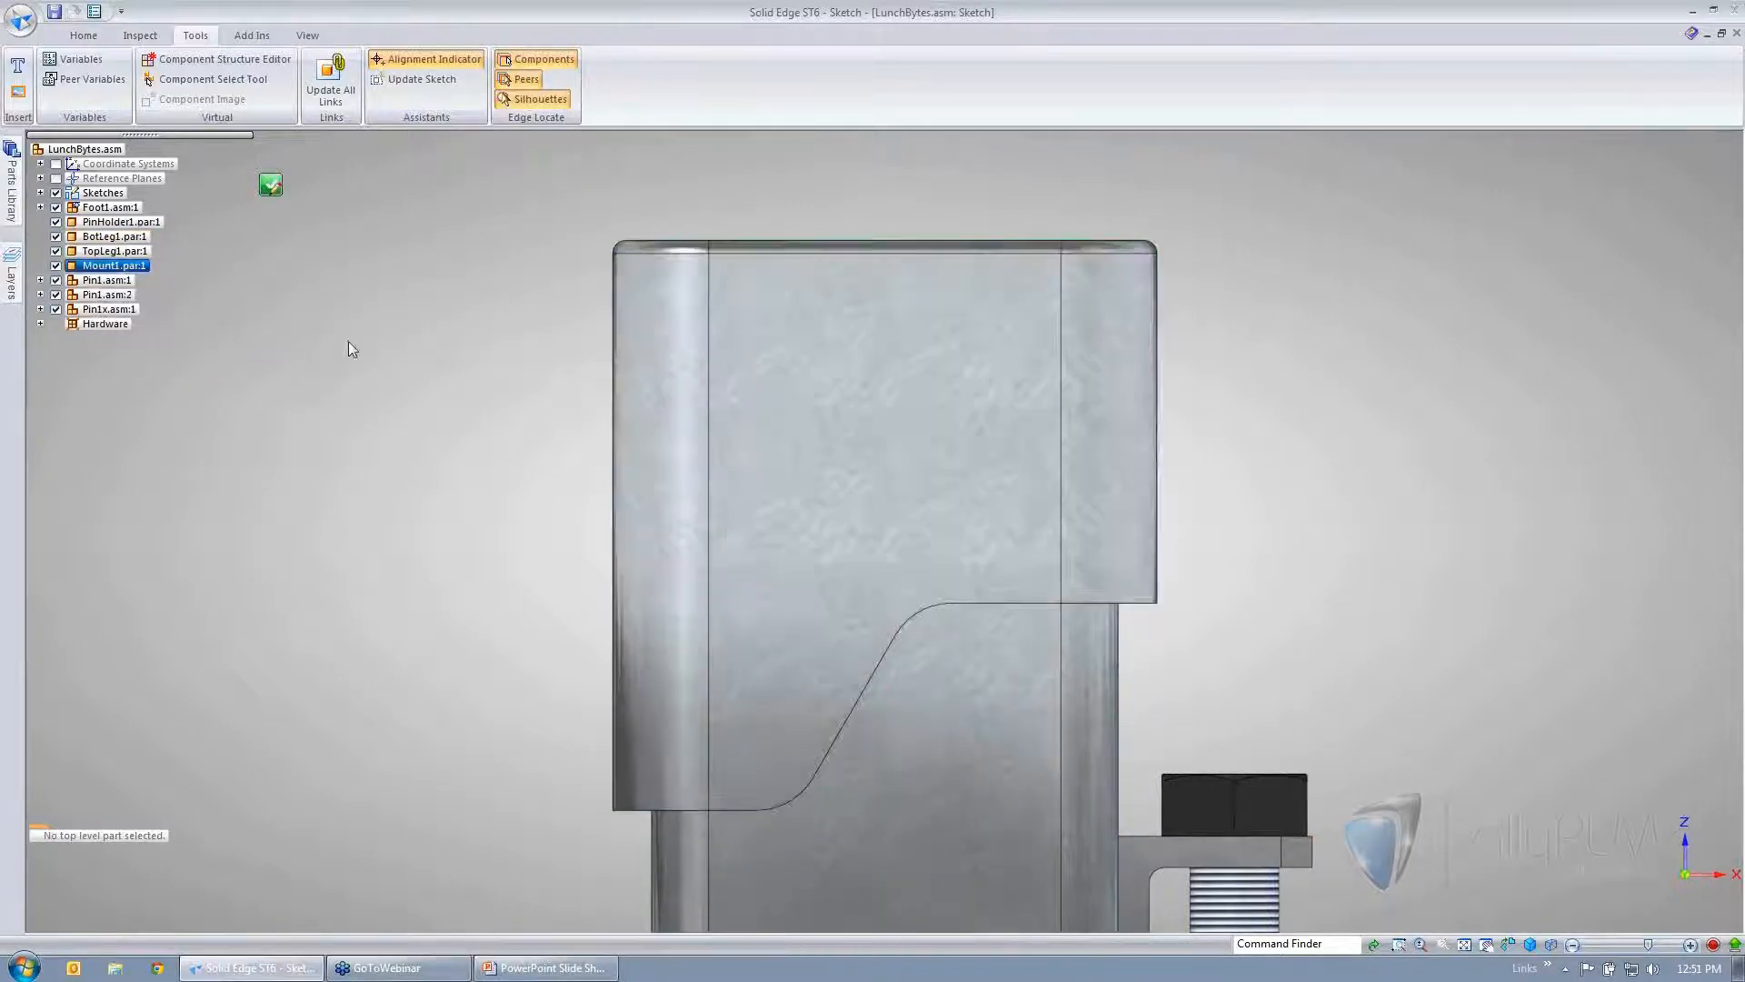
{"action": "left_click", "coordinate": [111, 266]}
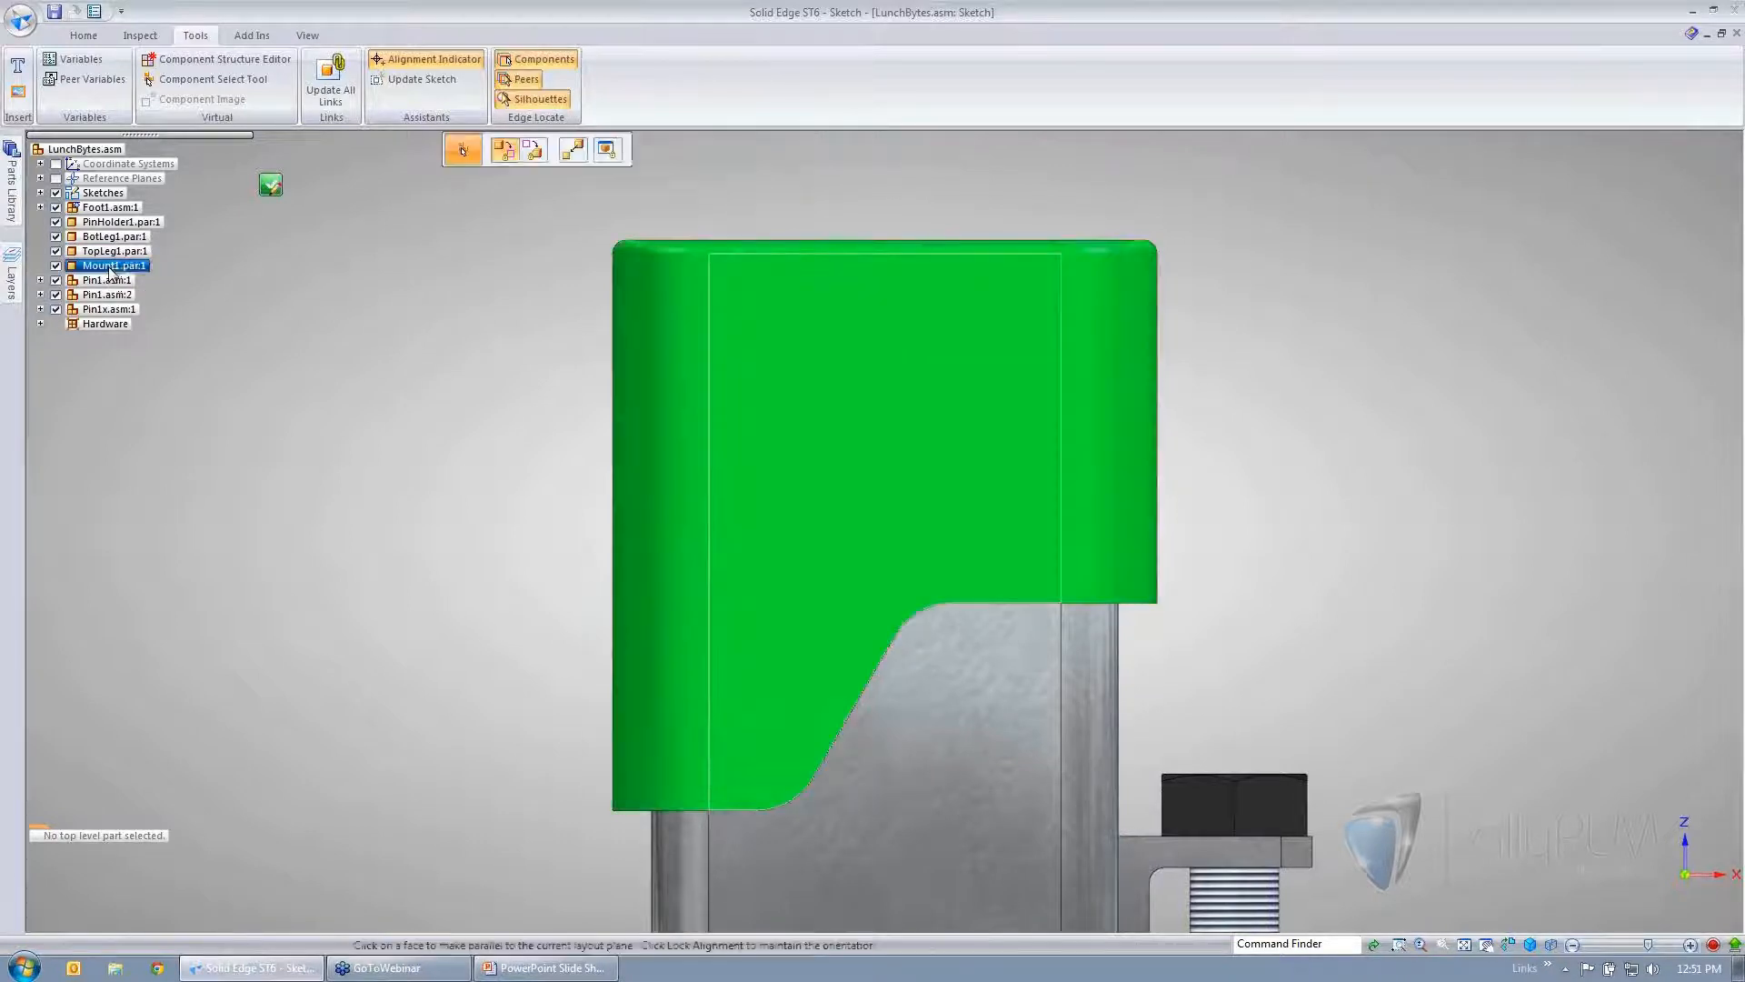
{"action": "right_click", "coordinate": [111, 270]}
{"action": "left_click", "coordinate": [264, 324]}
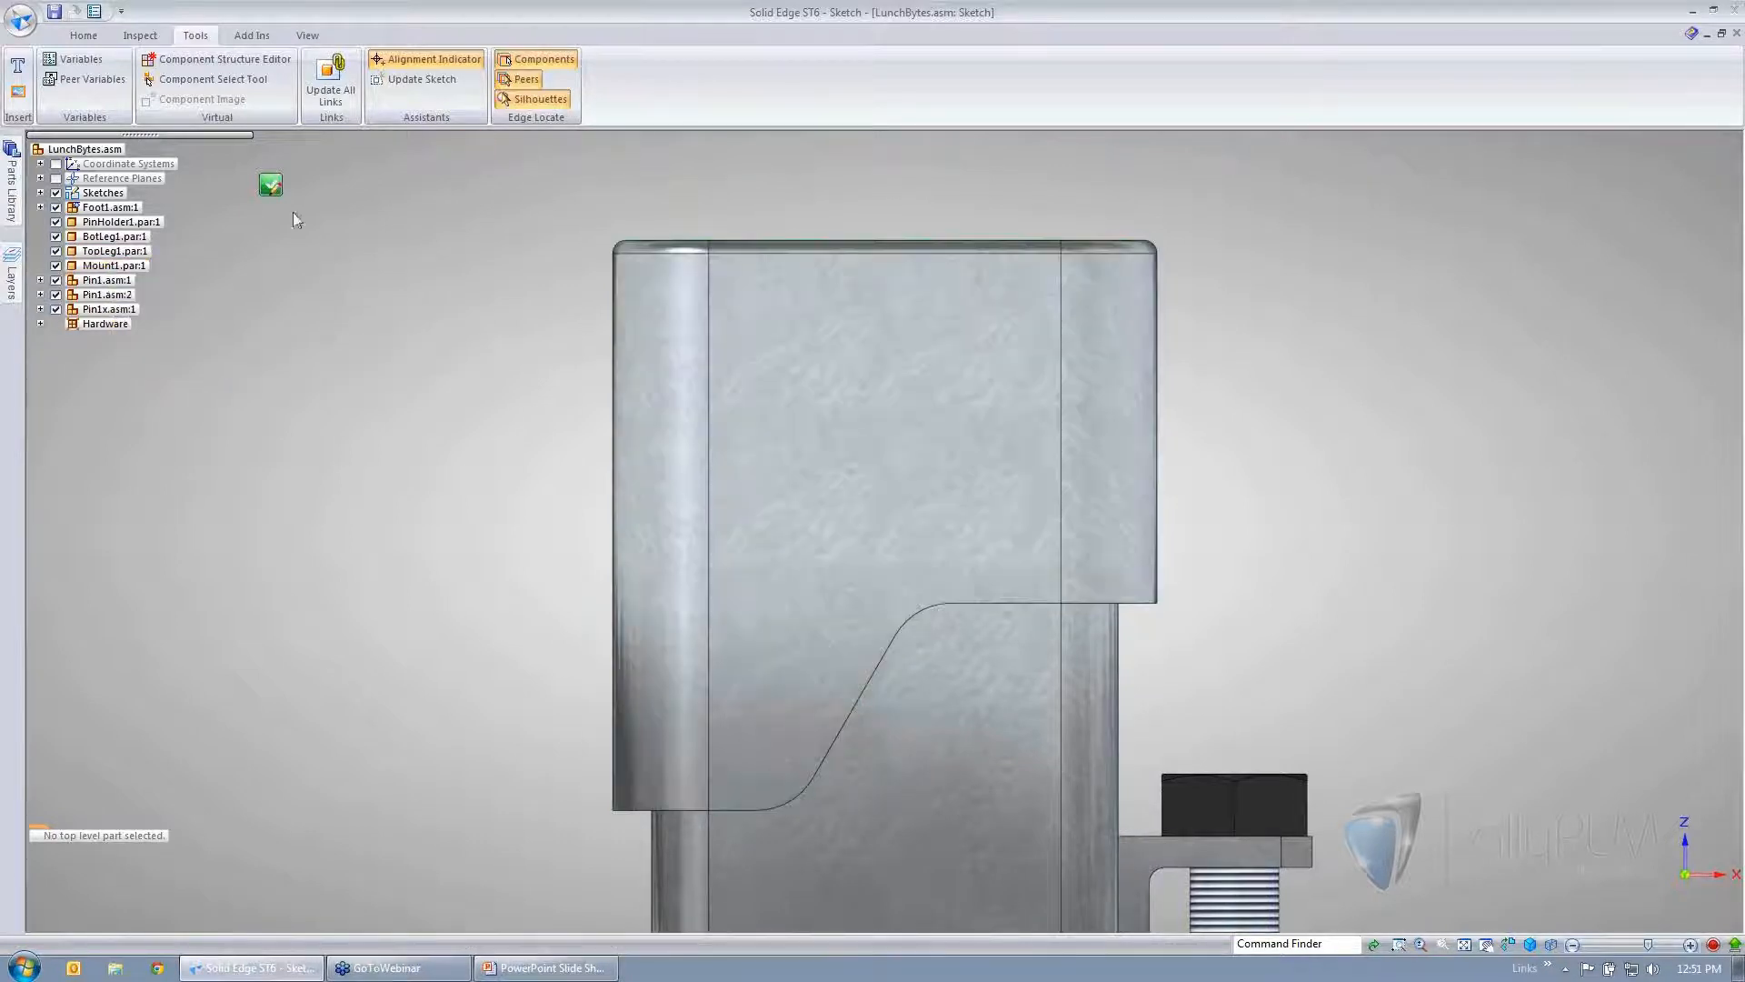
- Finish the assembly sketch and inactivate the Mount1 part in the assembly
{"action": "left_click", "coordinate": [271, 184]}
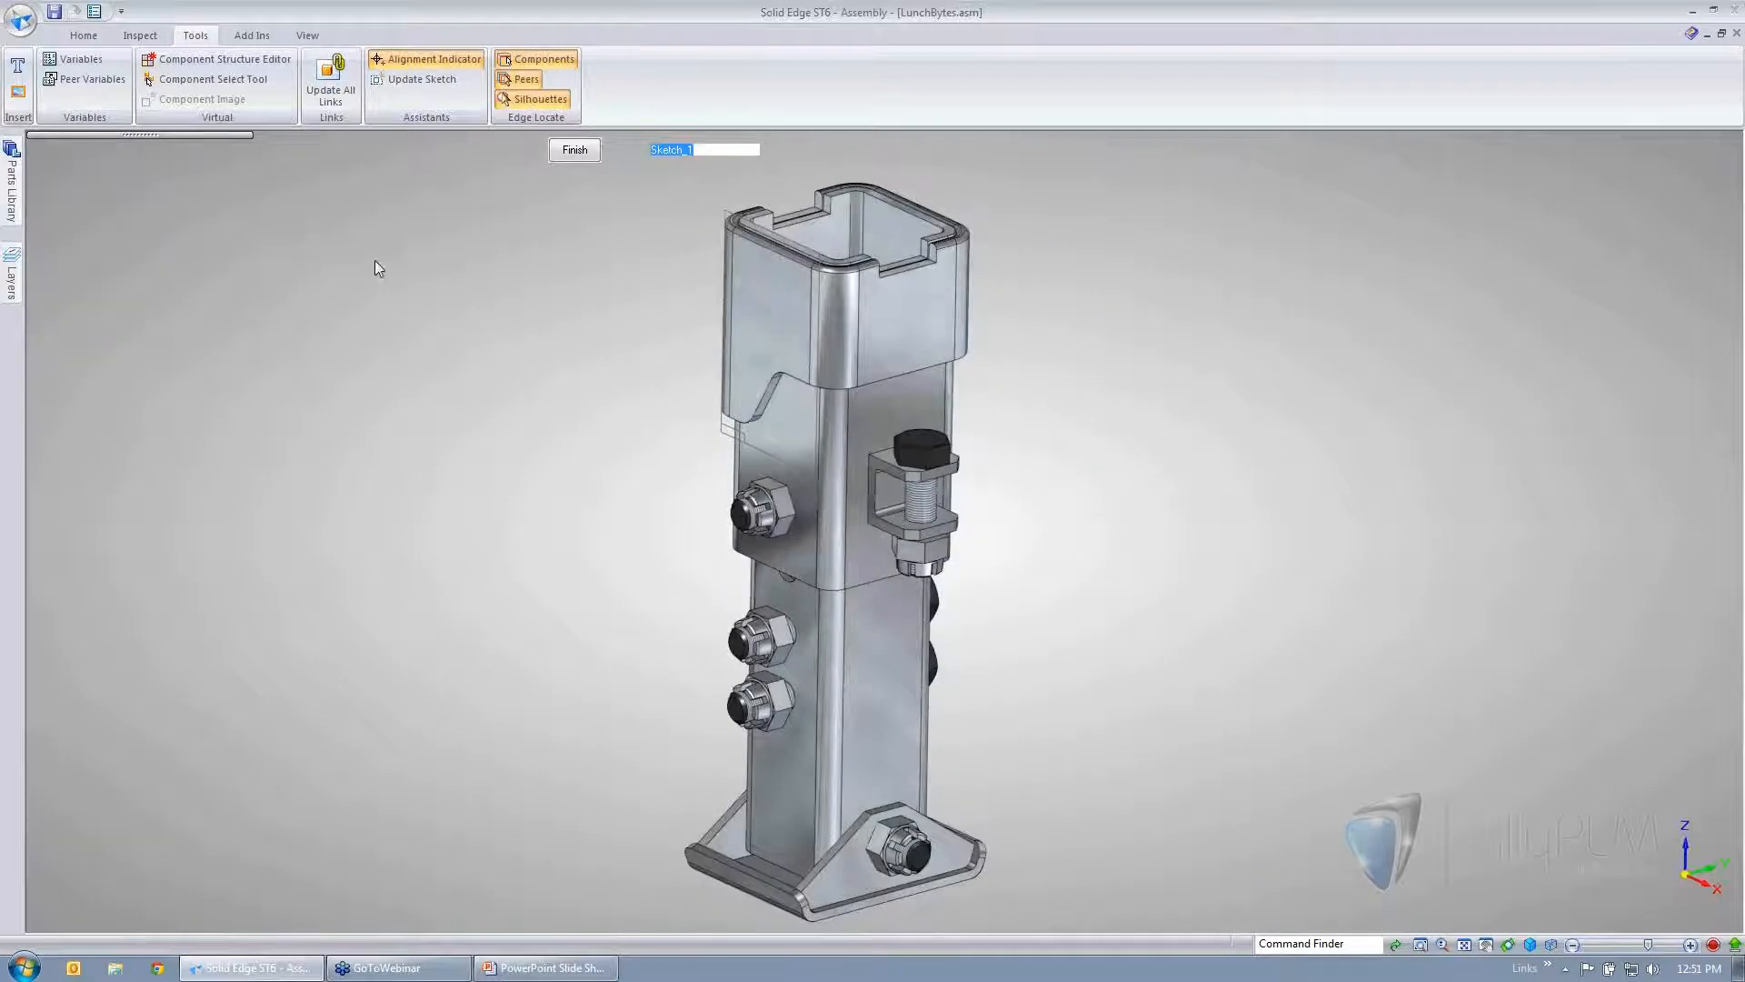
{"action": "key", "text": "Return"}
{"action": "left_click", "coordinate": [129, 255]}
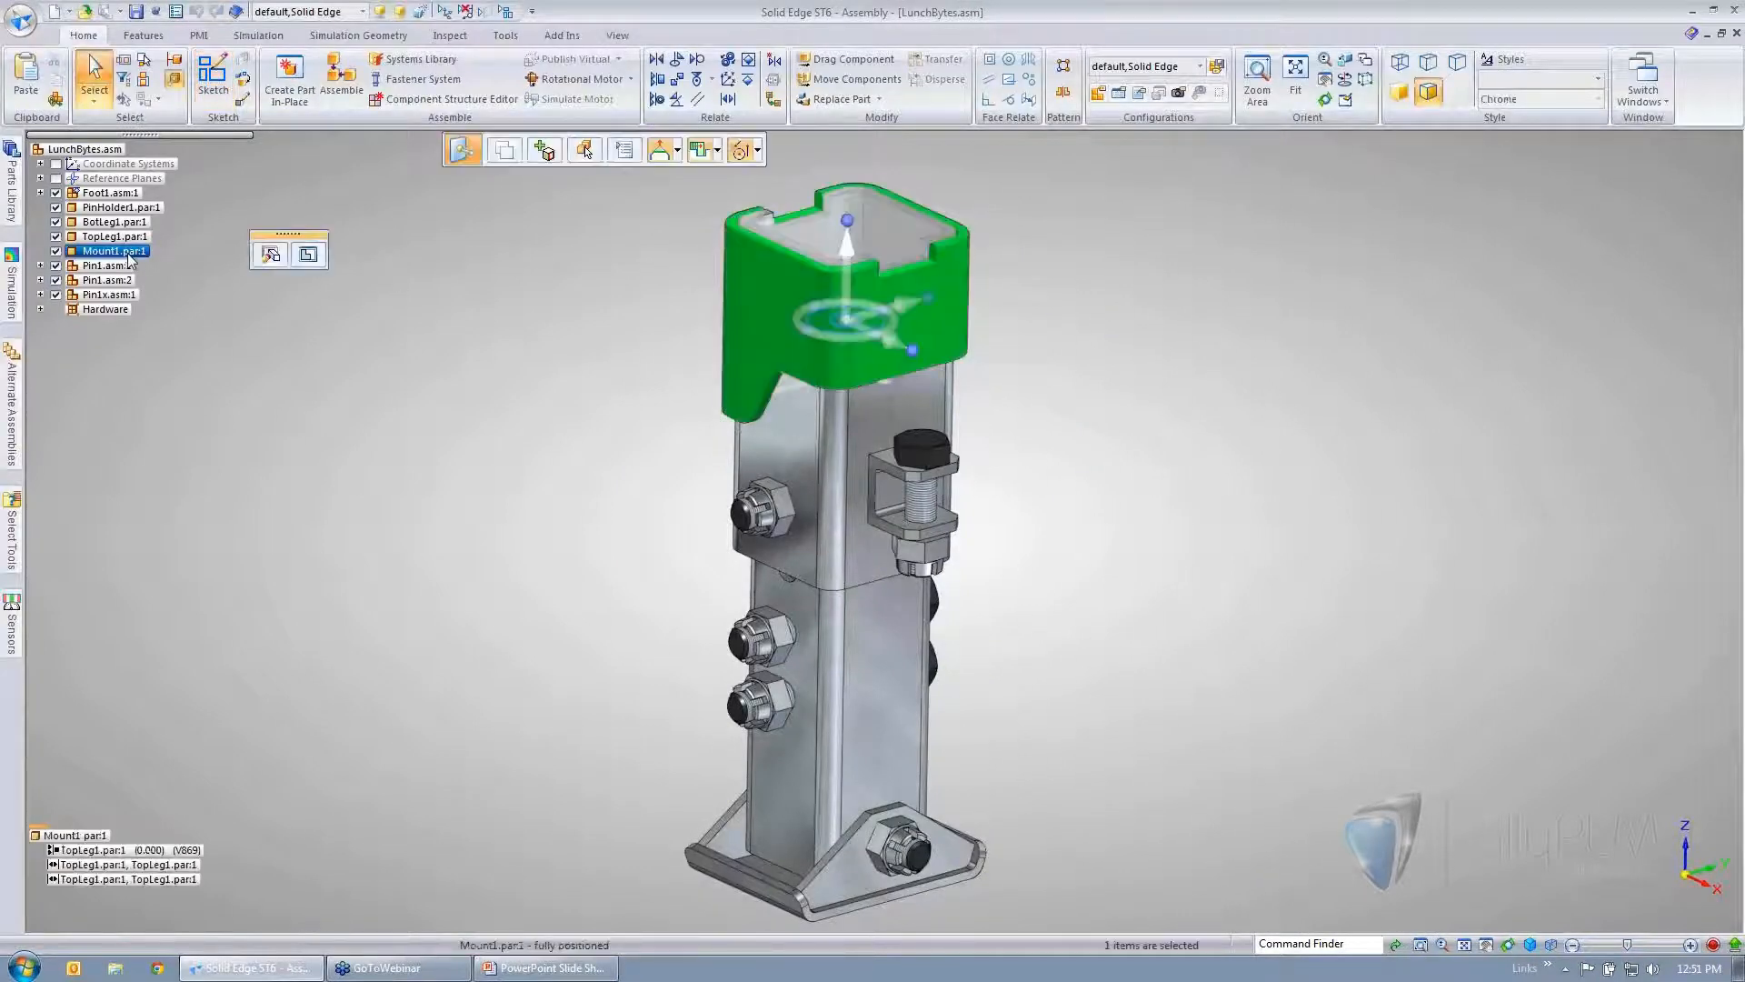
{"action": "right_click", "coordinate": [129, 259]}
{"action": "left_click", "coordinate": [211, 452]}
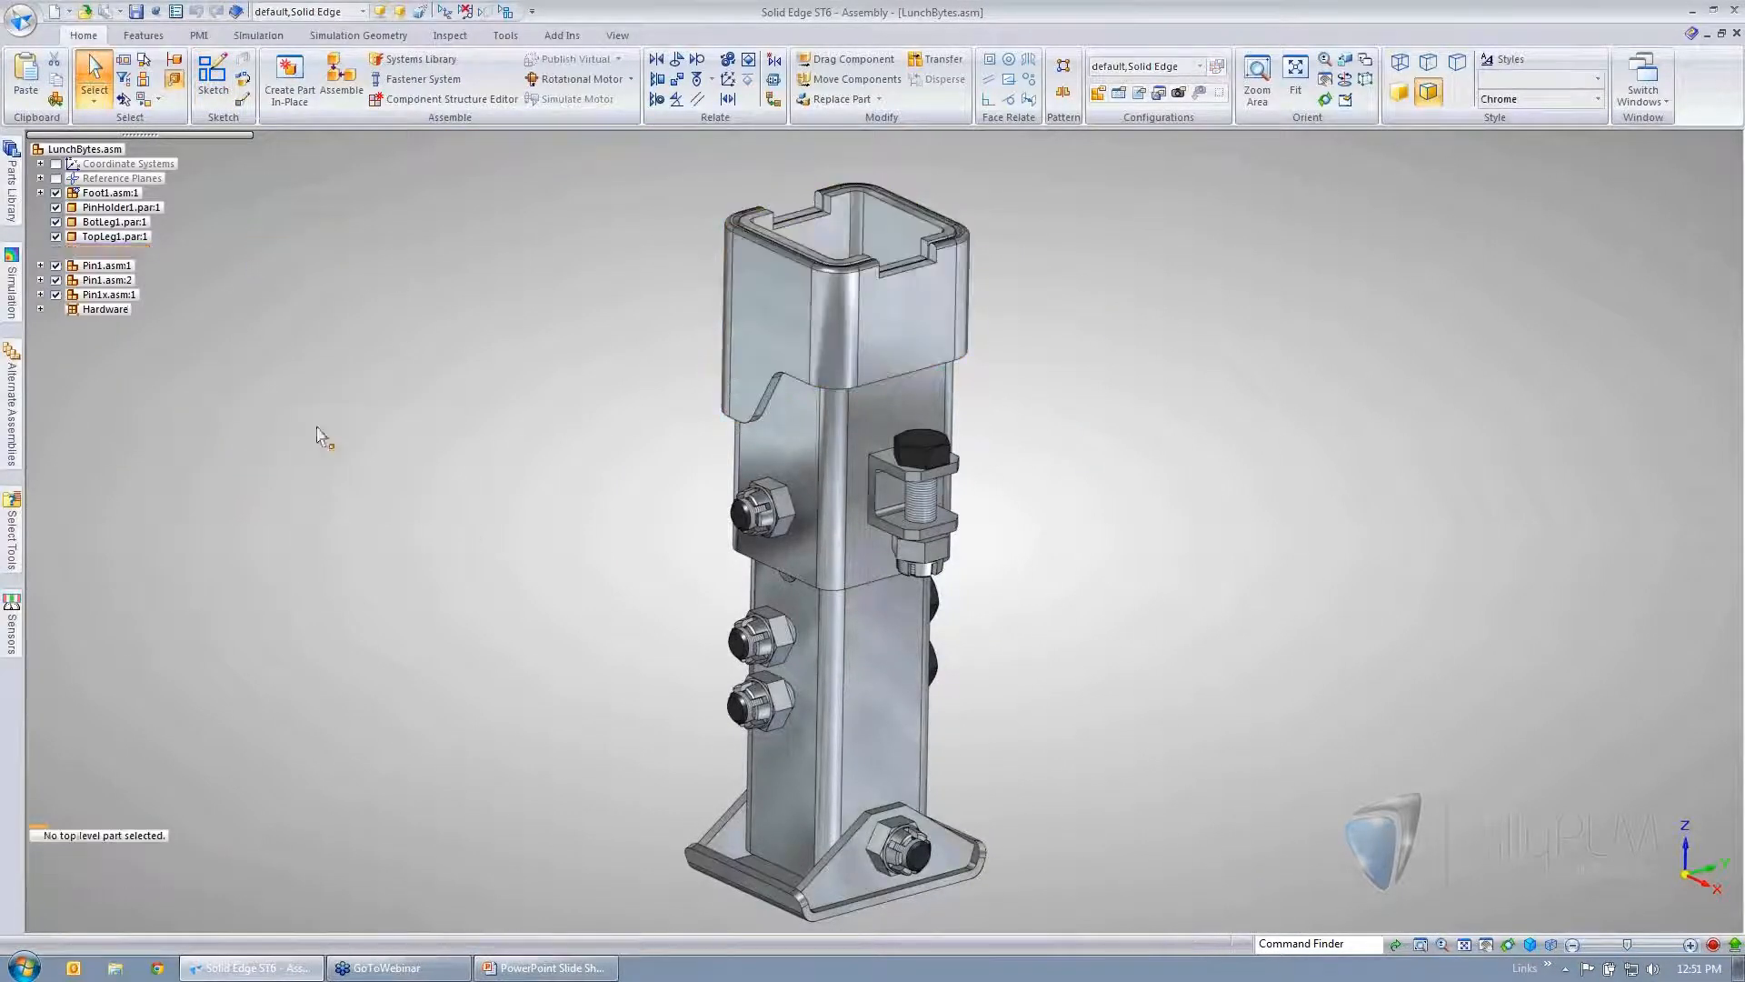
- Try locating elements on the assembly with Inquire Element and close the command
{"action": "left_click", "coordinate": [450, 35]}
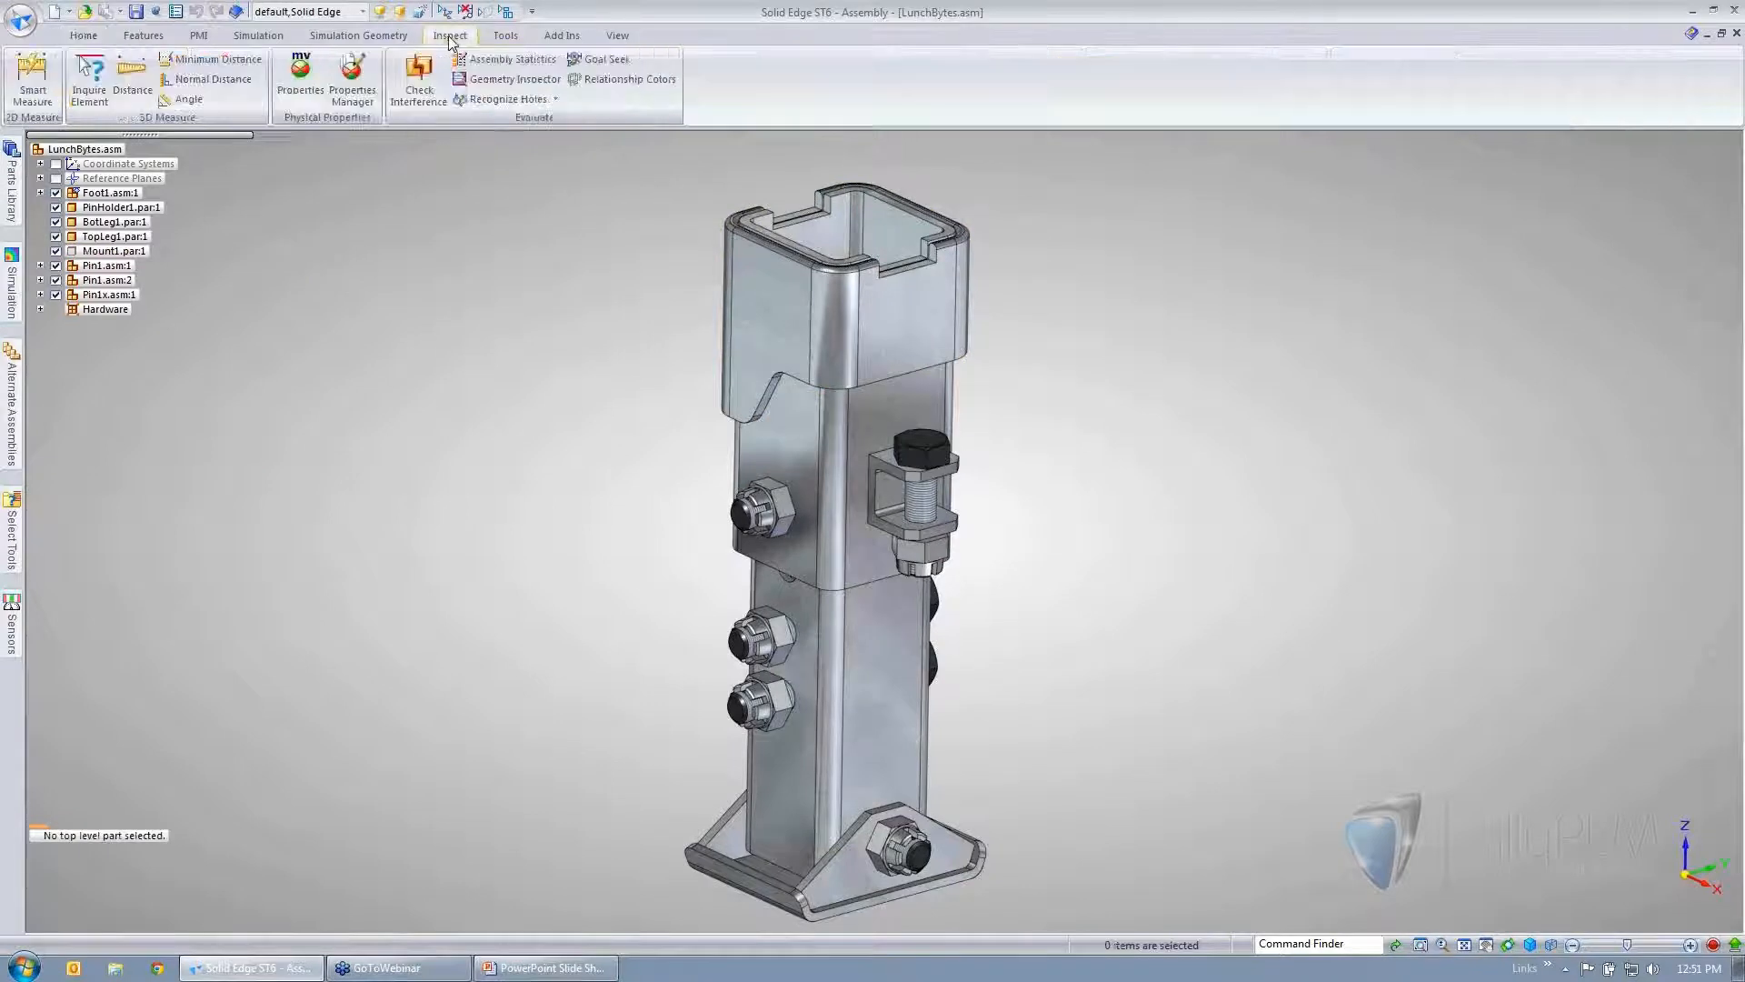
{"action": "left_click", "coordinate": [89, 80]}
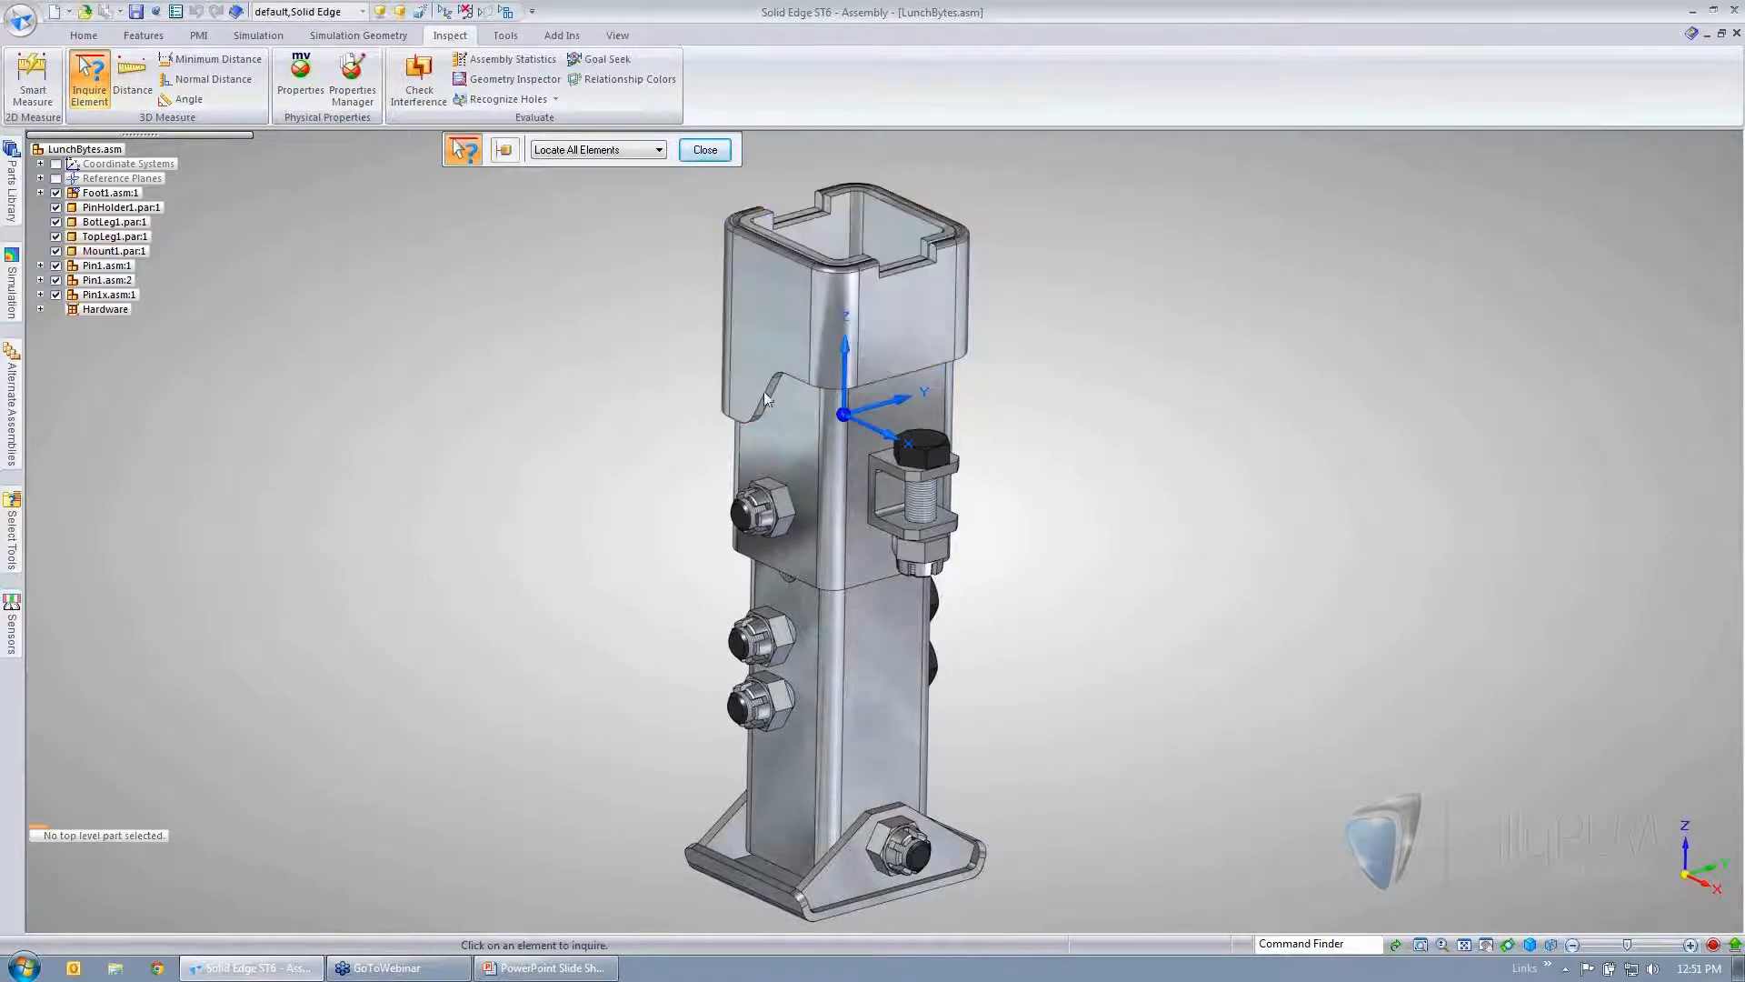
{"action": "left_click", "coordinate": [704, 150]}
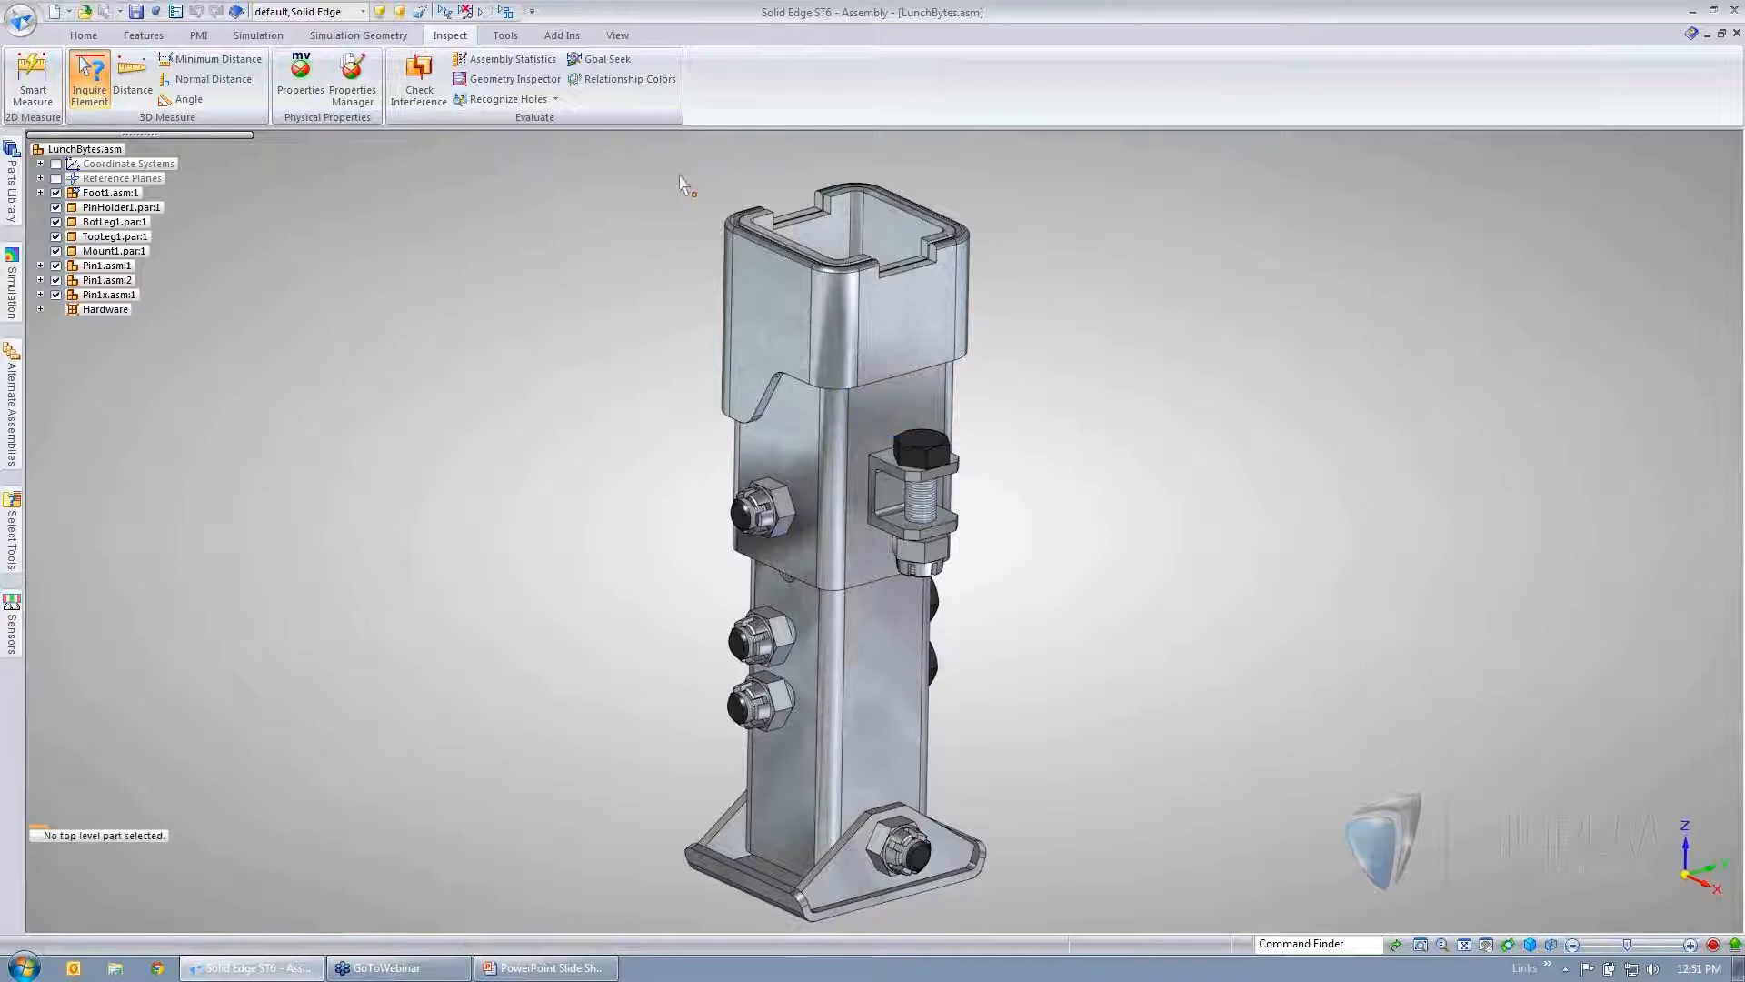
{"action": "right_click", "coordinate": [564, 357]}
{"action": "left_click", "coordinate": [329, 352]}
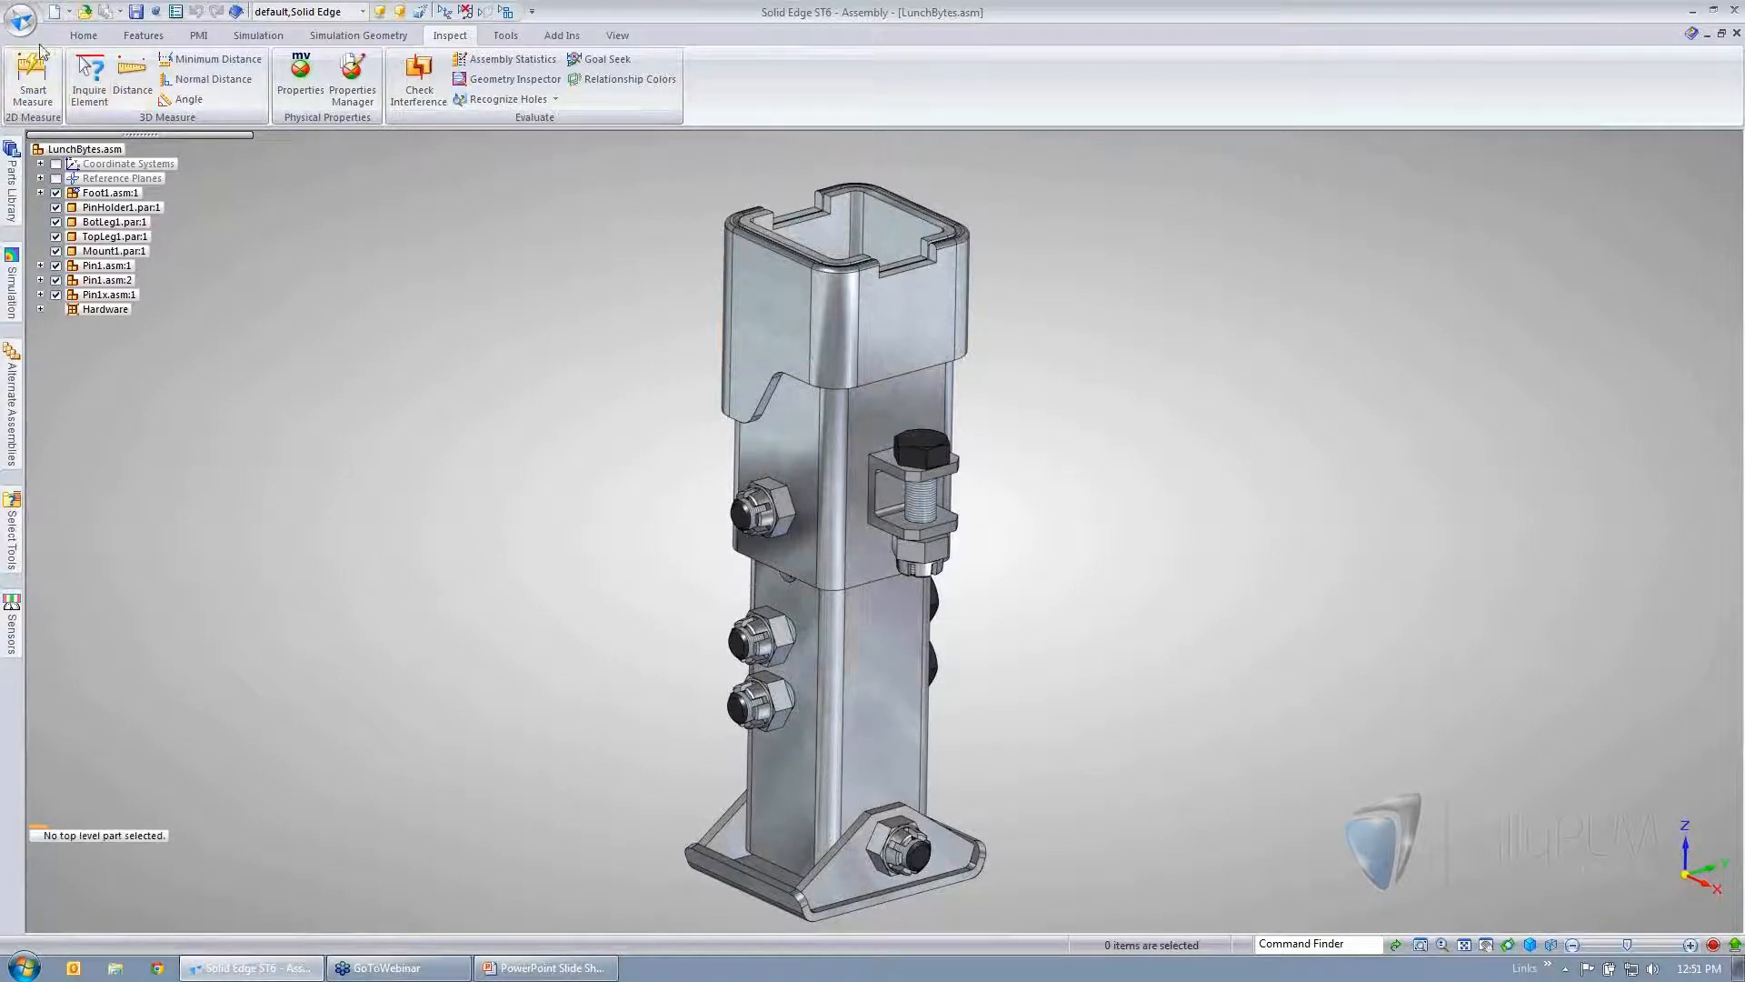
- Examine the option for inactivating hidden and unused components in the Assembly settings, and cancel the options without saving
{"action": "left_click", "coordinate": [20, 18]}
{"action": "left_click", "coordinate": [90, 475]}
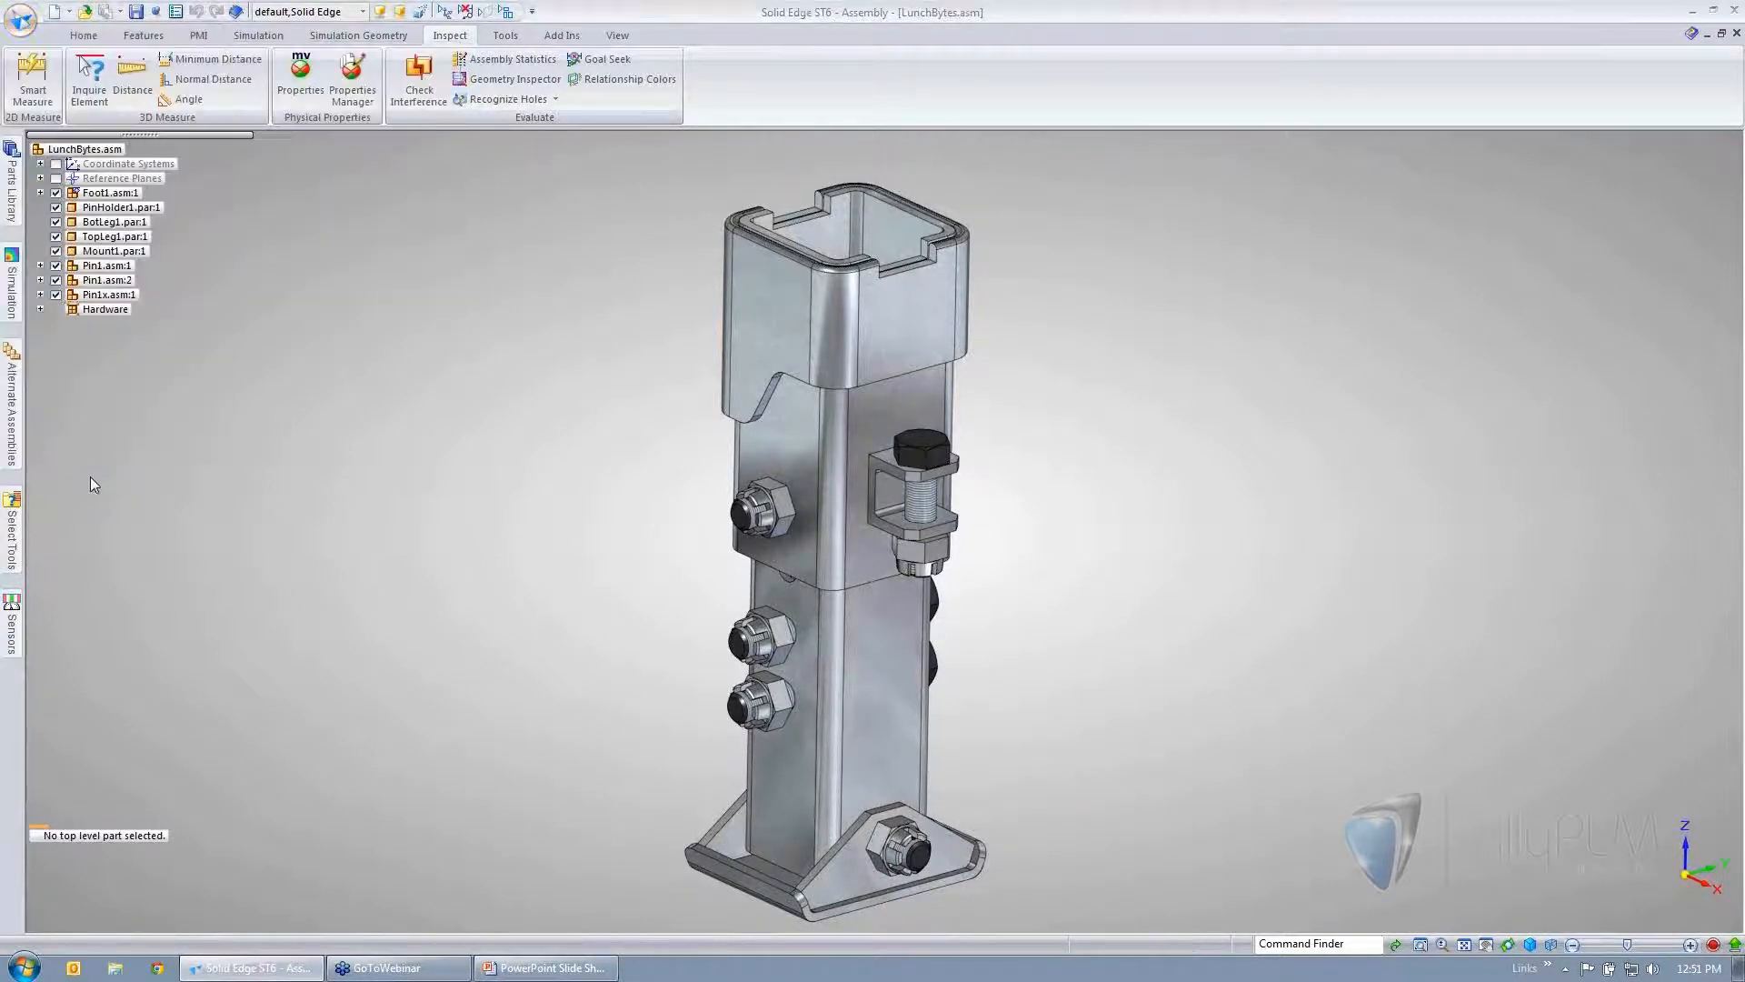
{"action": "left_click", "coordinate": [616, 315]}
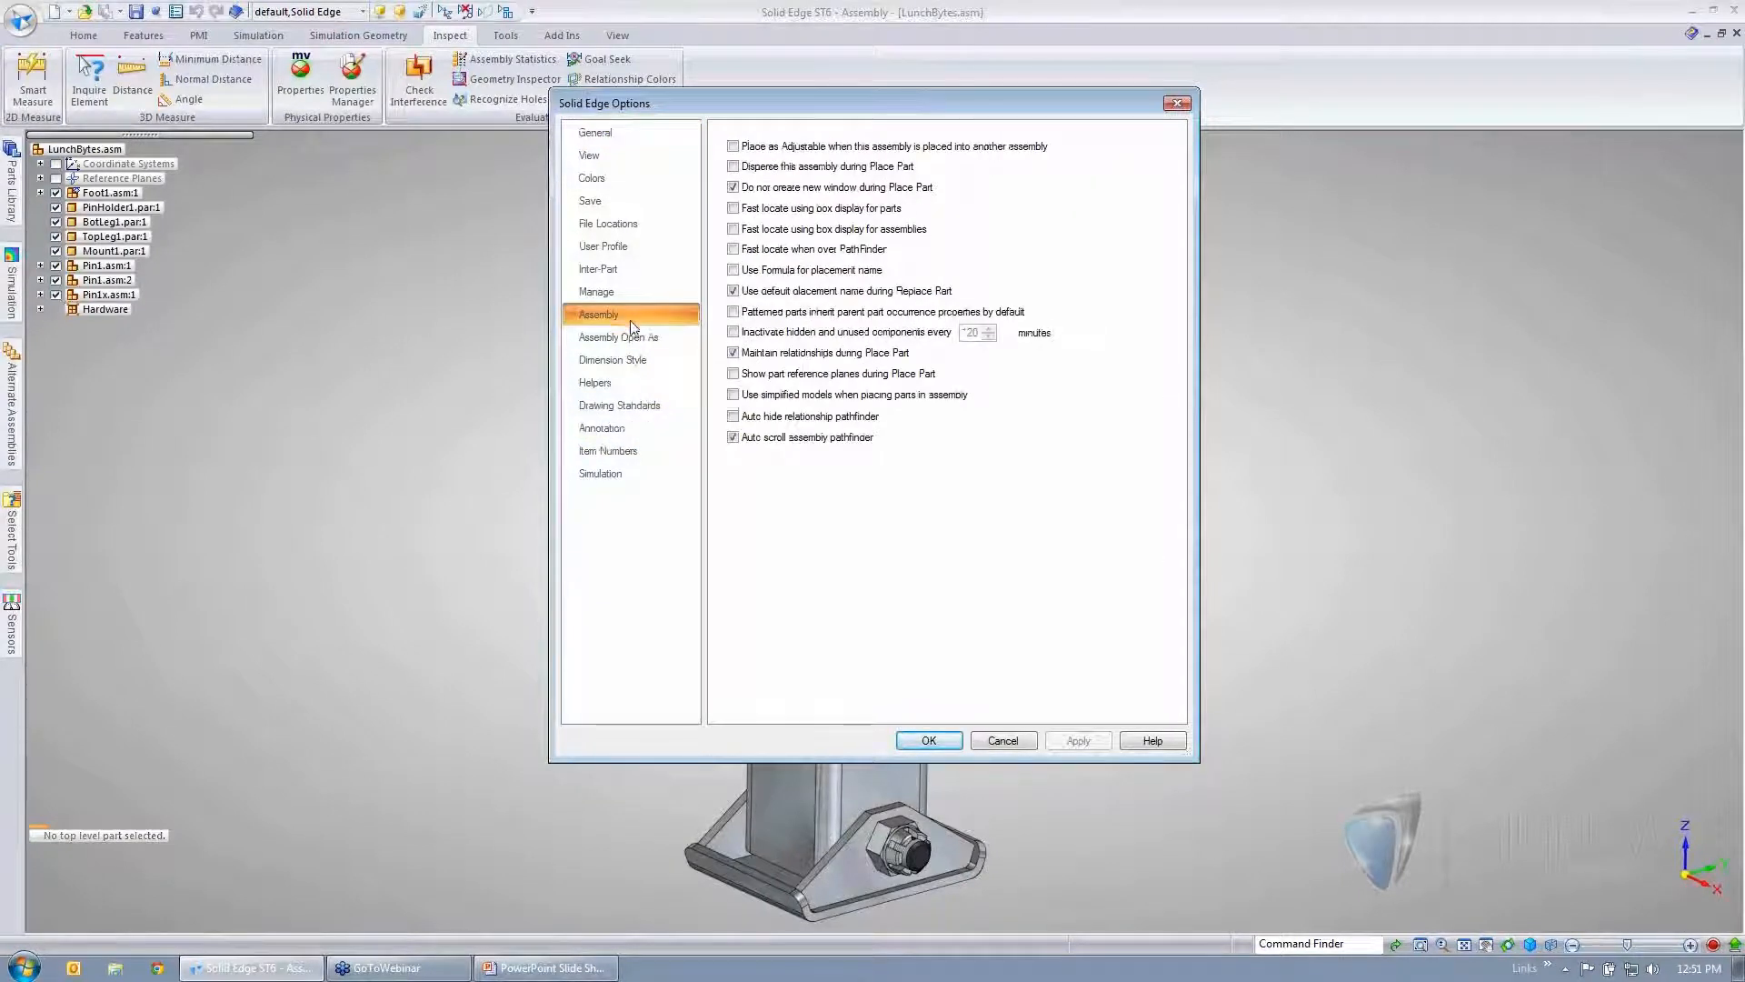
{"action": "left_click", "coordinate": [733, 333]}
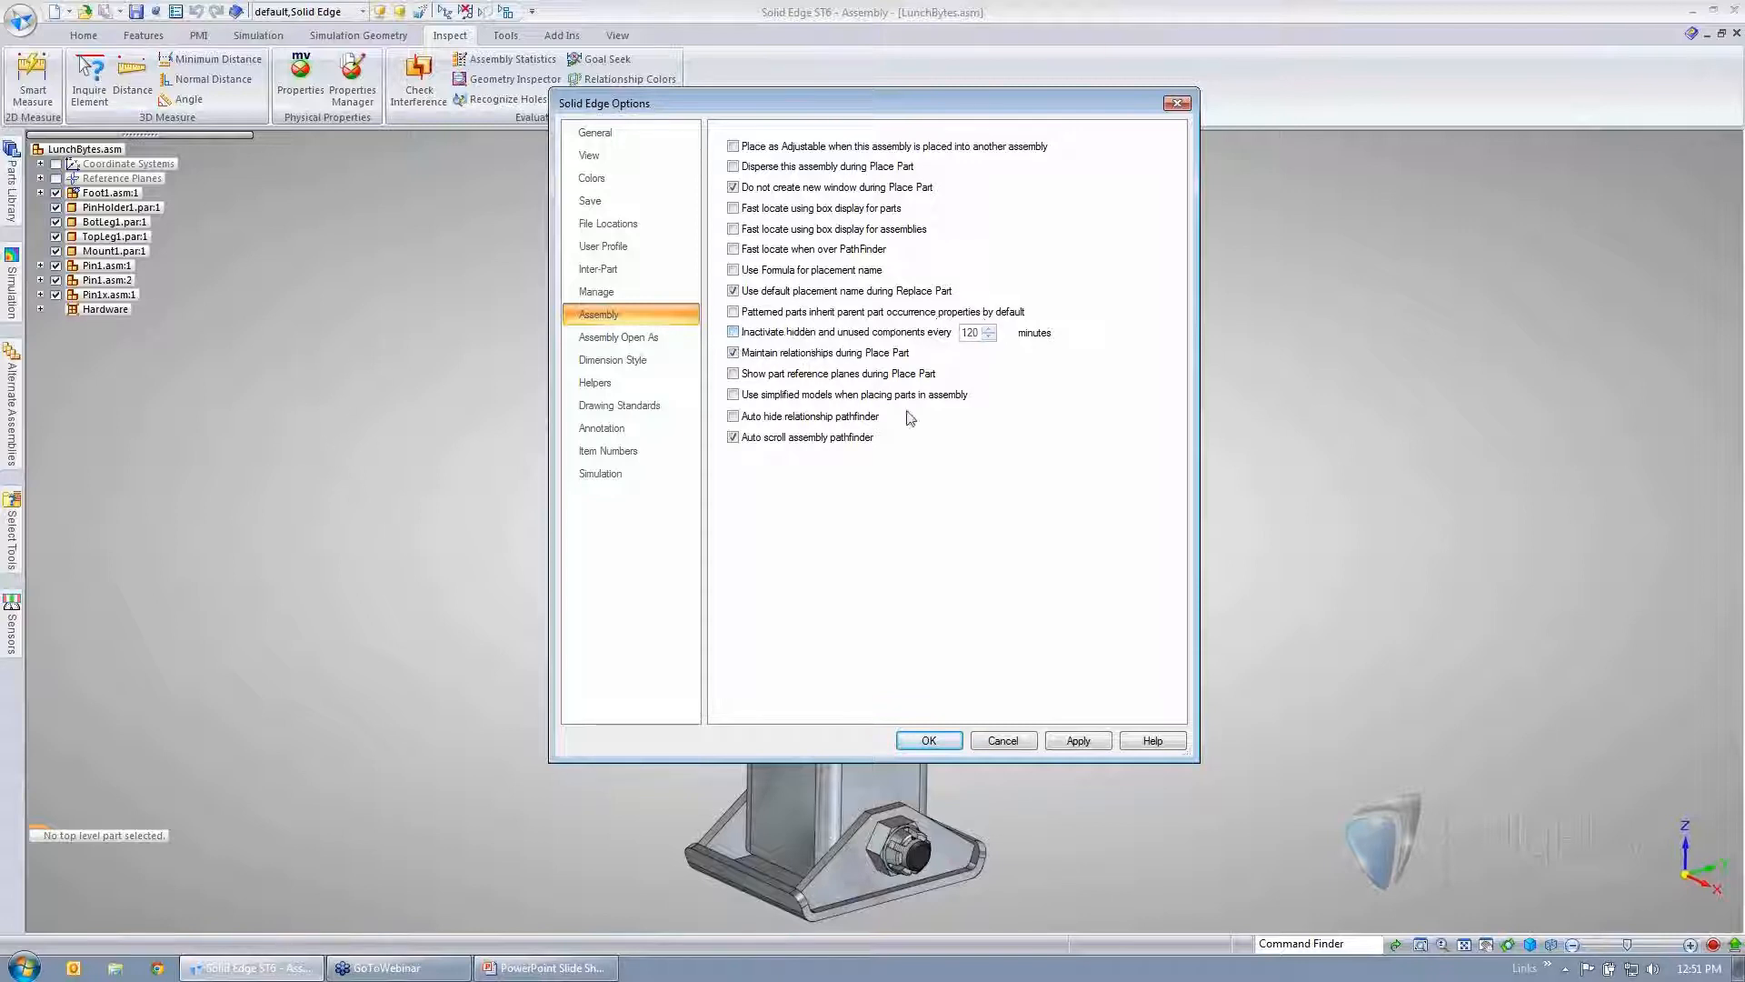
{"action": "left_click", "coordinate": [1002, 741]}
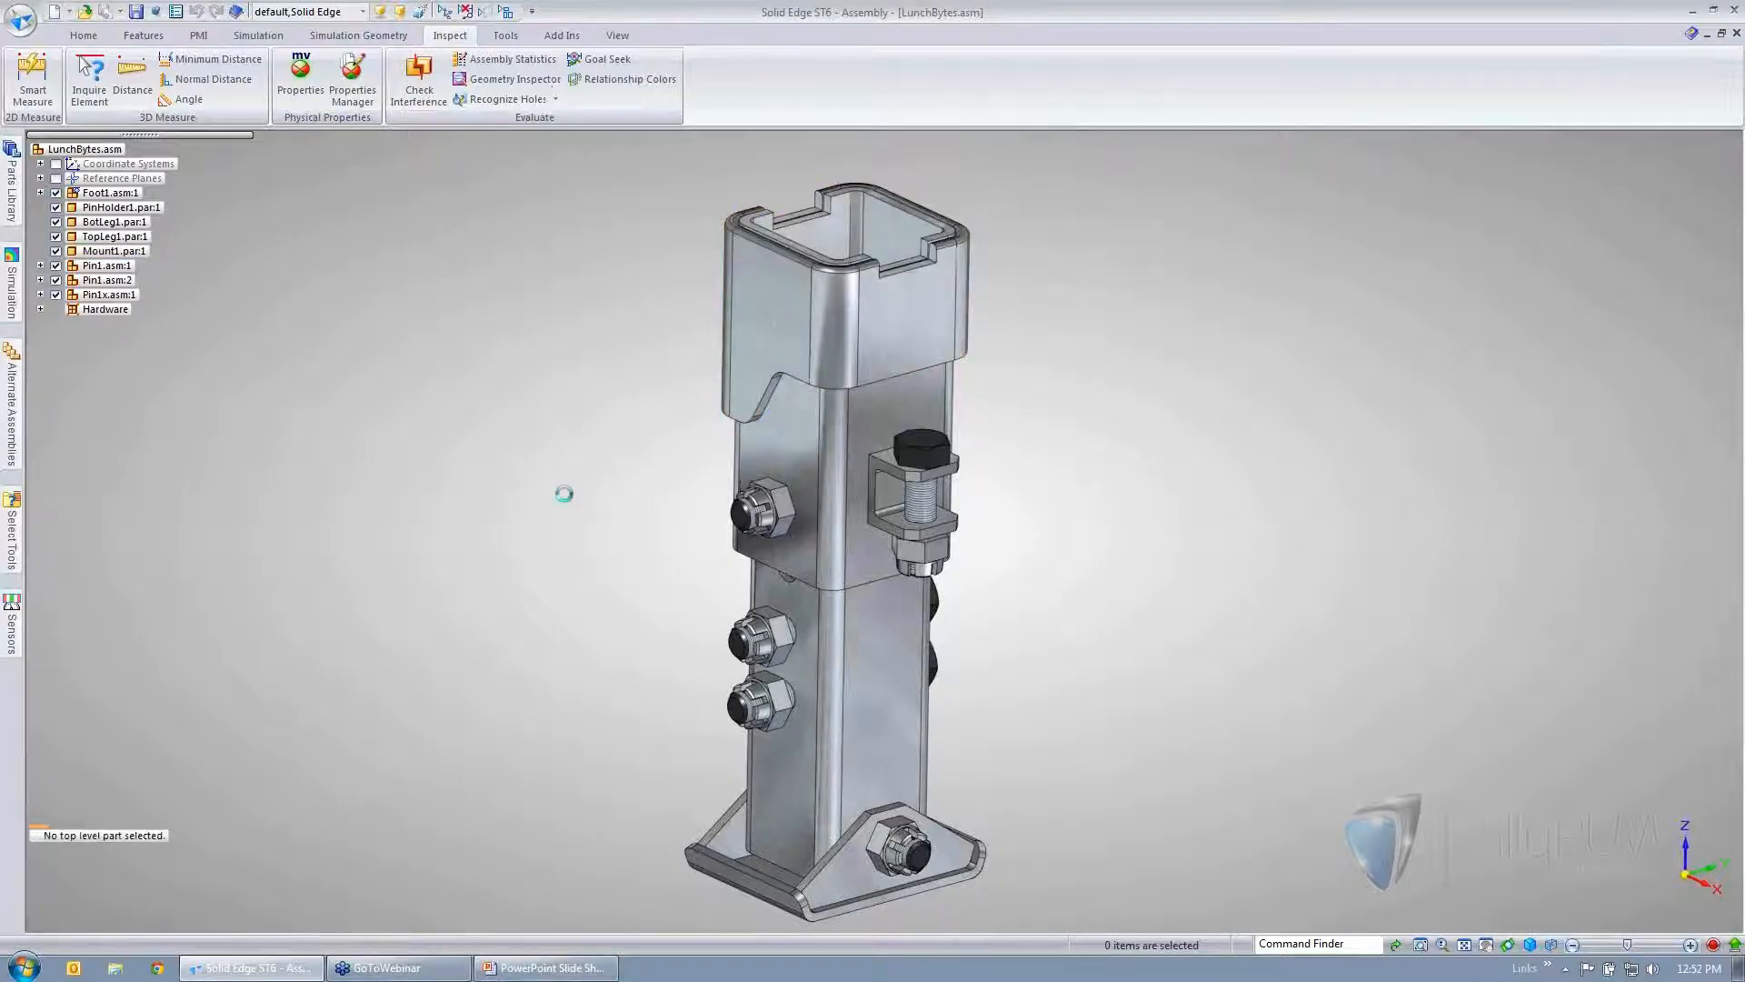
- Switch the assembly selection to Face Priority and return it to Part Priority
{"action": "left_click", "coordinate": [87, 37]}
{"action": "left_click", "coordinate": [95, 100]}
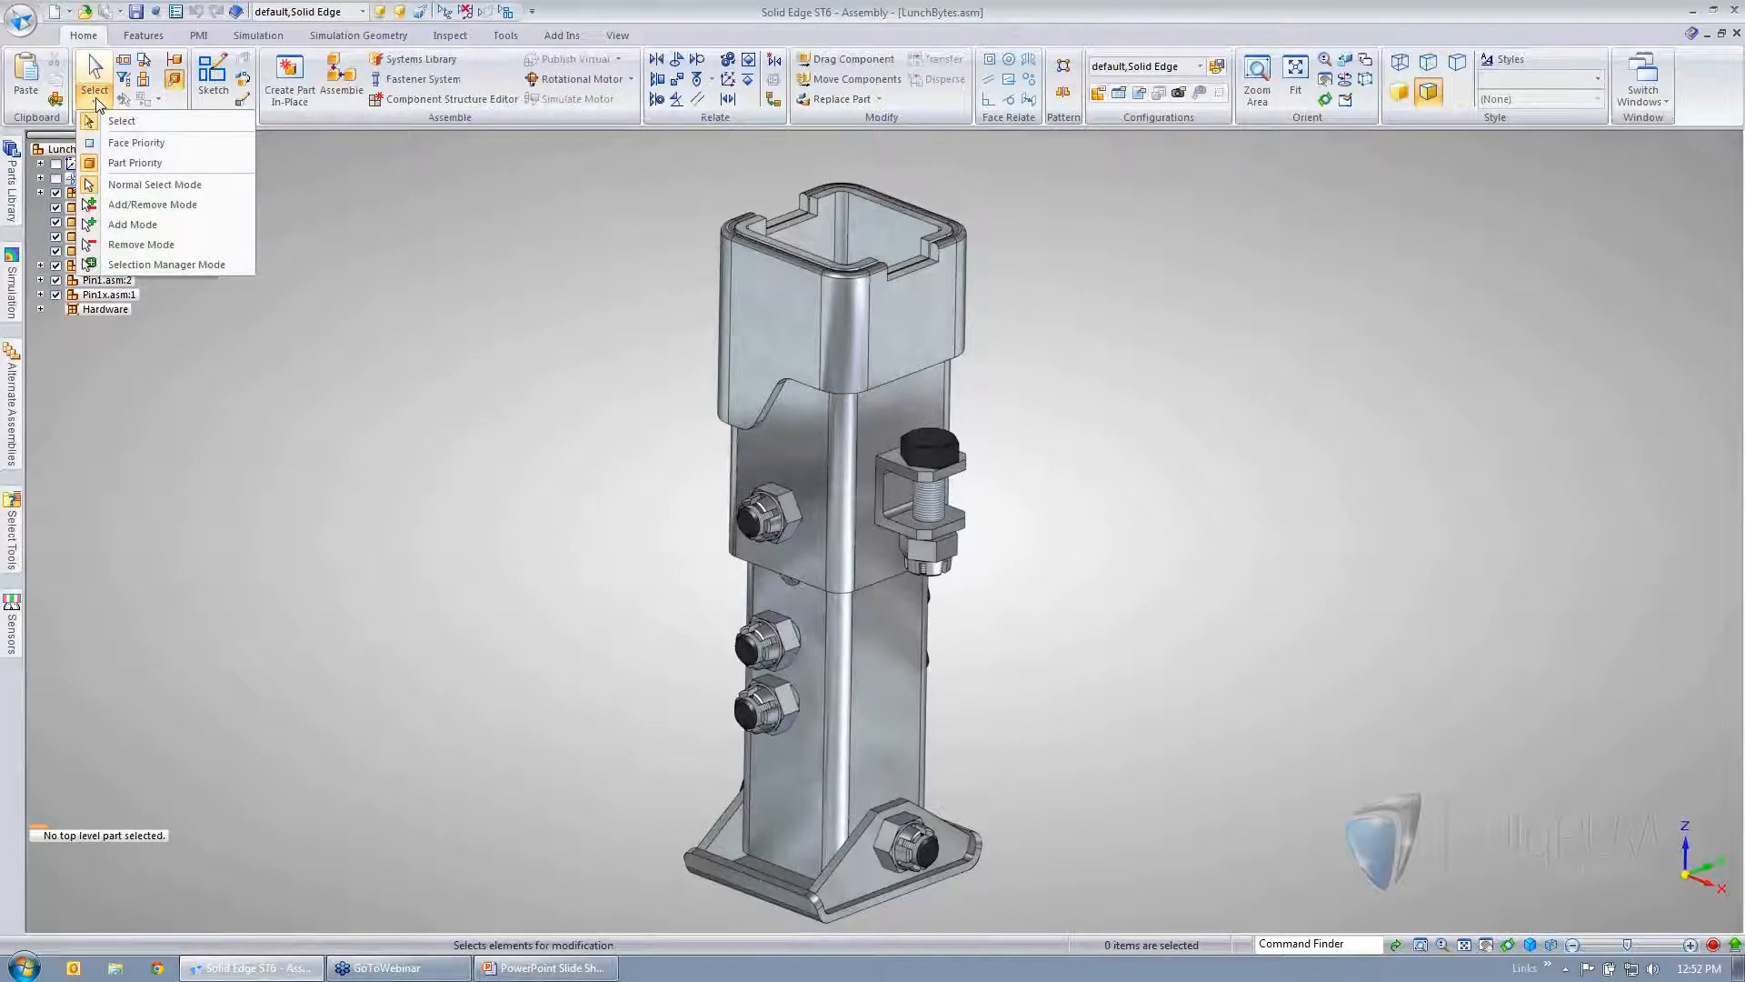
{"action": "left_click", "coordinate": [137, 146]}
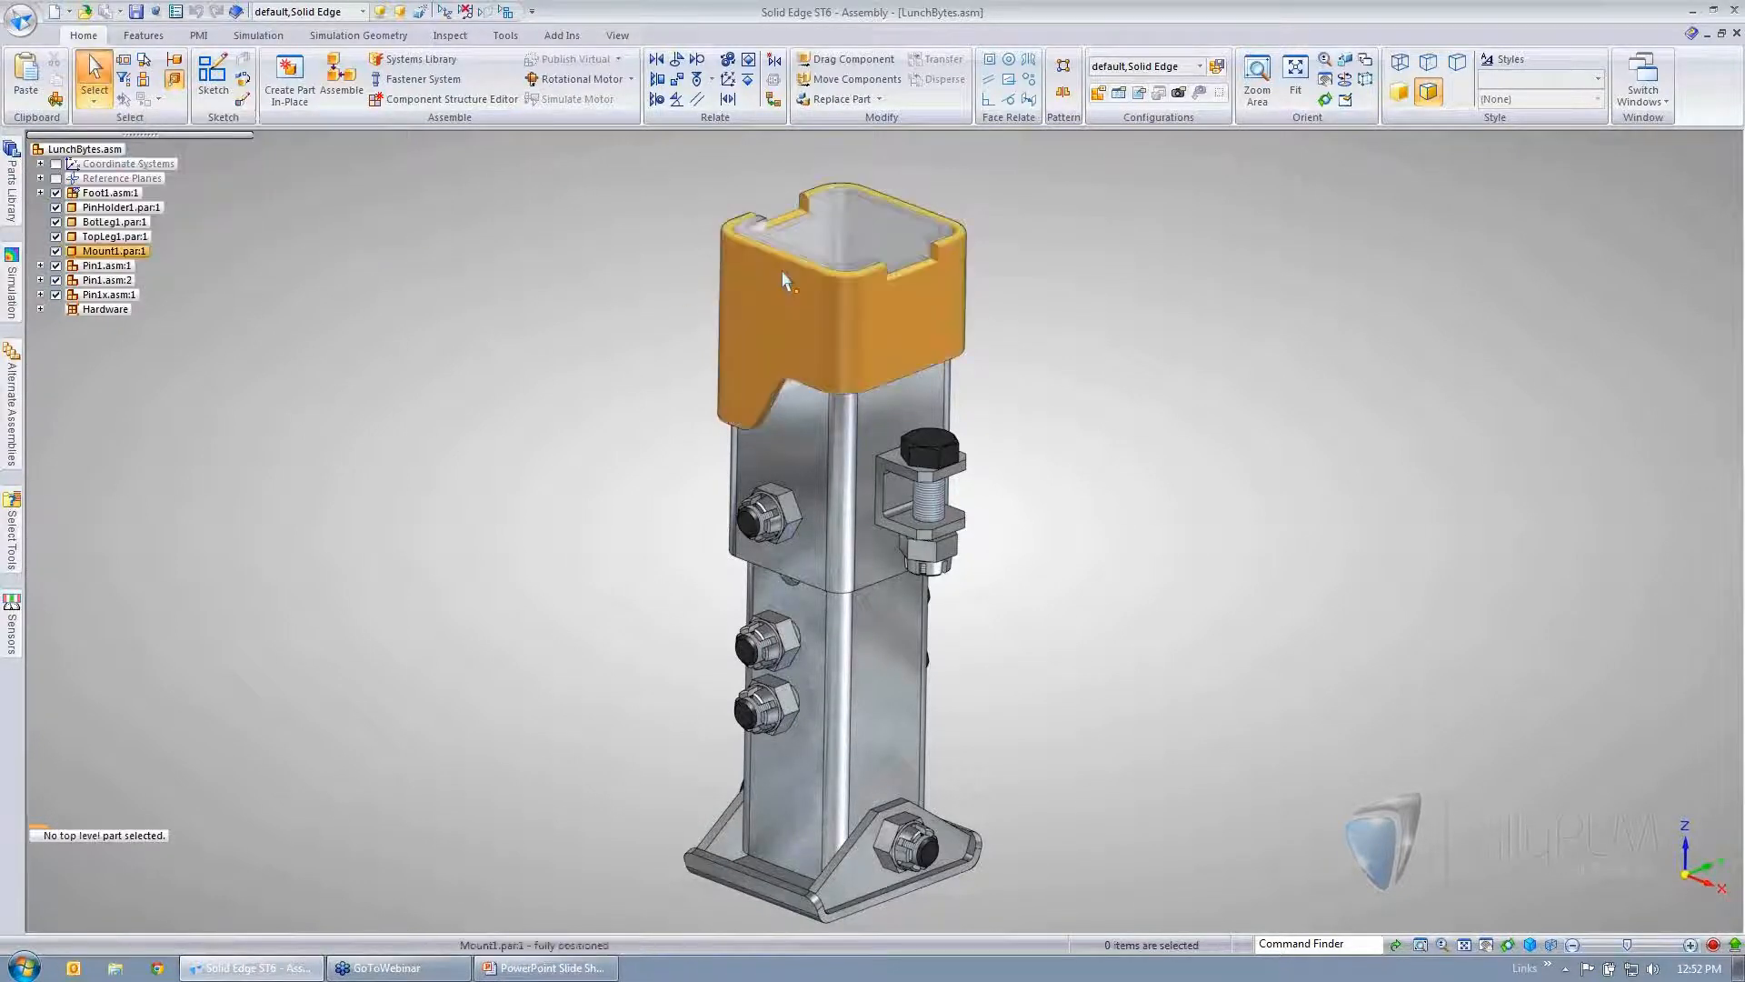
{"action": "left_click", "coordinate": [94, 96]}
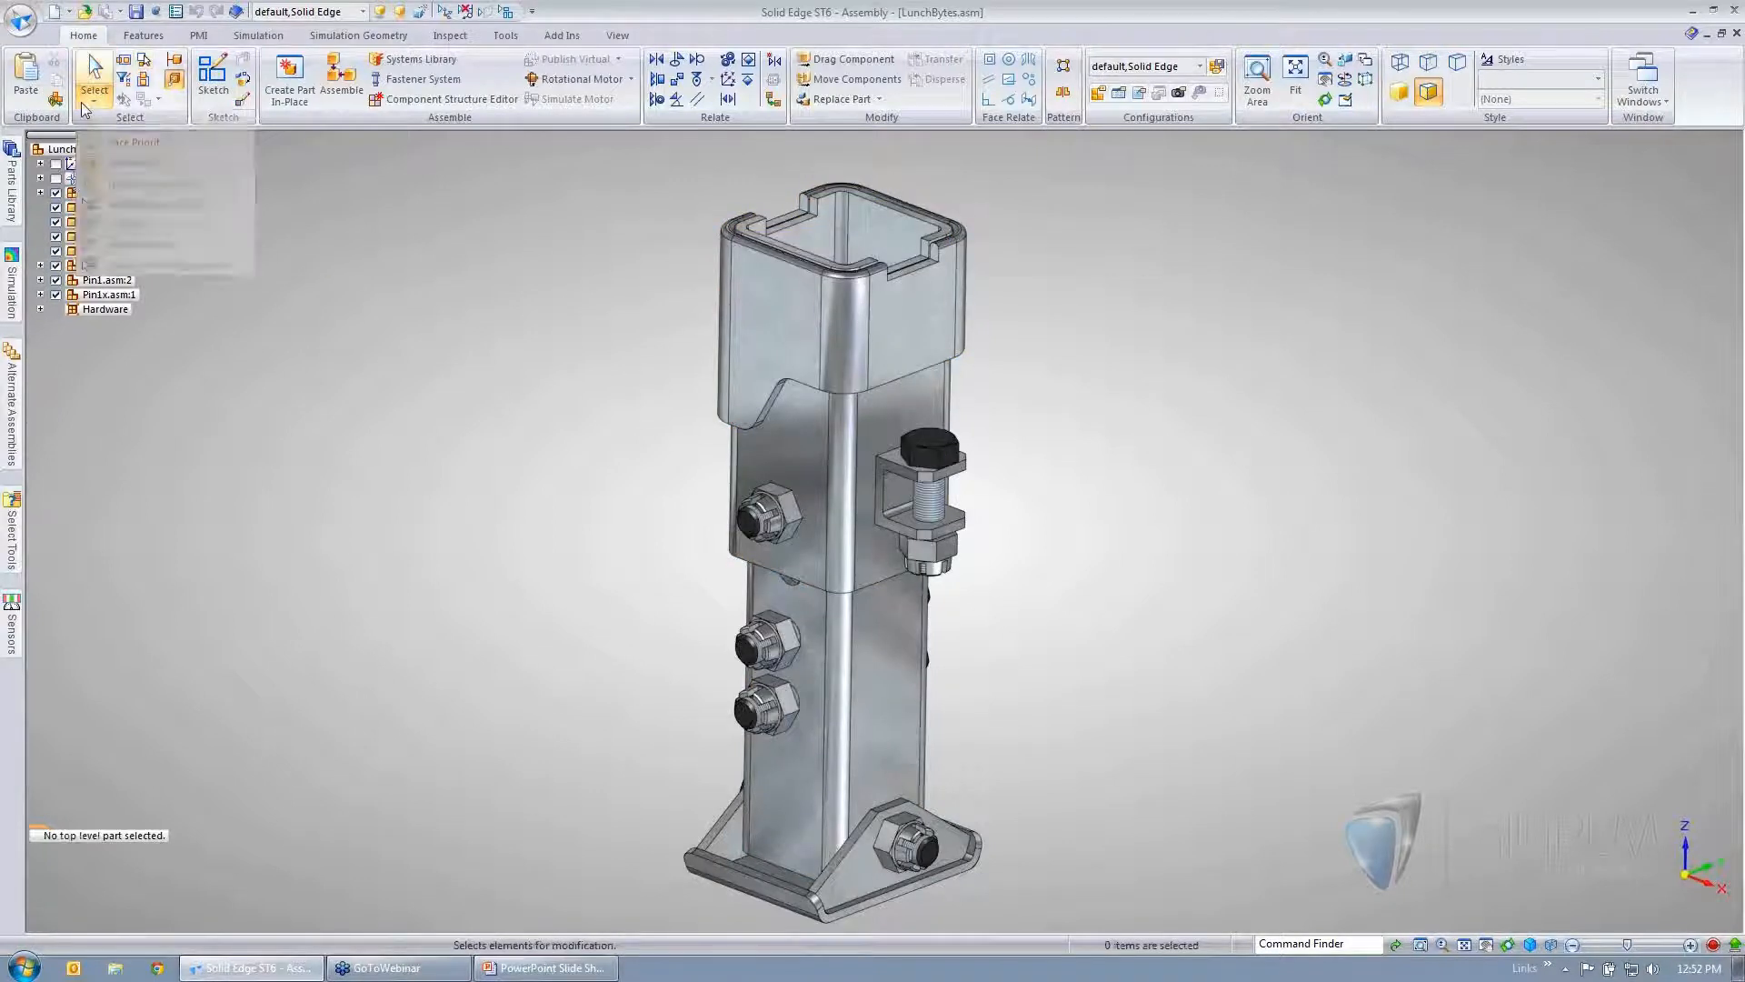
{"action": "left_click", "coordinate": [118, 143]}
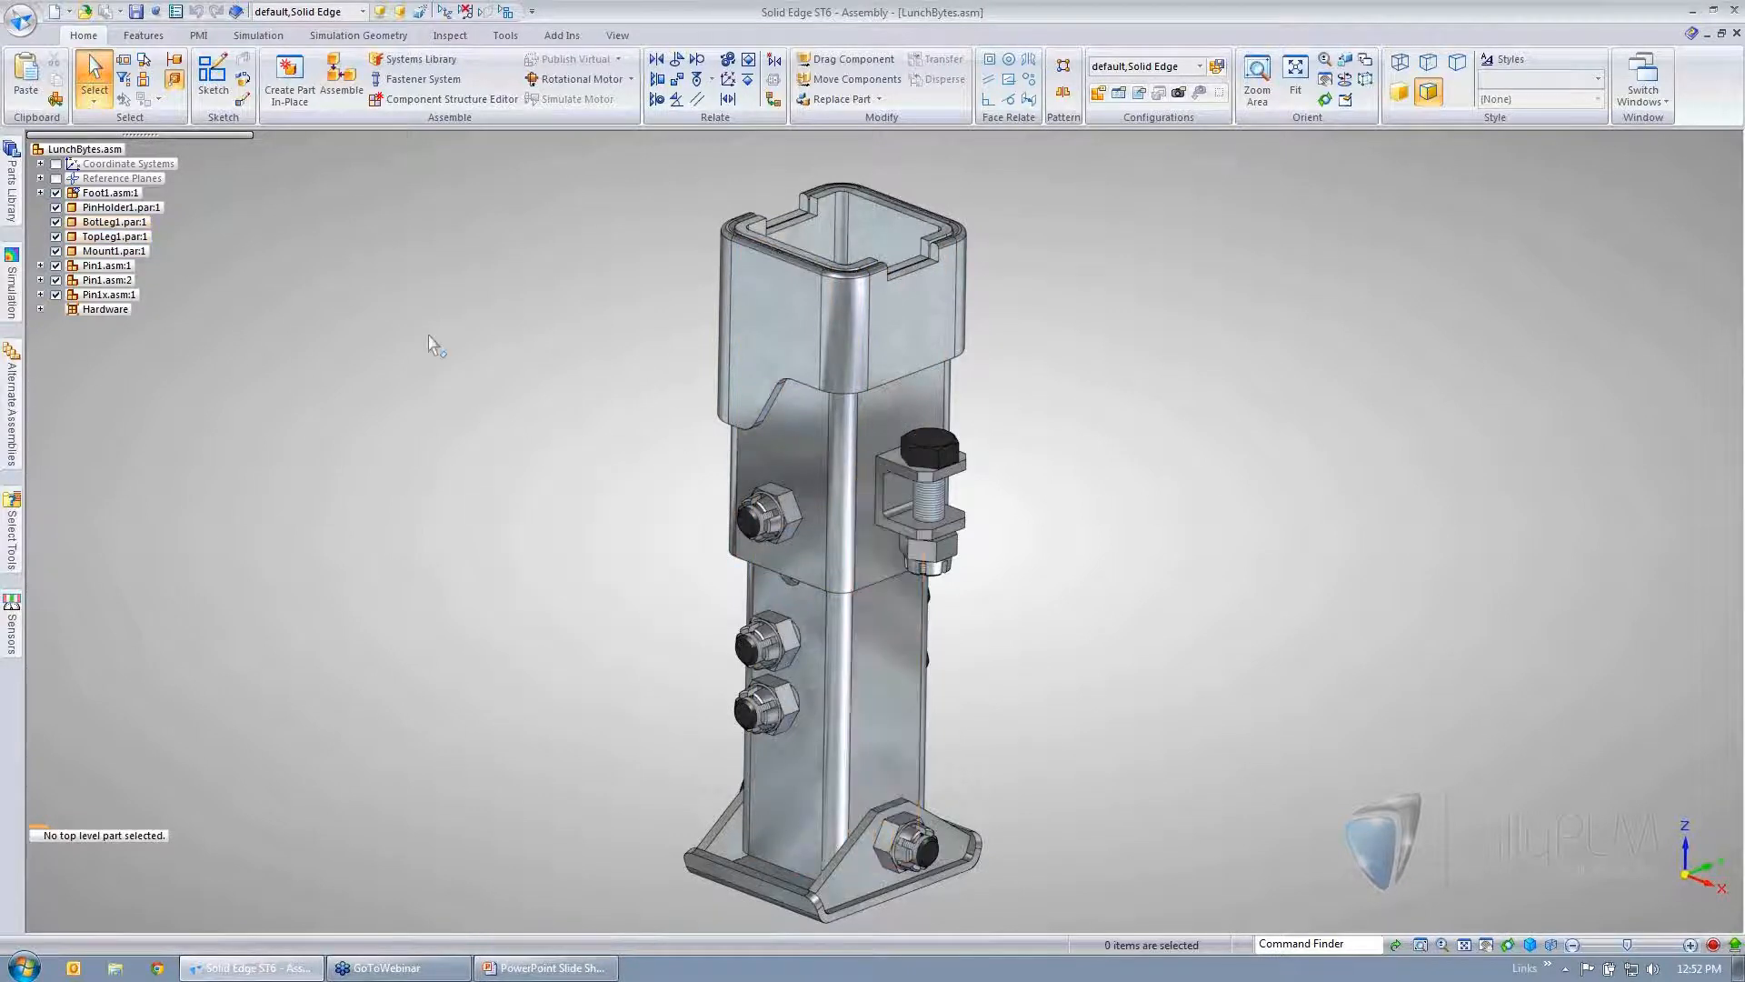
{"action": "left_click", "coordinate": [94, 100]}
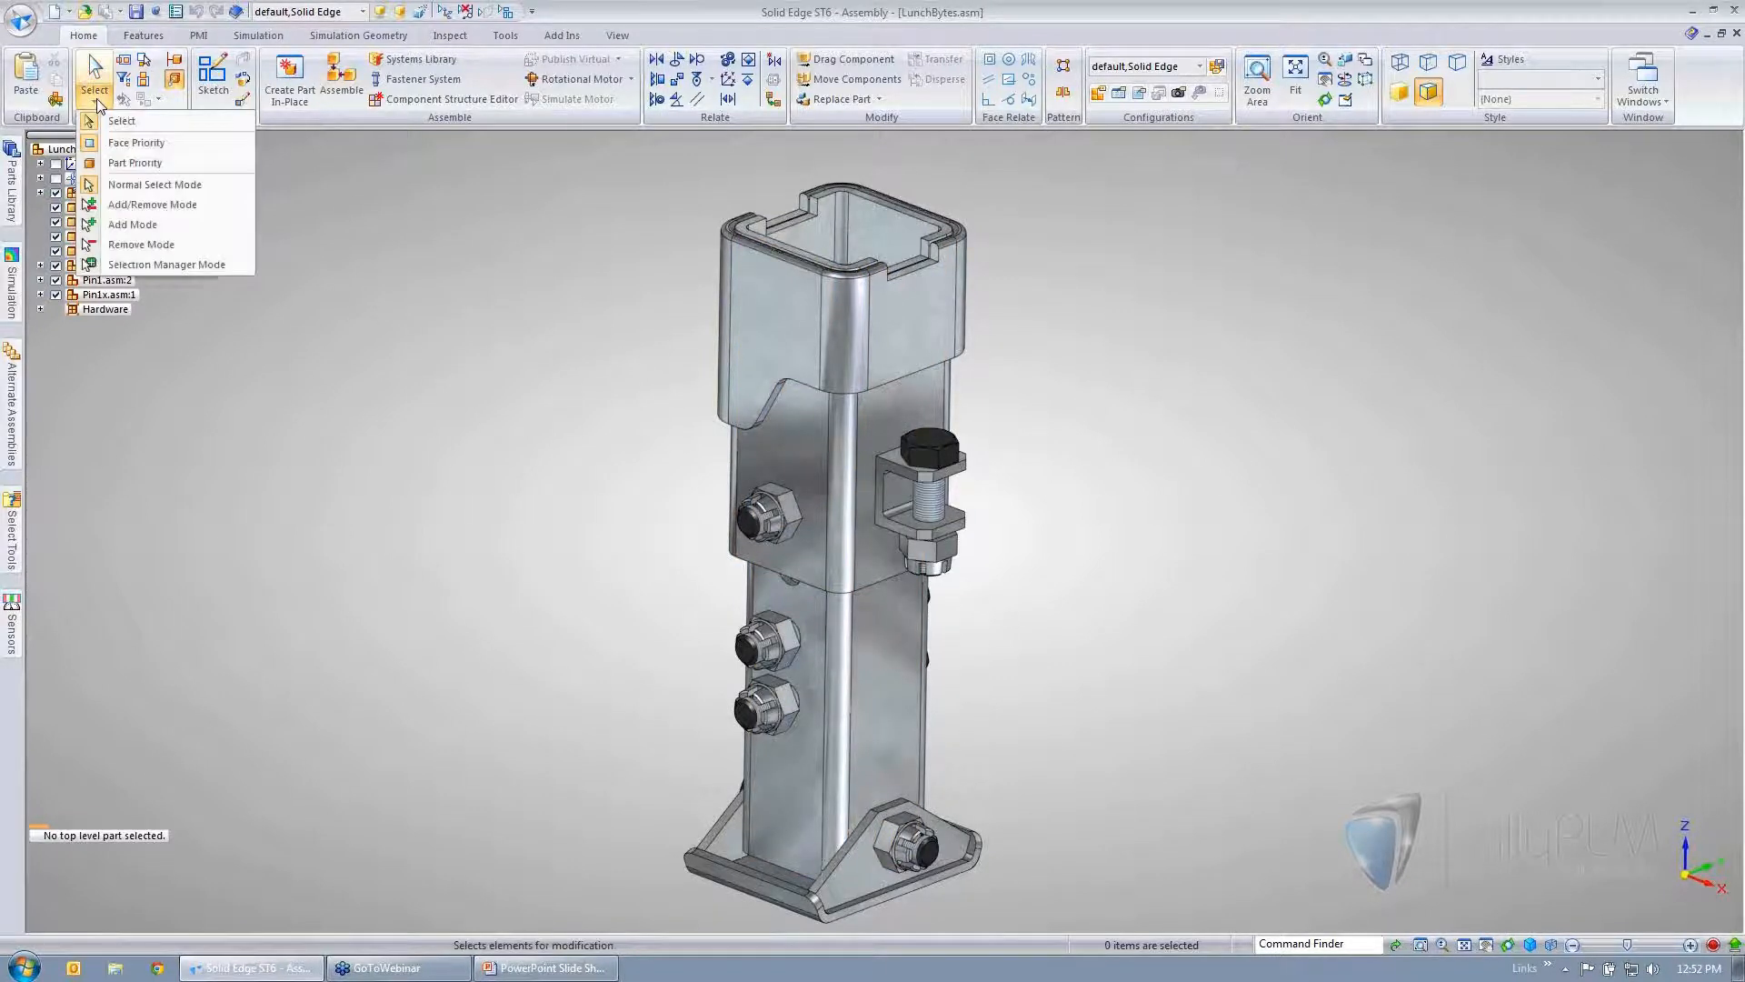
{"action": "left_click", "coordinate": [121, 163]}
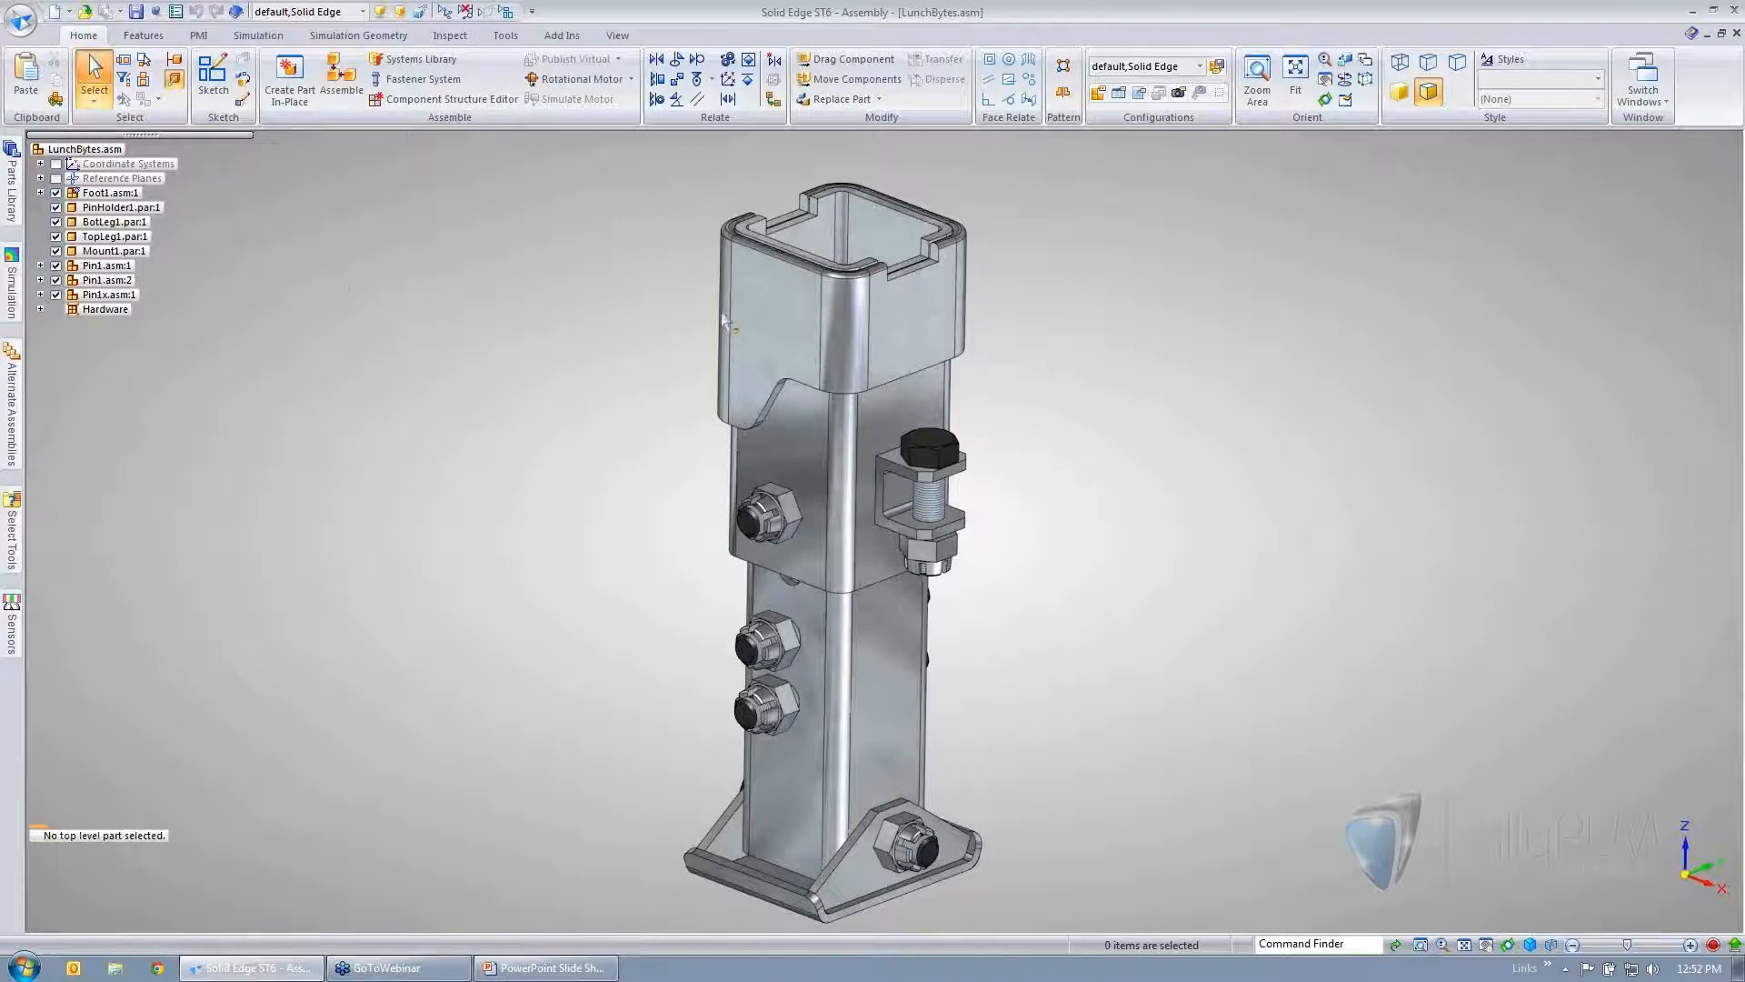
- Turn off the "Part Priority ignores faces" selection filter and review the QuickPick candidates over Mount1
{"action": "right_click", "coordinate": [780, 292]}
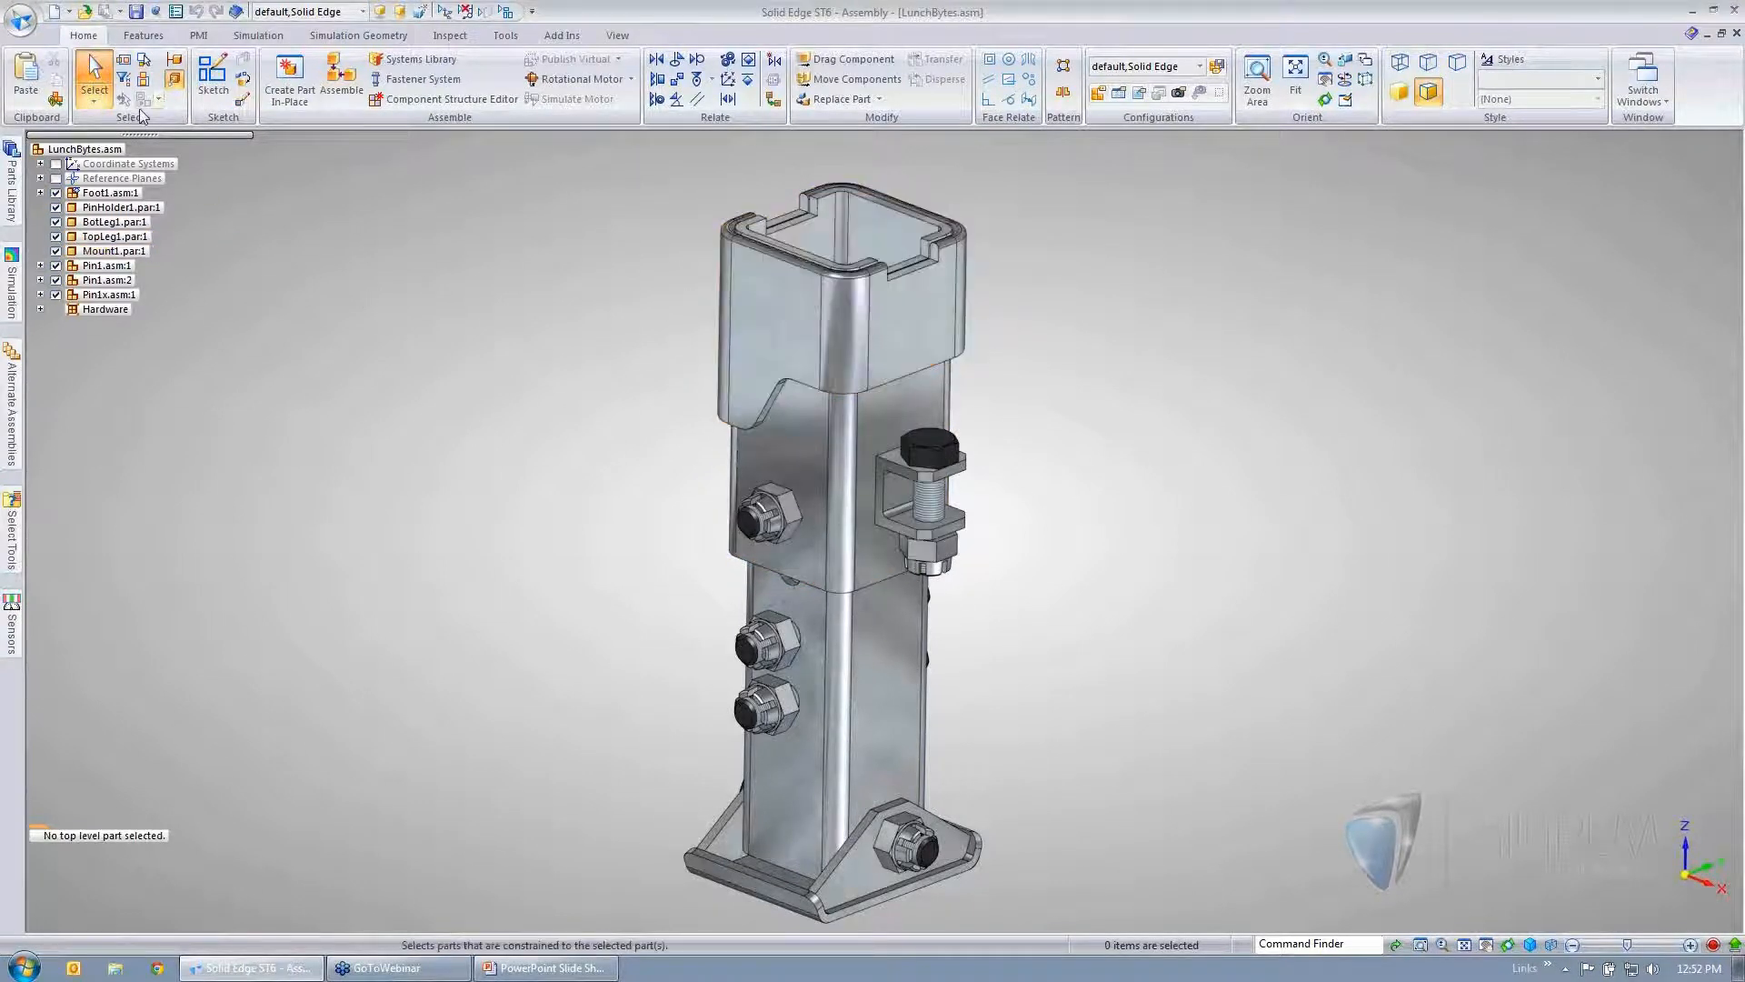
{"action": "left_click", "coordinate": [124, 80]}
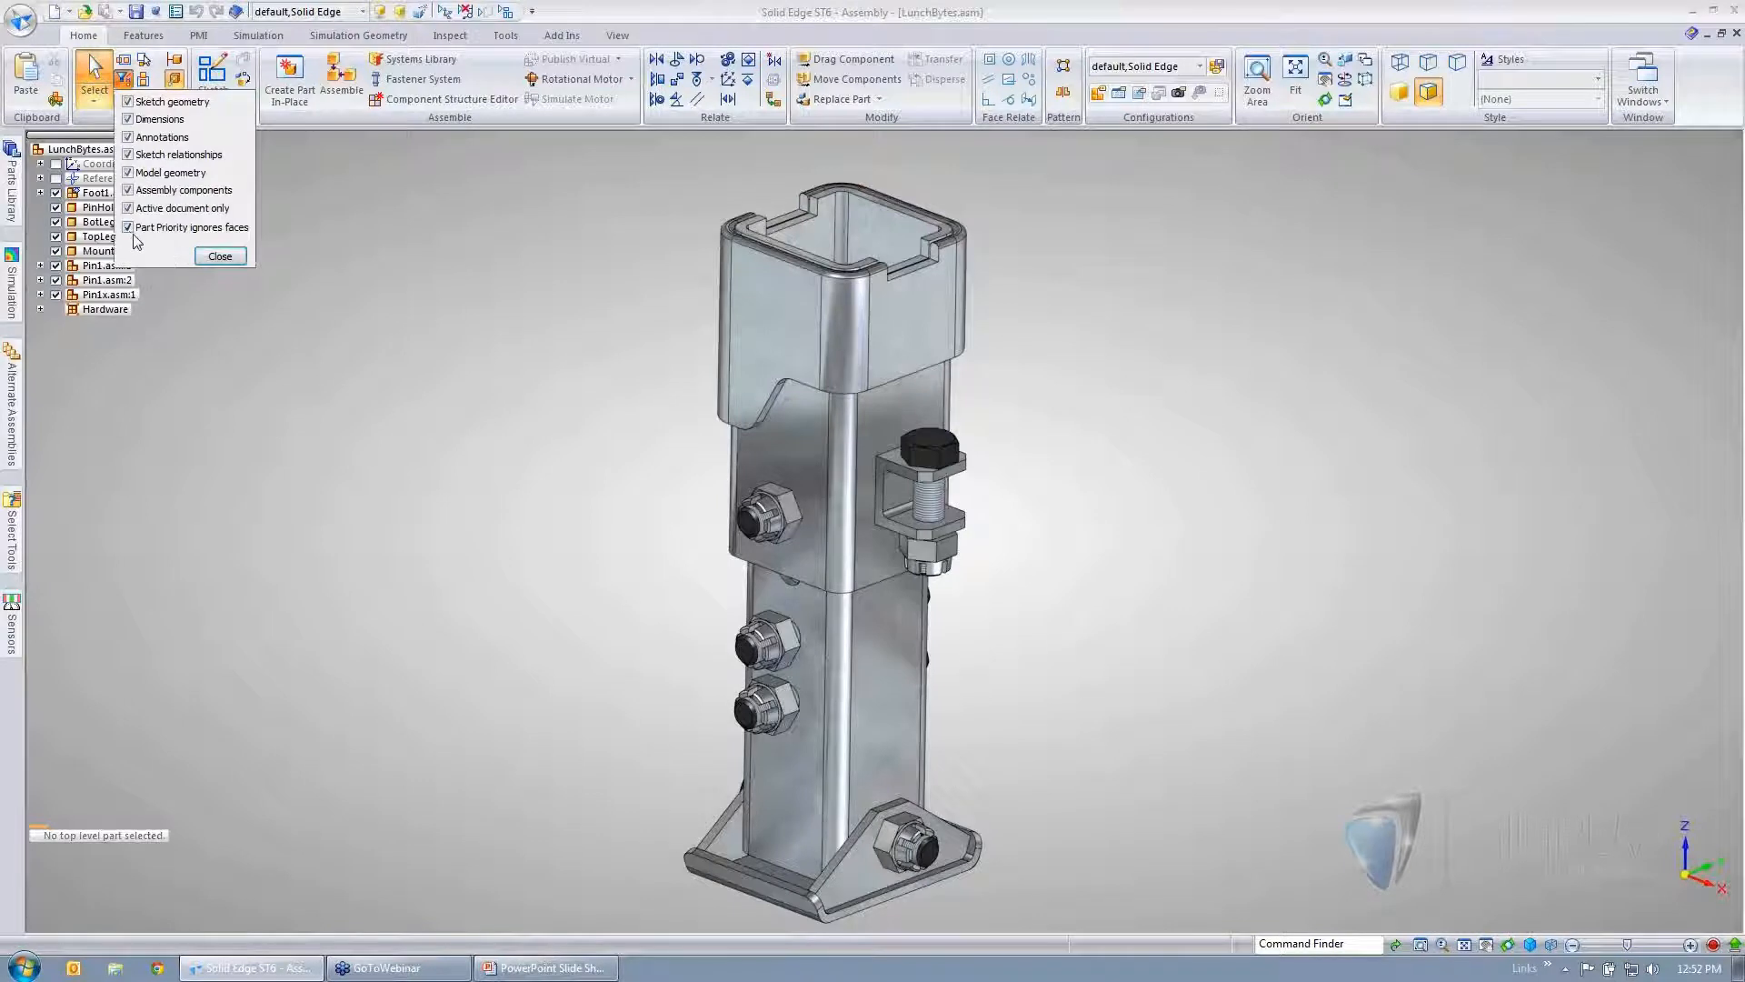
{"action": "left_click", "coordinate": [219, 256]}
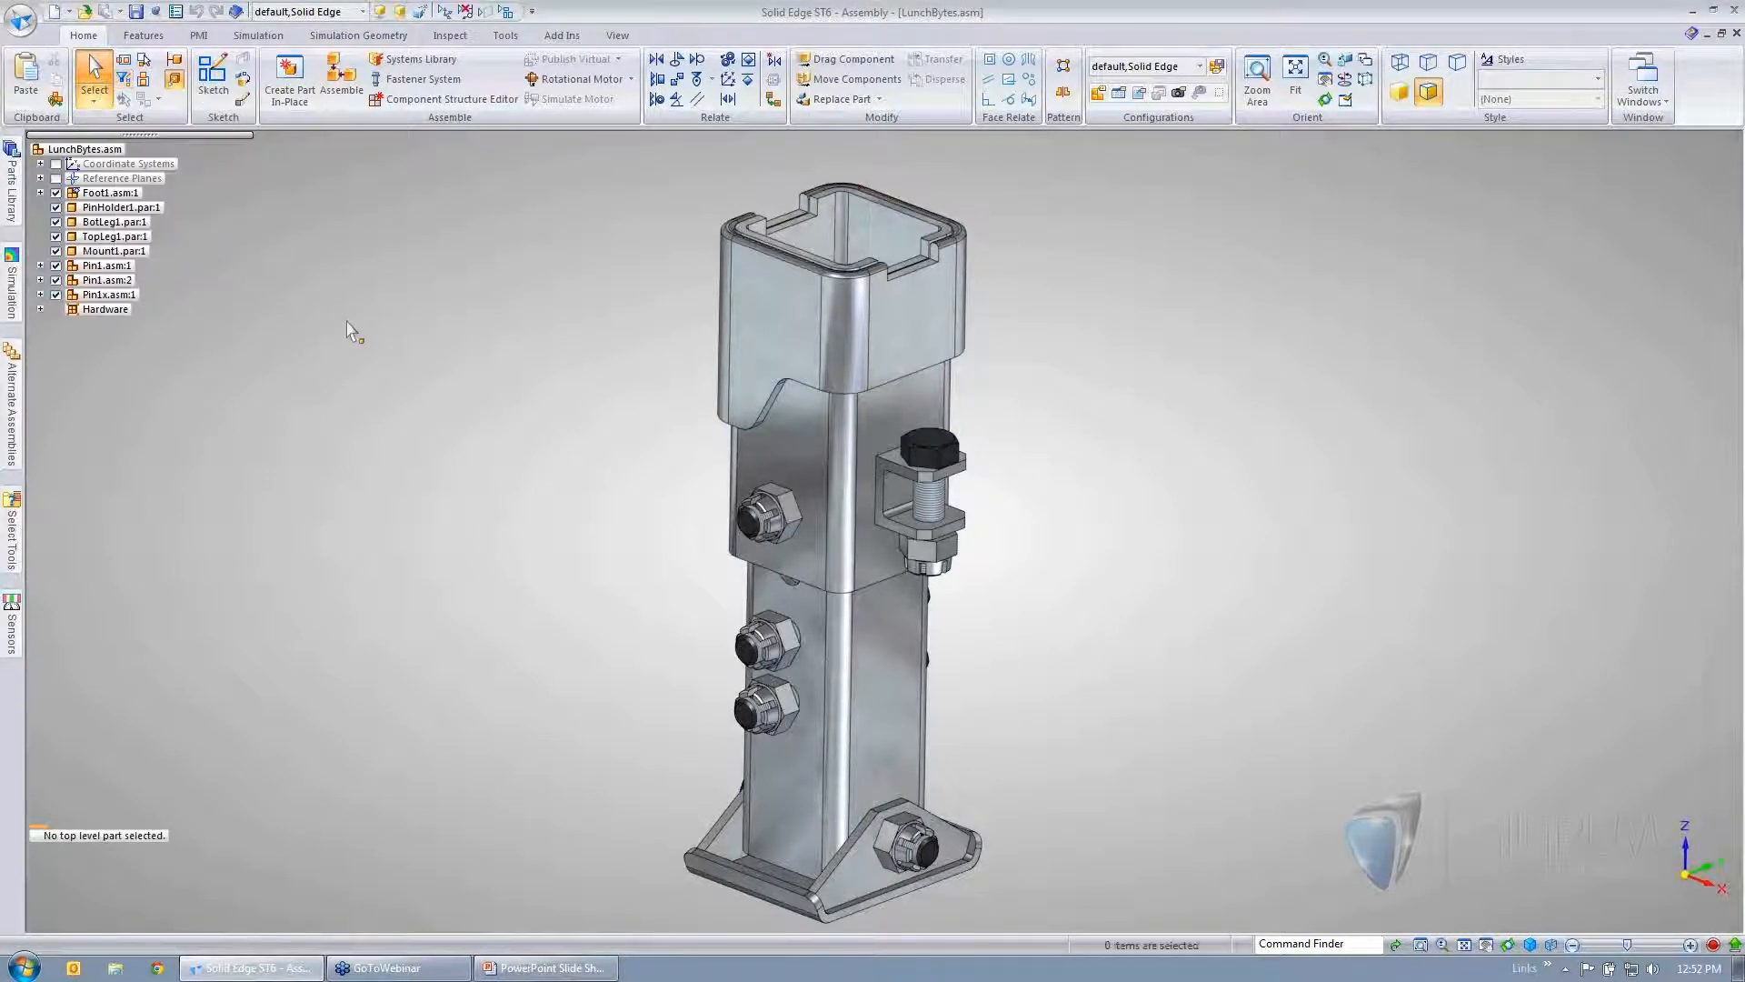
{"action": "right_click", "coordinate": [787, 306]}
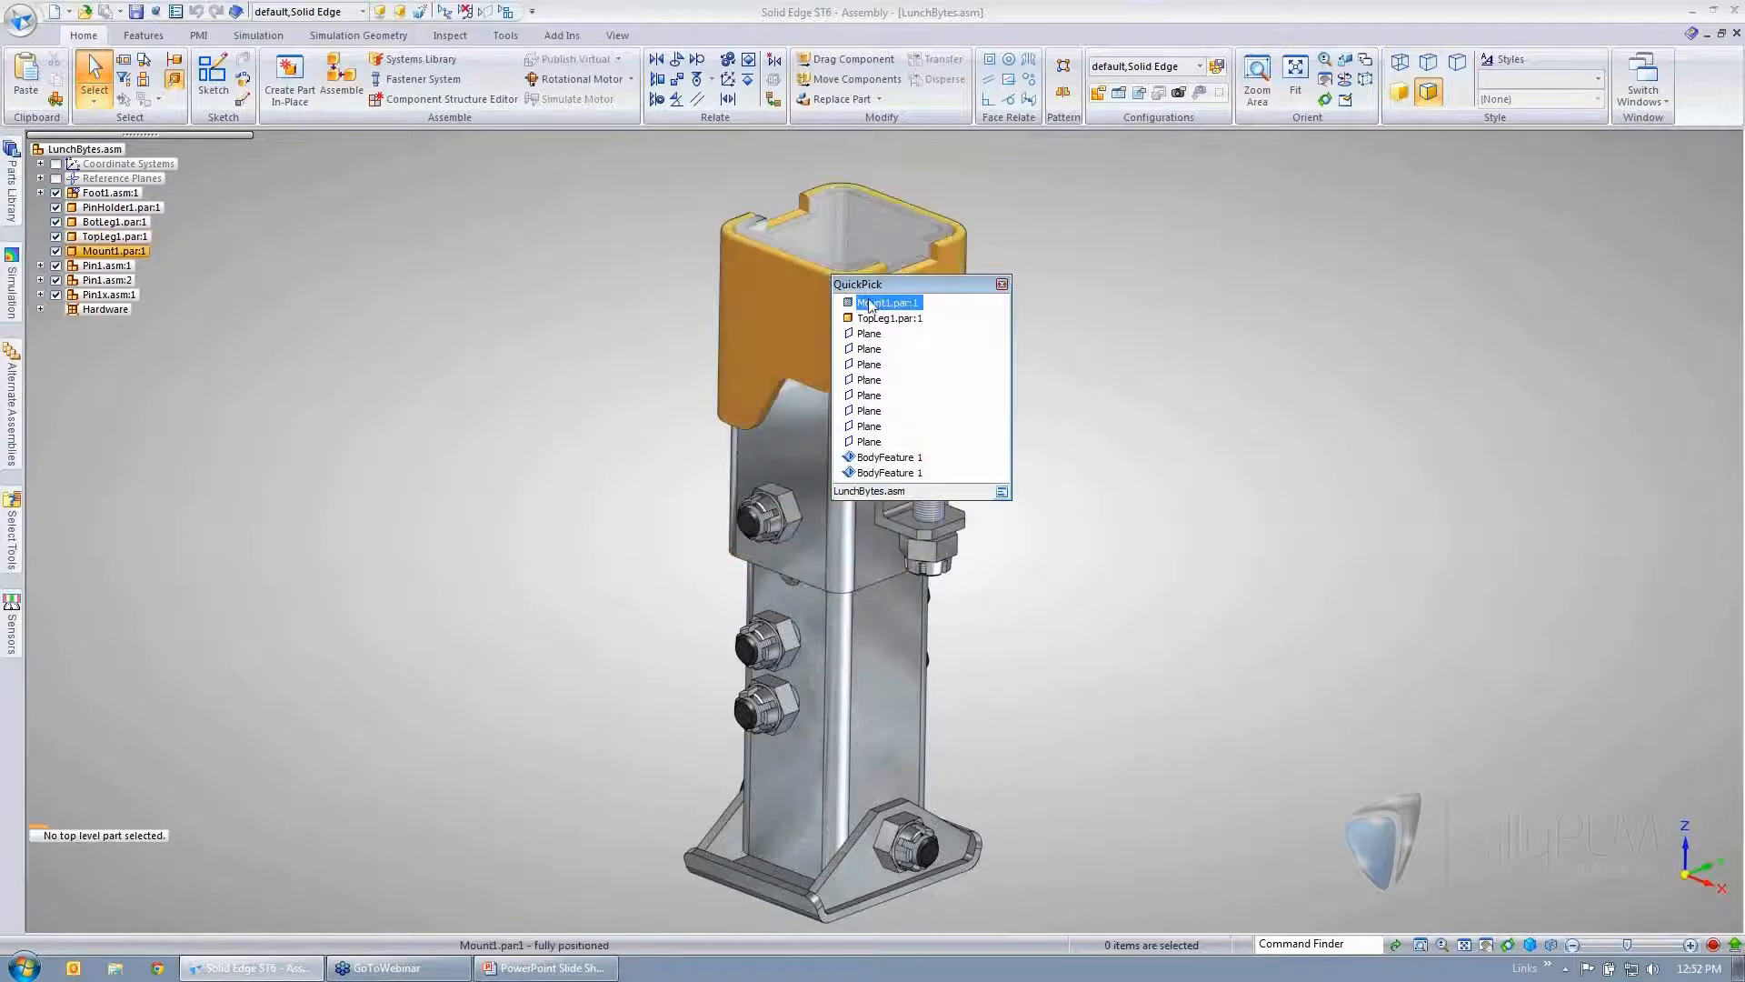
{"action": "left_click", "coordinate": [1002, 285]}
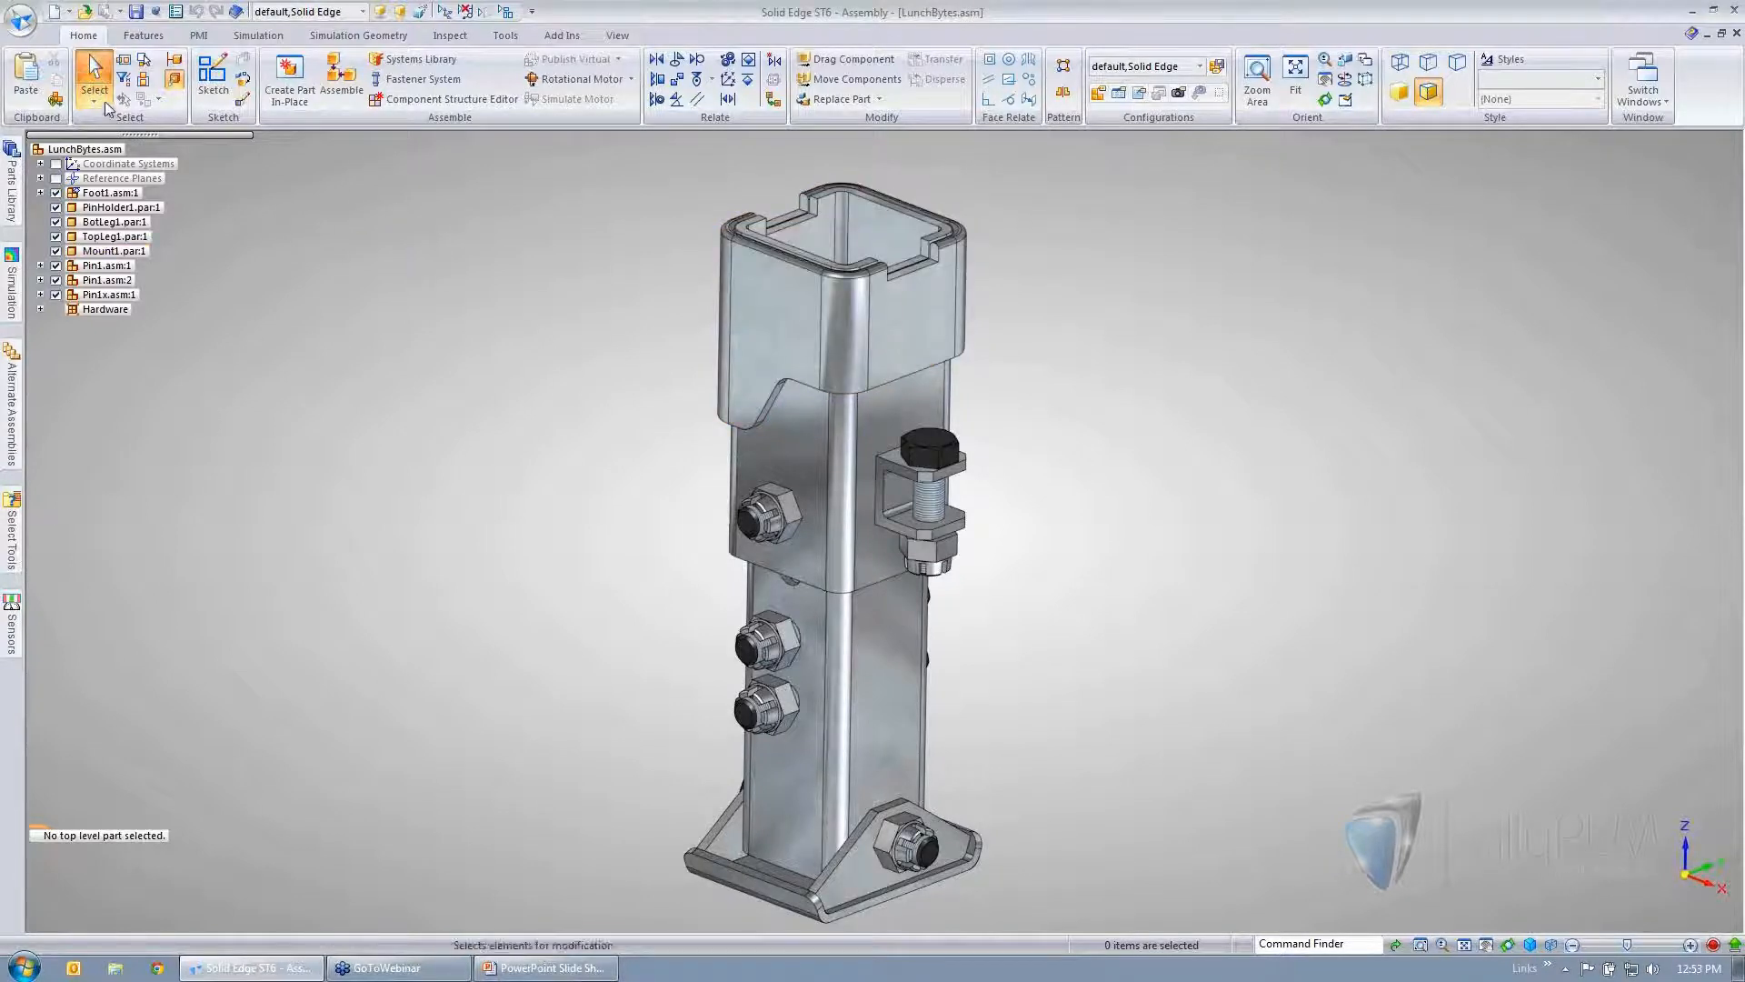
- Turn on the "Part Priority ignores faces" selection filter and list the QuickPick candidates over Mount1 again
{"action": "left_click", "coordinate": [126, 80]}
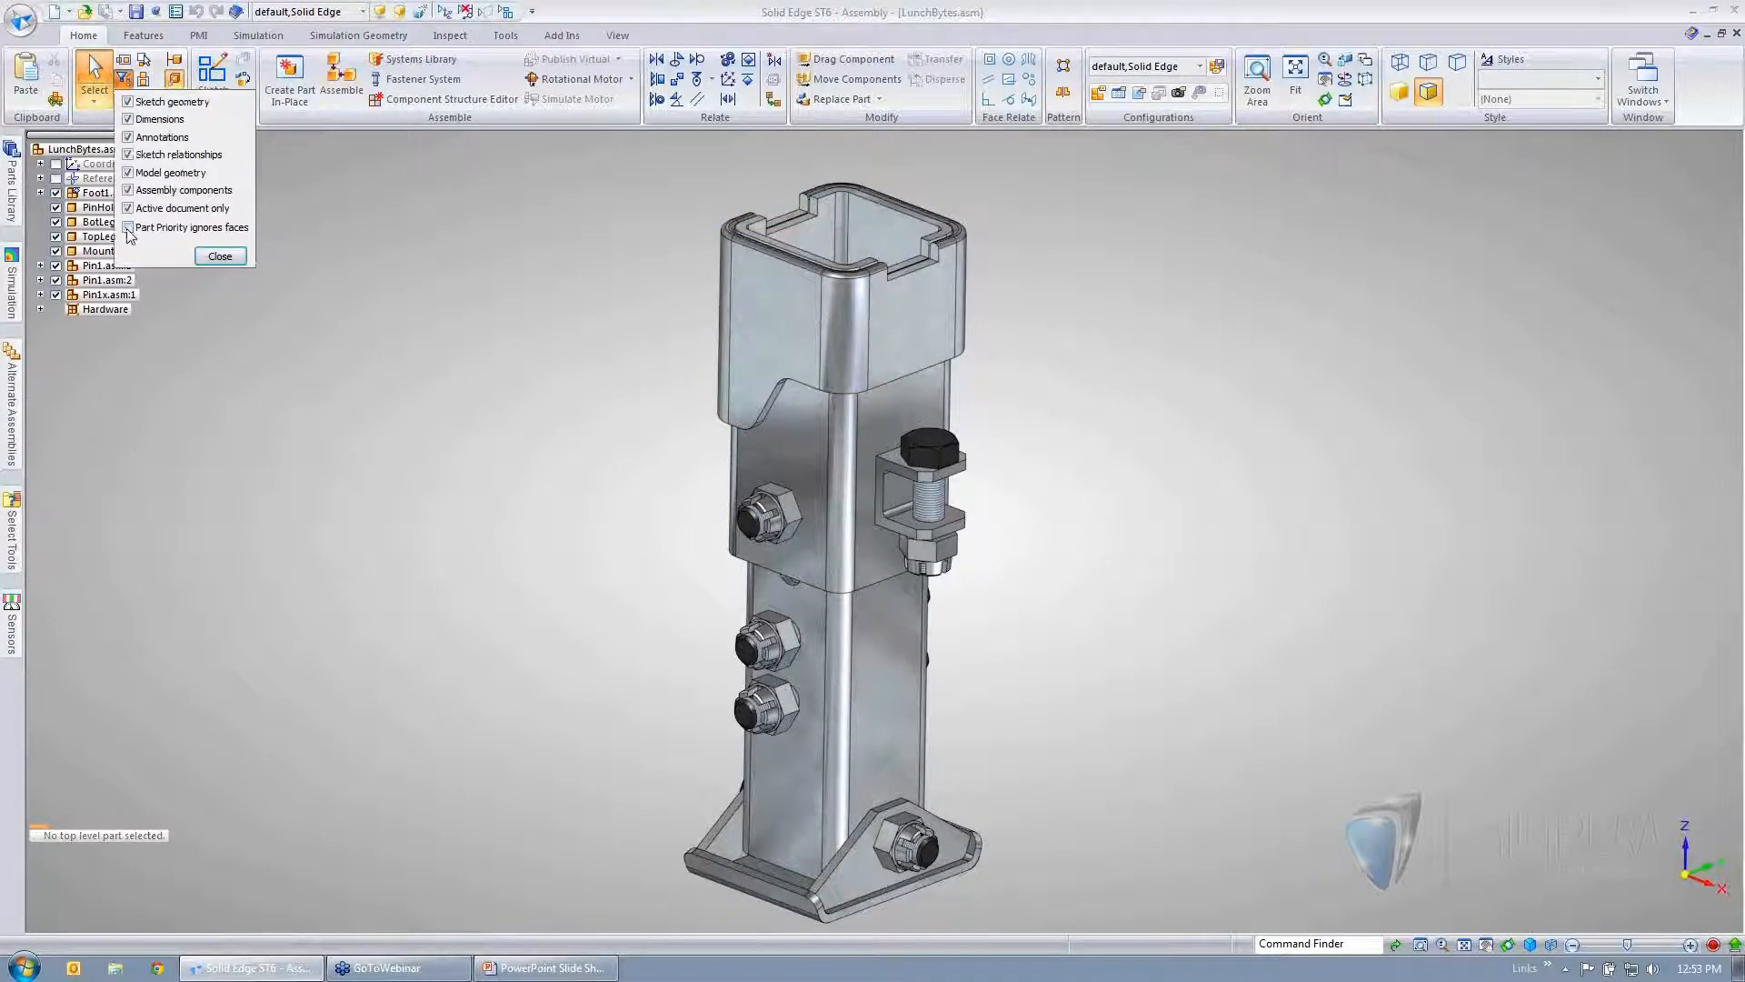
{"action": "left_click", "coordinate": [220, 258]}
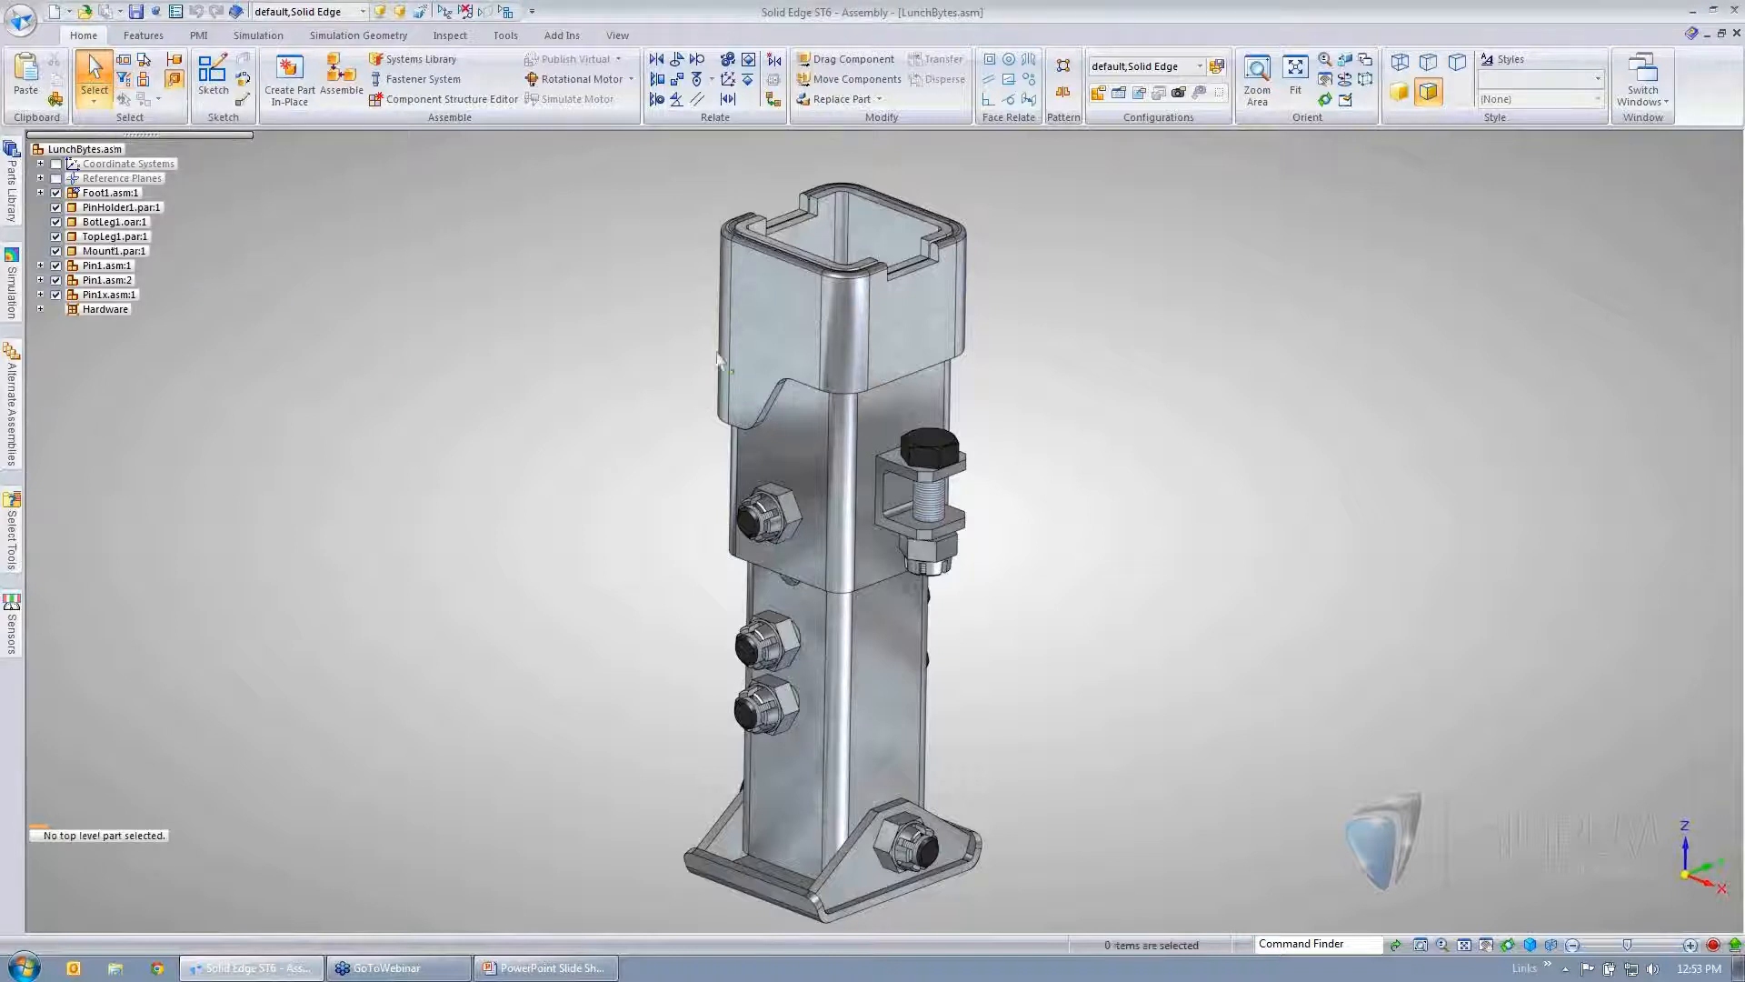
{"action": "right_click", "coordinate": [823, 346]}
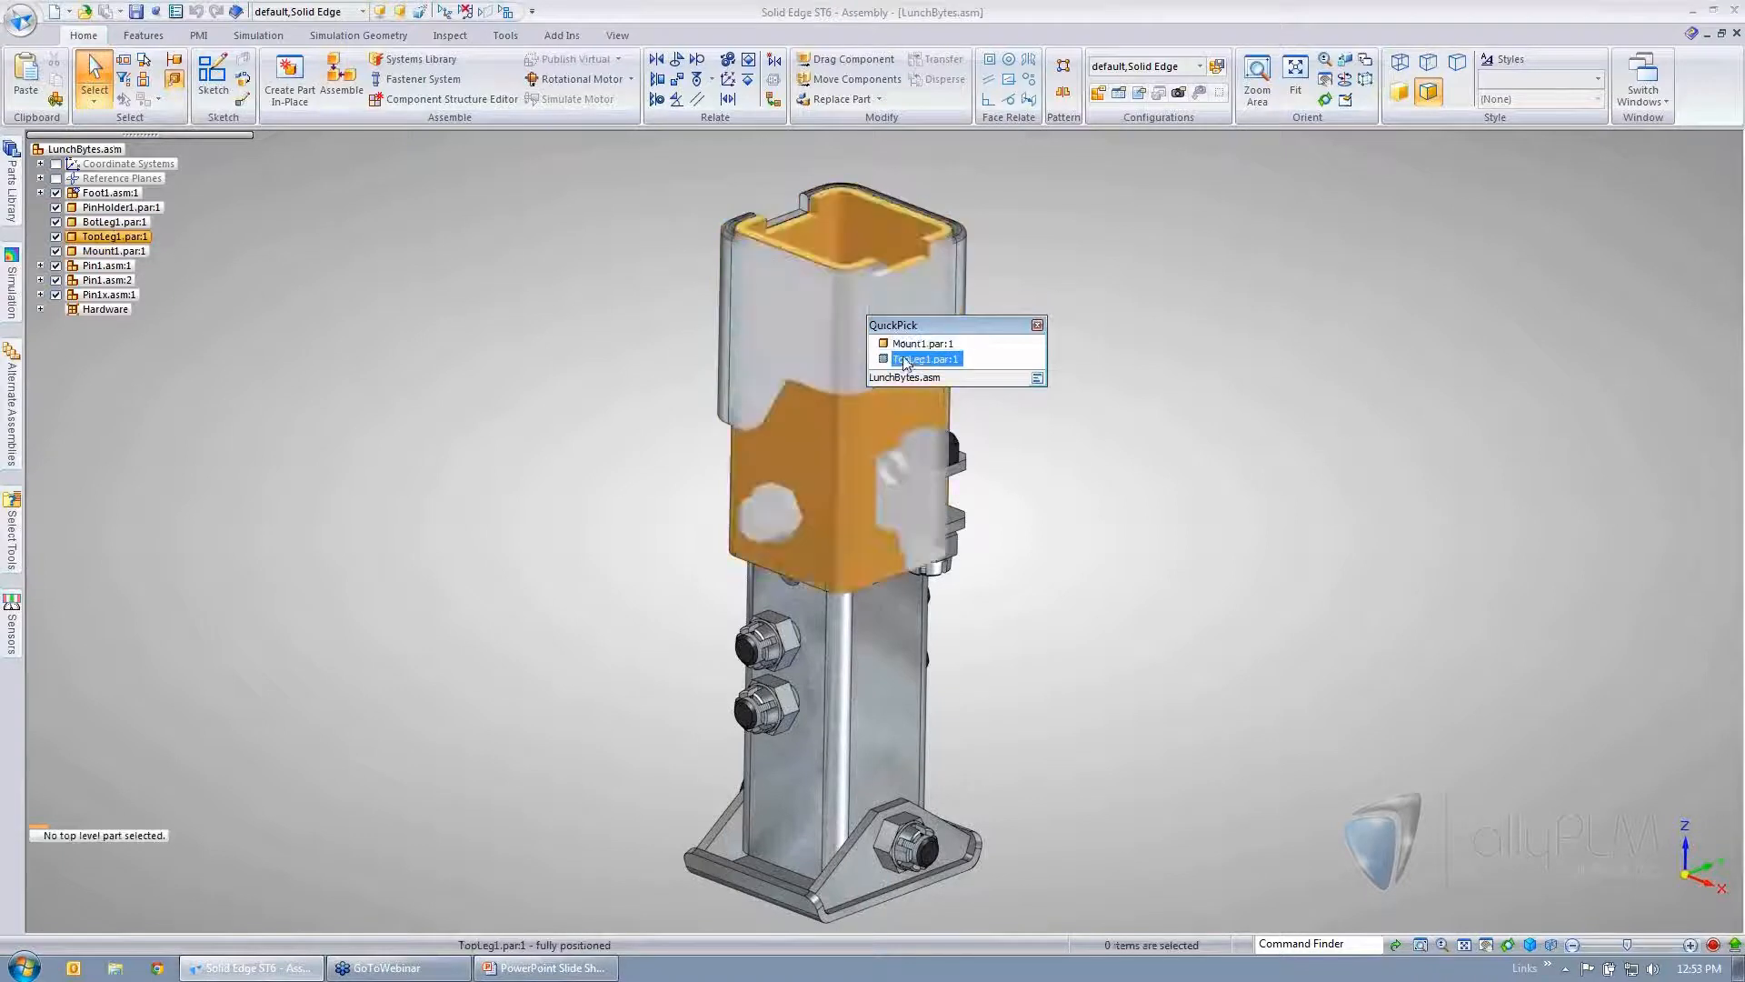
- Dismiss the QuickPick list and review the selection filter options in the assembly
{"action": "left_click", "coordinate": [1038, 325]}
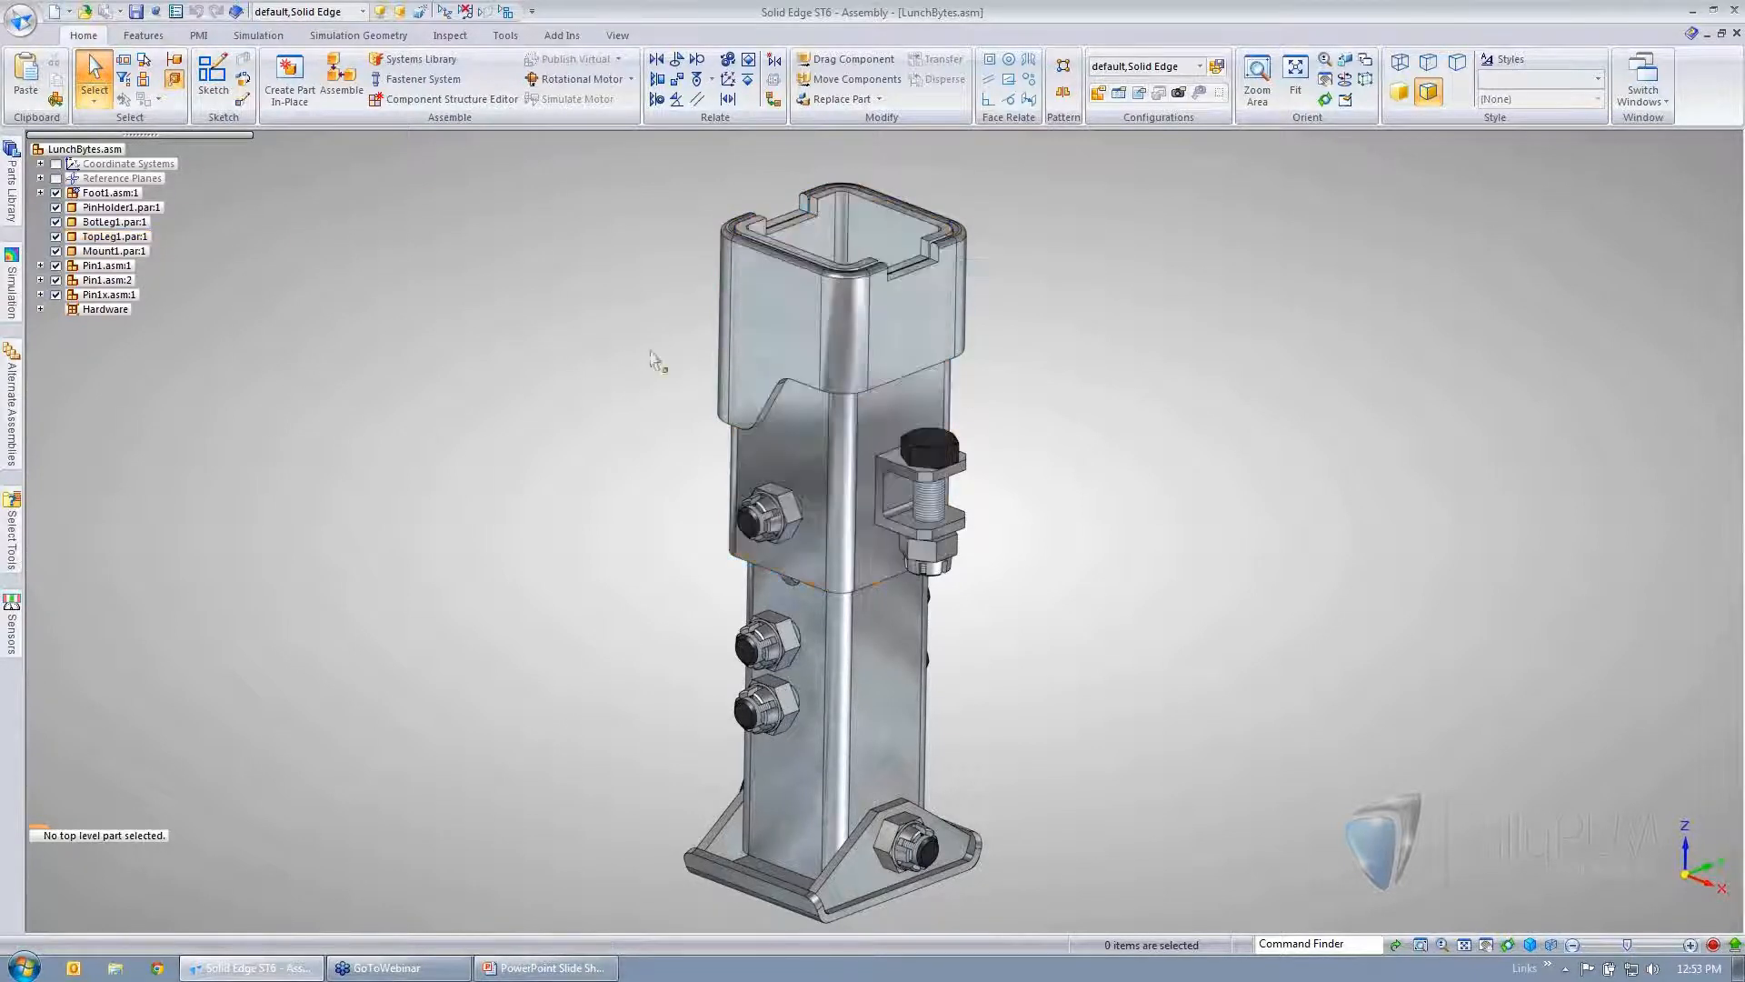
{"action": "right_click", "coordinate": [854, 618]}
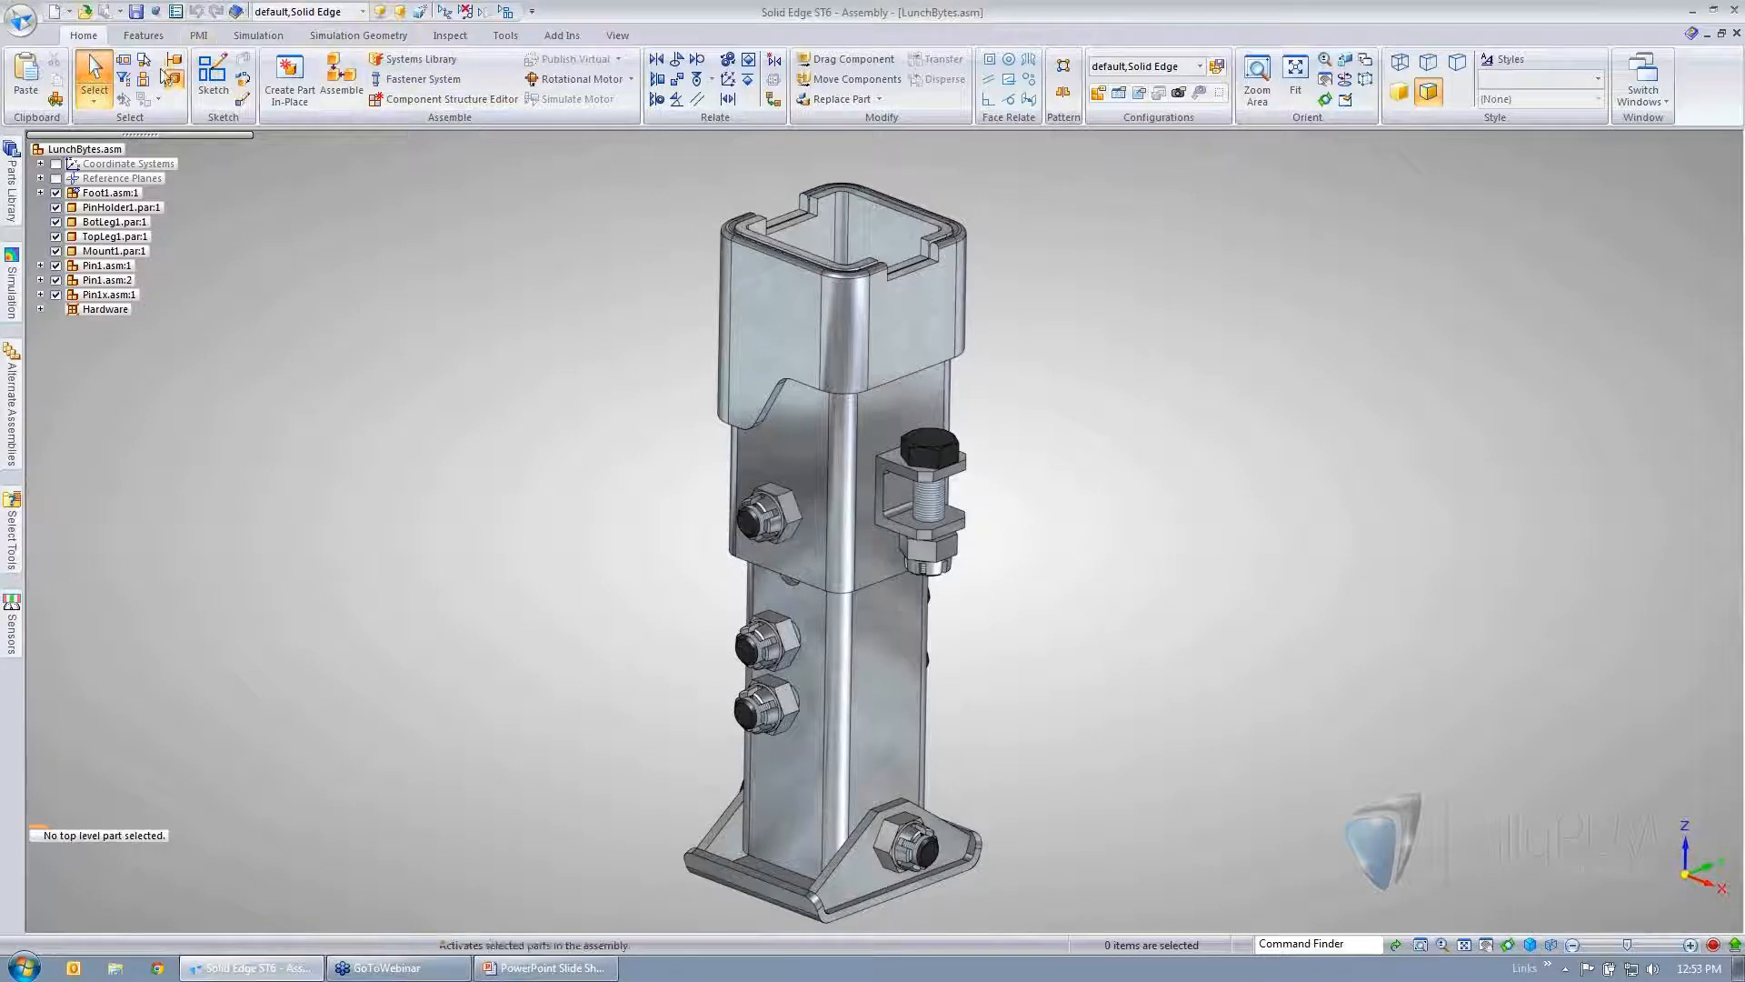
{"action": "left_click", "coordinate": [124, 80]}
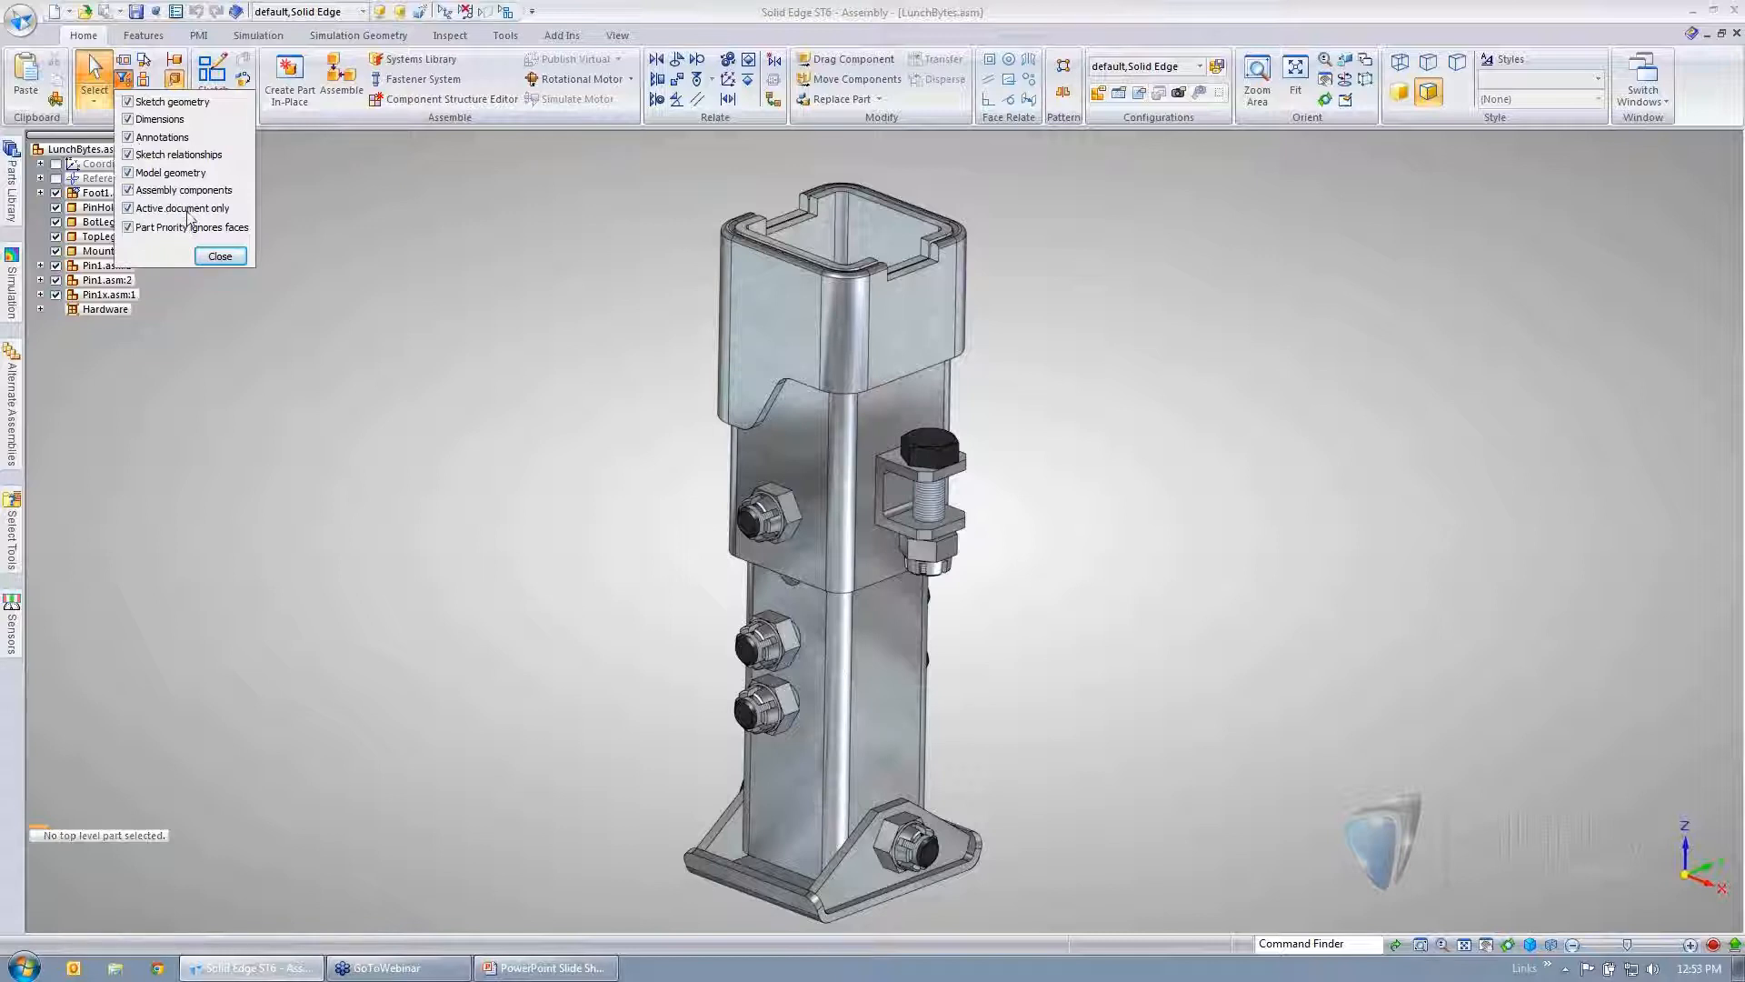
{"action": "left_click", "coordinate": [220, 256]}
- Open Mount1 for in-place editing and review the selection filter options there, including "Active document only"
{"action": "left_click", "coordinate": [916, 414]}
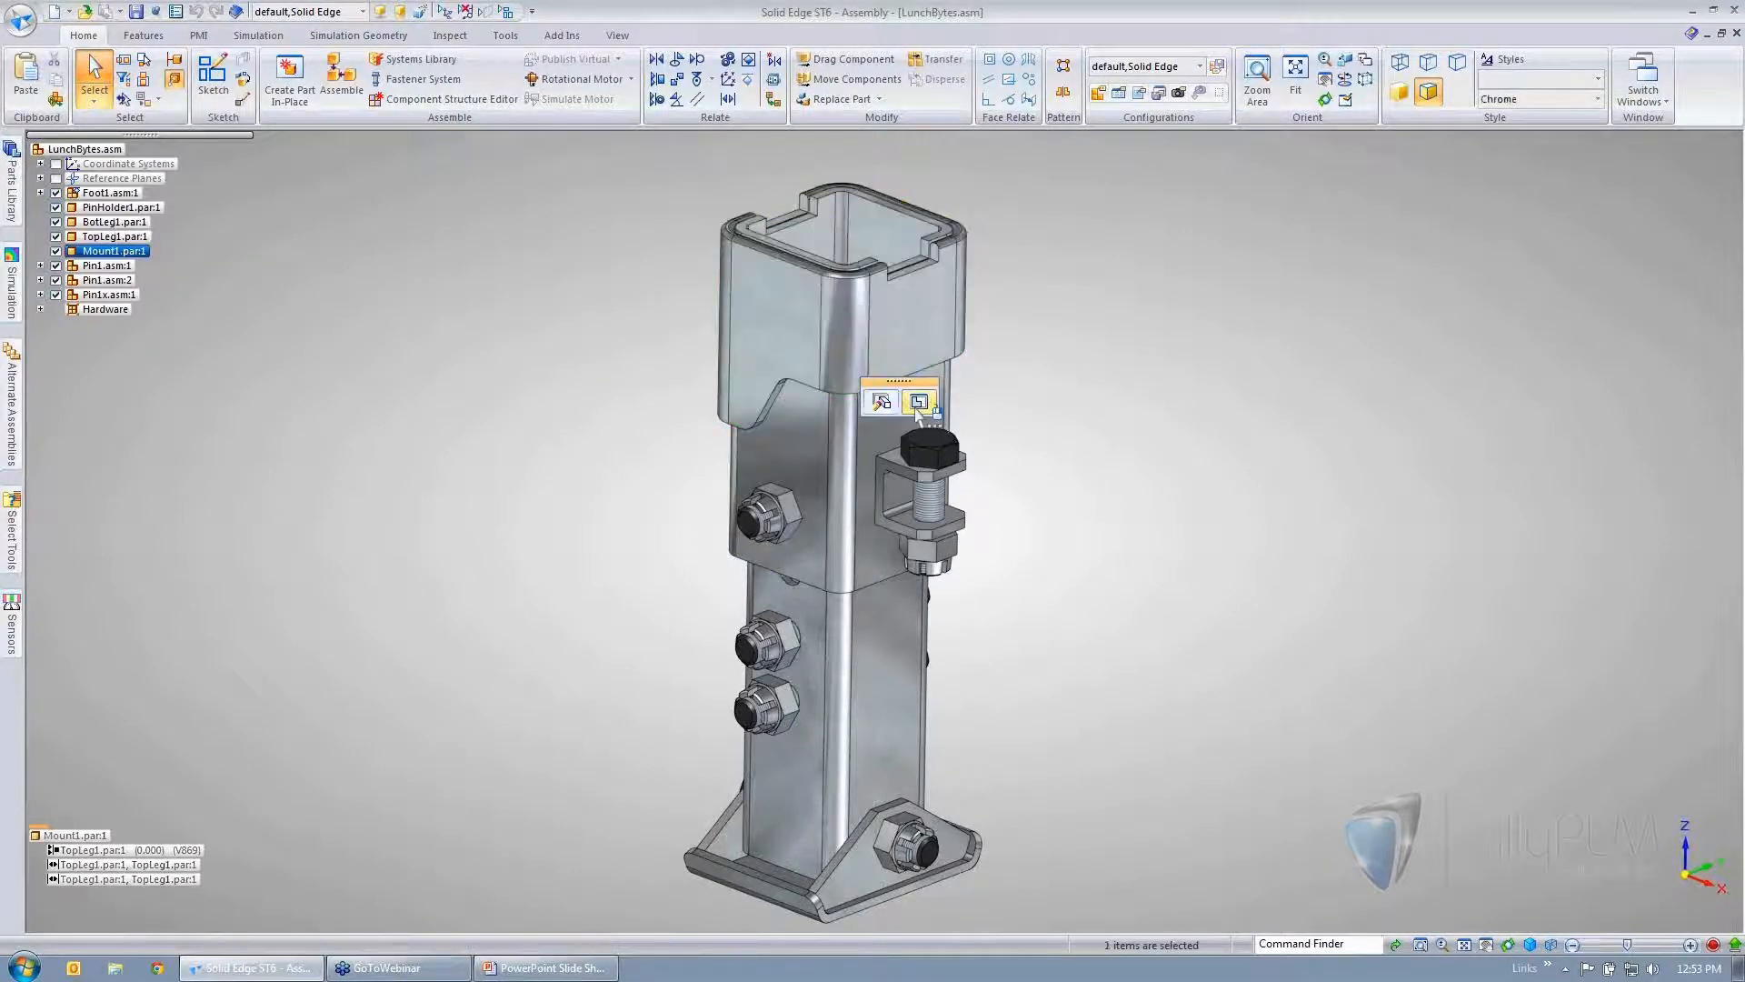
{"action": "left_click", "coordinate": [918, 406]}
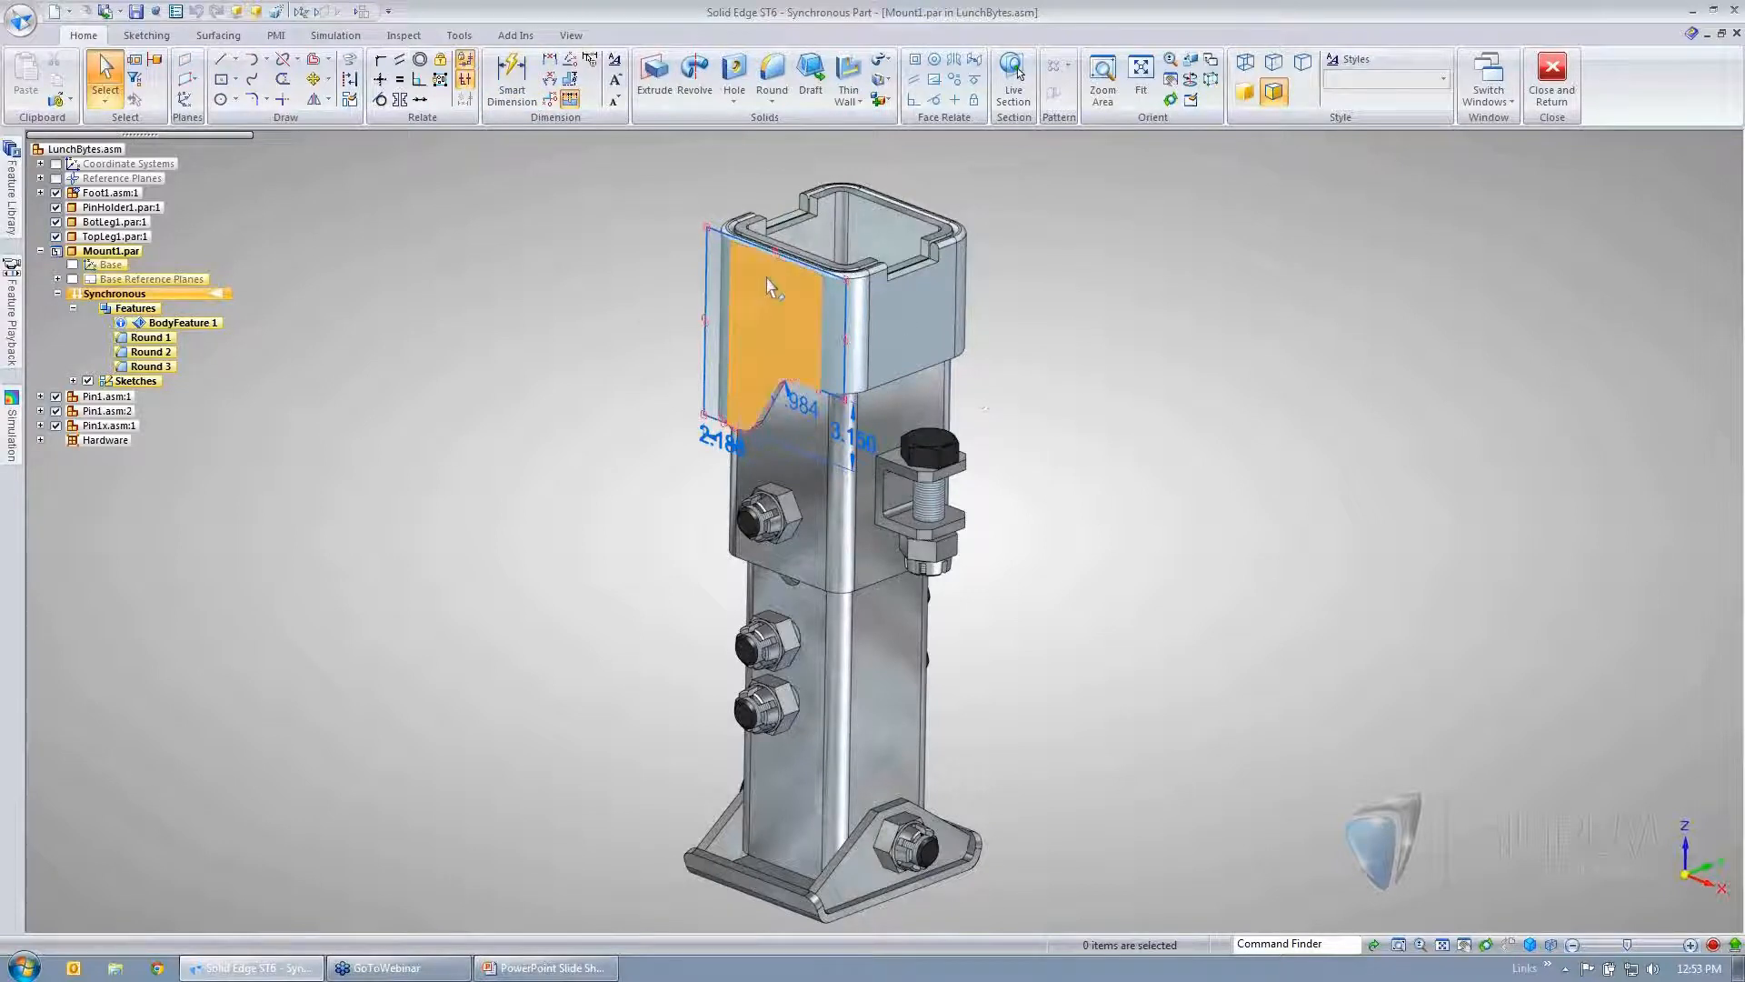
{"action": "left_click", "coordinate": [135, 80]}
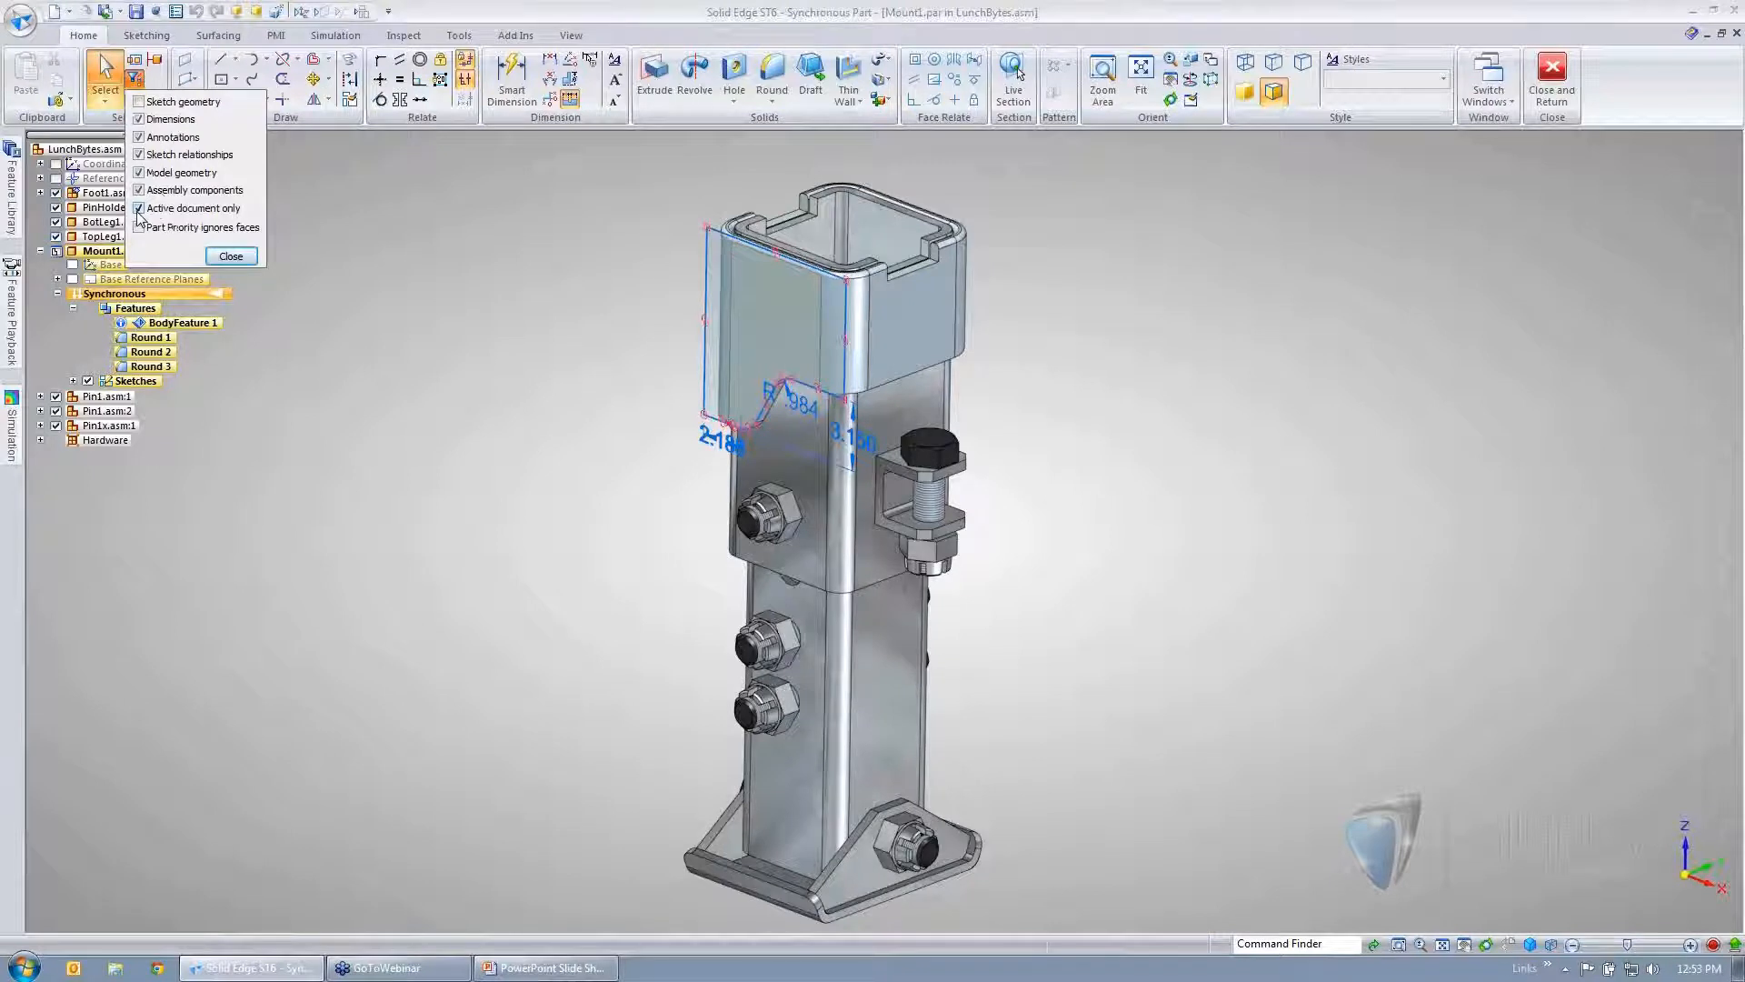
{"action": "left_click", "coordinate": [230, 256]}
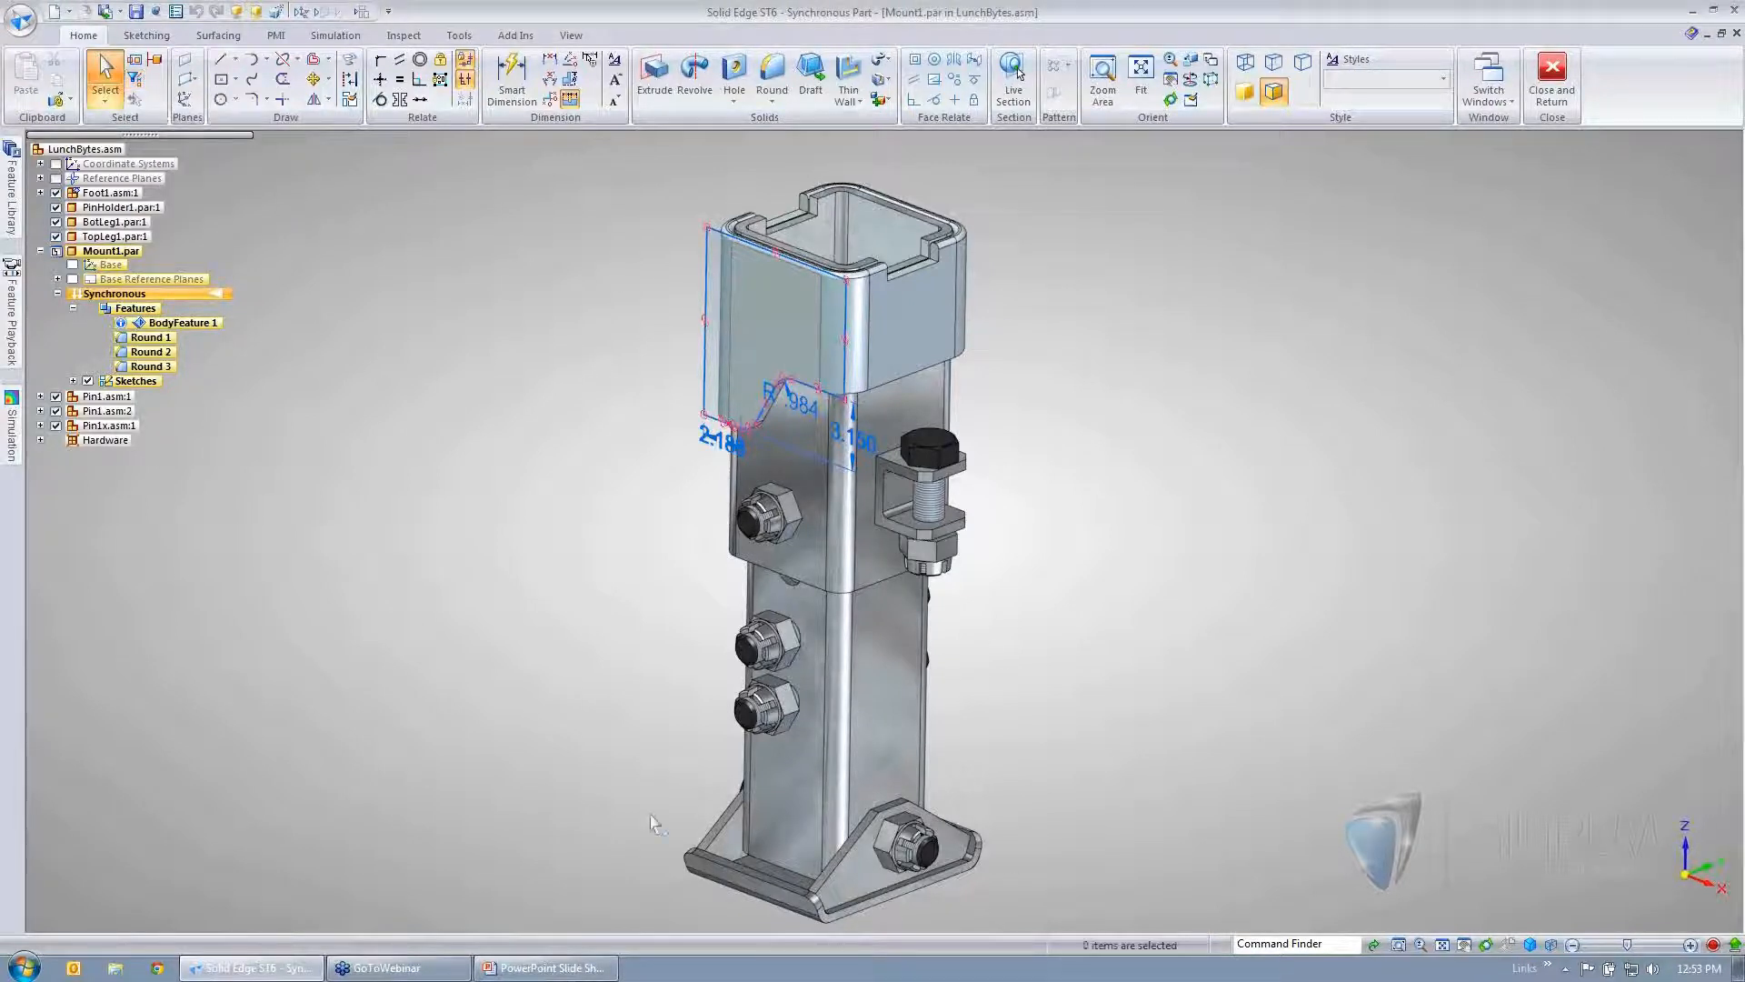
- Close the in-place edit of Mount1 and return to the LunchBytes assembly
{"action": "left_click", "coordinate": [1552, 77]}
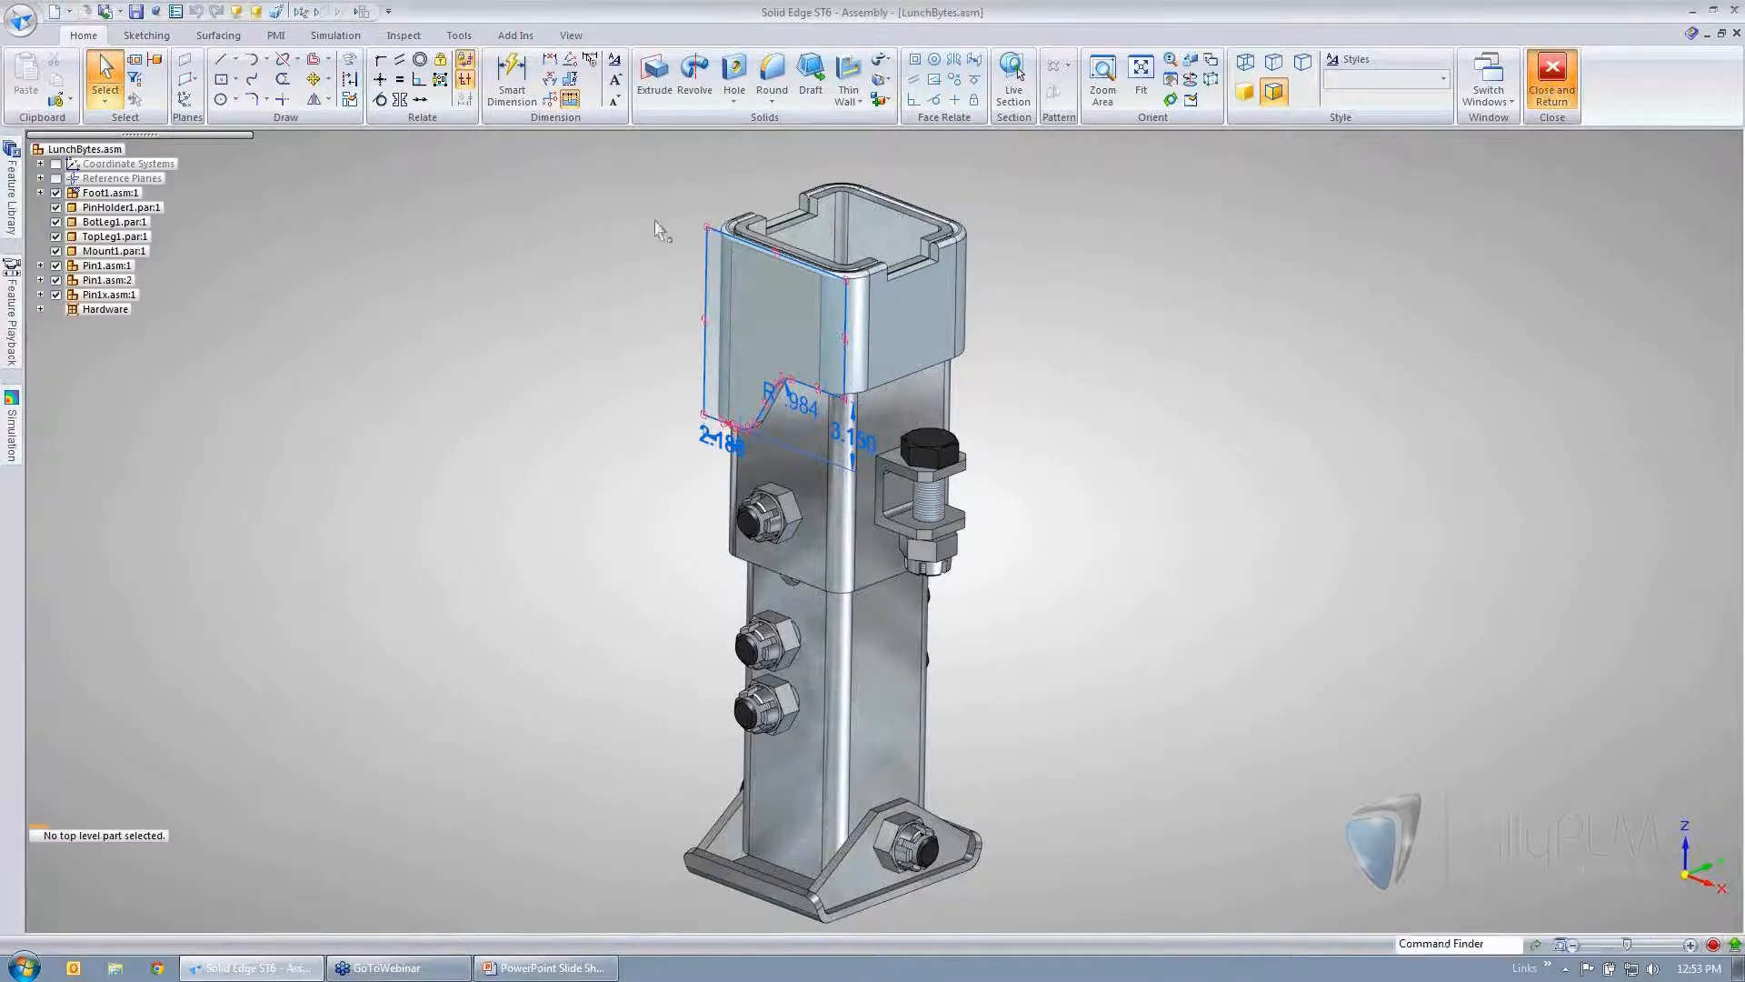
{"action": "right_click", "coordinate": [417, 318]}
{"action": "left_click", "coordinate": [380, 300]}
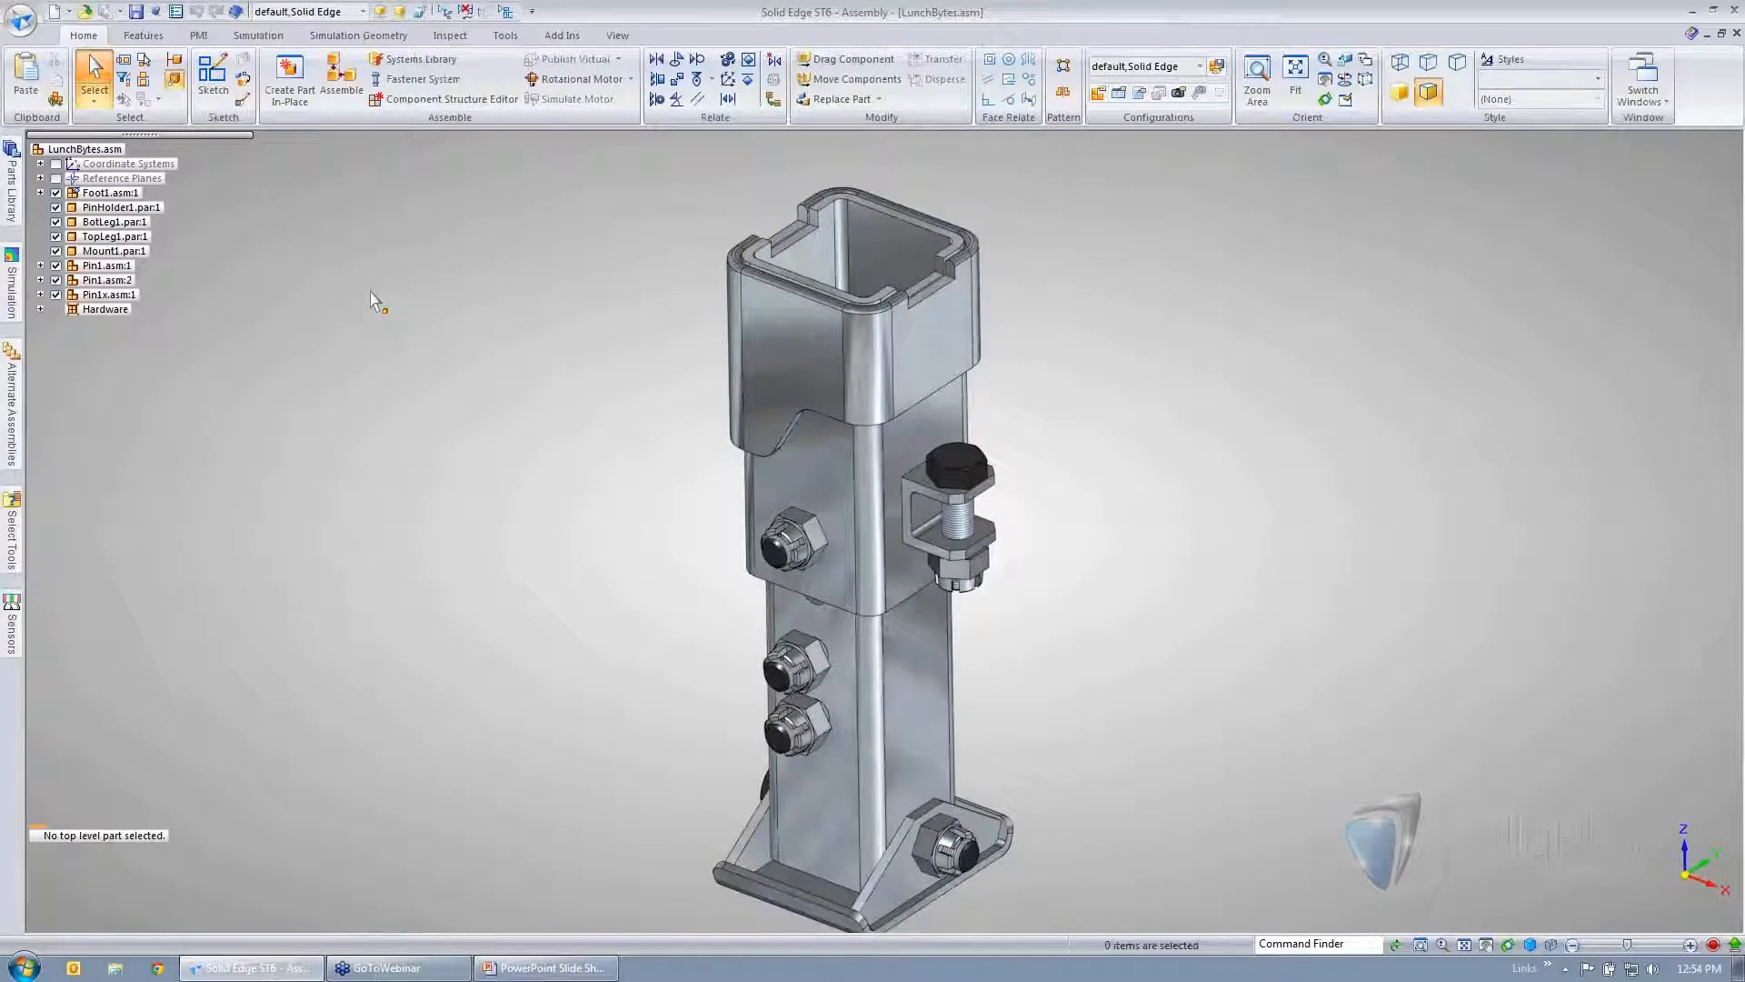
- Examine the commands for selecting constrained parts, identical subassemblies and identical parts with no component selected
{"action": "scroll", "coordinate": [407, 310], "scroll_direction": "up", "scroll_amount": 2}
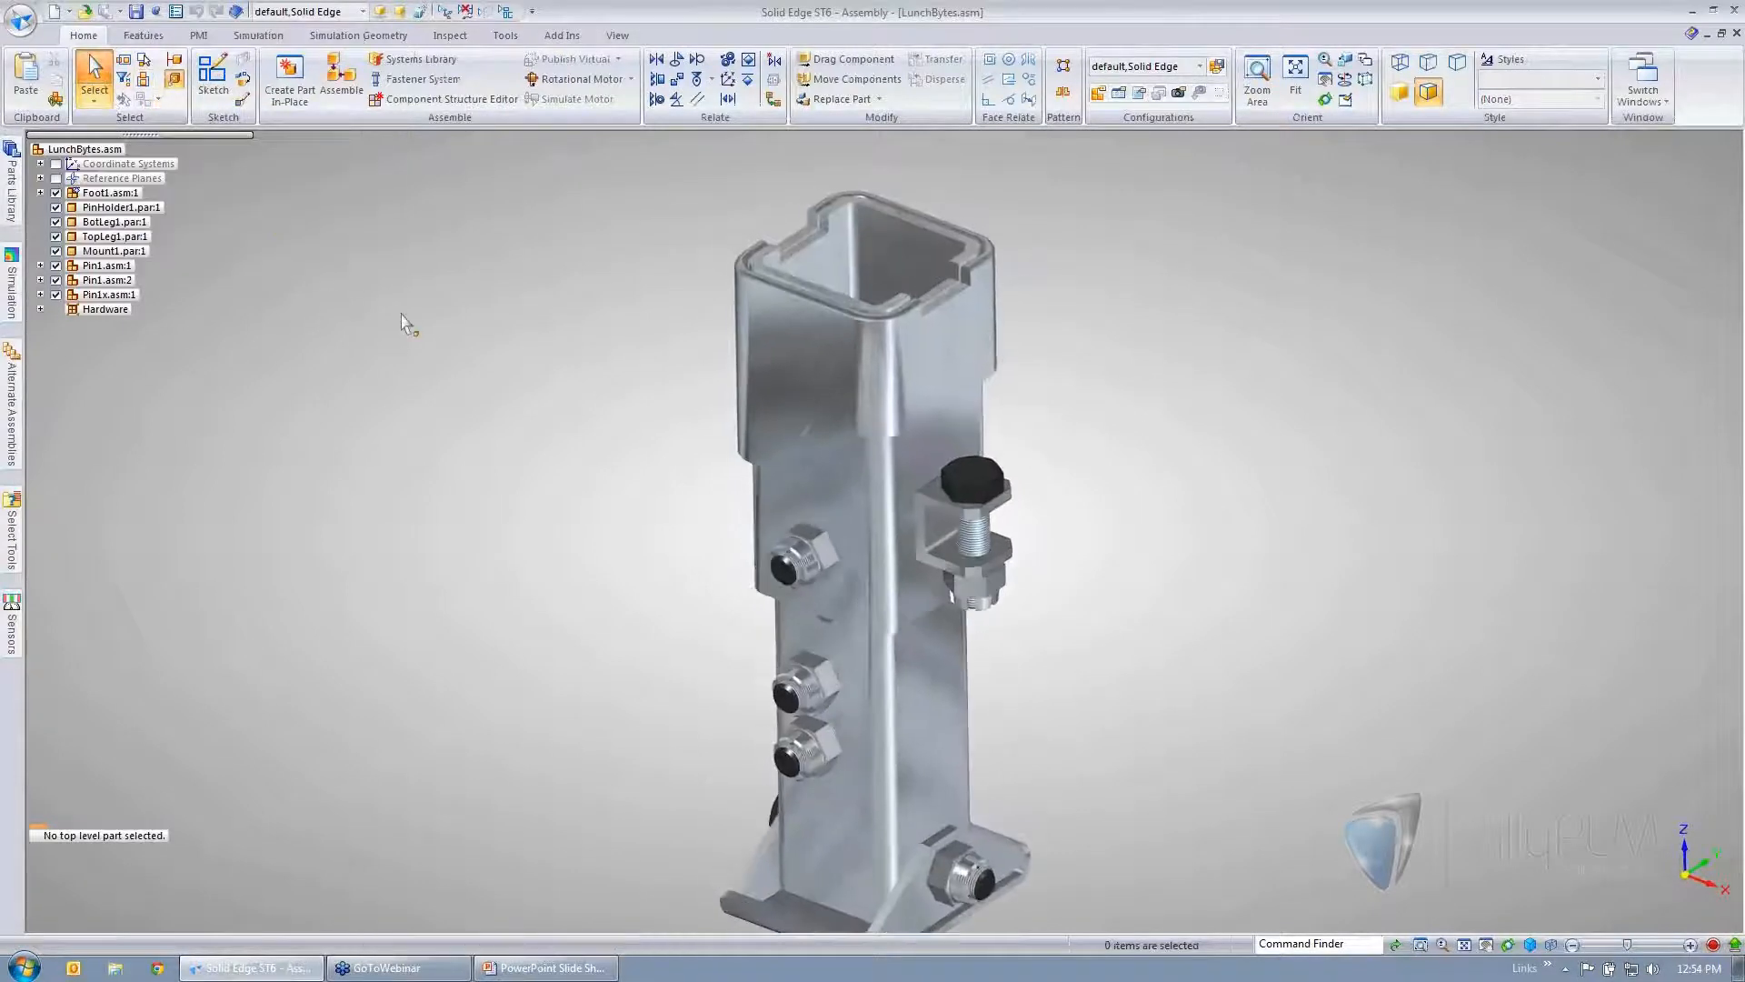
{"action": "scroll", "coordinate": [427, 320], "scroll_direction": "down", "scroll_amount": 3}
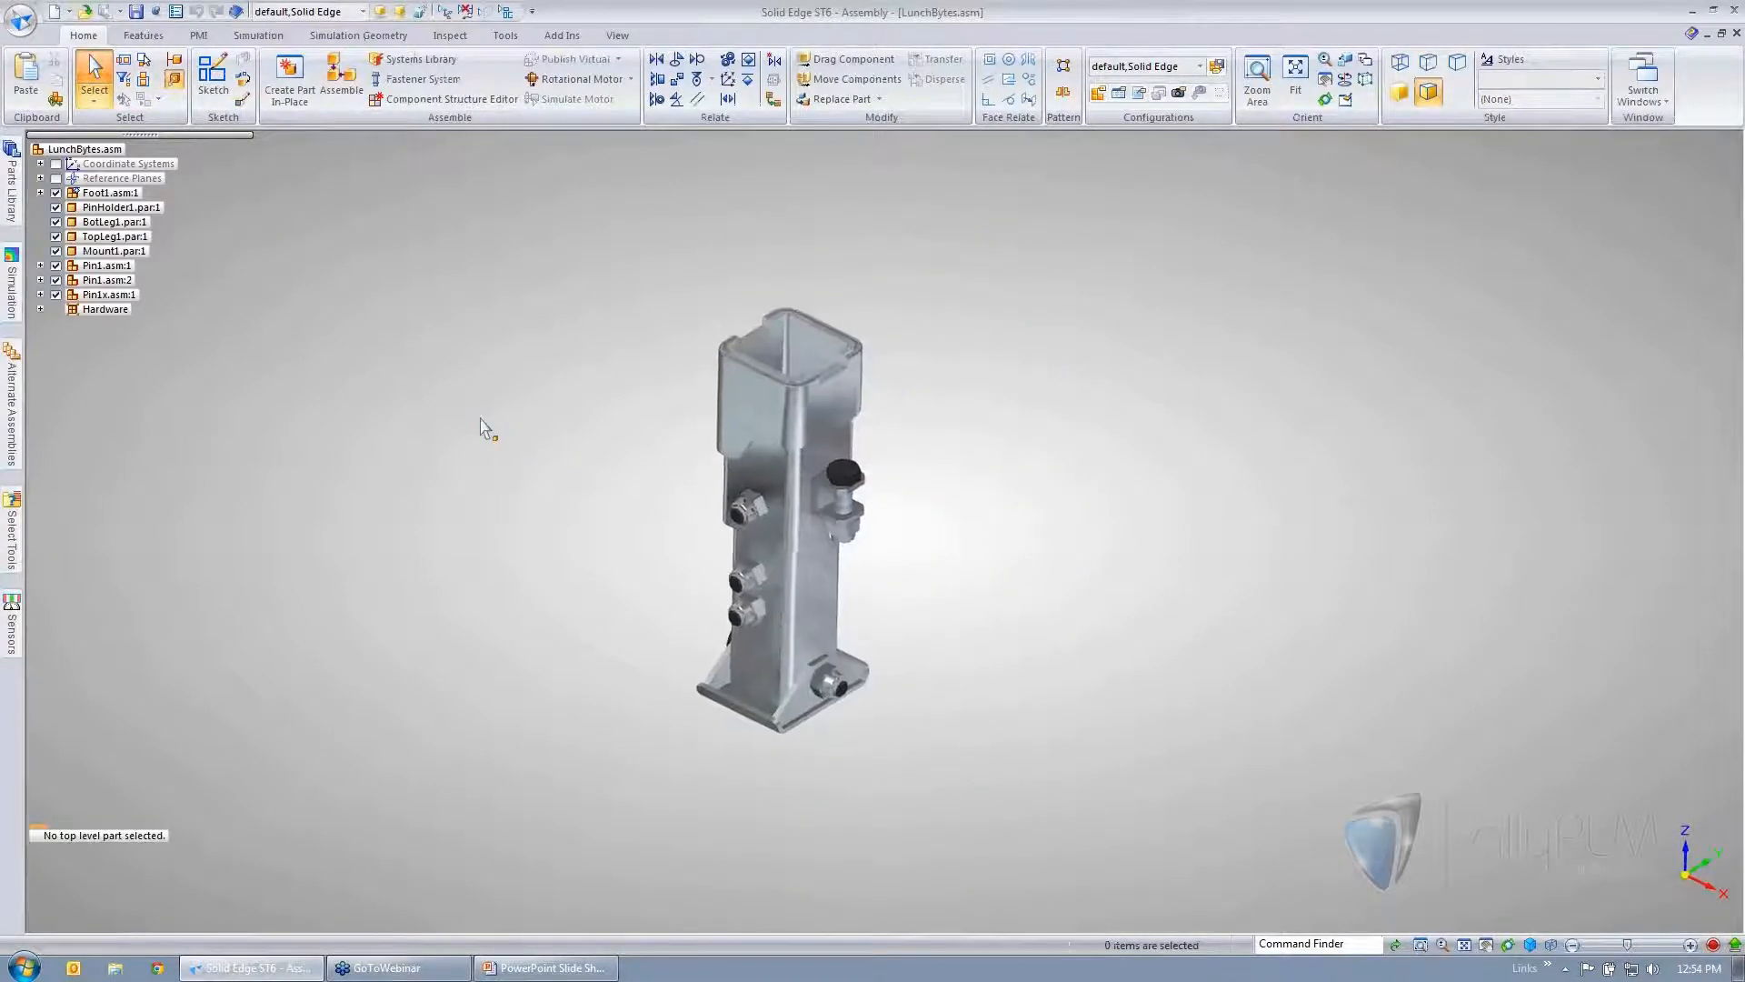
{"action": "scroll", "coordinate": [480, 418], "scroll_direction": "up", "scroll_amount": 2}
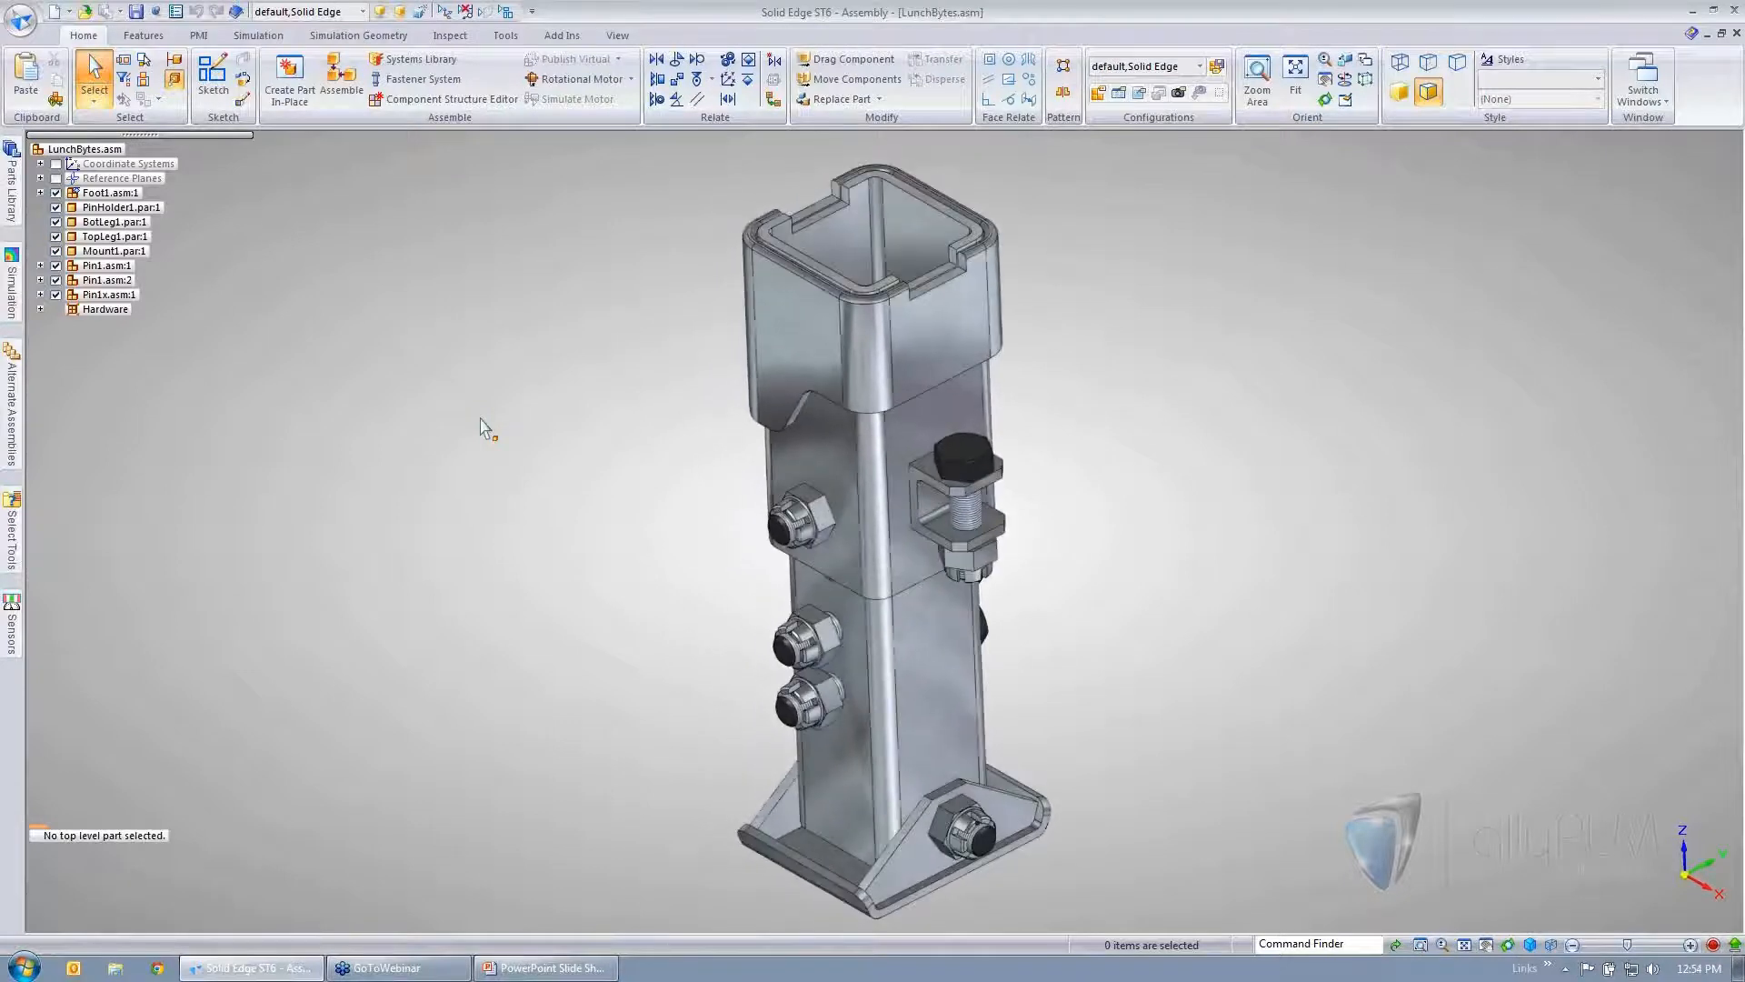
{"action": "scroll", "coordinate": [480, 420], "scroll_direction": "up", "scroll_amount": 1}
{"action": "scroll", "coordinate": [385, 394], "scroll_direction": "down", "scroll_amount": 1}
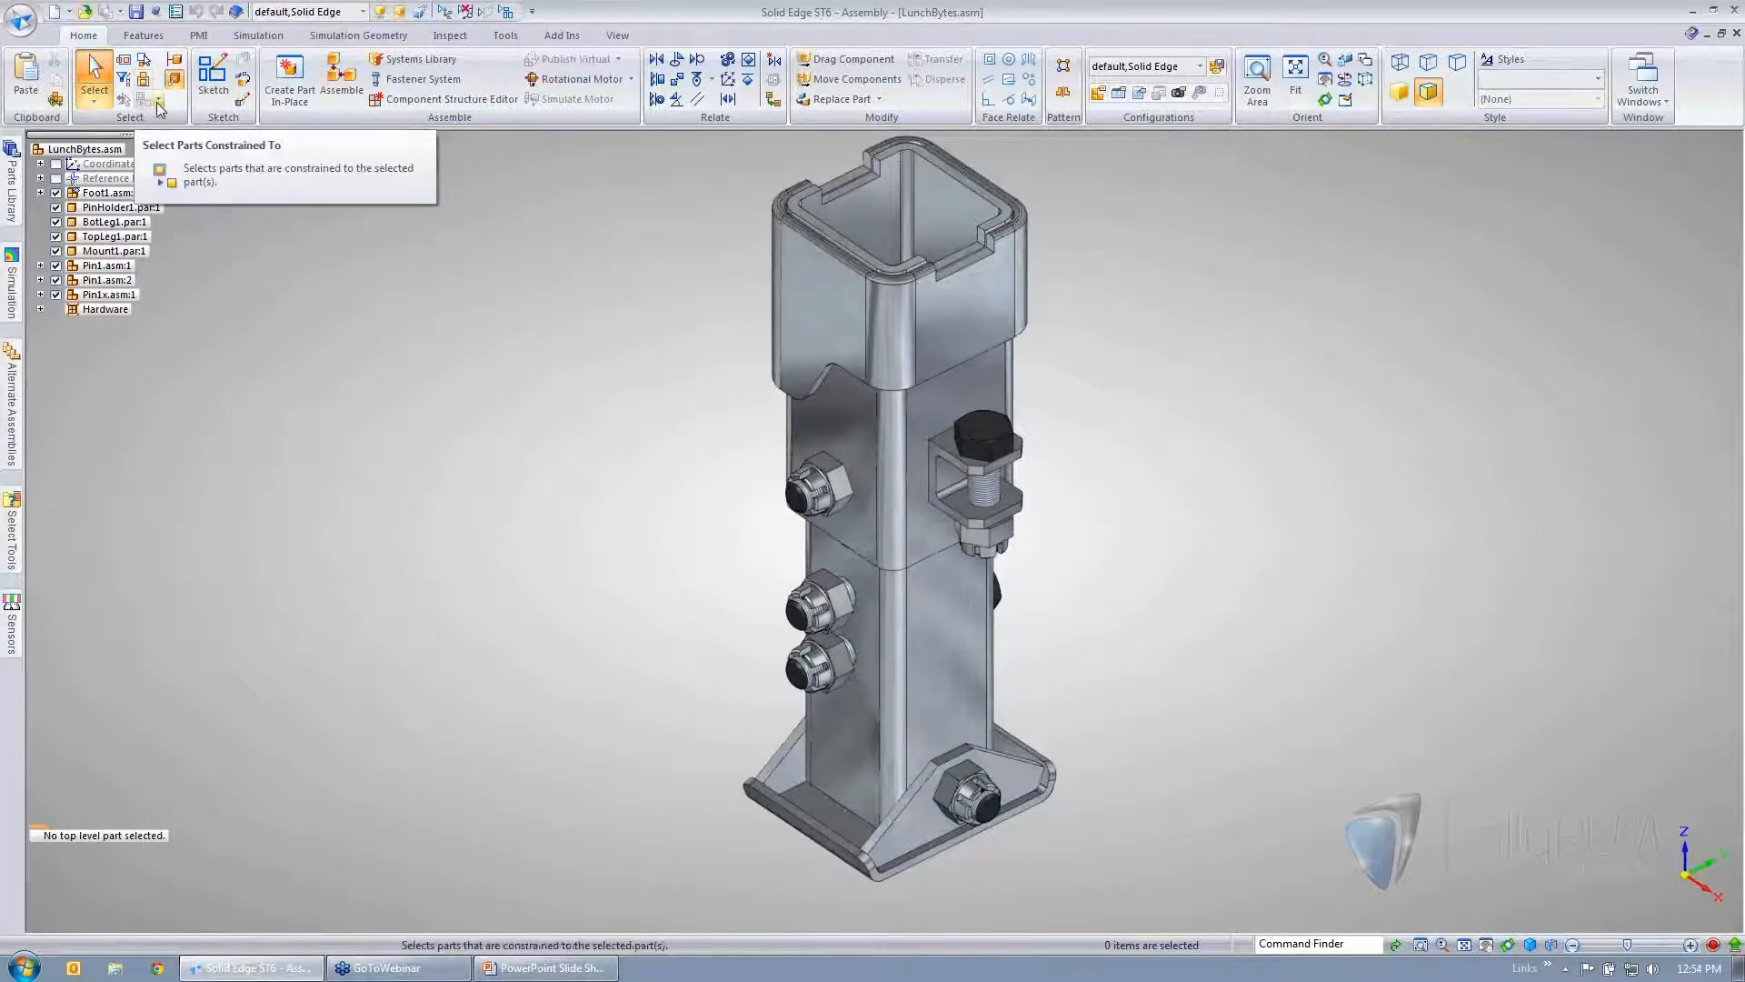
{"action": "left_click", "coordinate": [159, 100]}
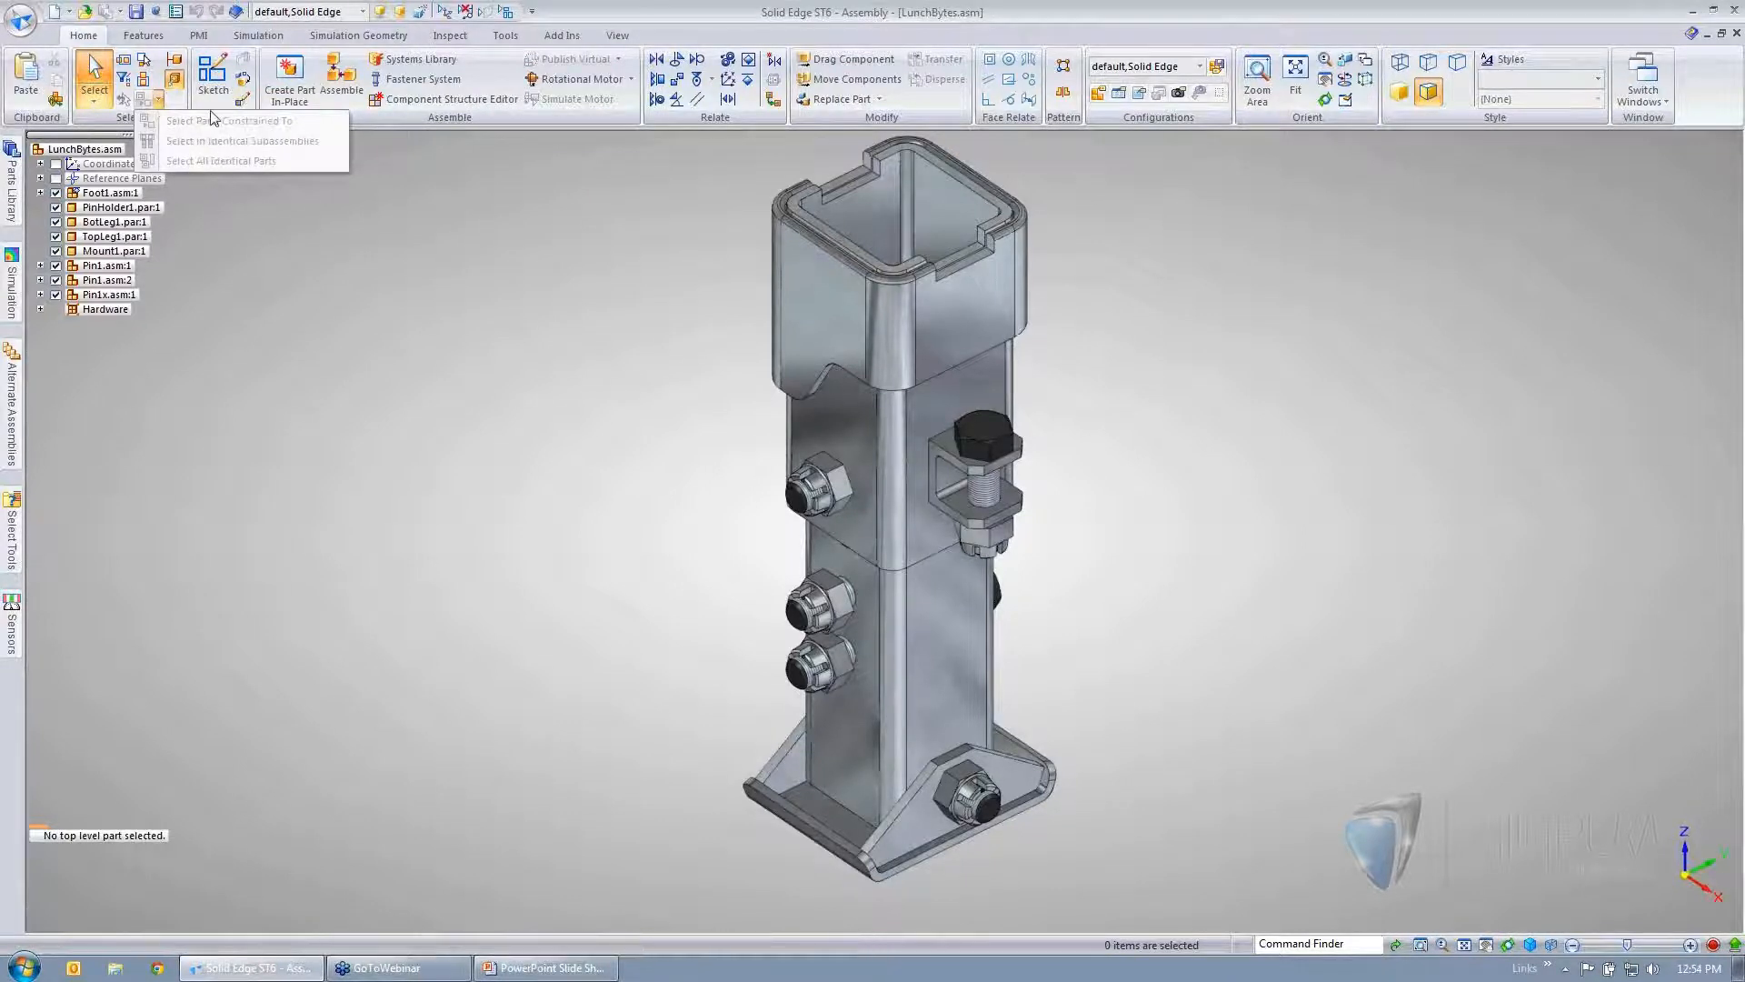
{"action": "left_click", "coordinate": [595, 492]}
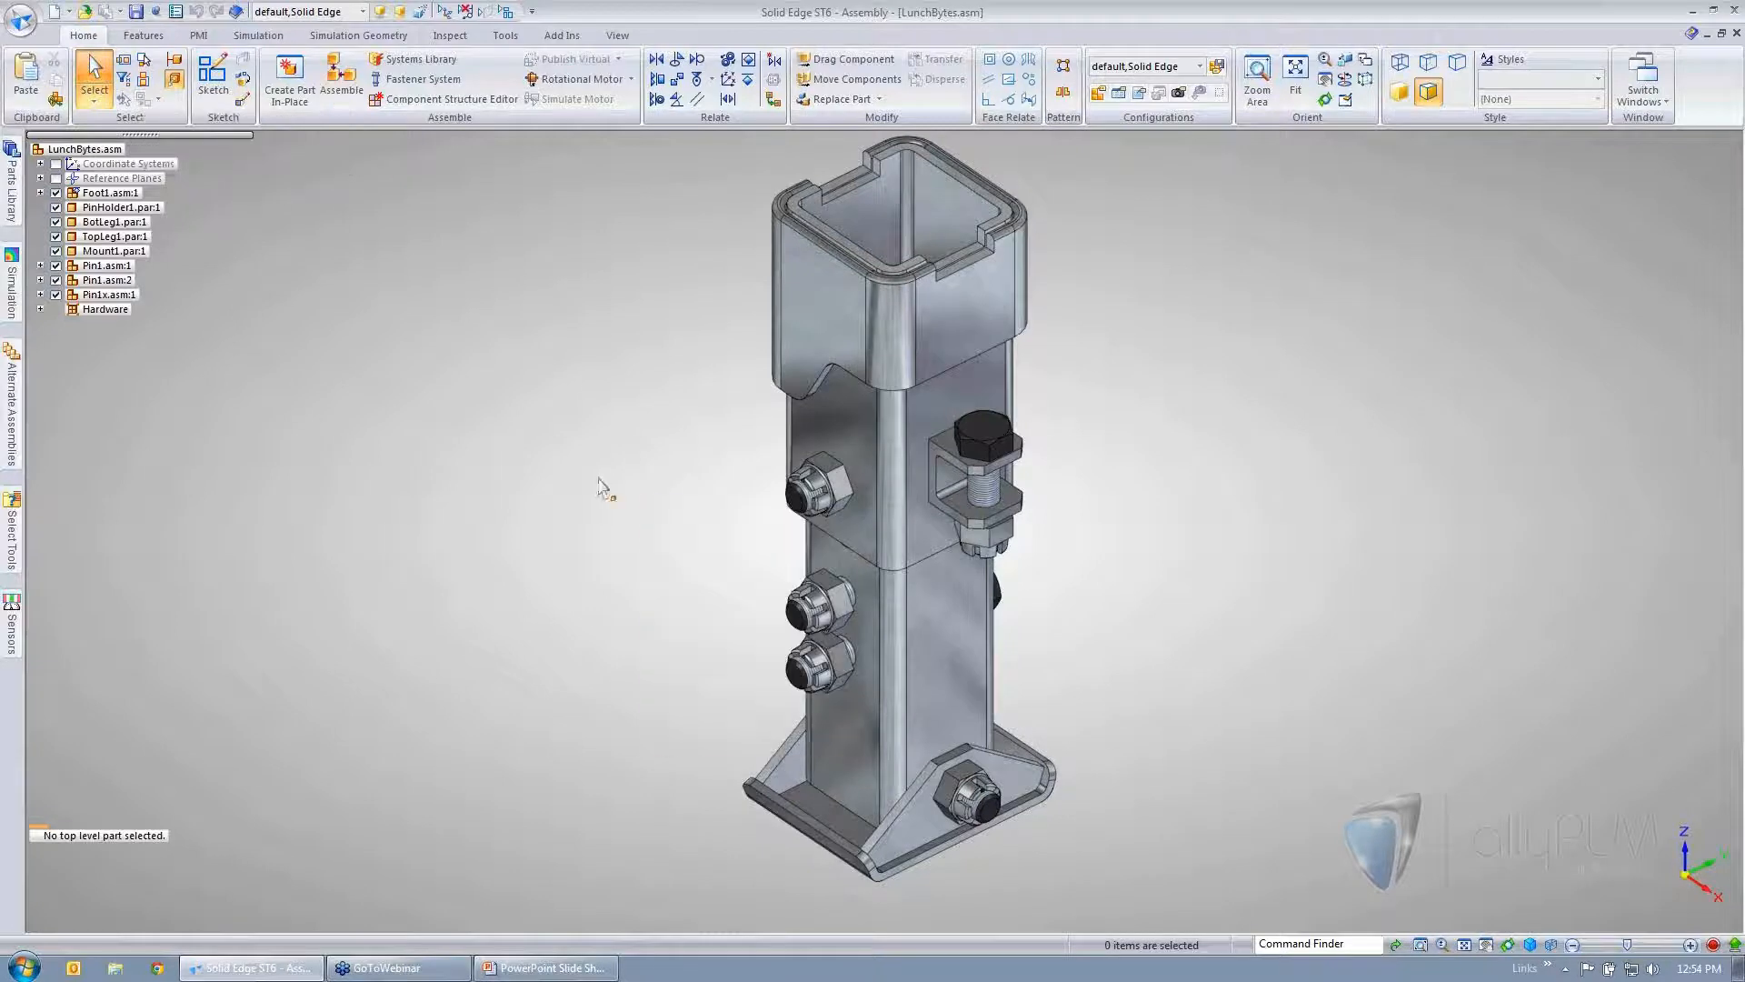
- Select PinHolder1 and extend the selection twice with Select Parts Constrained To
{"action": "left_click", "coordinate": [940, 487]}
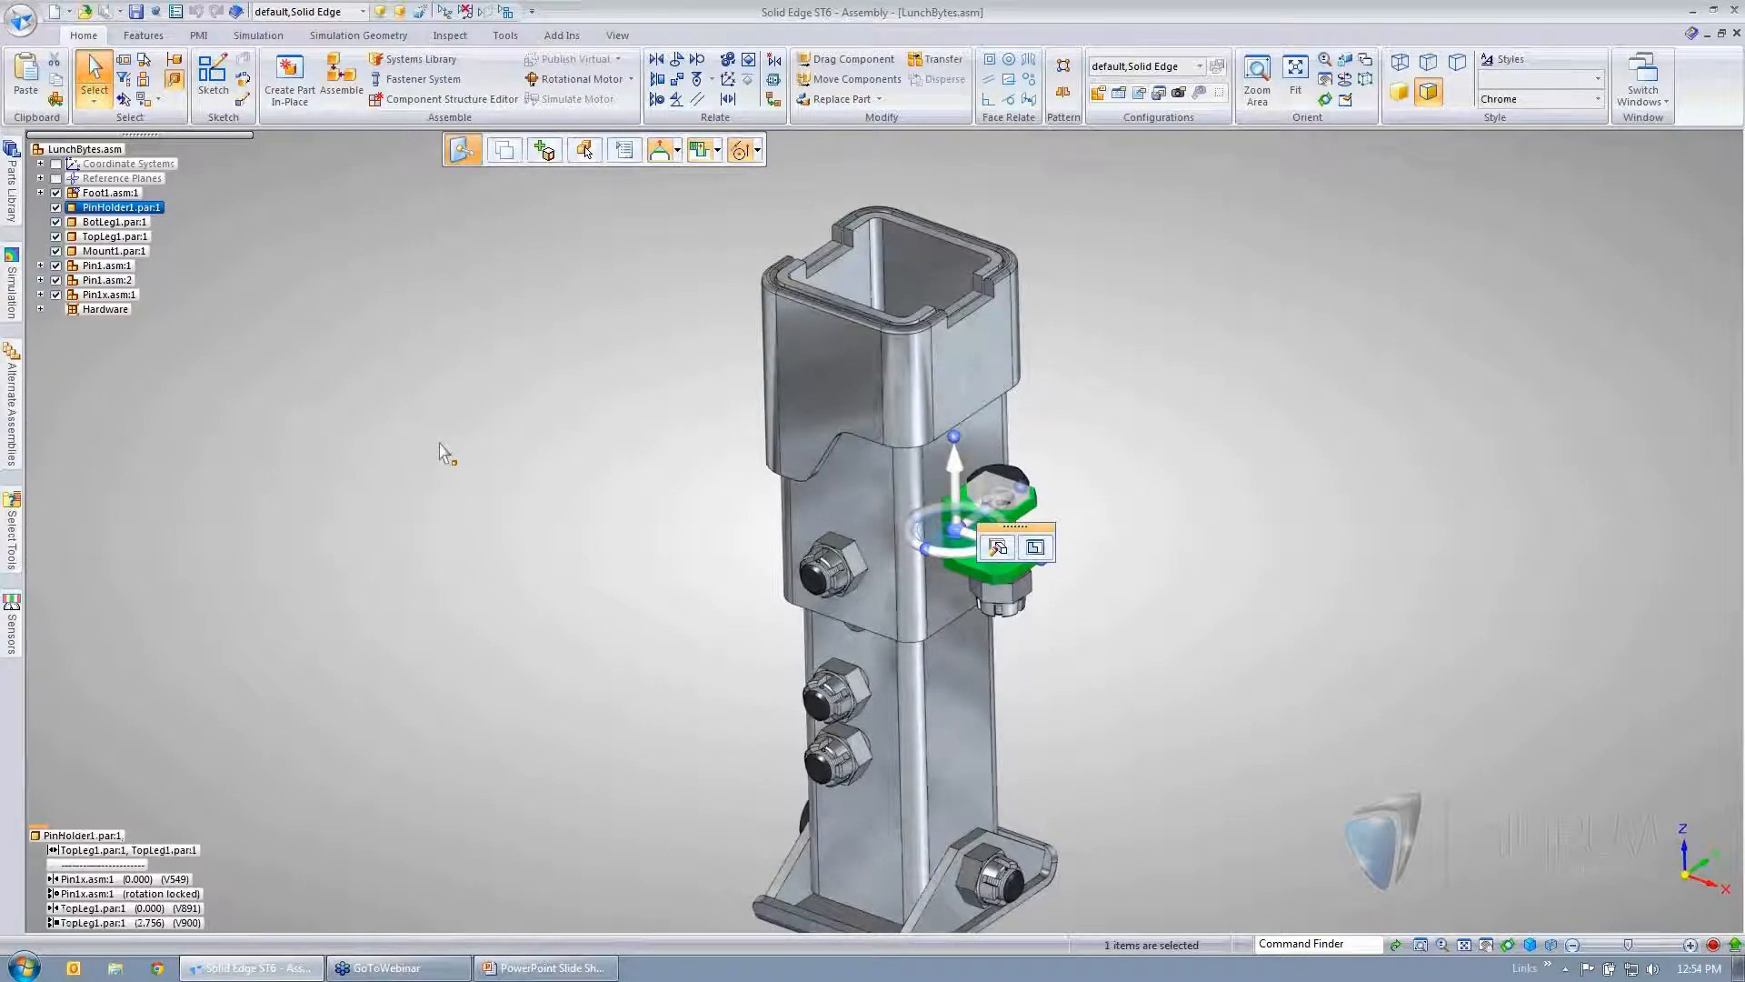
{"action": "left_click", "coordinate": [159, 98]}
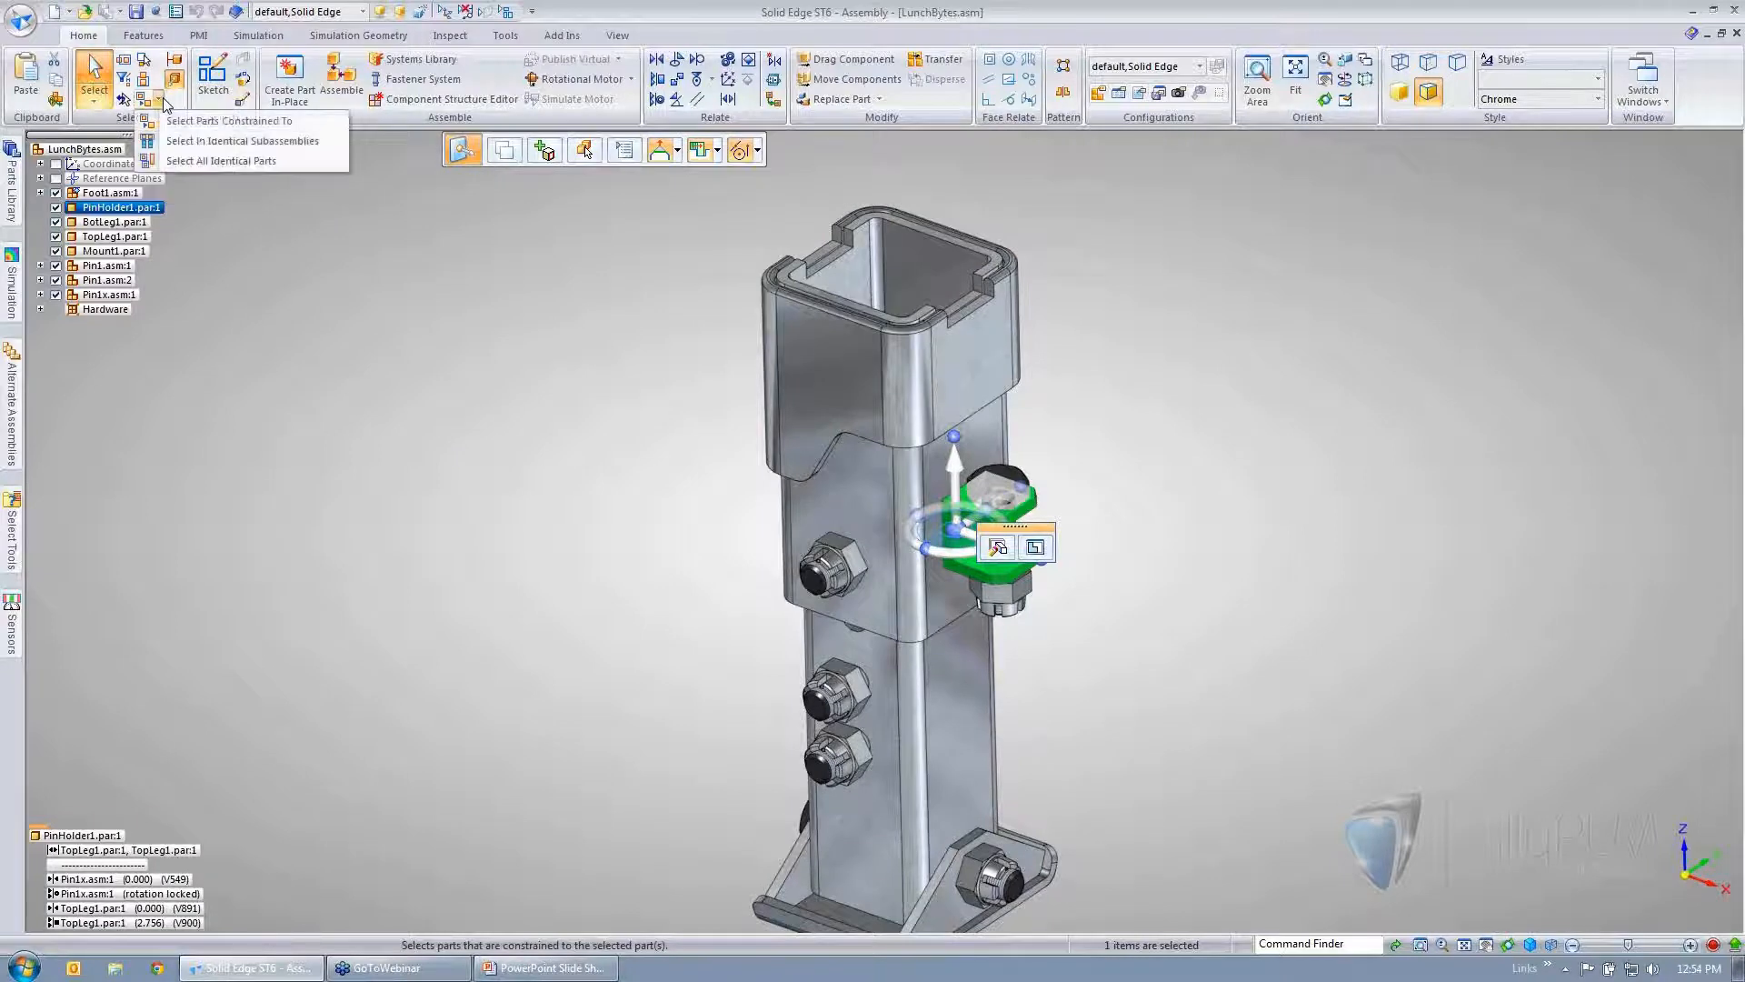
{"action": "left_click", "coordinate": [211, 122]}
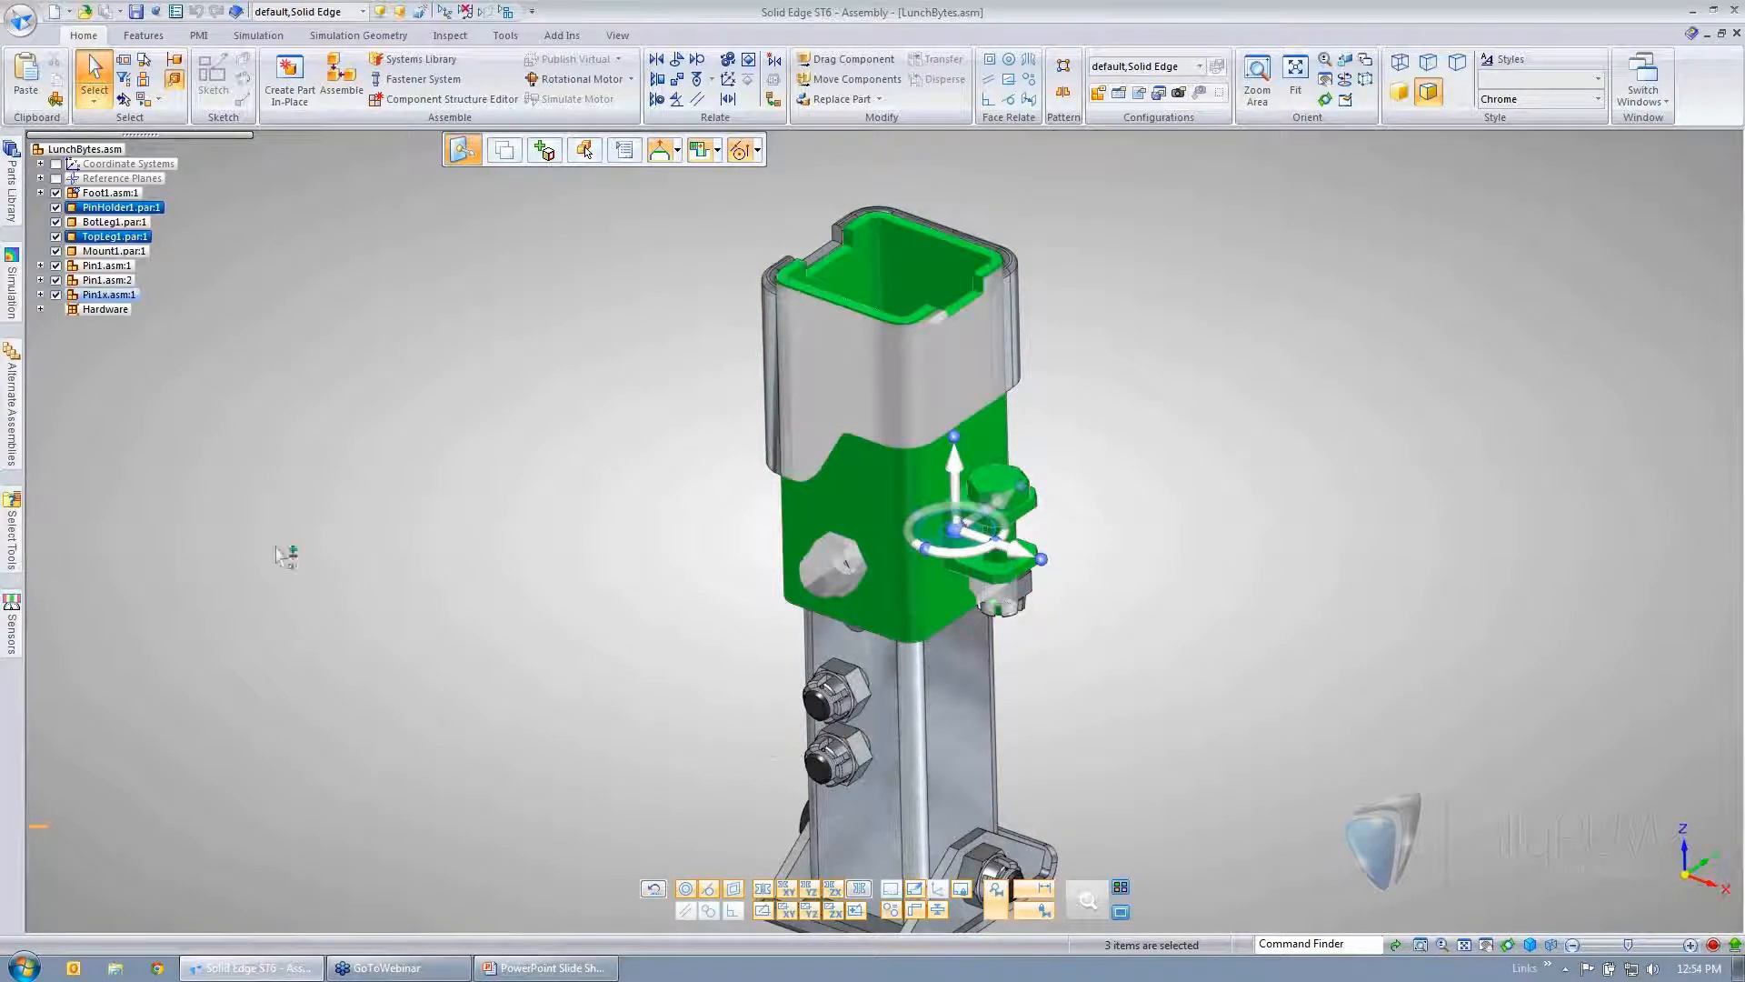
{"action": "left_click", "coordinate": [158, 100]}
{"action": "left_click", "coordinate": [181, 122]}
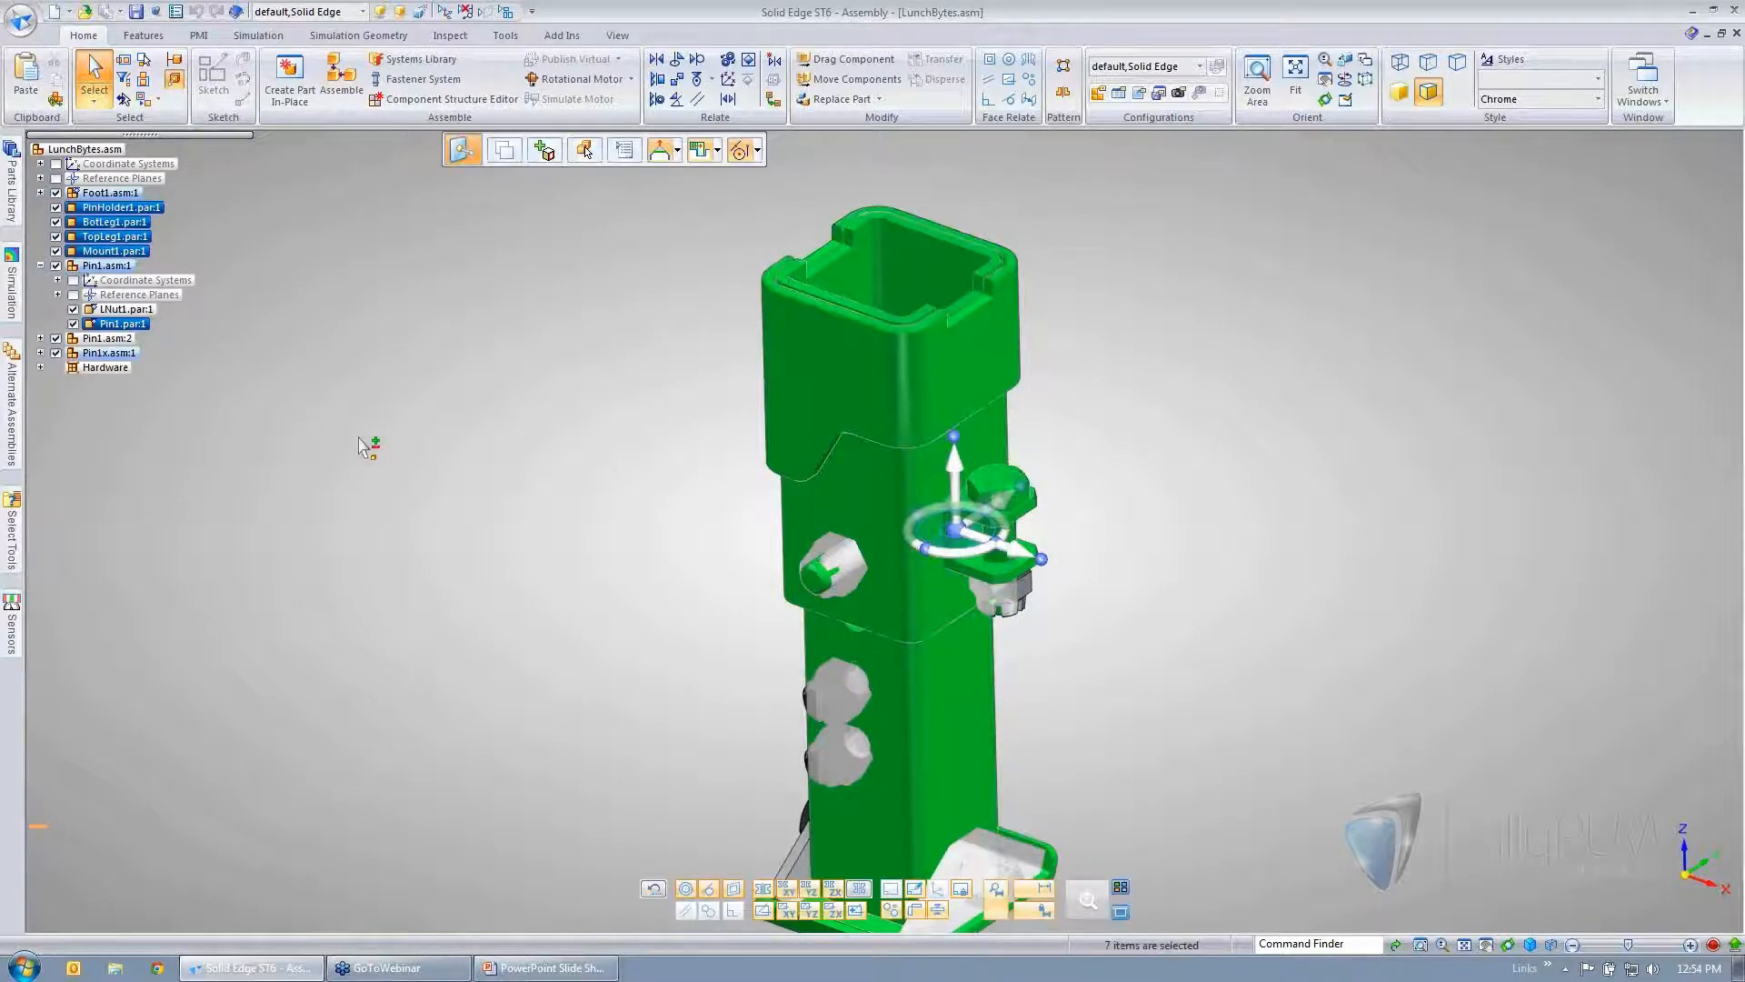
- Show only the selected constrained parts and inspect the isolated components
{"action": "right_click", "coordinate": [540, 463]}
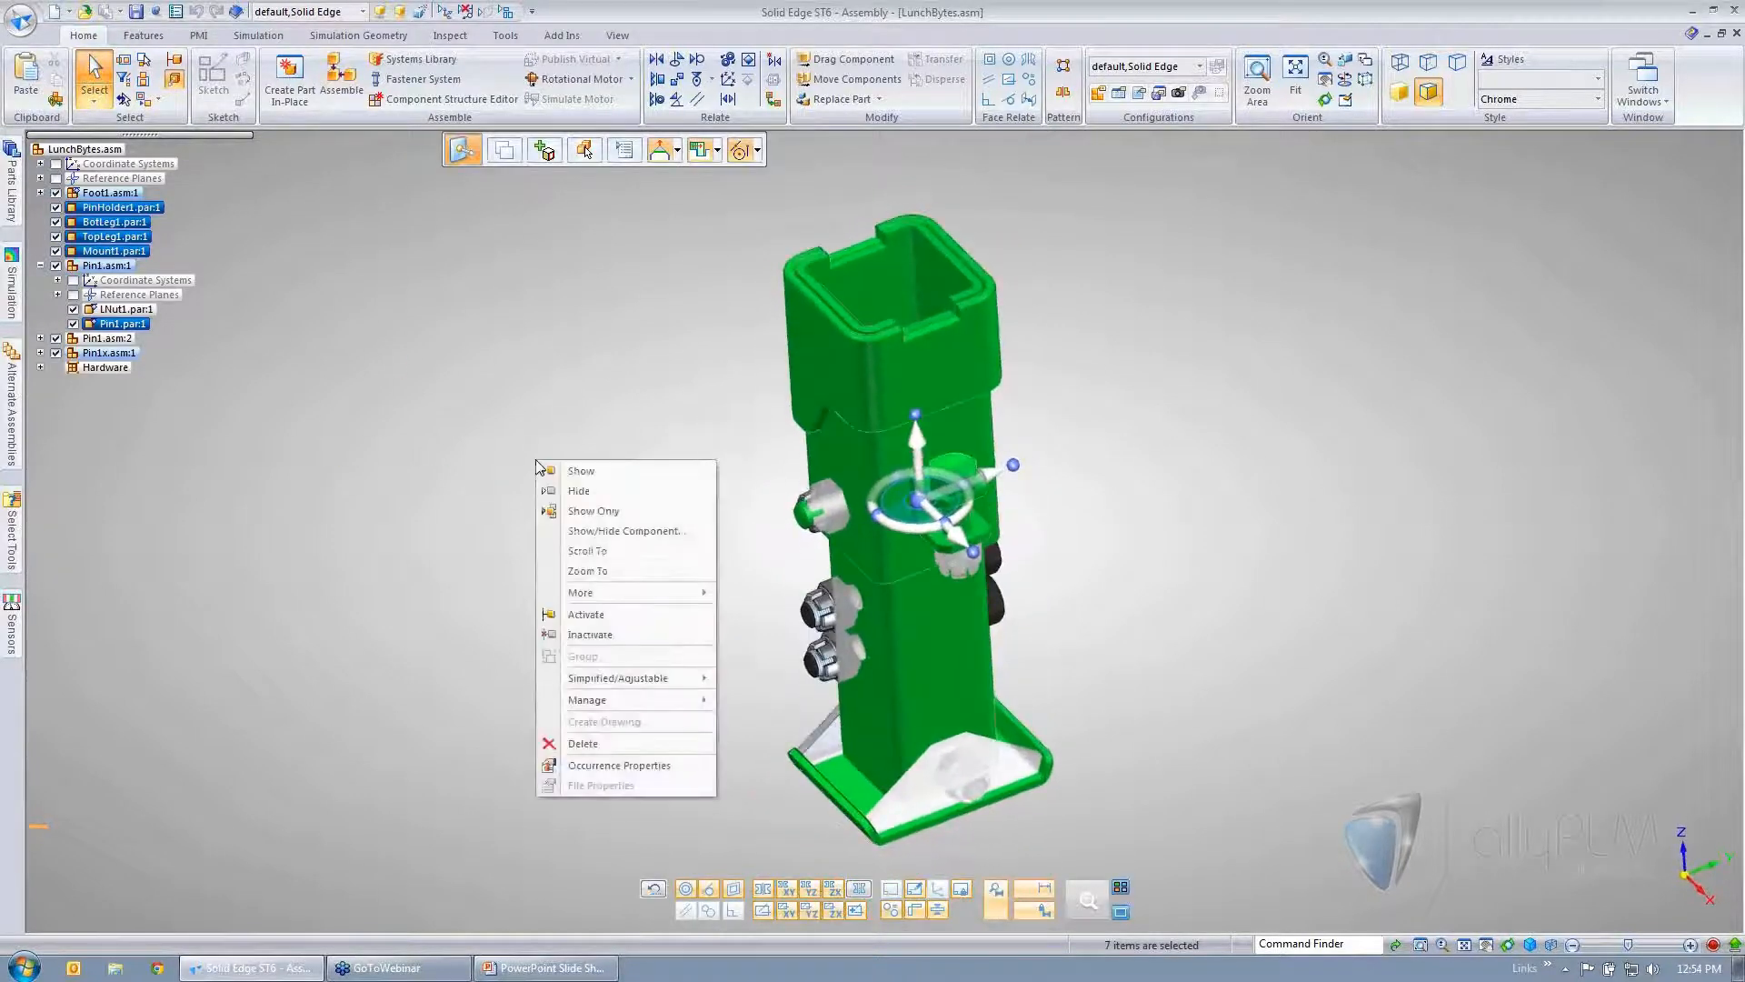
{"action": "left_click", "coordinate": [615, 492]}
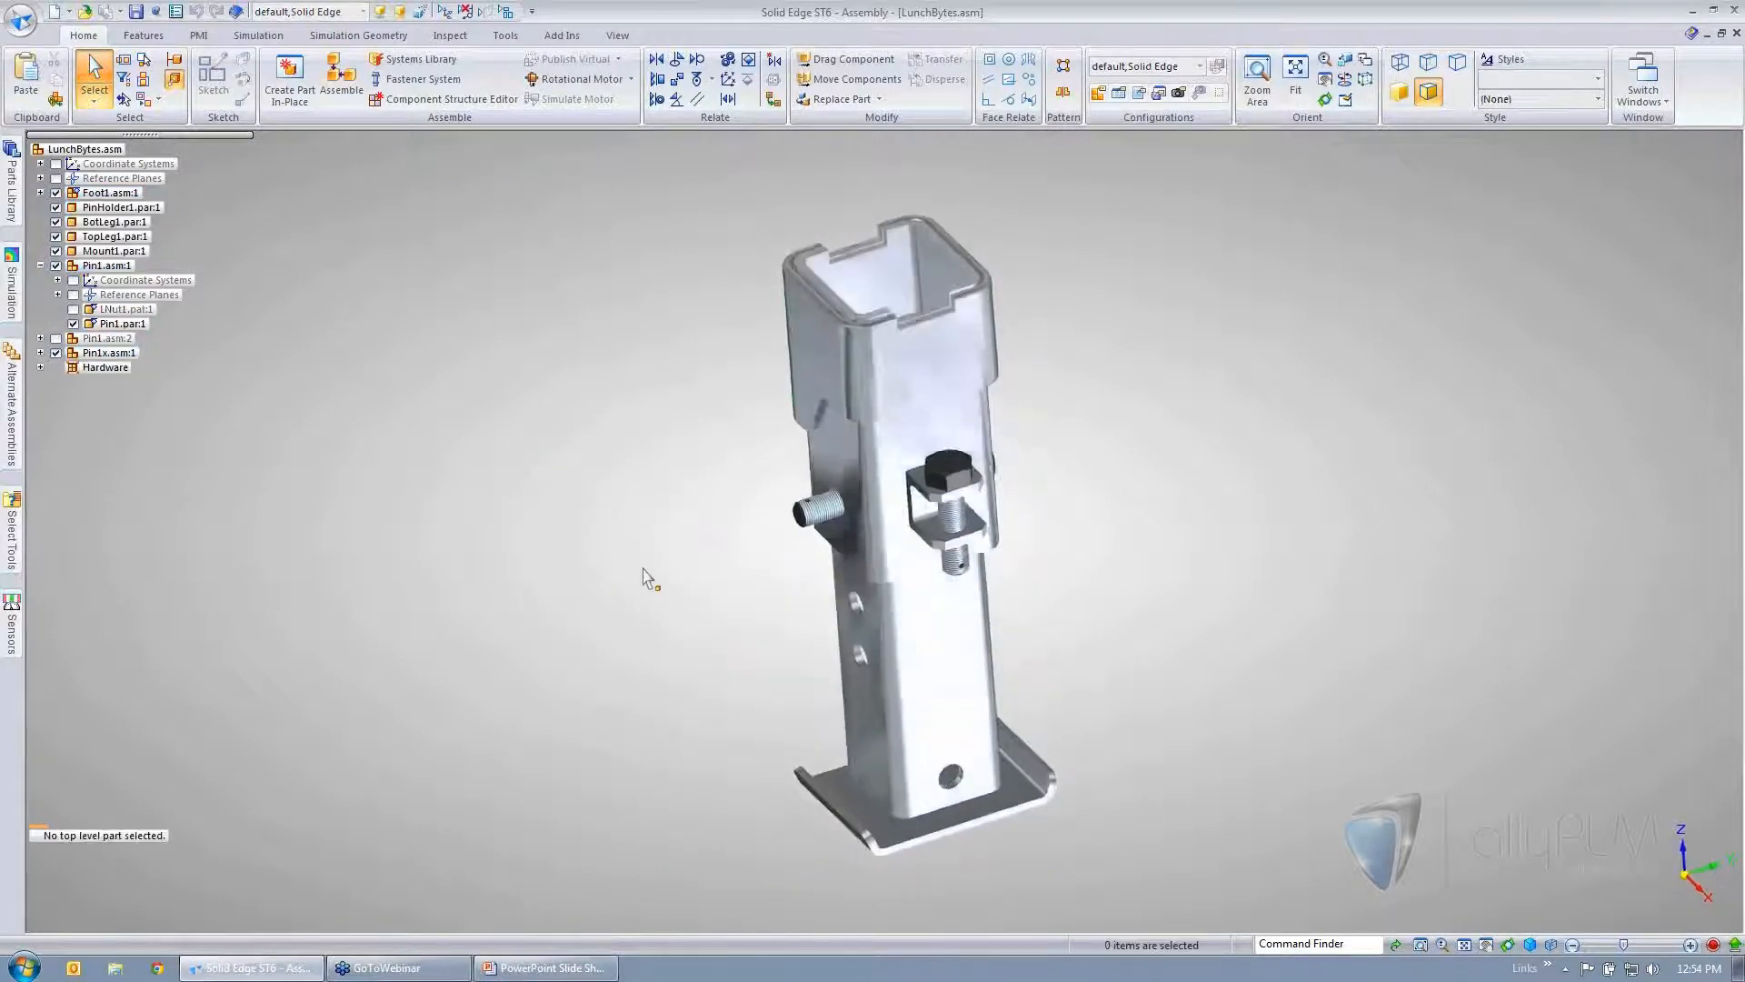
{"action": "middle_click_drag", "start_coordinate": [911, 453], "coordinate": [740, 456]}
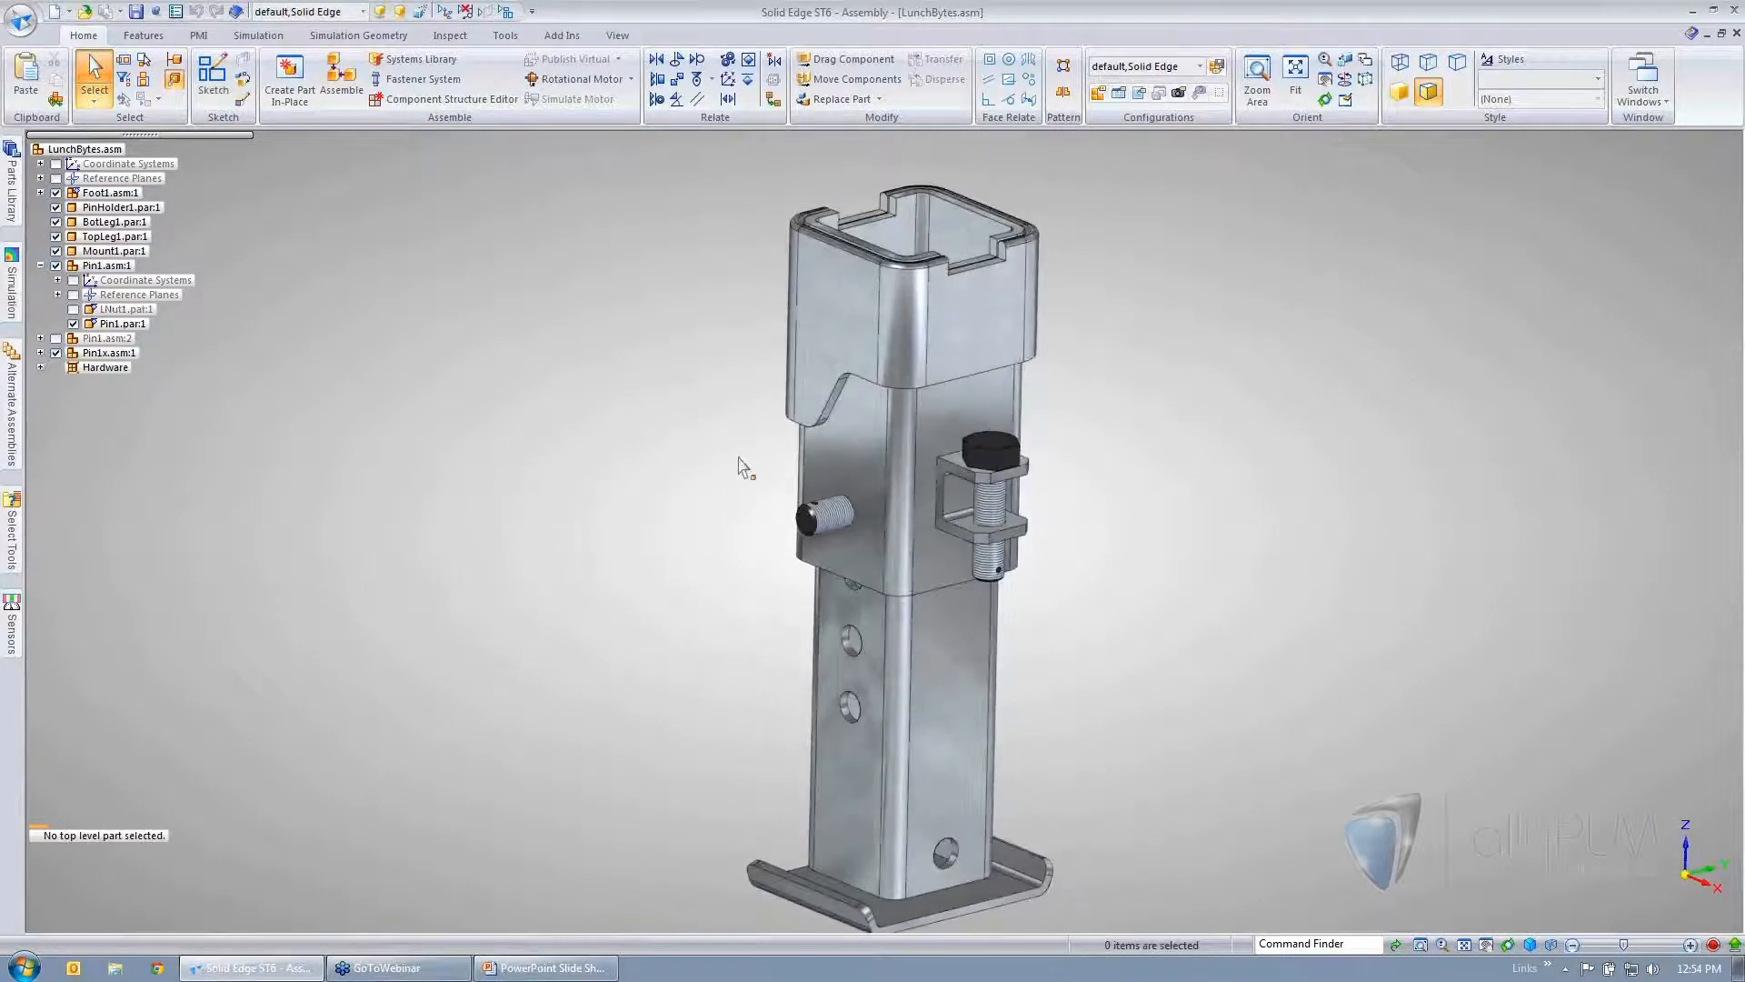
{"action": "middle_click_drag", "start_coordinate": [928, 598], "coordinate": [954, 468]}
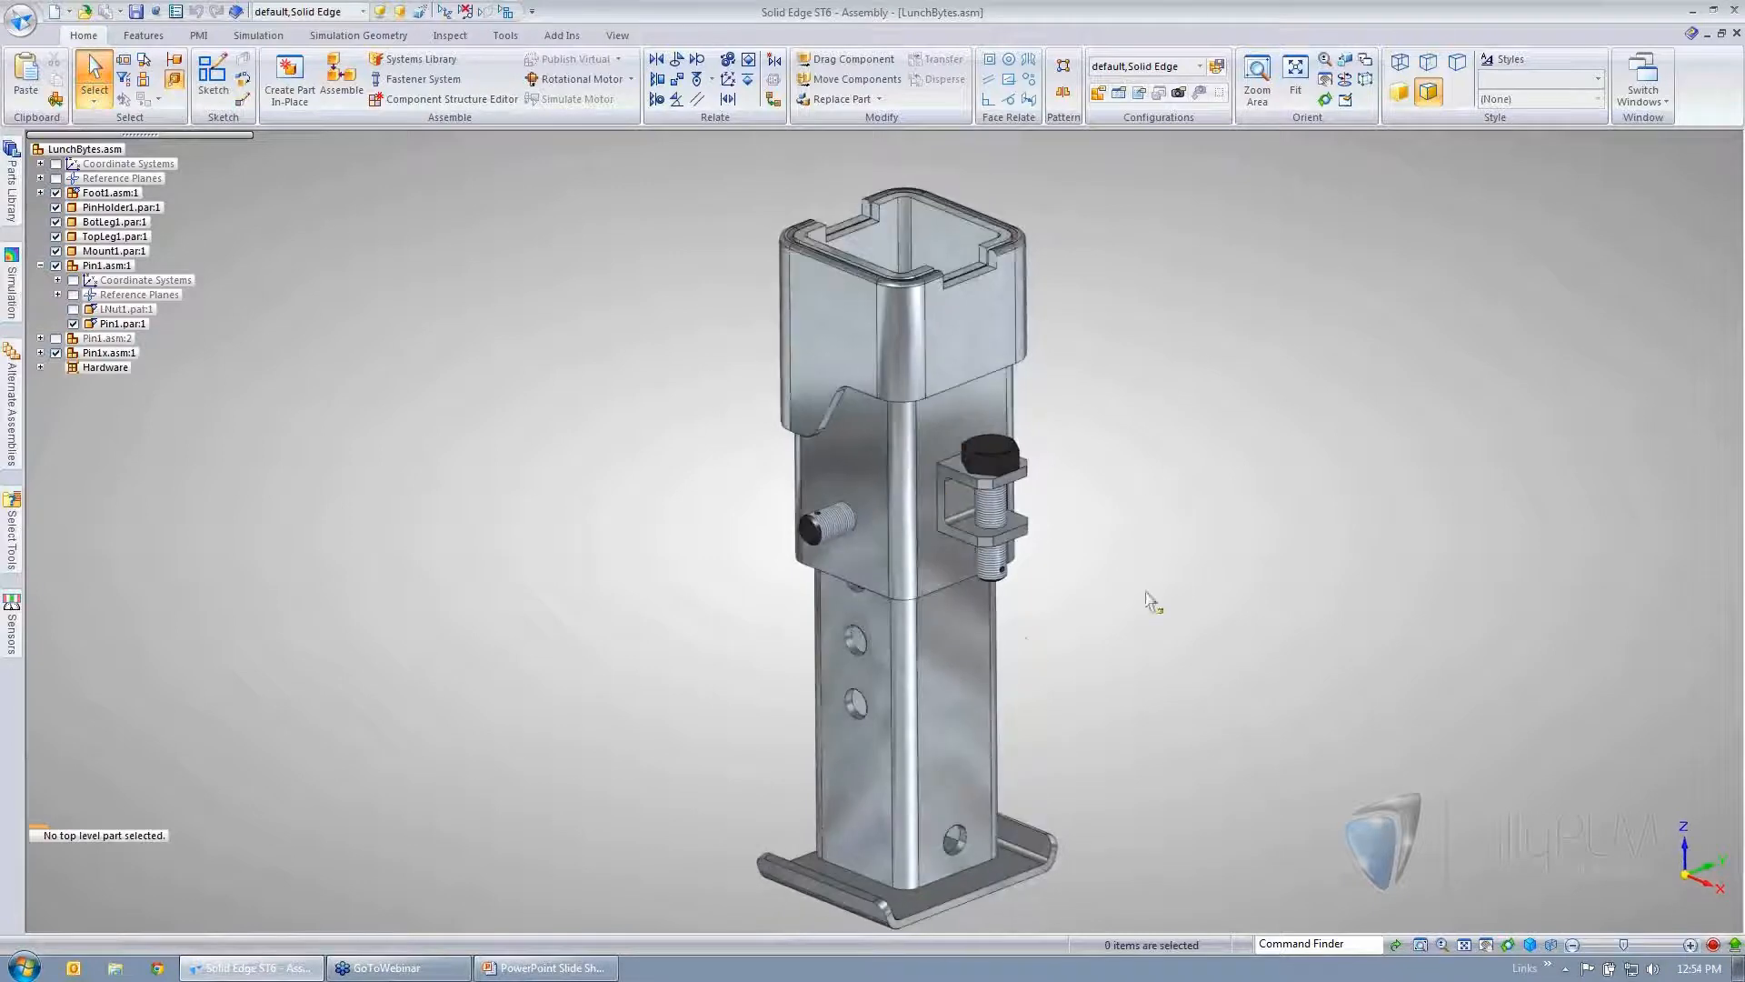
{"action": "middle_click_drag", "start_coordinate": [800, 487], "coordinate": [518, 546]}
- Show all components of the assembly again
{"action": "right_click", "coordinate": [414, 388]}
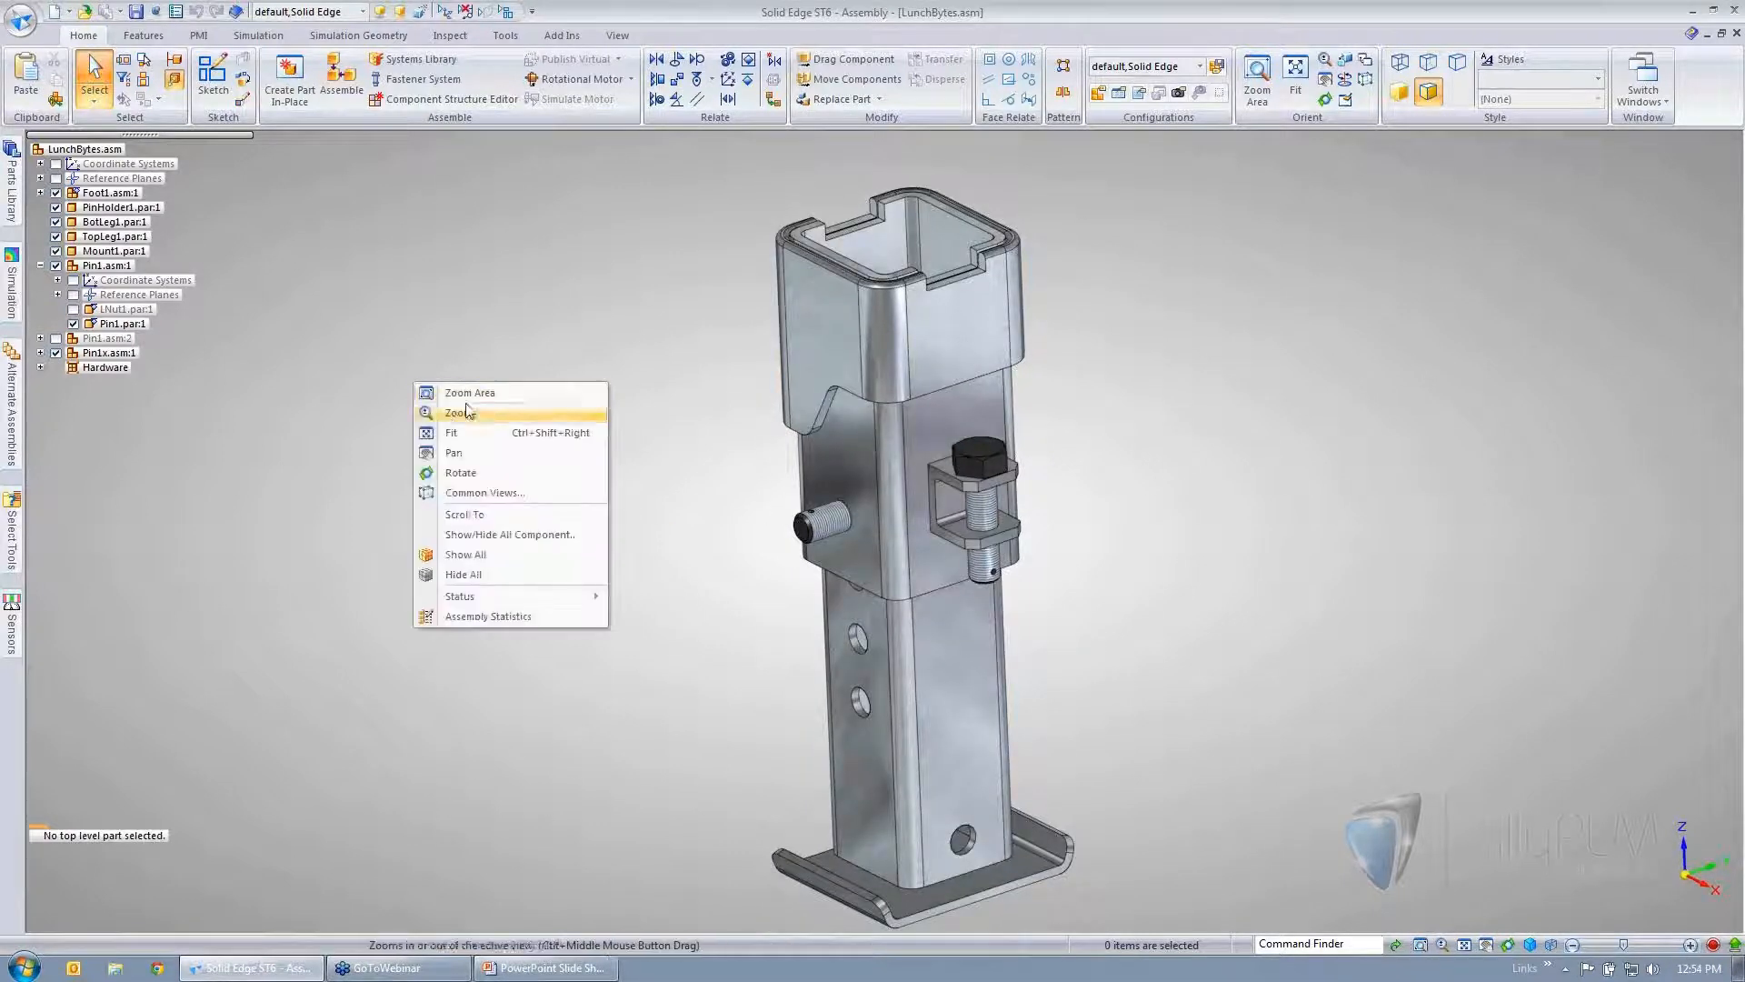
{"action": "left_click", "coordinate": [457, 552]}
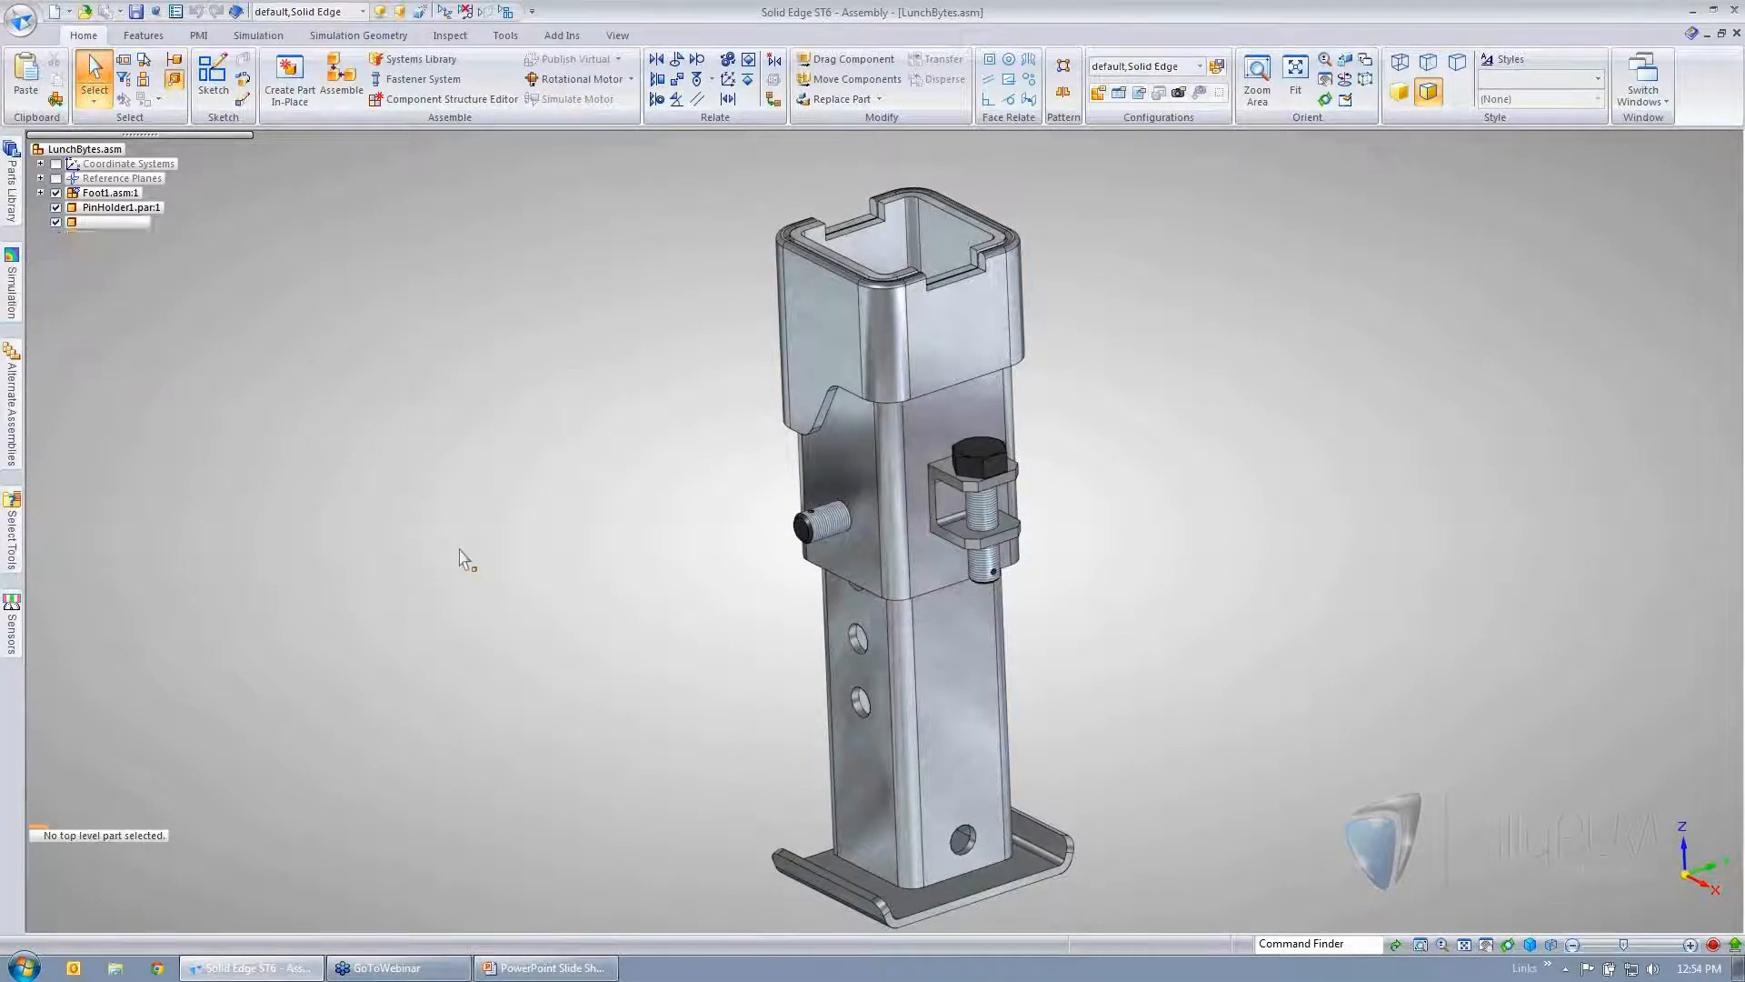
{"action": "scroll", "coordinate": [390, 393], "scroll_direction": "up", "scroll_amount": 3}
{"action": "middle_click_drag", "start_coordinate": [384, 379], "coordinate": [238, 199]}
{"action": "middle_click_drag", "start_coordinate": [307, 280], "coordinate": [282, 273]}
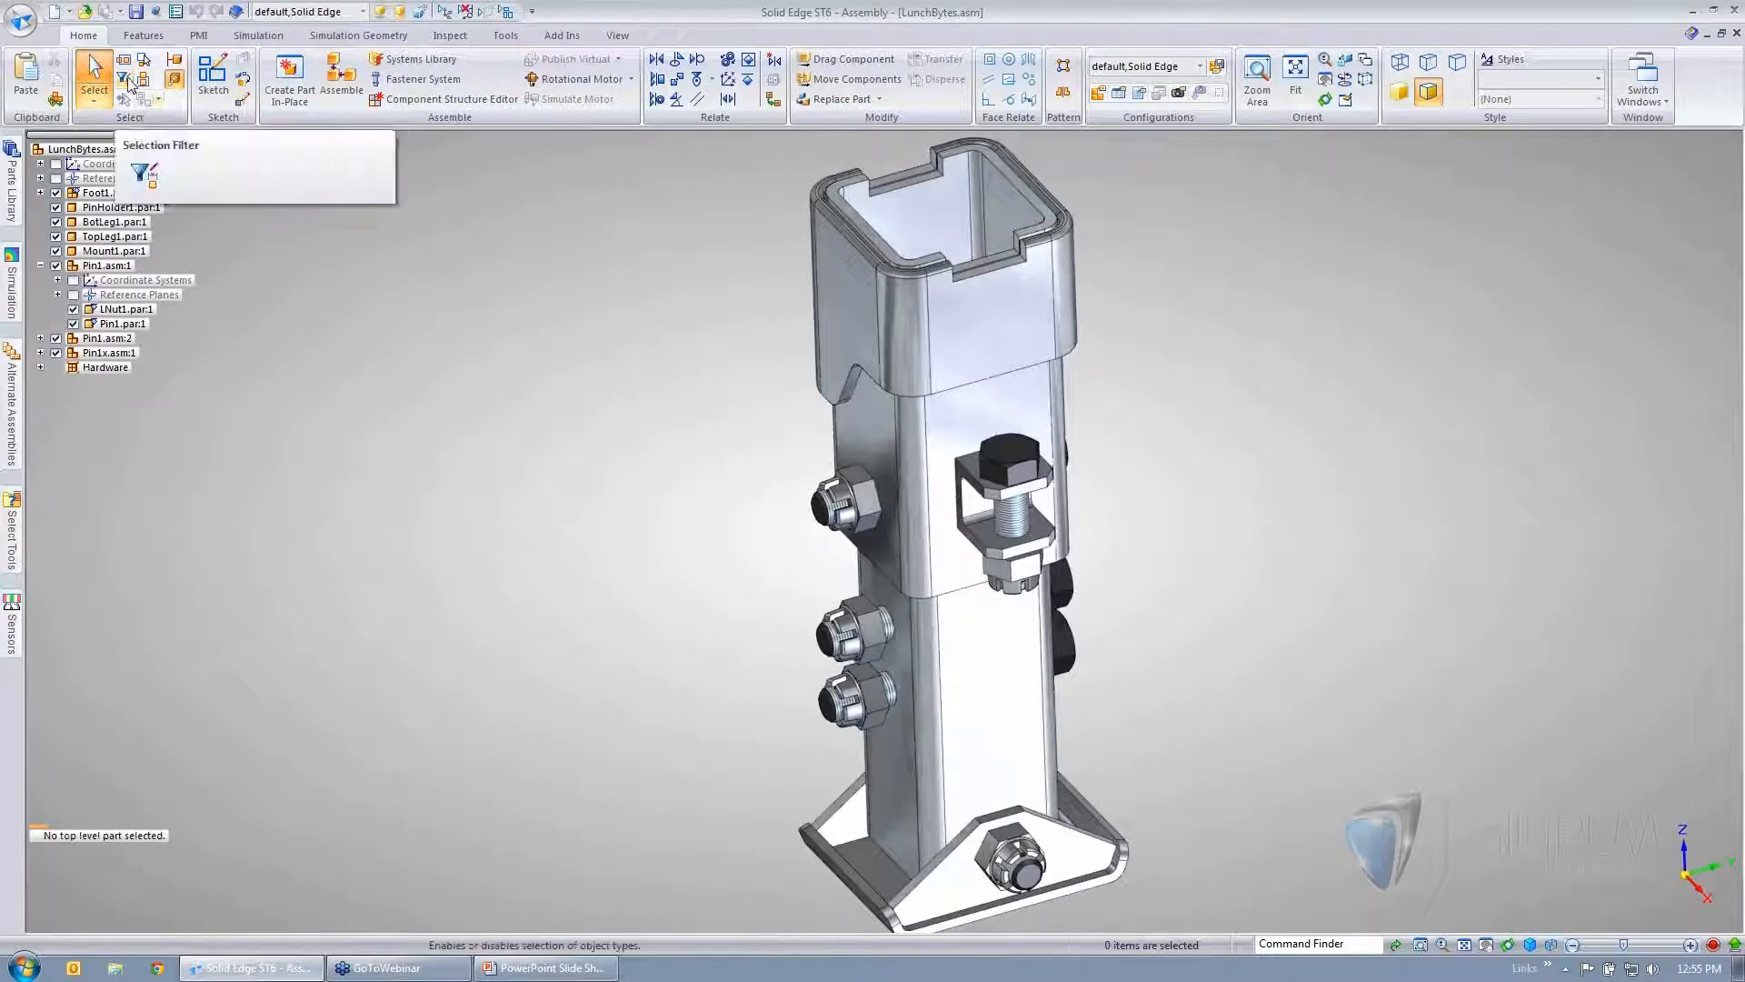
- Select the LNut1 nut in Pin1.asm:1, extend the selection to all identical parts, and clear the selection
{"action": "left_click", "coordinate": [877, 514]}
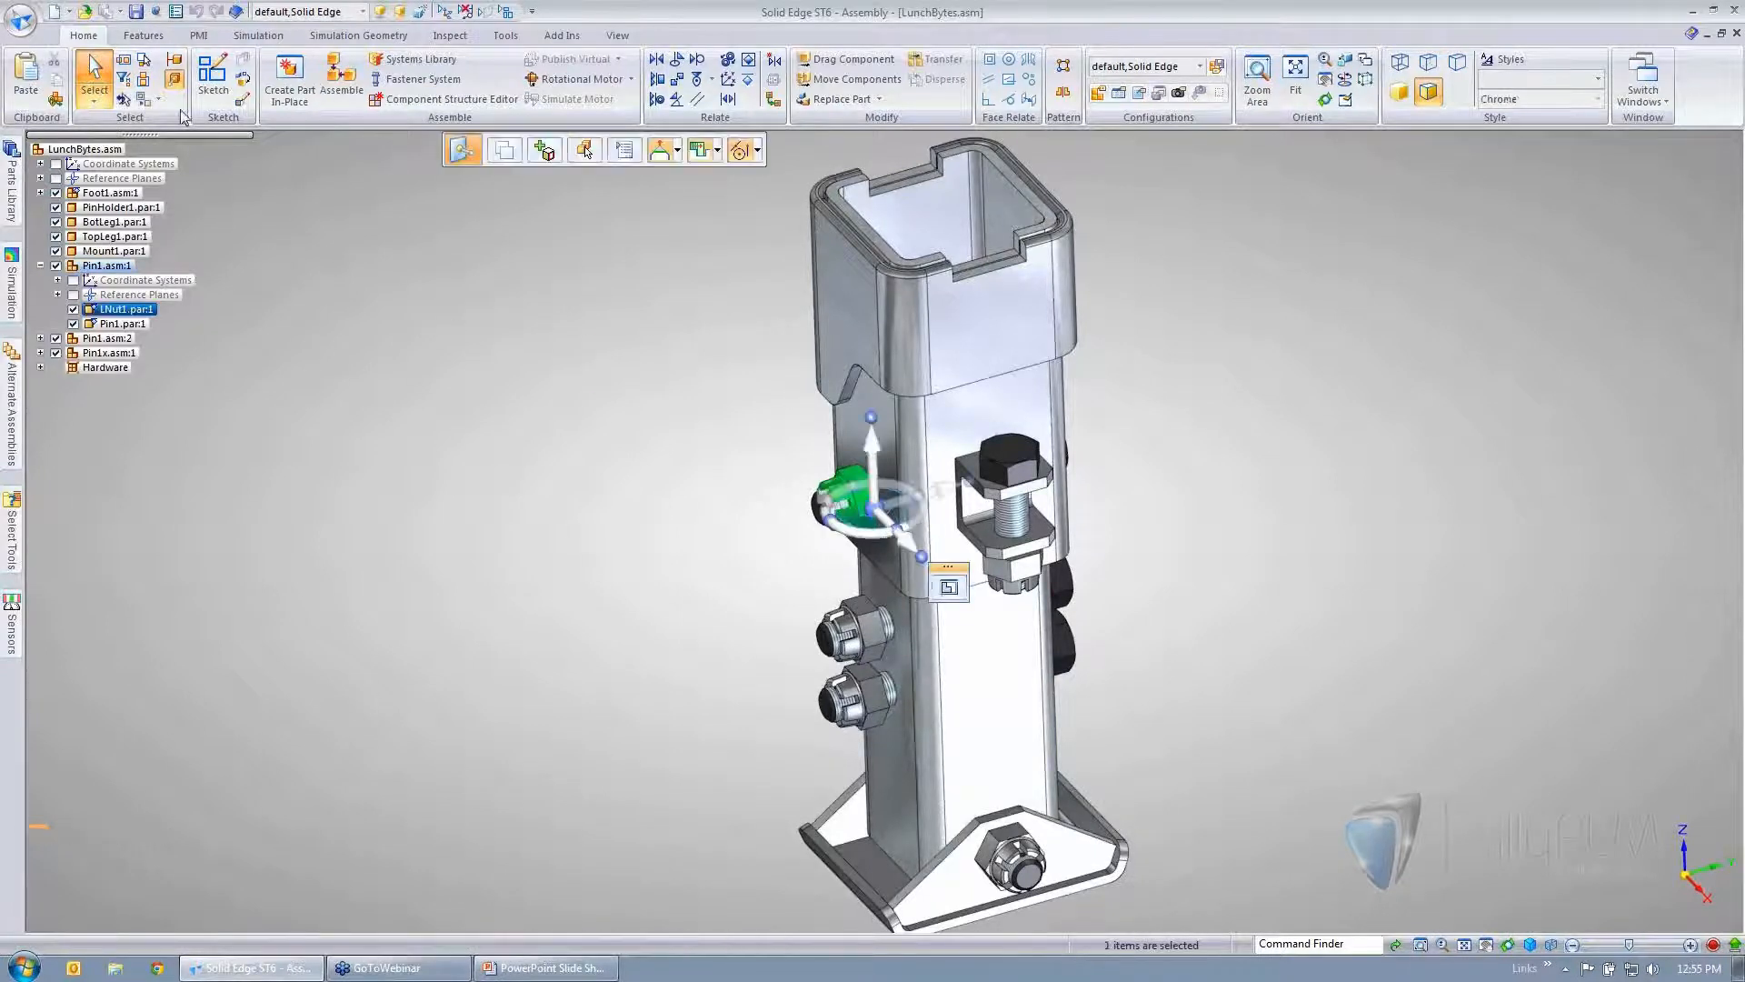
{"action": "left_click", "coordinate": [159, 99]}
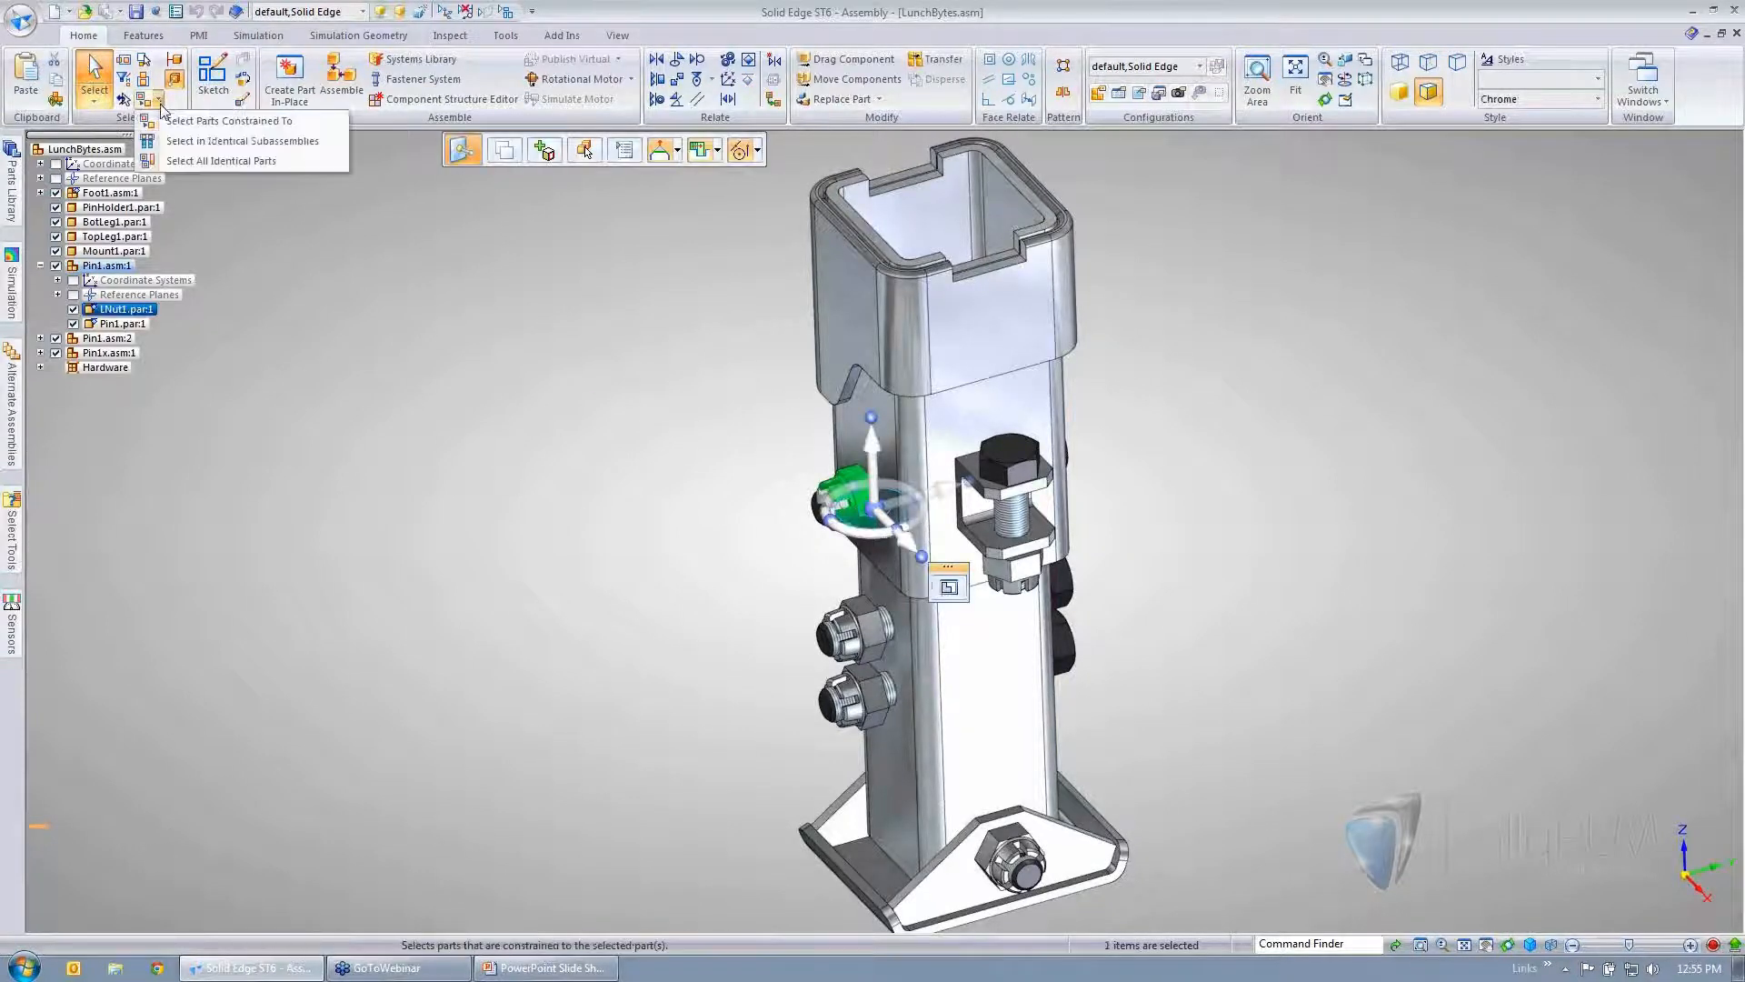
{"action": "left_click", "coordinate": [217, 162]}
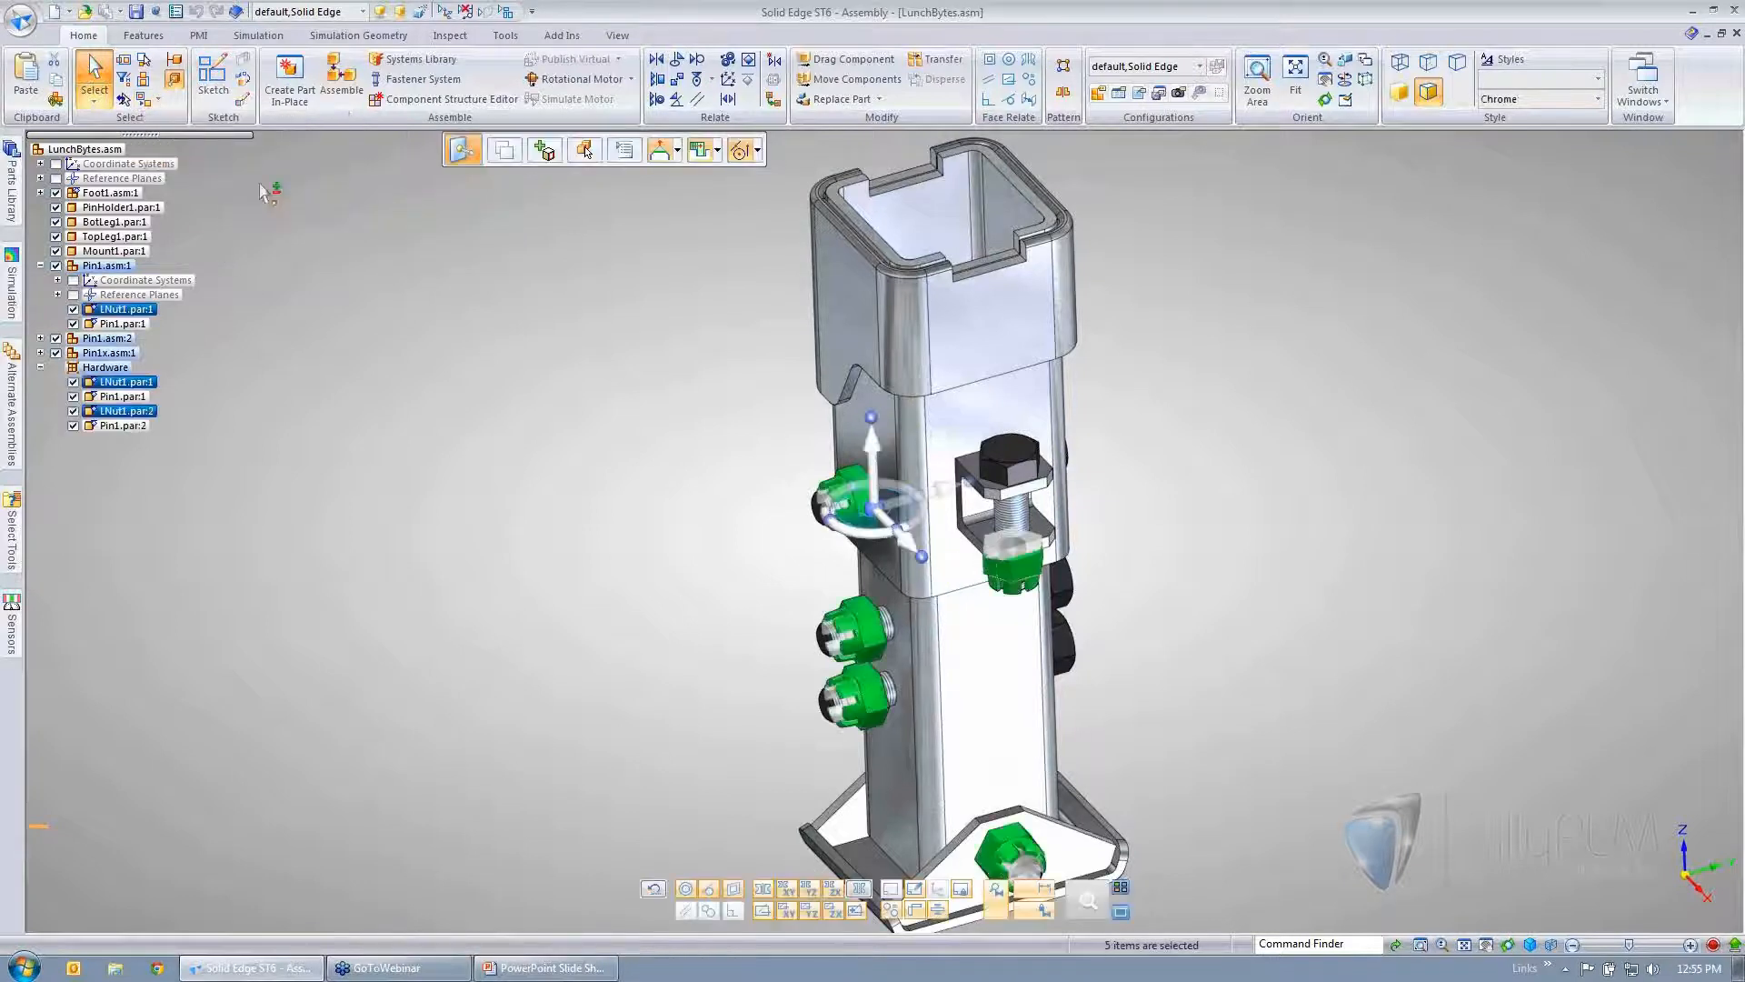
{"action": "scroll", "coordinate": [812, 503], "scroll_direction": "down", "scroll_amount": 2}
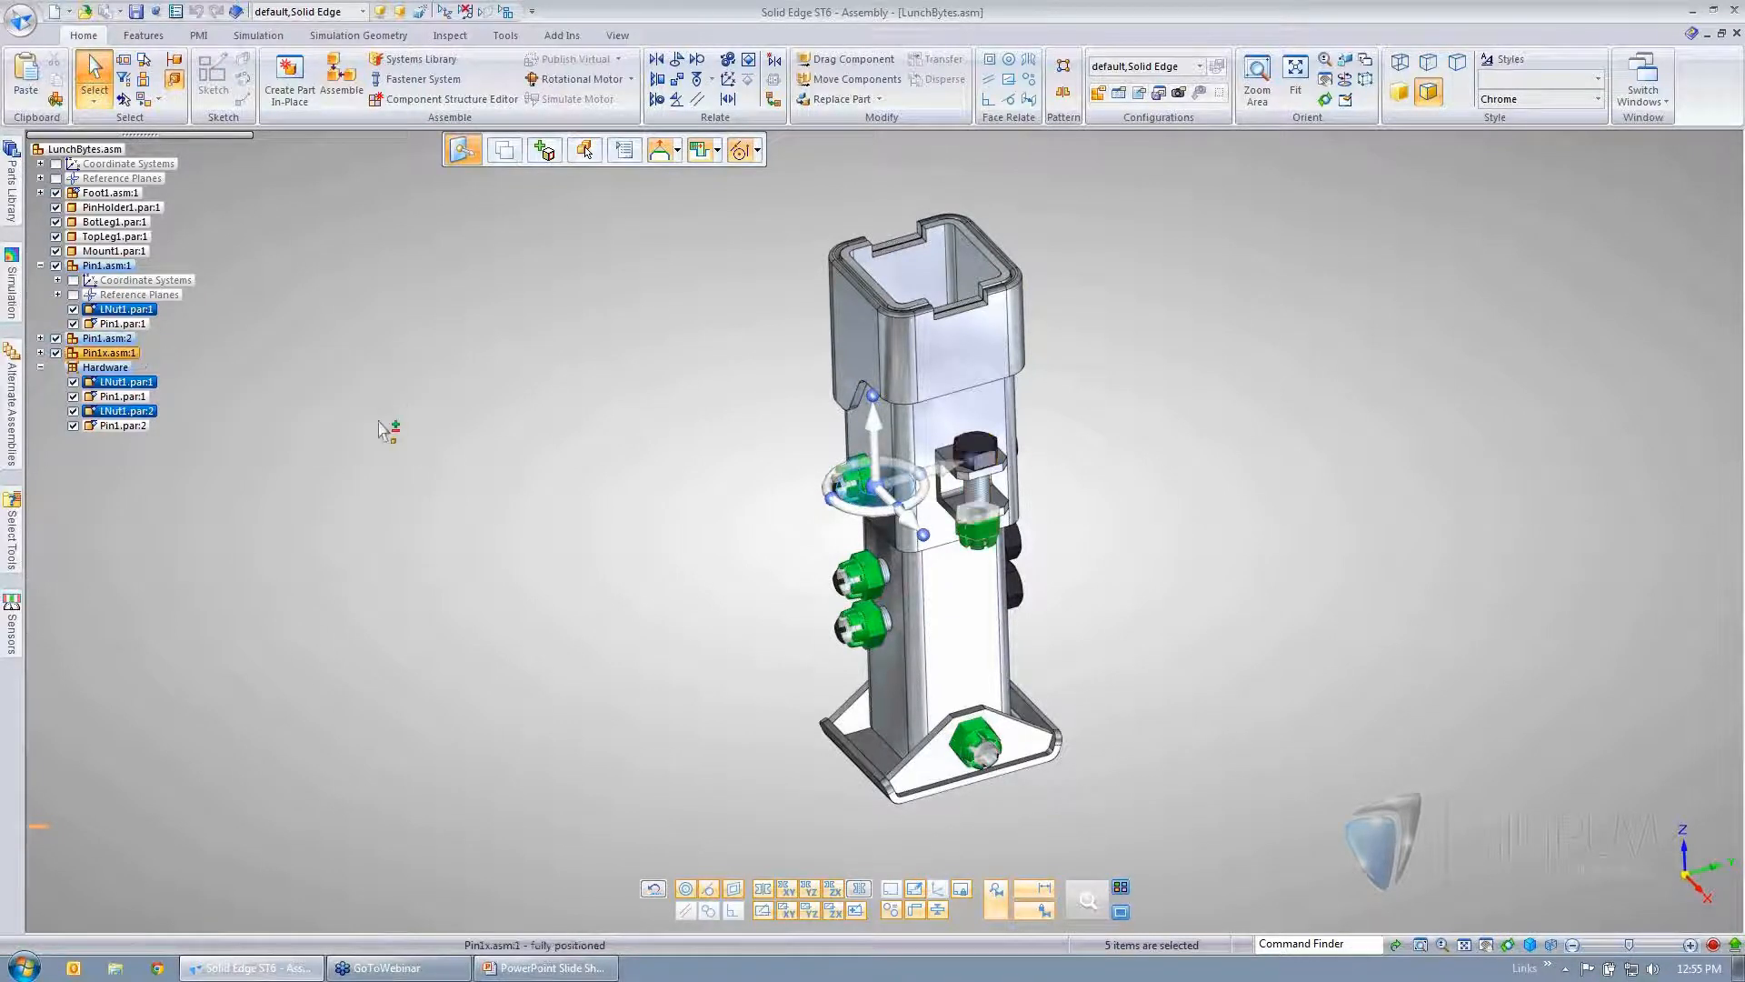
{"action": "left_click", "coordinate": [581, 478]}
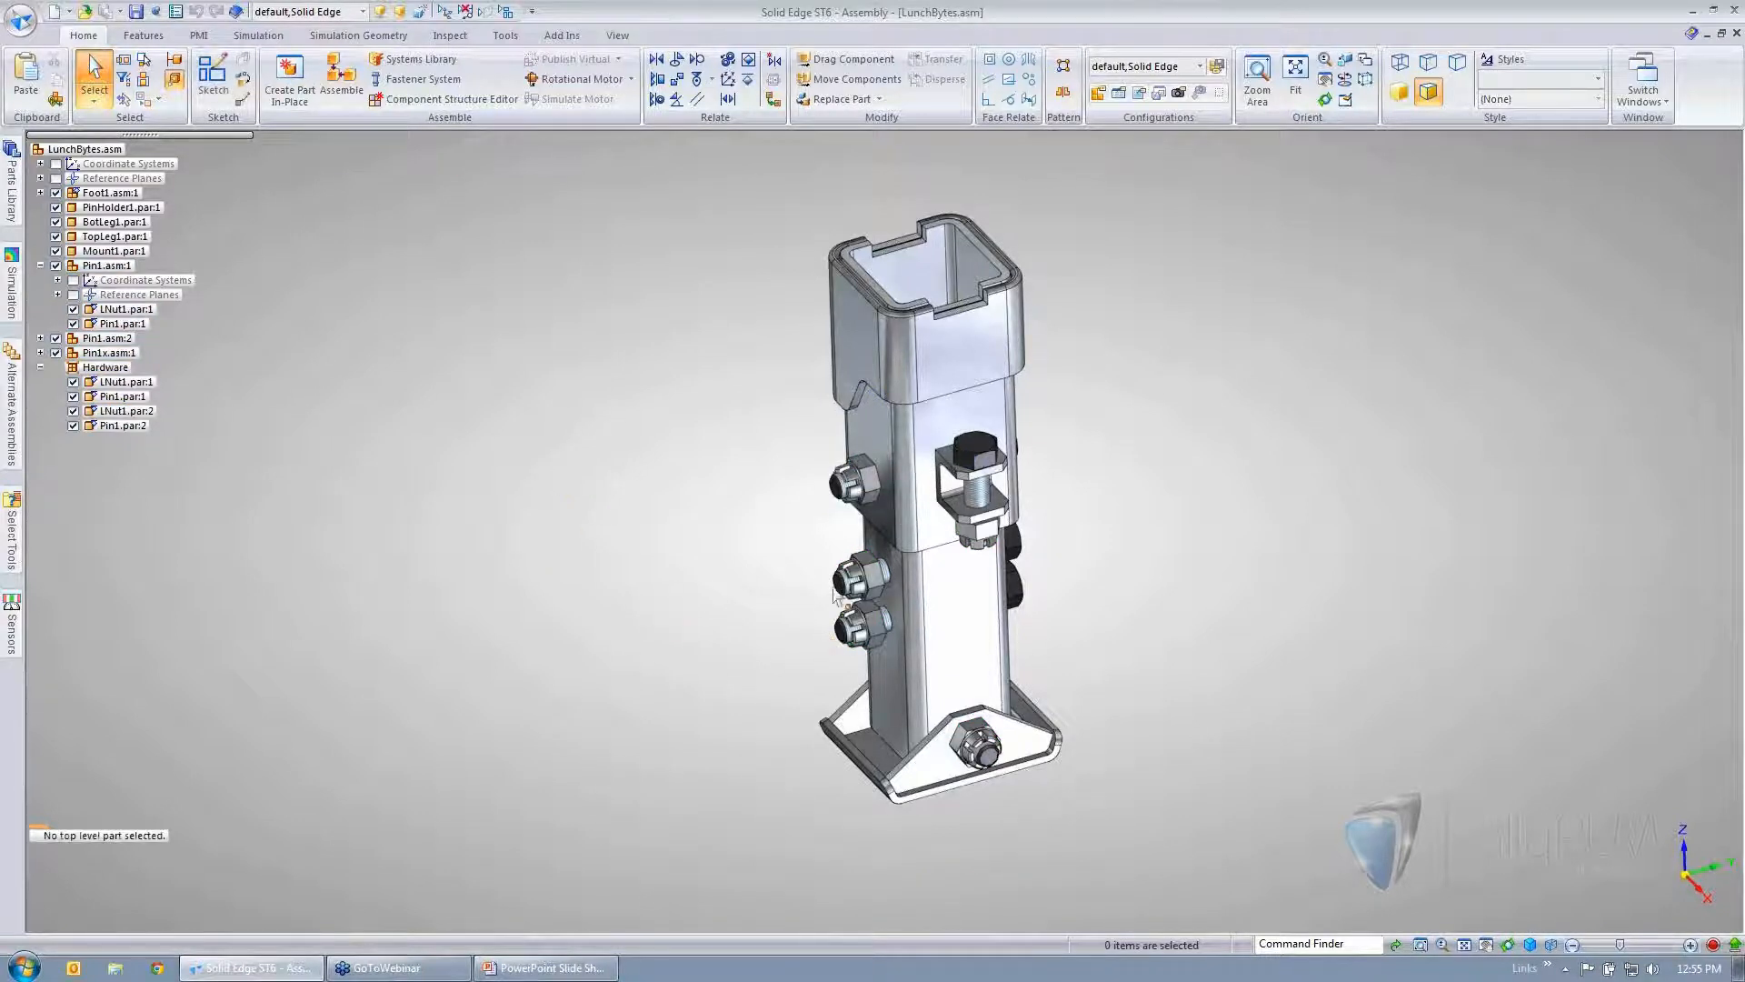
- Select the LNut1 nut in Pin1.asm:1 and extend the selection with Select in Identical Subassemblies
{"action": "left_click", "coordinate": [865, 491]}
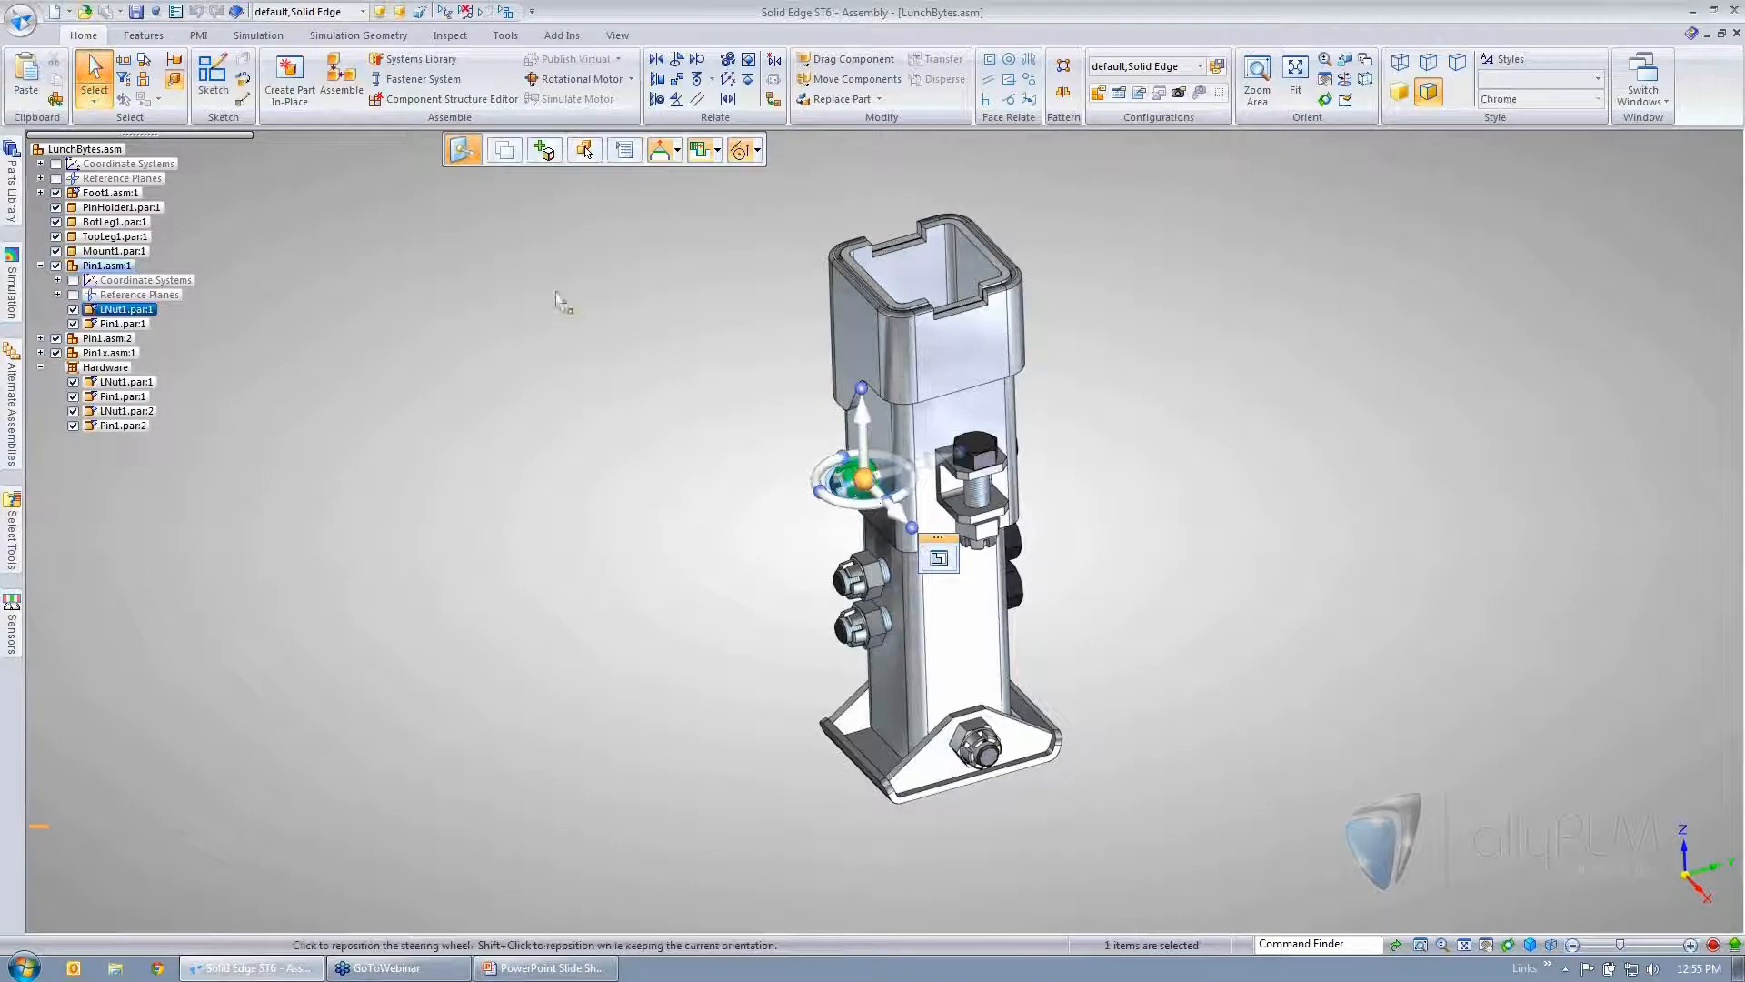
{"action": "left_click", "coordinate": [159, 99]}
{"action": "left_click", "coordinate": [175, 143]}
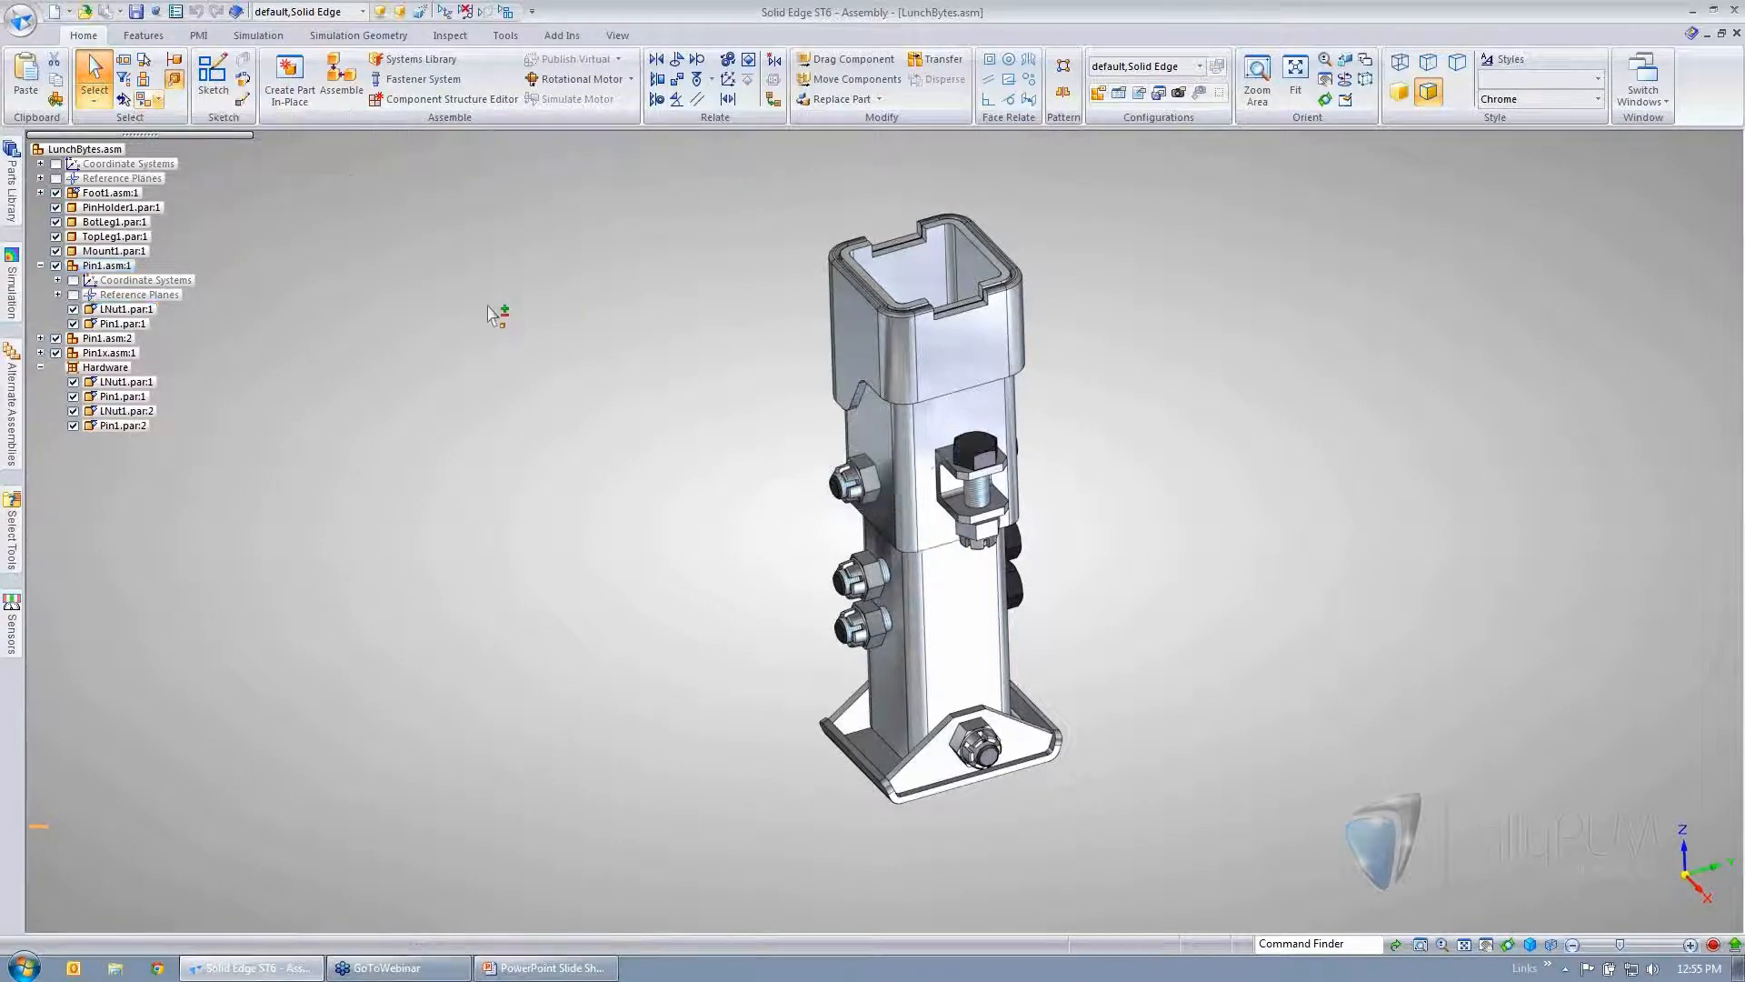
{"action": "middle_click_drag", "start_coordinate": [757, 584], "coordinate": [981, 600]}
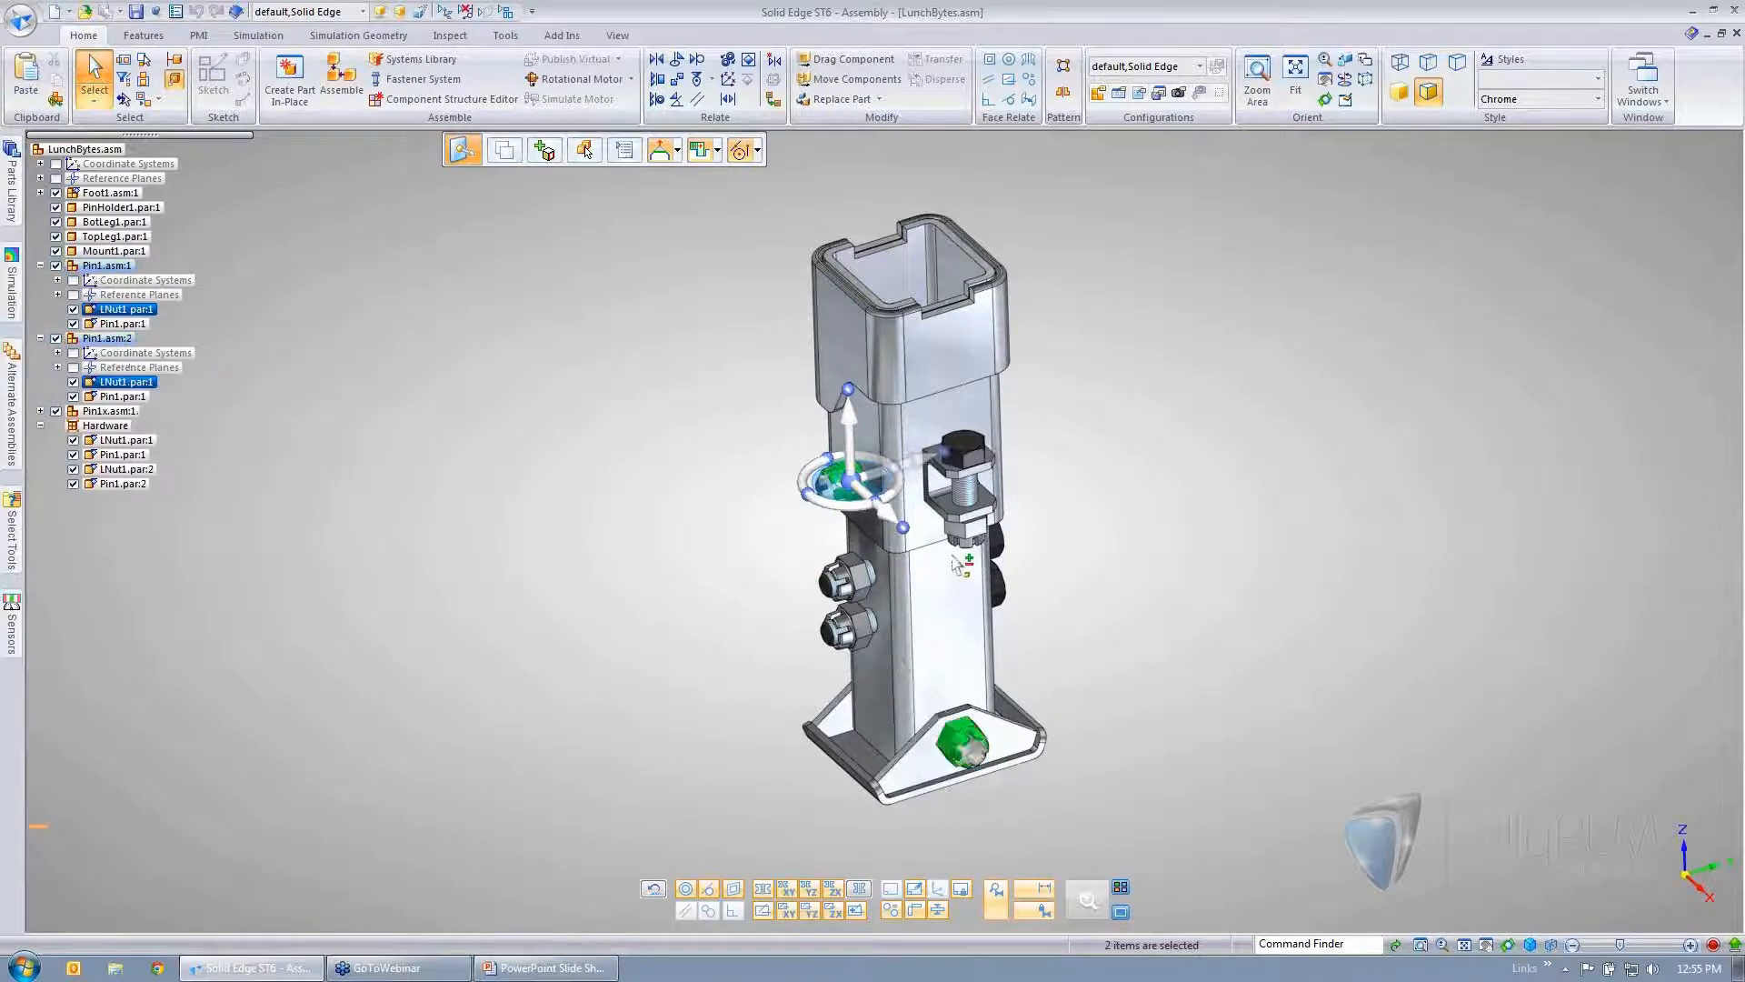
{"action": "right_click", "coordinate": [696, 543]}
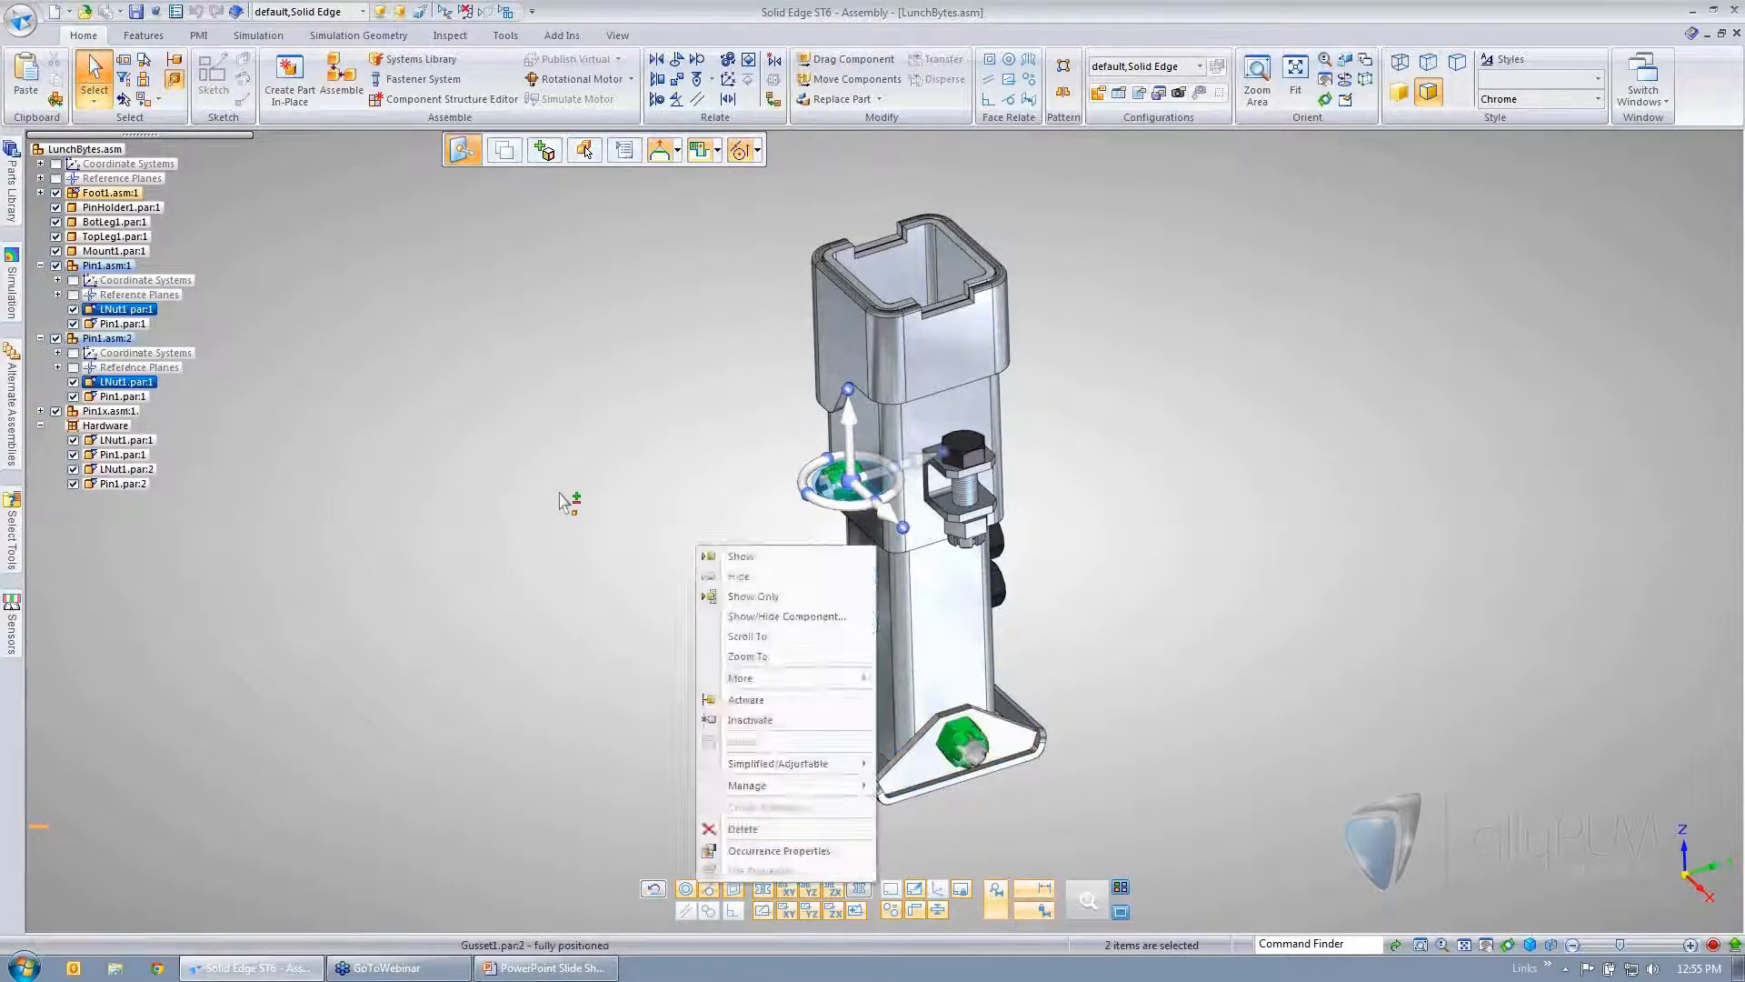
- Select the first LNut1 nut in the Hardware group, try Select in Identical Subassemblies on it, and clear the selection
{"action": "left_click", "coordinate": [558, 492]}
{"action": "left_click", "coordinate": [558, 493]}
{"action": "left_click", "coordinate": [868, 598]}
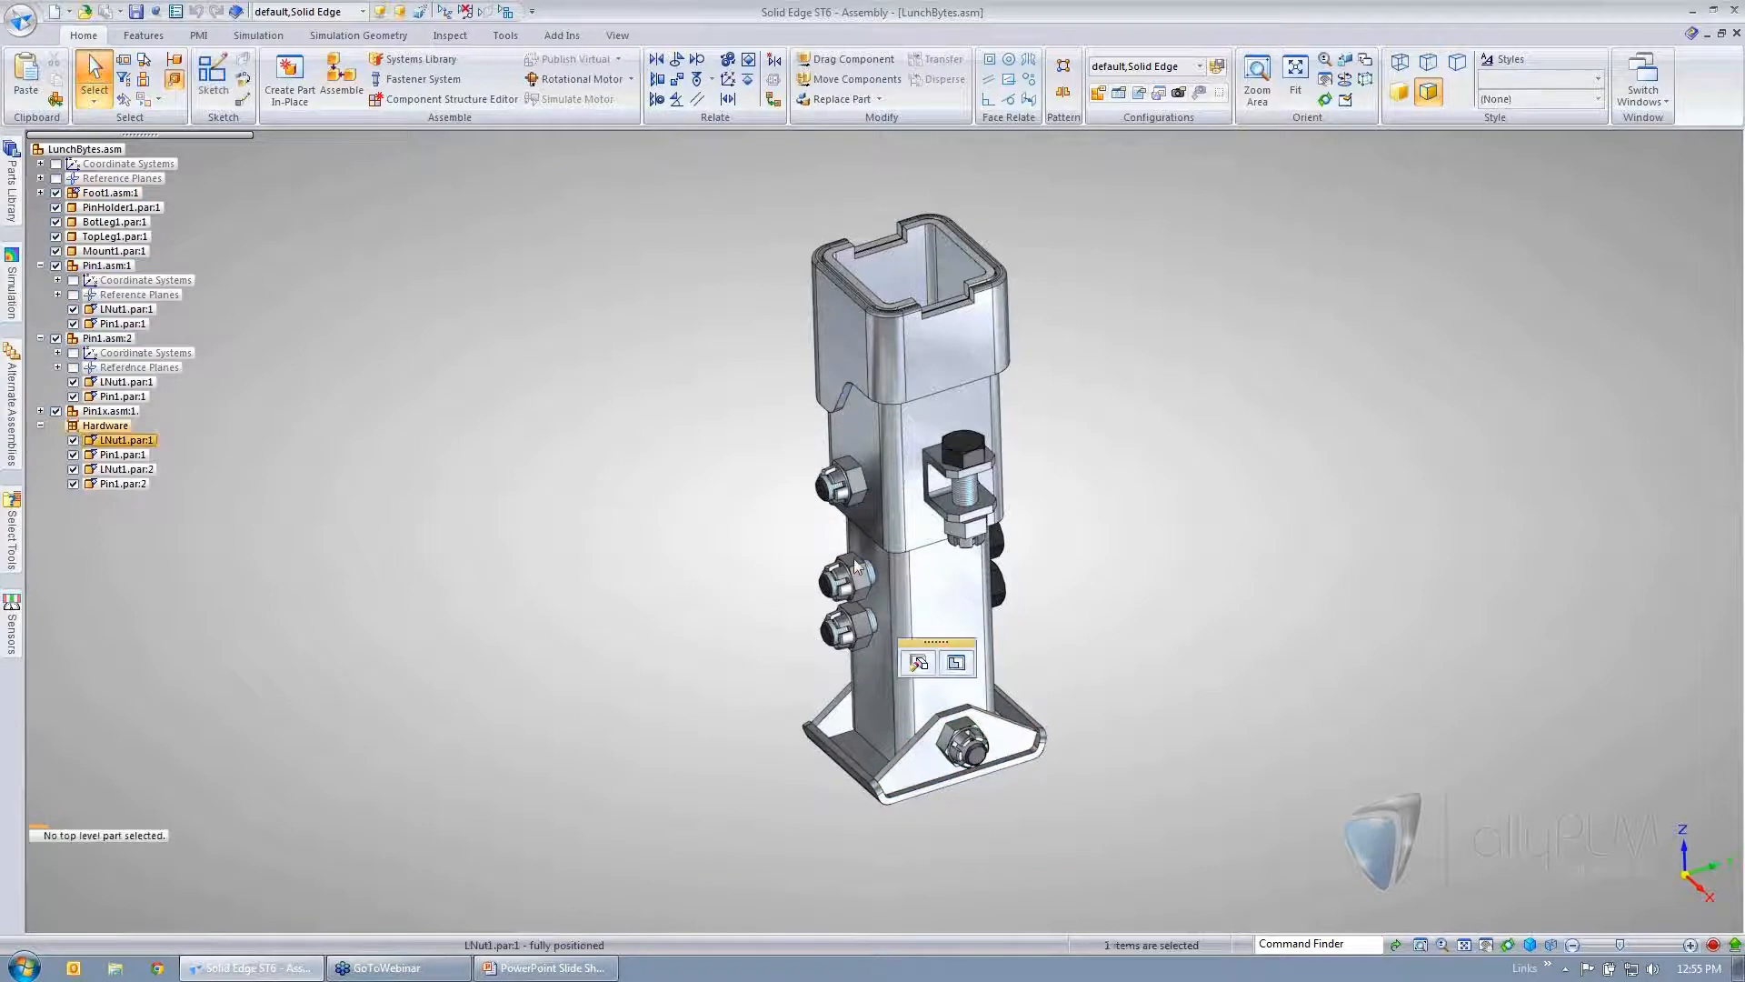
{"action": "left_click", "coordinate": [159, 102]}
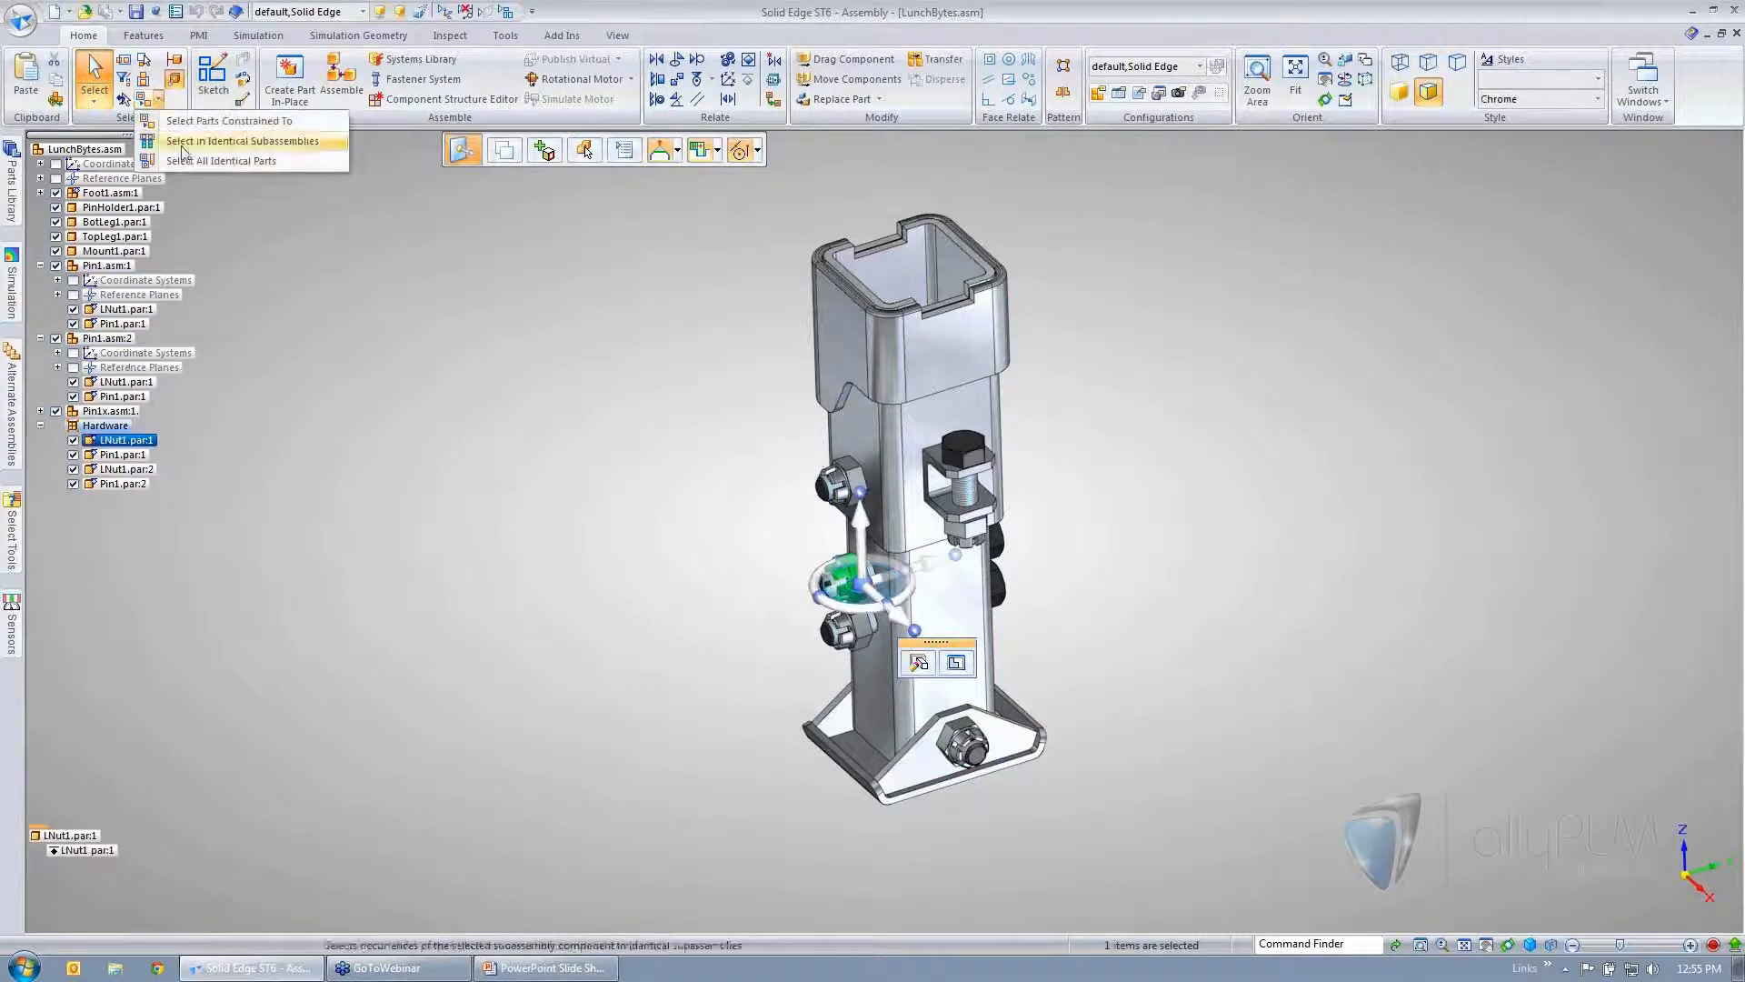
{"action": "left_click", "coordinate": [193, 145]}
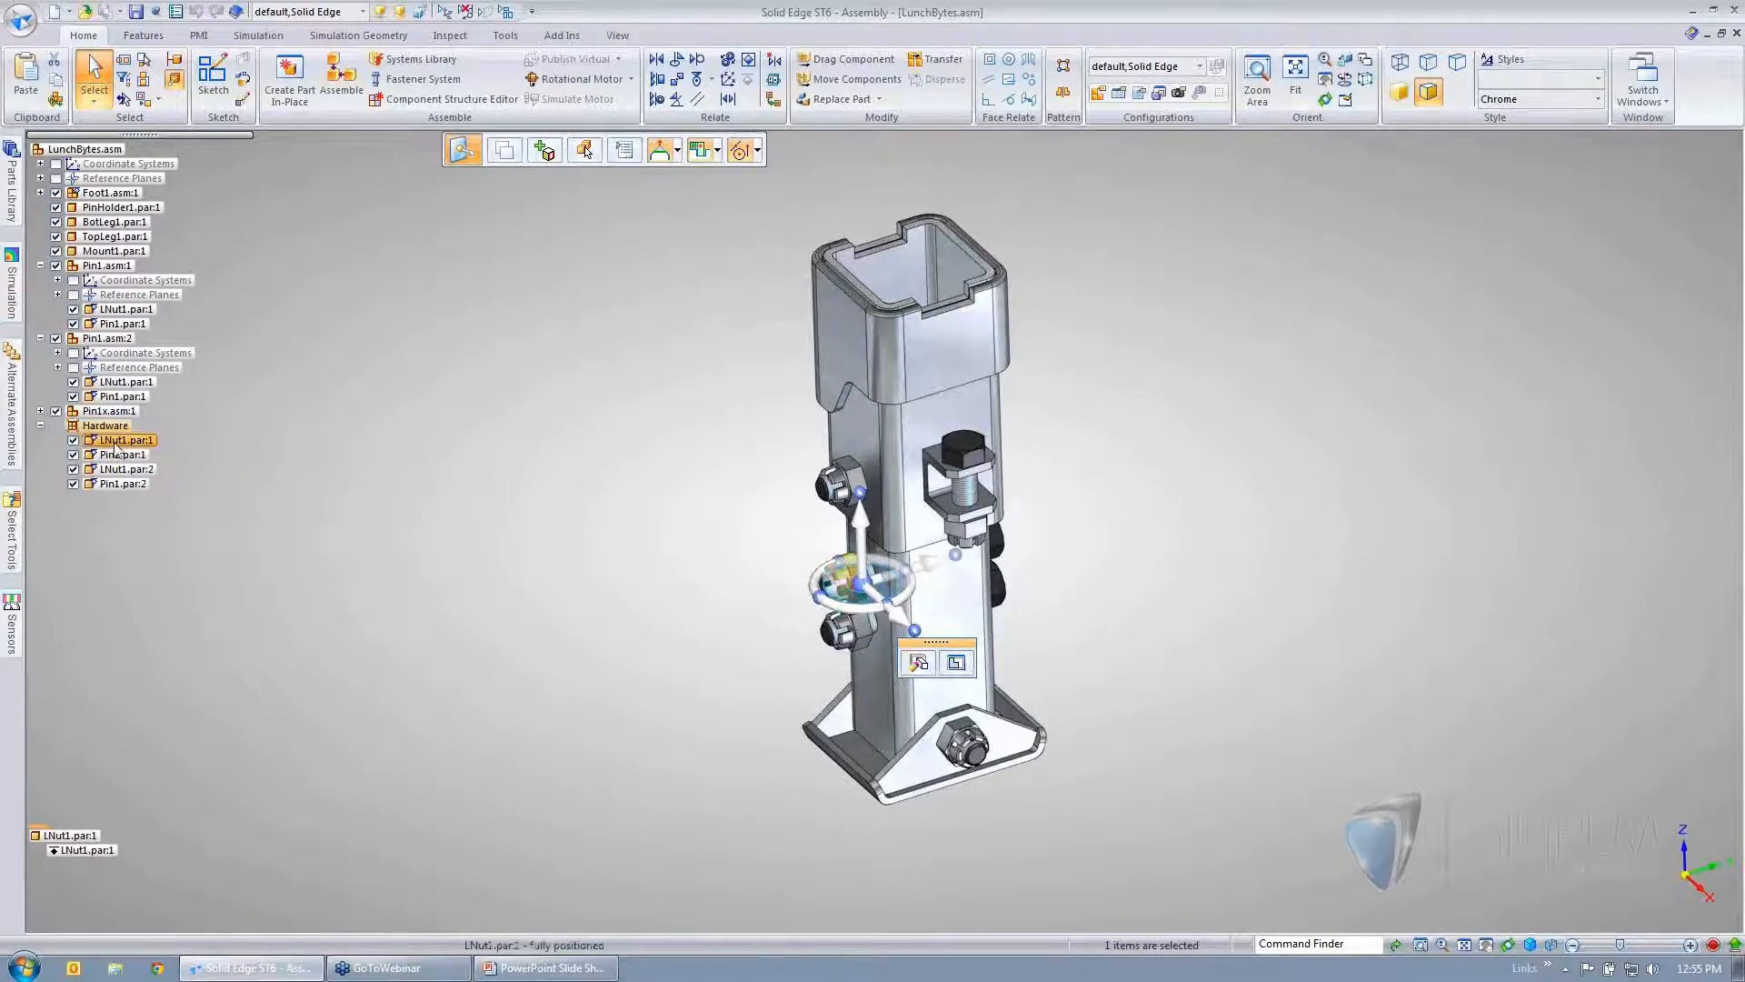
{"action": "left_click", "coordinate": [562, 575]}
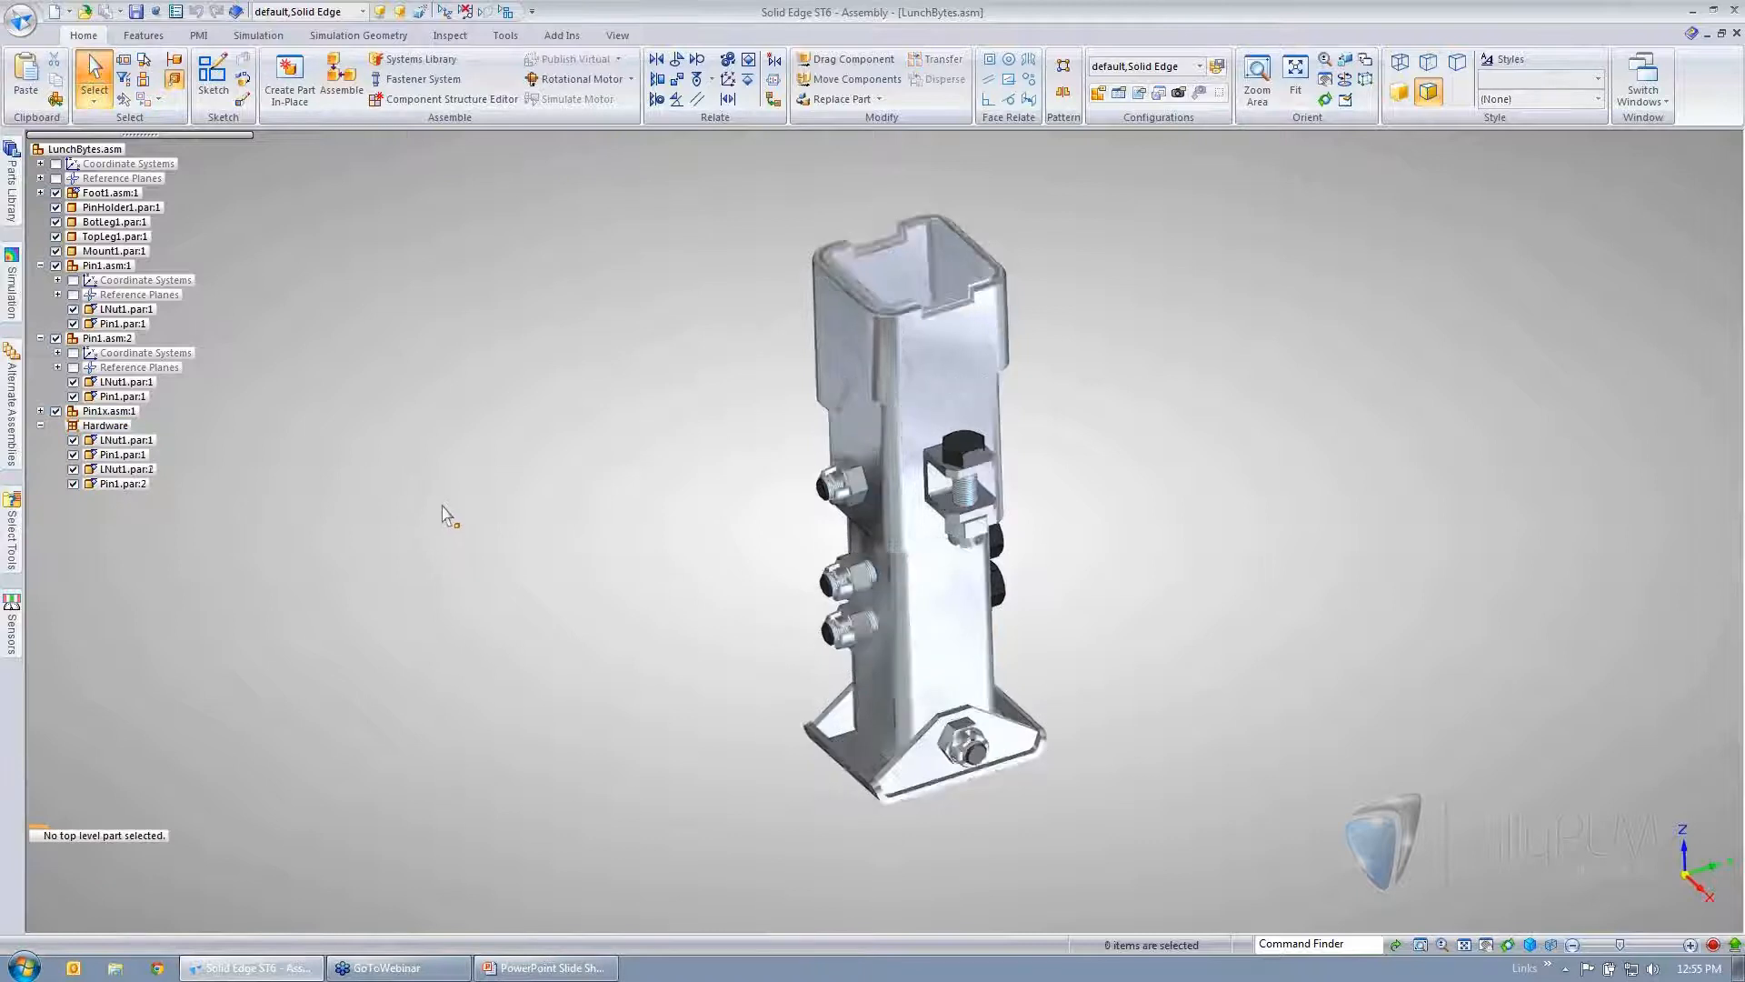
- Select the LNut1 nut in Pin1.asm:1, extend the selection with Select All Identical Parts, and clear it
{"action": "middle_click_drag", "start_coordinate": [822, 702], "coordinate": [853, 698]}
{"action": "left_click", "coordinate": [859, 489]}
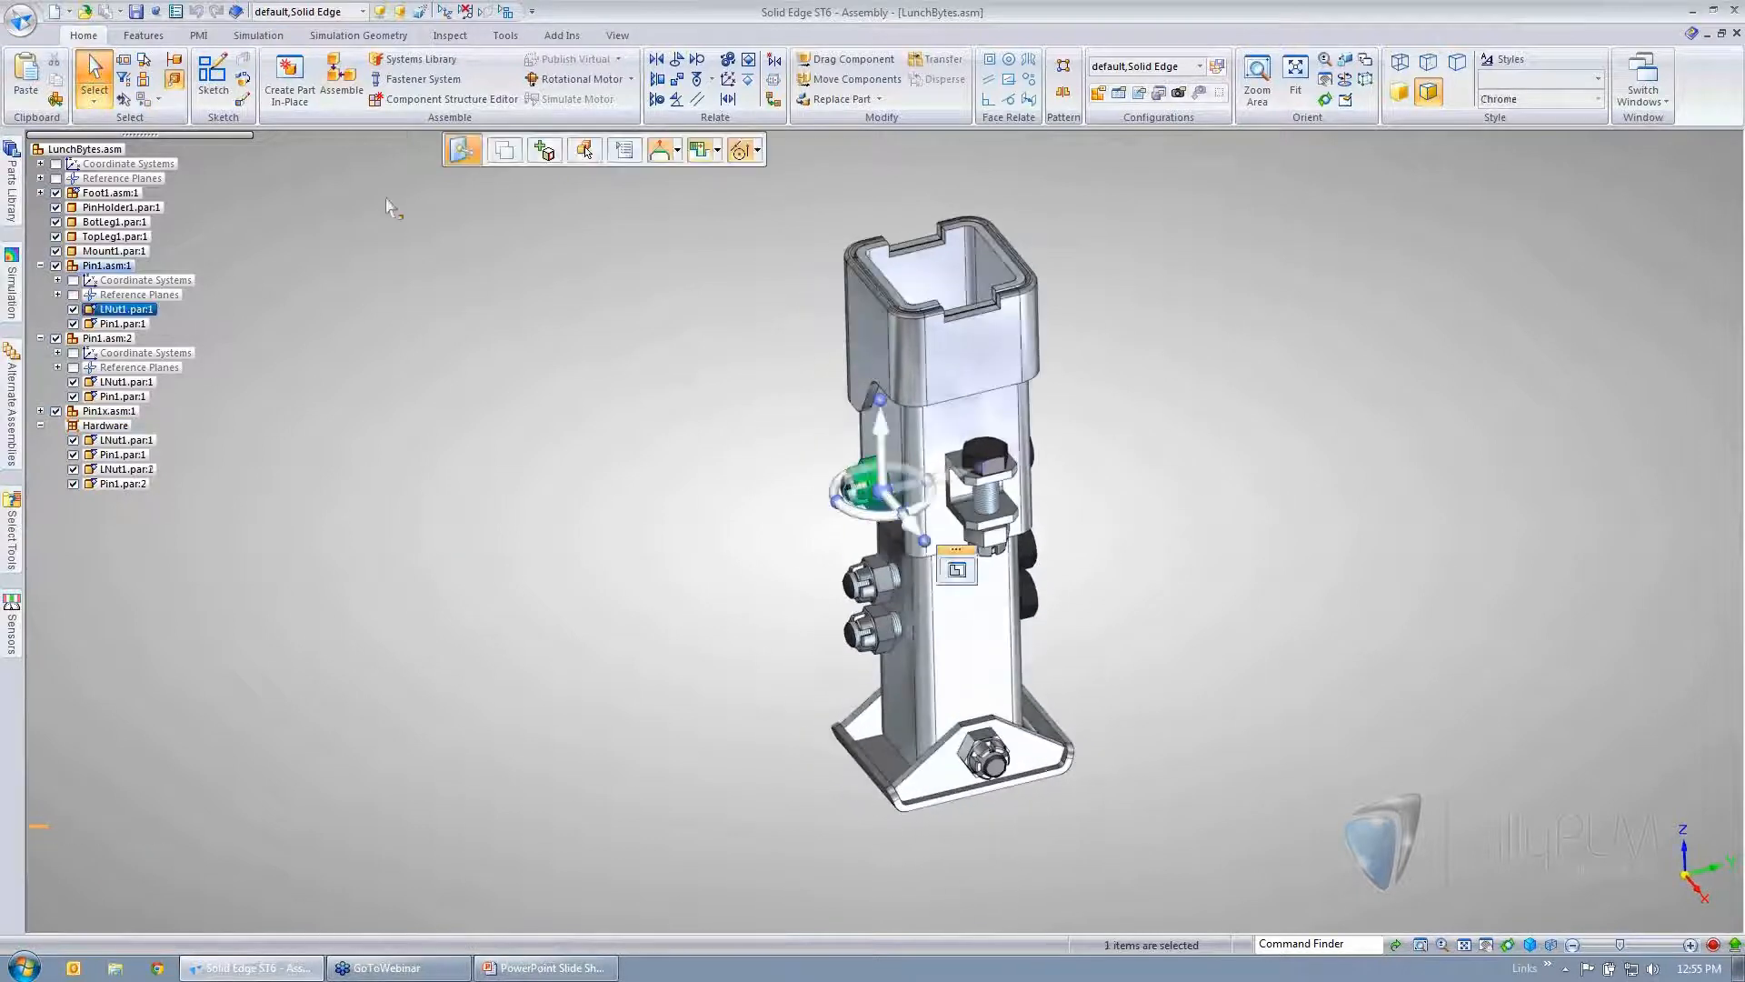
{"action": "left_click", "coordinate": [158, 99]}
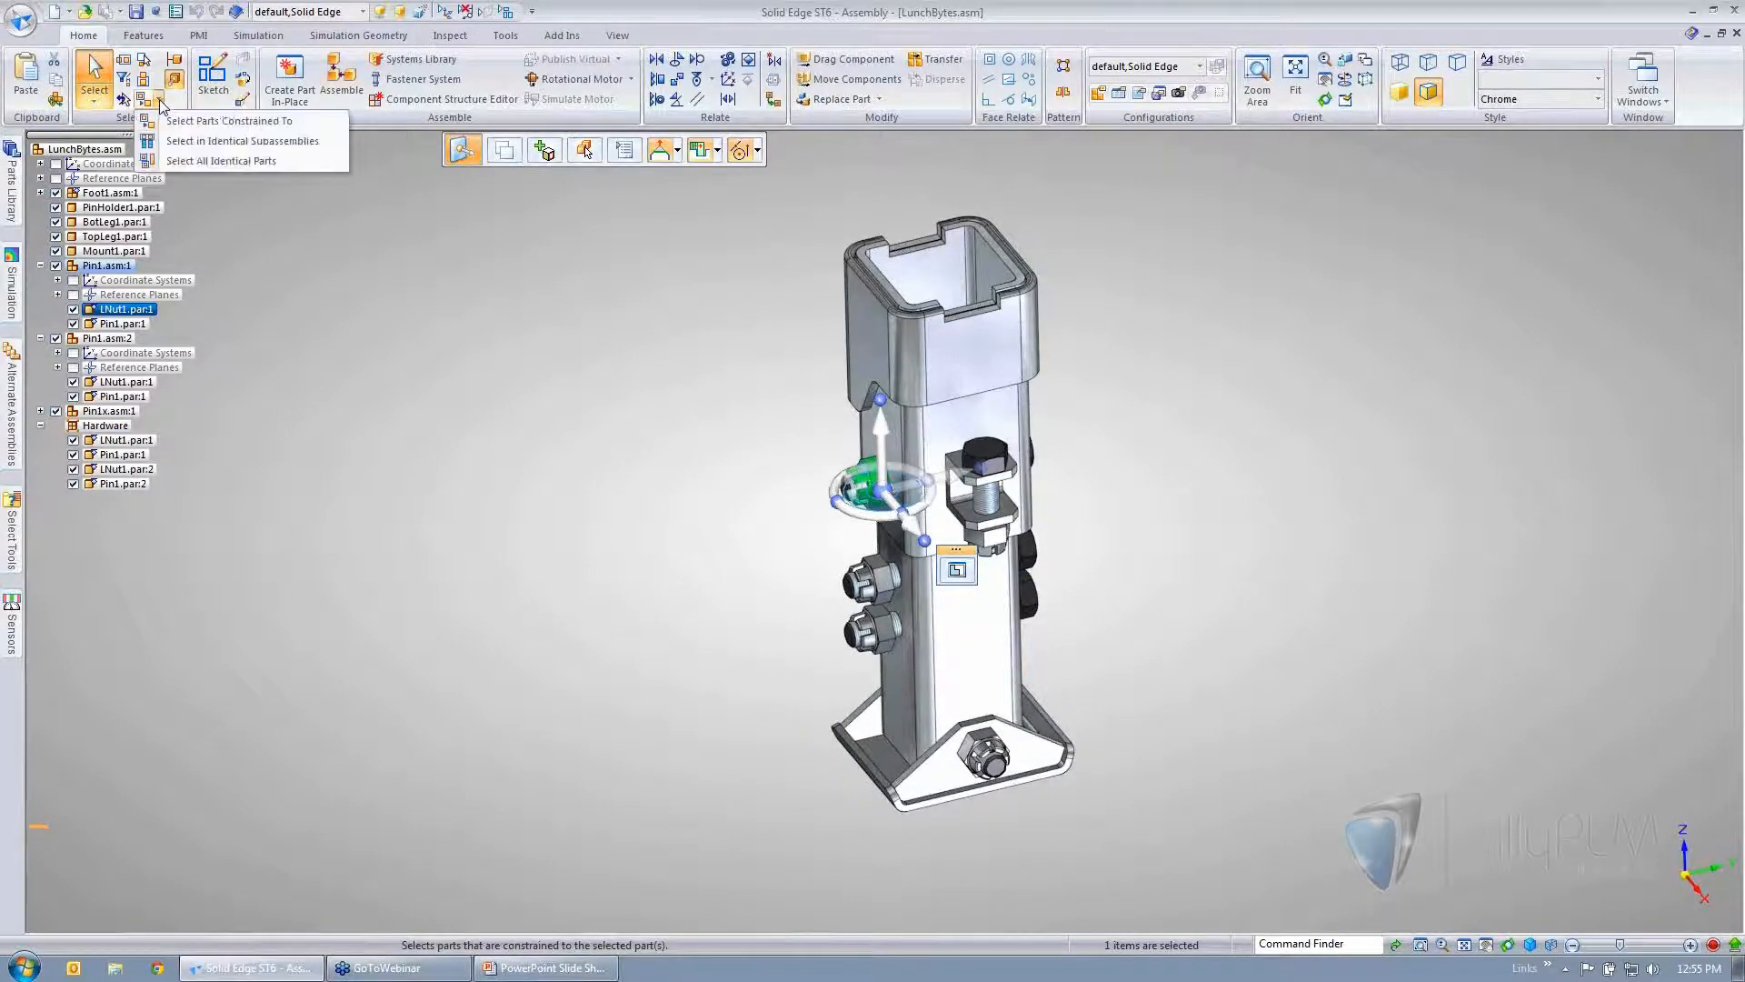
{"action": "left_click", "coordinate": [202, 160]}
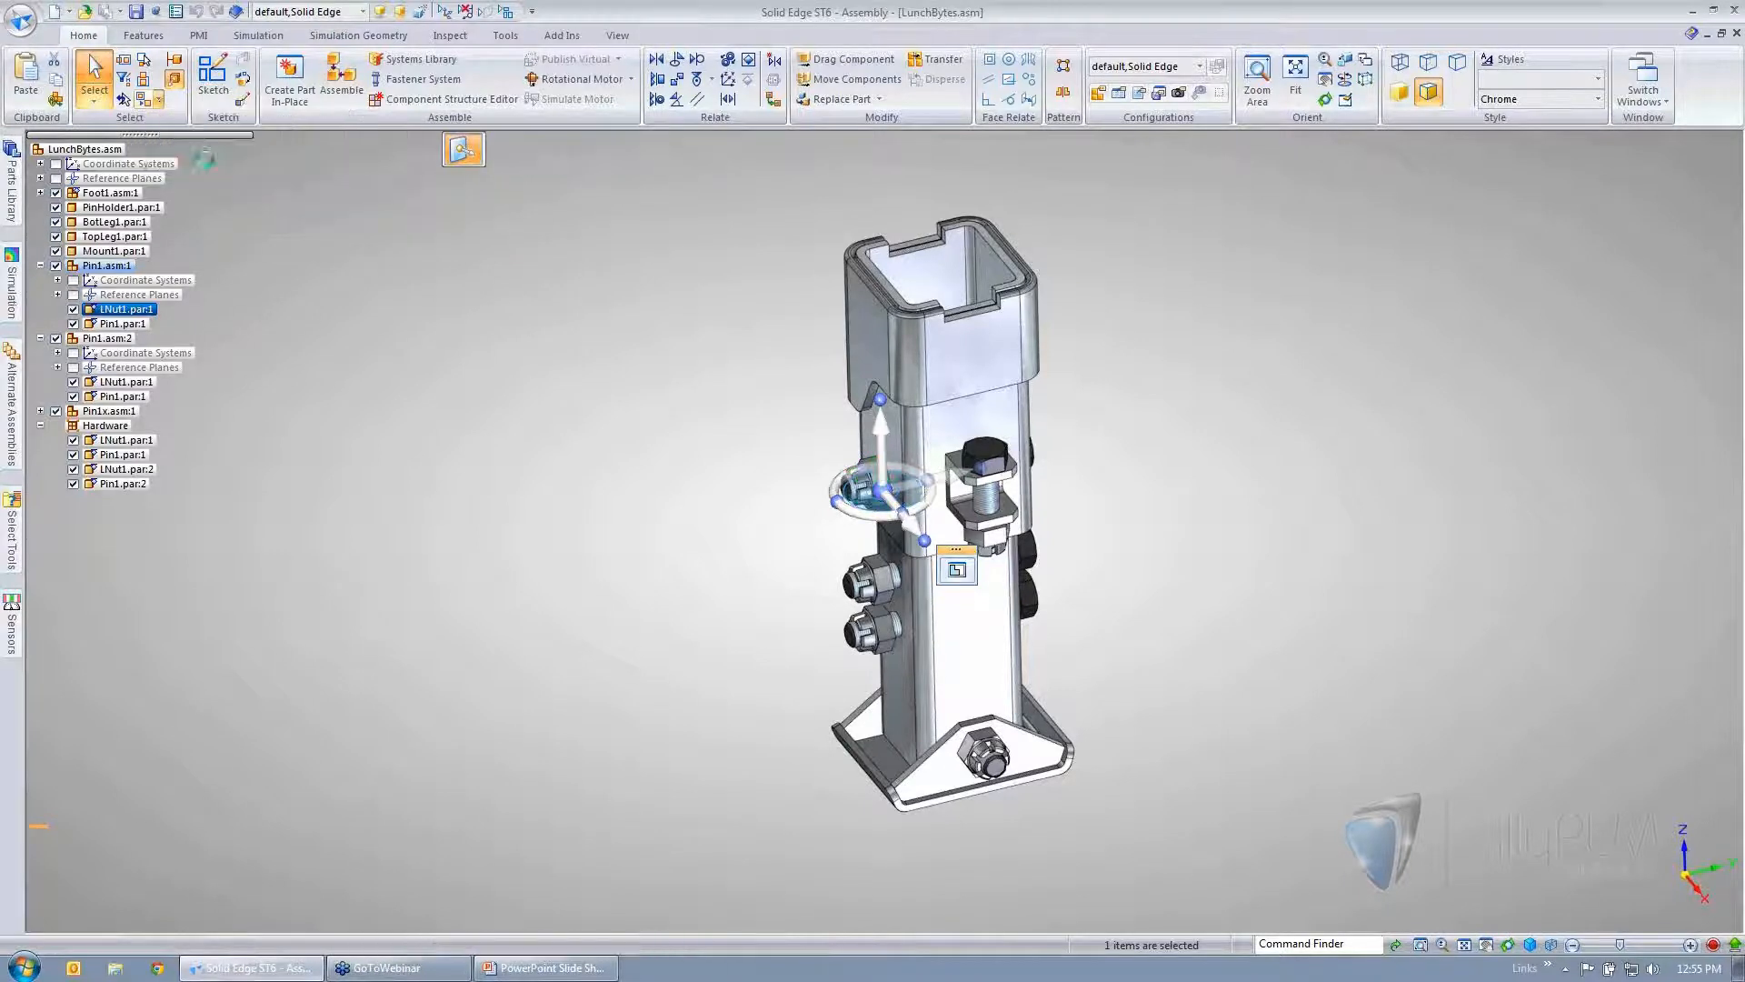
{"action": "right_click", "coordinate": [534, 494]}
{"action": "left_click", "coordinate": [536, 491]}
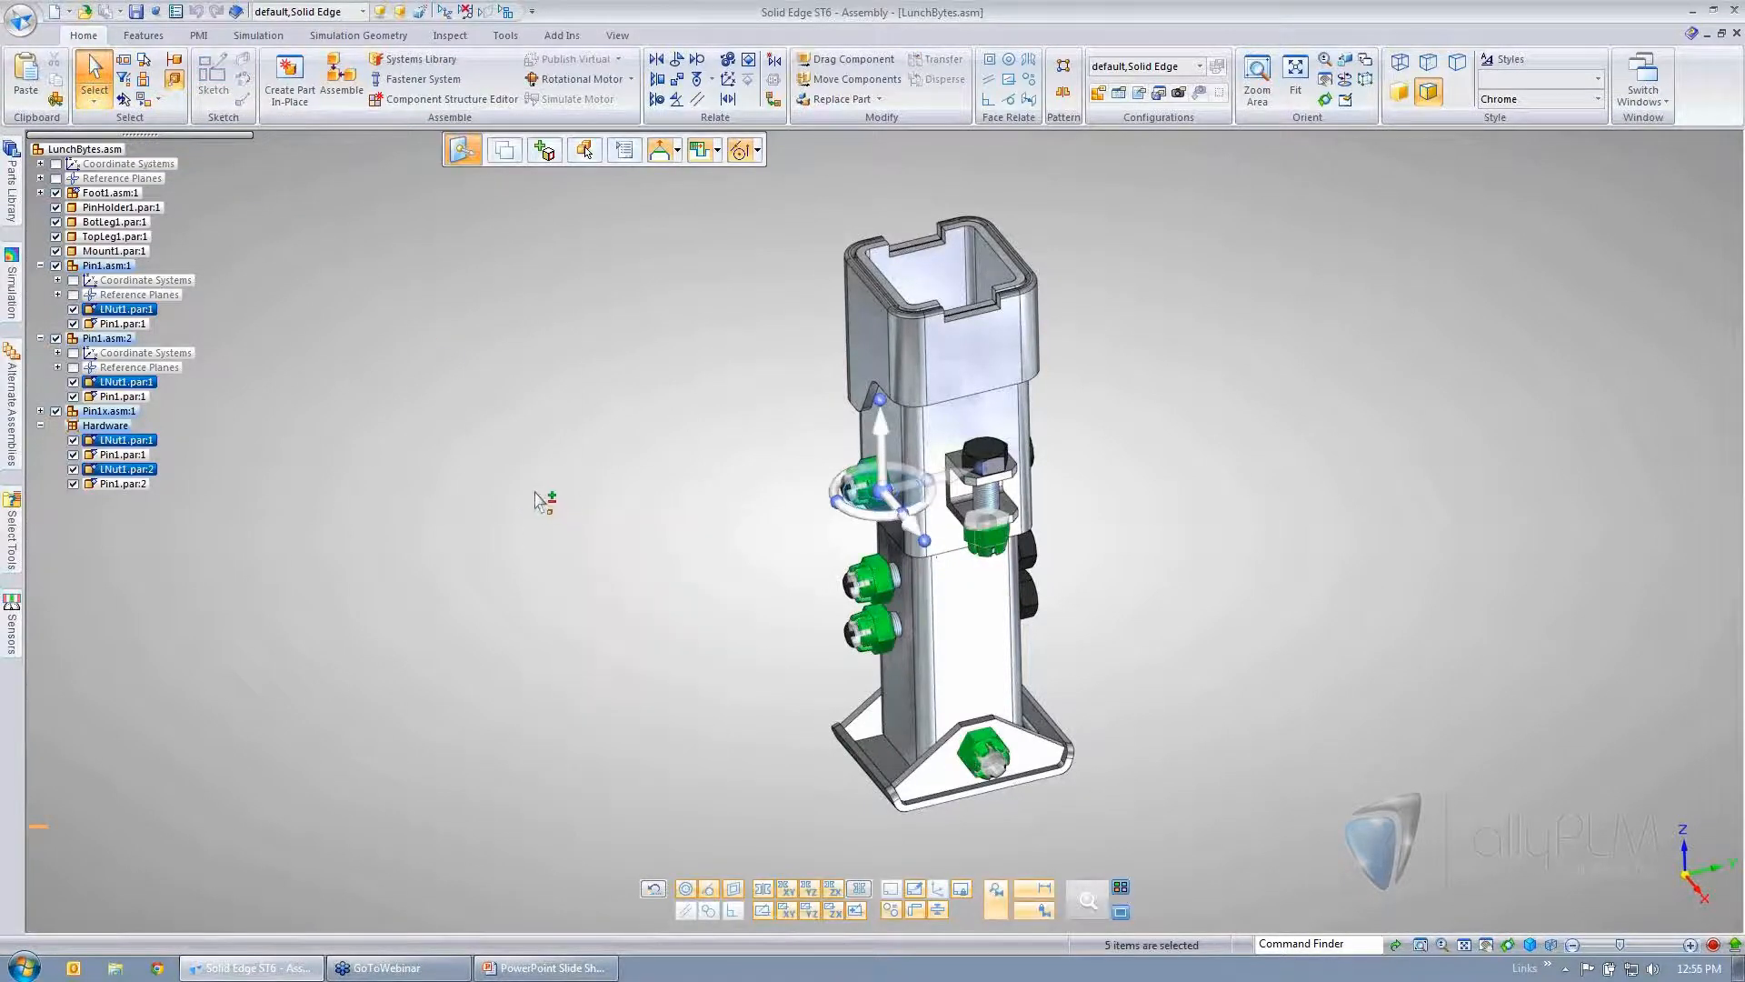
{"action": "left_click", "coordinate": [590, 538]}
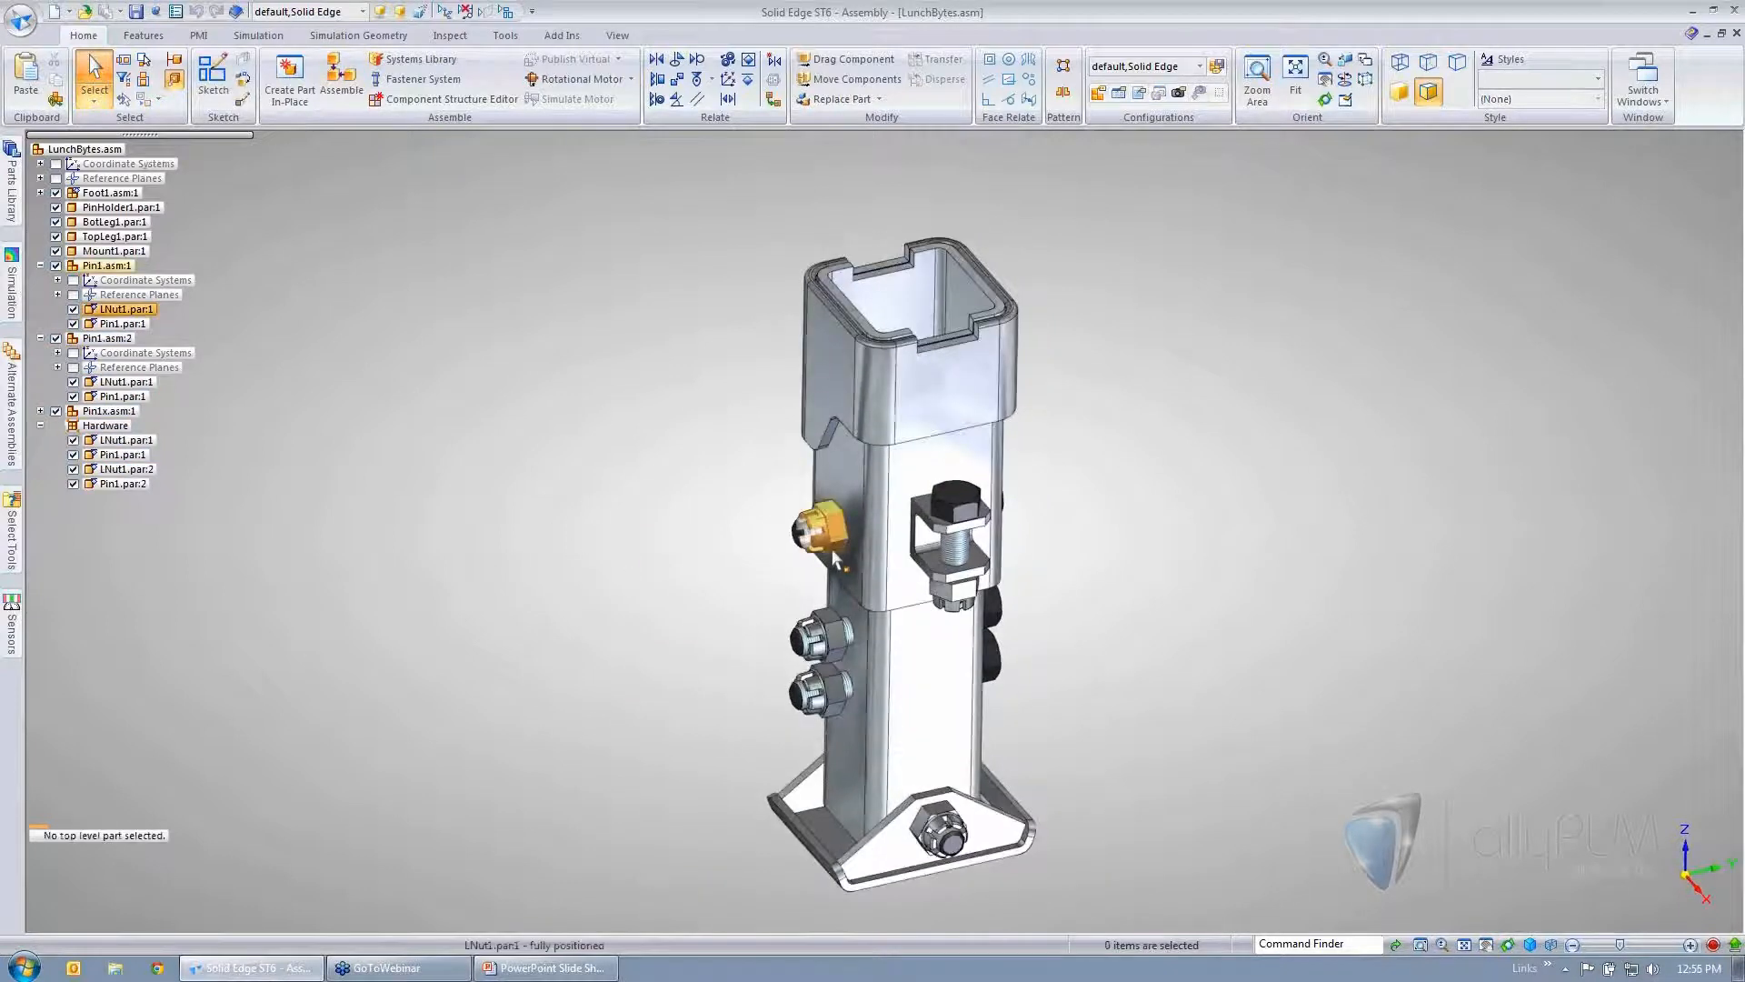
- Apply the Copper face style to the LNut1 nut of Pin1.asm:1 and its matches in identical subassemblies
{"action": "left_click", "coordinate": [835, 557]}
{"action": "left_click", "coordinate": [158, 99]}
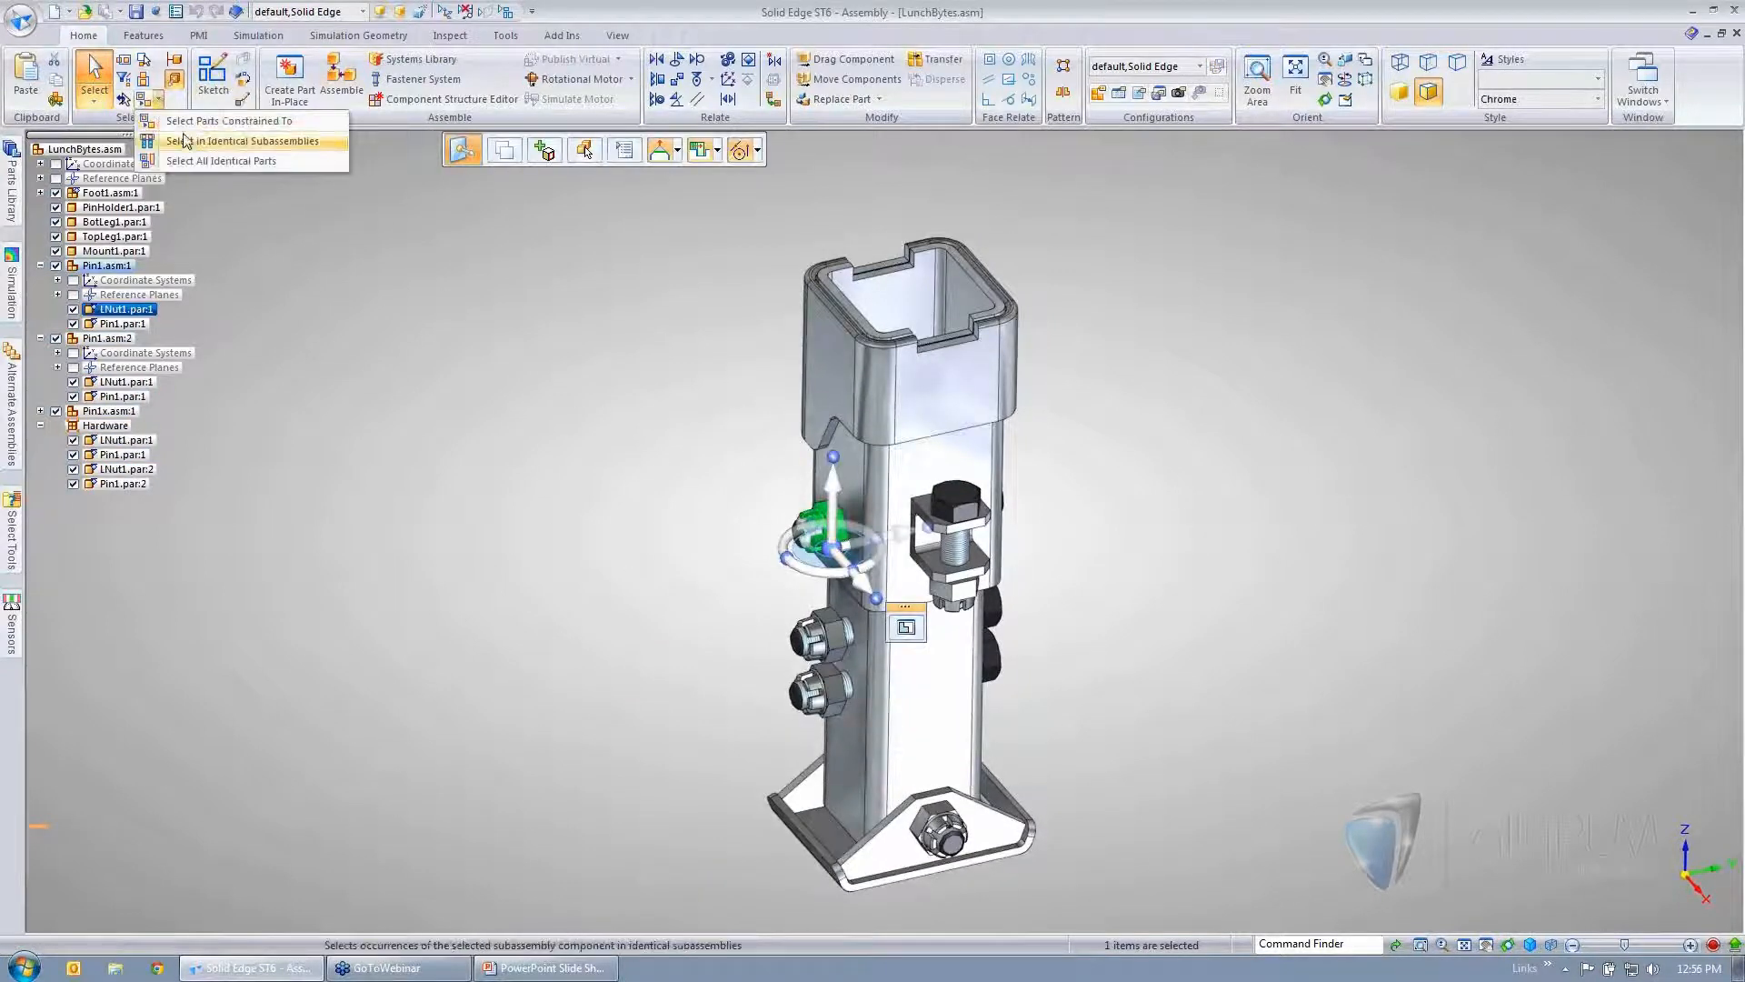
{"action": "left_click", "coordinate": [185, 141]}
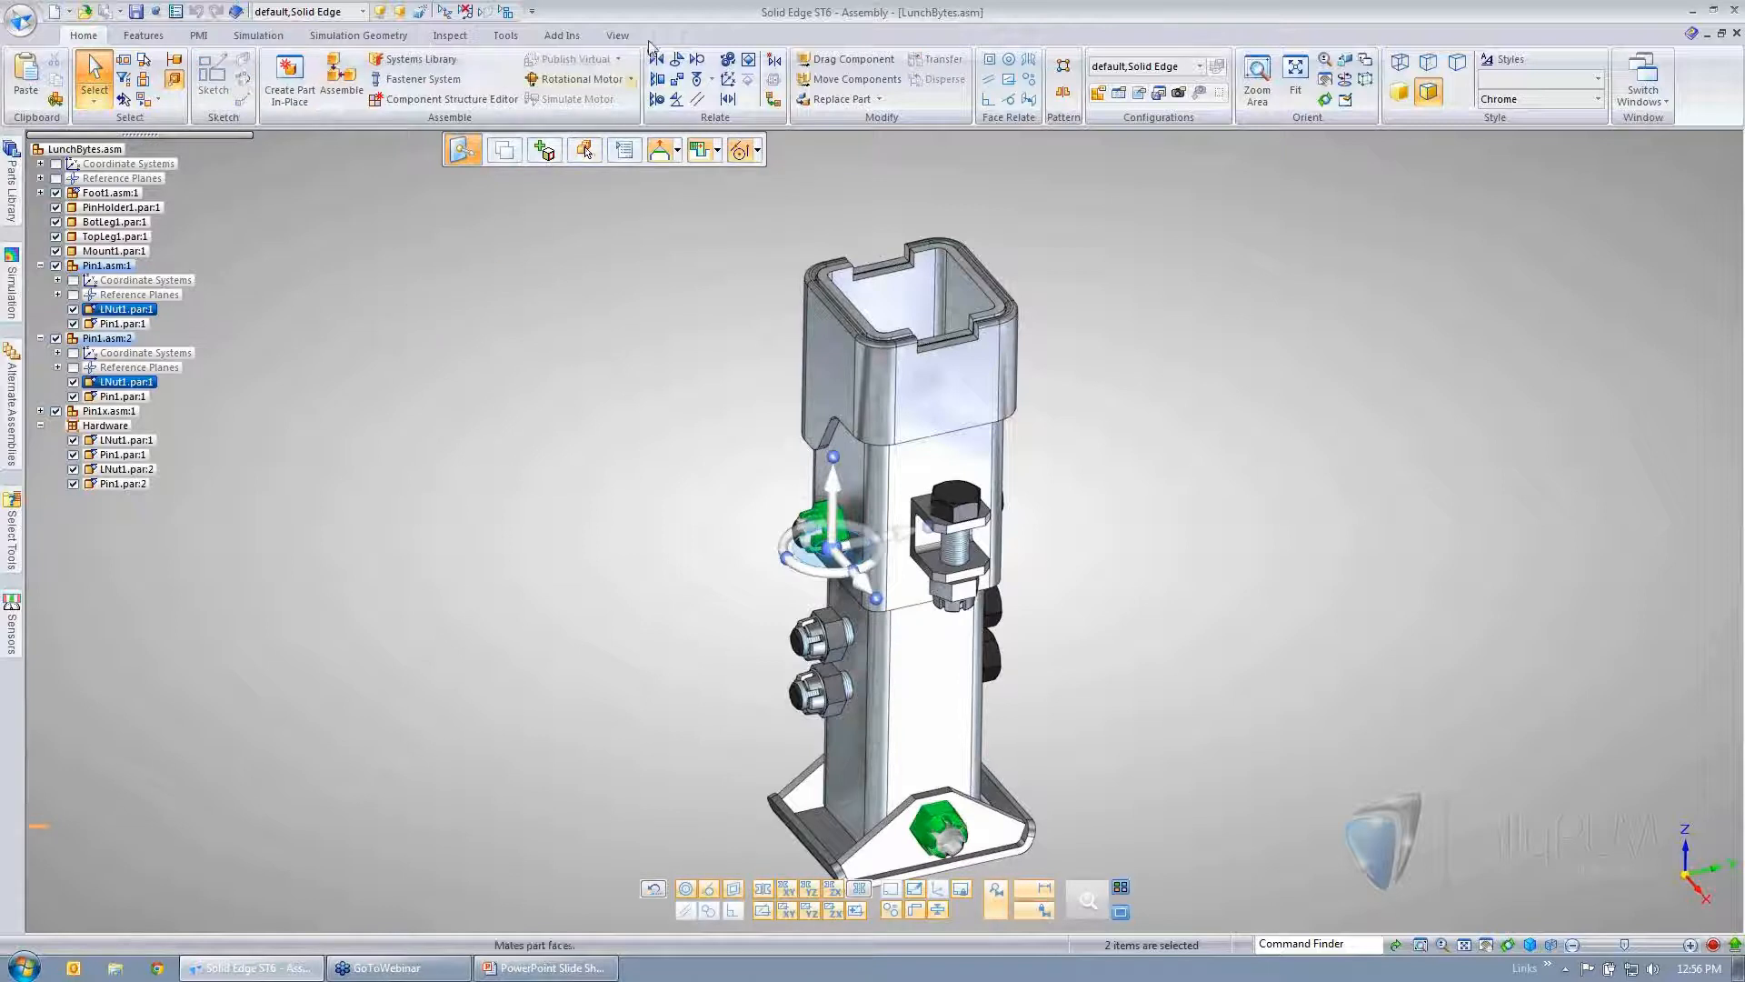
{"action": "left_click", "coordinate": [617, 35]}
{"action": "left_click", "coordinate": [683, 100]}
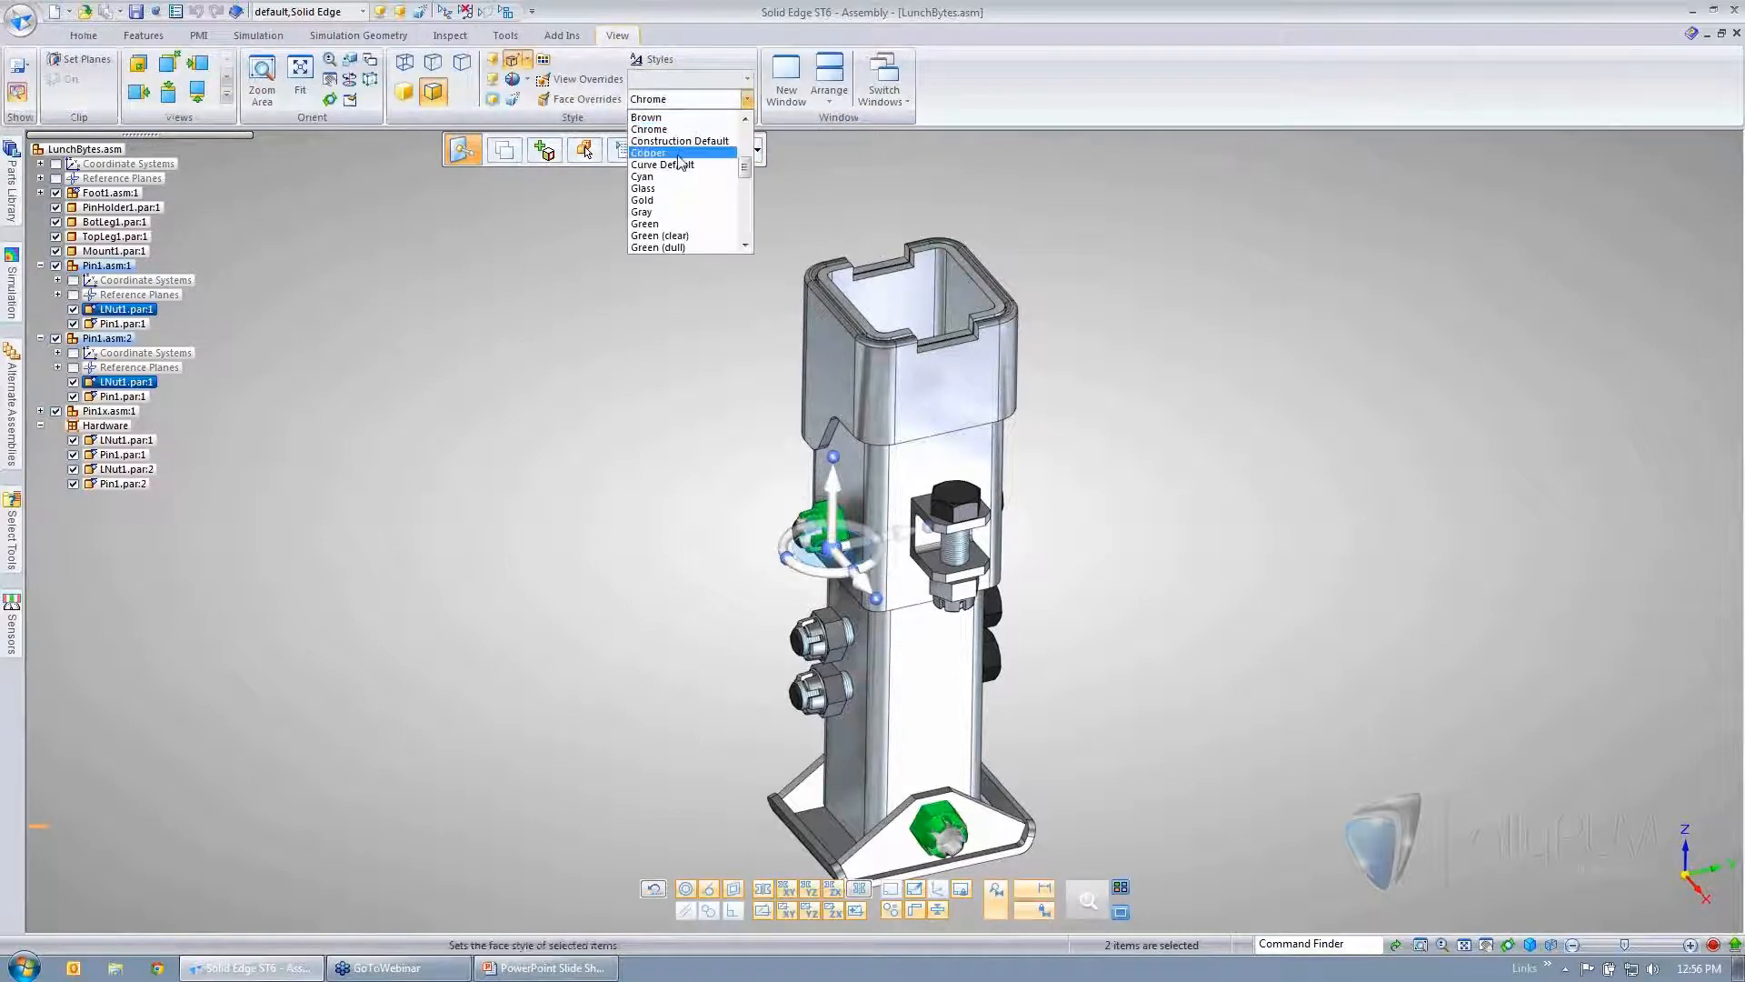
{"action": "left_click", "coordinate": [648, 153]}
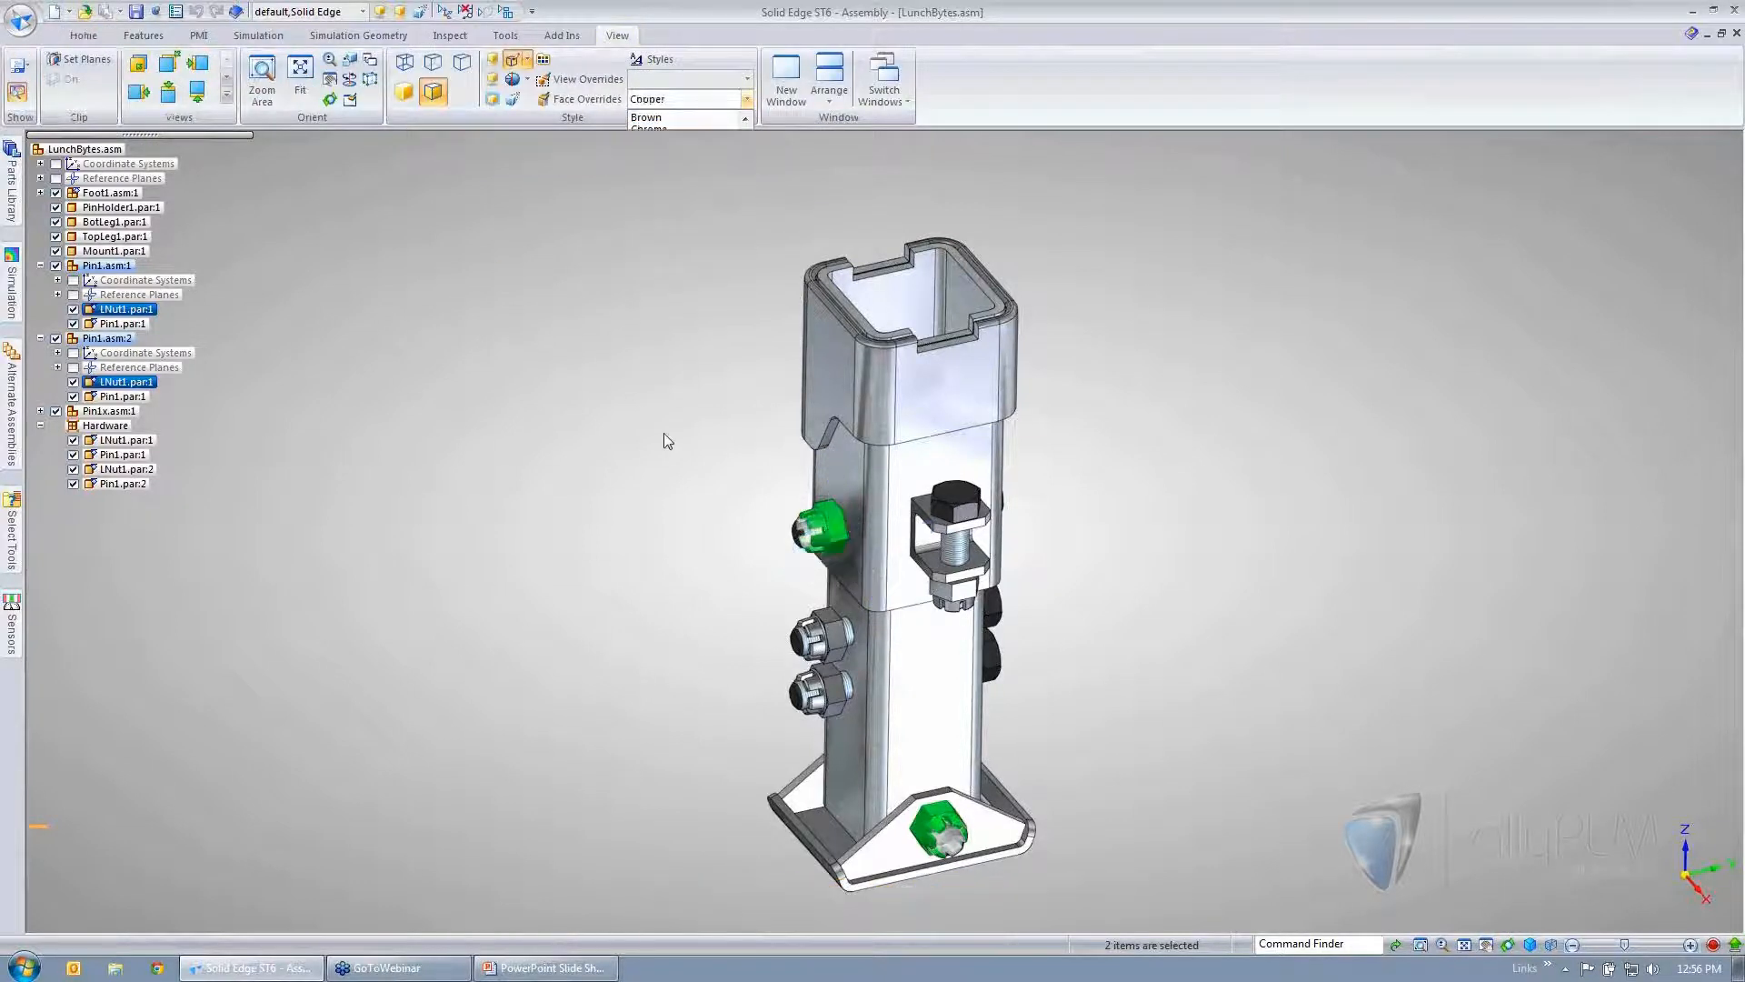
{"action": "left_click", "coordinate": [537, 392]}
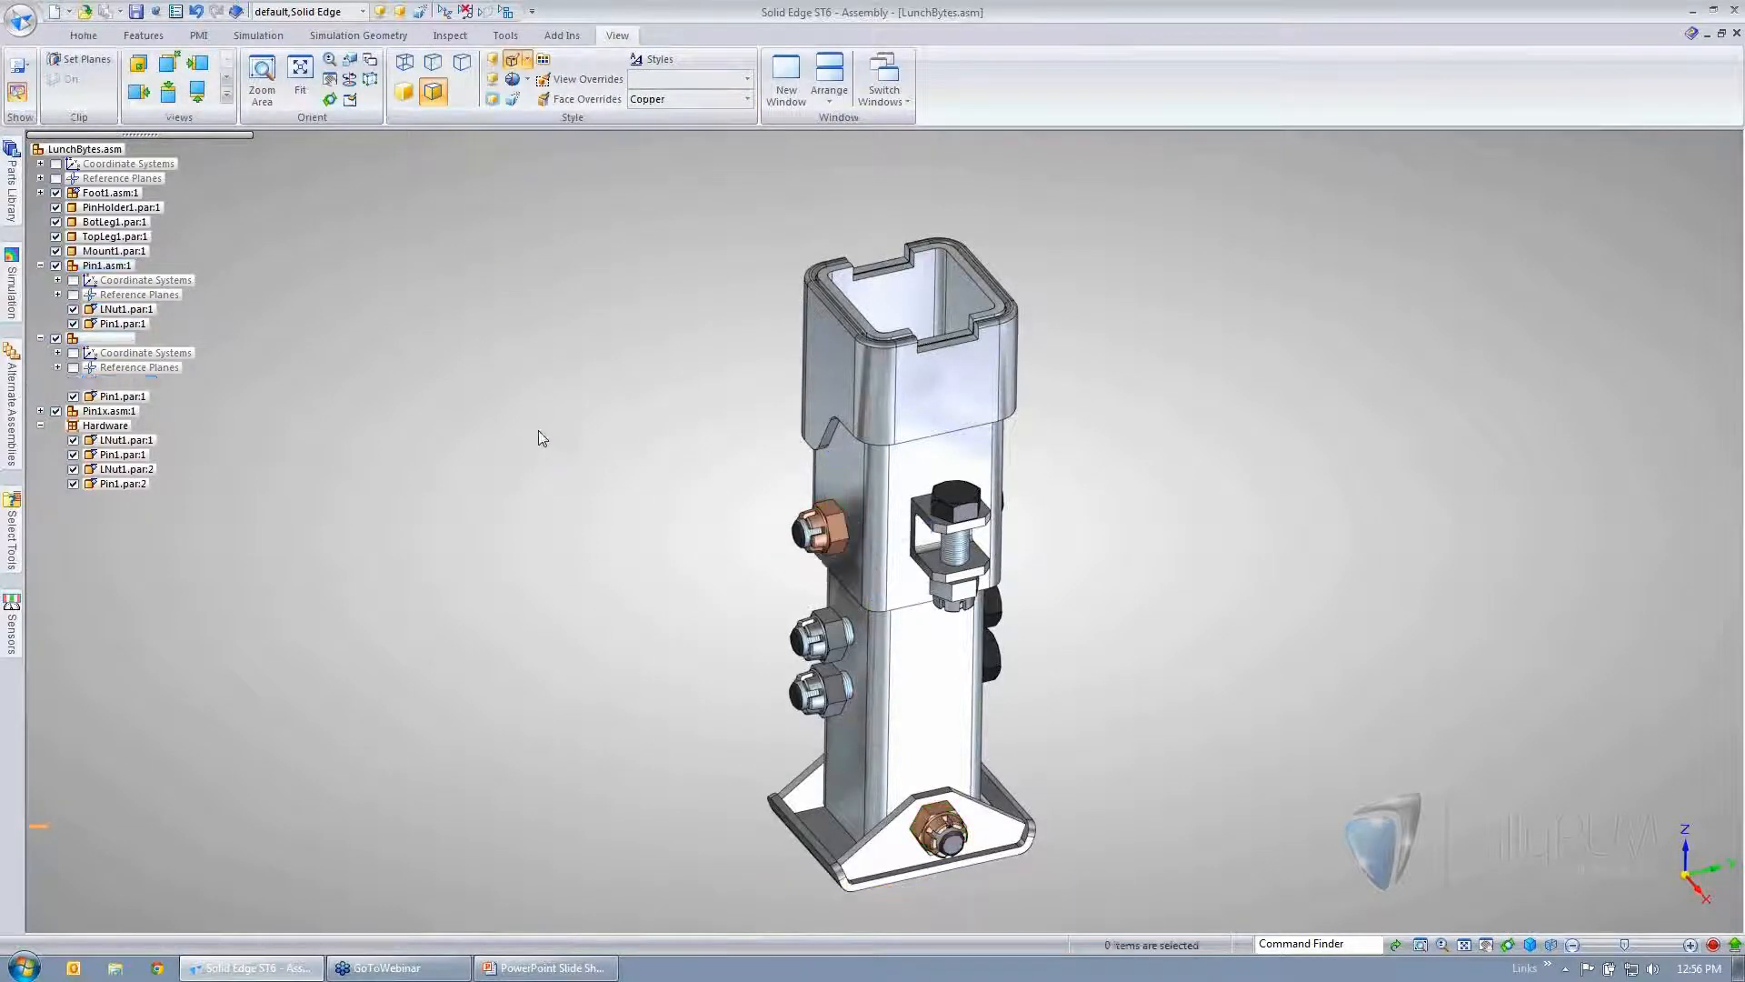
- Select the first LNut1 nut in the Hardware group, extend the selection to all identical parts, and clear it
{"action": "left_click", "coordinate": [833, 650]}
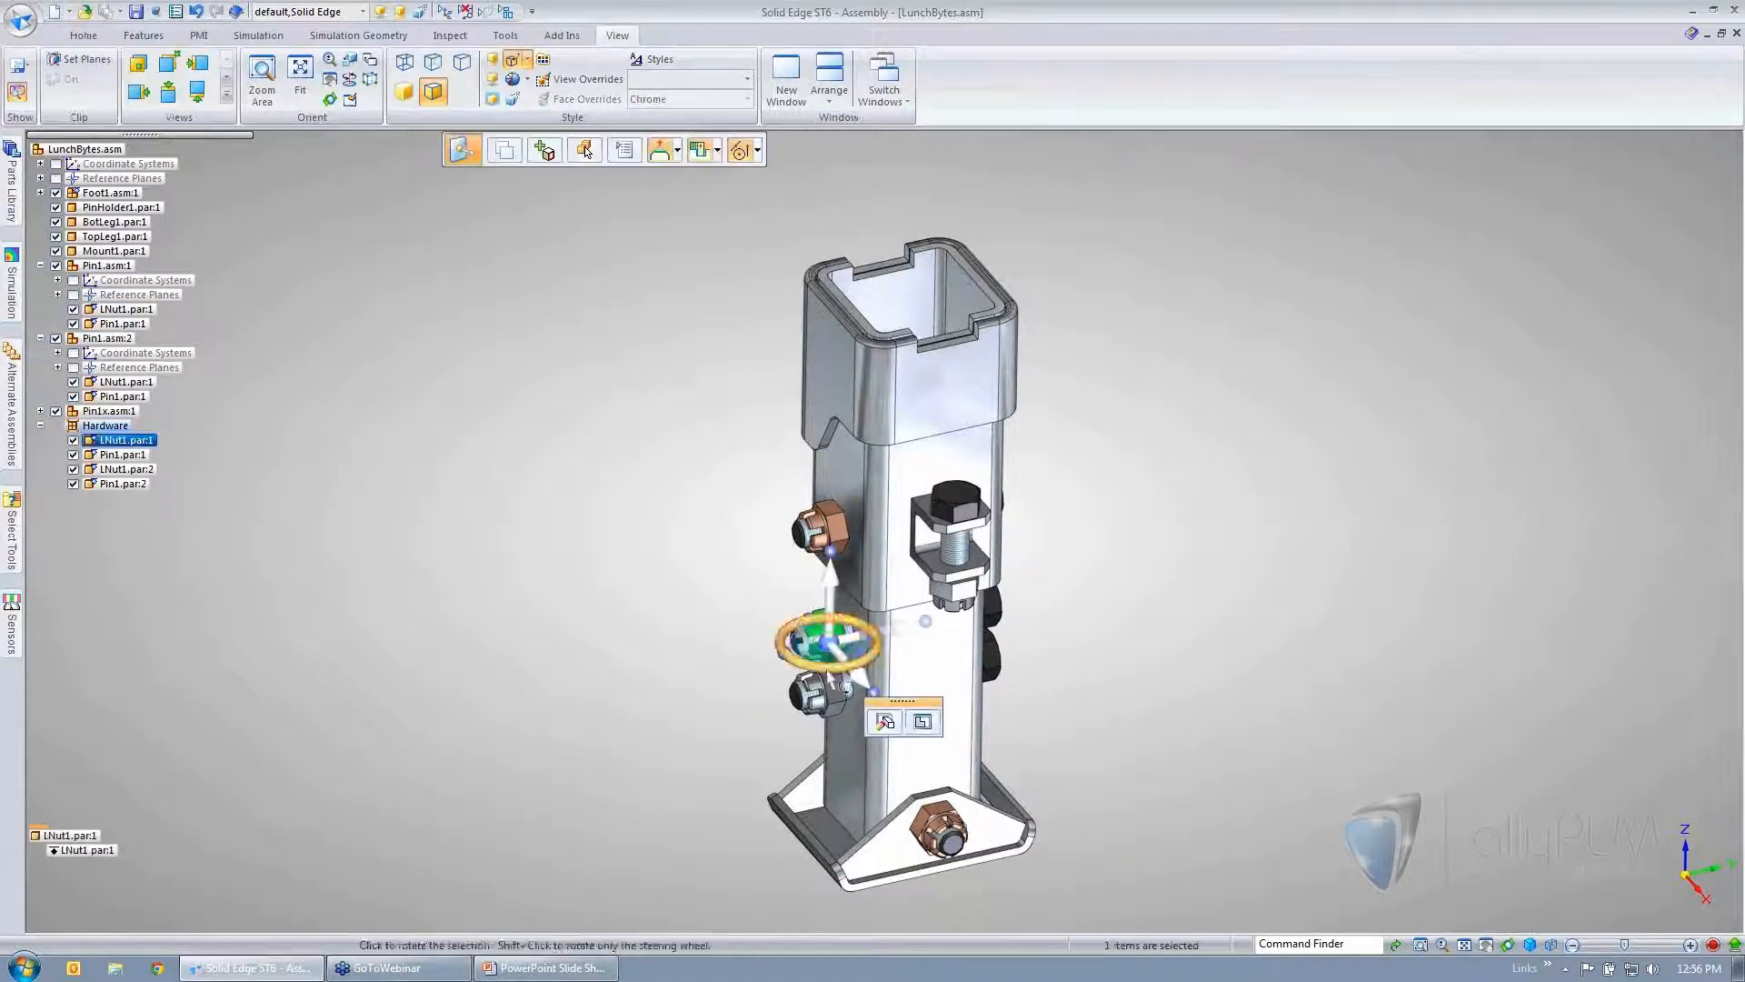
{"action": "left_click", "coordinate": [86, 37]}
{"action": "left_click", "coordinate": [158, 99]}
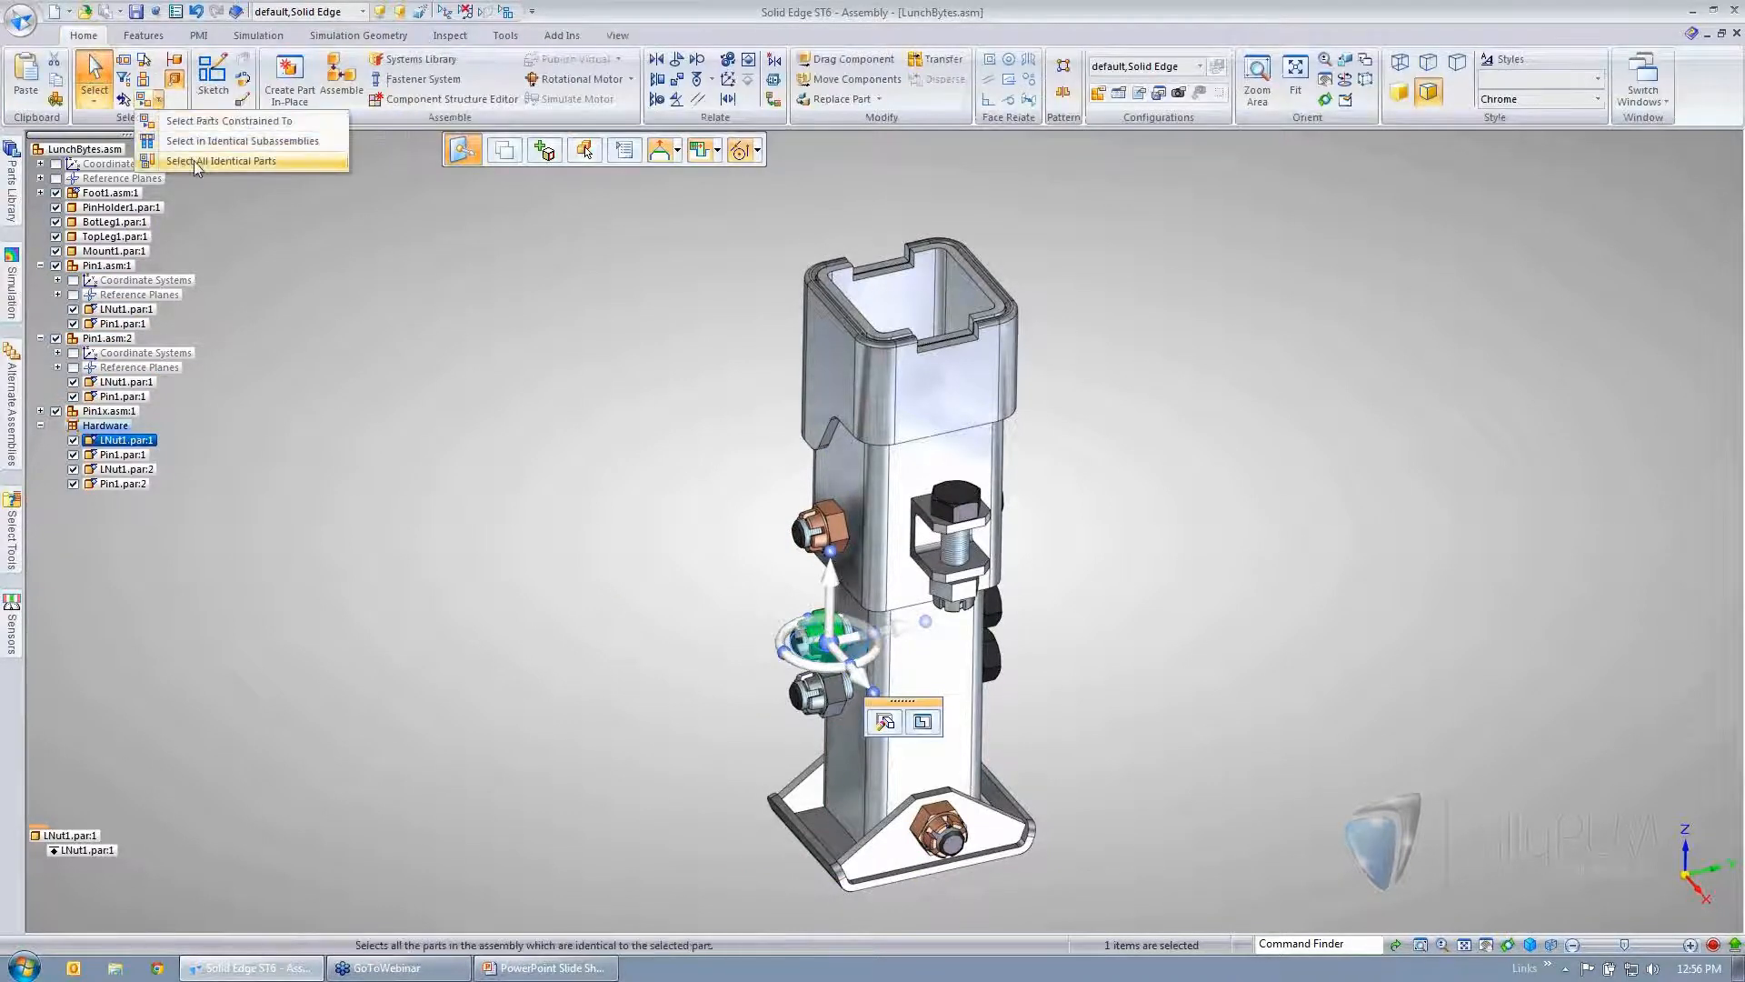
{"action": "left_click", "coordinate": [221, 161]}
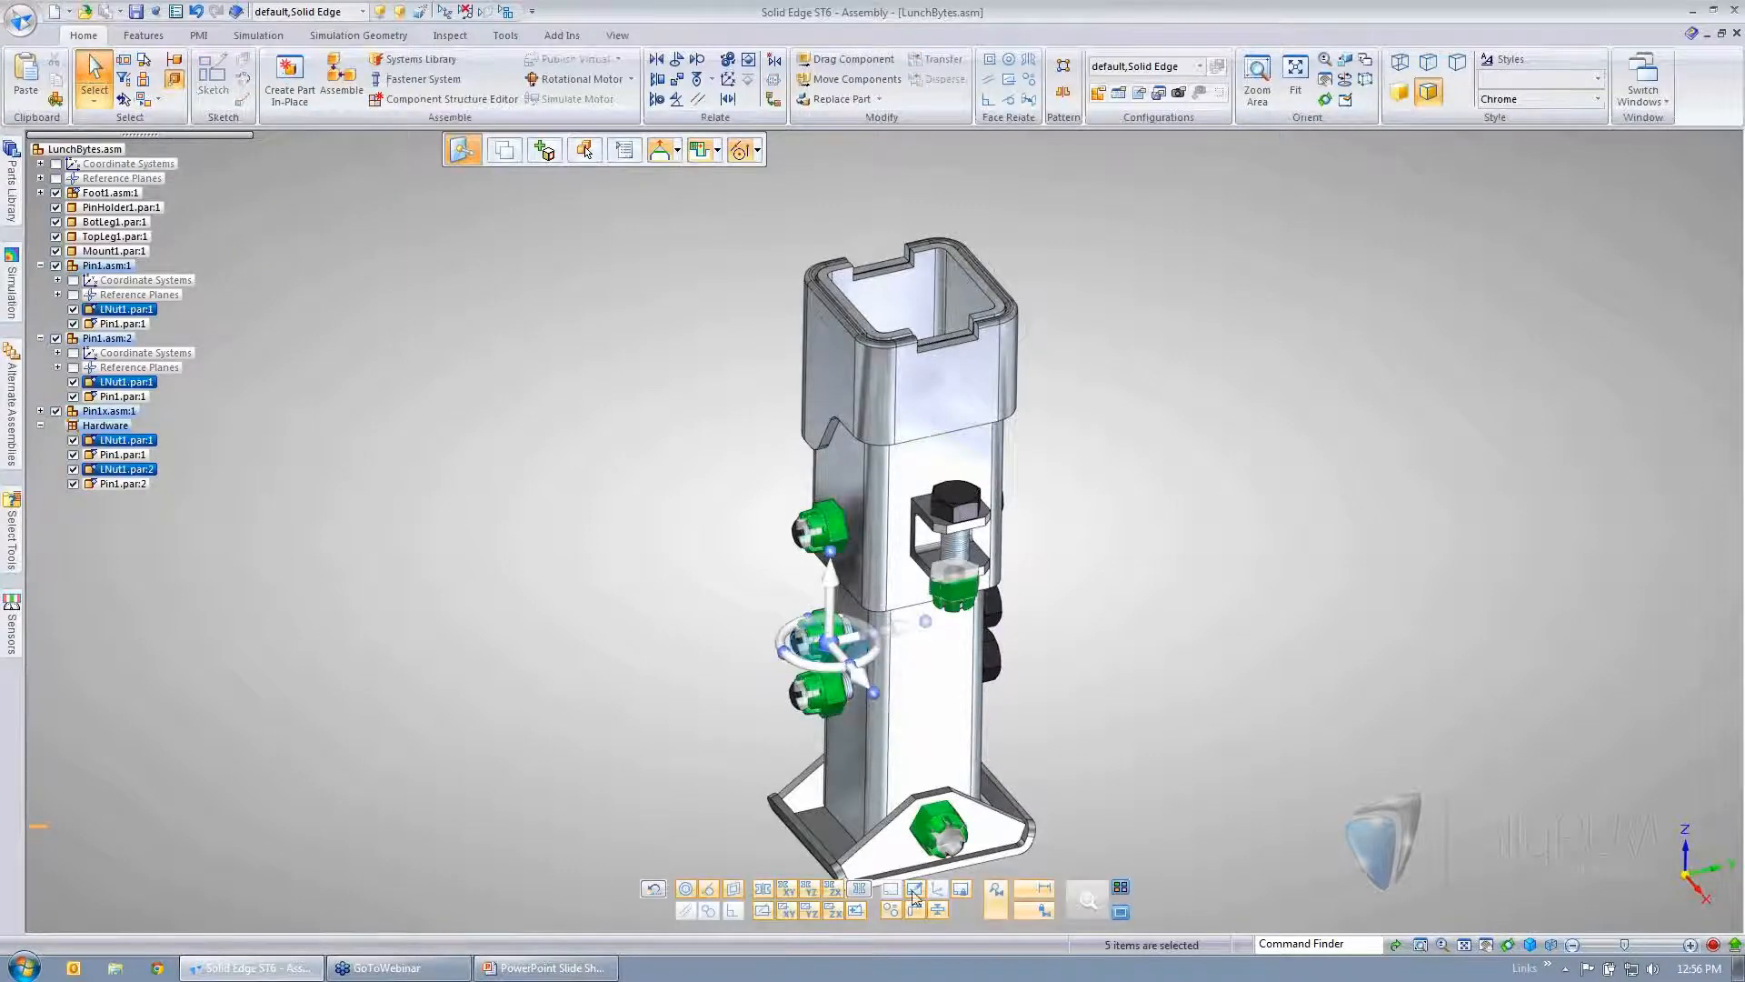
{"action": "left_click", "coordinate": [641, 485]}
{"action": "middle_click_drag", "start_coordinate": [549, 457], "coordinate": [625, 570]}
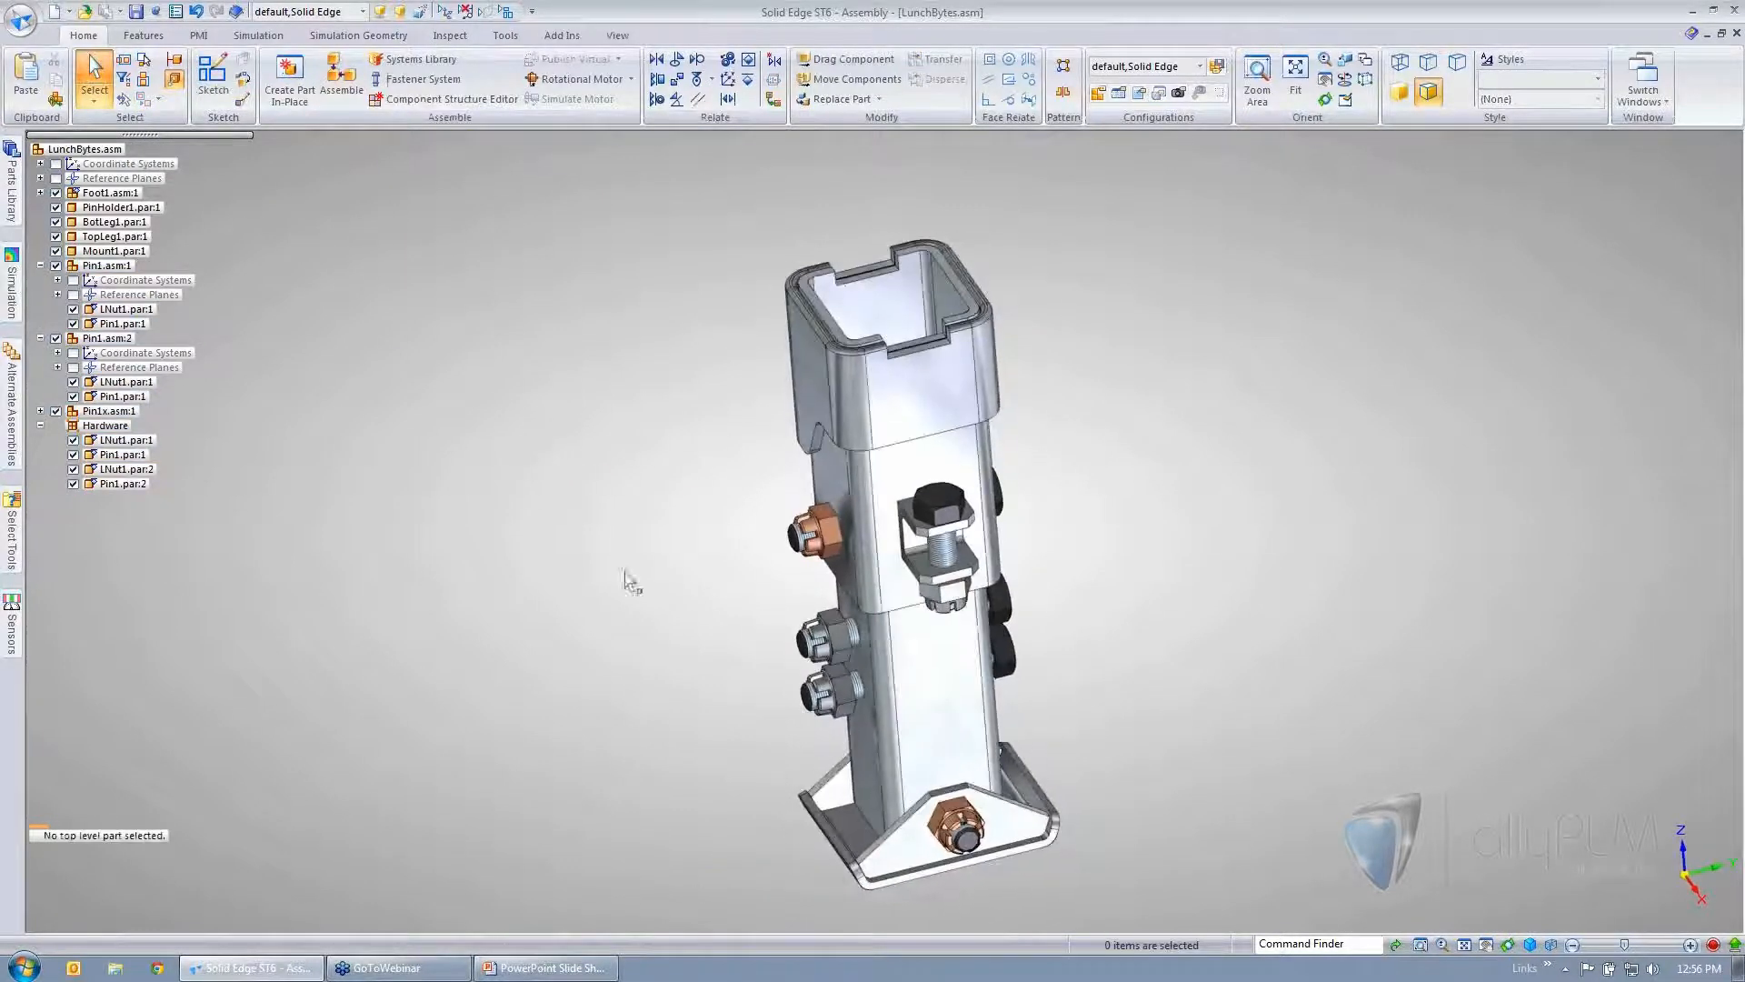
- Apply the Bronze face style to all occurrences of the Hardware group's LNut1 nut
{"action": "left_click", "coordinate": [618, 36]}
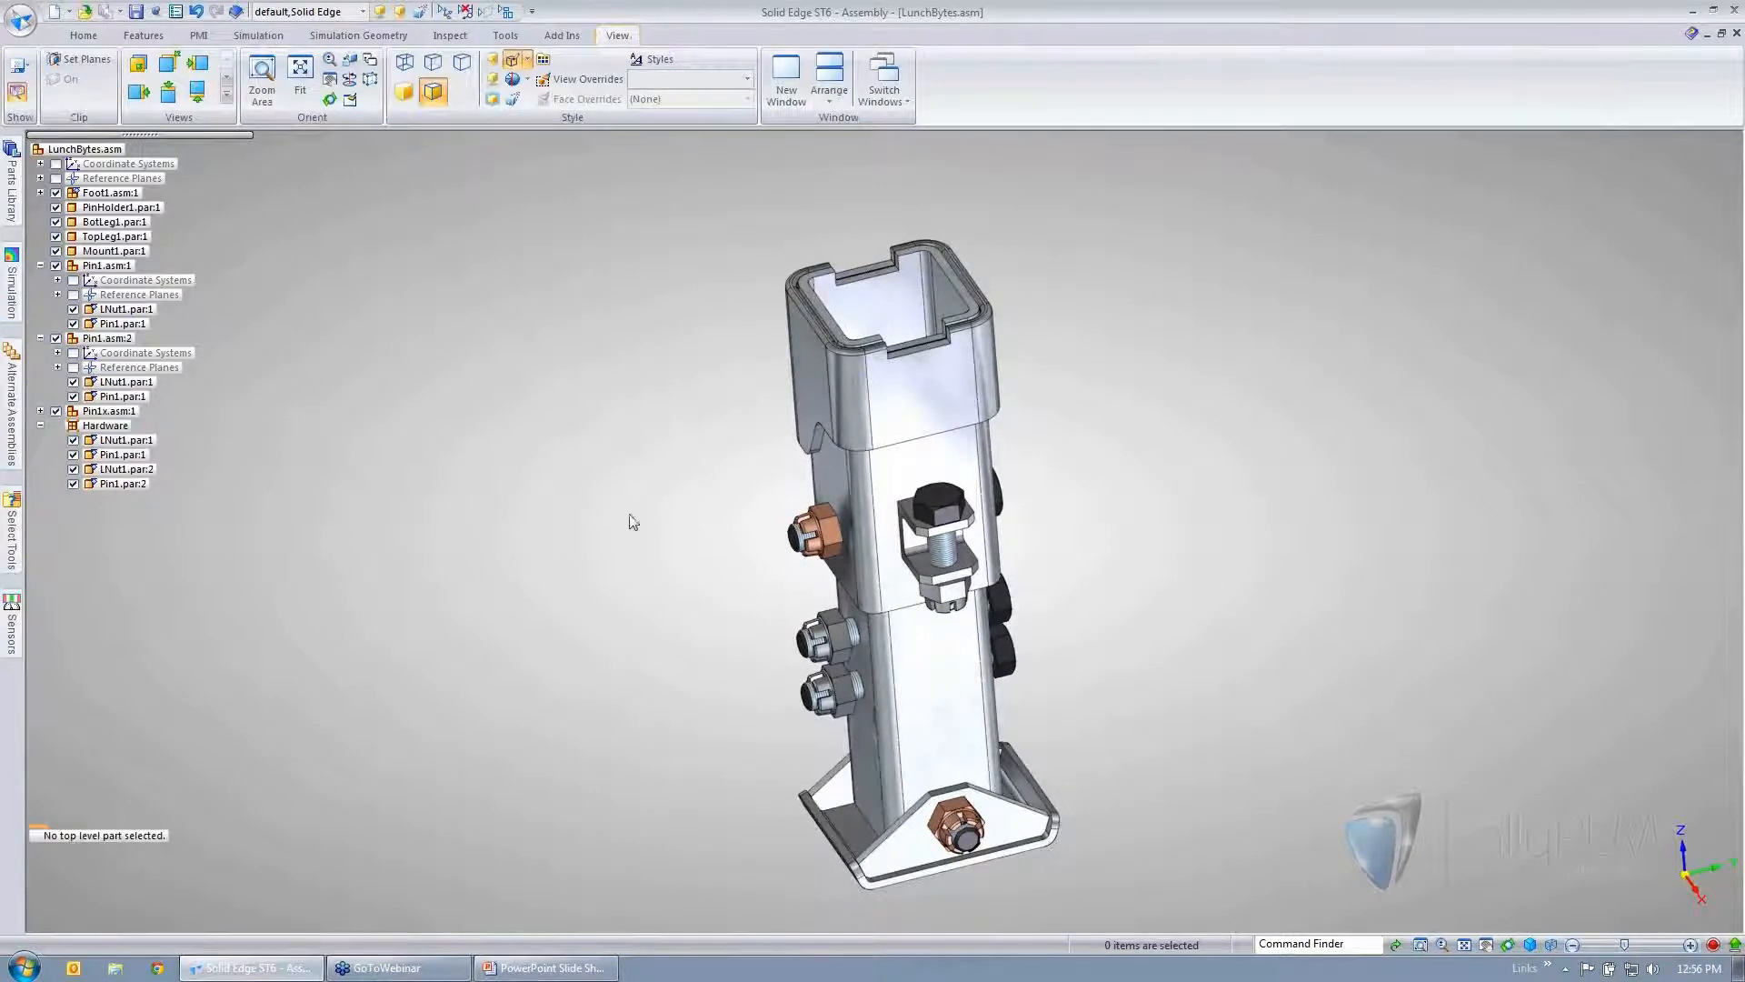
{"action": "left_click", "coordinate": [832, 646]}
{"action": "left_click", "coordinate": [711, 105]}
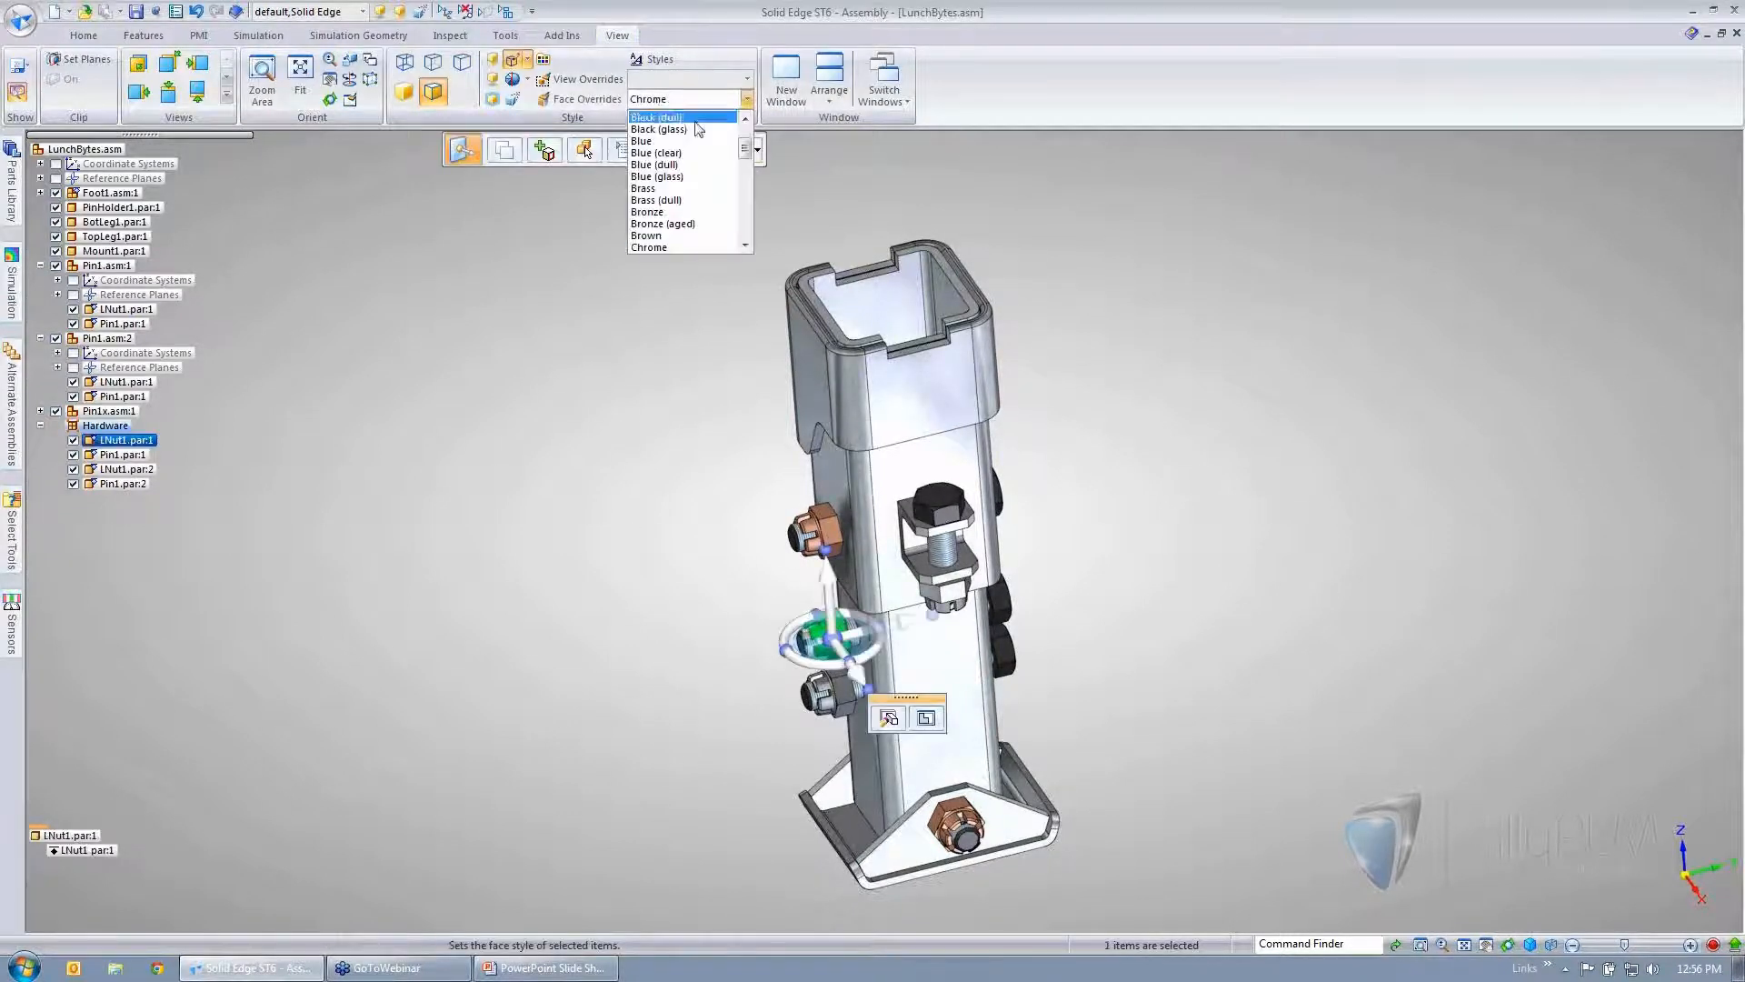
{"action": "left_click", "coordinate": [682, 211]}
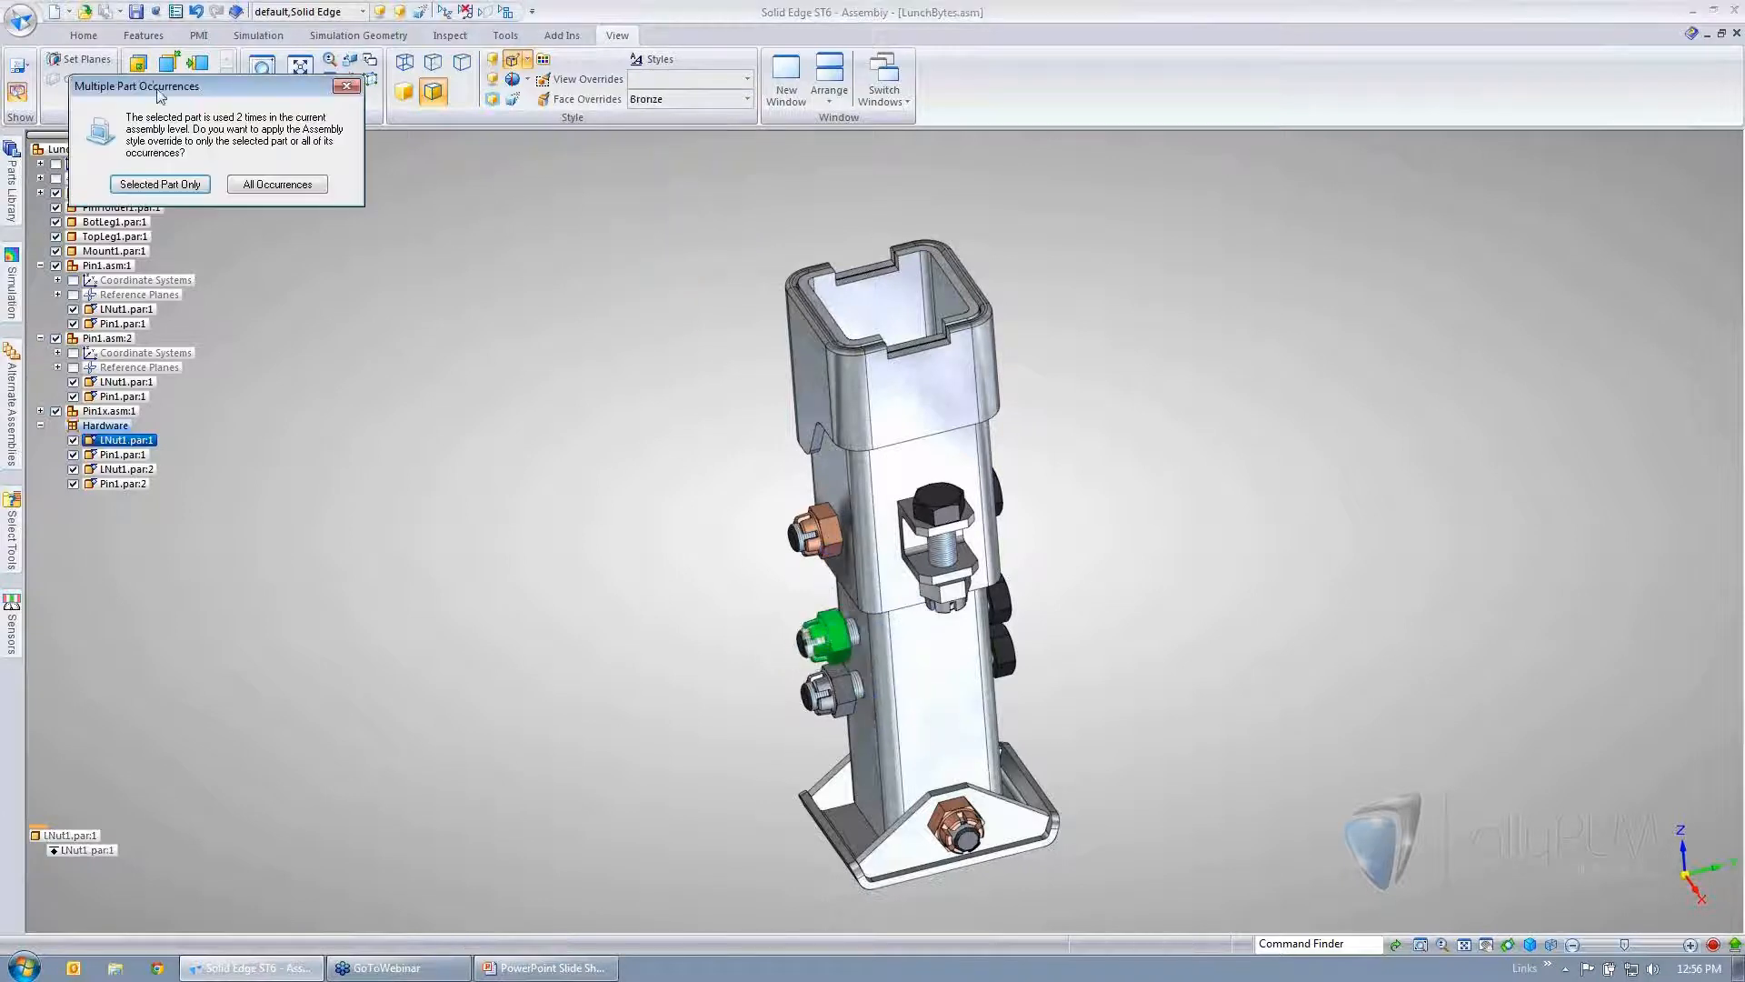
{"action": "left_click_drag", "start_coordinate": [157, 96], "coordinate": [597, 429]}
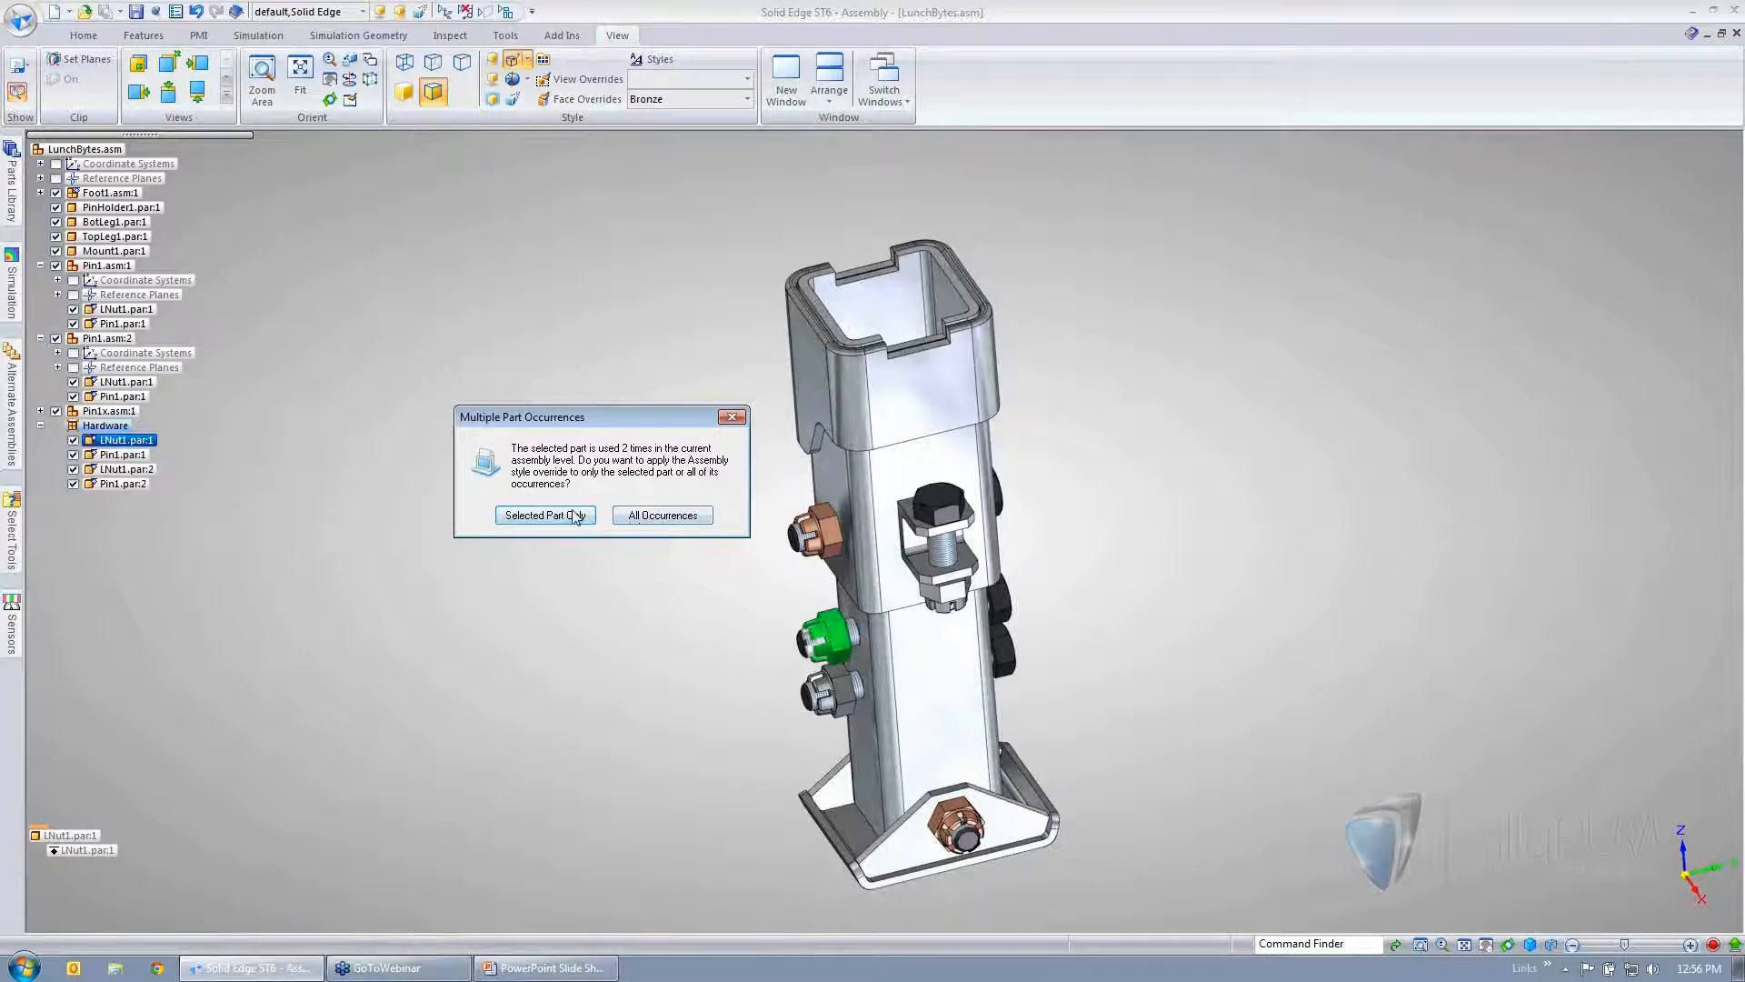
{"action": "left_click", "coordinate": [627, 515]}
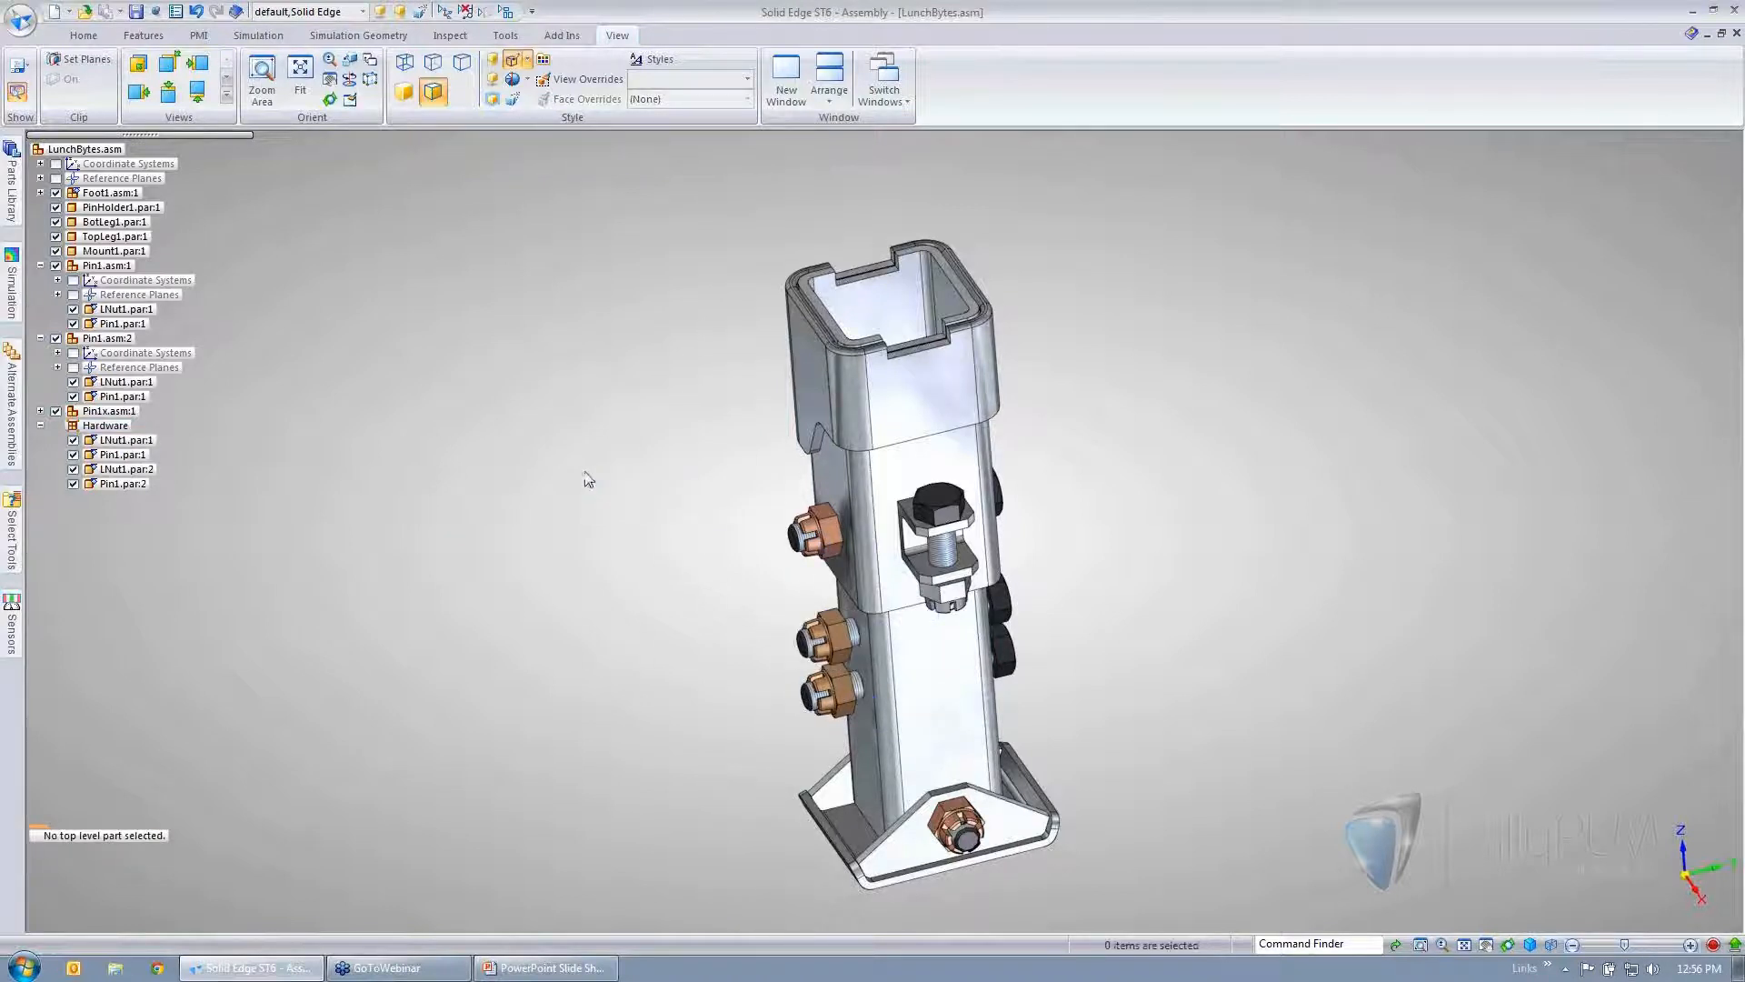
{"action": "key", "text": "Home"}
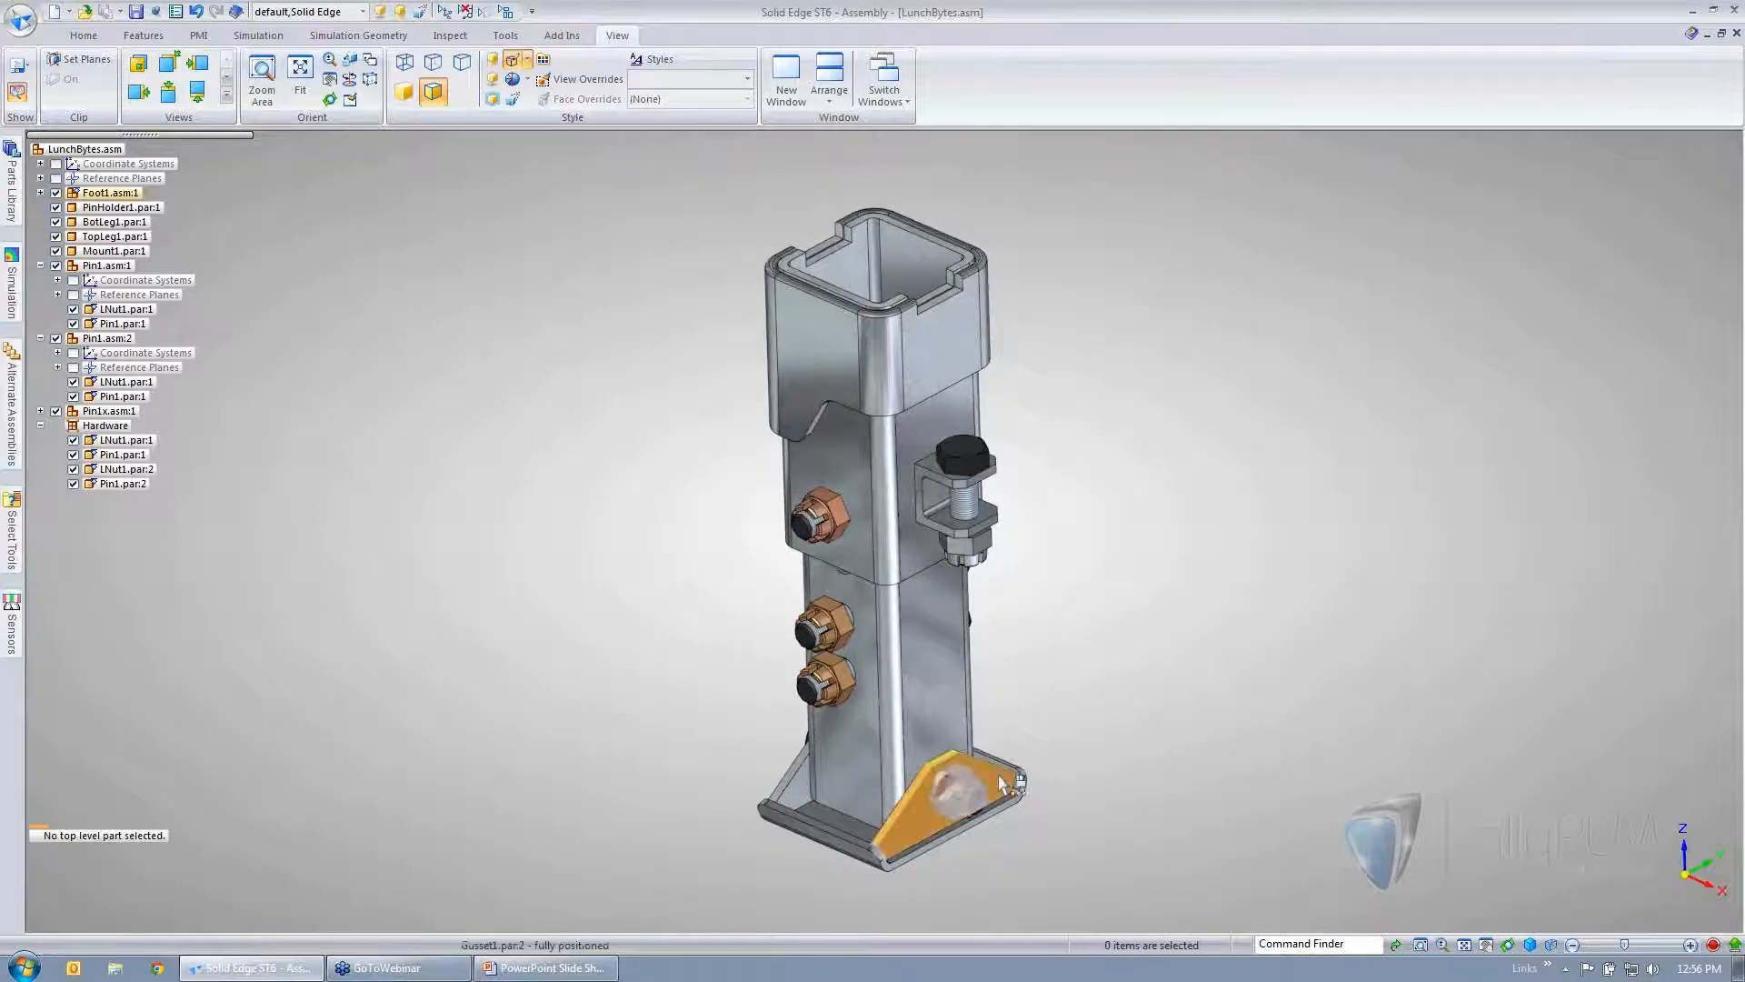
- Run Select Visible Parts from a side view and again from an end-on view, clearing the selection each time
{"action": "left_click", "coordinate": [83, 34]}
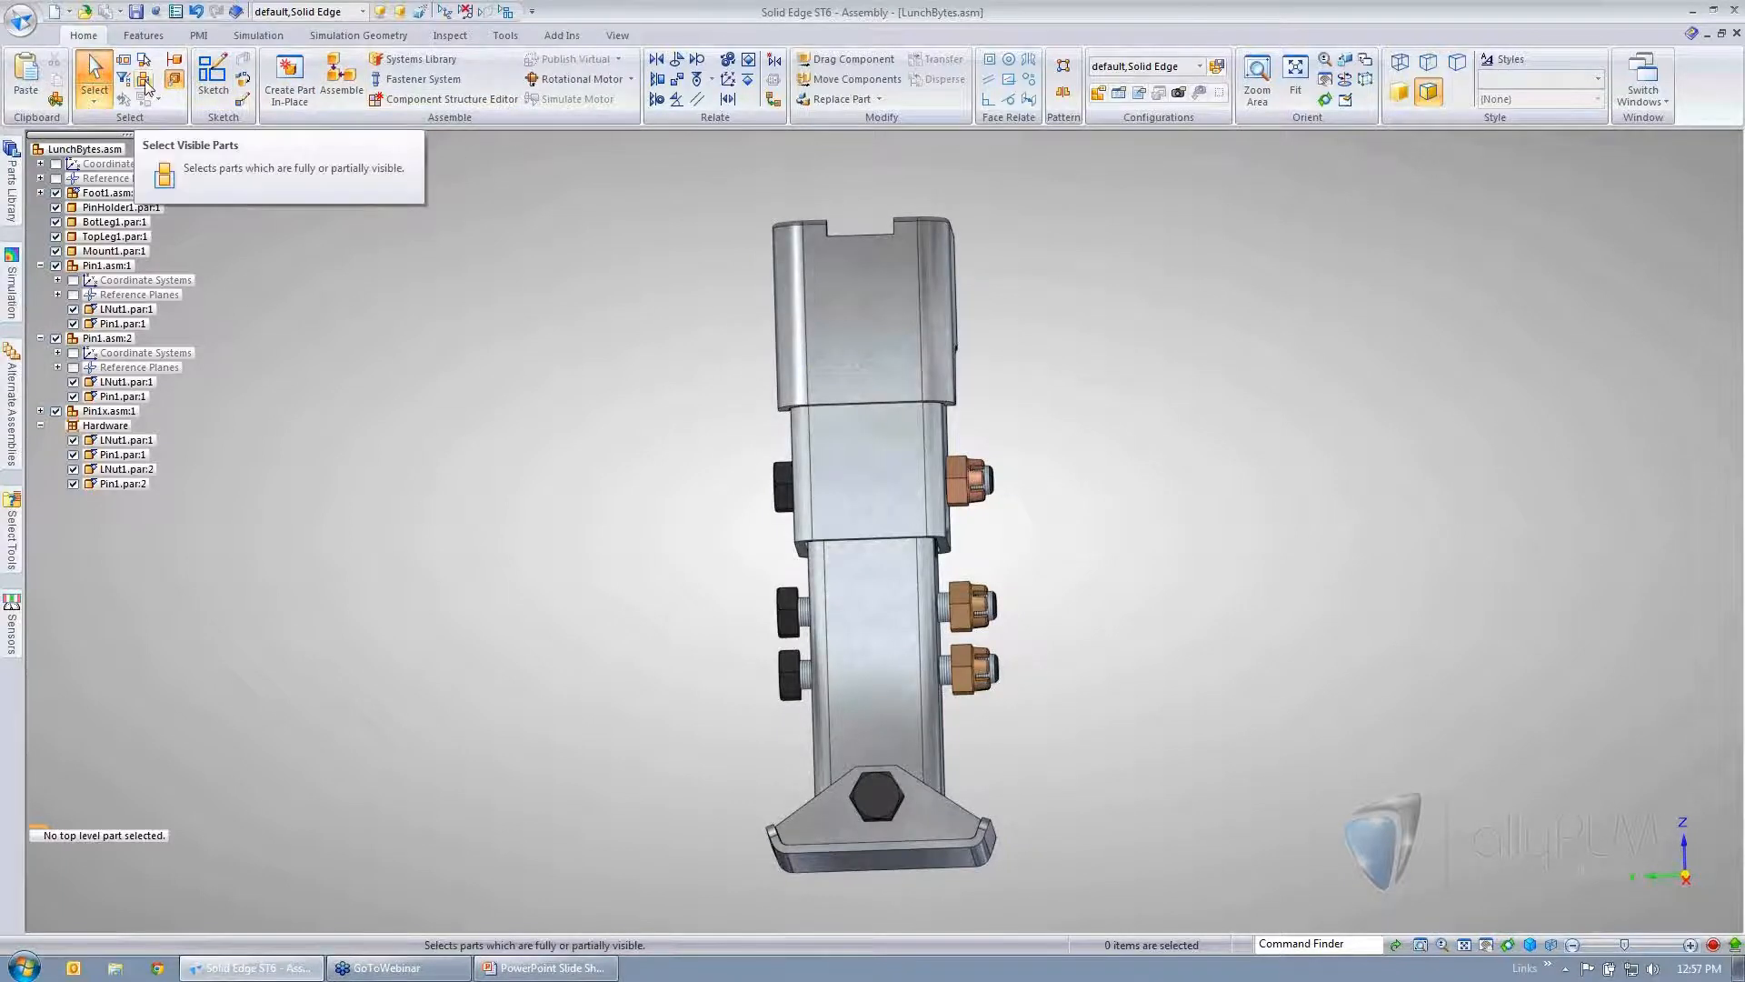
{"action": "left_click", "coordinate": [145, 86]}
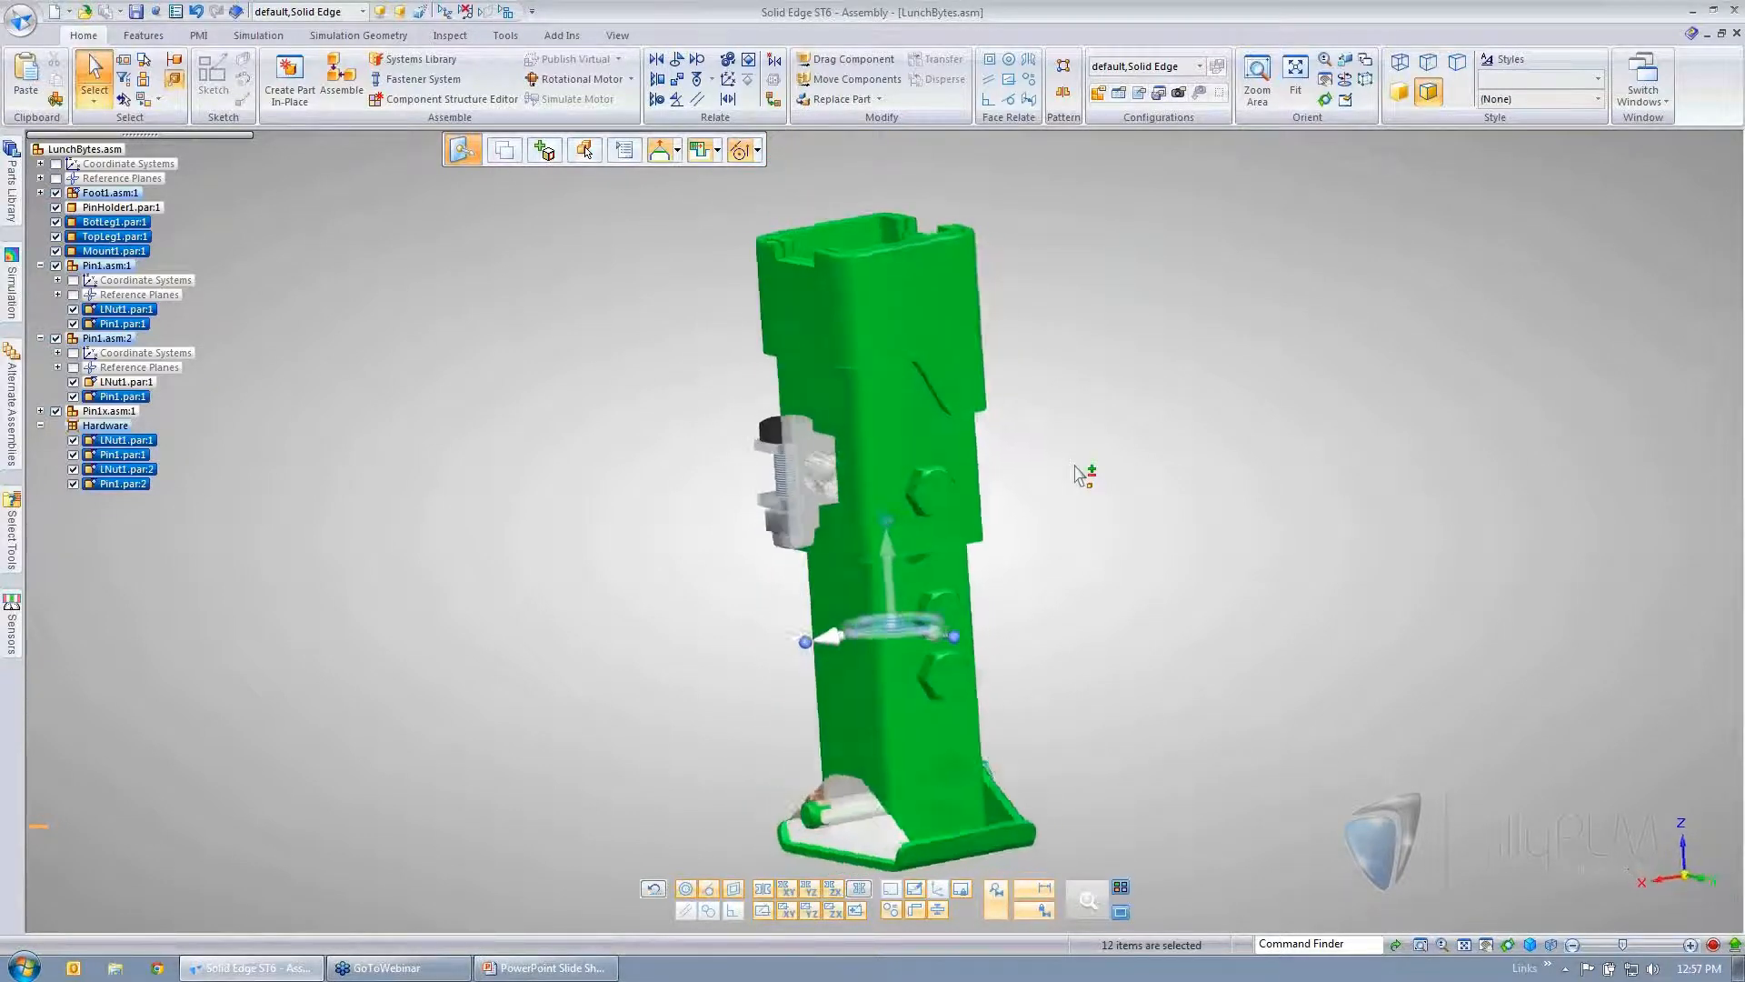
{"action": "left_click", "coordinate": [1079, 476]}
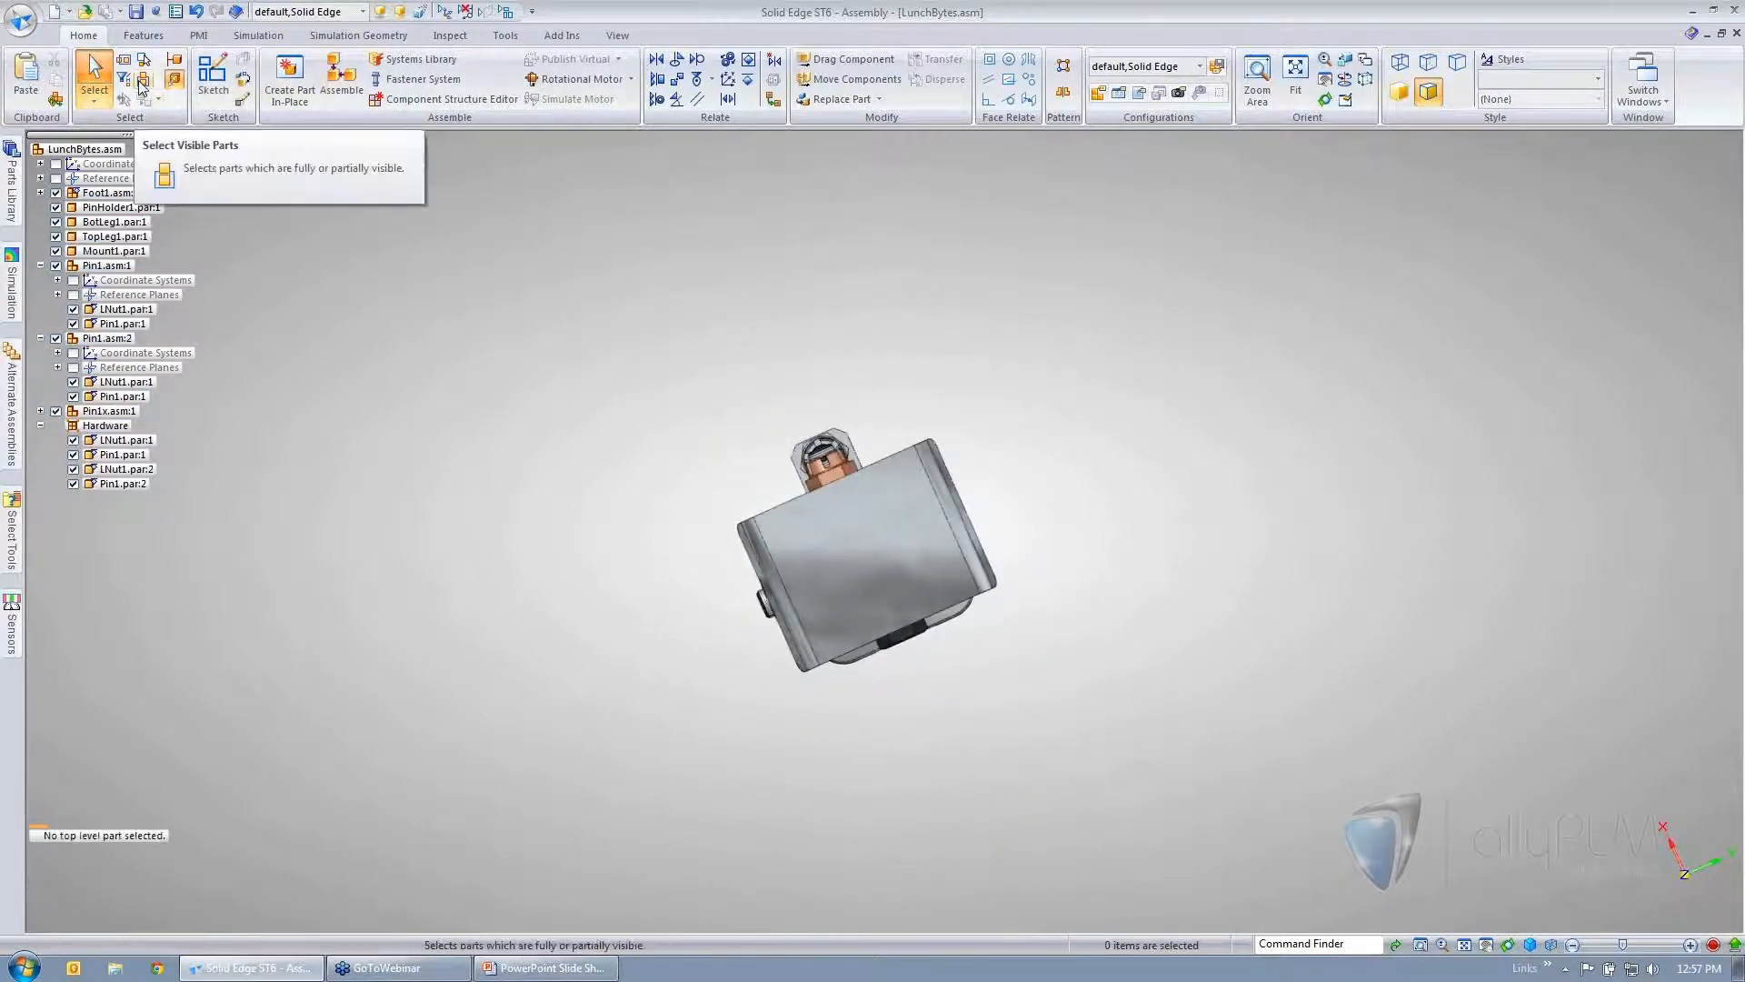
{"action": "left_click", "coordinate": [143, 85]}
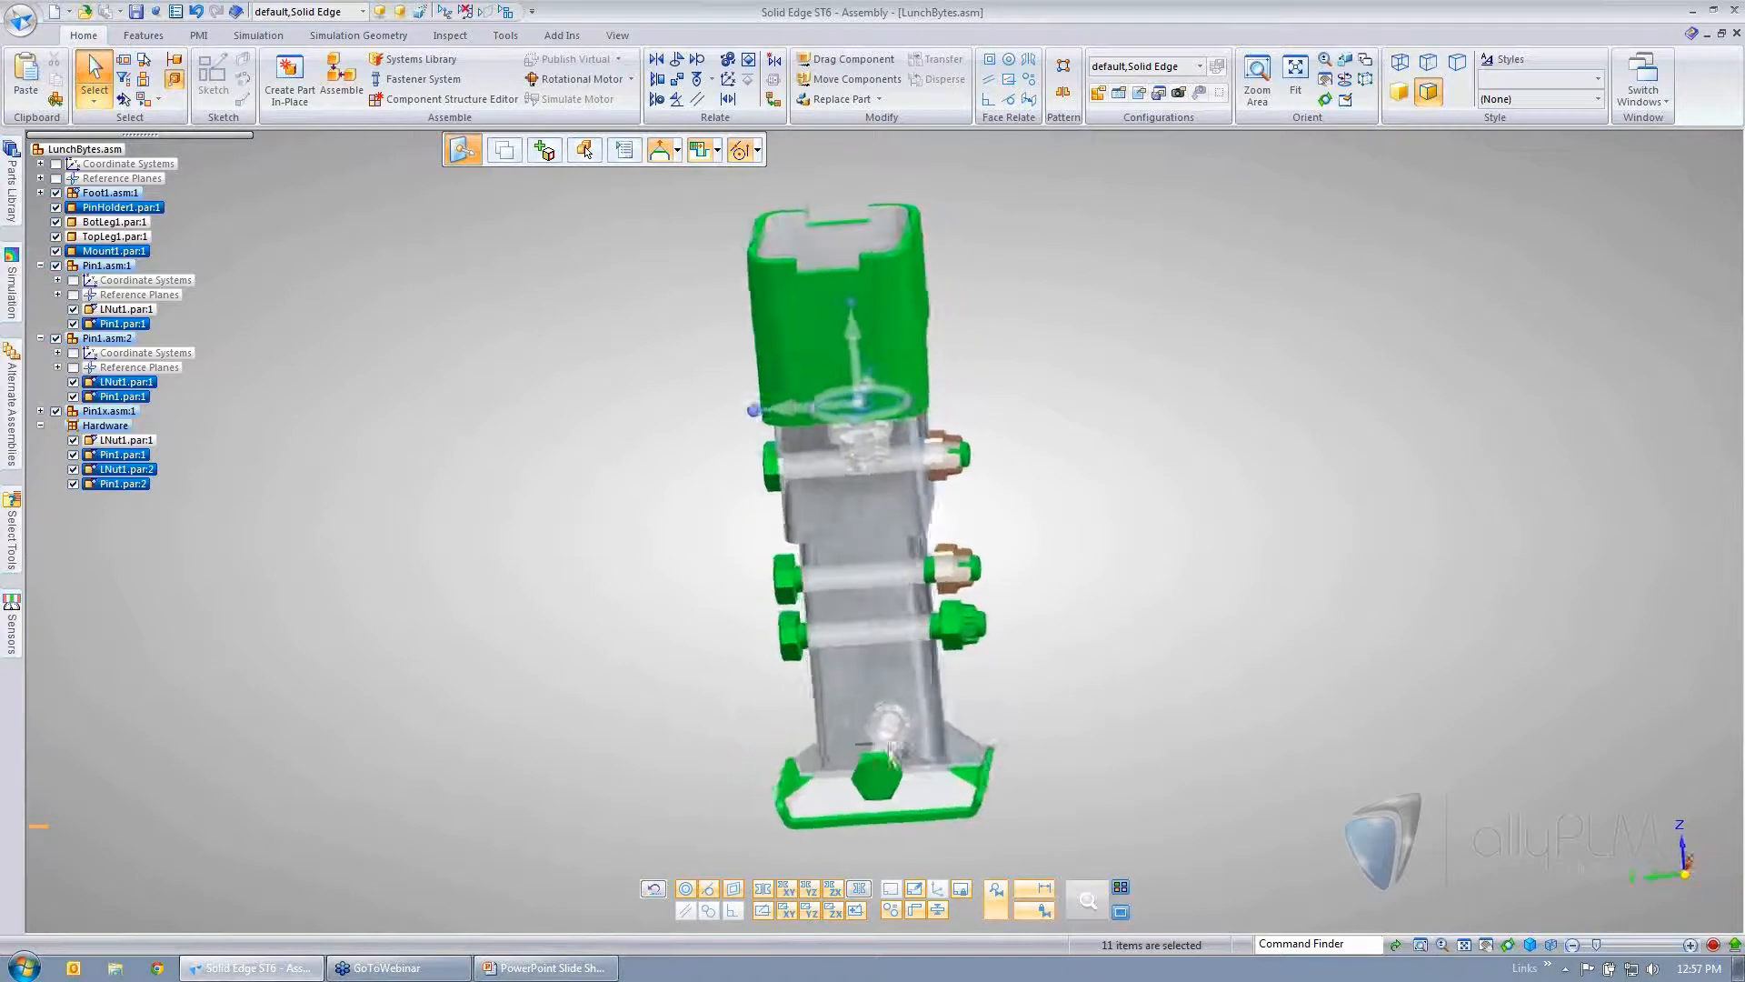
{"action": "left_click", "coordinate": [556, 680]}
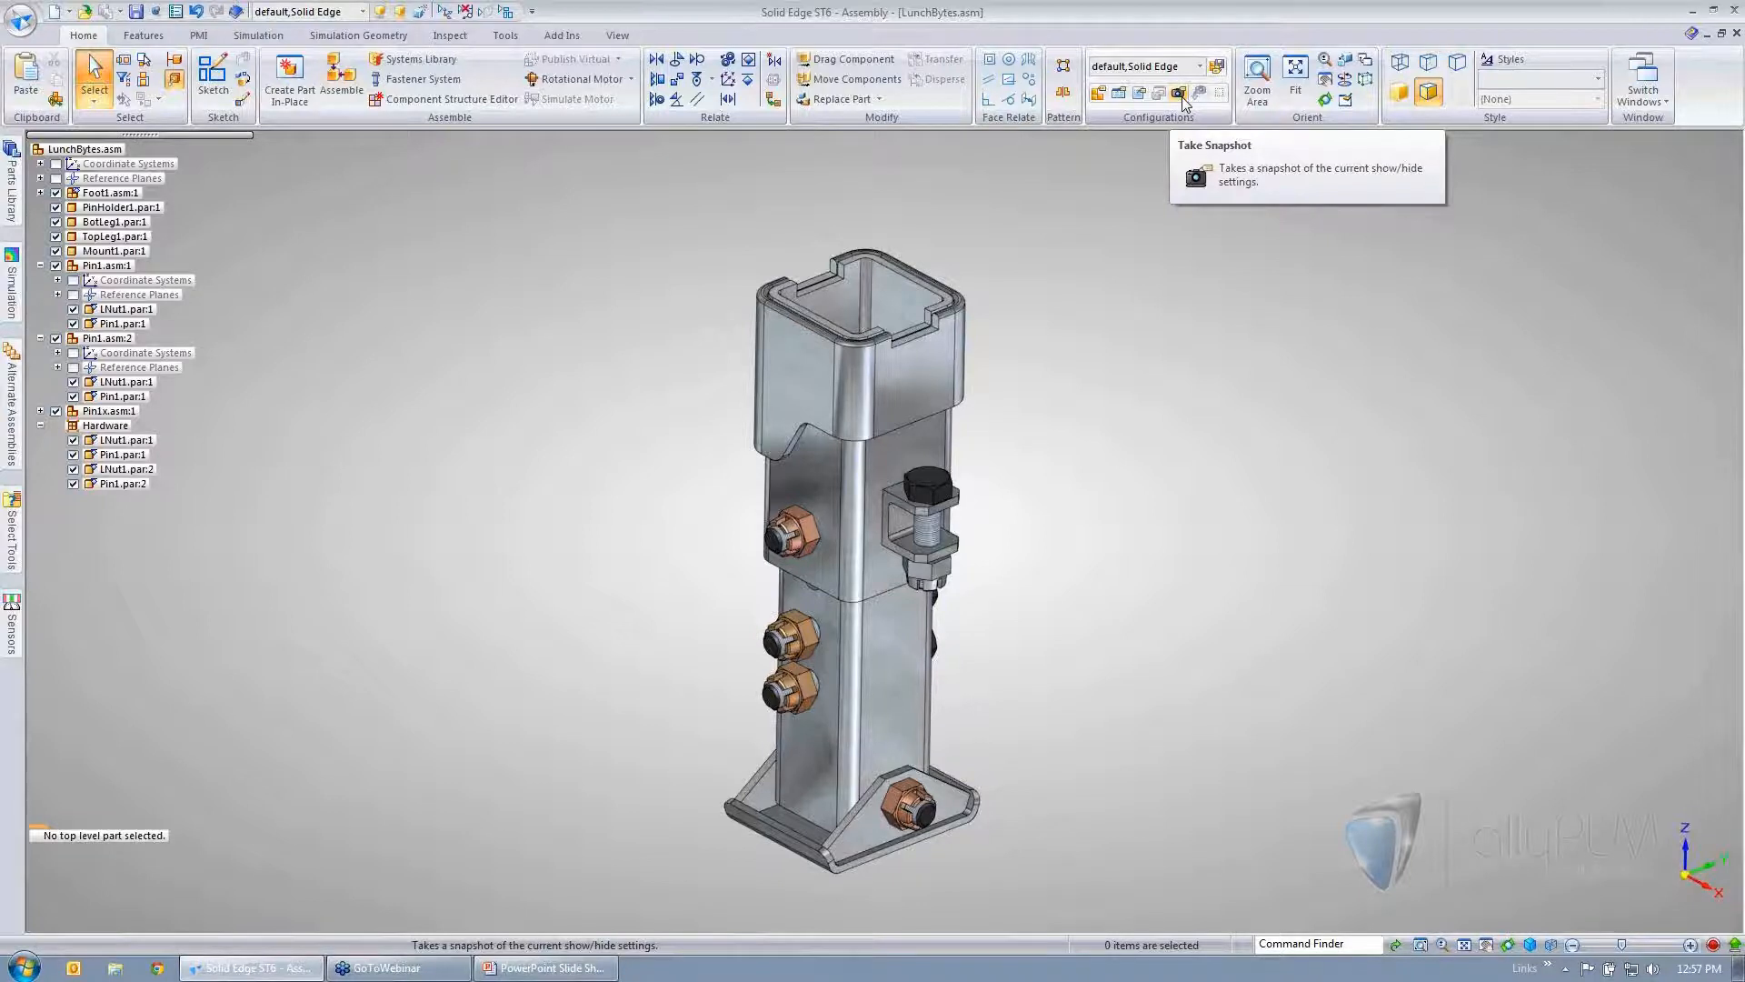
{"action": "right_click", "coordinate": [1149, 532]}
{"action": "middle_click_drag", "start_coordinate": [1149, 533], "coordinate": [1089, 469]}
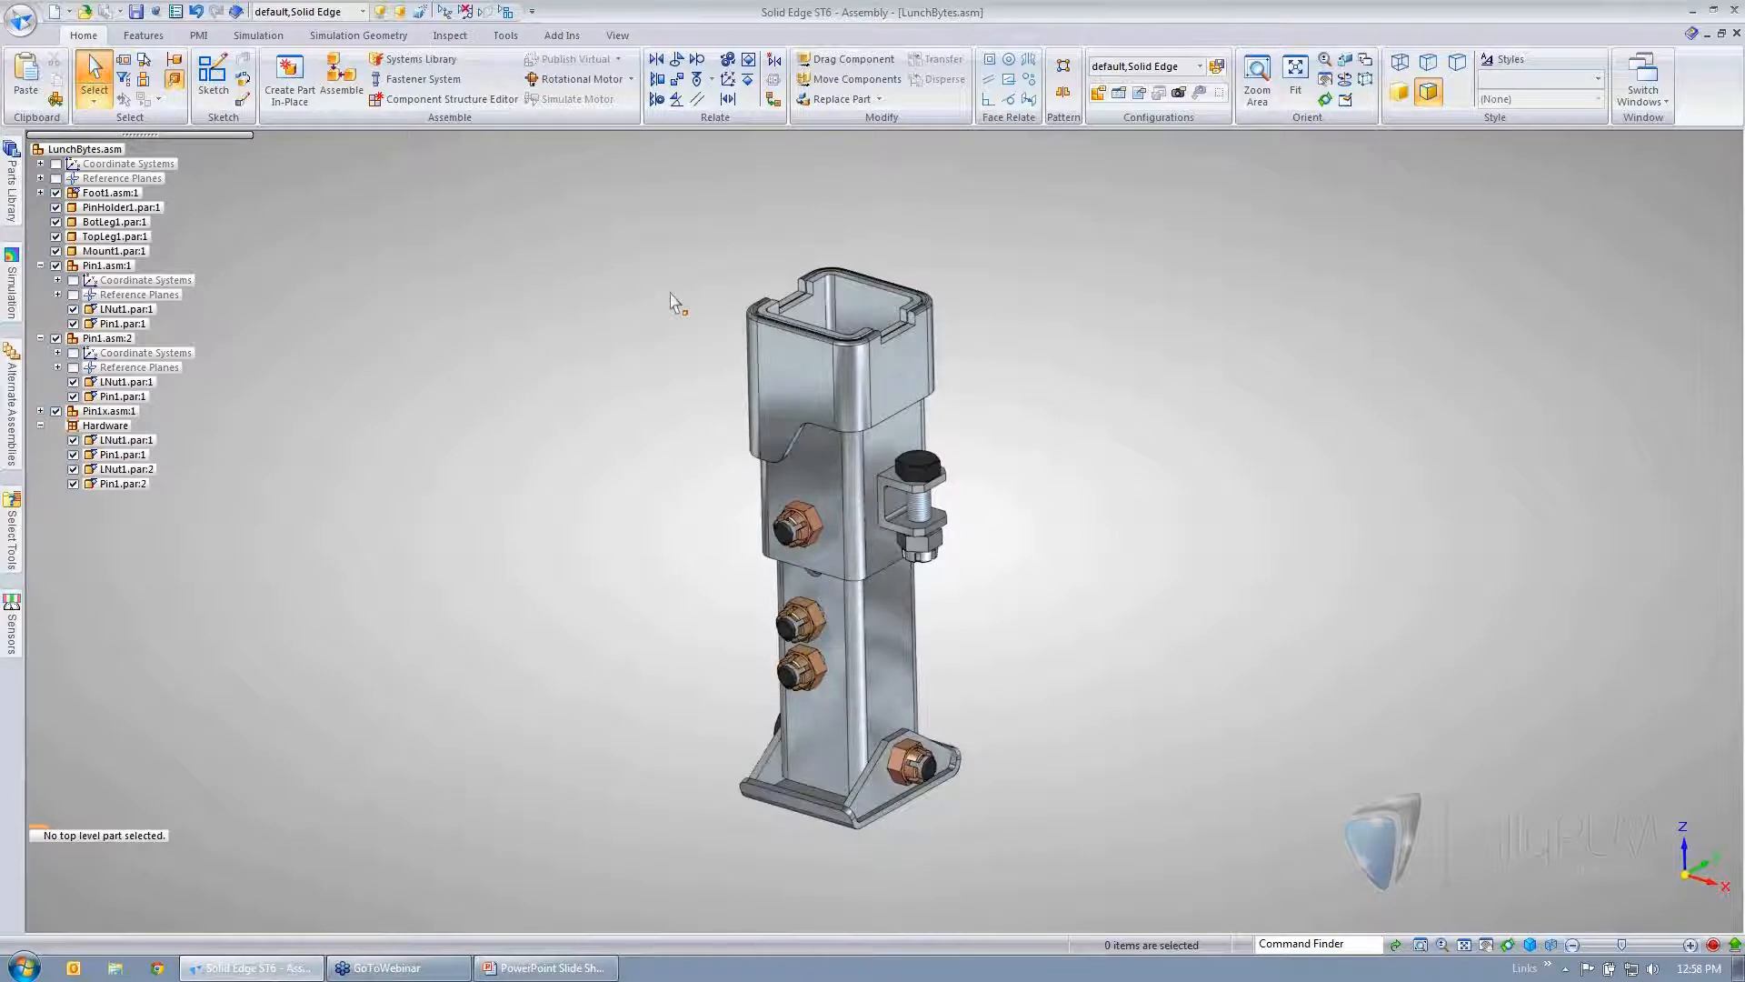
{"action": "middle_click_drag", "start_coordinate": [670, 293], "coordinate": [1183, 458]}
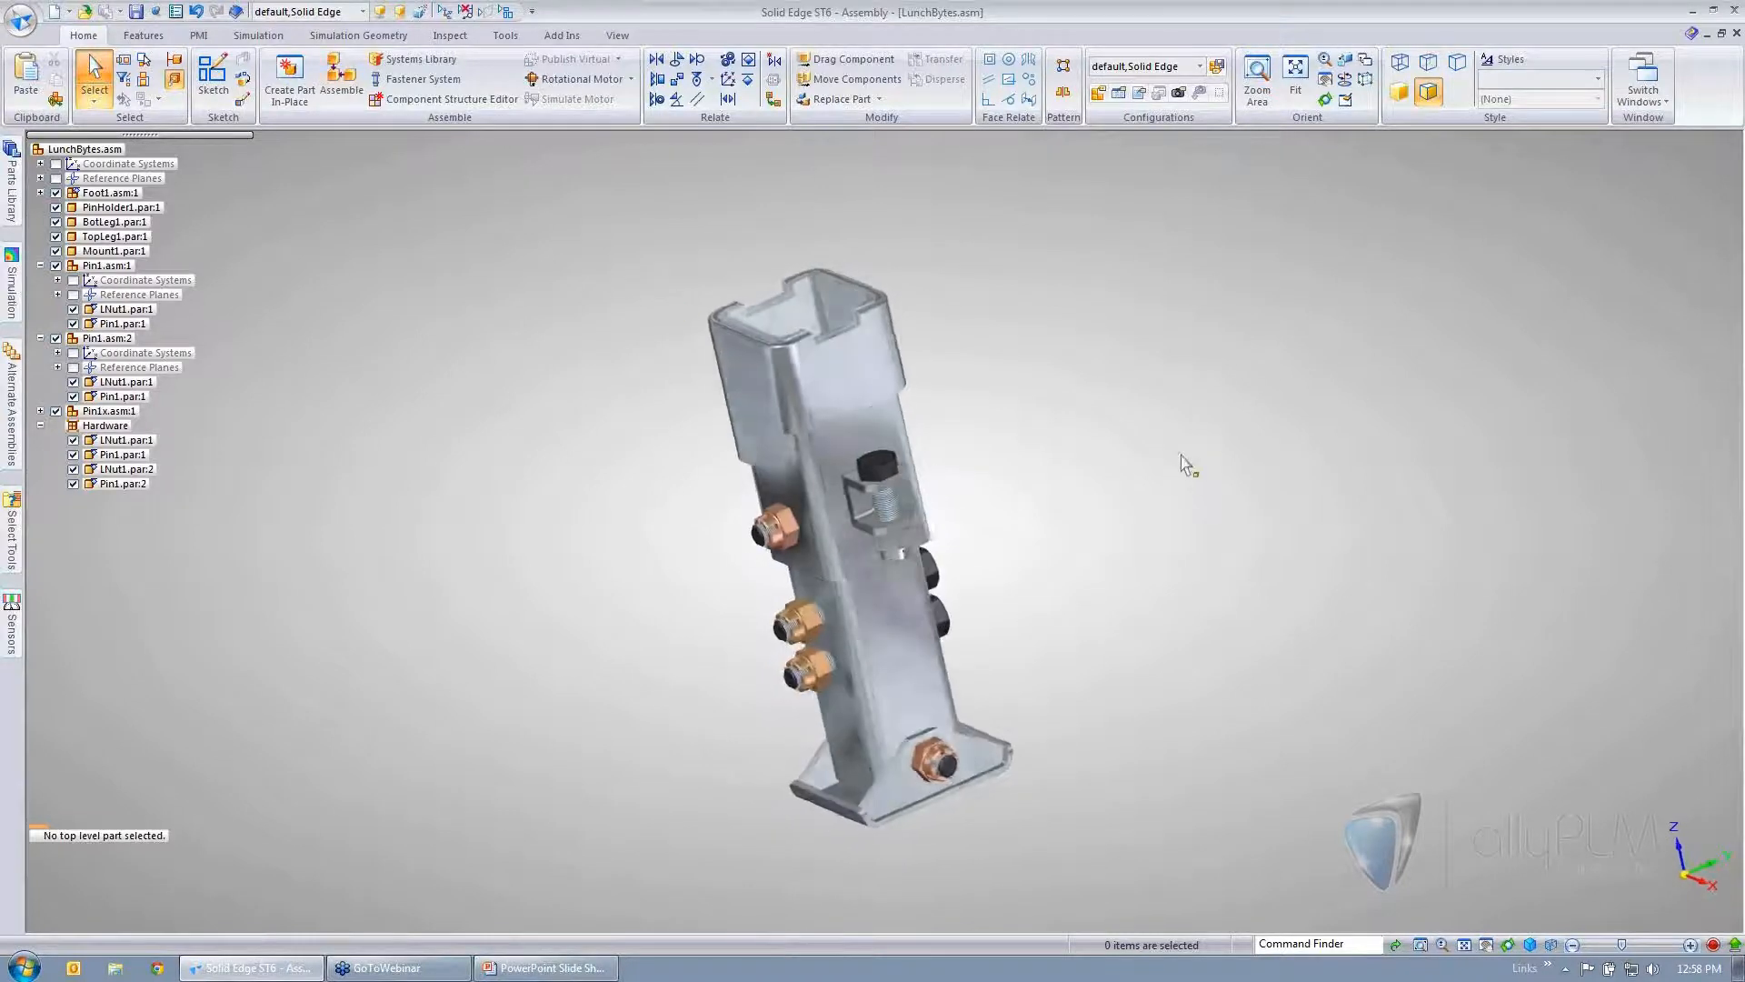
{"action": "middle_click_drag", "start_coordinate": [1009, 324], "coordinate": [1303, 420]}
- Draw selection fences around the notched open end of the leg from several view orientations, leaving nothing selected
{"action": "left_click_drag", "start_coordinate": [1136, 272], "coordinate": [1400, 630]}
{"action": "middle_click_drag", "start_coordinate": [1231, 501], "coordinate": [812, 314]}
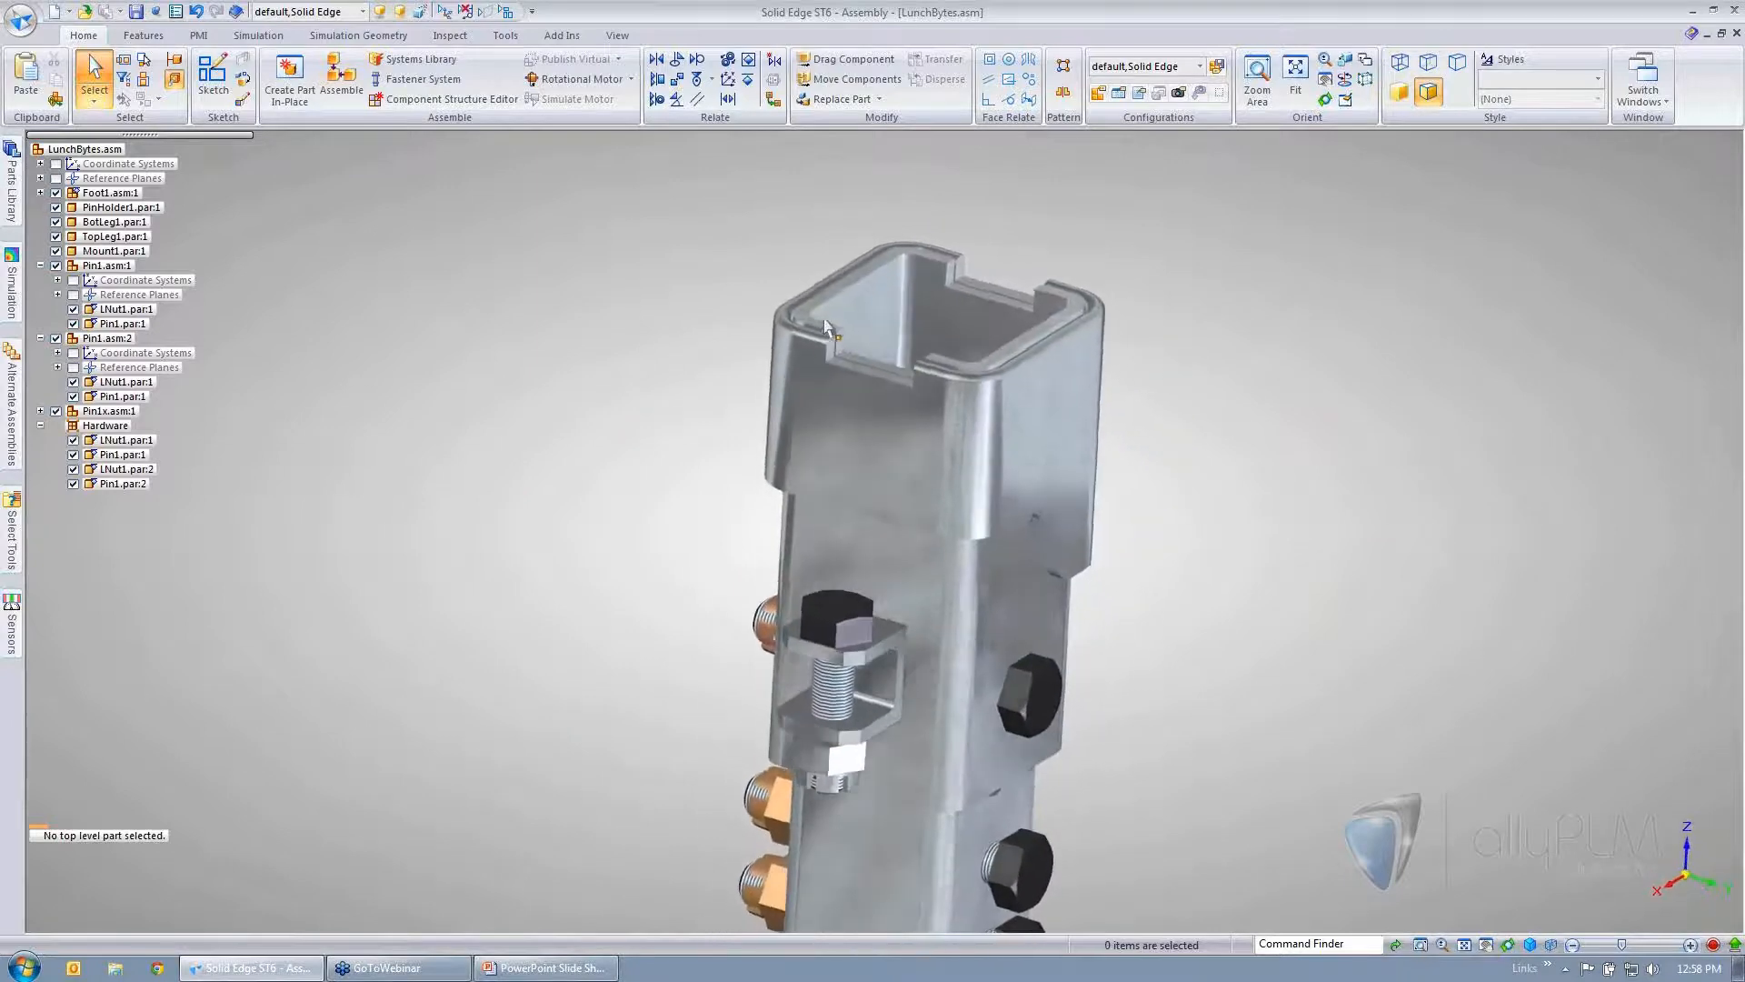
{"action": "left_click_drag", "start_coordinate": [809, 307], "coordinate": [946, 406]}
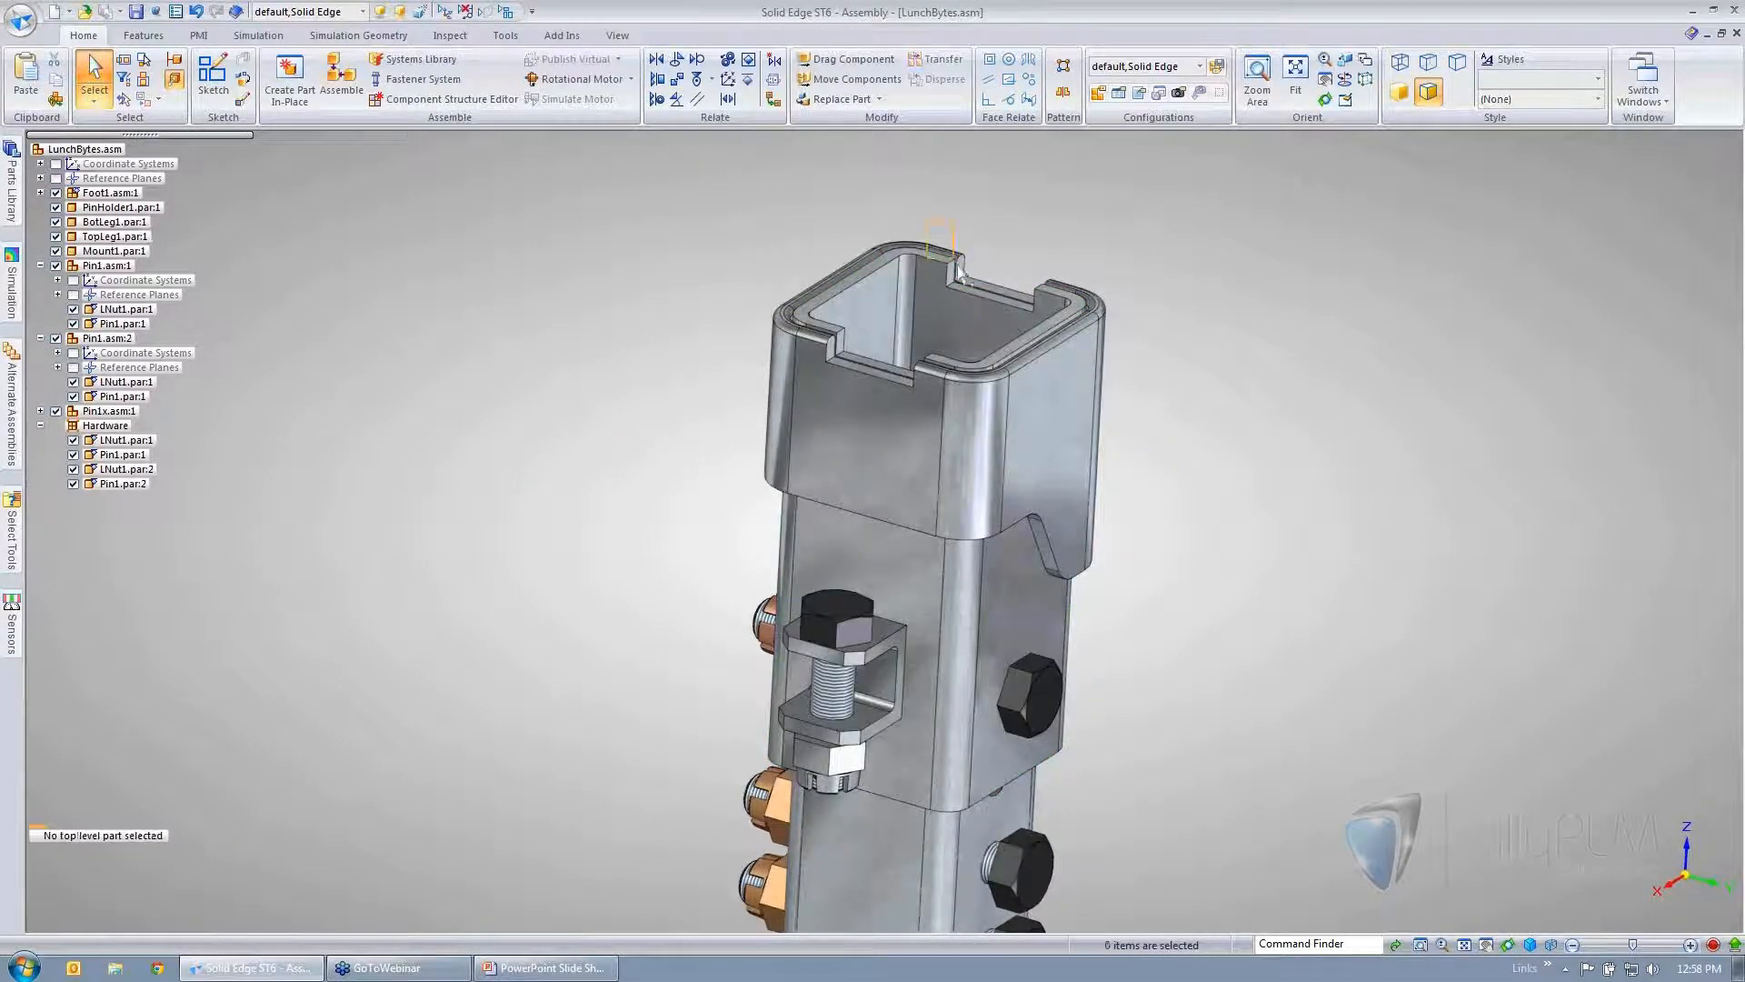
{"action": "right_click", "coordinate": [1192, 257]}
{"action": "middle_click_drag", "start_coordinate": [1141, 213], "coordinate": [799, 207]}
{"action": "left_click_drag", "start_coordinate": [797, 206], "coordinate": [1105, 401]}
{"action": "right_click", "coordinate": [1288, 359]}
{"action": "middle_click_drag", "start_coordinate": [1201, 288], "coordinate": [1127, 382]}
{"action": "left_click_drag", "start_coordinate": [962, 289], "coordinate": [1159, 759]}
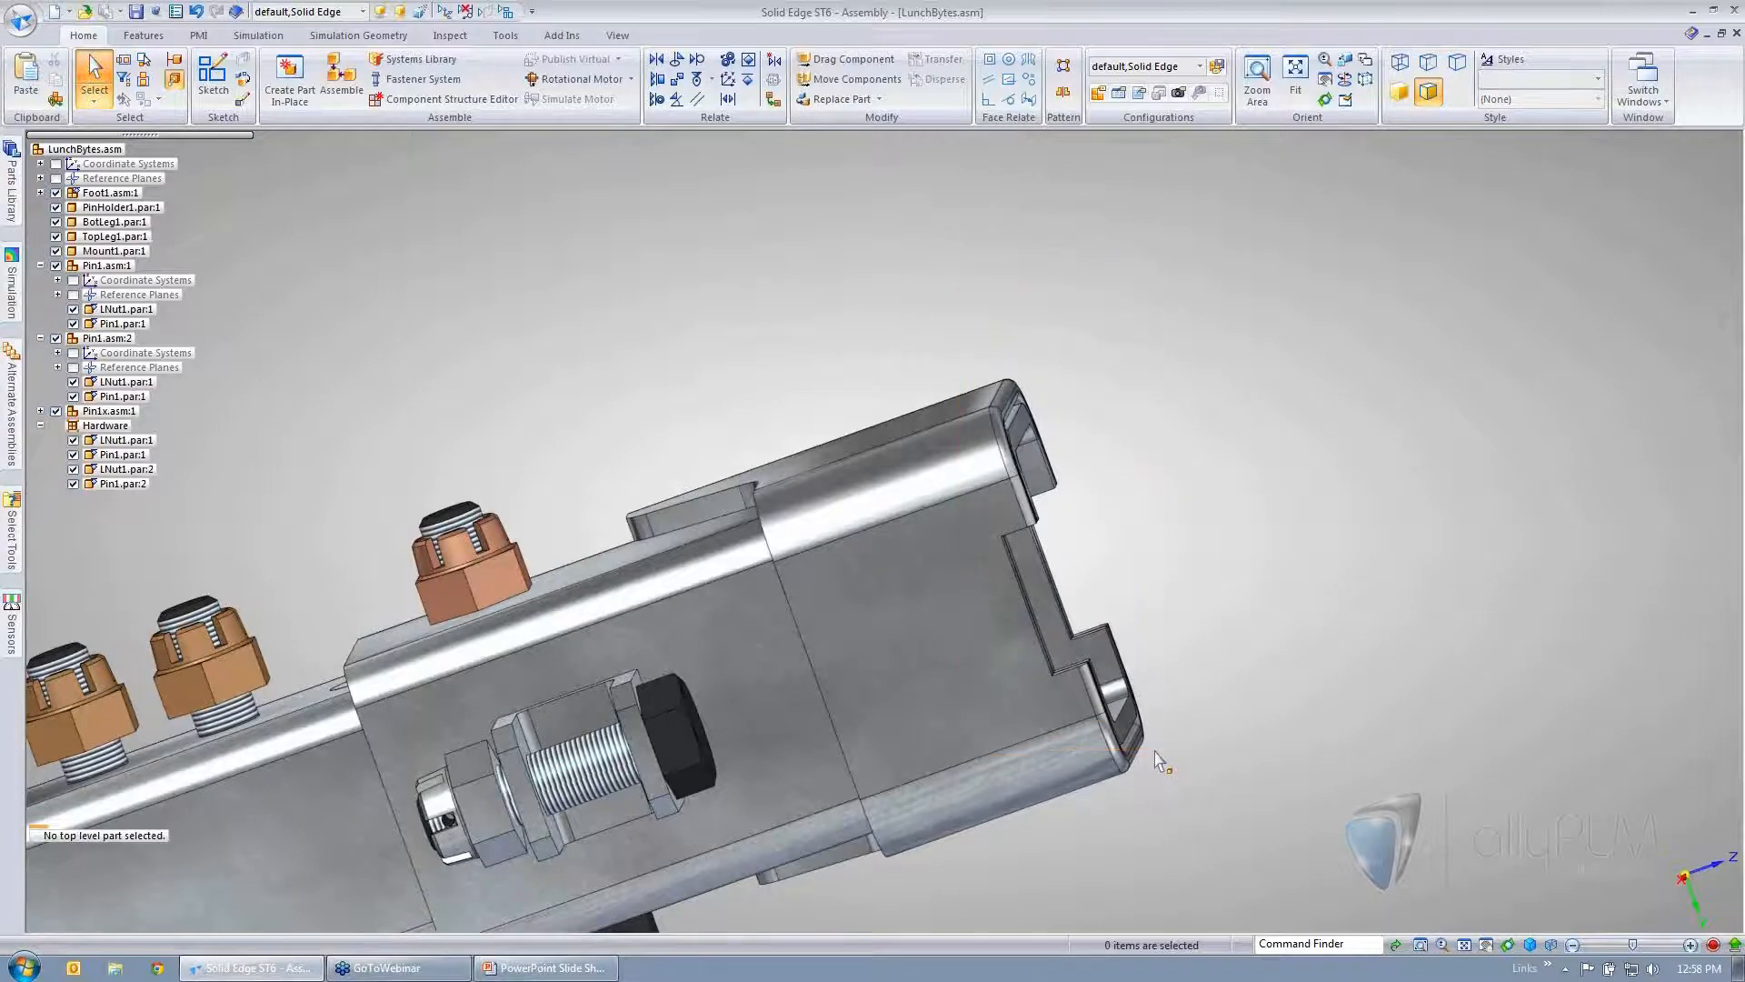
{"action": "middle_click_drag", "start_coordinate": [1180, 413], "coordinate": [1159, 641]}
{"action": "left_click_drag", "start_coordinate": [1153, 641], "coordinate": [1020, 416]}
{"action": "key", "text": "Escape"}
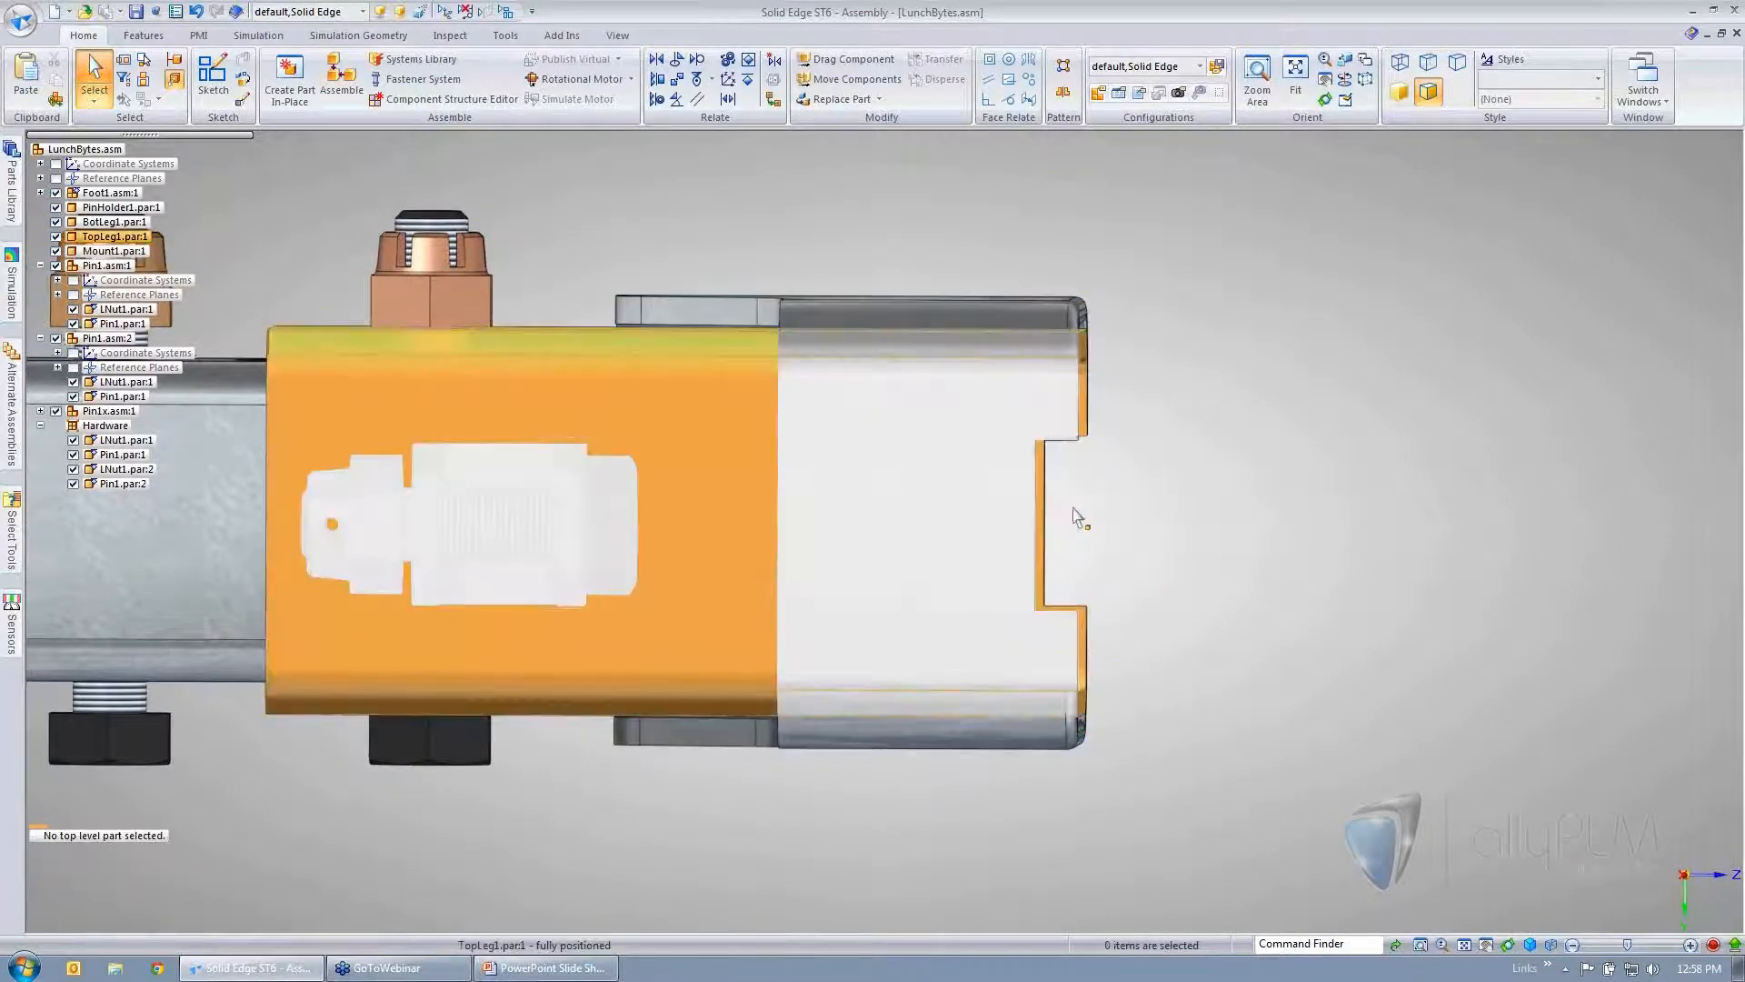
- Fence the leg's notched end, review the selection filter options without changing them, and fence the same end again
{"action": "left_click_drag", "start_coordinate": [1143, 661], "coordinate": [970, 394]}
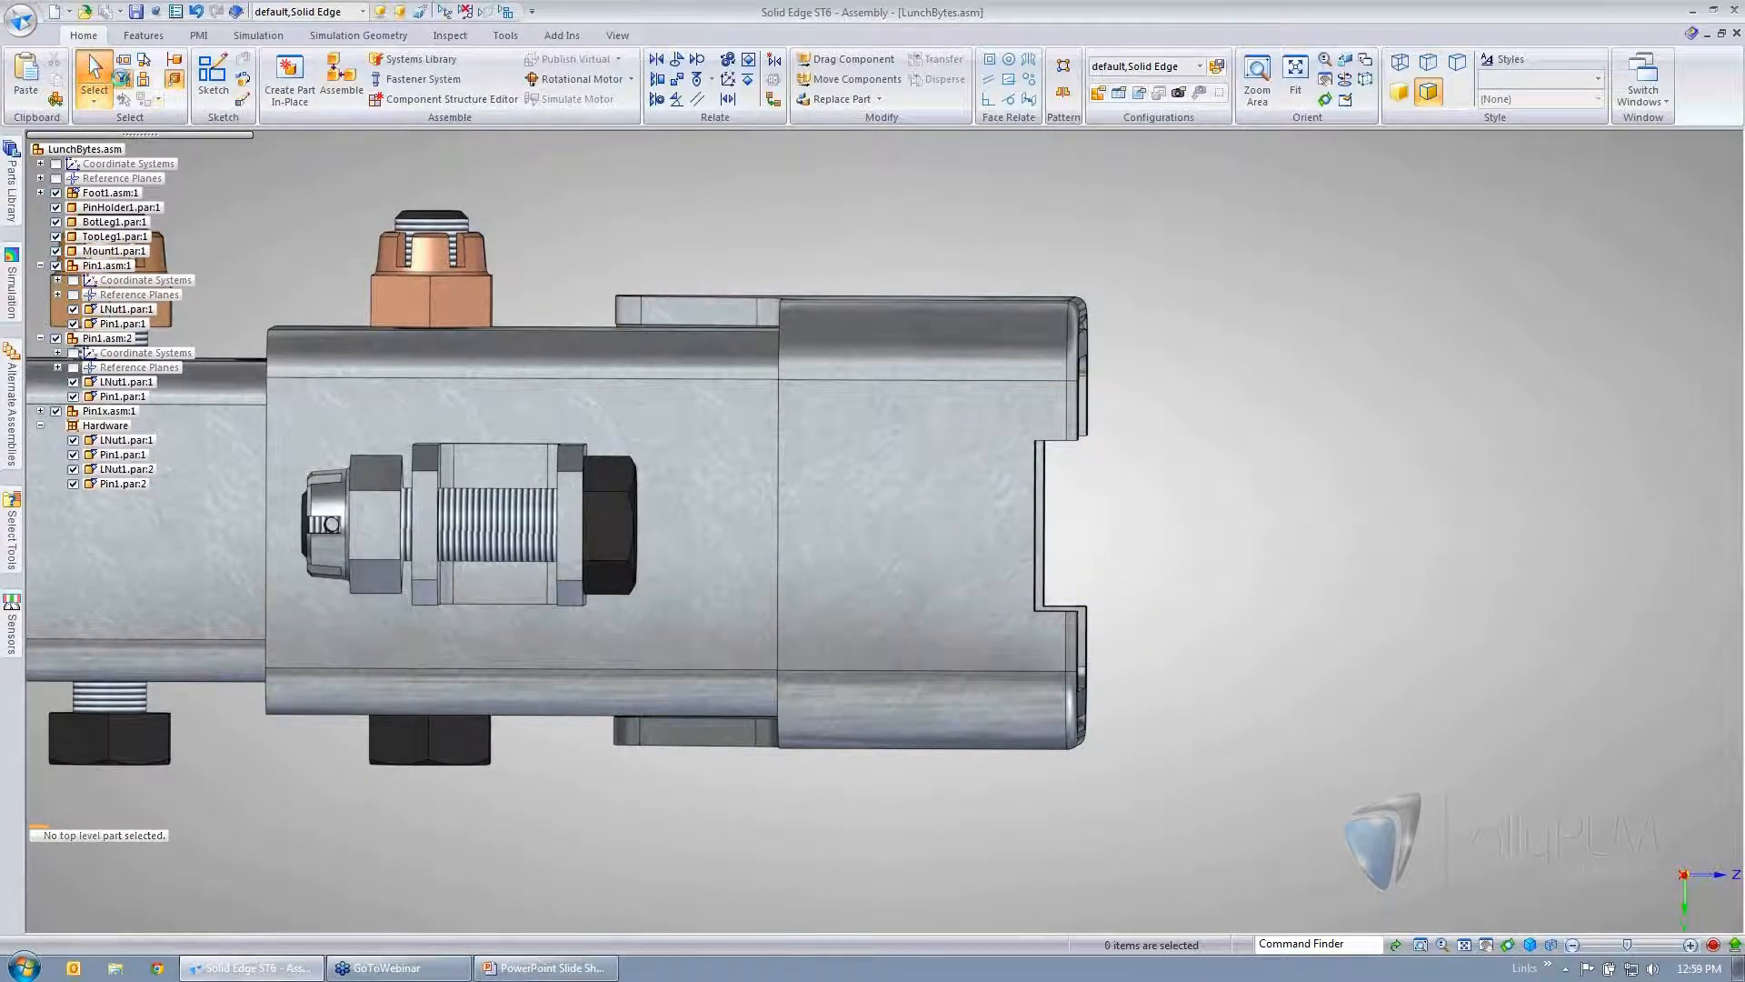
{"action": "left_click", "coordinate": [125, 79]}
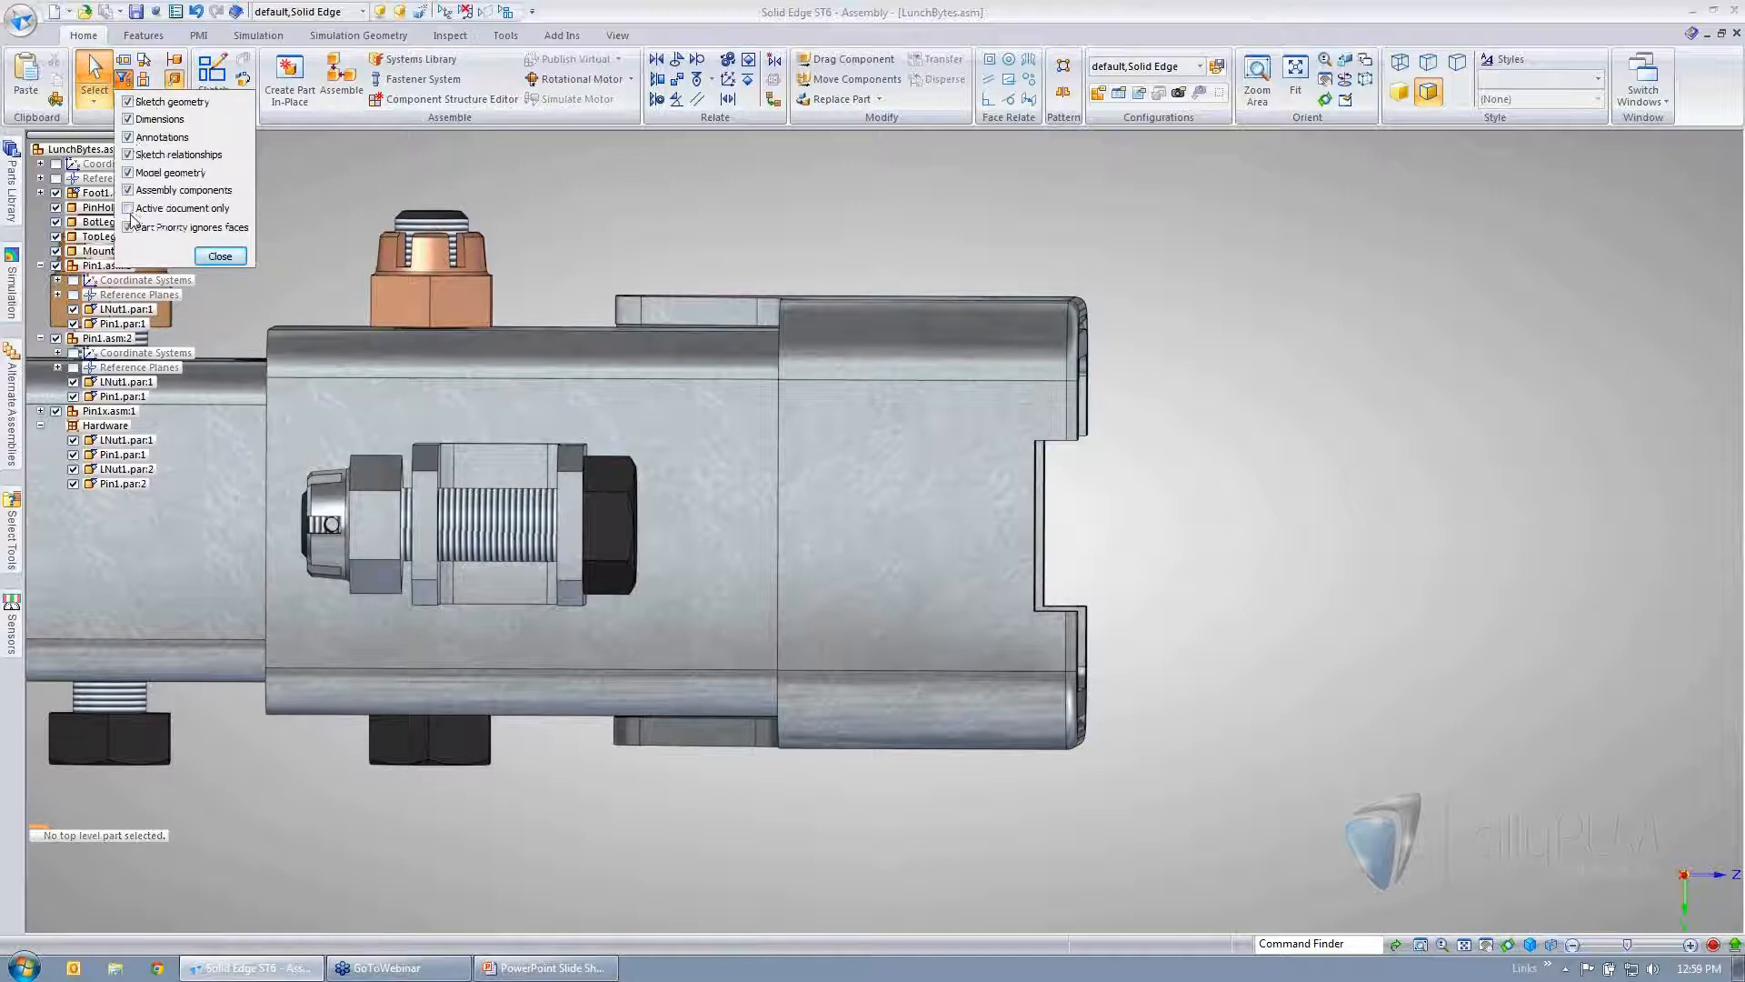
{"action": "left_click", "coordinate": [812, 244]}
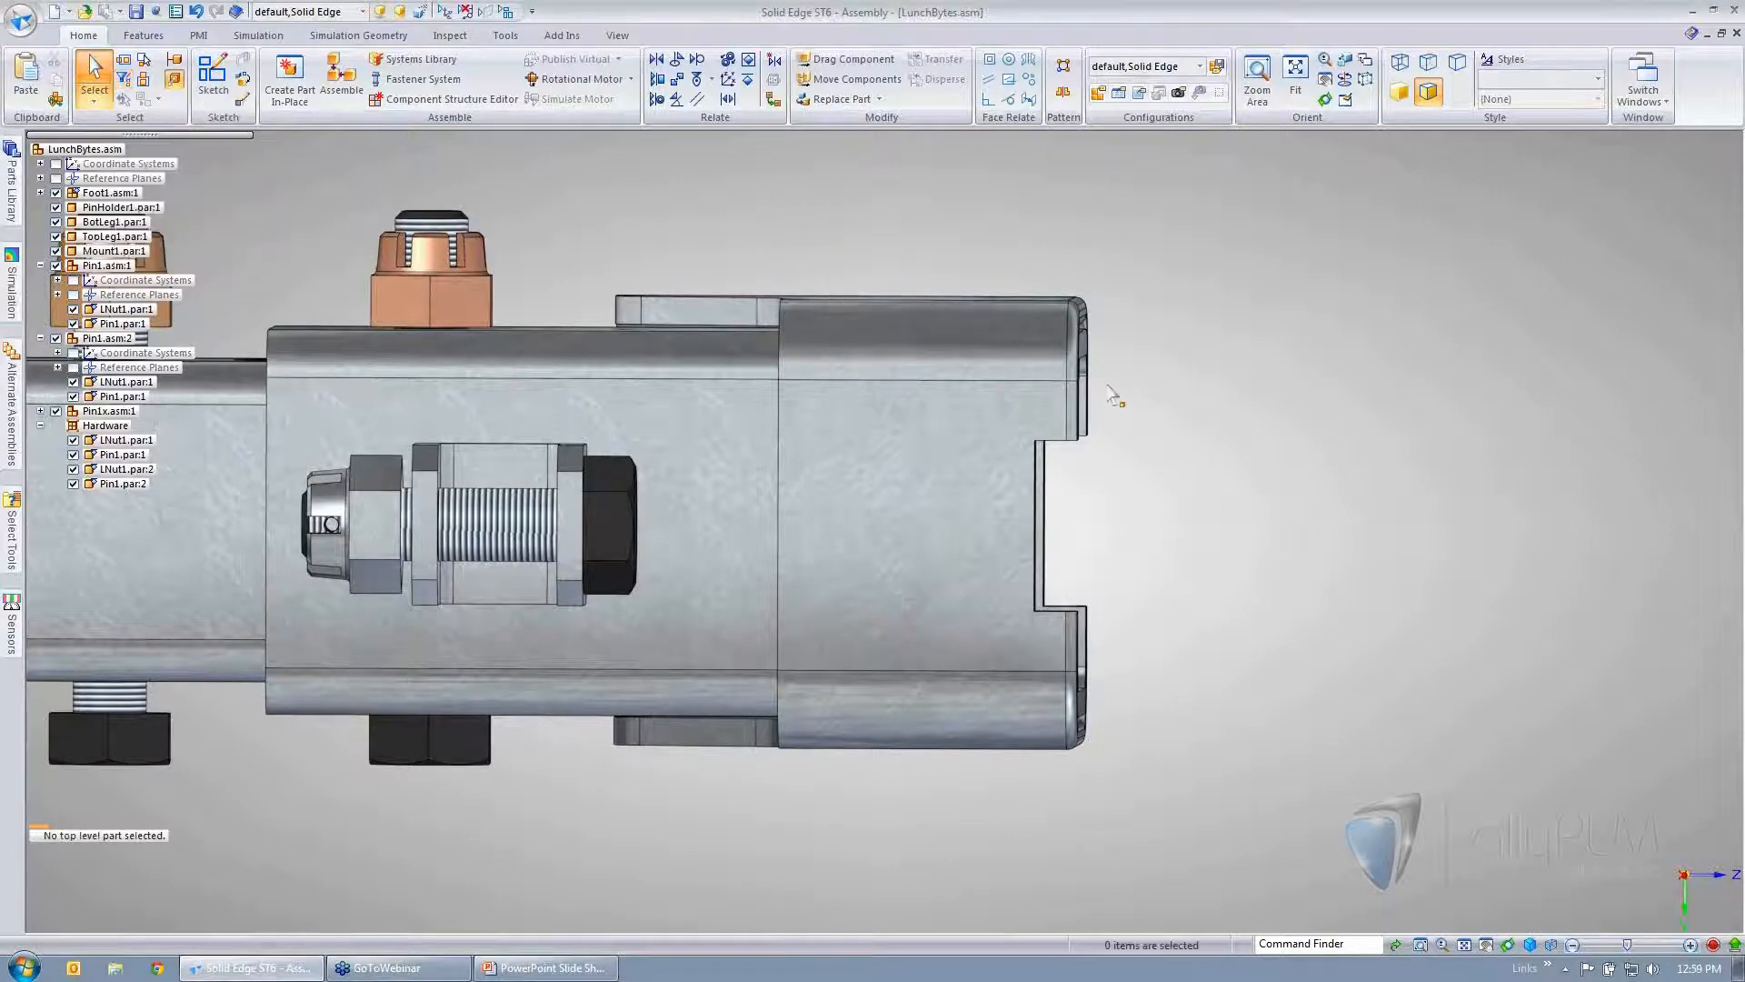
{"action": "left_click_drag", "start_coordinate": [1188, 642], "coordinate": [979, 398]}
- Show the whole leg assembly upright and activate the Select command
{"action": "middle_click_drag", "start_coordinate": [979, 402], "coordinate": [1243, 527]}
{"action": "scroll", "coordinate": [1072, 521], "scroll_direction": "down", "scroll_amount": 4}
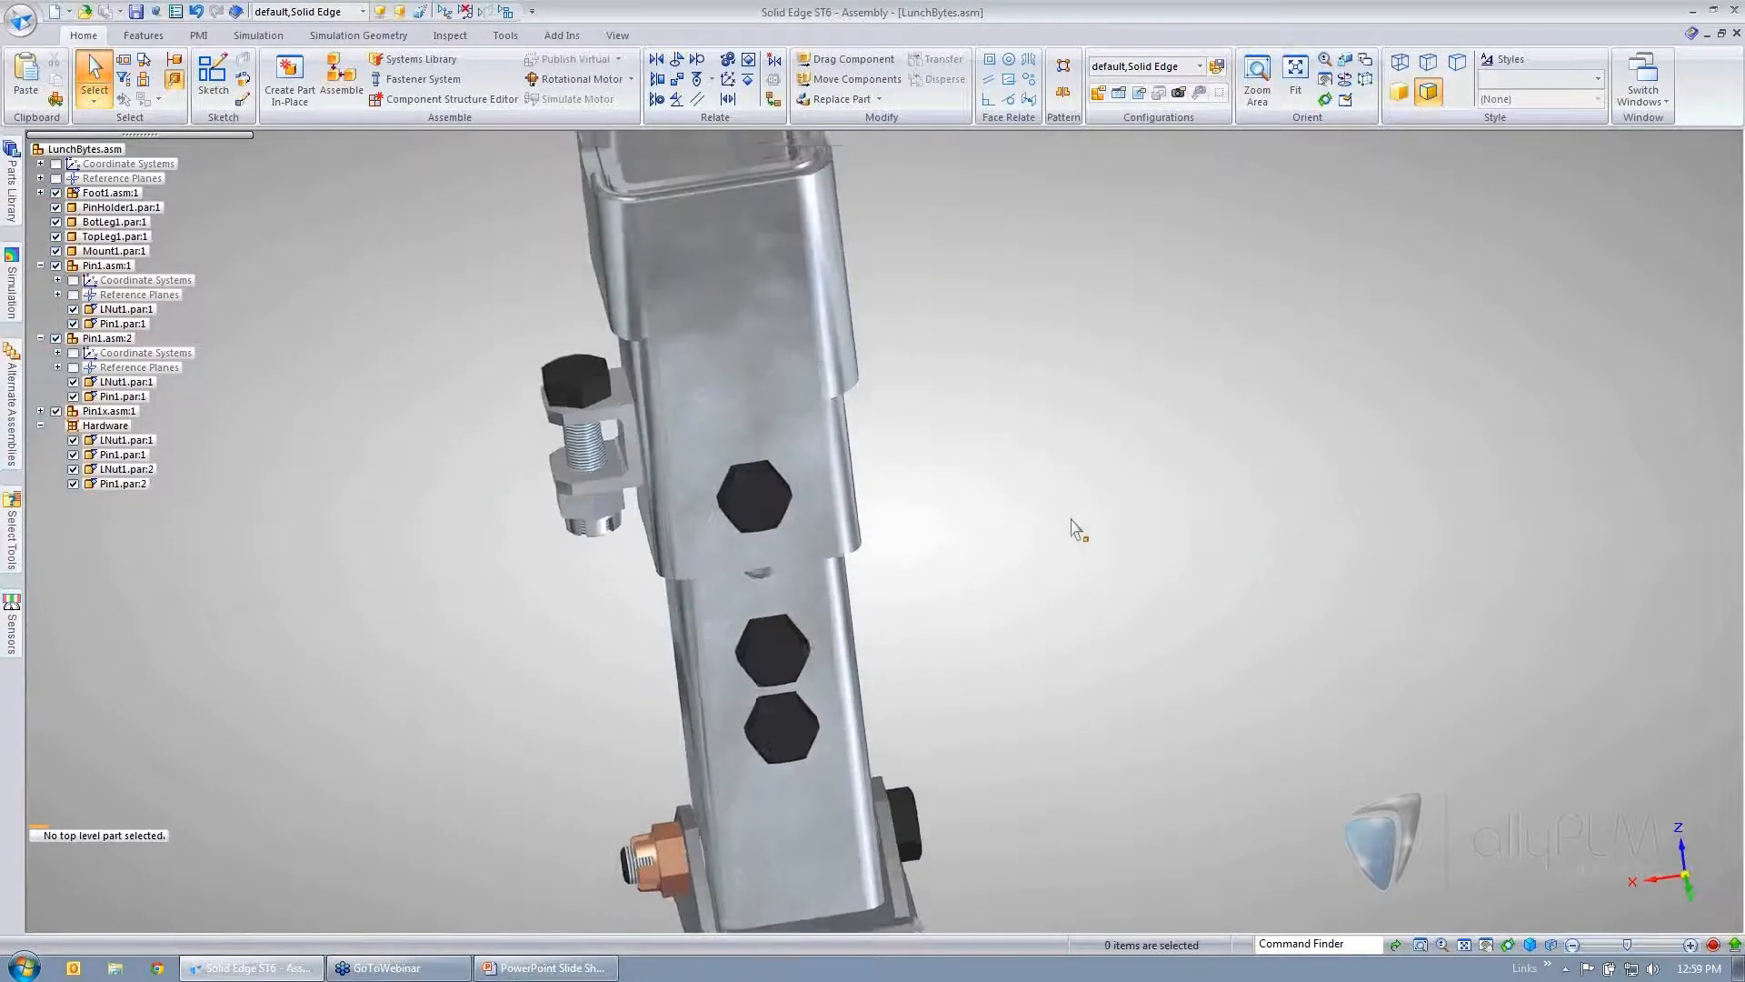
{"action": "middle_click_drag", "start_coordinate": [1079, 520], "coordinate": [1077, 519]}
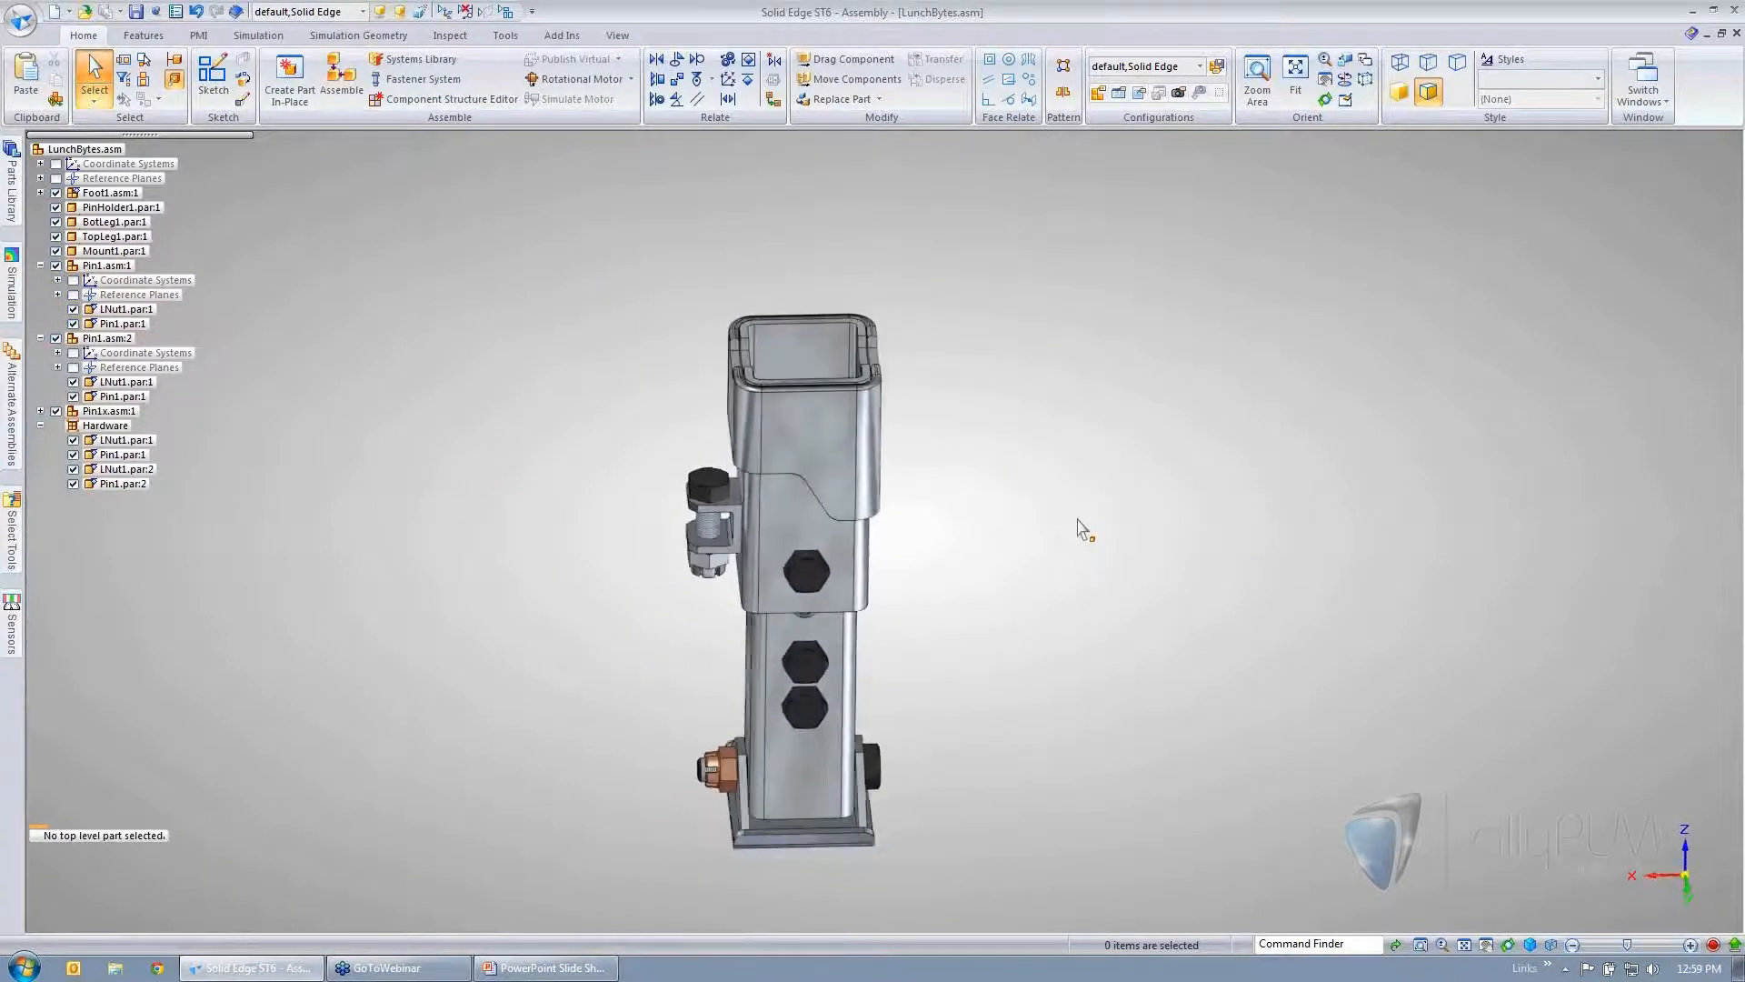
{"action": "right_click", "coordinate": [1078, 517]}
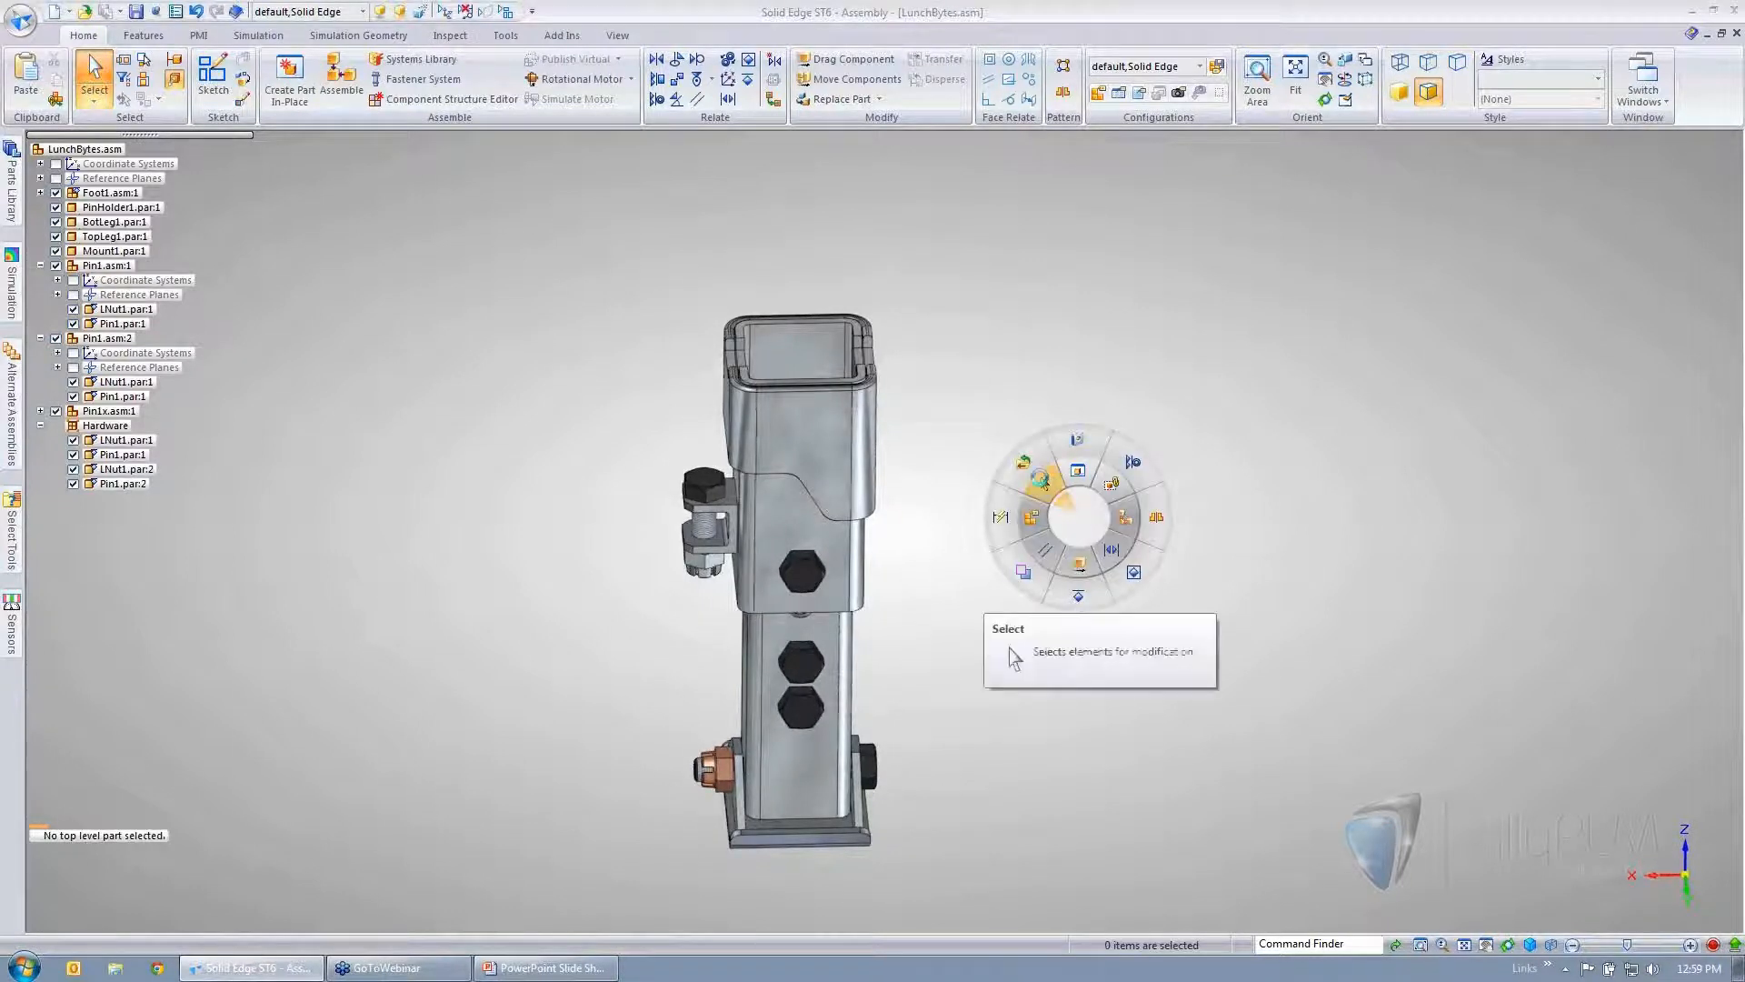
{"action": "left_click", "coordinate": [1041, 480]}
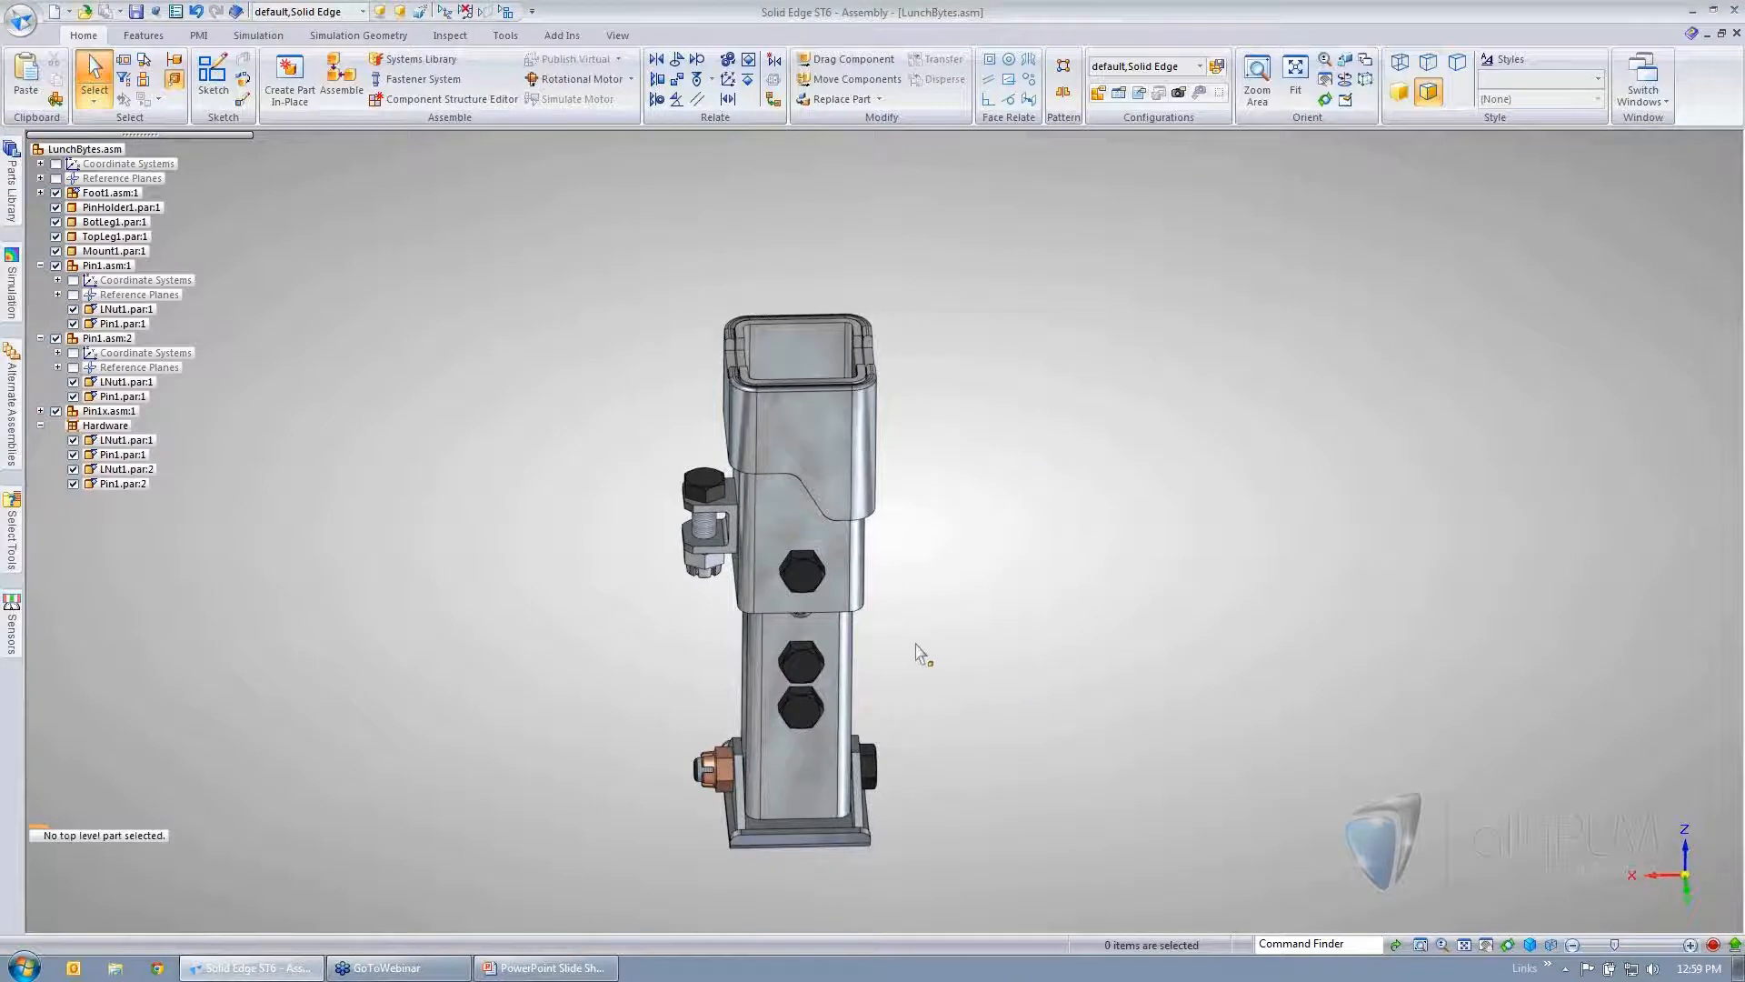
- List the overlapping TopLeg1 and BotLeg1 parts in QuickPick, view the QuickPick options, and cancel them
{"action": "mouse_move", "coordinate": [891, 589]}
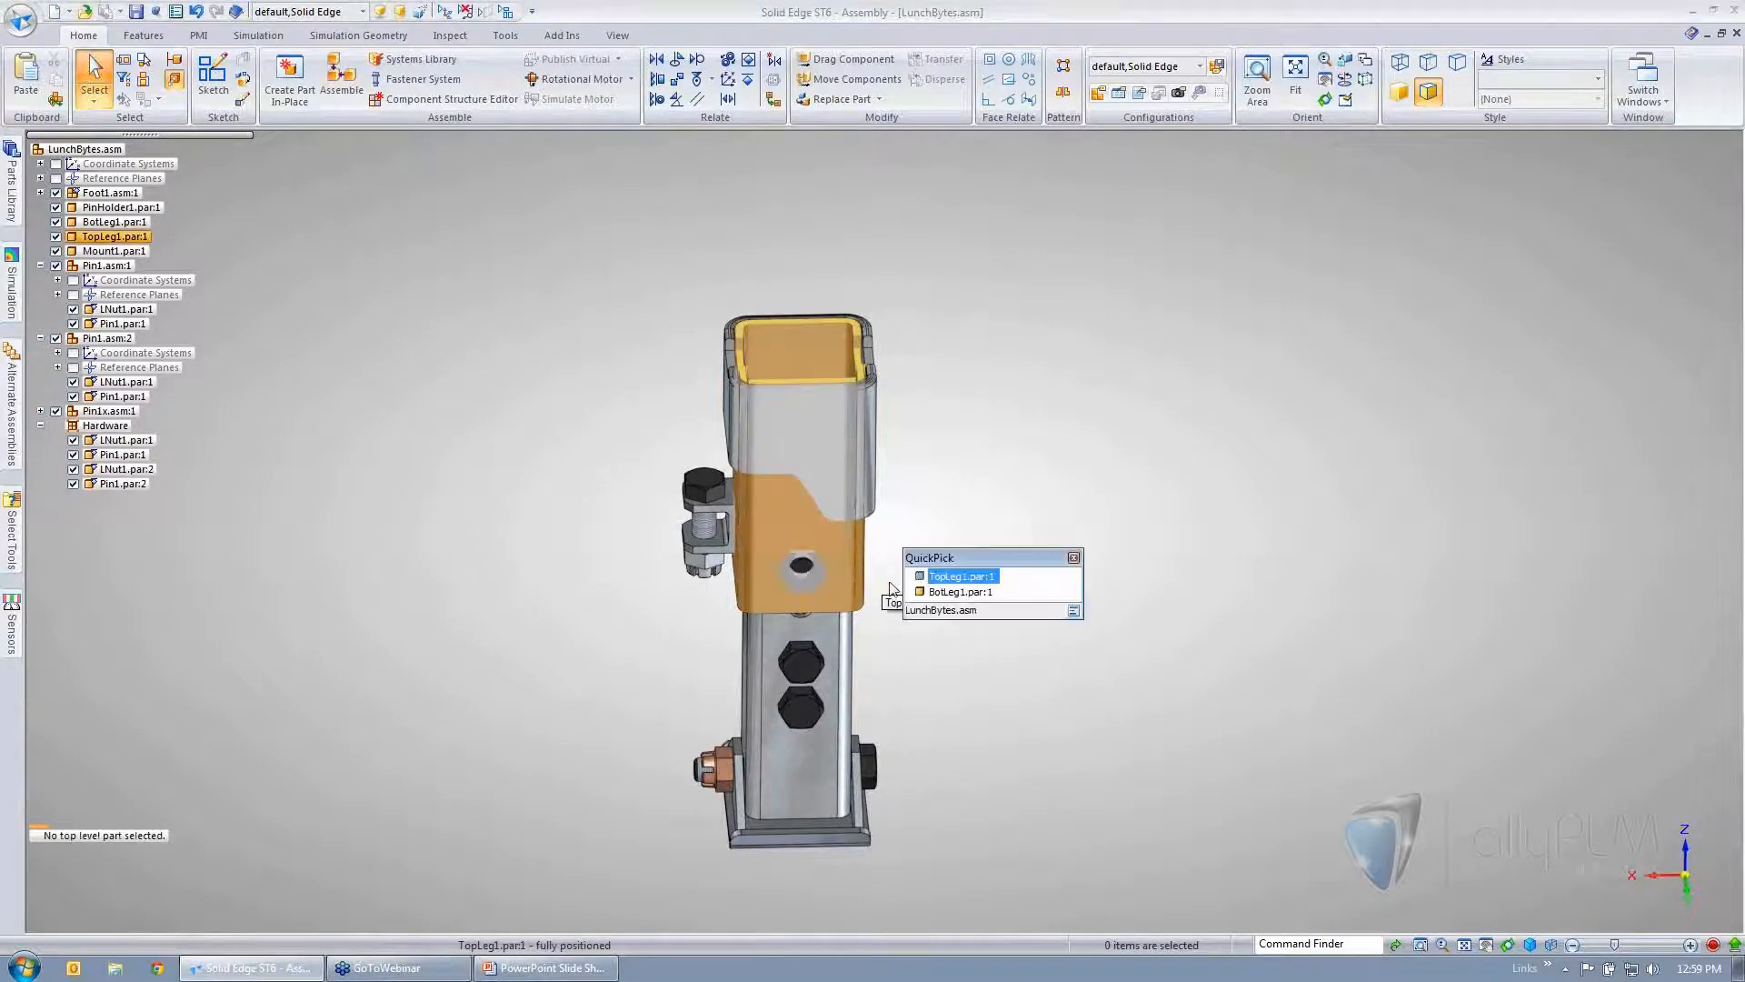
{"action": "left_click", "coordinate": [1074, 610]}
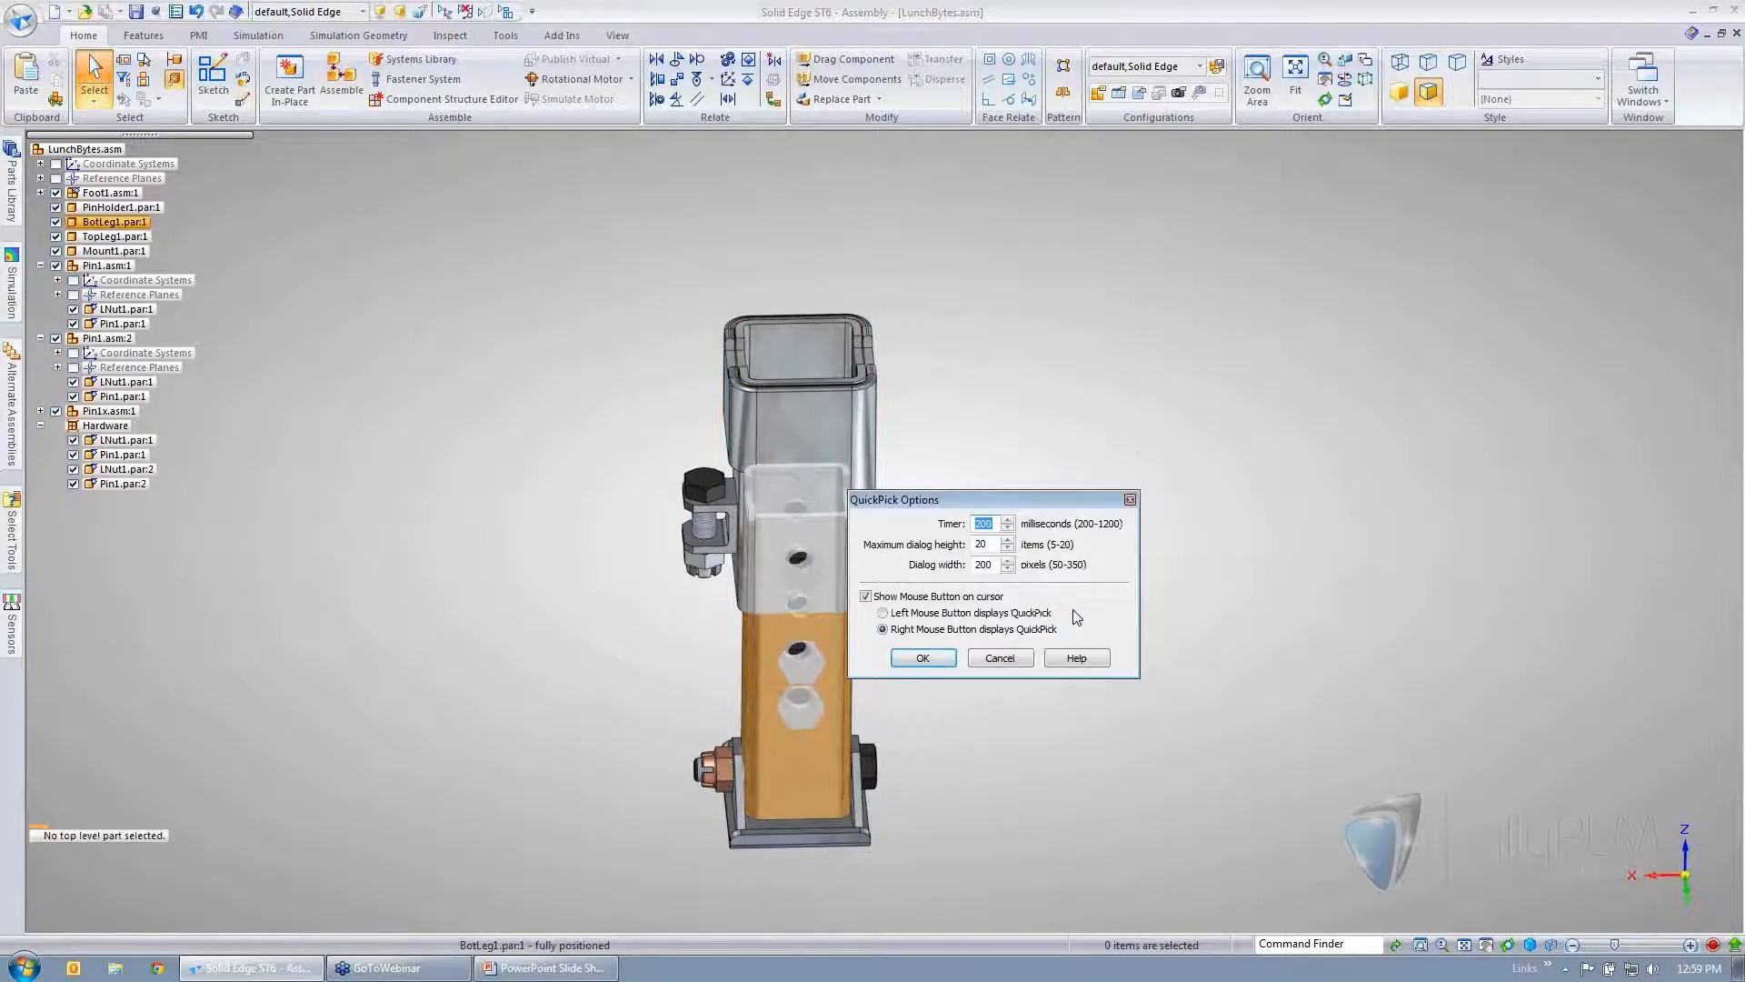
{"action": "left_click", "coordinate": [1000, 659]}
{"action": "right_click", "coordinate": [1075, 720]}
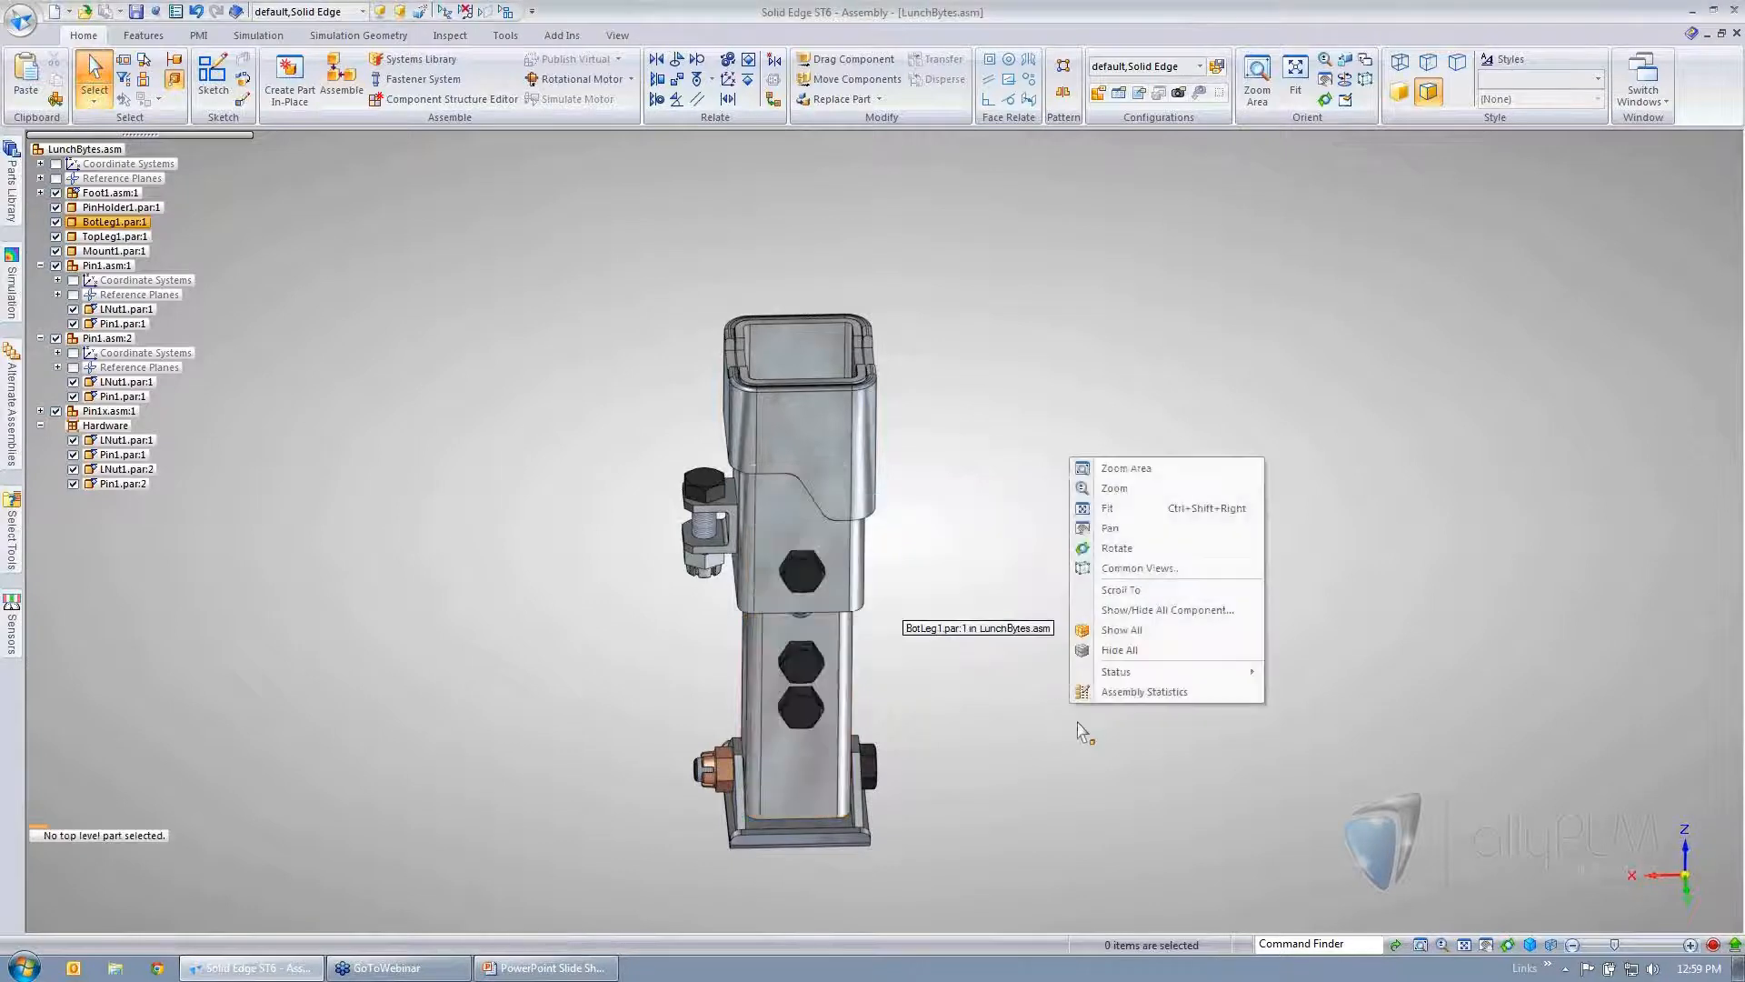
{"action": "left_click", "coordinate": [1025, 747]}
- Switch to the PowerPoint slide show and advance to the Lunch Bytes Replays slide
{"action": "key", "text": "alt+Tab"}
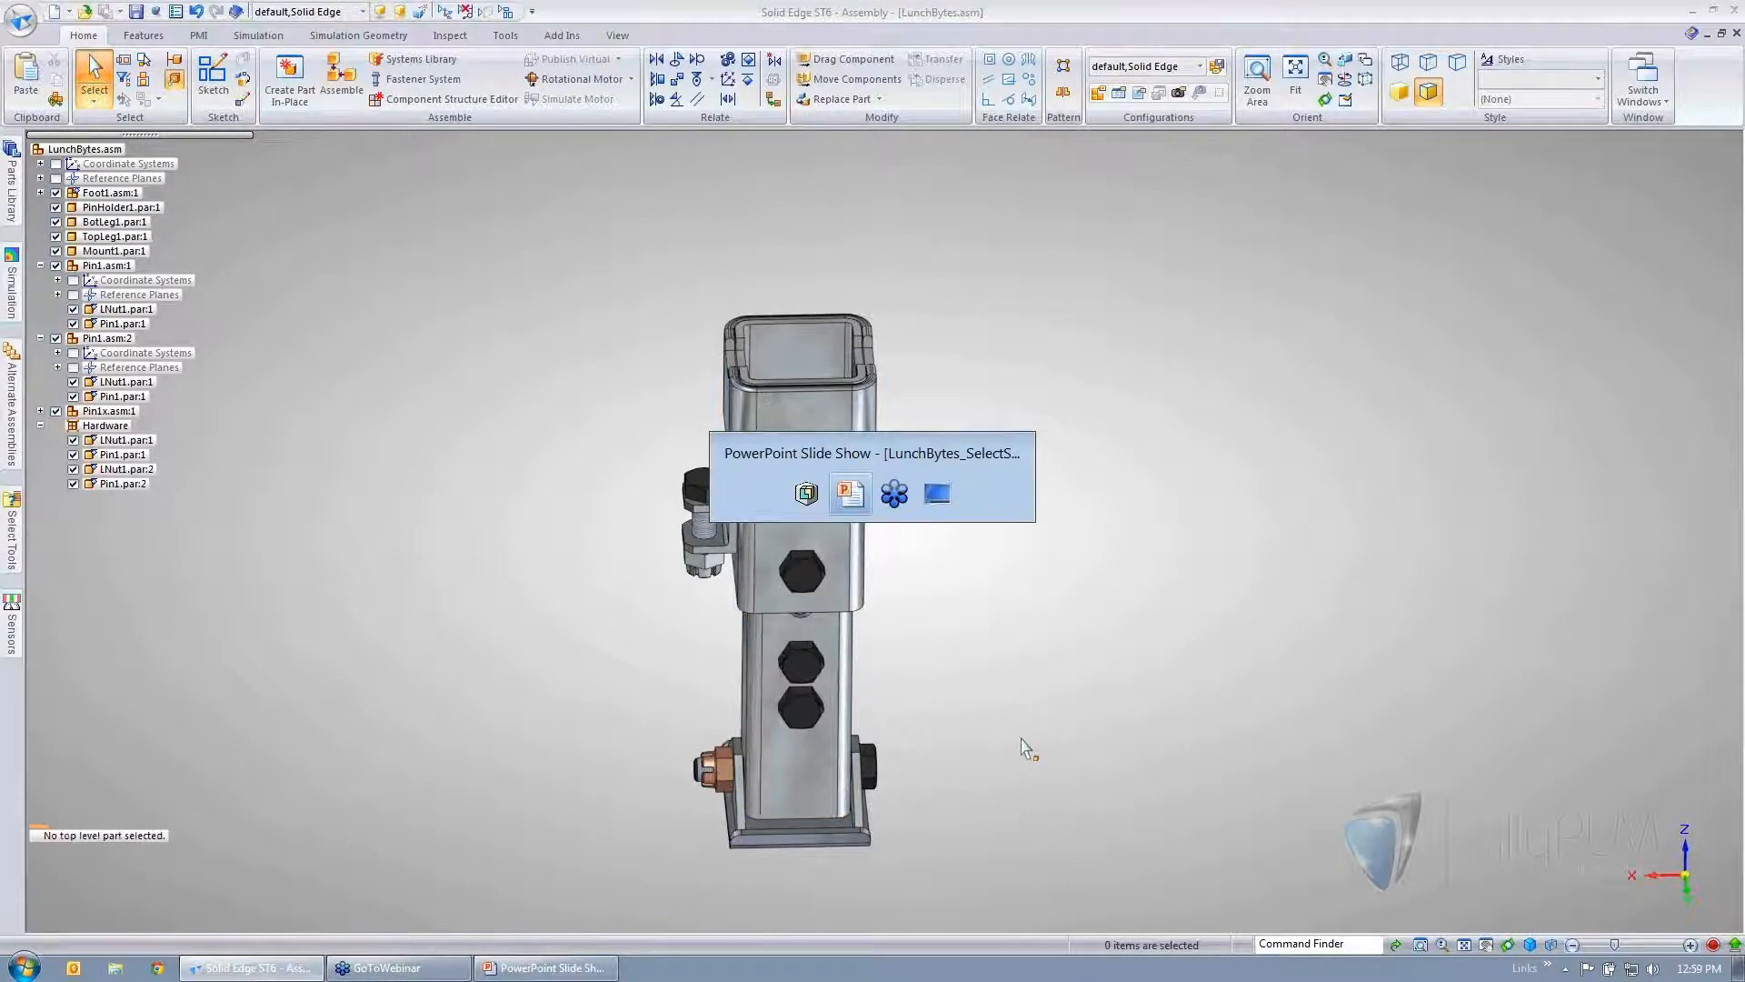
{"action": "key", "text": "Right"}
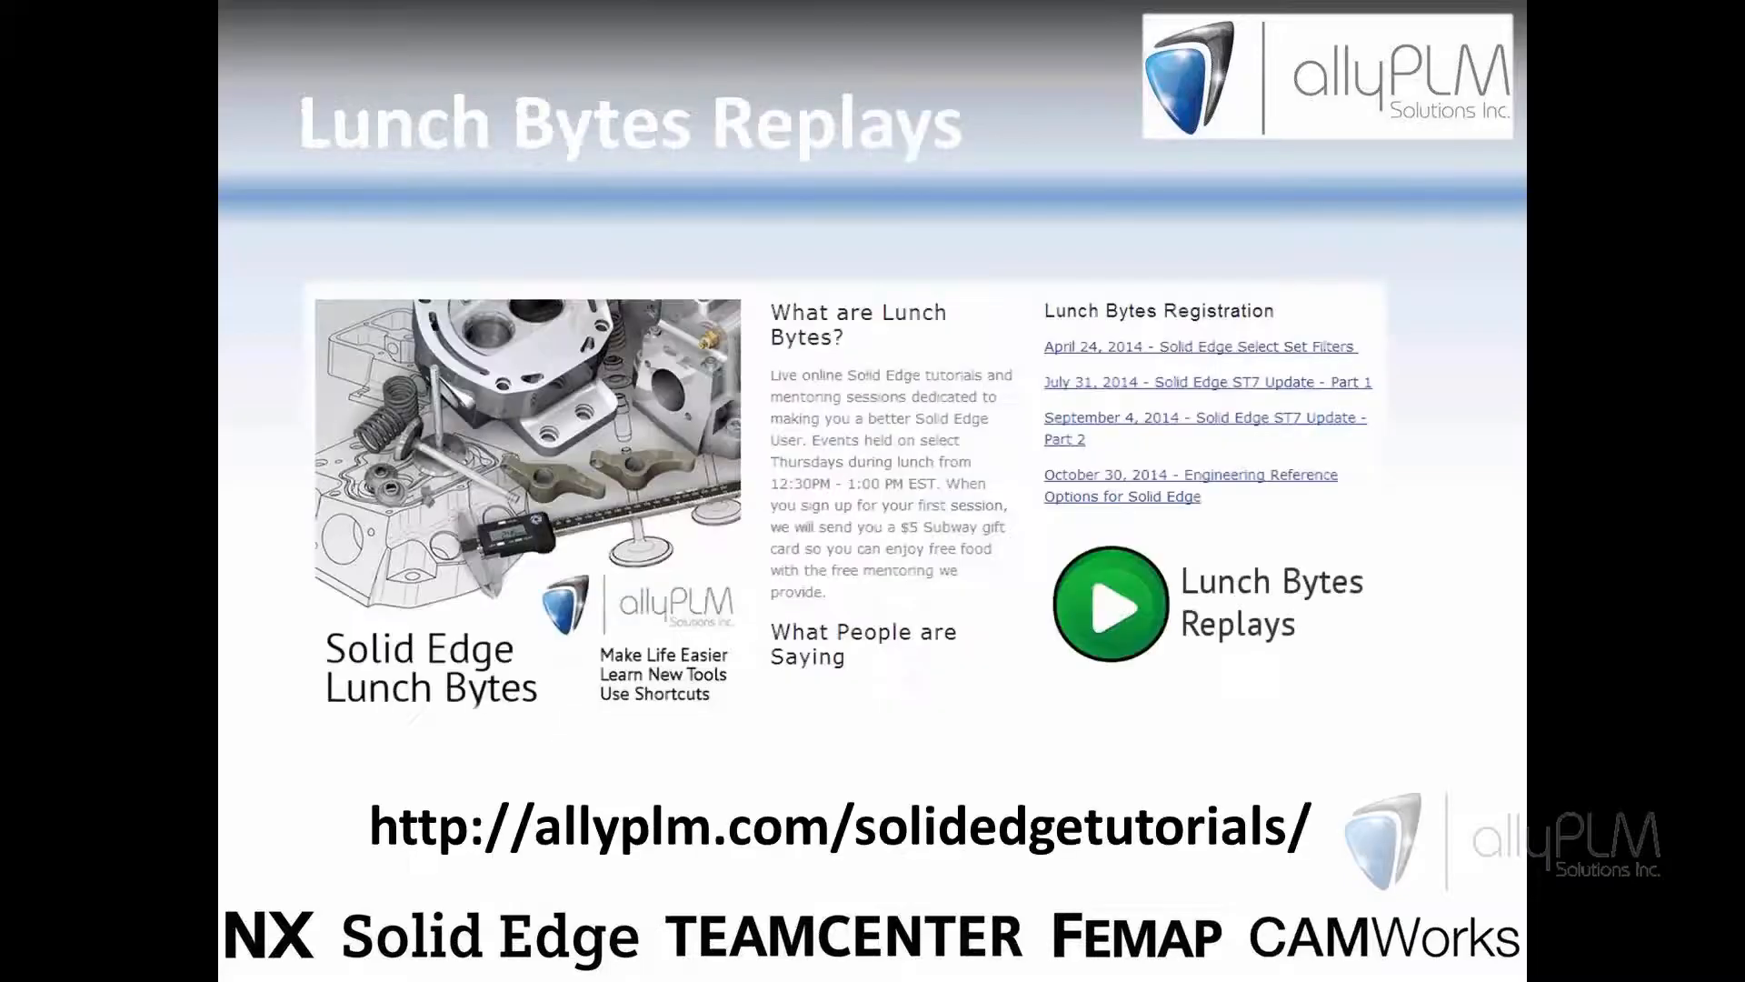